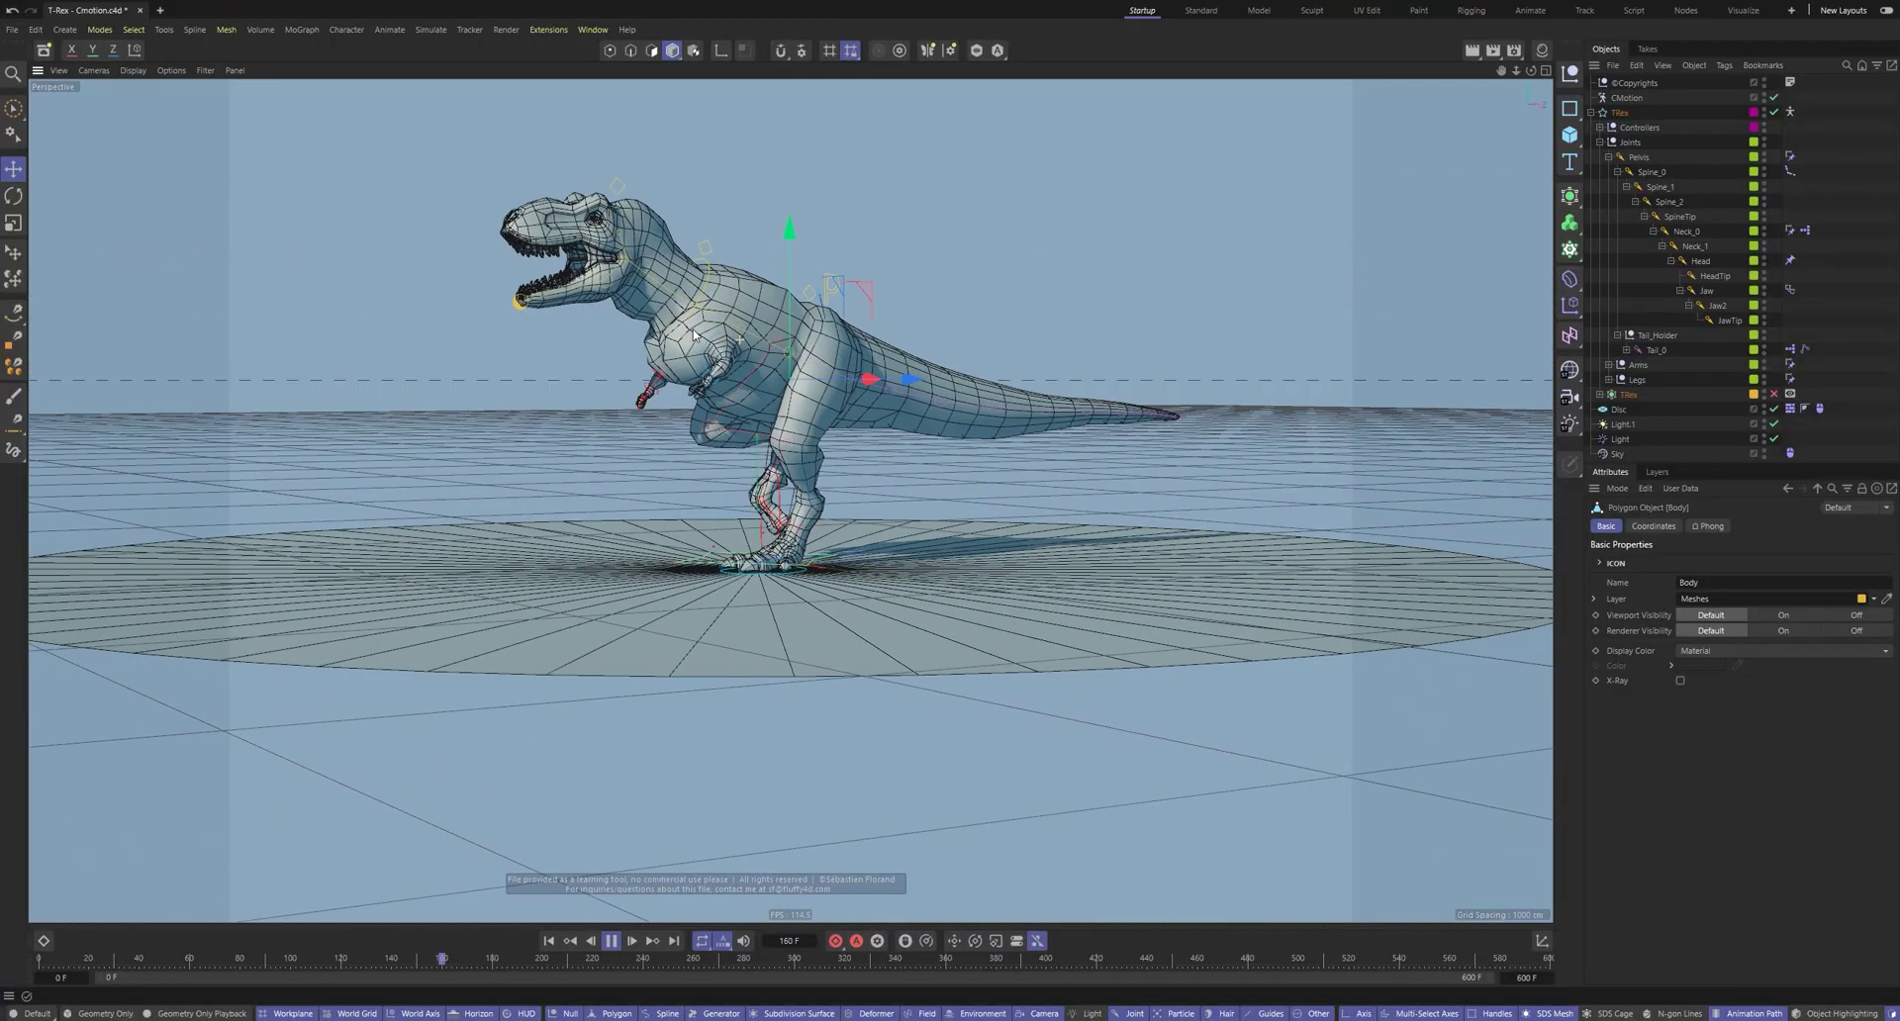
Set the CMotion object's walk type to Line
left_click(1628, 97)
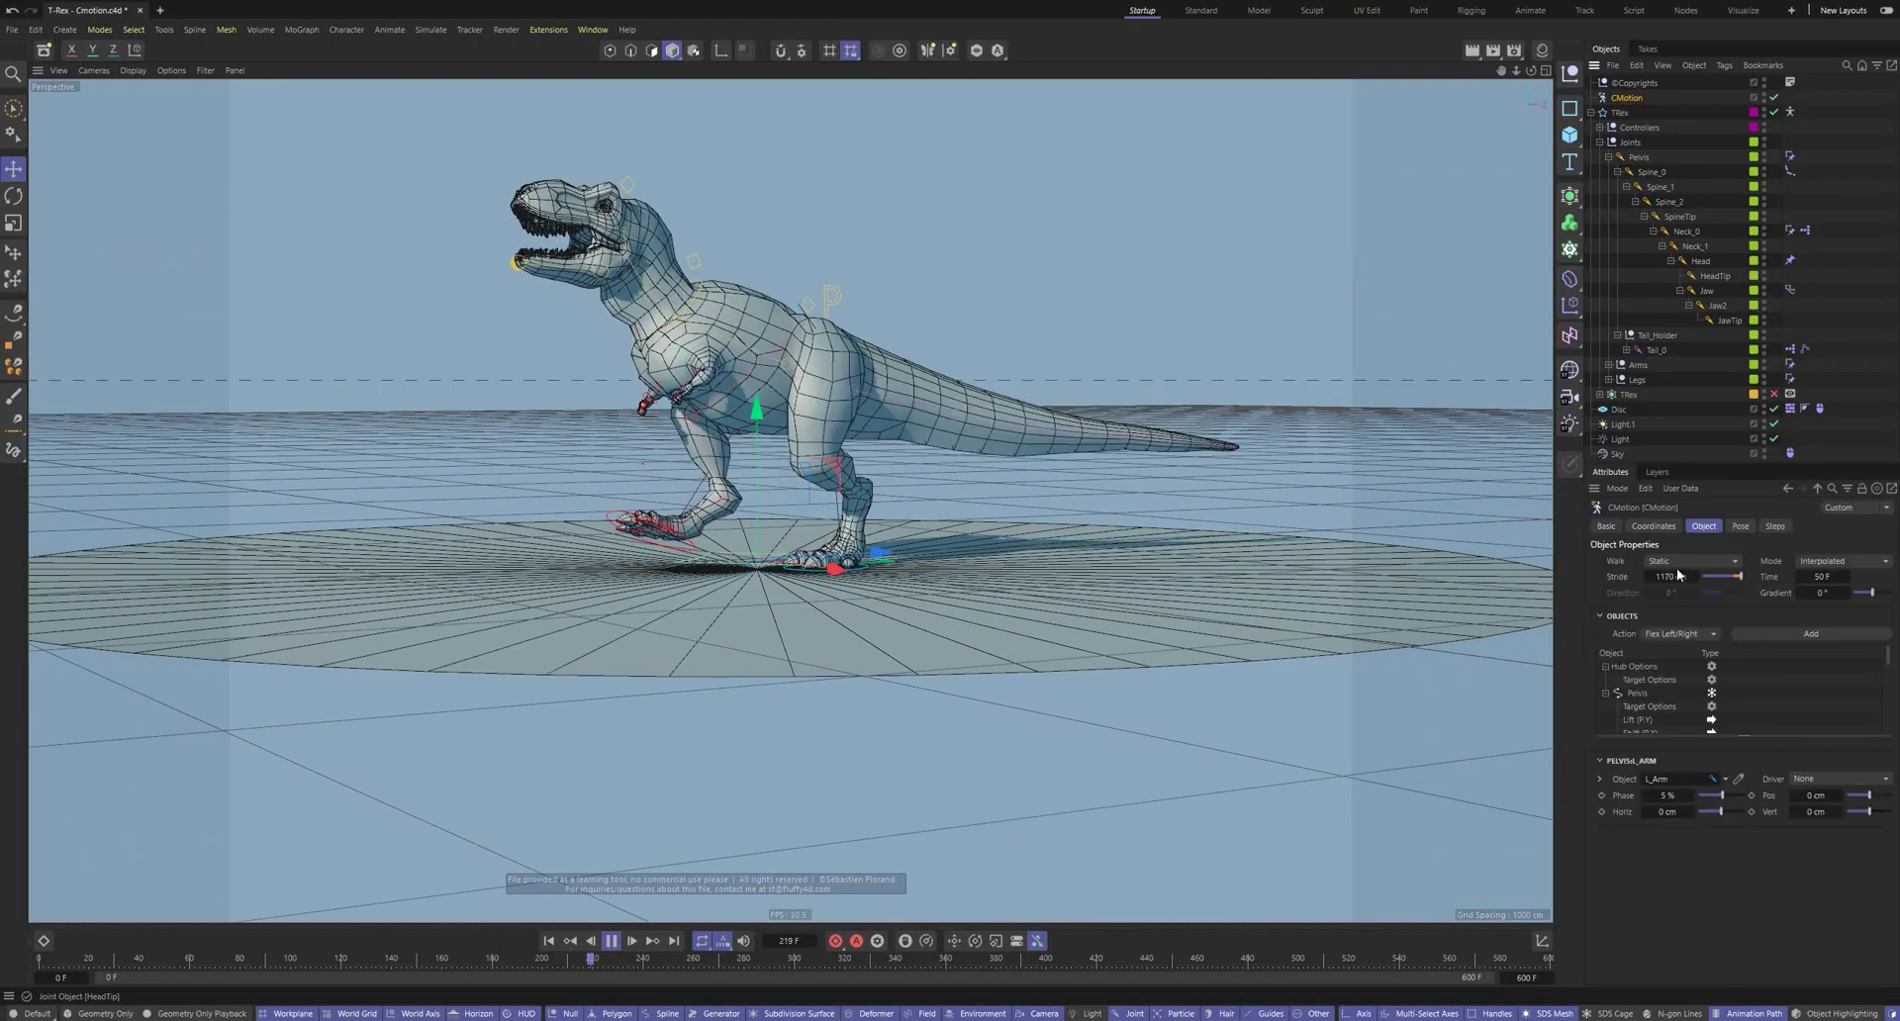
left_click(1691, 561)
left_click(1673, 578)
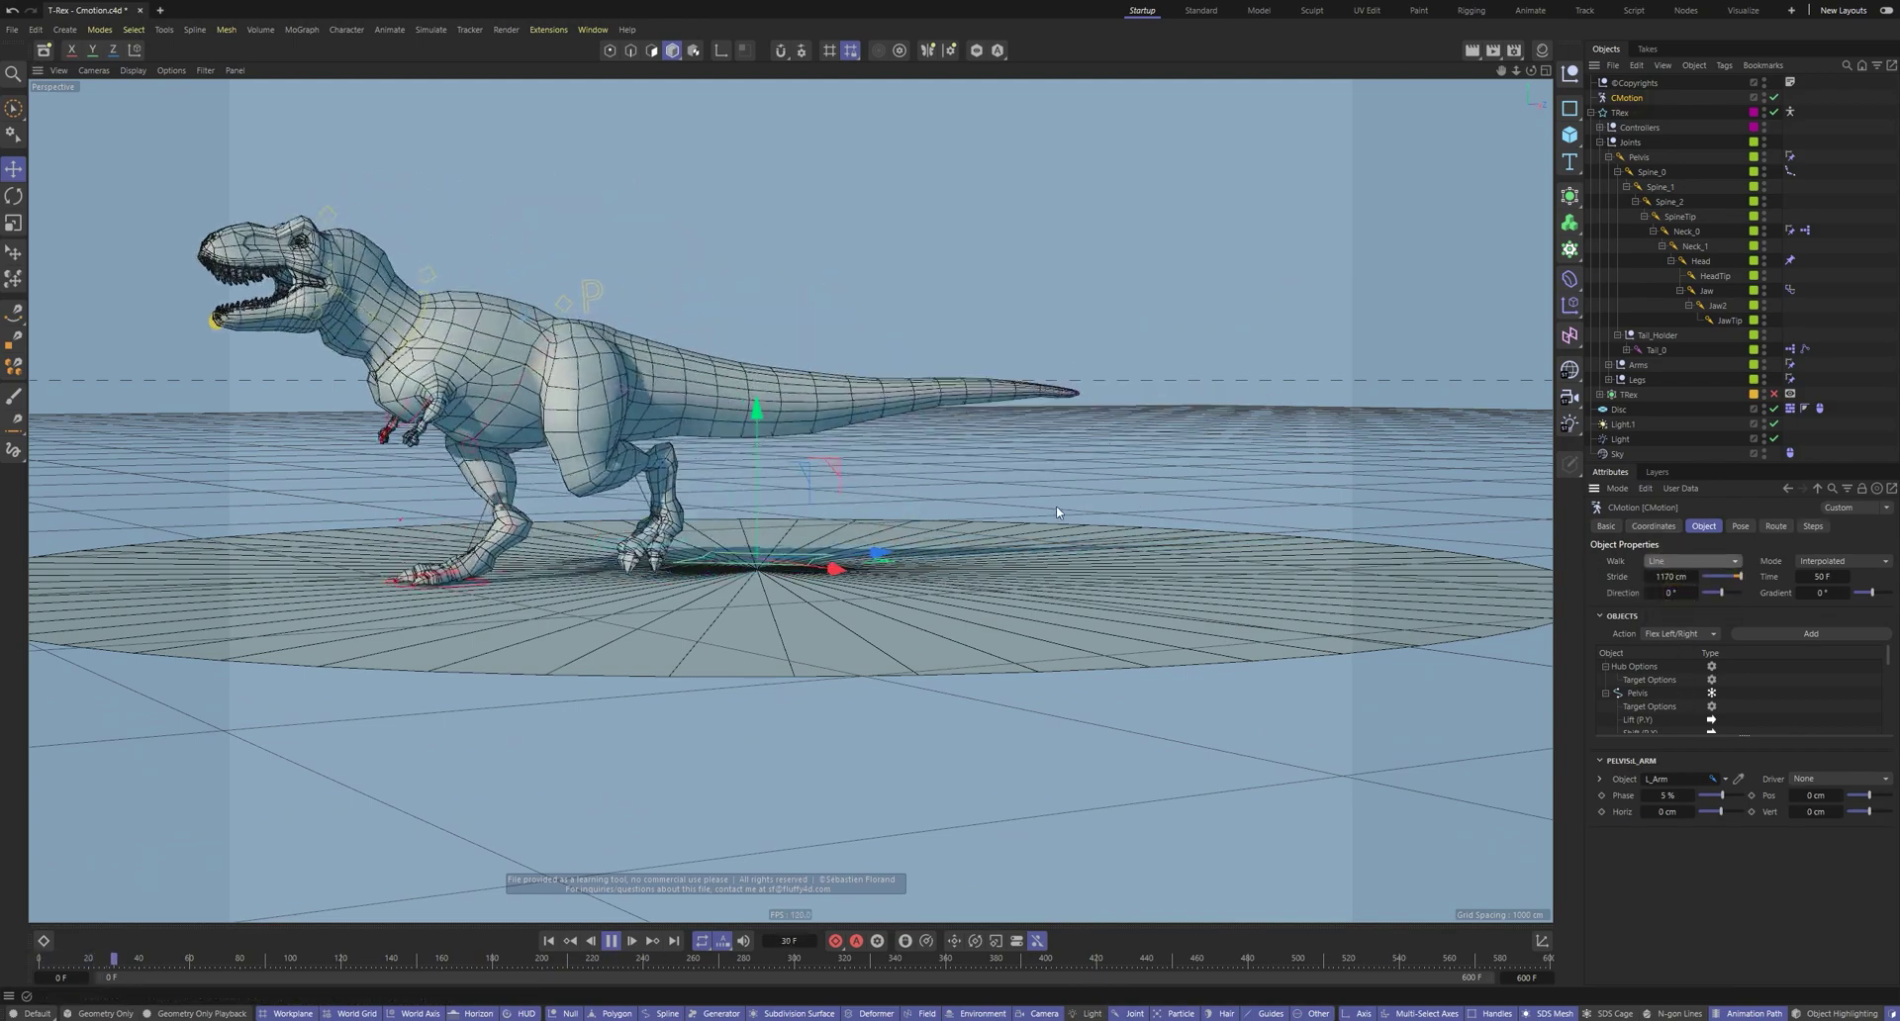
Add a Ragdoll object, rename it T-REX and open its attributes in a separate locked window
left_click_drag(1057, 513, 934, 473, "alt")
right_click_drag(935, 473, 797, 526, "alt")
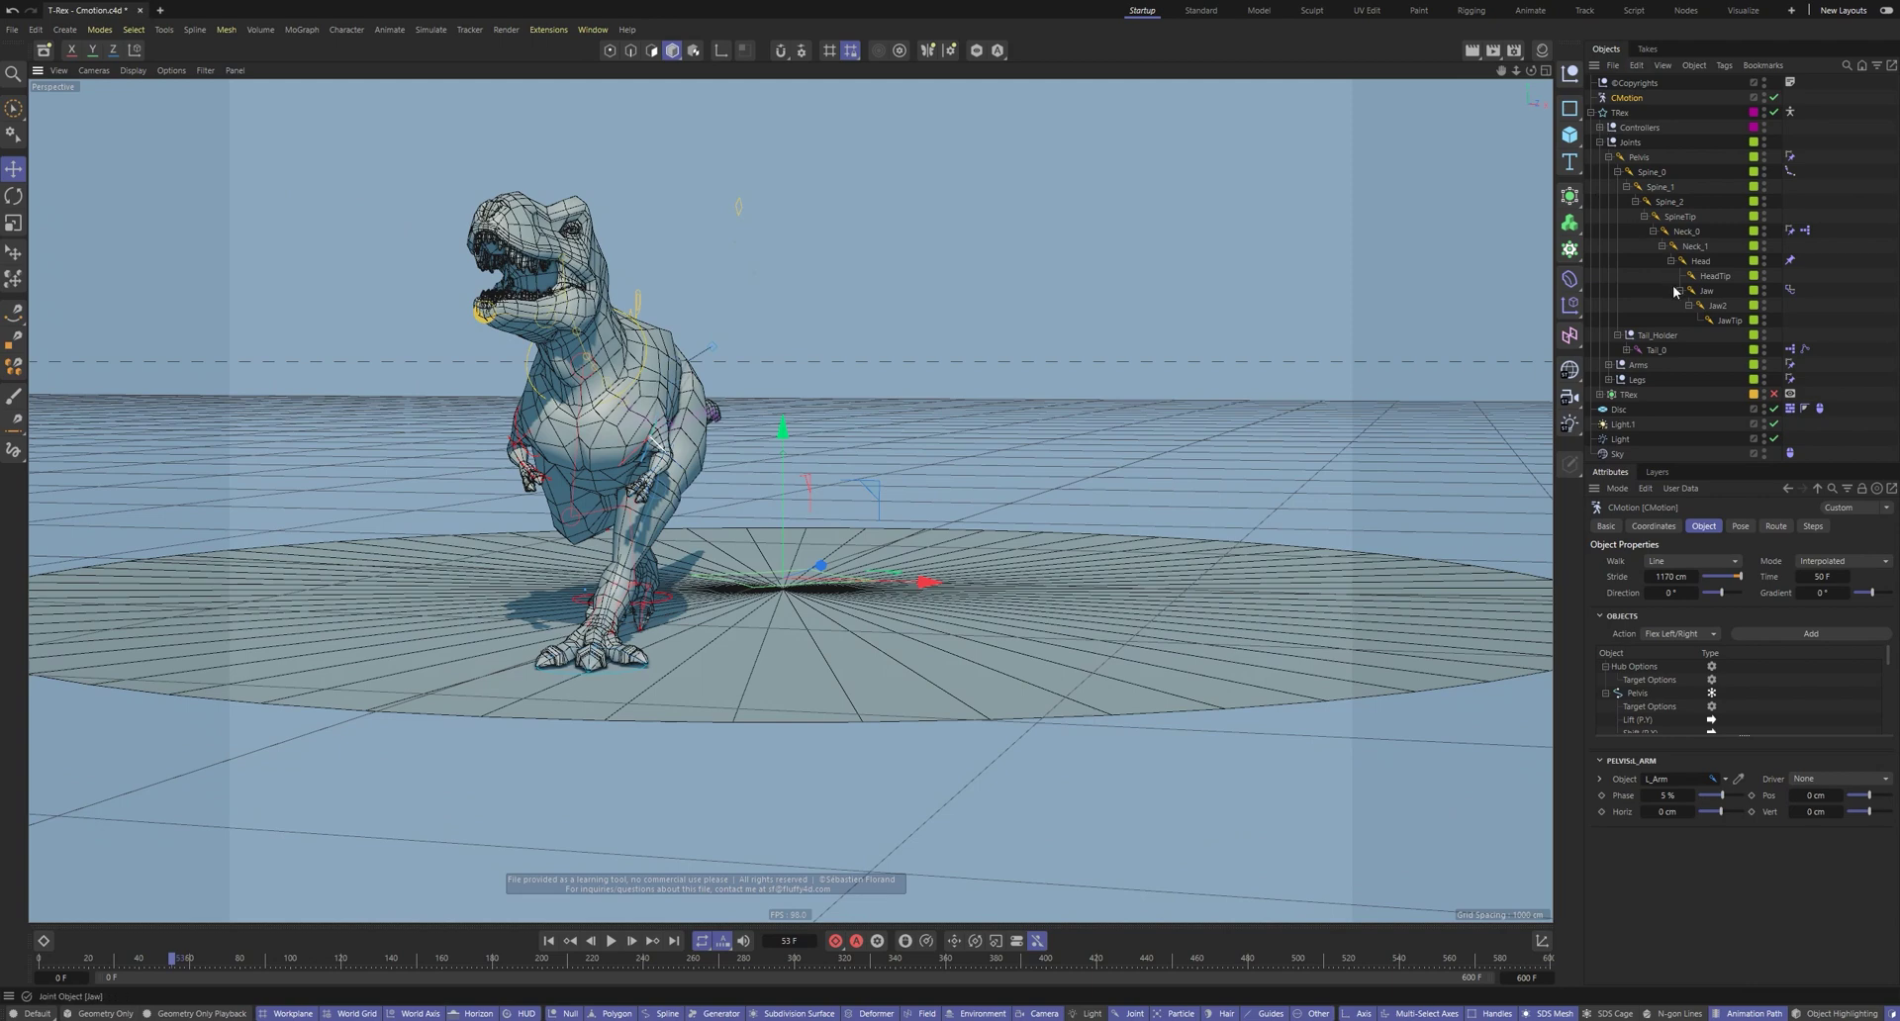
left_click(548, 30)
left_click(613, 435)
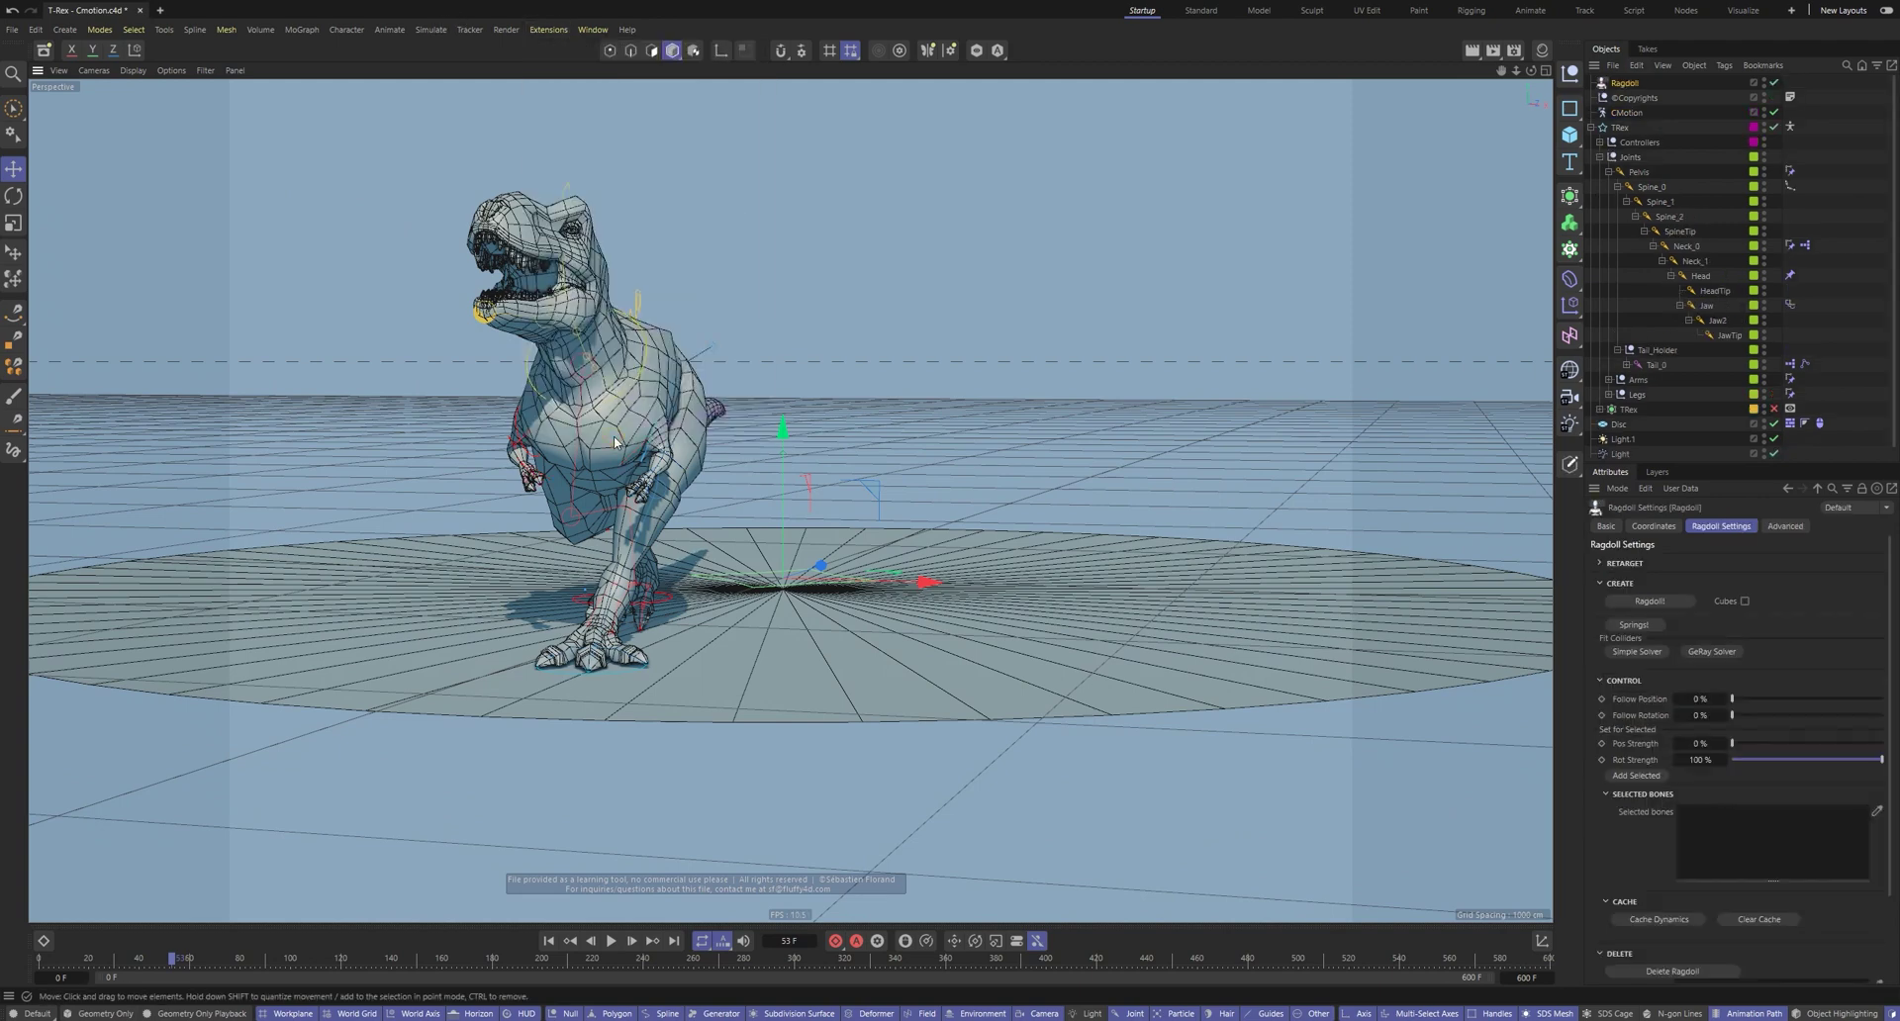
left_click(1888, 498)
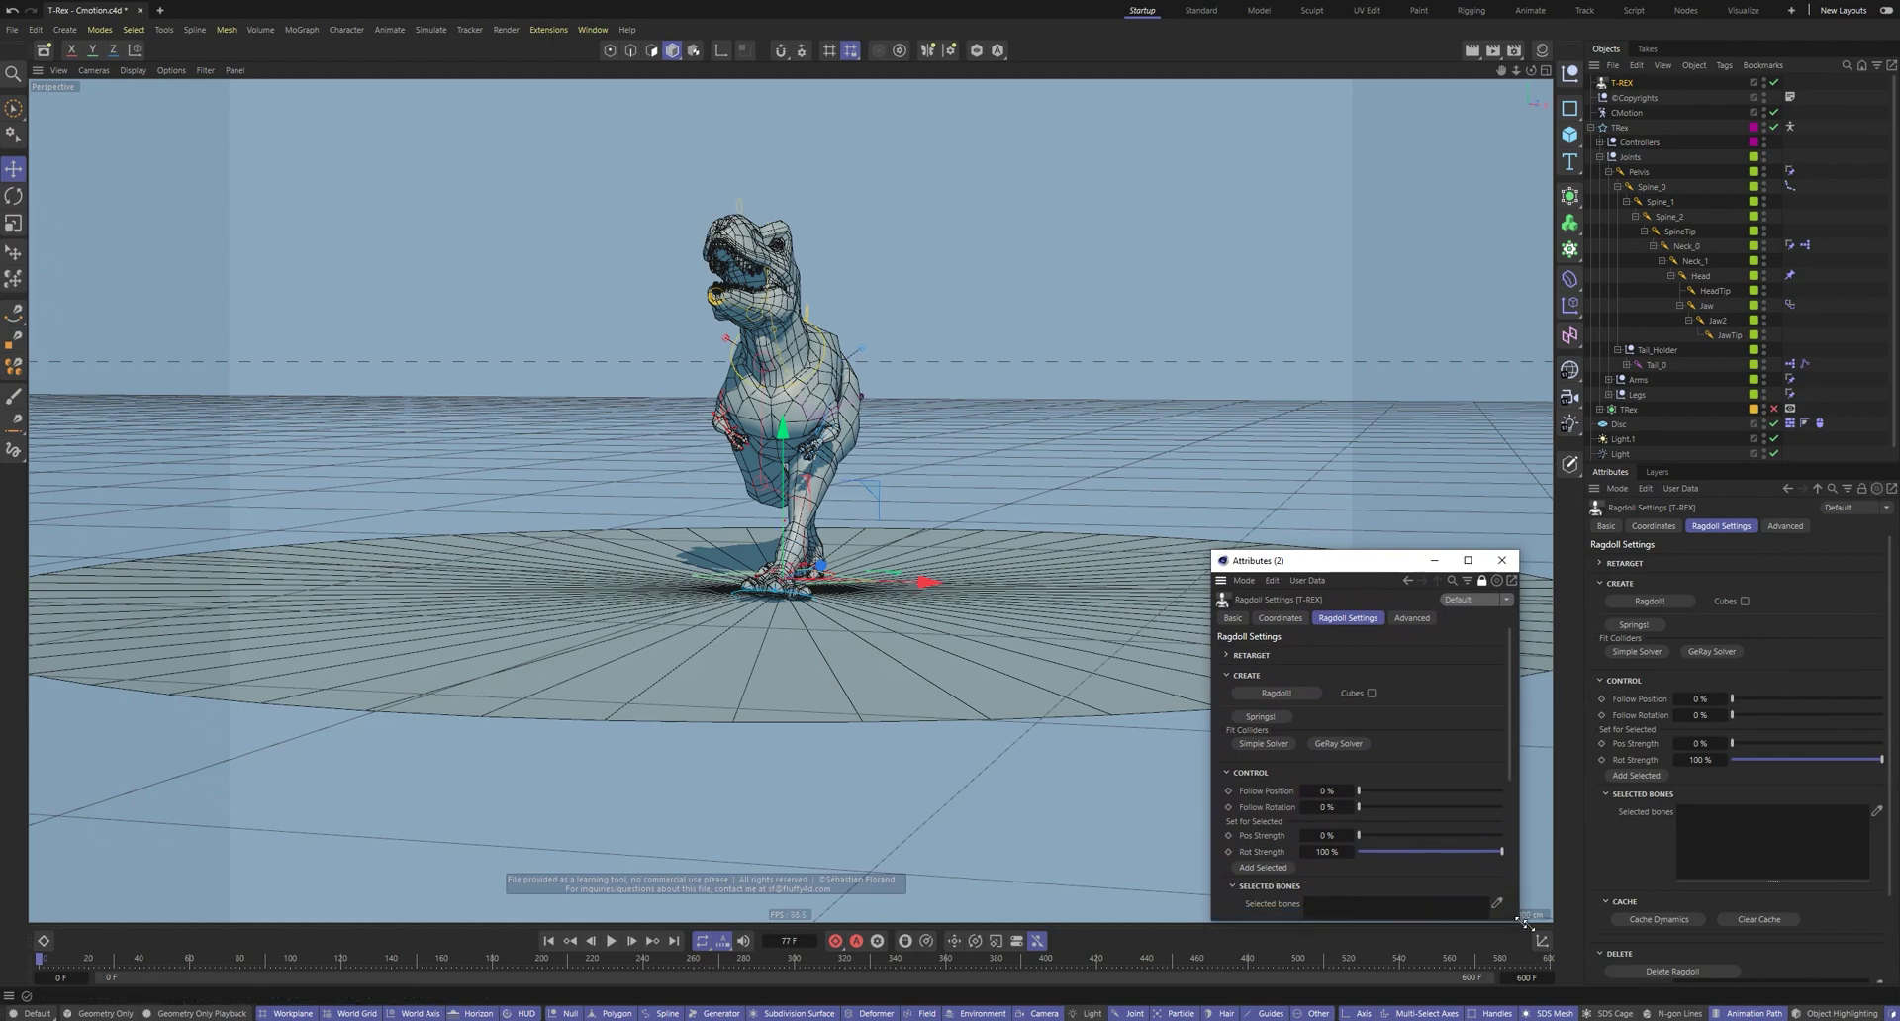
Equip the joint chain from Tail_0 with the ragdoll's advanced setup in Spine/Tail mode
left_click(1423, 619)
left_click_drag(1108, 416, 921, 391, "alt")
middle_click_drag(921, 391, 709, 405, "alt")
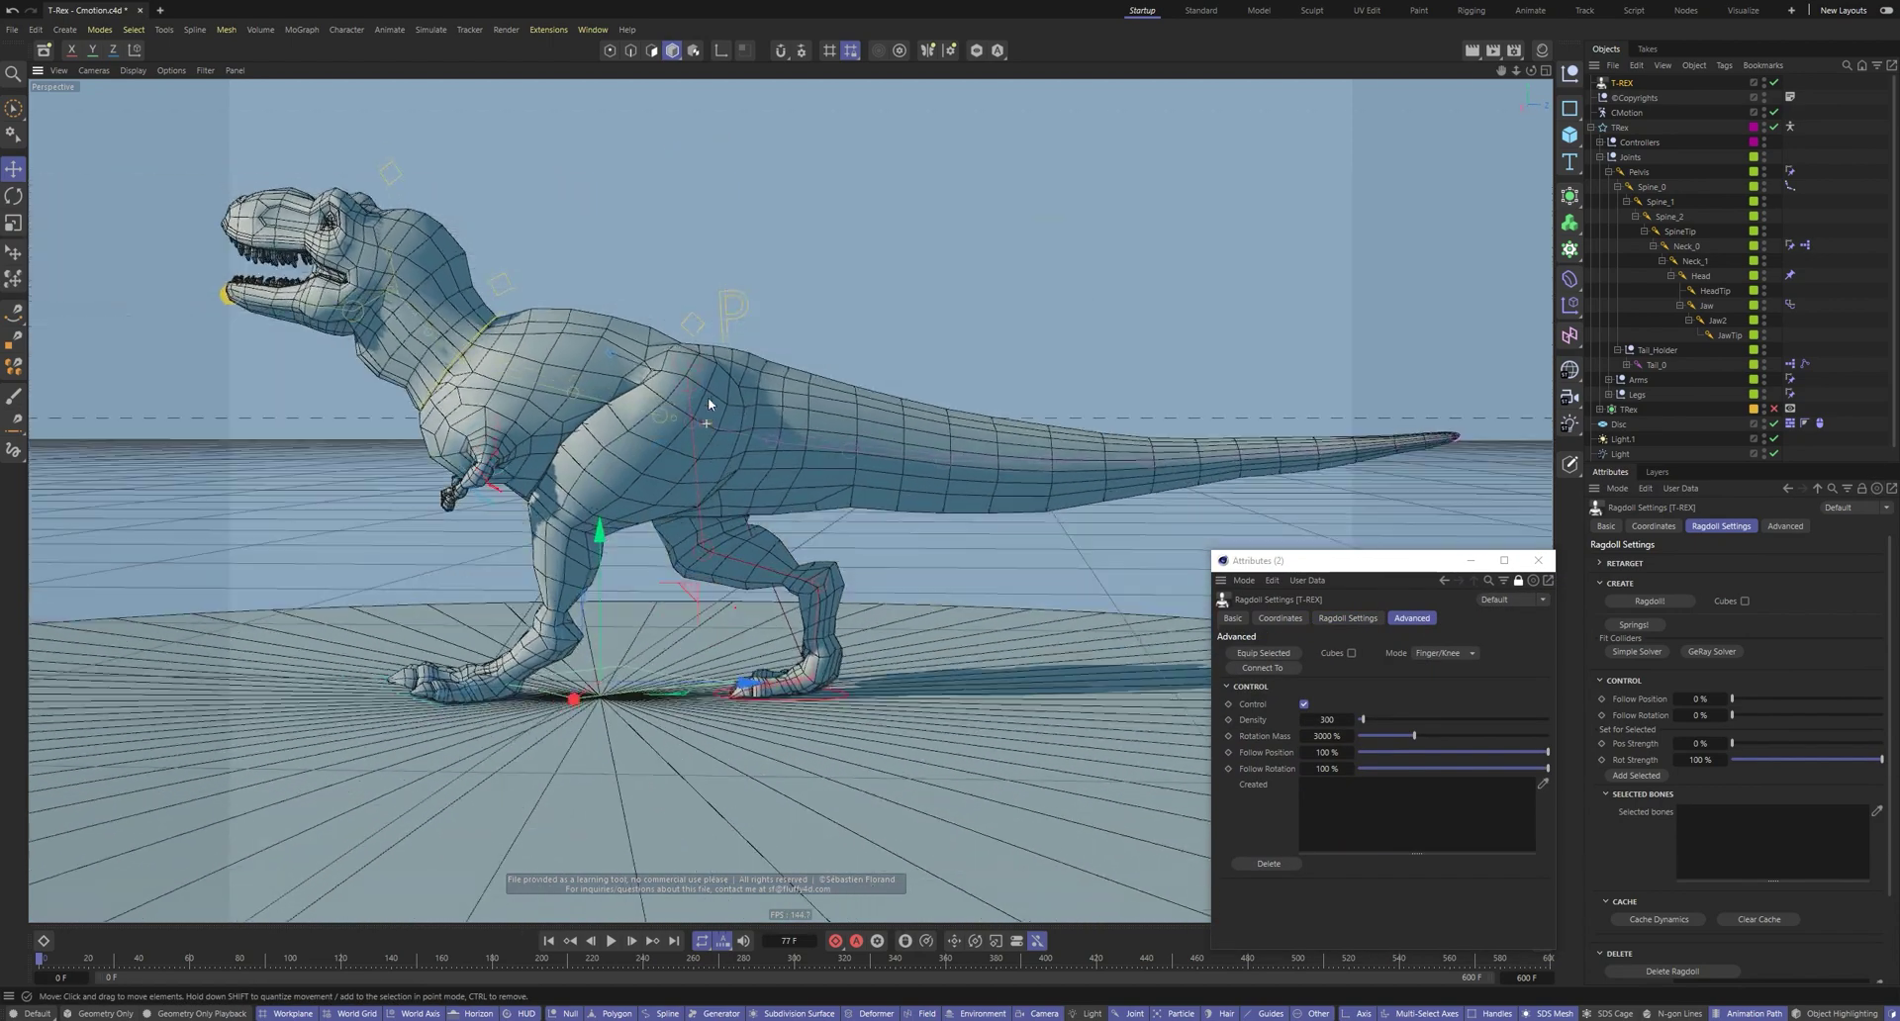
left_click(696, 425)
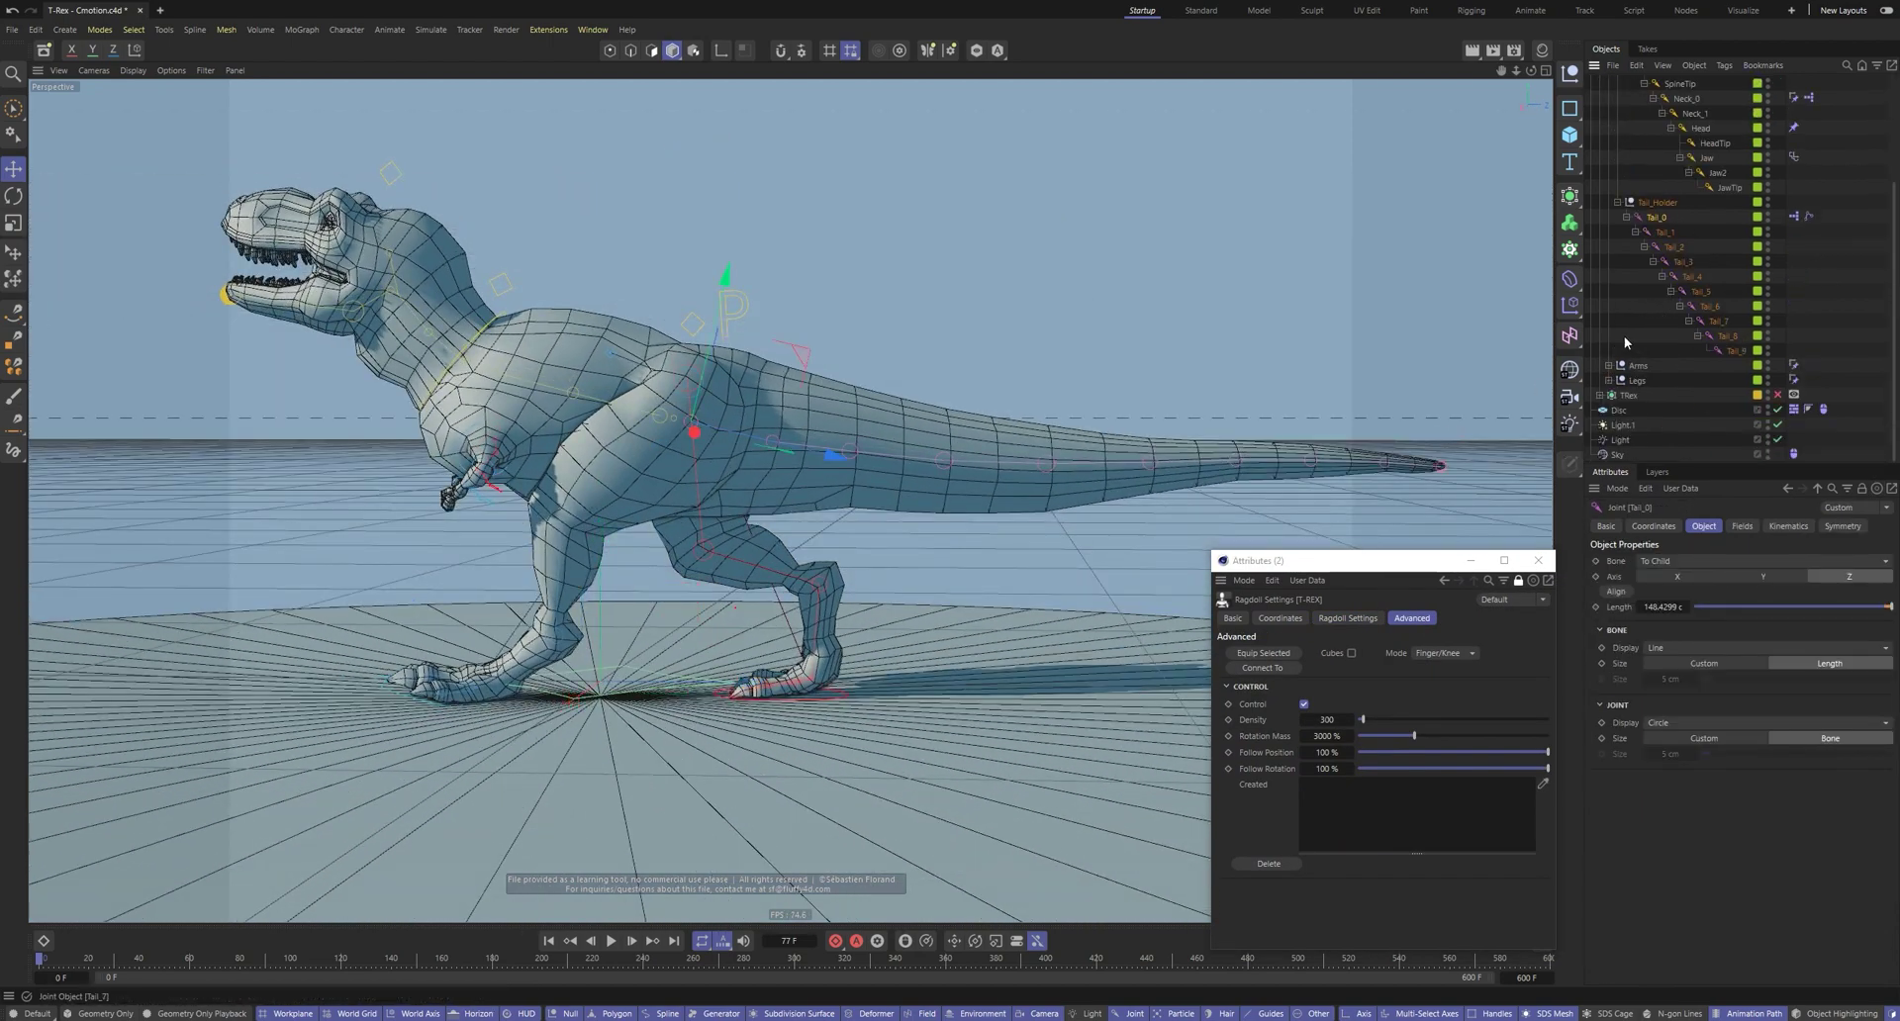
left_click(1447, 688)
left_click_drag(930, 426, 881, 473, "alt")
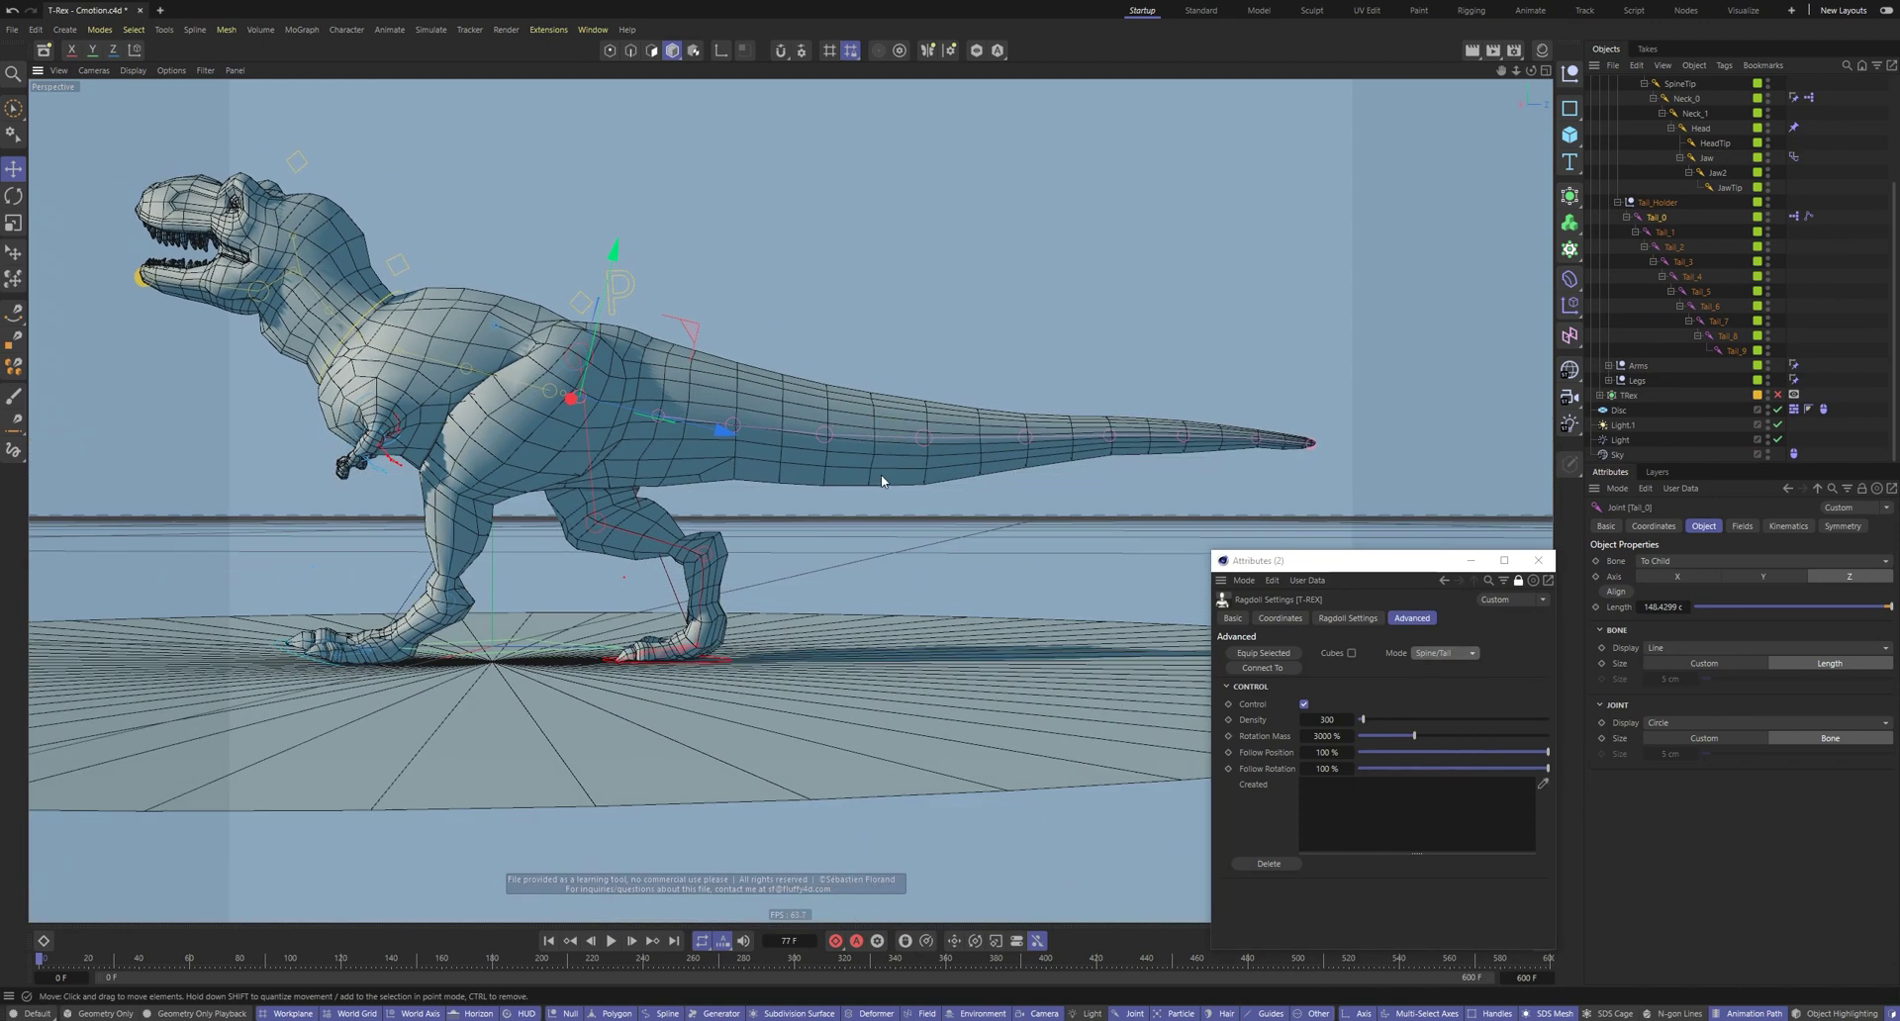
left_click(1267, 653)
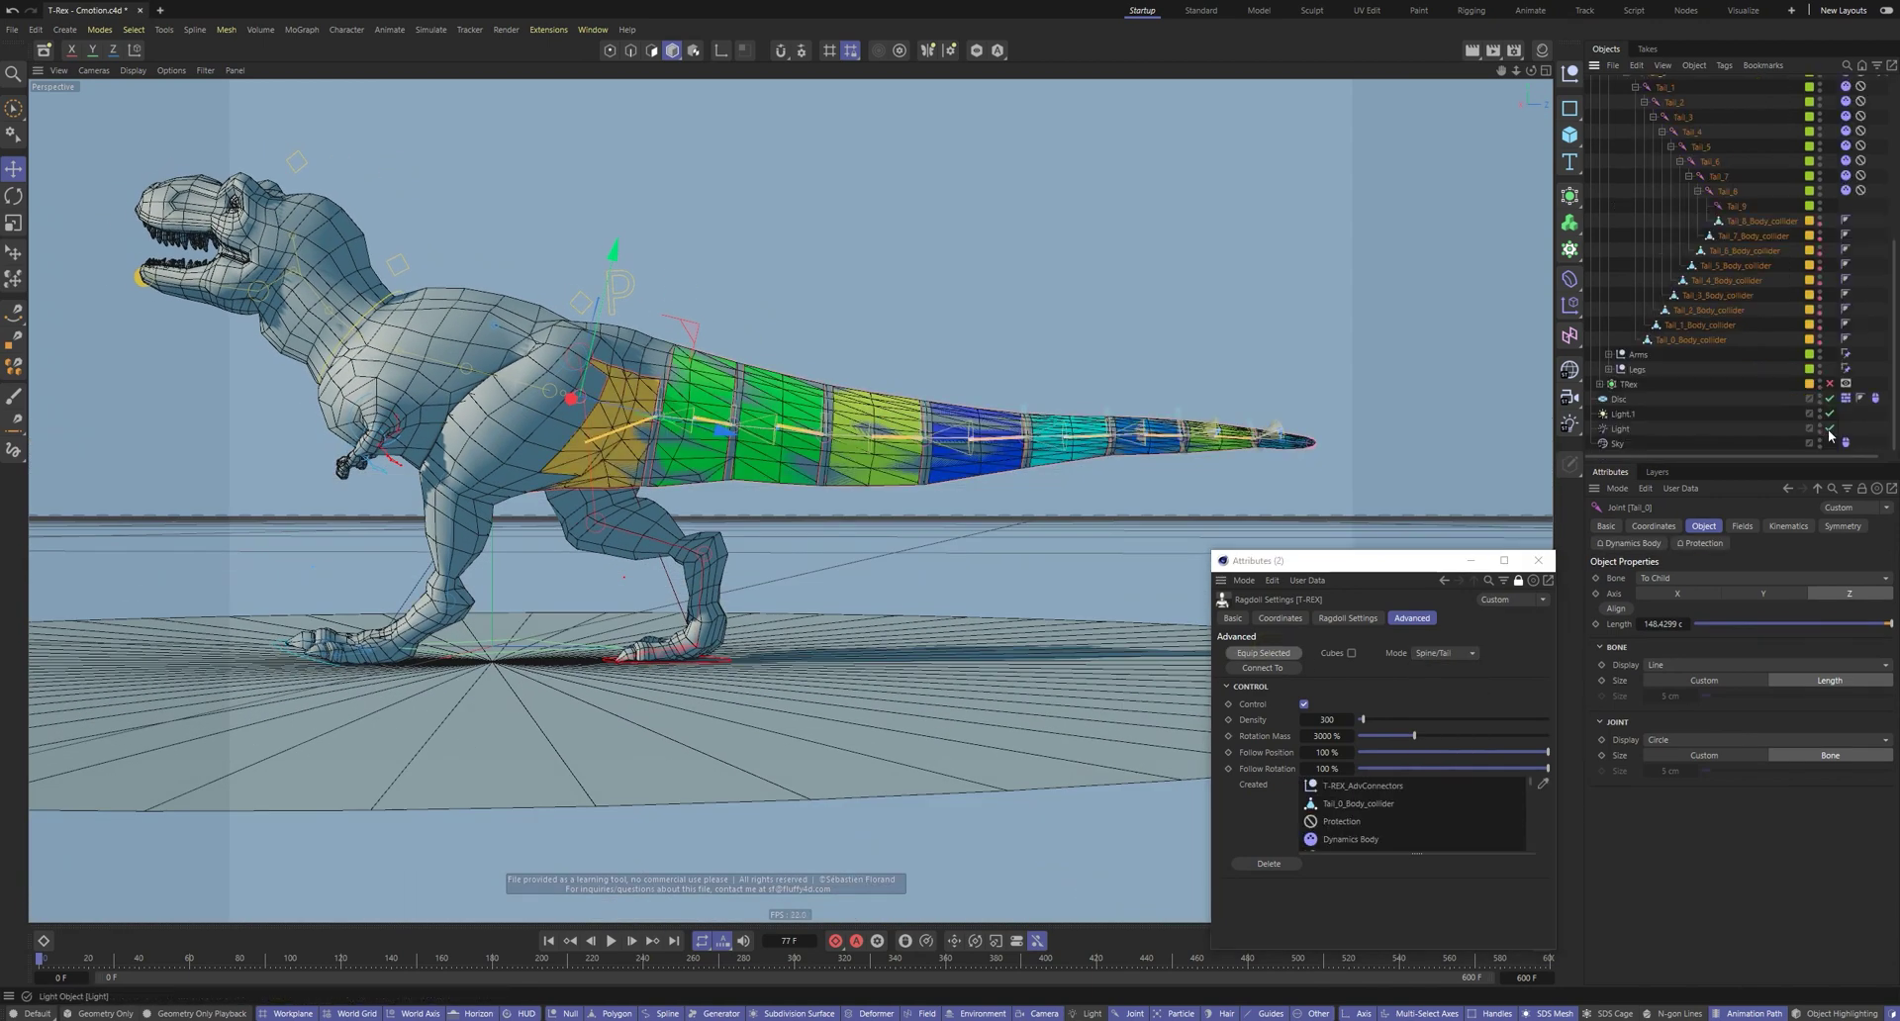
Hide the TRex mesh, play the simulation and set the tail's advanced Follow Position to 0%
left_click(1822, 382)
left_click_drag(896, 425, 976, 525, "alt")
key("F8")
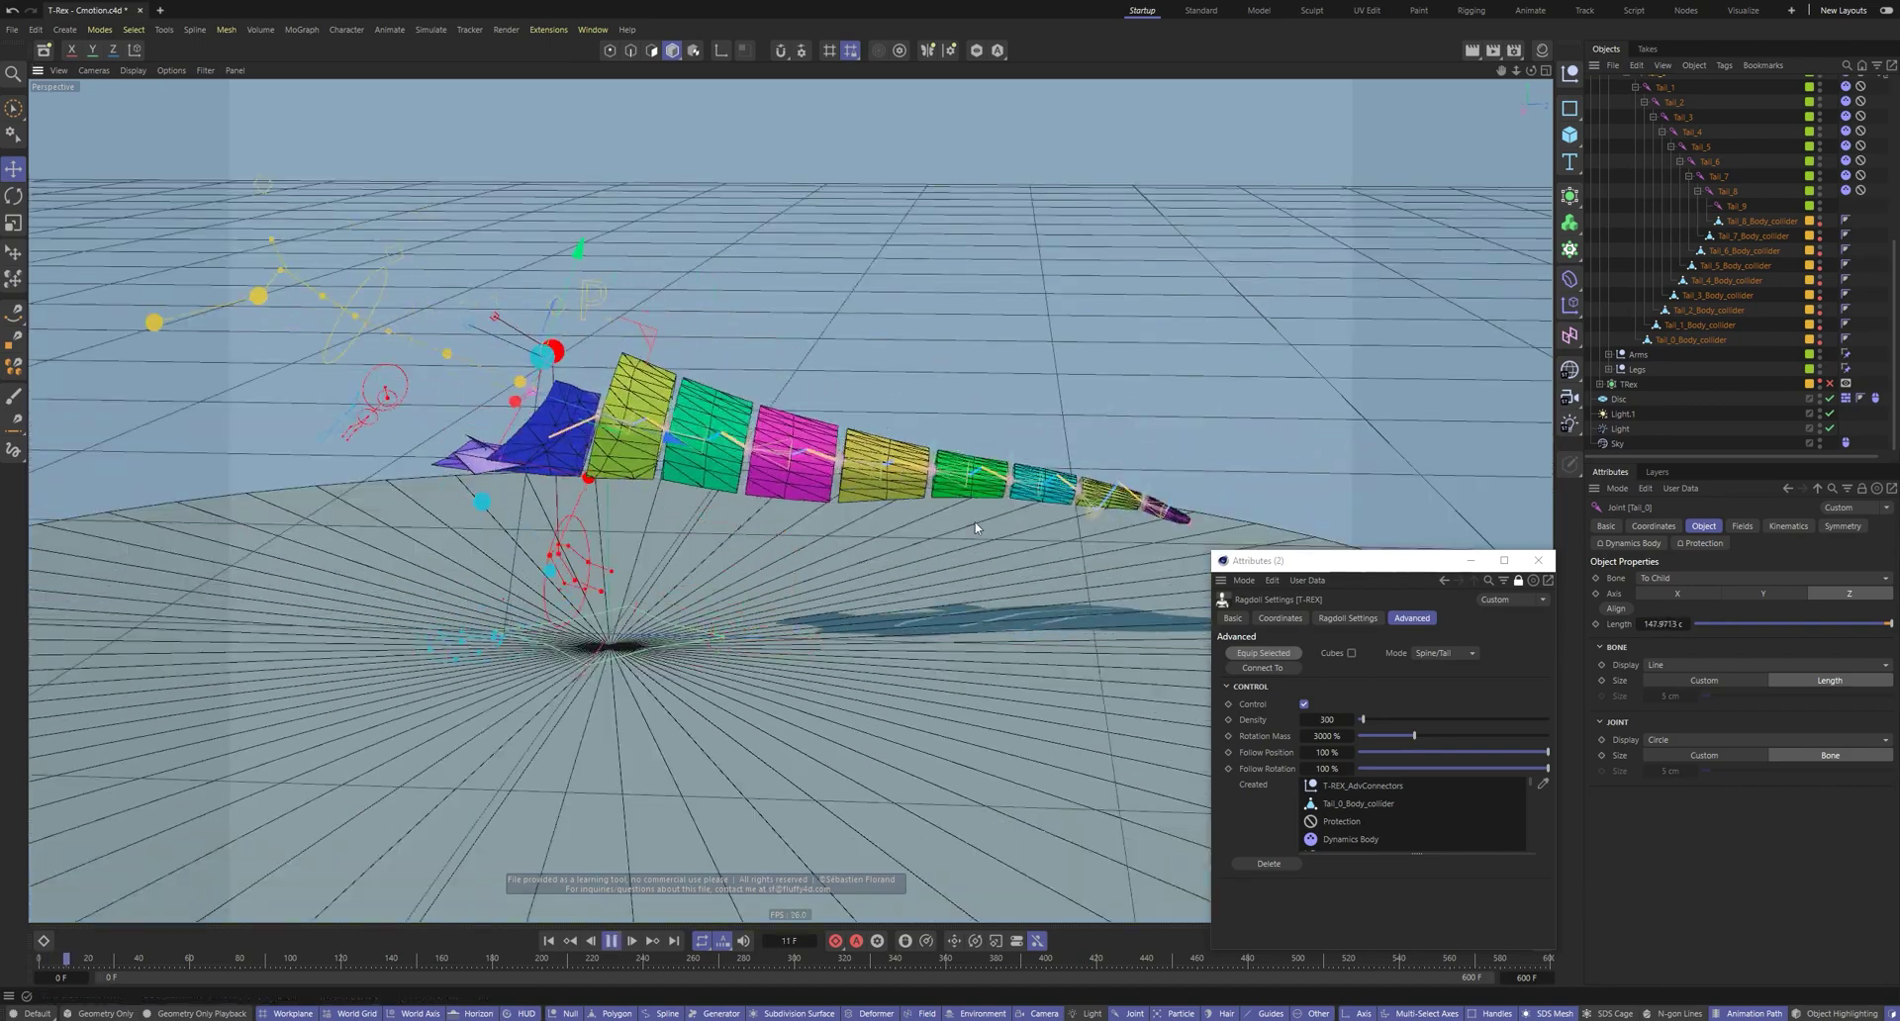
left_click_drag(1406, 752, 1219, 741)
left_click_drag(1057, 739, 709, 554, "alt")
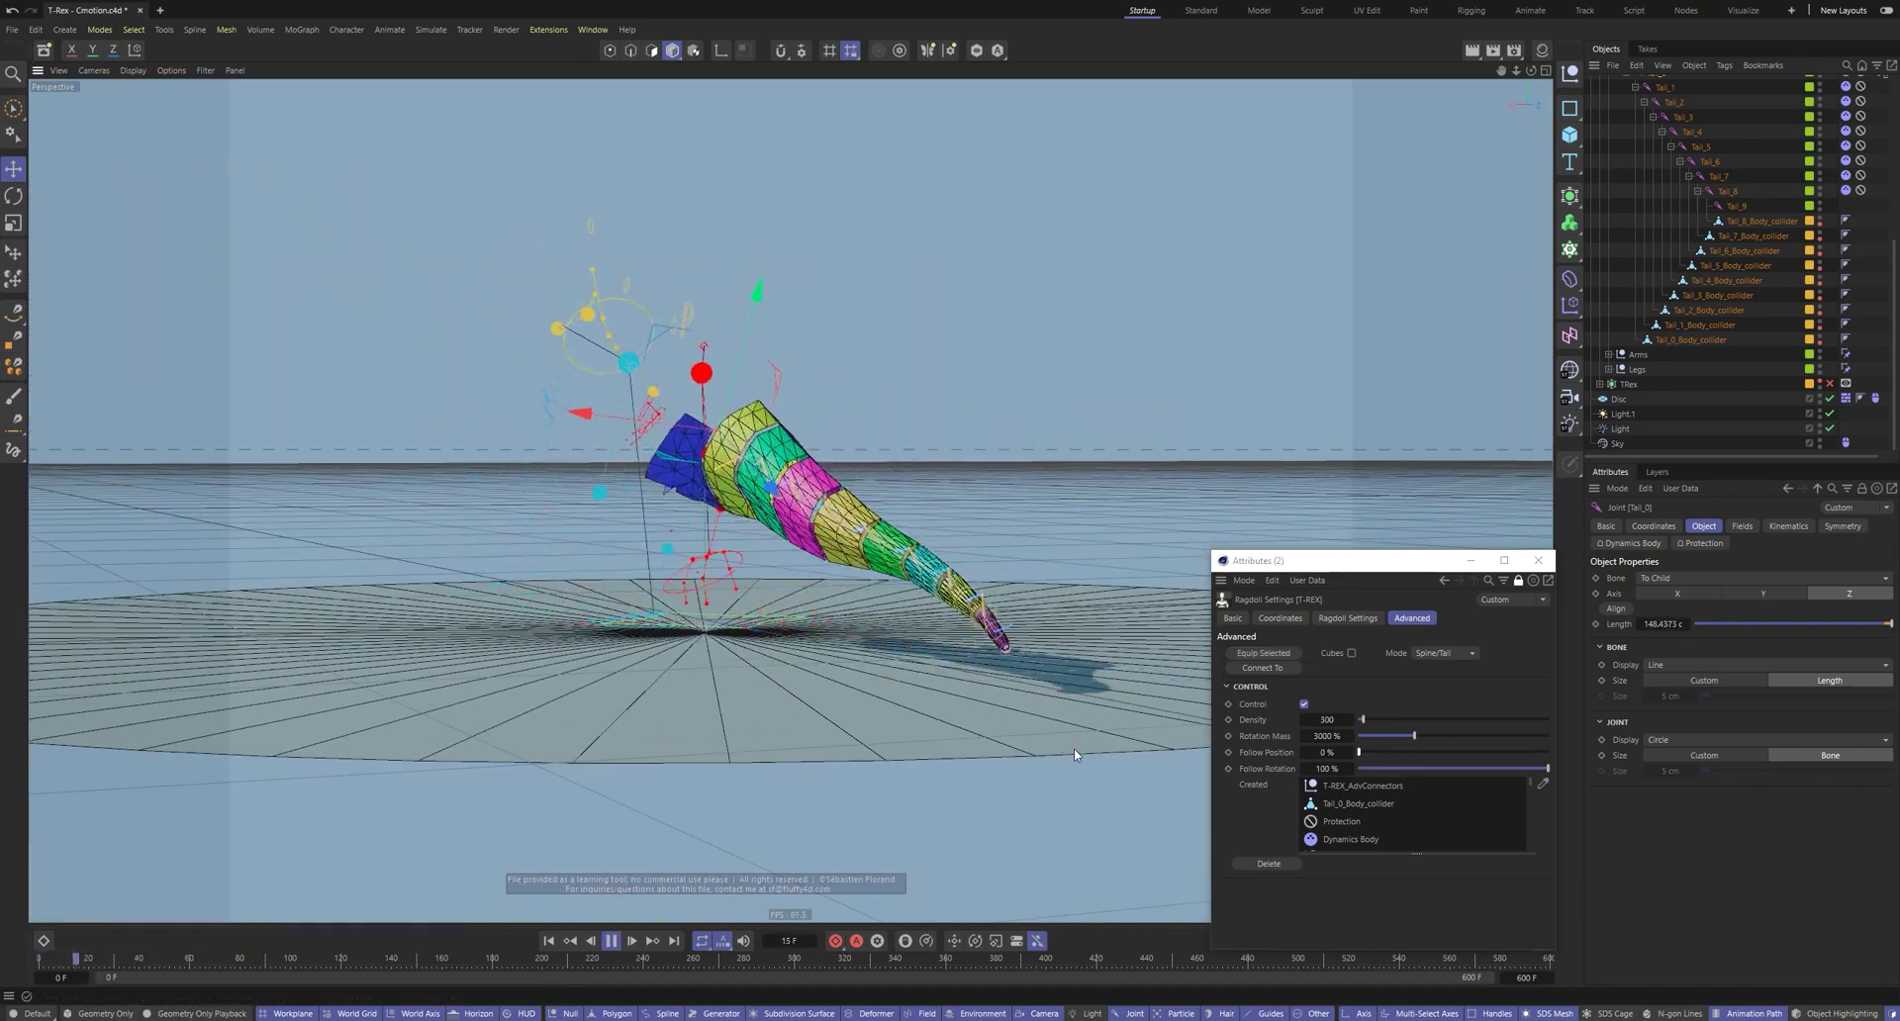
left_click_drag(1393, 752, 1209, 747)
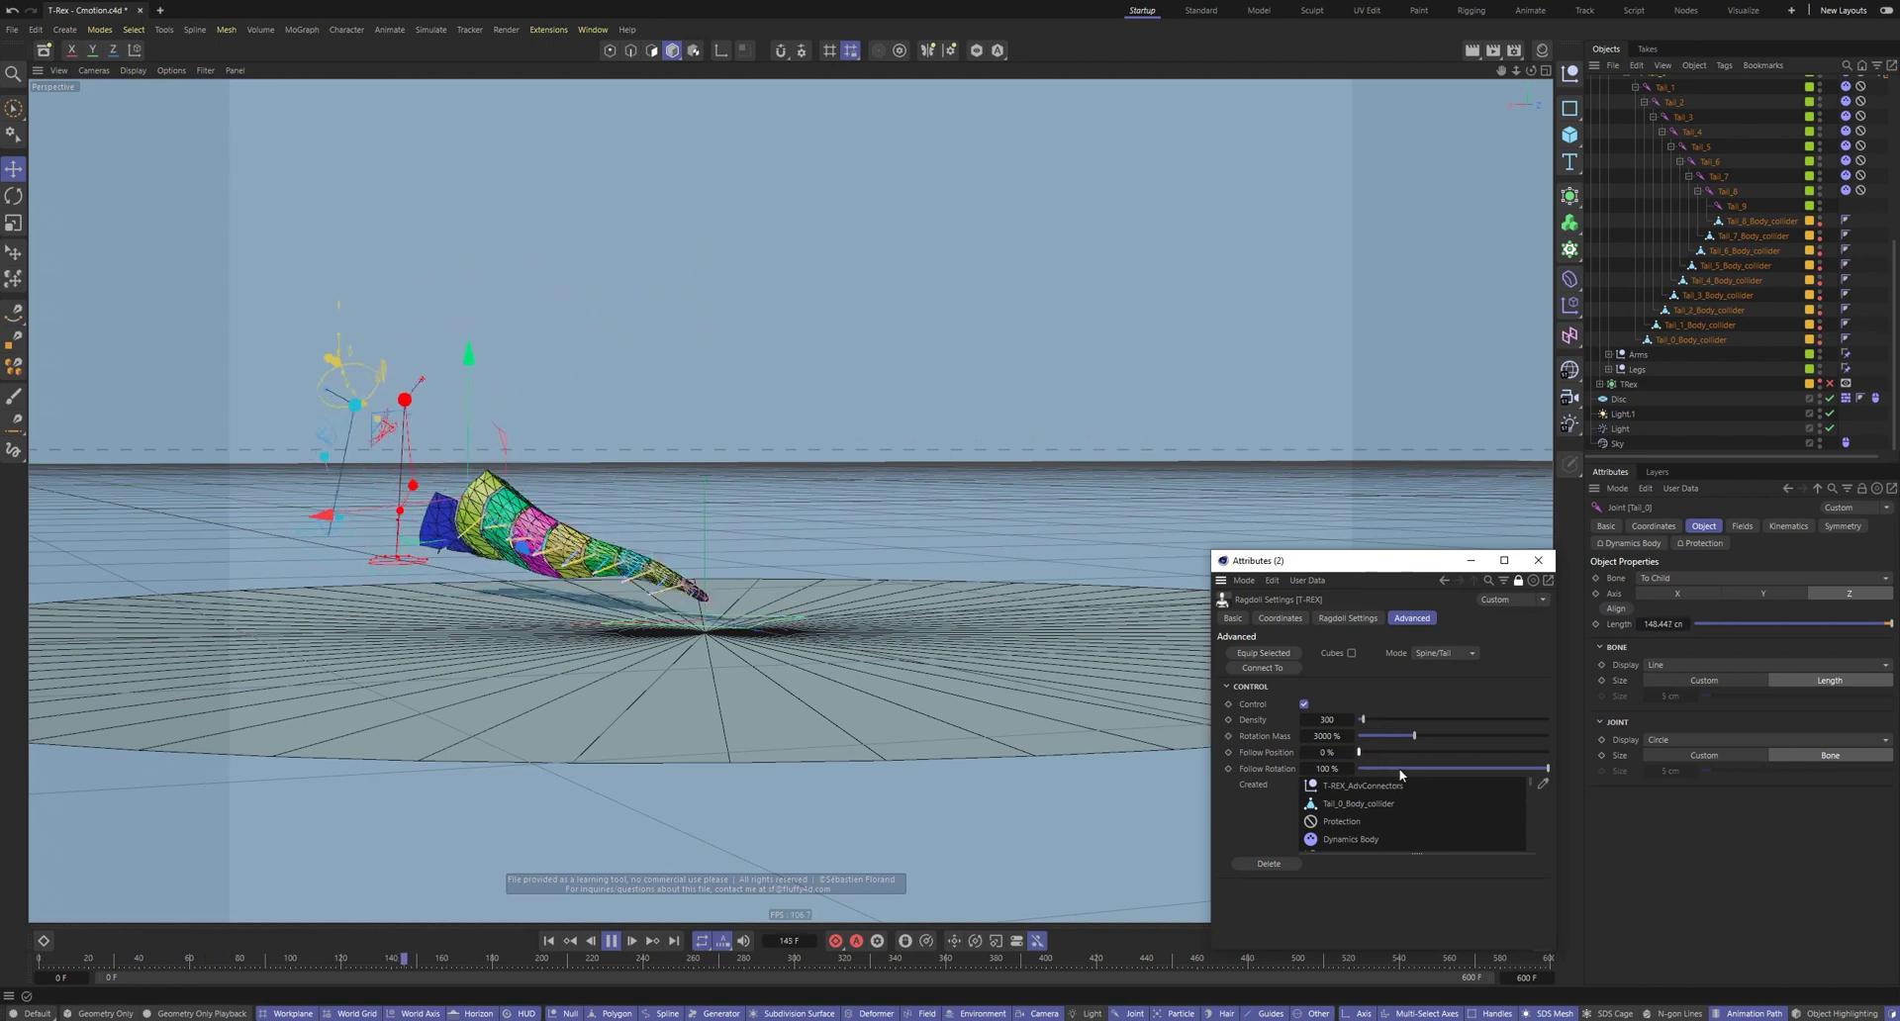
Set the tail's advanced Follow Rotation to 0%, show only geometry during playback, and rewind the simulation
left_click_drag(1398, 768, 1050, 763)
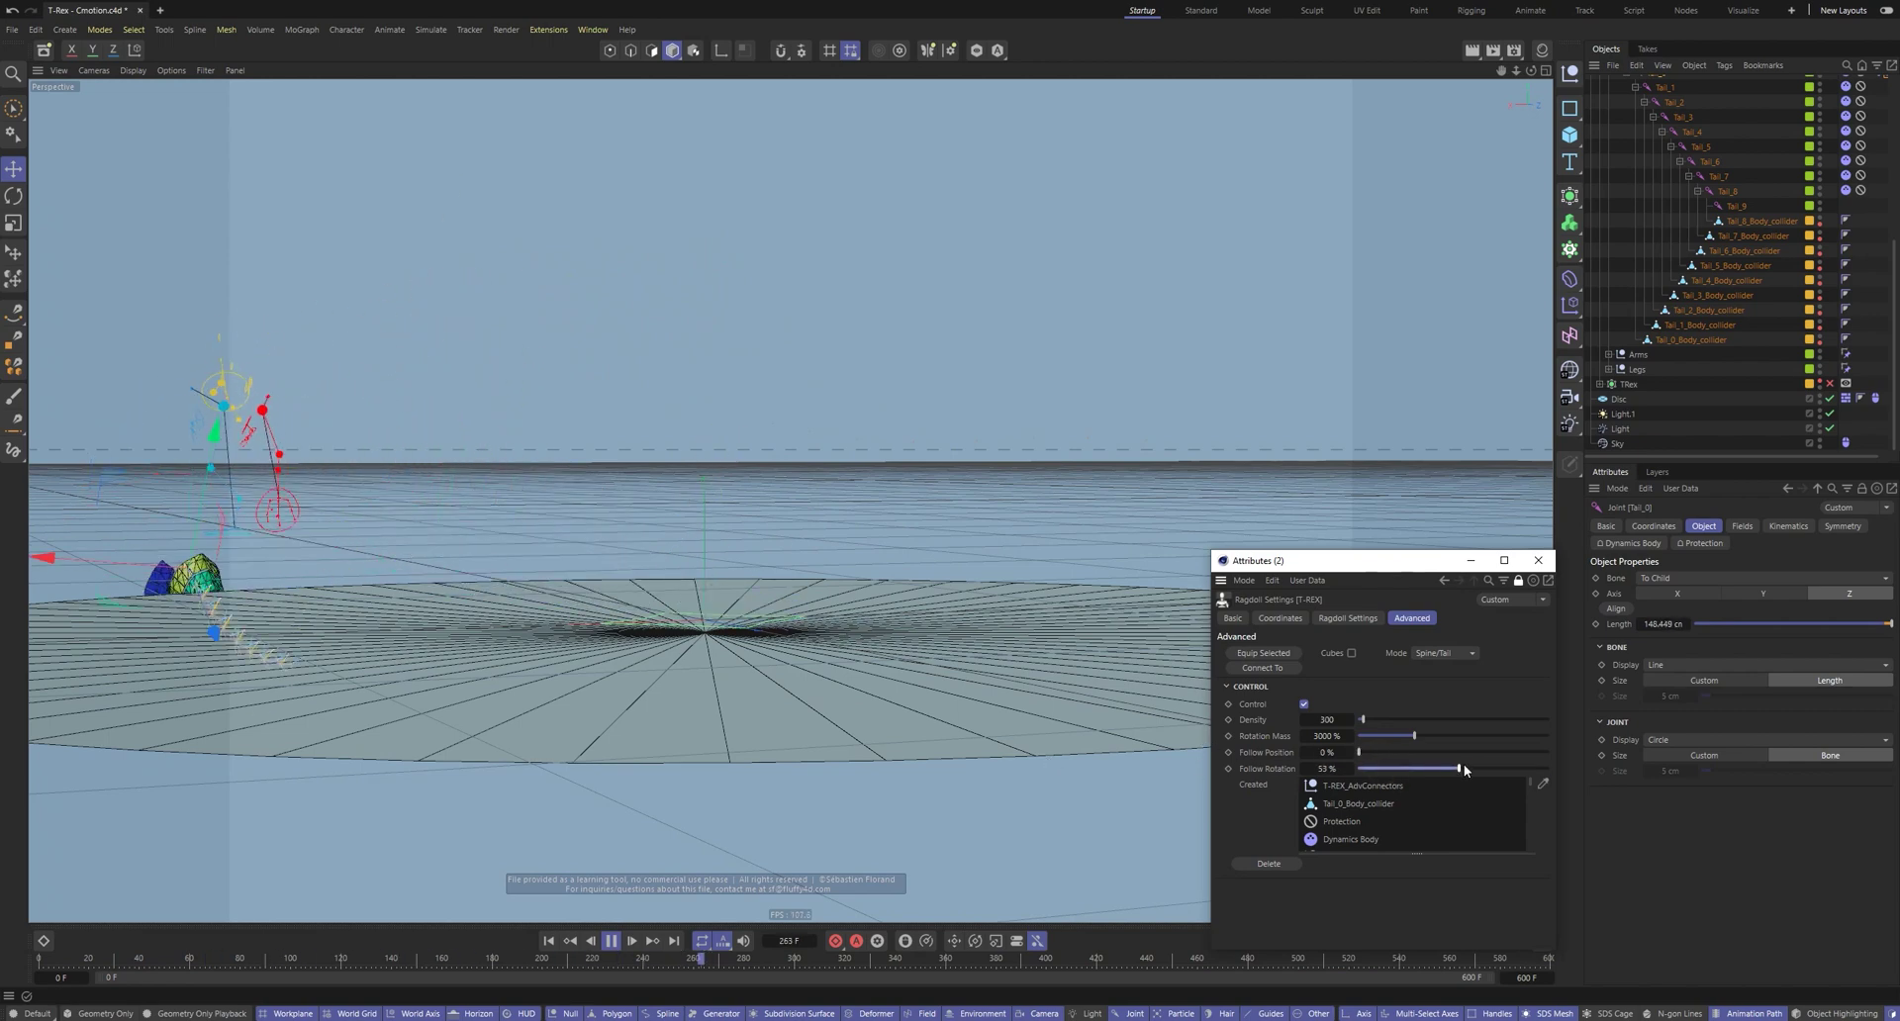
left_click_drag(1463, 768, 1360, 768)
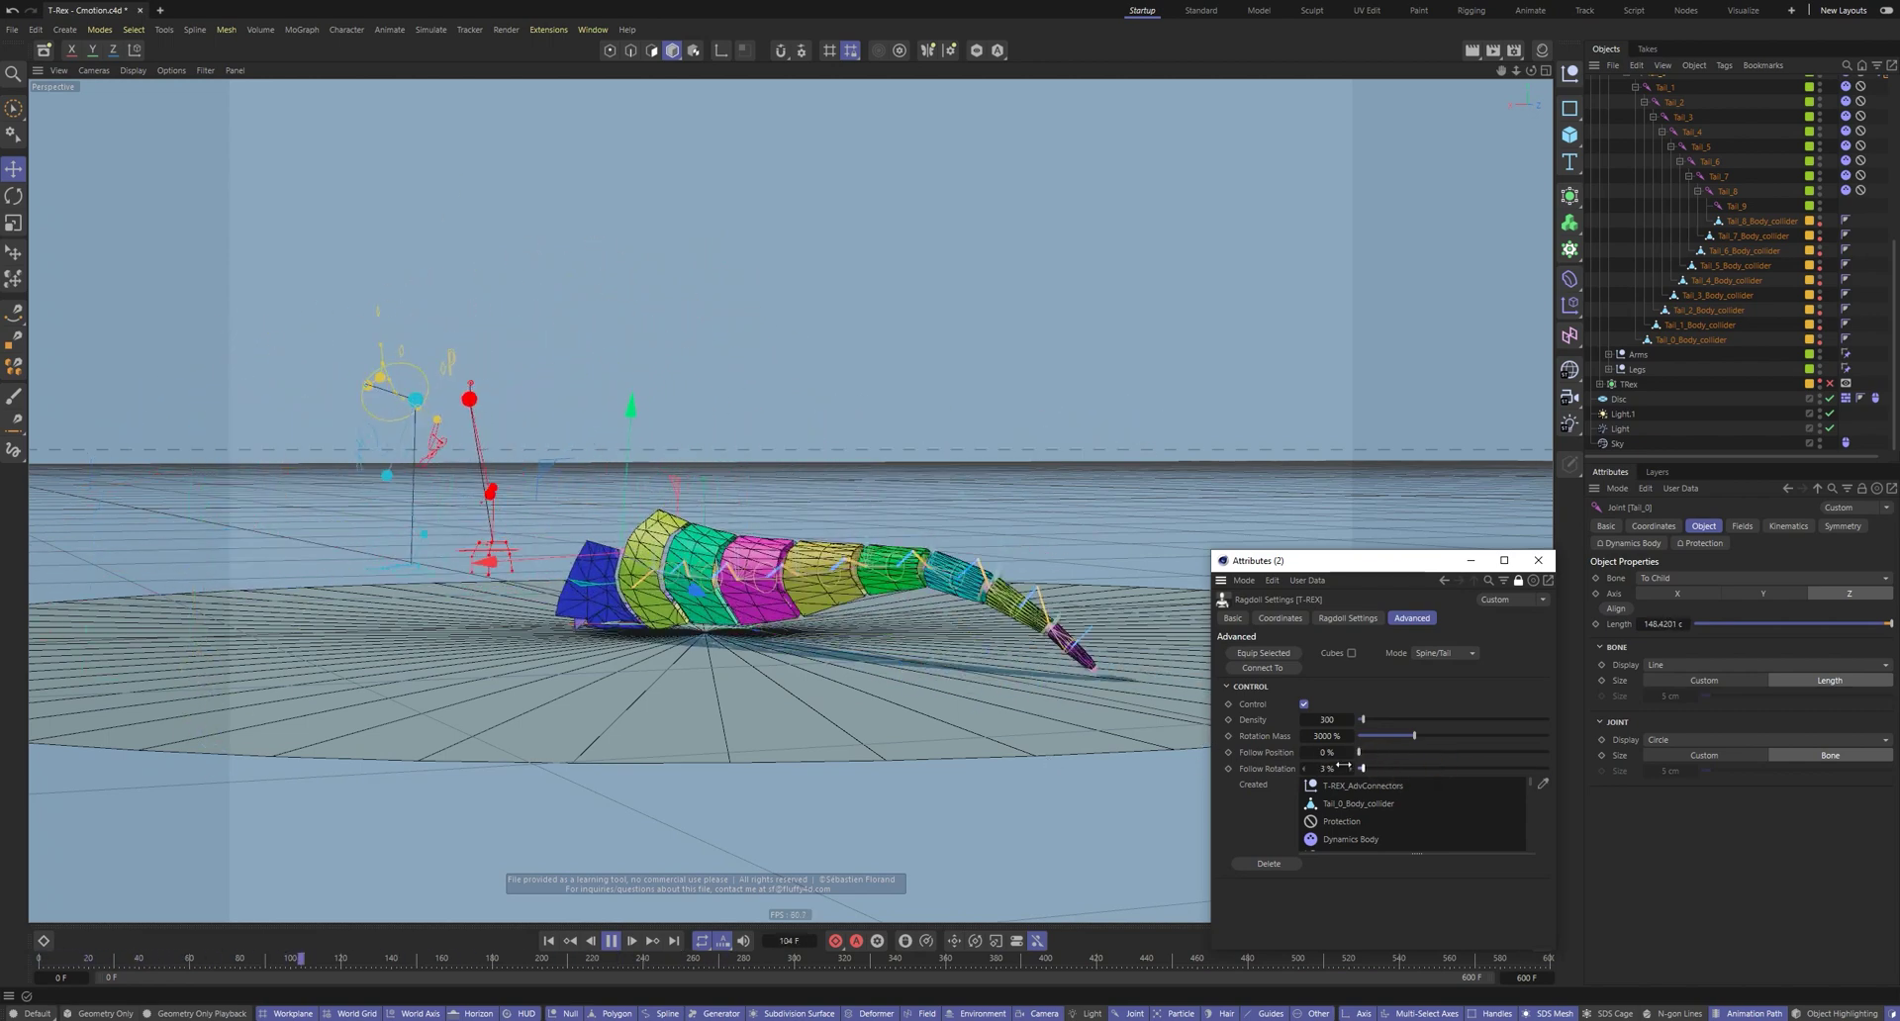
left_click(184, 1013)
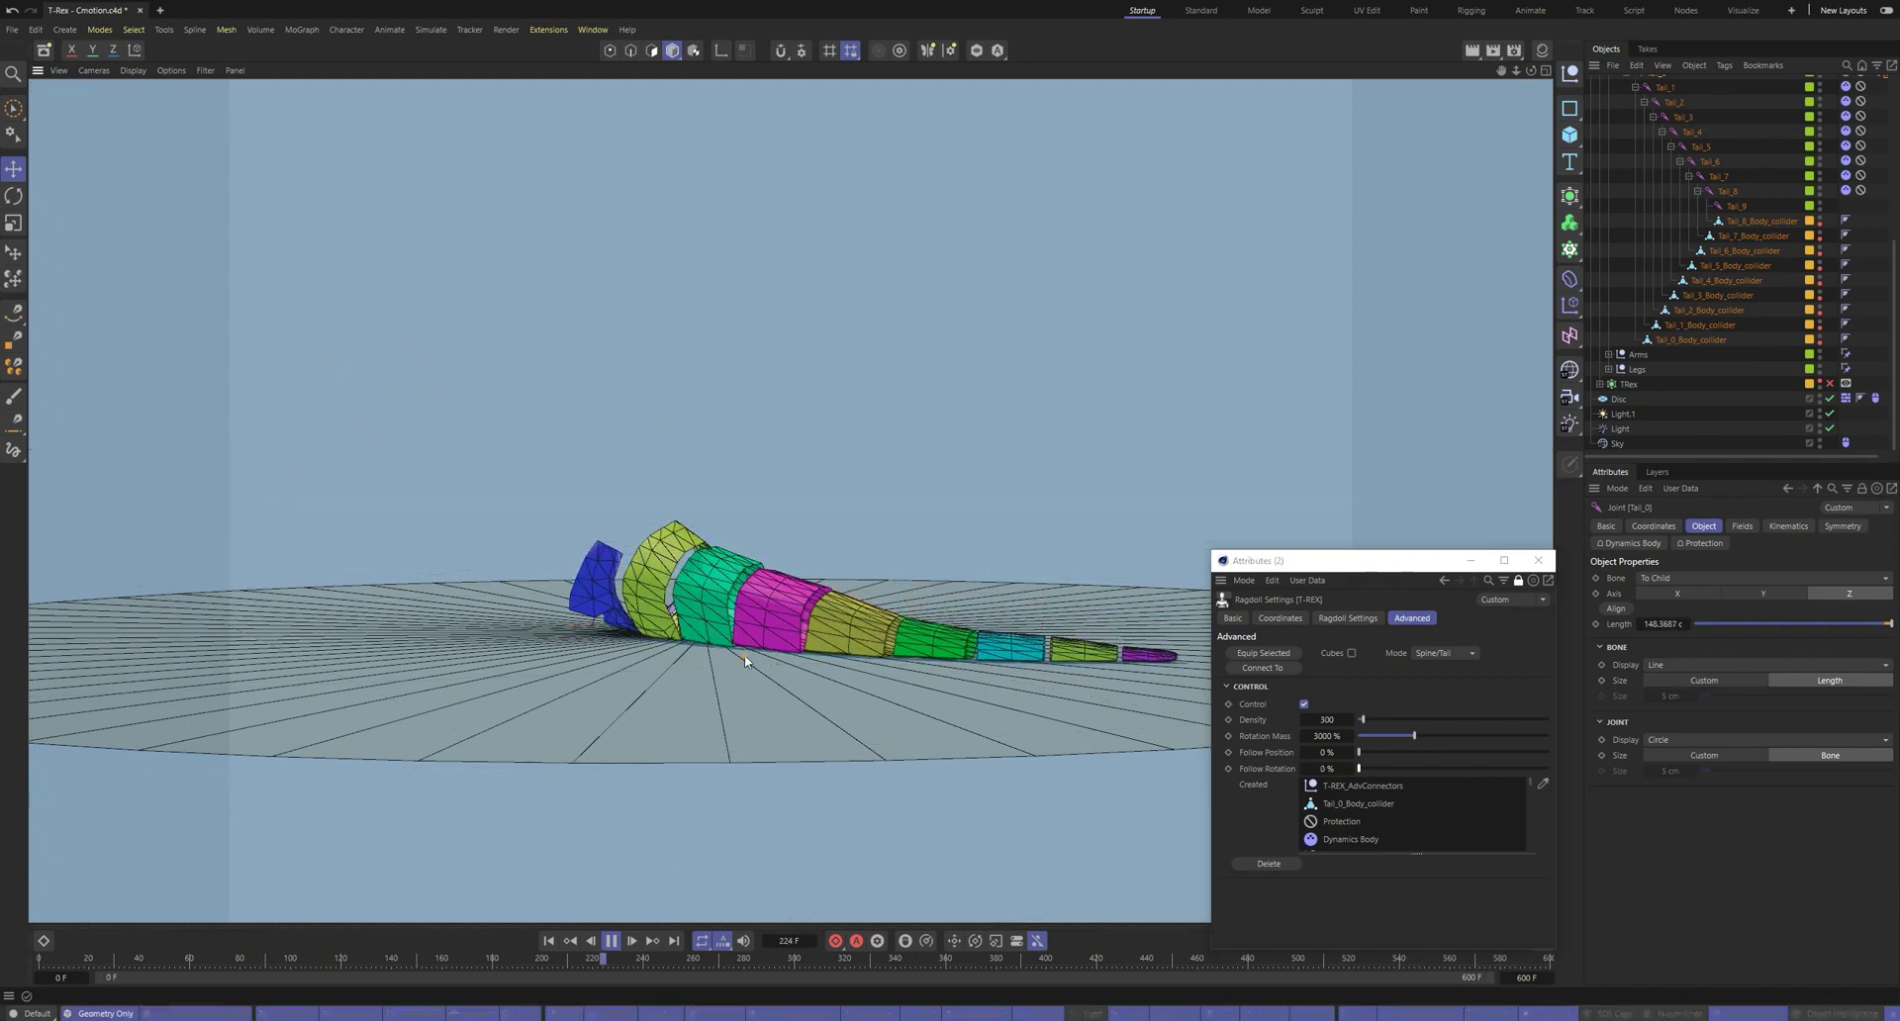
left_click_drag(746, 661, 653, 713, "alt")
key("F8")
key("shift+f")
Add Tail_0 to the ragdoll's selected bones with a position strength of 100% and test the simulation
left_click_drag(653, 554, 720, 457, "alt")
left_click(1348, 619)
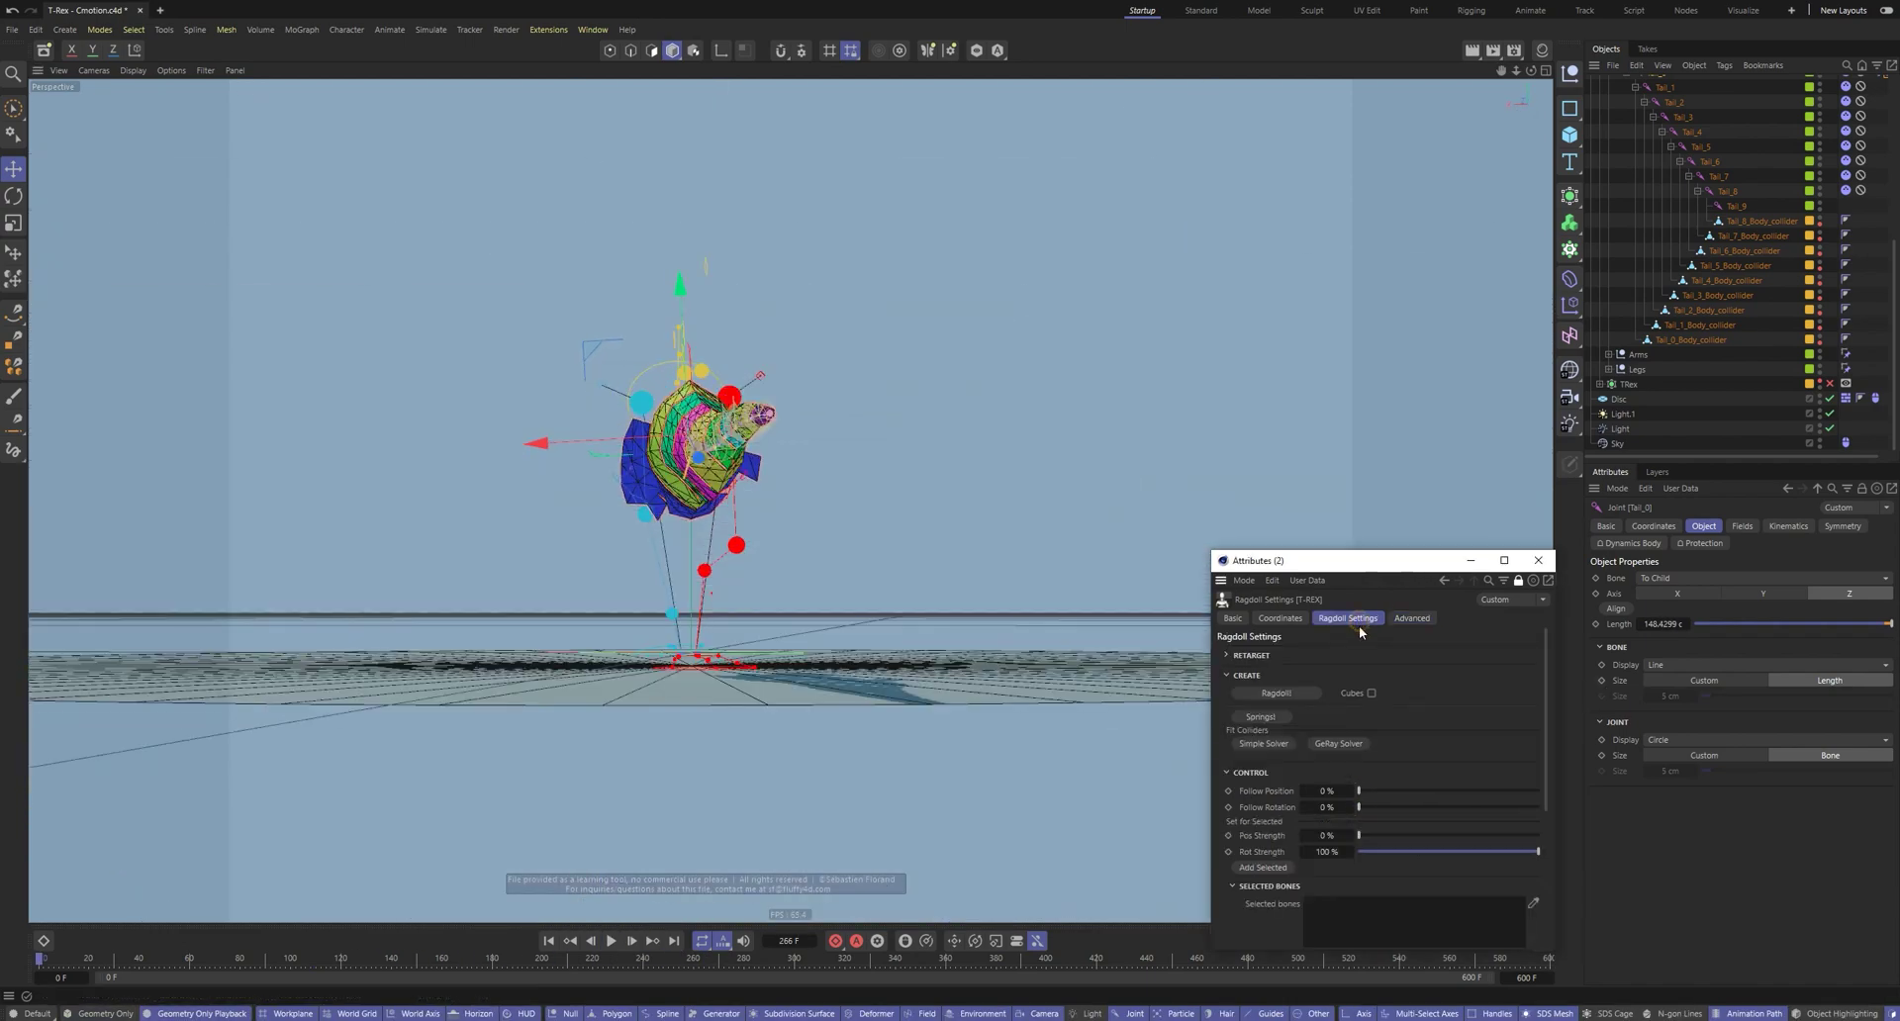
scroll(1263, 847, "down", 3)
left_click(1264, 778)
key("space")
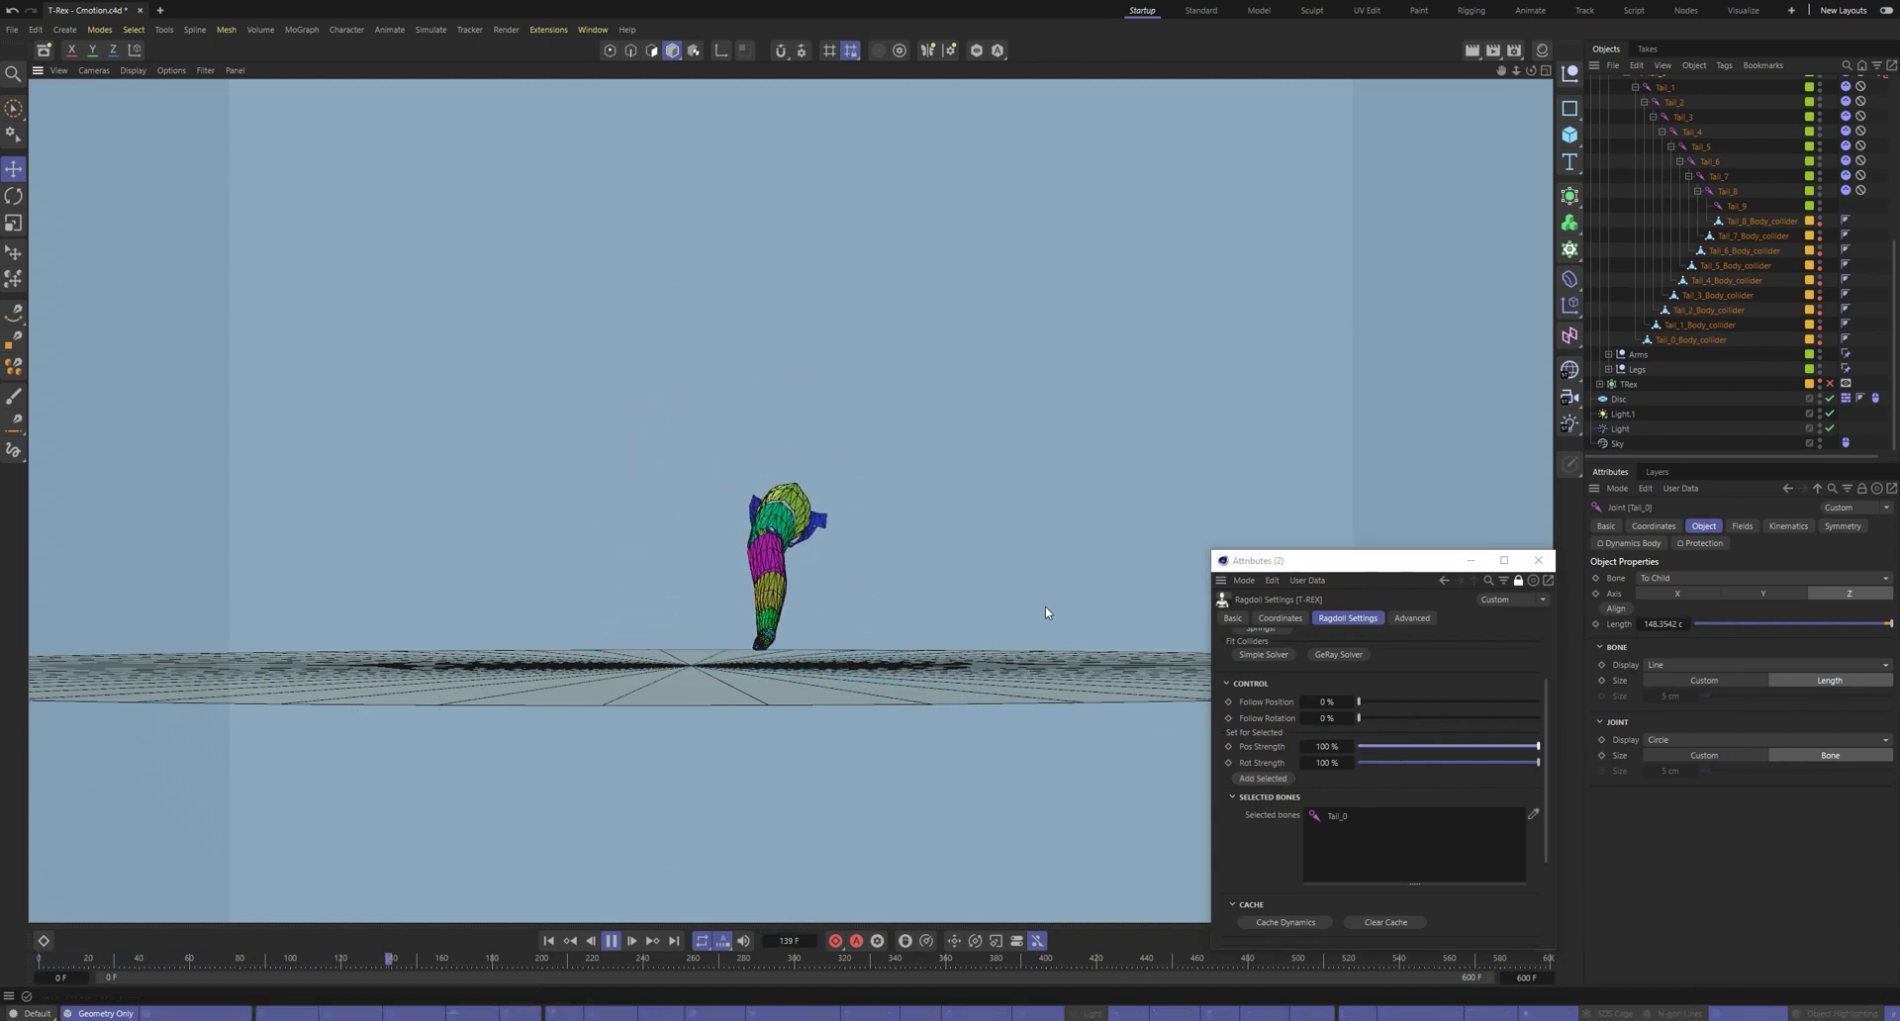
key("space")
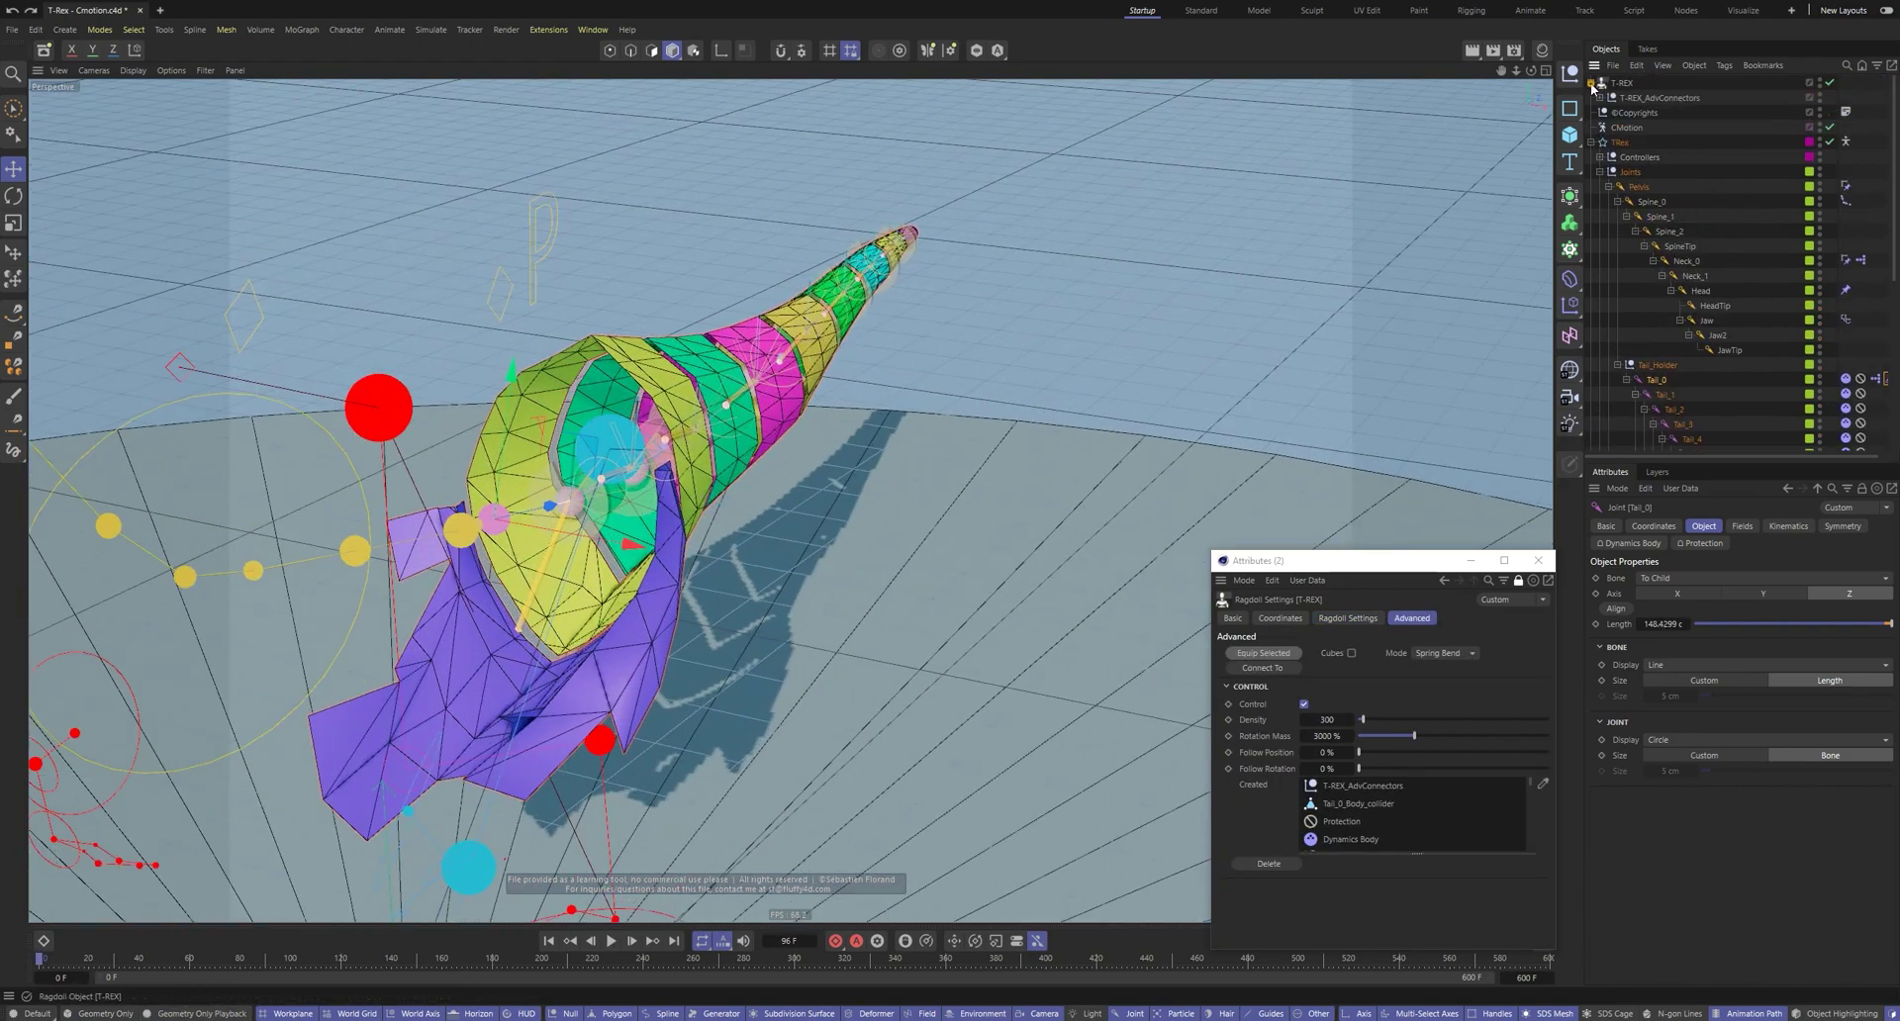
Examine the Tail_1 connector's settings in the T-REX_AdvConnectors group and view the connectors inside the tail
left_click(1601, 97)
left_click(1655, 127)
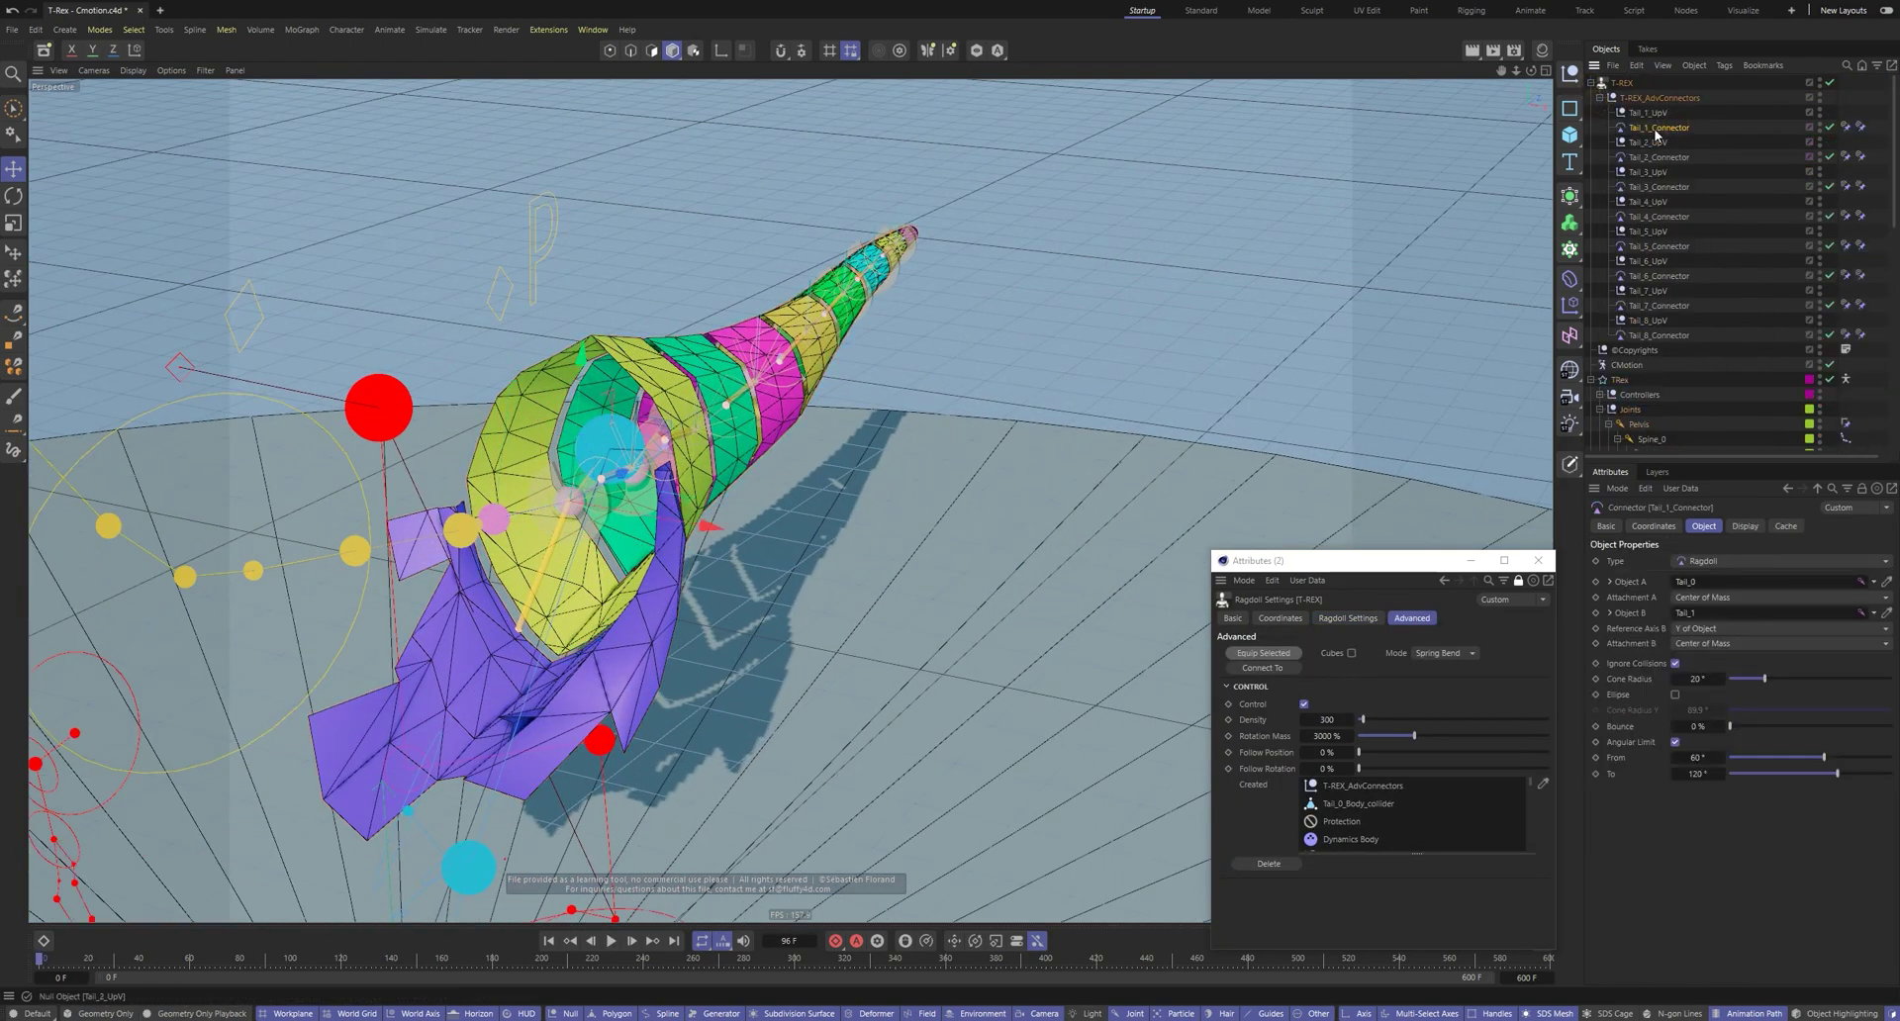
left_click(1600, 97)
left_click(1622, 83)
left_click_drag(753, 372, 584, 436, "alt")
scroll(575, 455, "up", 5)
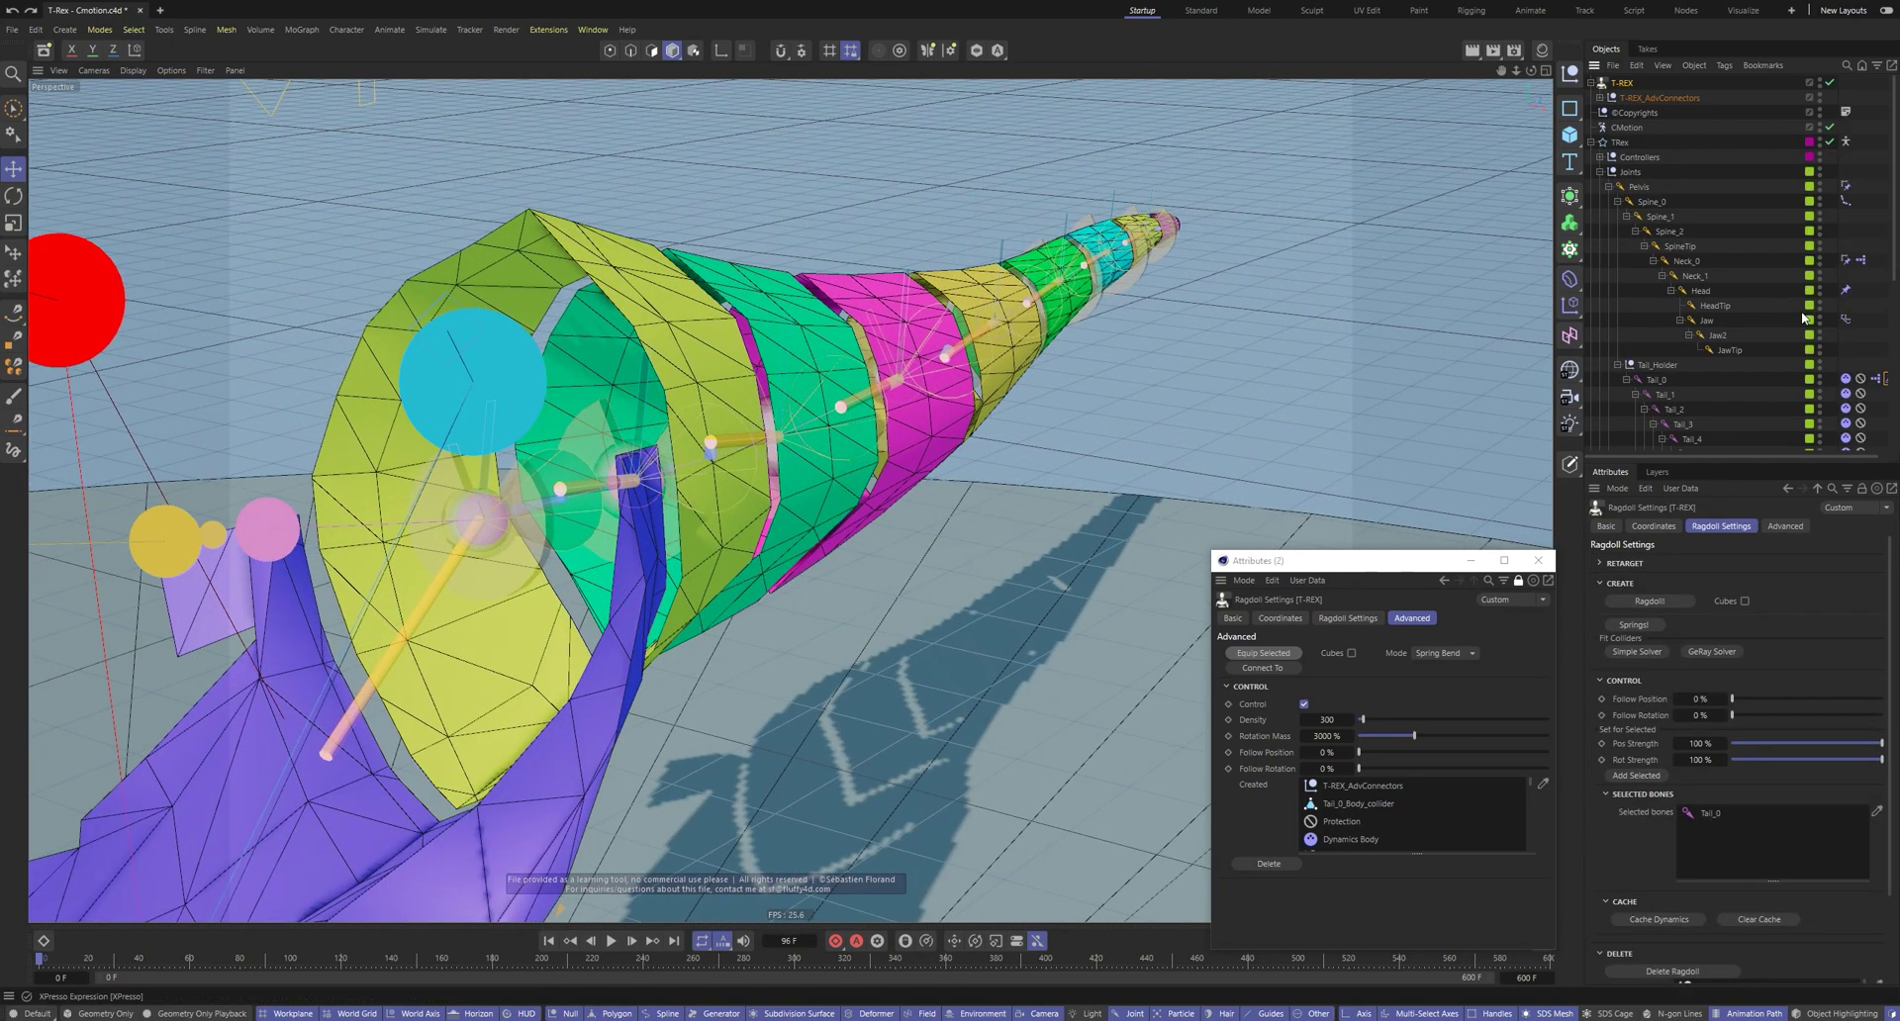
Equip the Tail_0 chain in Spring Bend mode, select all the resulting bend springs and play the simulation
left_click(1656, 379)
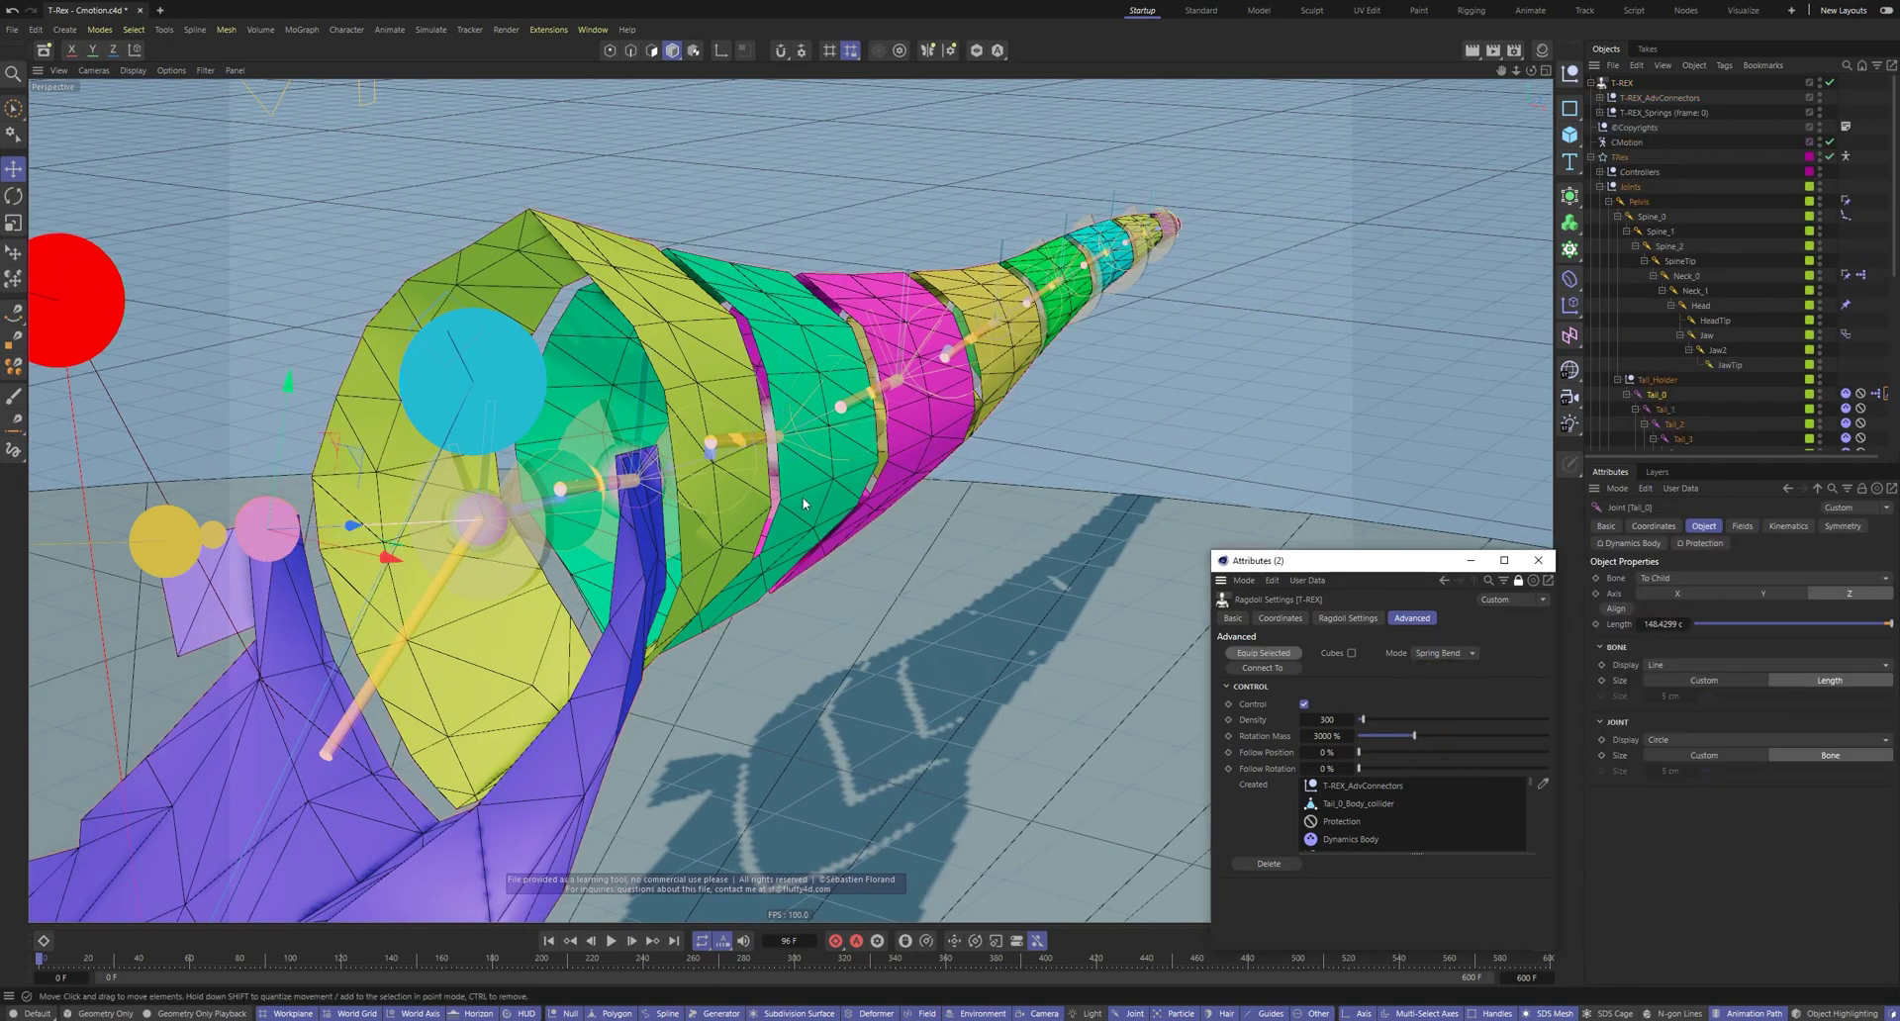
left_click(1601, 112)
left_click_drag(1005, 380, 653, 356, "alt")
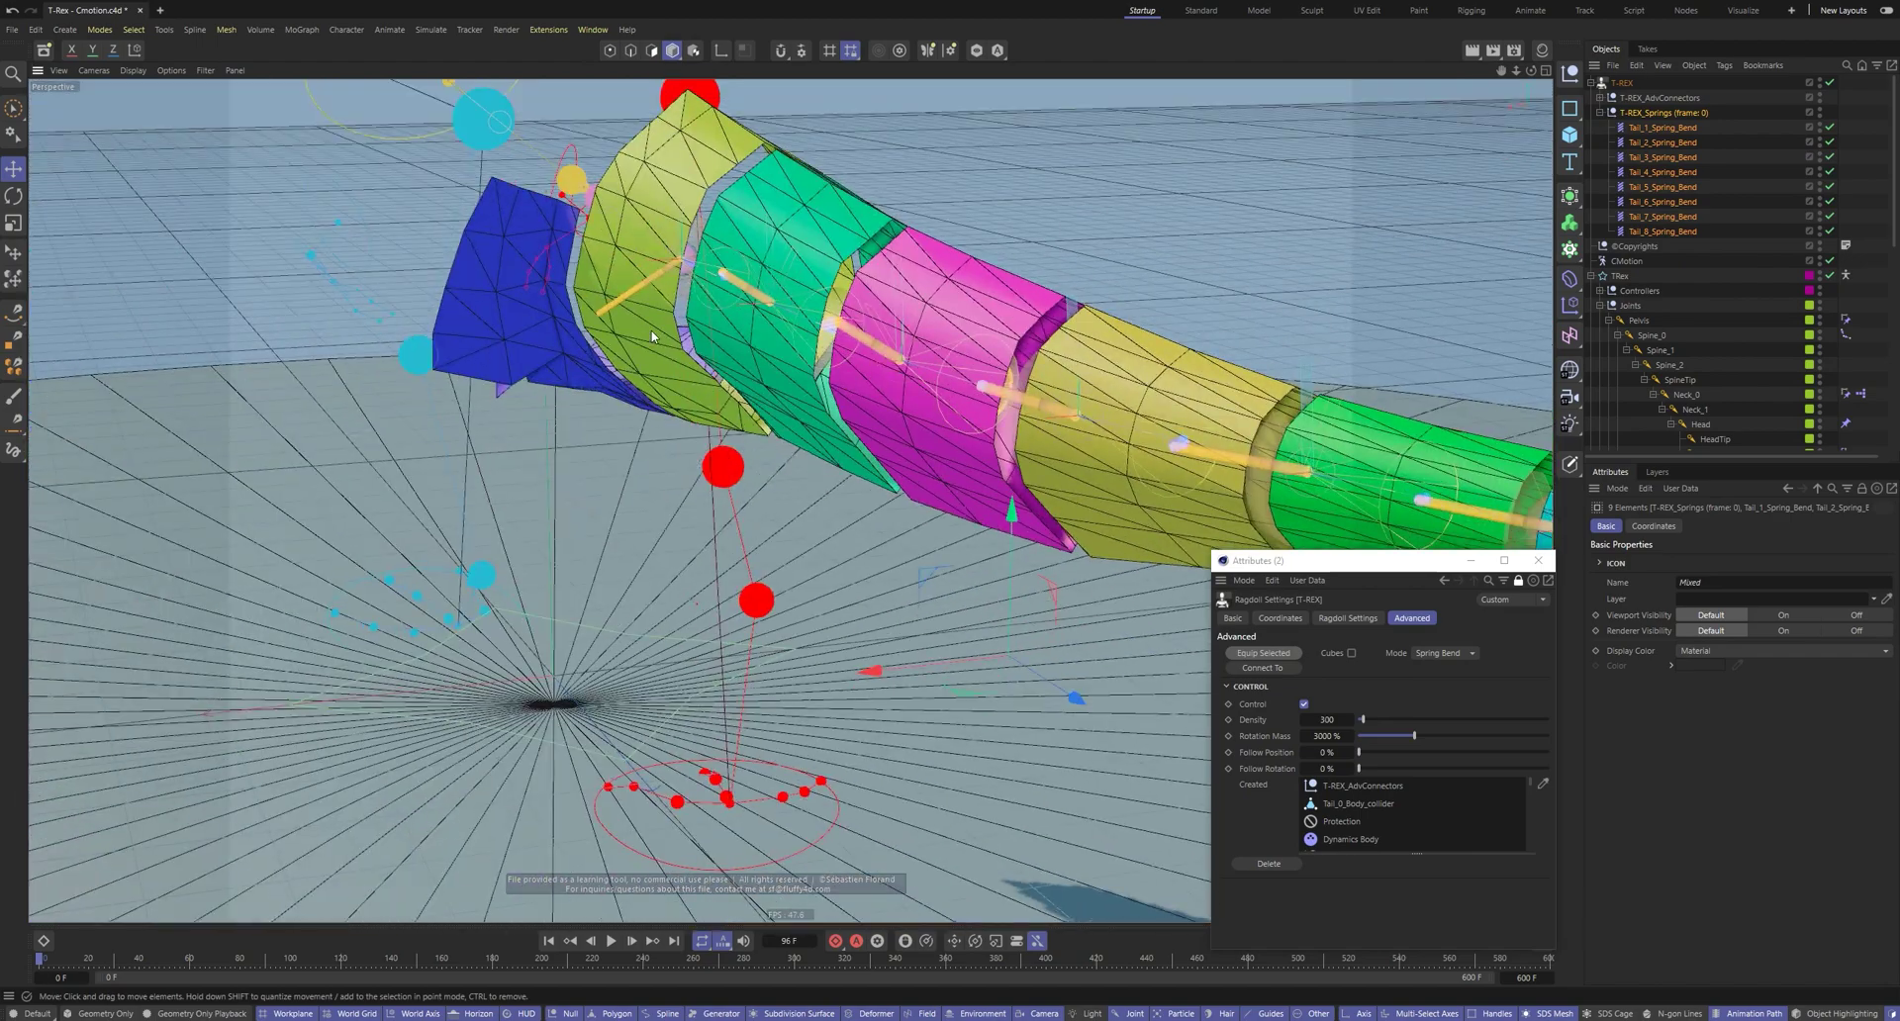
scroll(653, 356, "down", 3)
left_click_drag(987, 404, 807, 334, "alt")
key("F8")
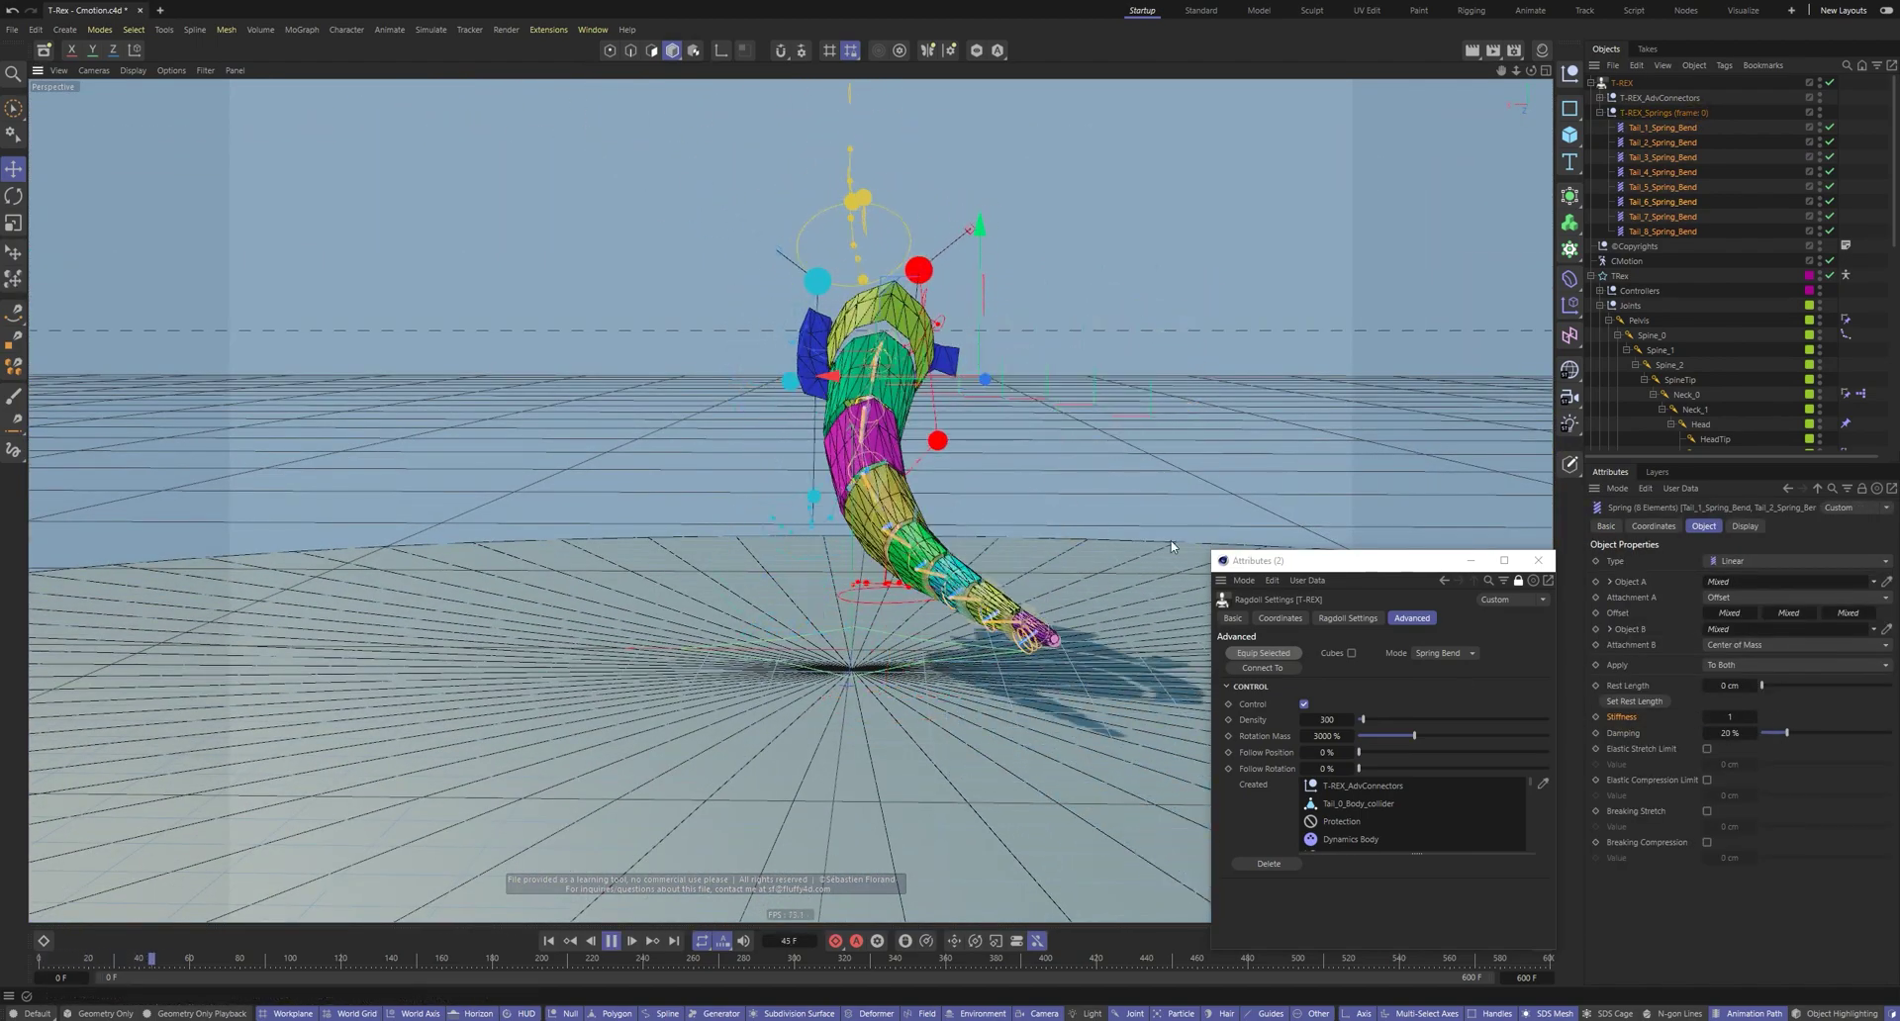
Set the stiffness of all tail bend springs to 25
left_click(1730, 717)
type("15")
left_click(1811, 713)
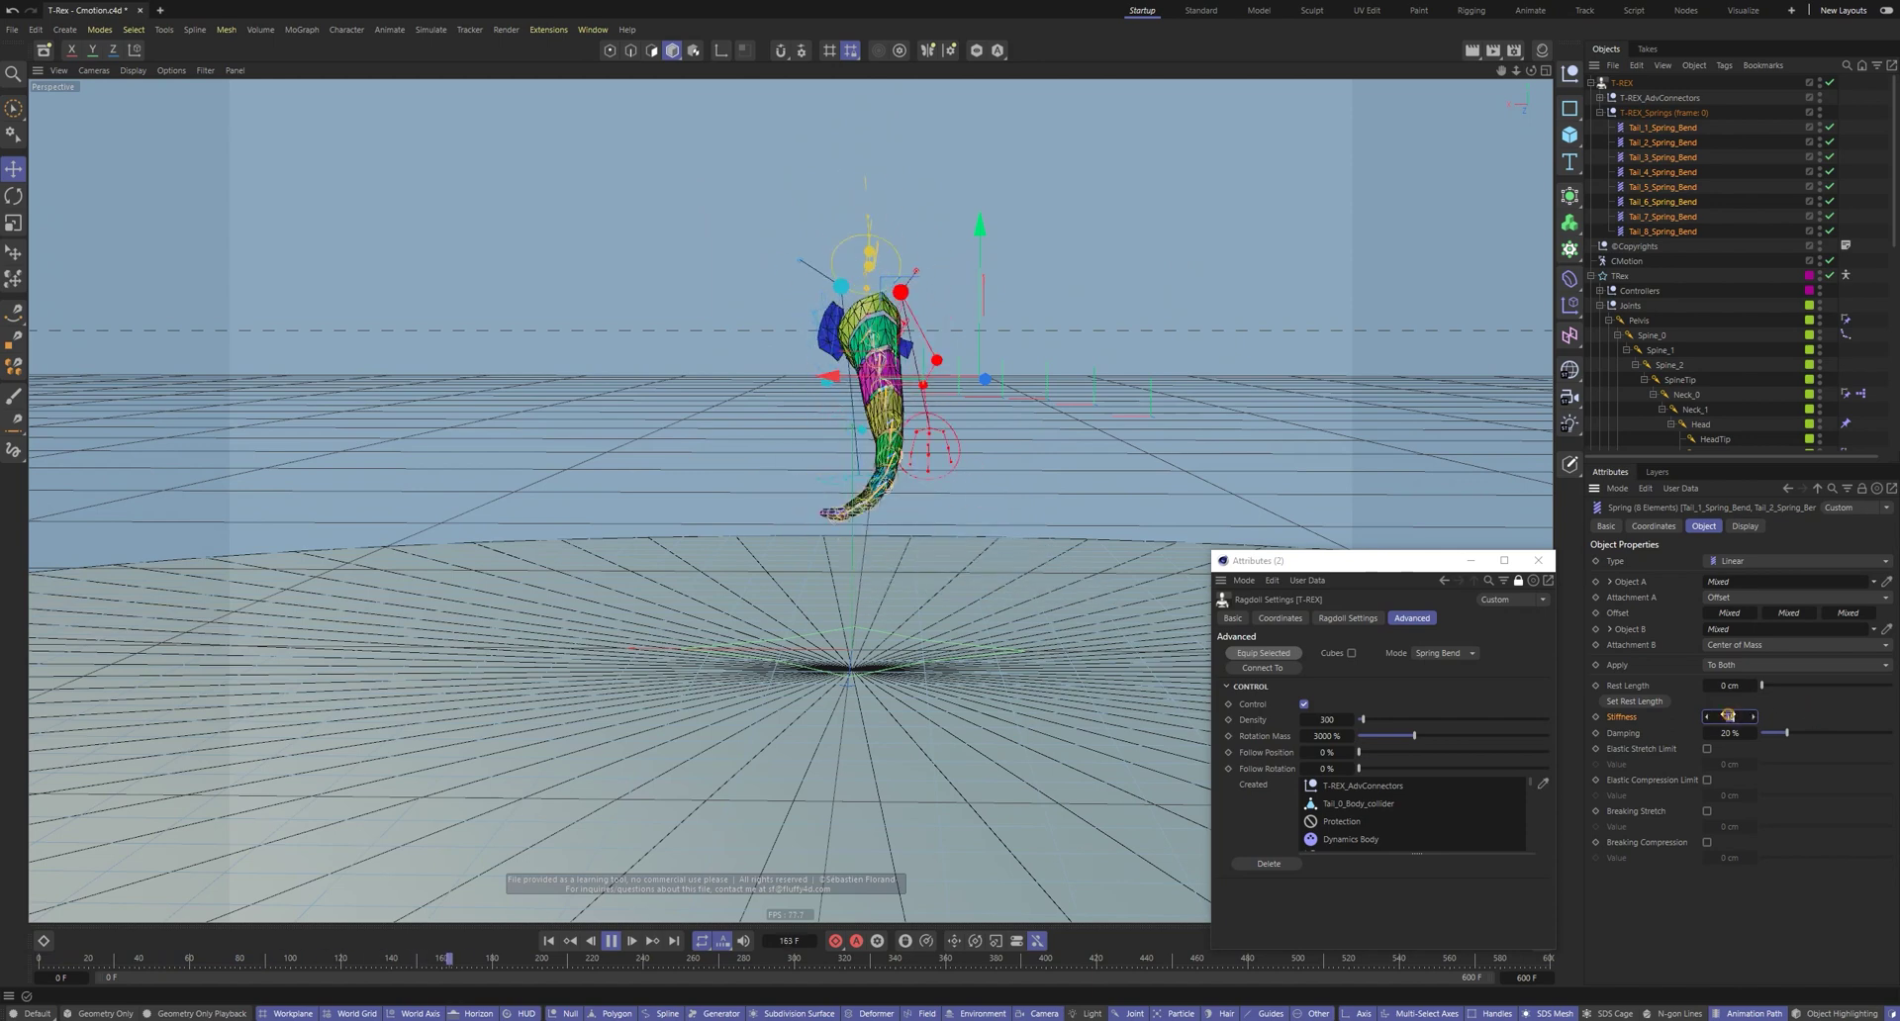
key("Return")
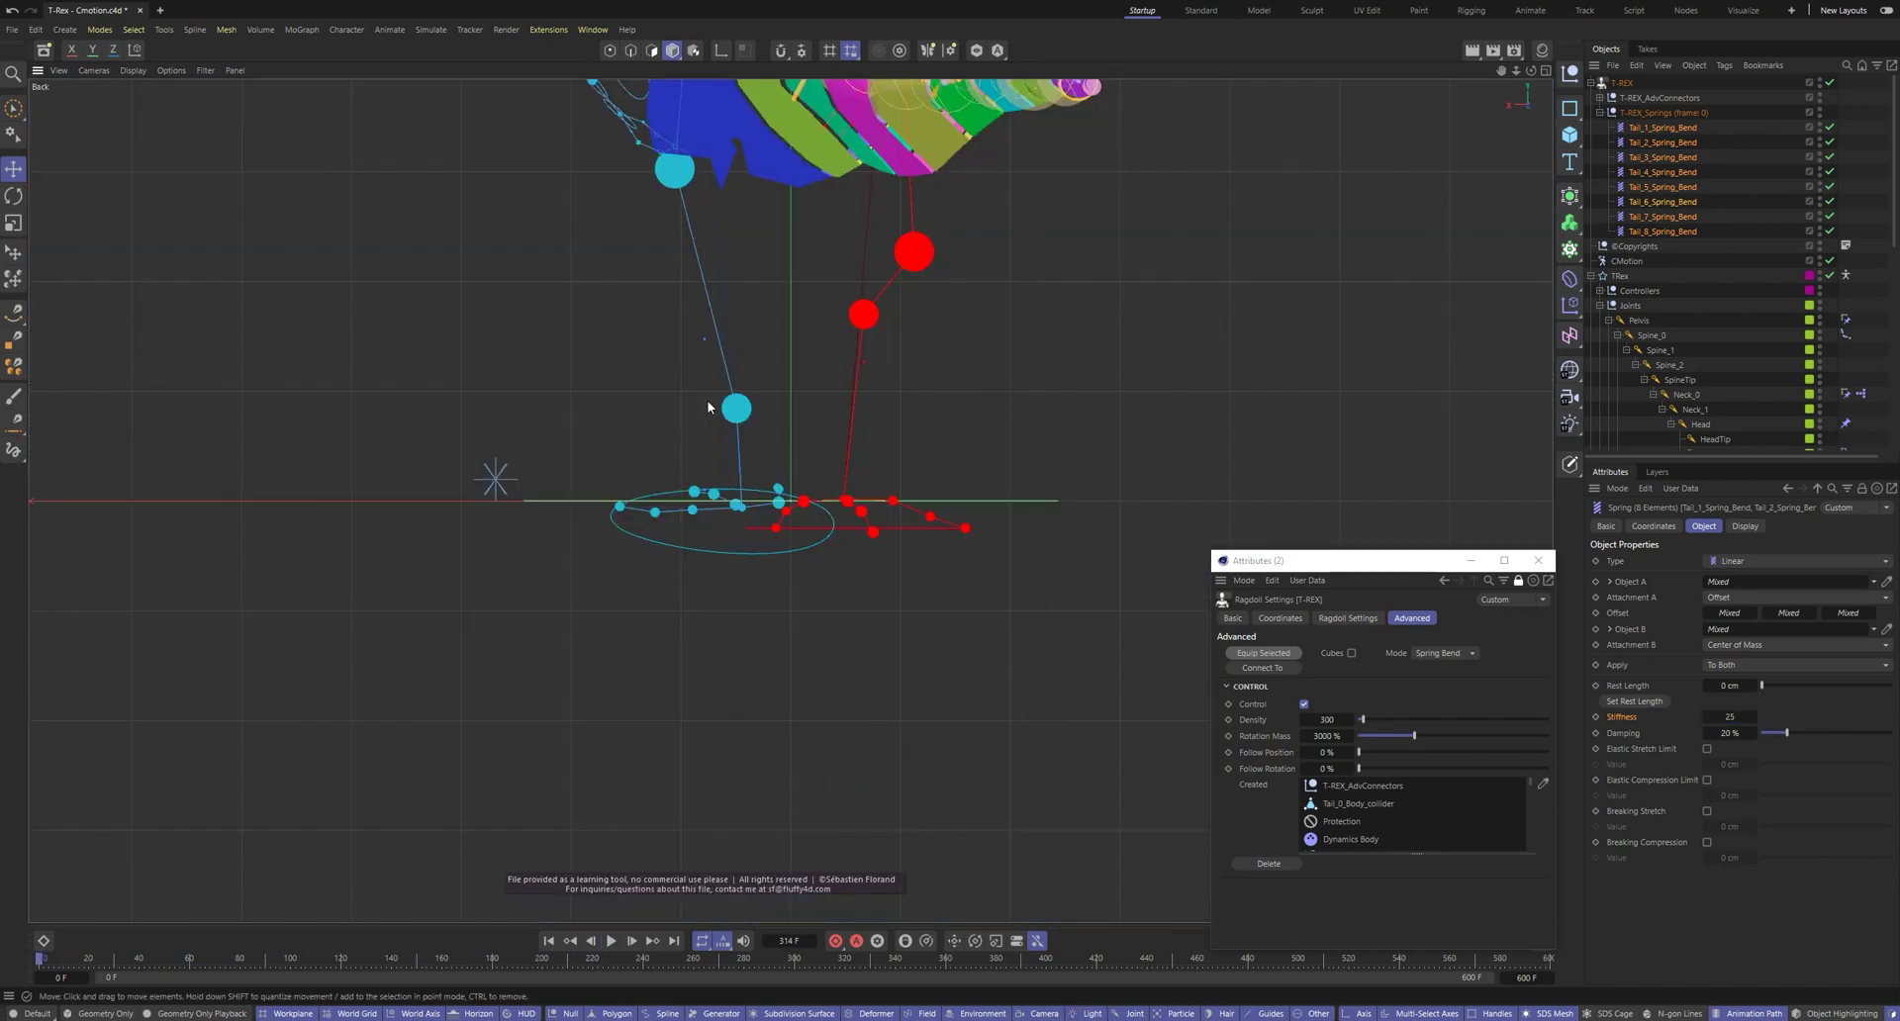
Replay the simulation in the back view and set the tail bend springs' stiffness to 55
scroll(708, 406, "down", 5)
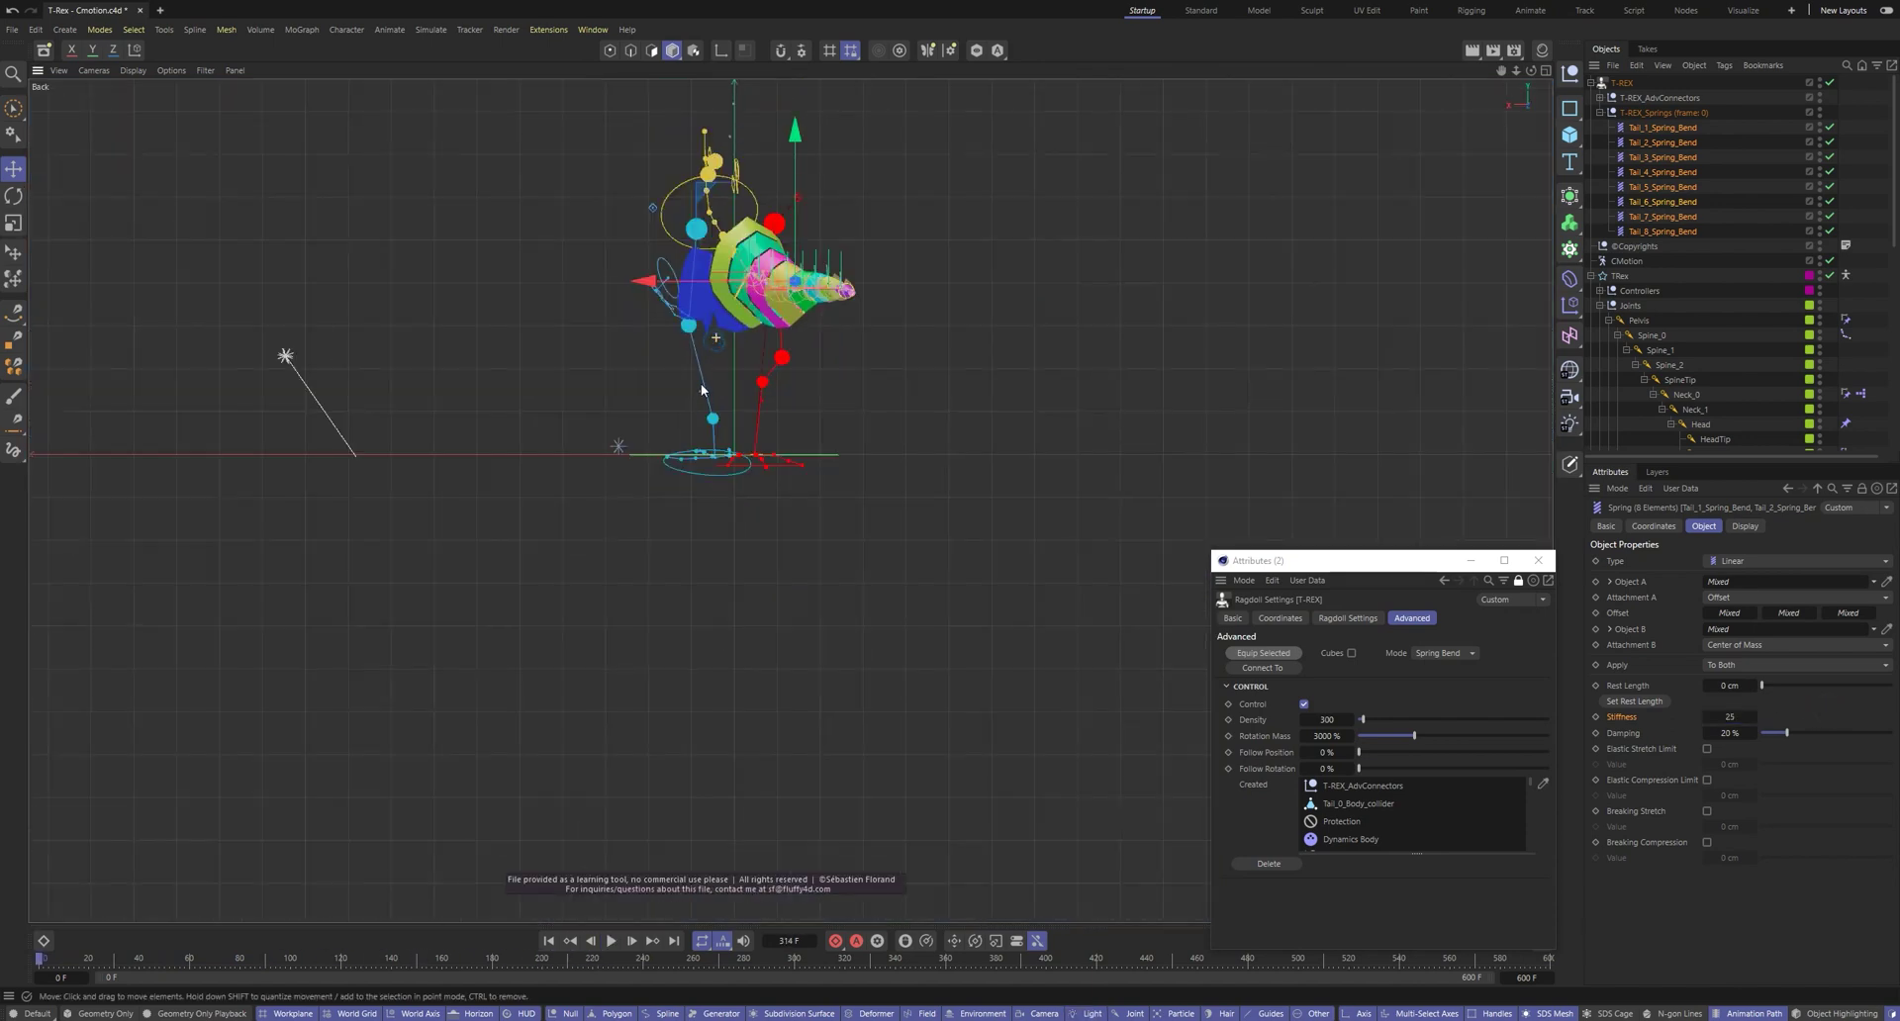
scroll(760, 243, "up", 5)
key("F8")
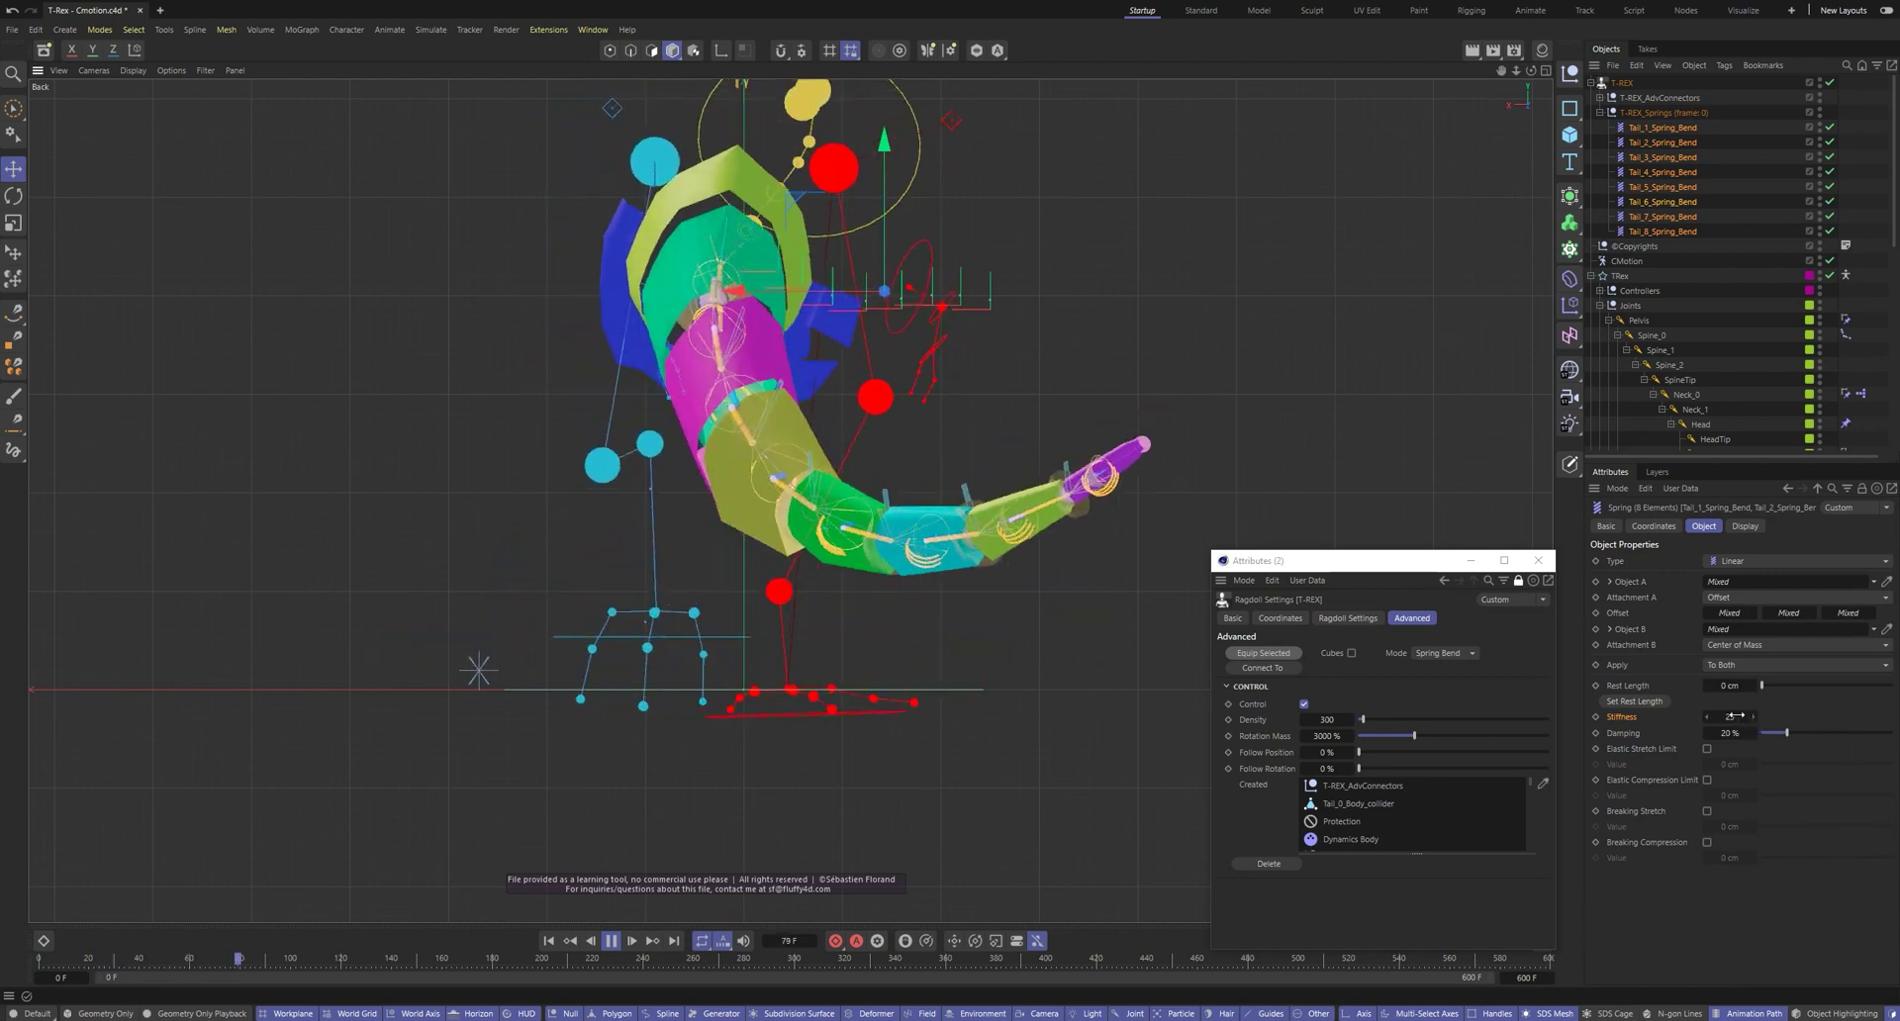
left_click_drag(1750, 715, 1799, 711)
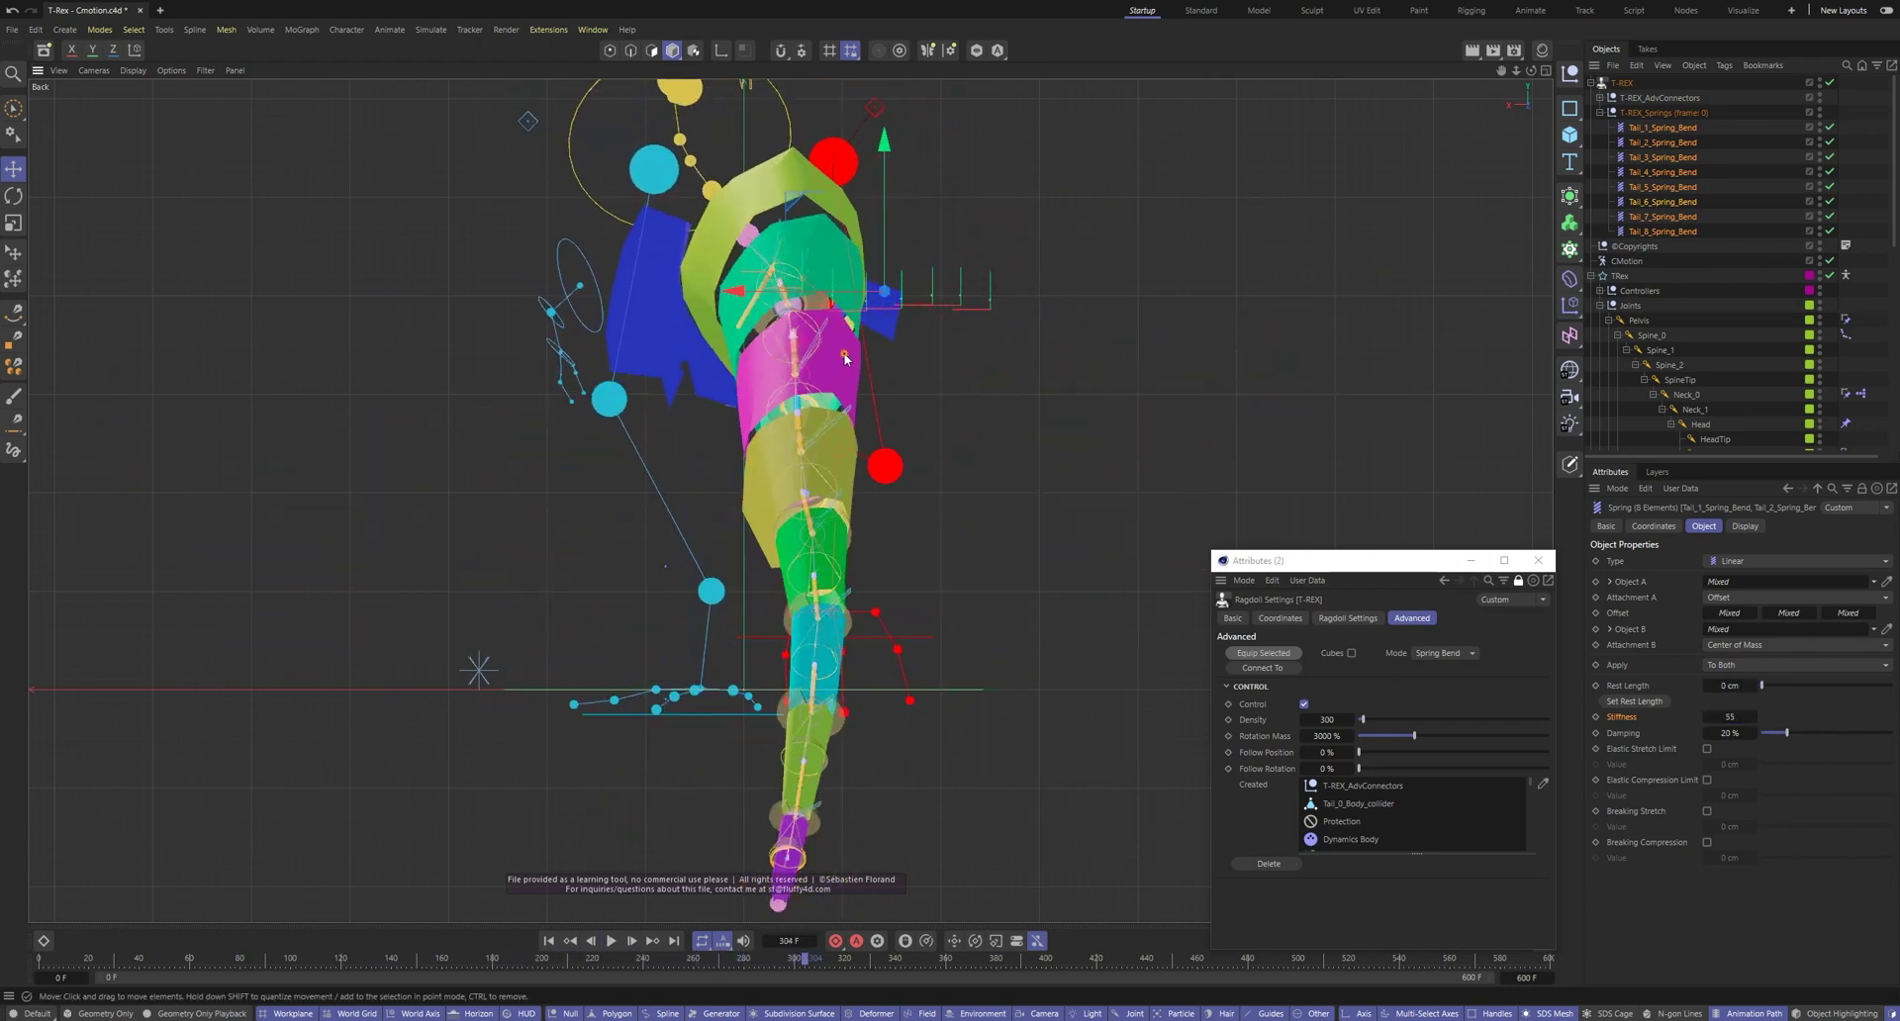
left_click(847, 359)
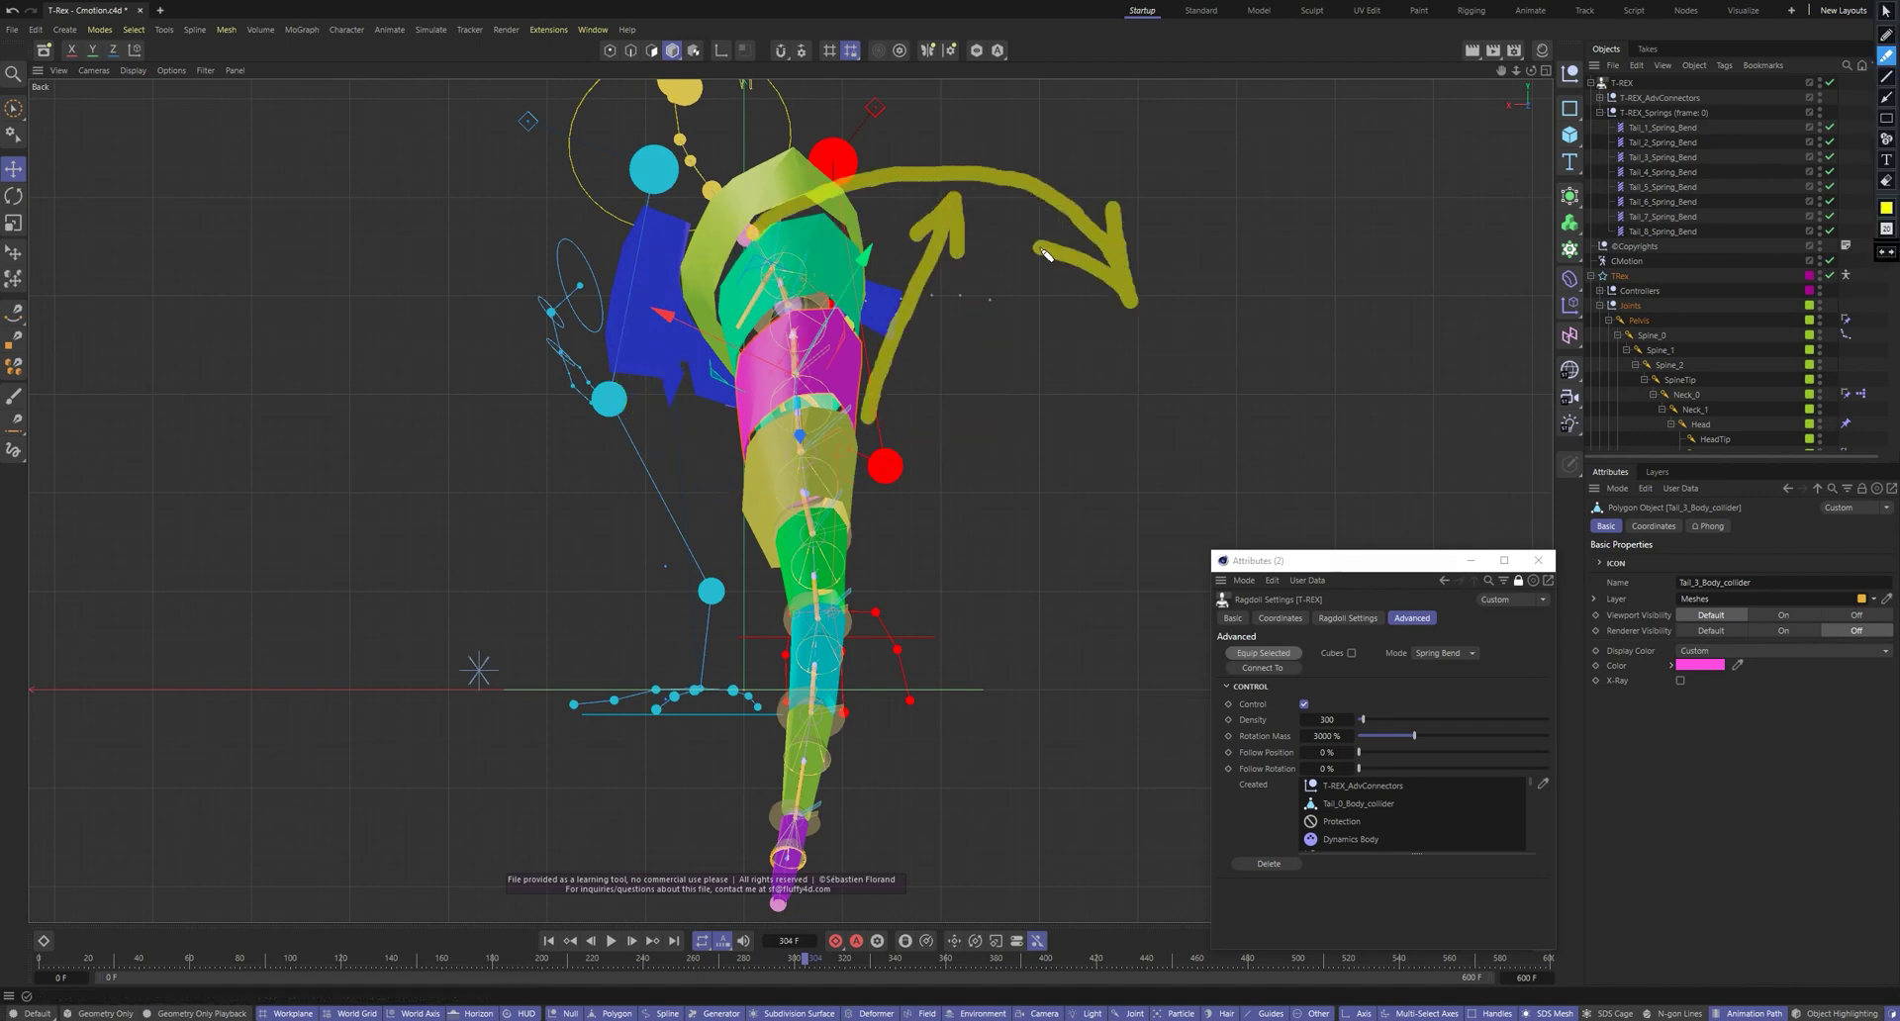
key("Escape")
key("F8")
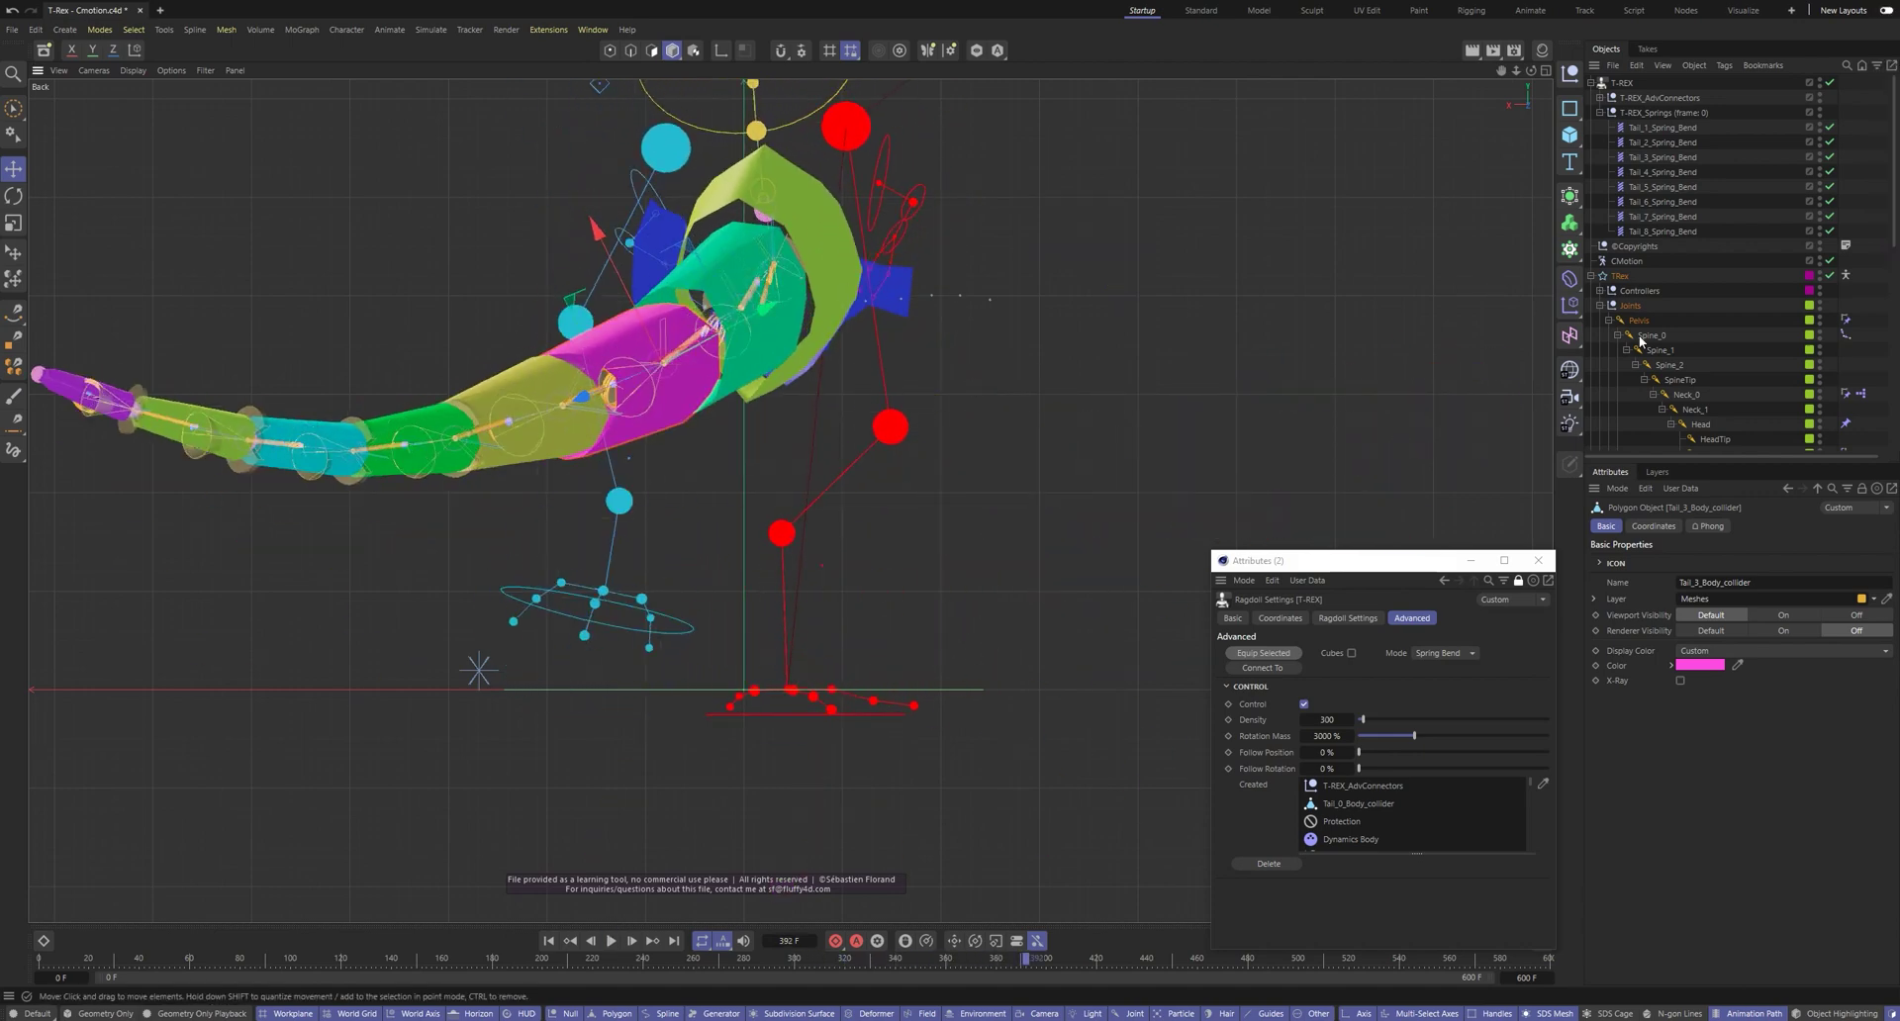
Equip the Tail_0 chain in Spring Twist mode
scroll(1640, 342, "down", 6)
left_click(1657, 158)
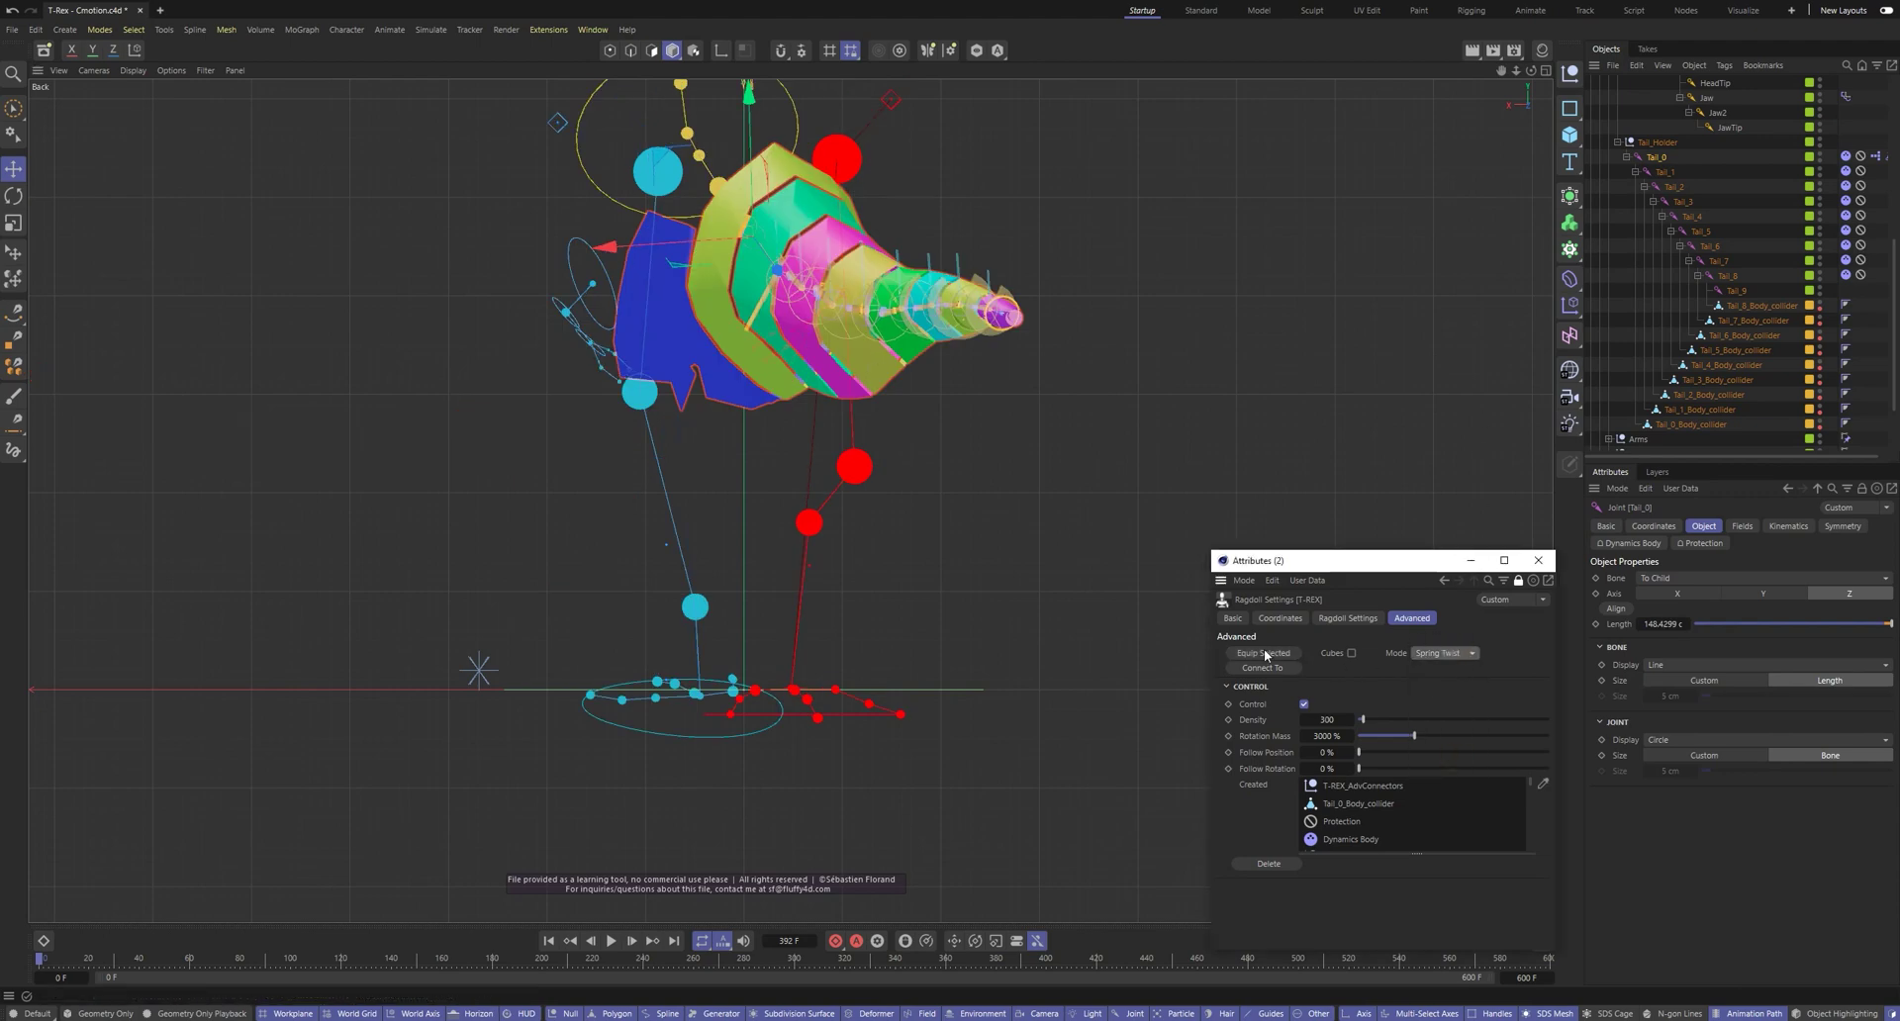
Filter the objects for "twist", select all tail twist springs and set their stiffness to 15 during playback
key("ctrl+f")
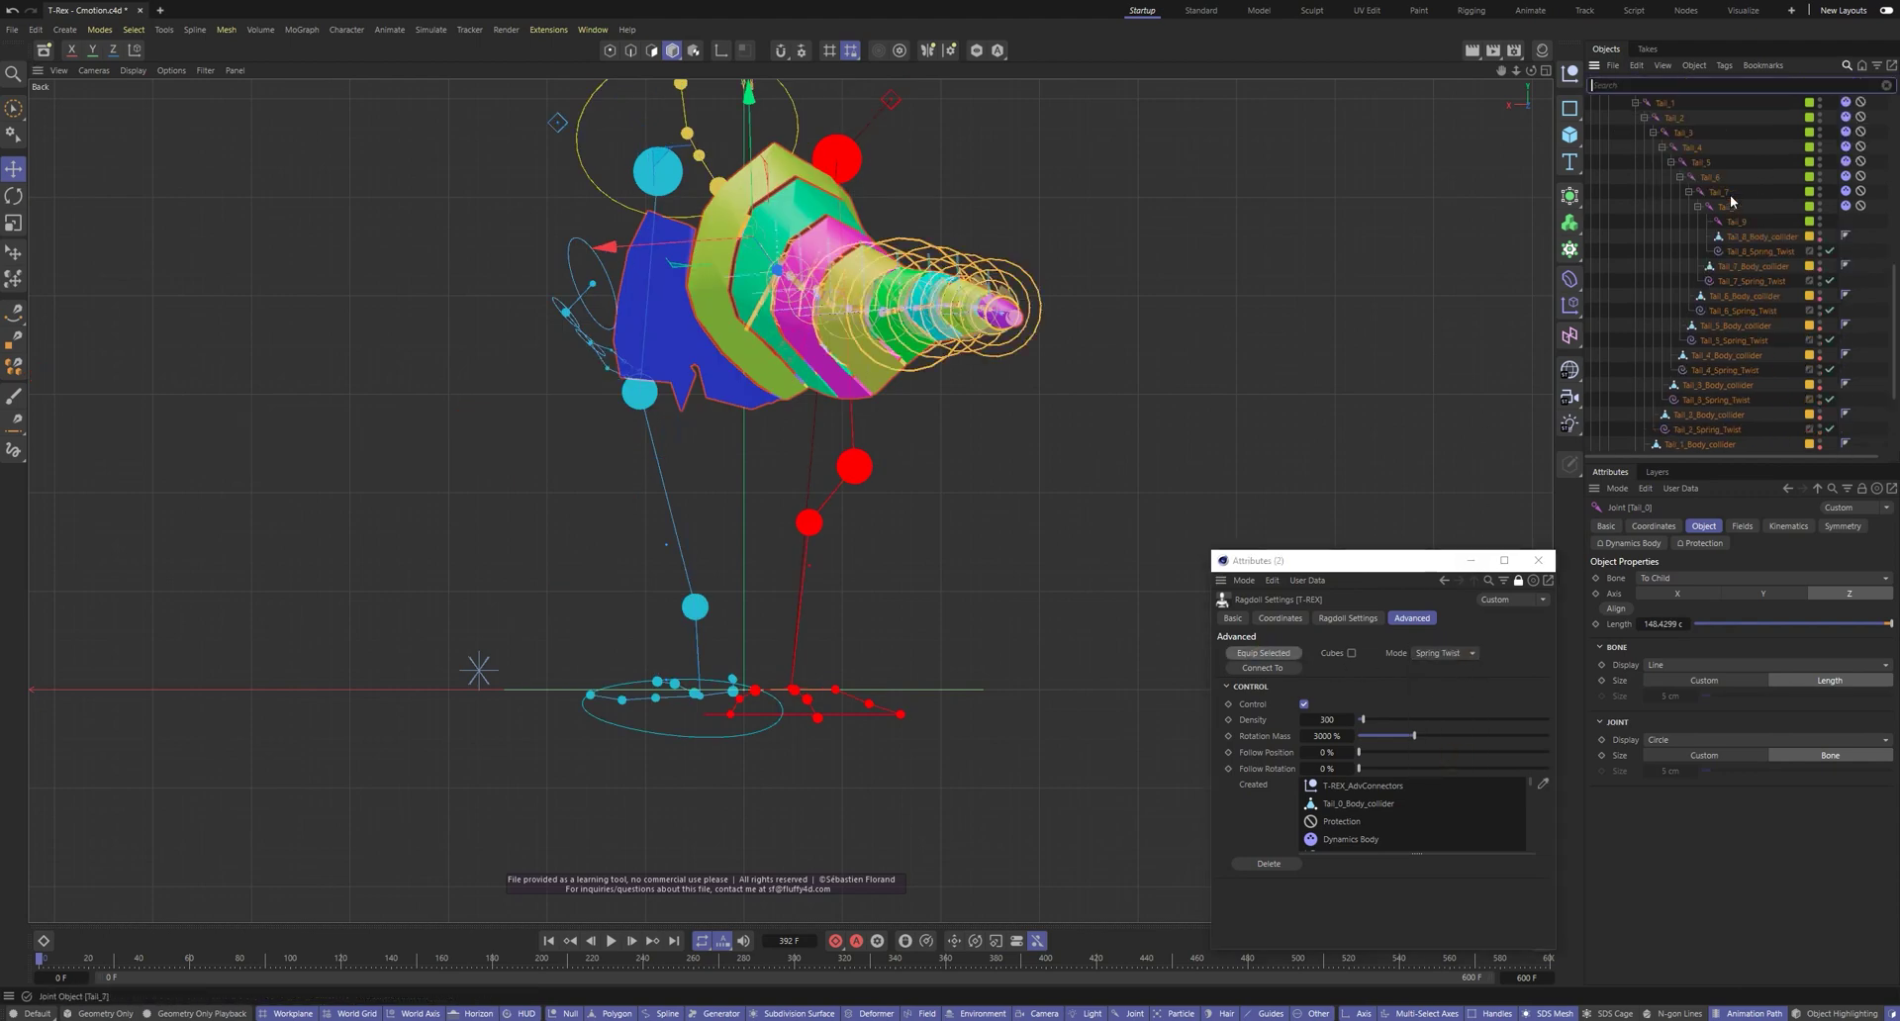
type("twist")
left_click_drag(1642, 241, 1753, 98)
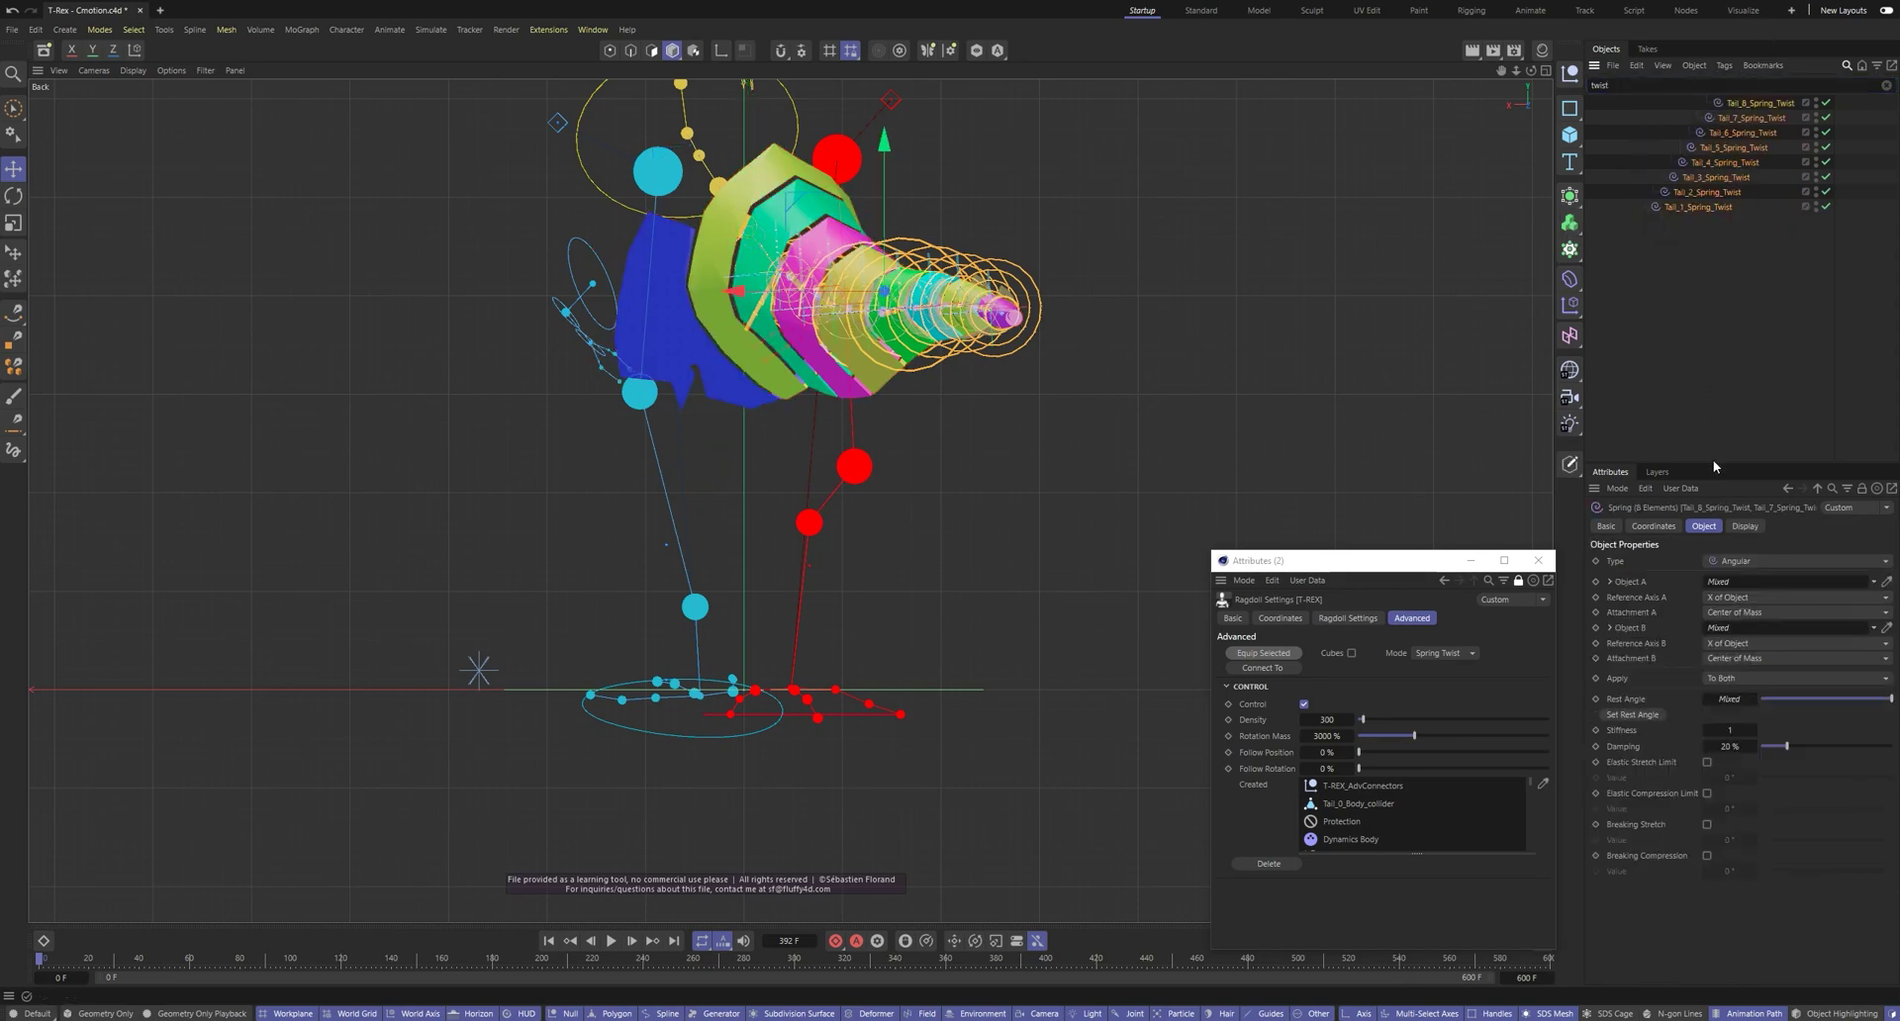
key("F8")
left_click_drag(1714, 730, 1780, 732)
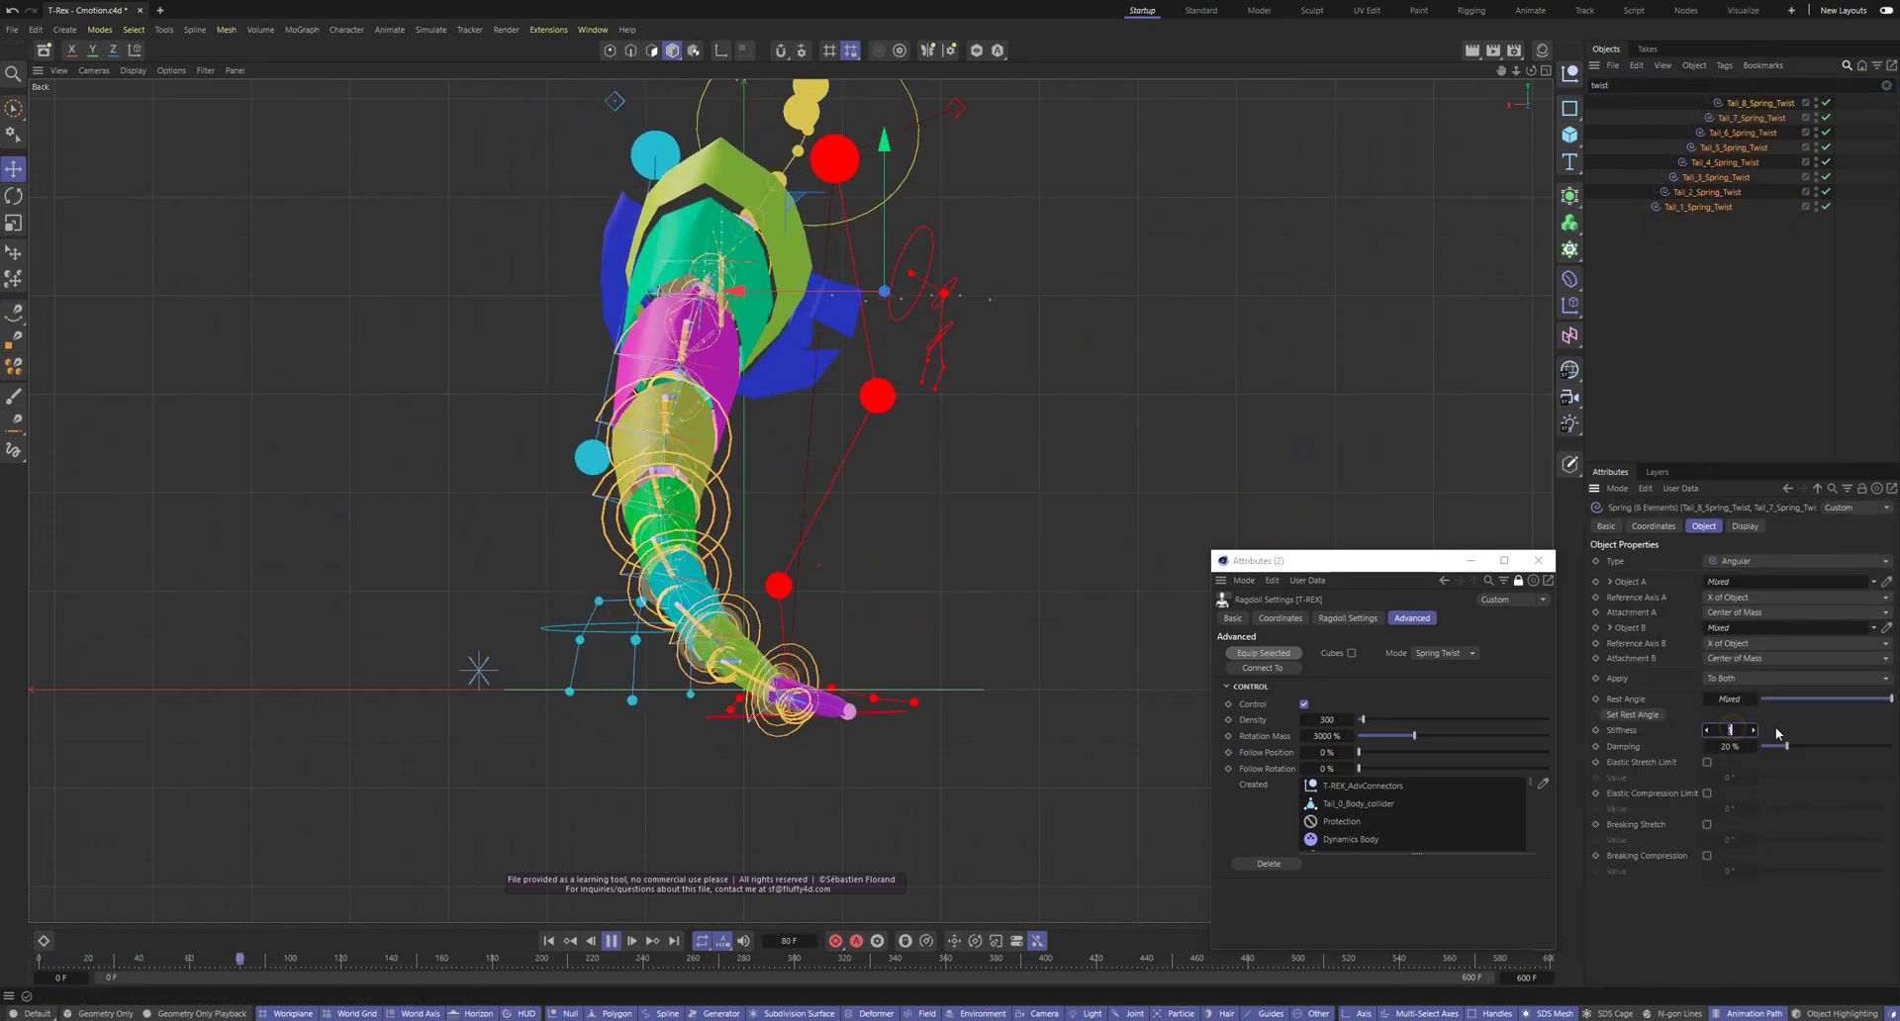
type("15")
left_click(895, 305)
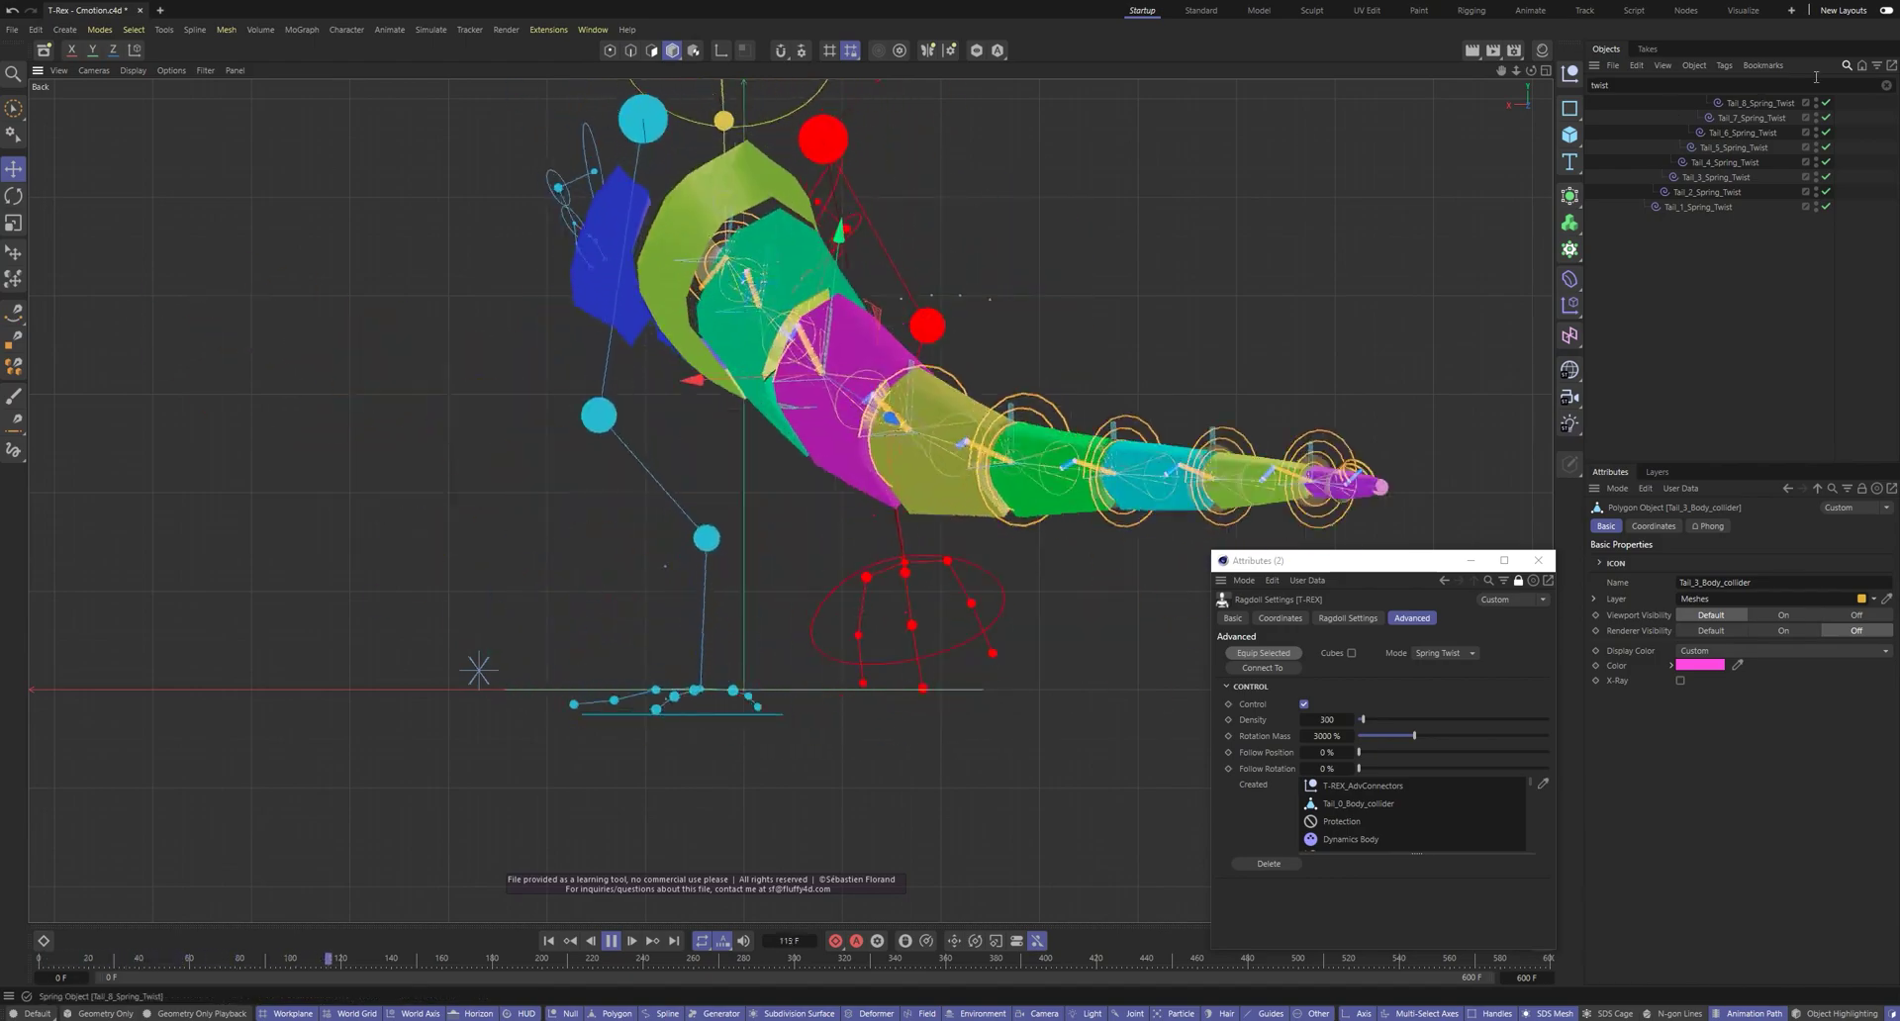
key("ctrl+shift+4")
mouse_move(964, 339)
left_mouse_down()
mouse_move(970, 188)
mouse_move(980, 210)
mouse_move(951, 220)
left_mouse_up()
left_click_drag(823, 216, 1111, 209)
left_click_drag(1110, 208, 1073, 195)
left_click_drag(822, 220, 888, 201)
left_click_drag(822, 220, 862, 155)
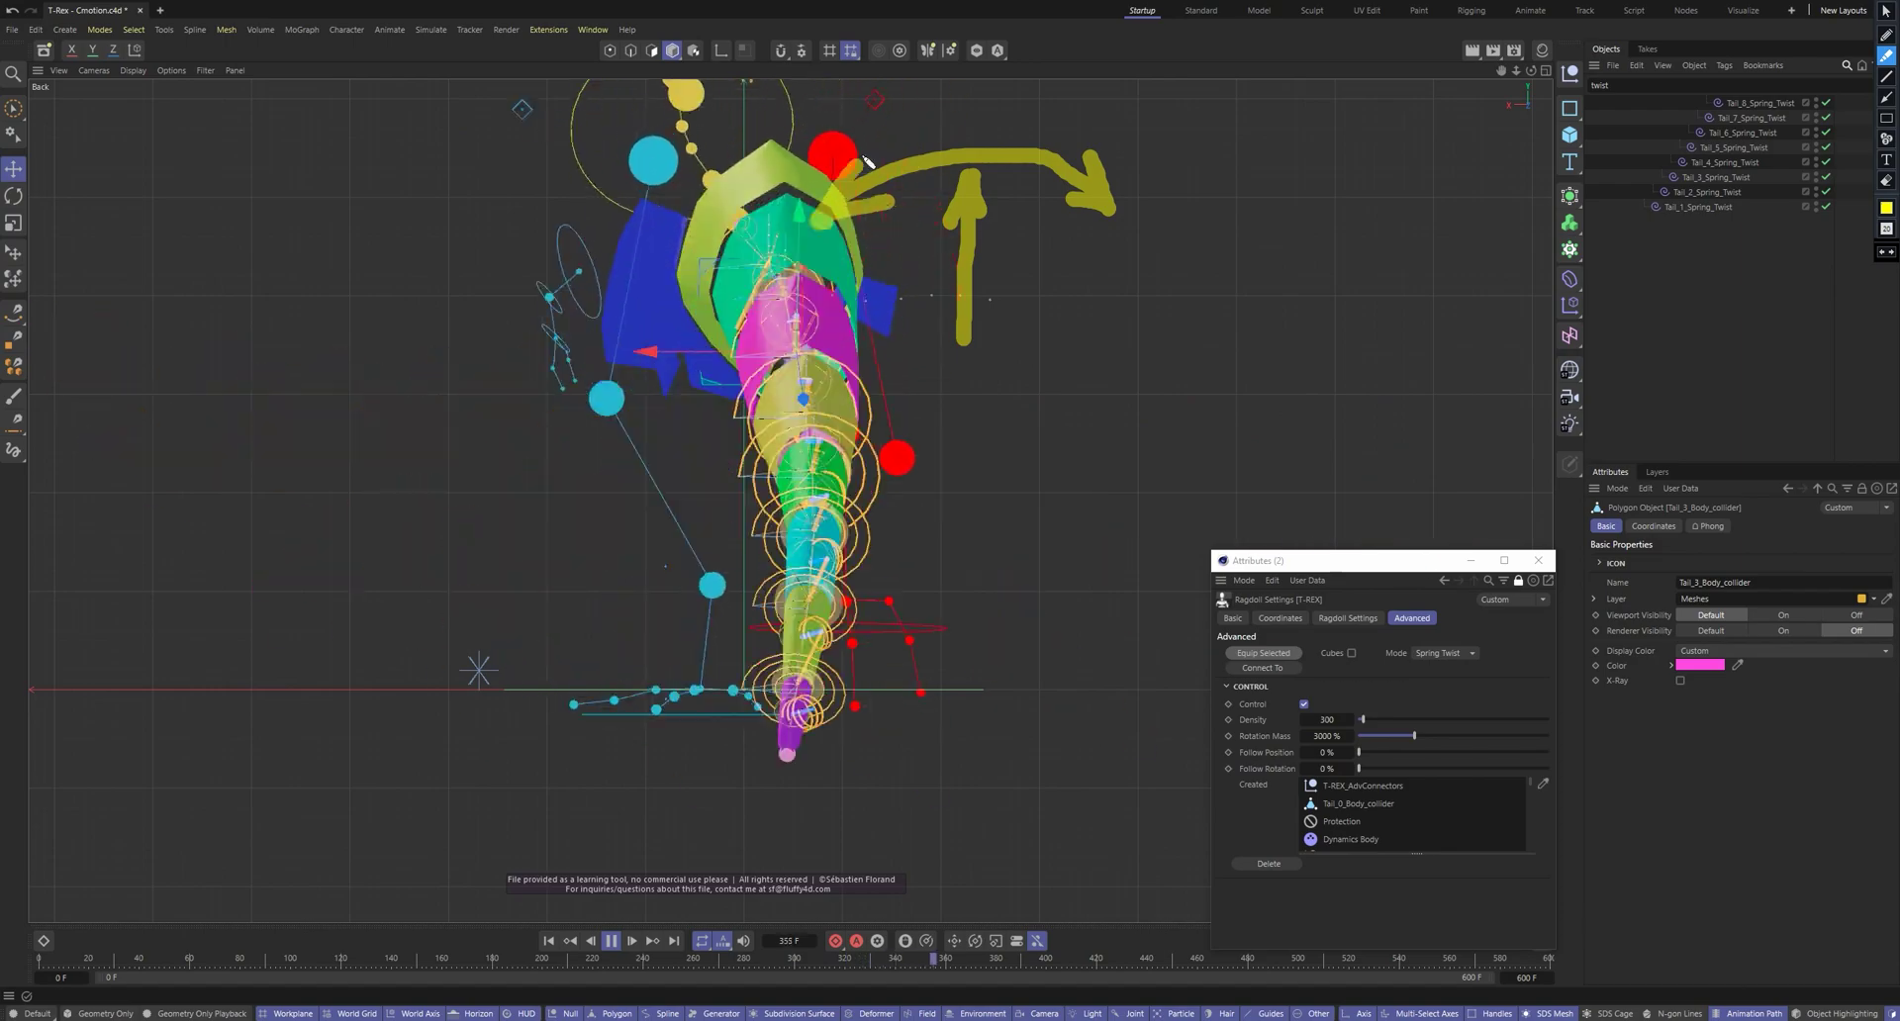
left_click_drag(1201, 161, 1332, 70)
key("Escape")
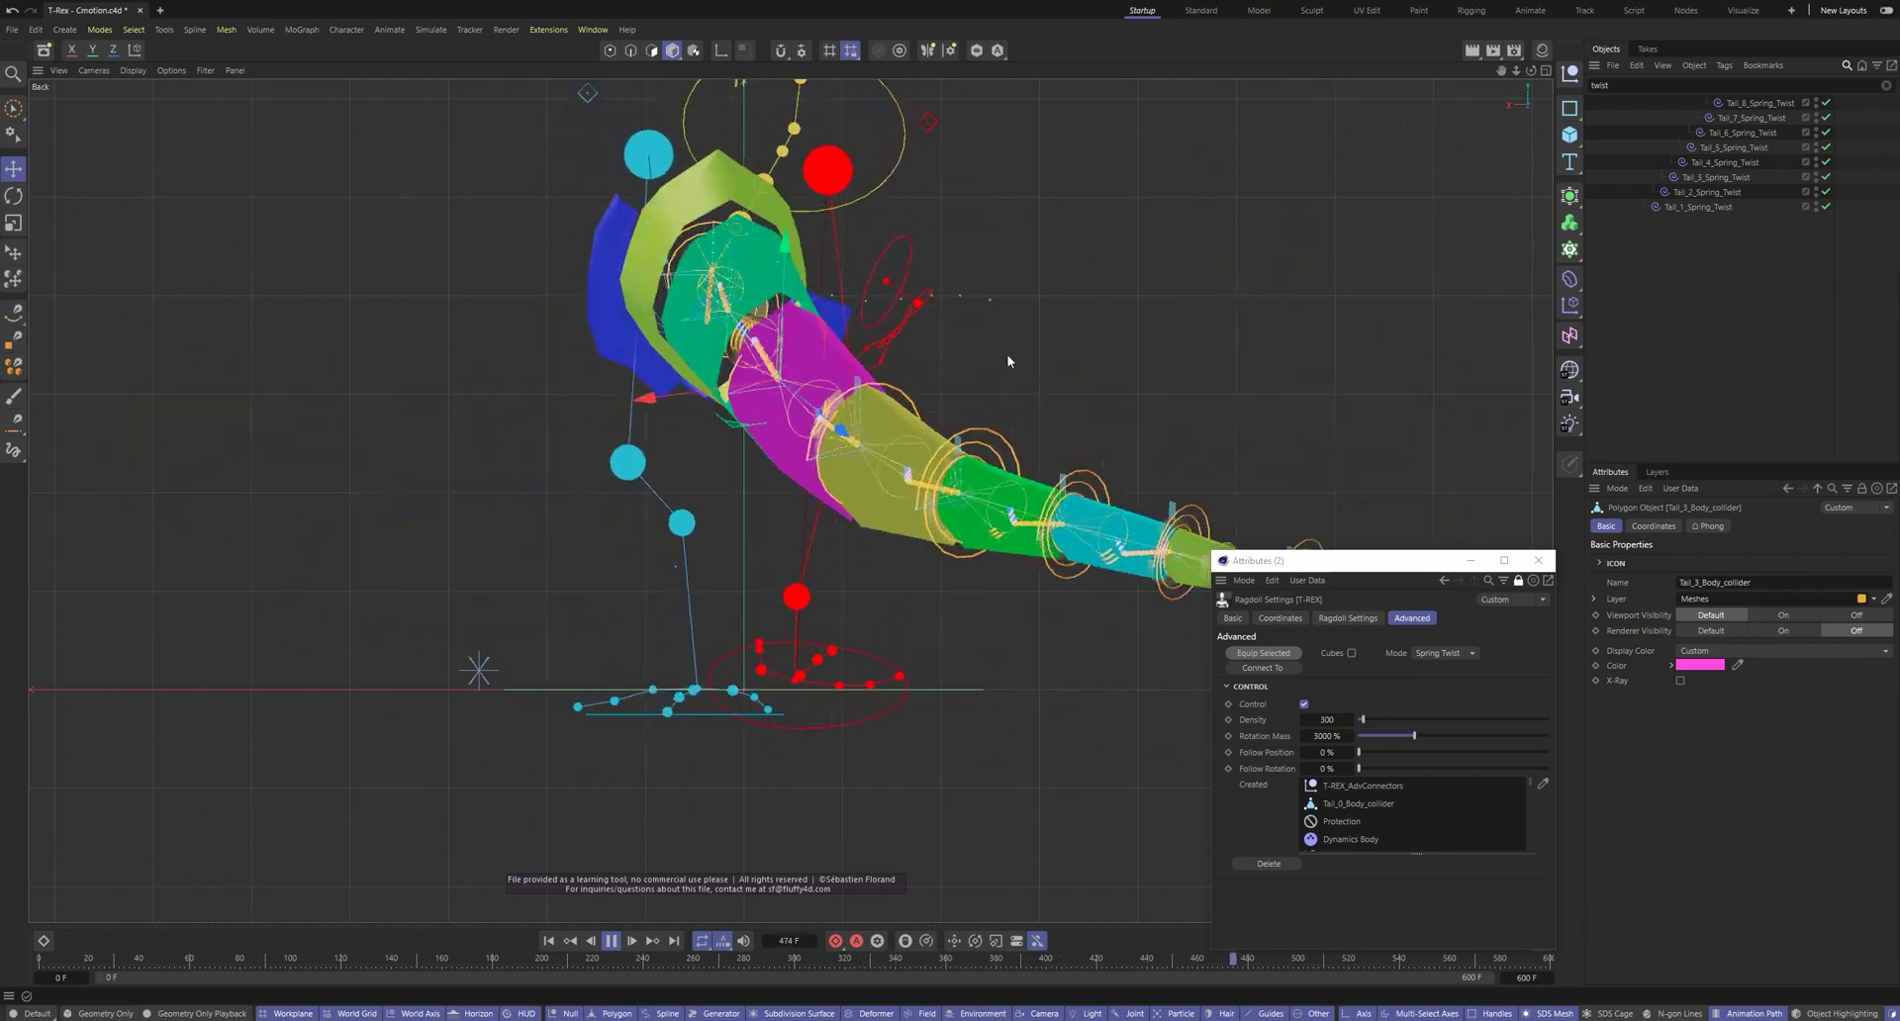
Return to the perspective view, clear the object filter and equip the Spine_0 to SpineTip chain in Spine/Tail mode
key("shift+f")
key("F1")
left_click_drag(960, 348, 806, 432, "alt")
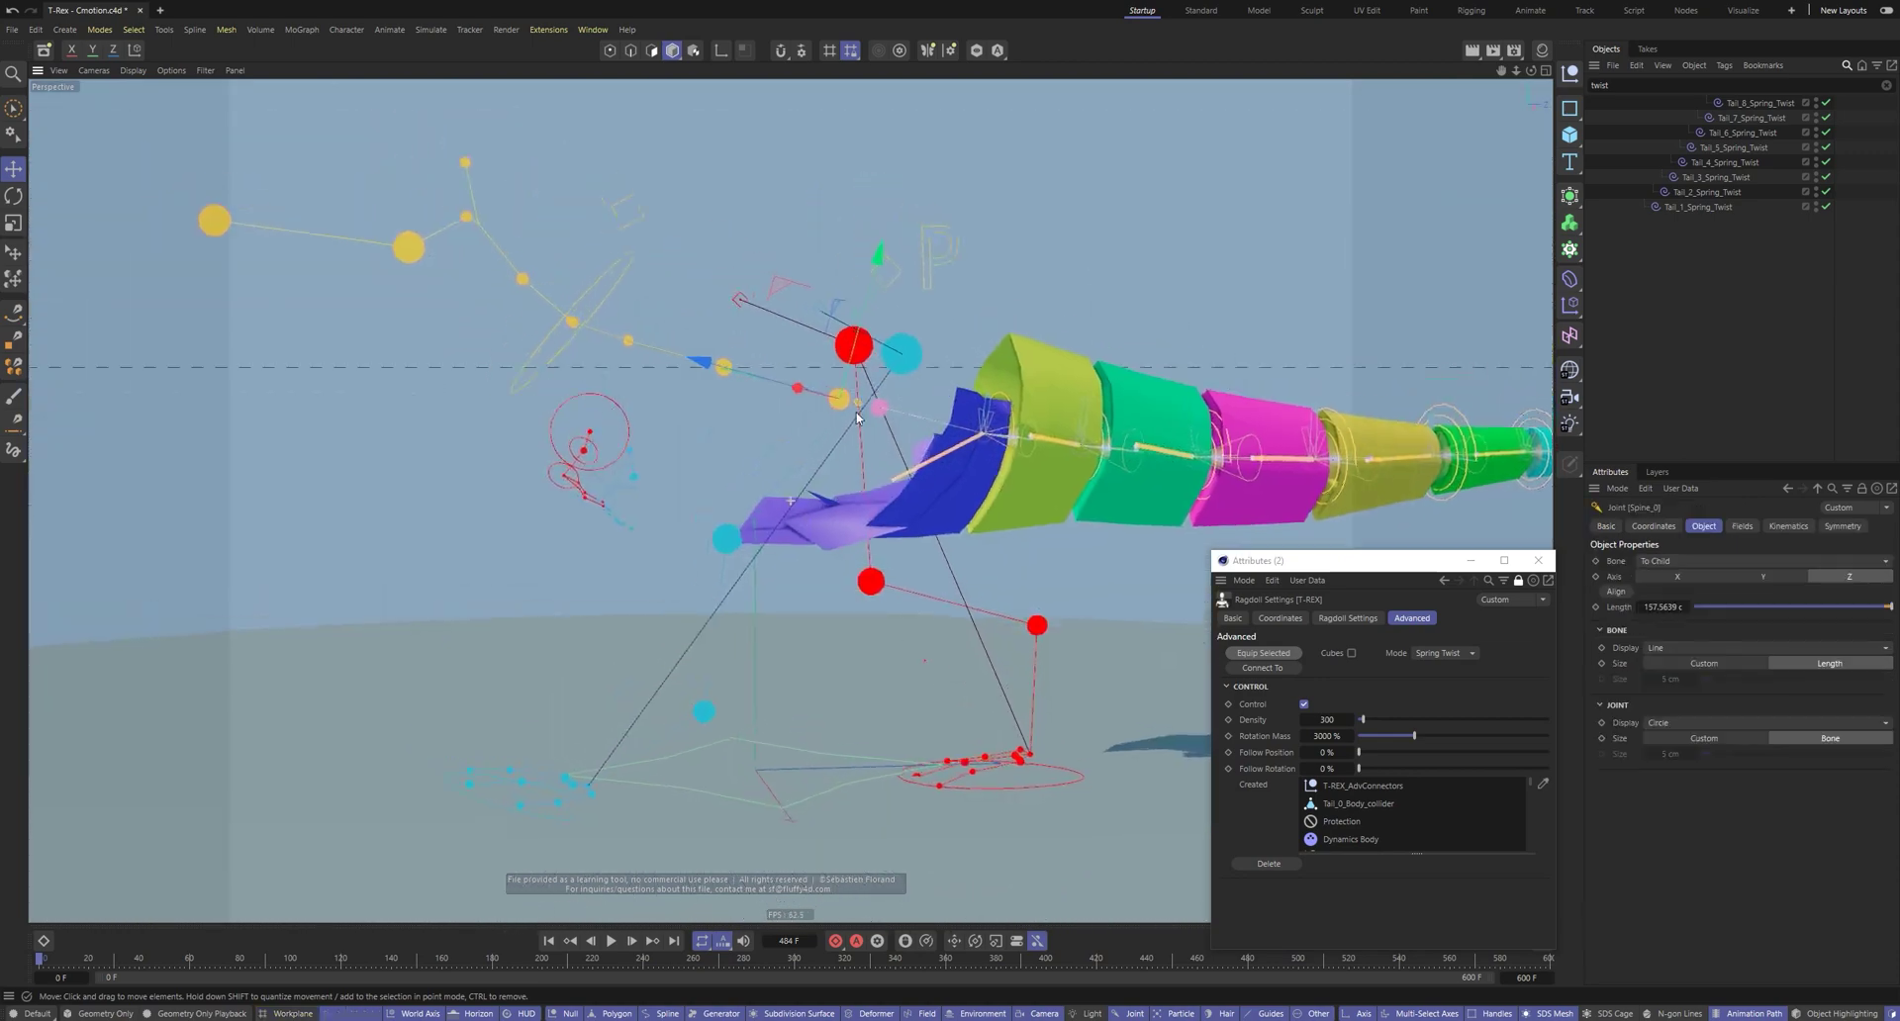
left_click_drag(869, 409, 904, 409, "alt")
left_click(1886, 87)
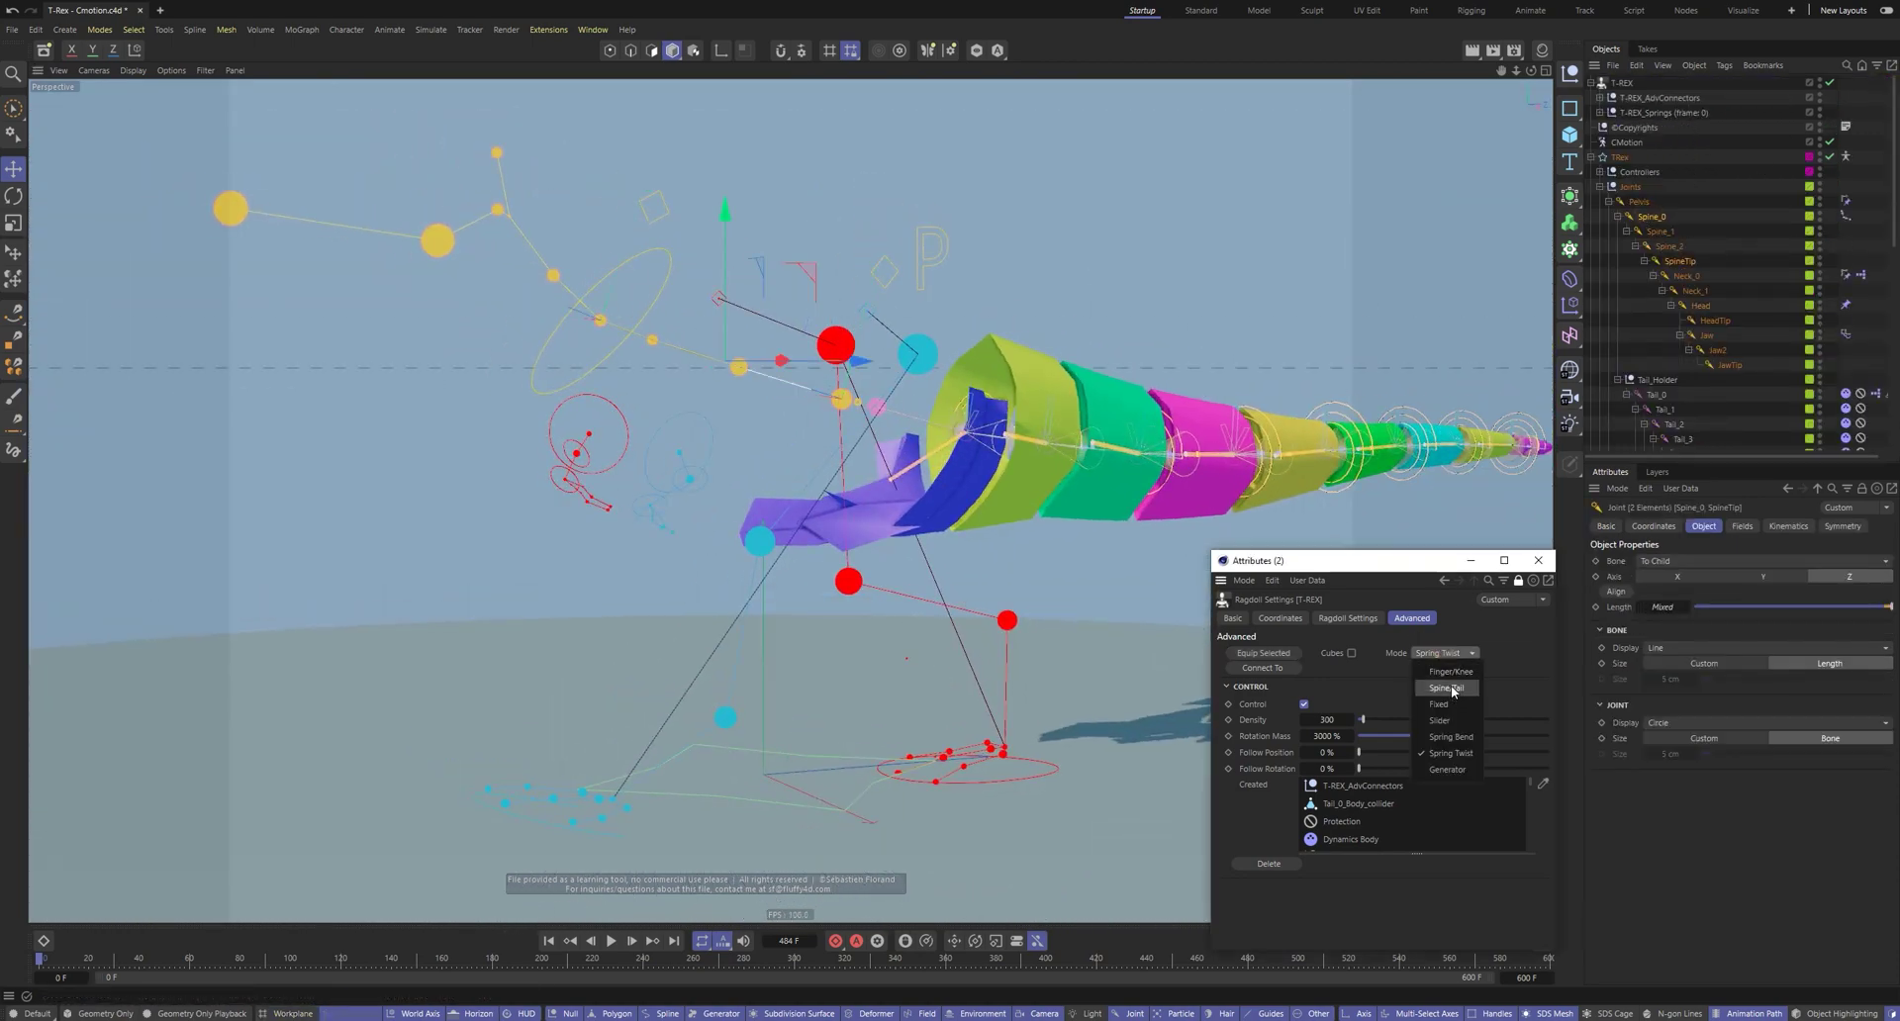
left_click(1277, 654)
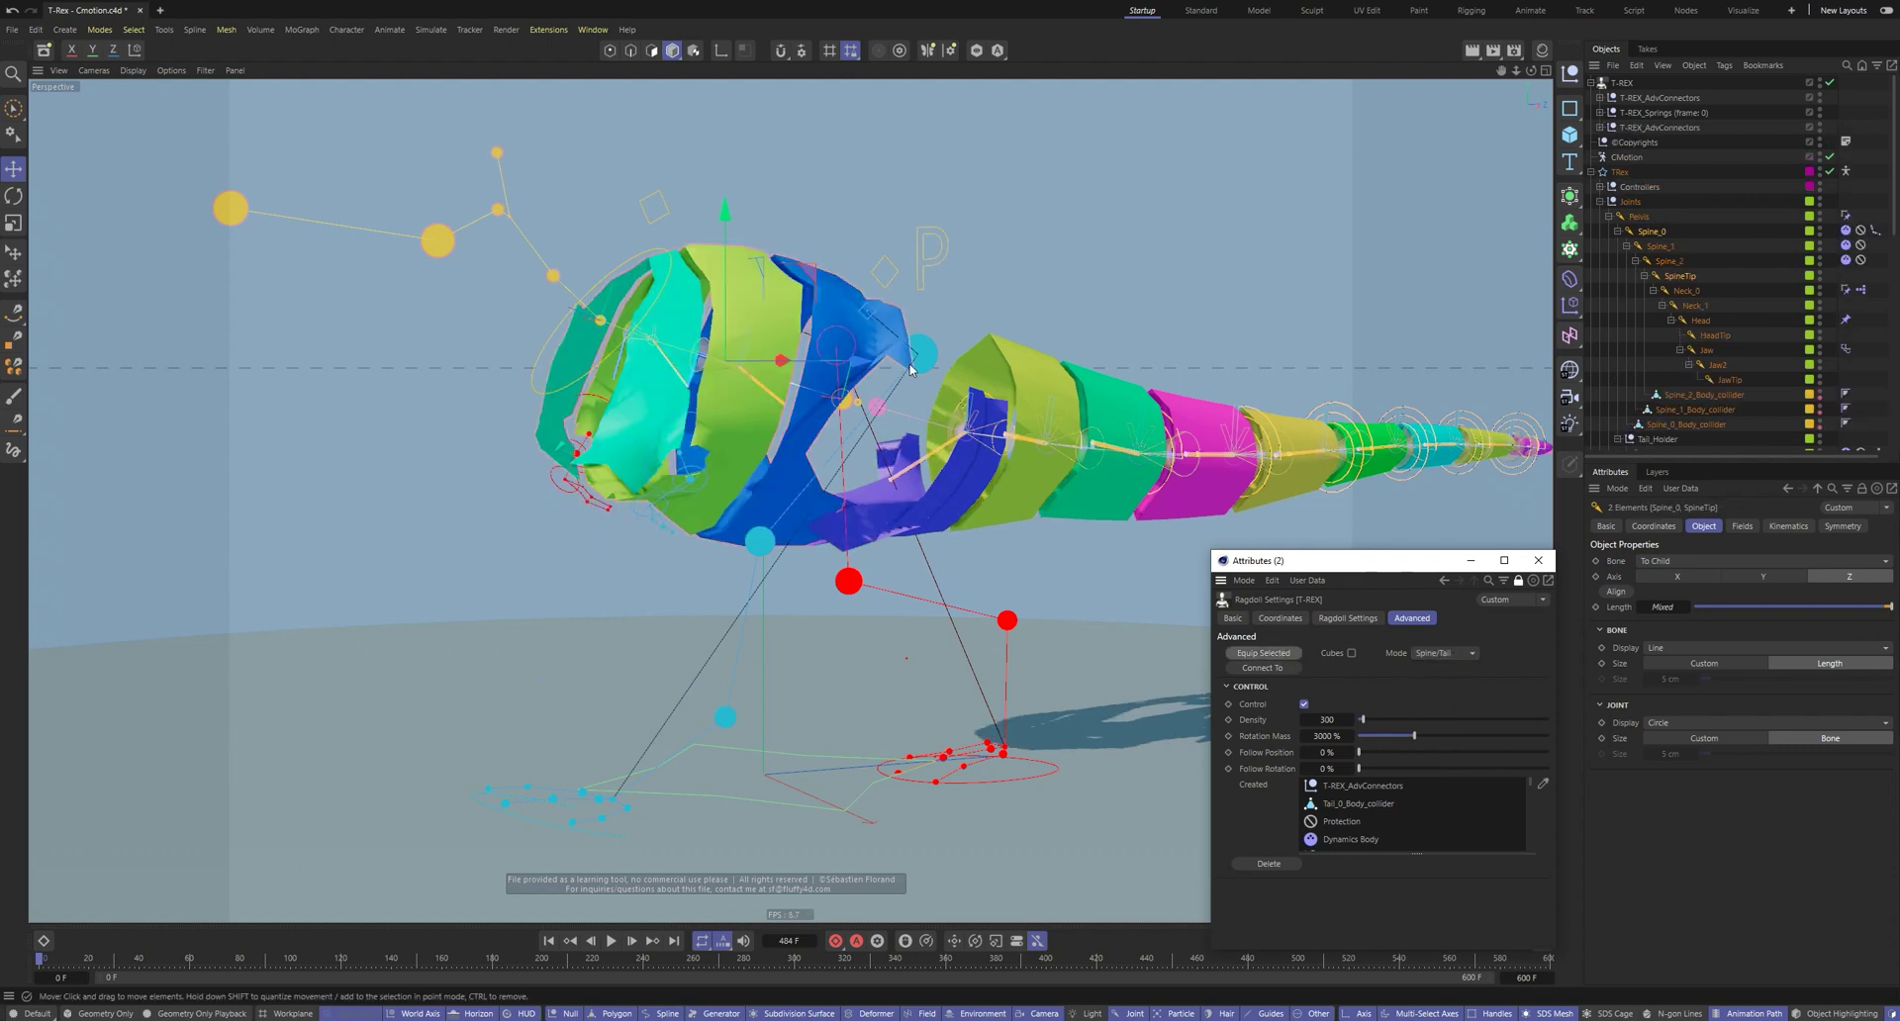
Try equipping the Neck_0 chain and head in Spine/Tail mode
left_click_drag(789, 333, 933, 349, "alt")
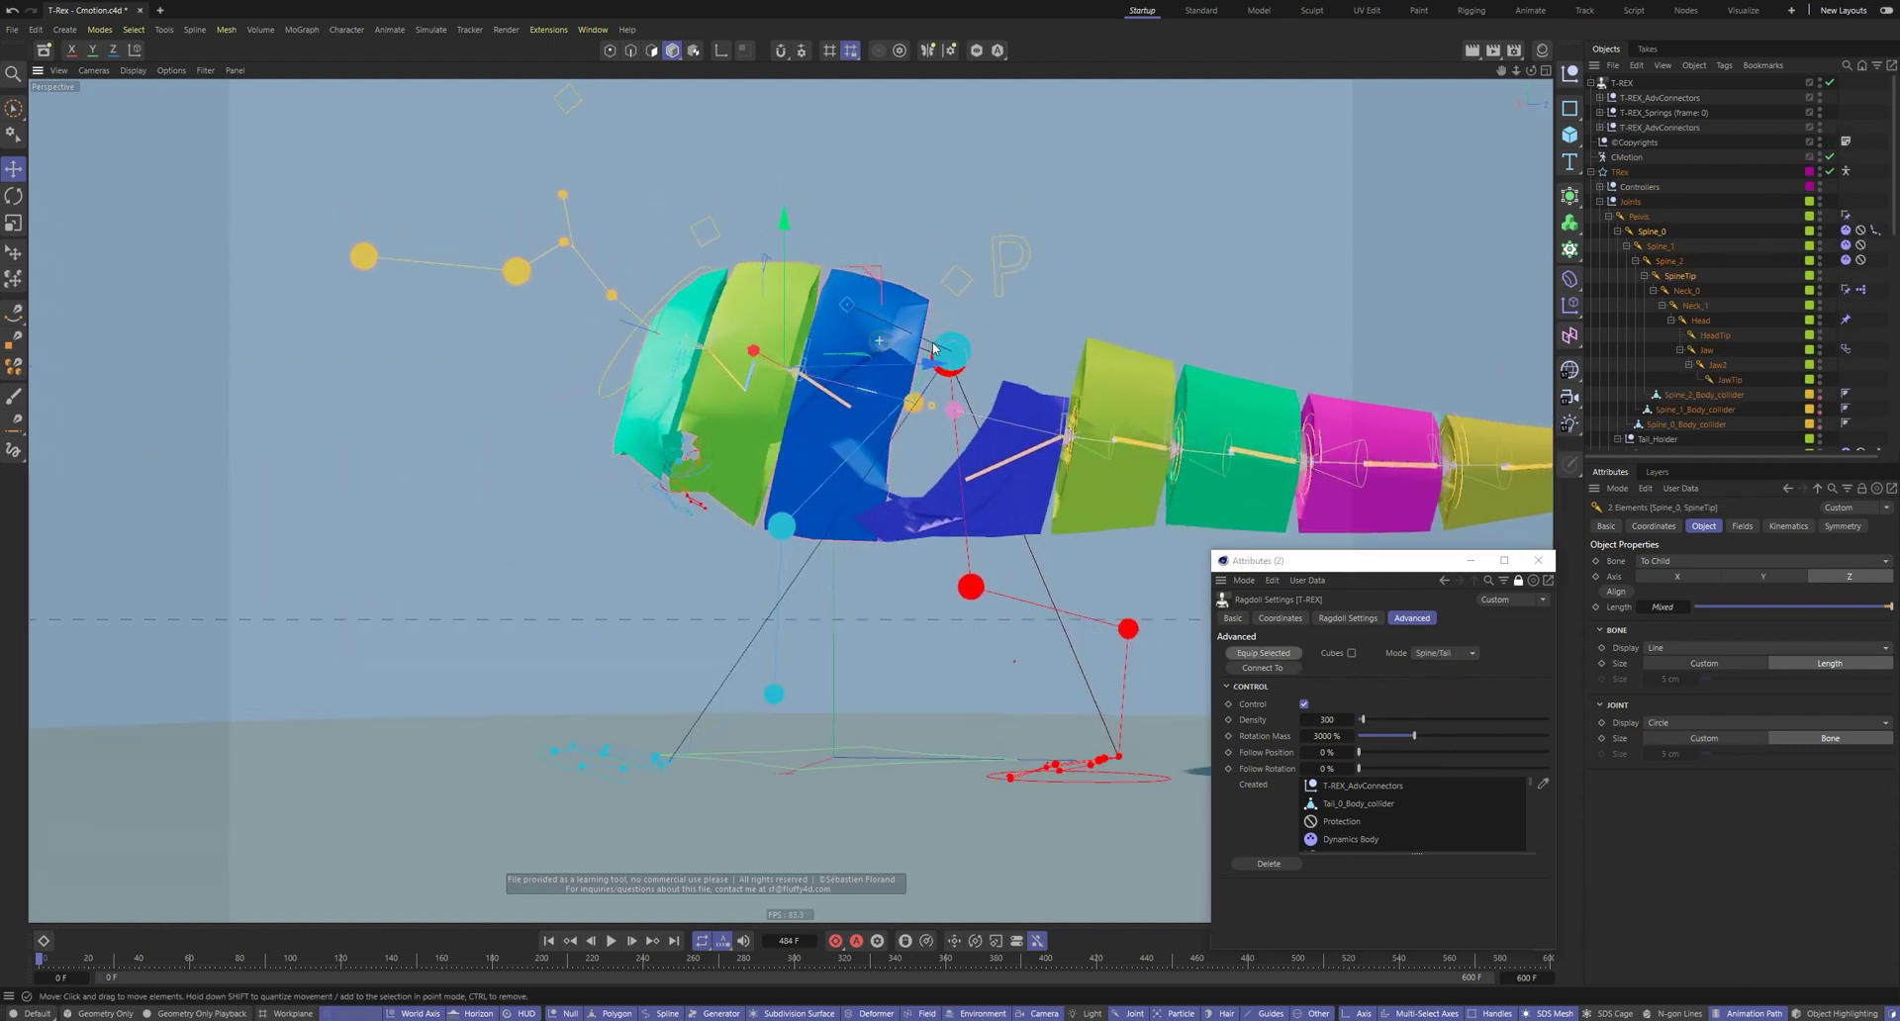
left_click(1267, 653)
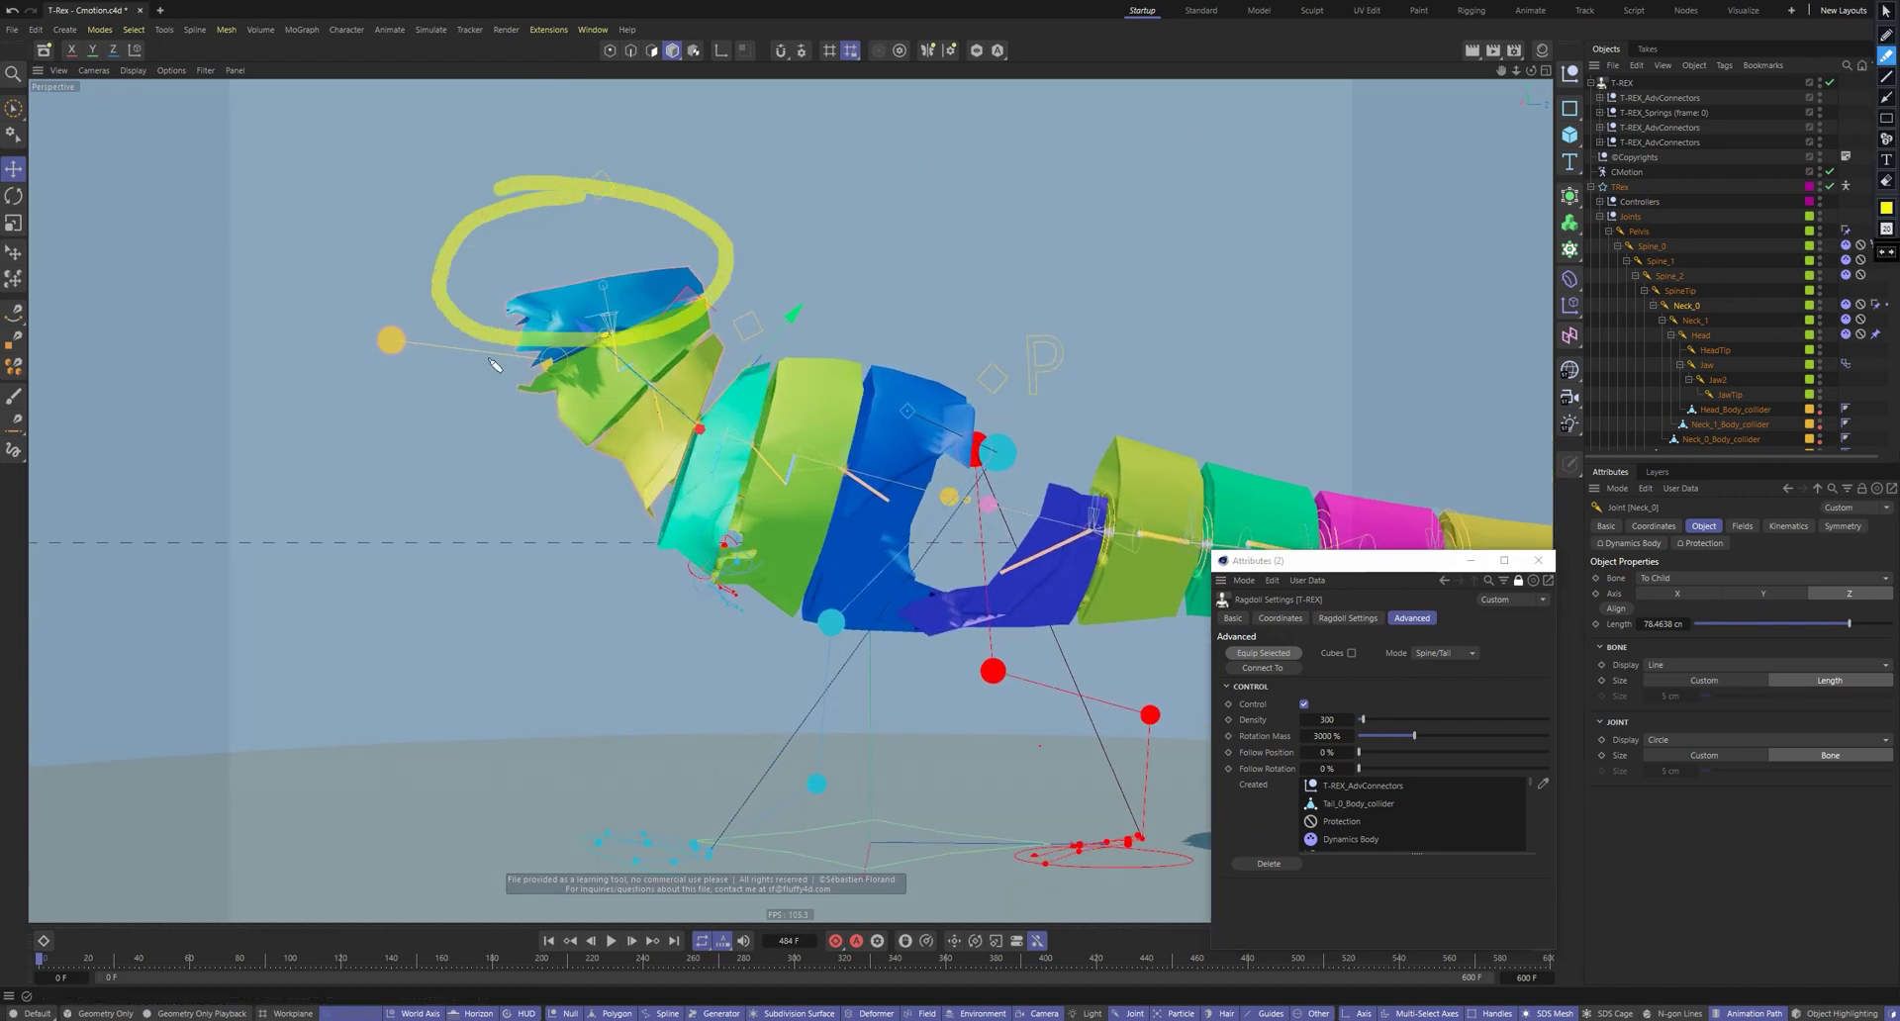
key("ctrl+z")
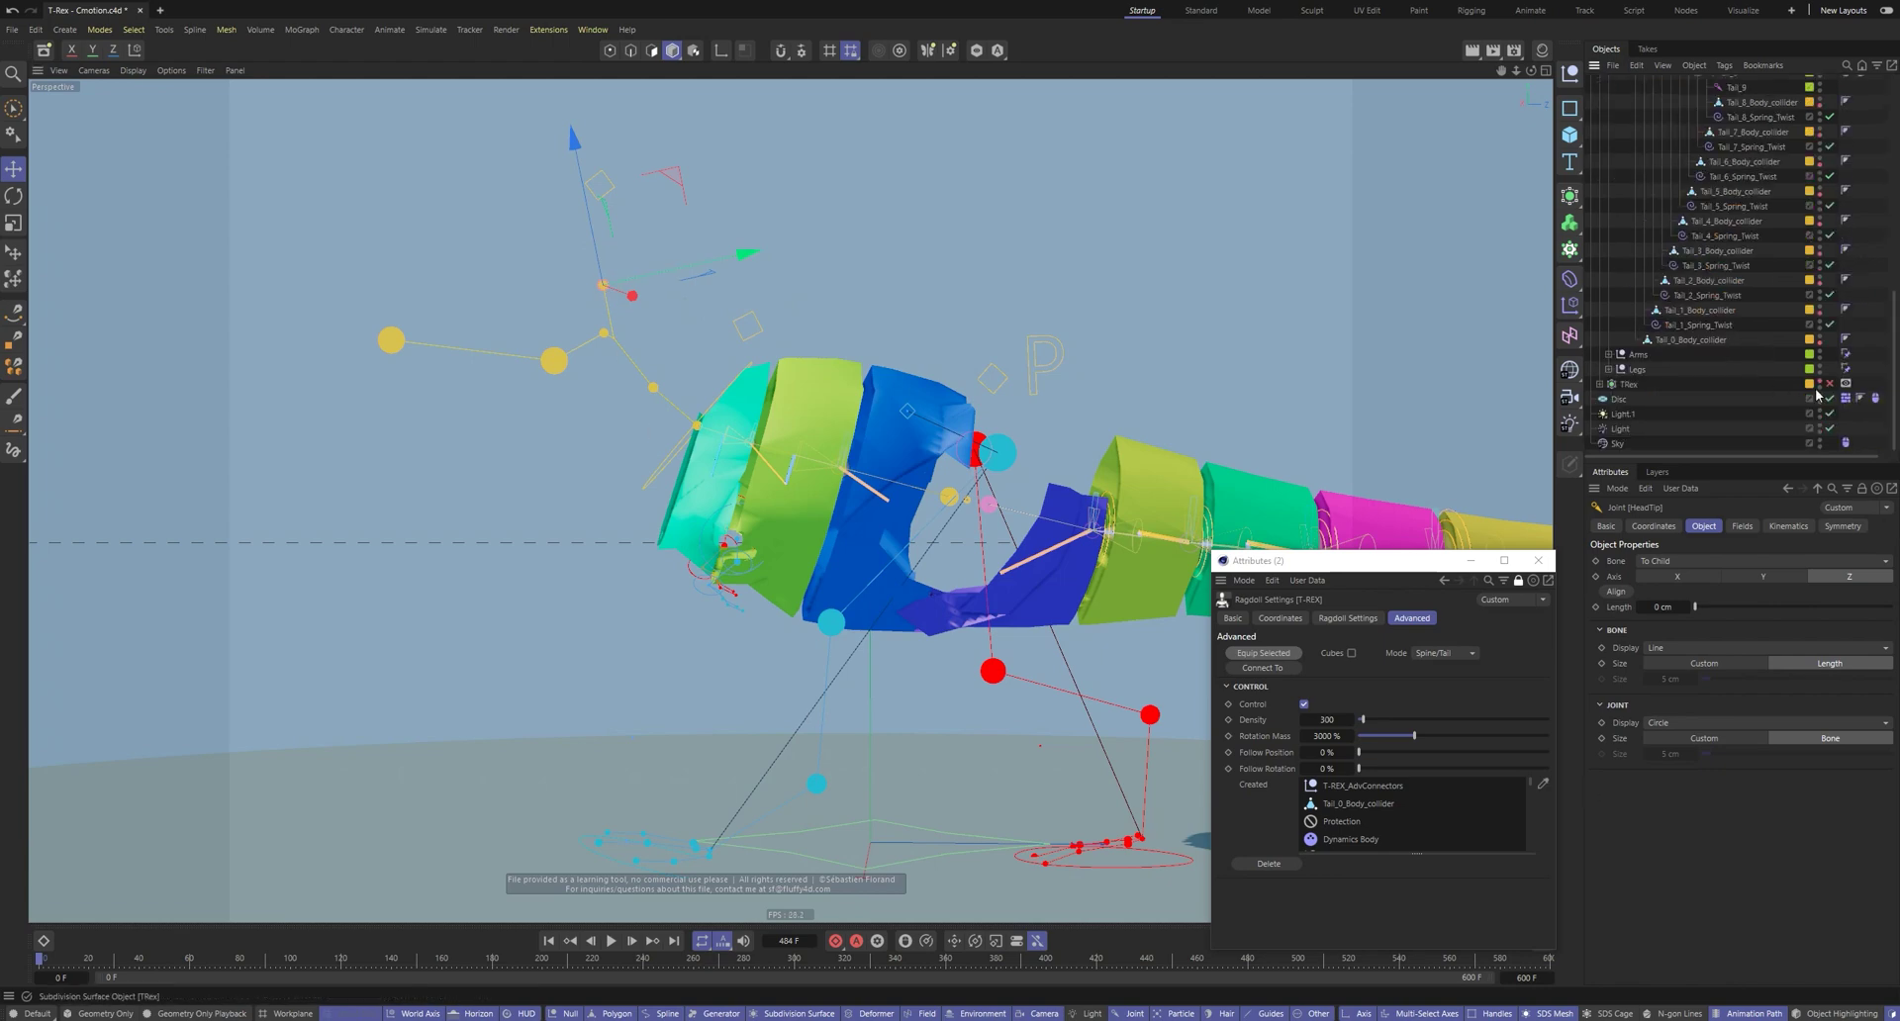
Show the TRex mesh in the right view and move the HeadTip joint to the upper edge of the head
left_click(1819, 382)
key("F3")
scroll(947, 227, "up", 5)
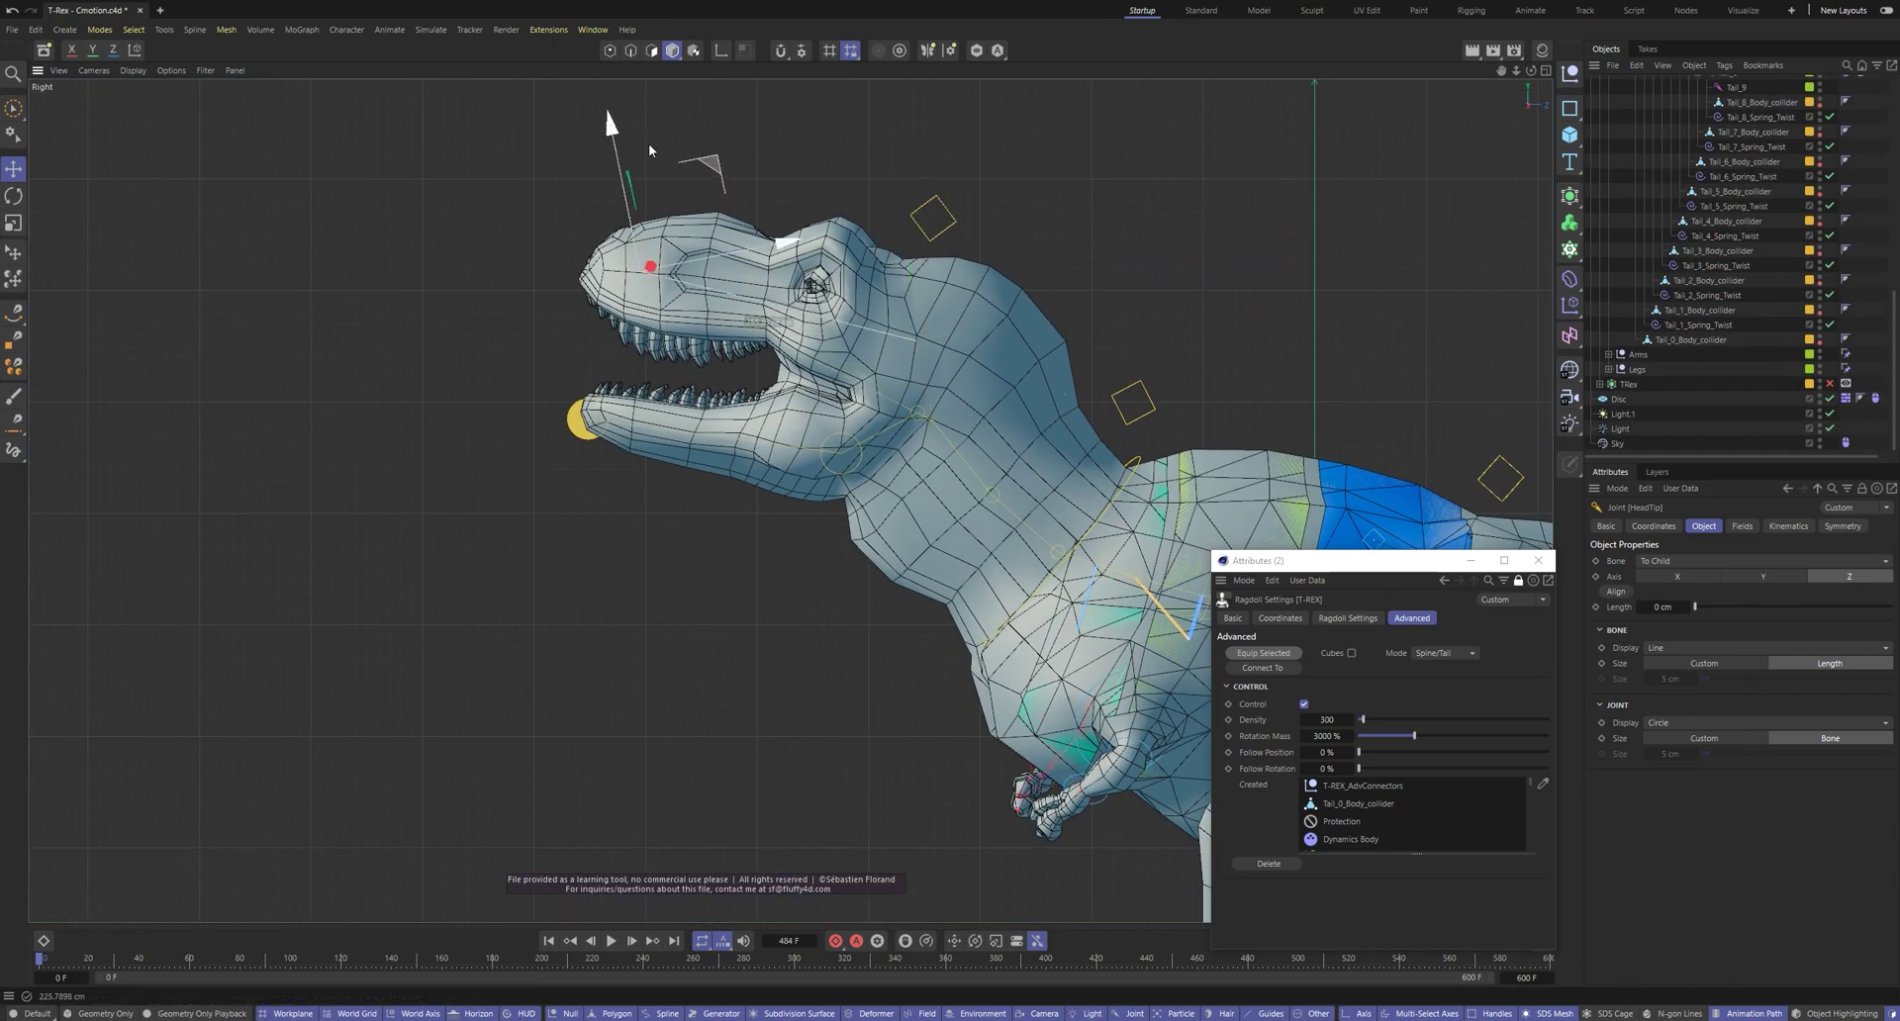
scroll(594, 210, "down", 6)
scroll(1696, 291, "up", 12)
Equip the Neck_0 chain and head in Spine/Tail mode and hide the TRex mesh
left_click(1689, 291)
scroll(722, 336, "up", 7)
scroll(723, 337, "down", 3)
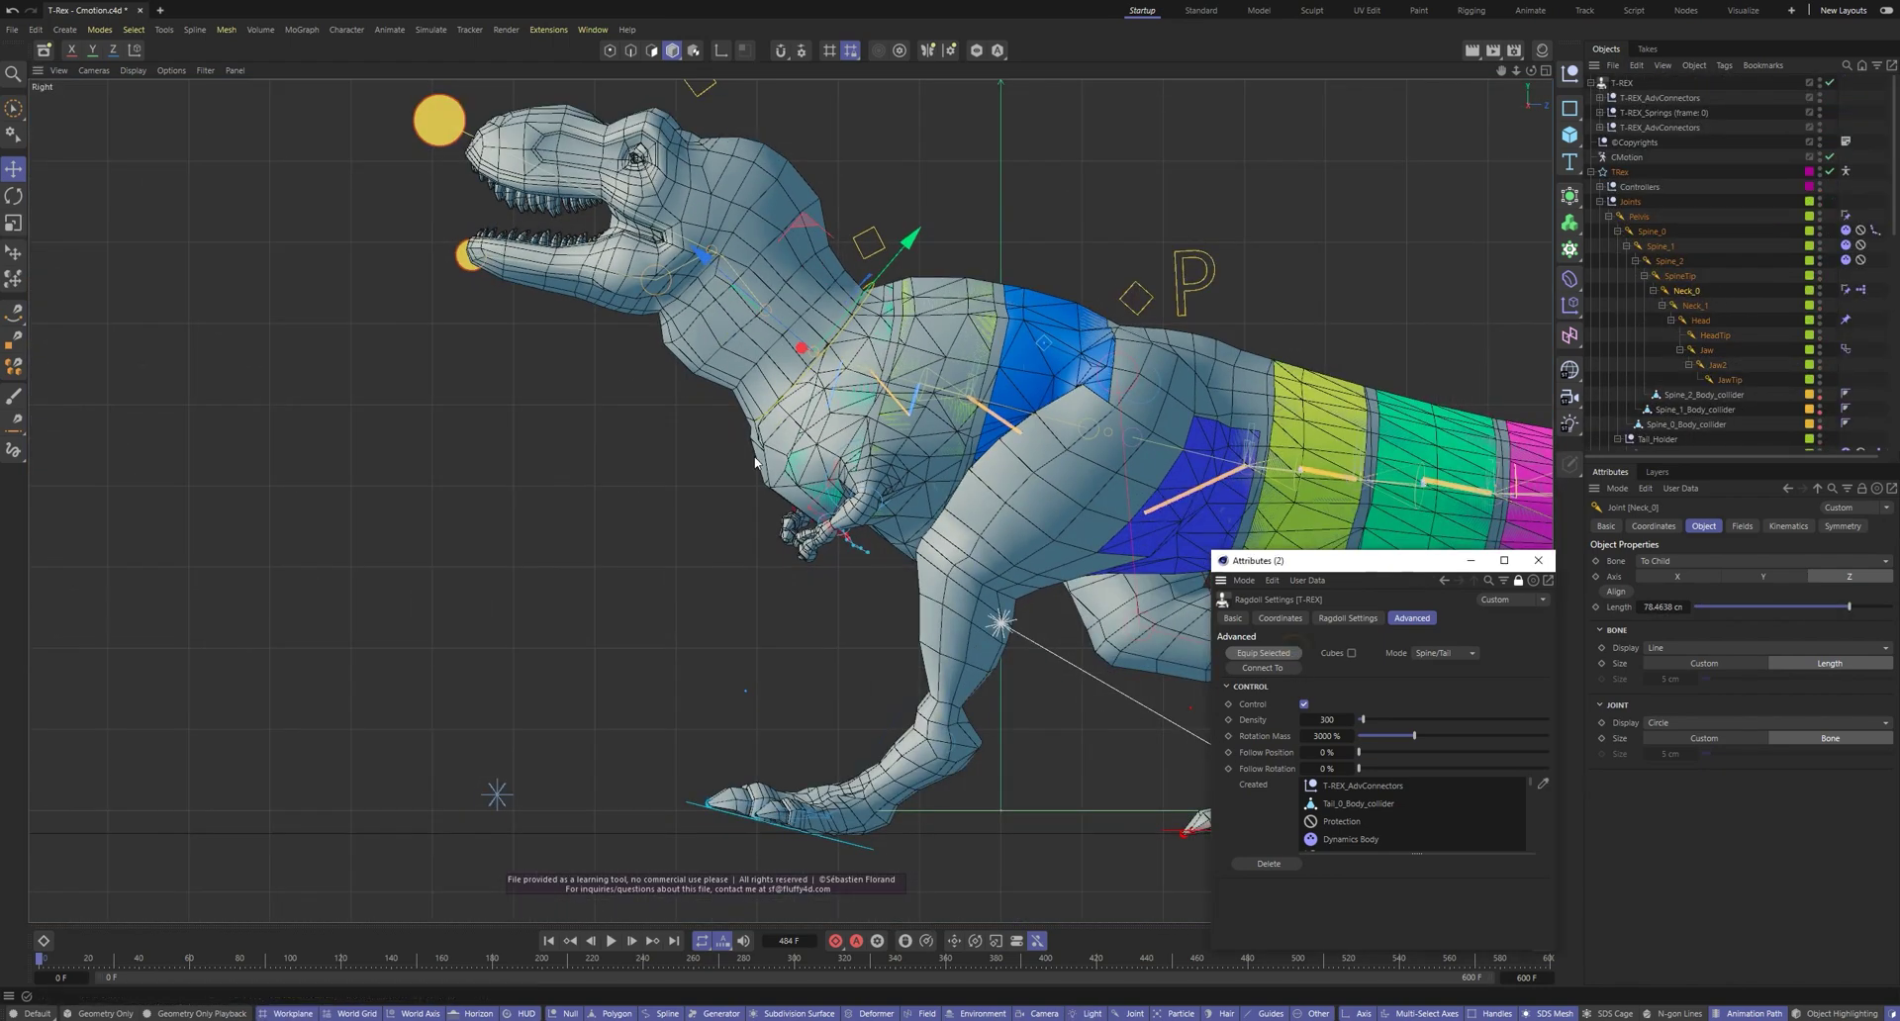
key("ctrl+y")
scroll(1732, 248, "down", 10)
left_click(1819, 382)
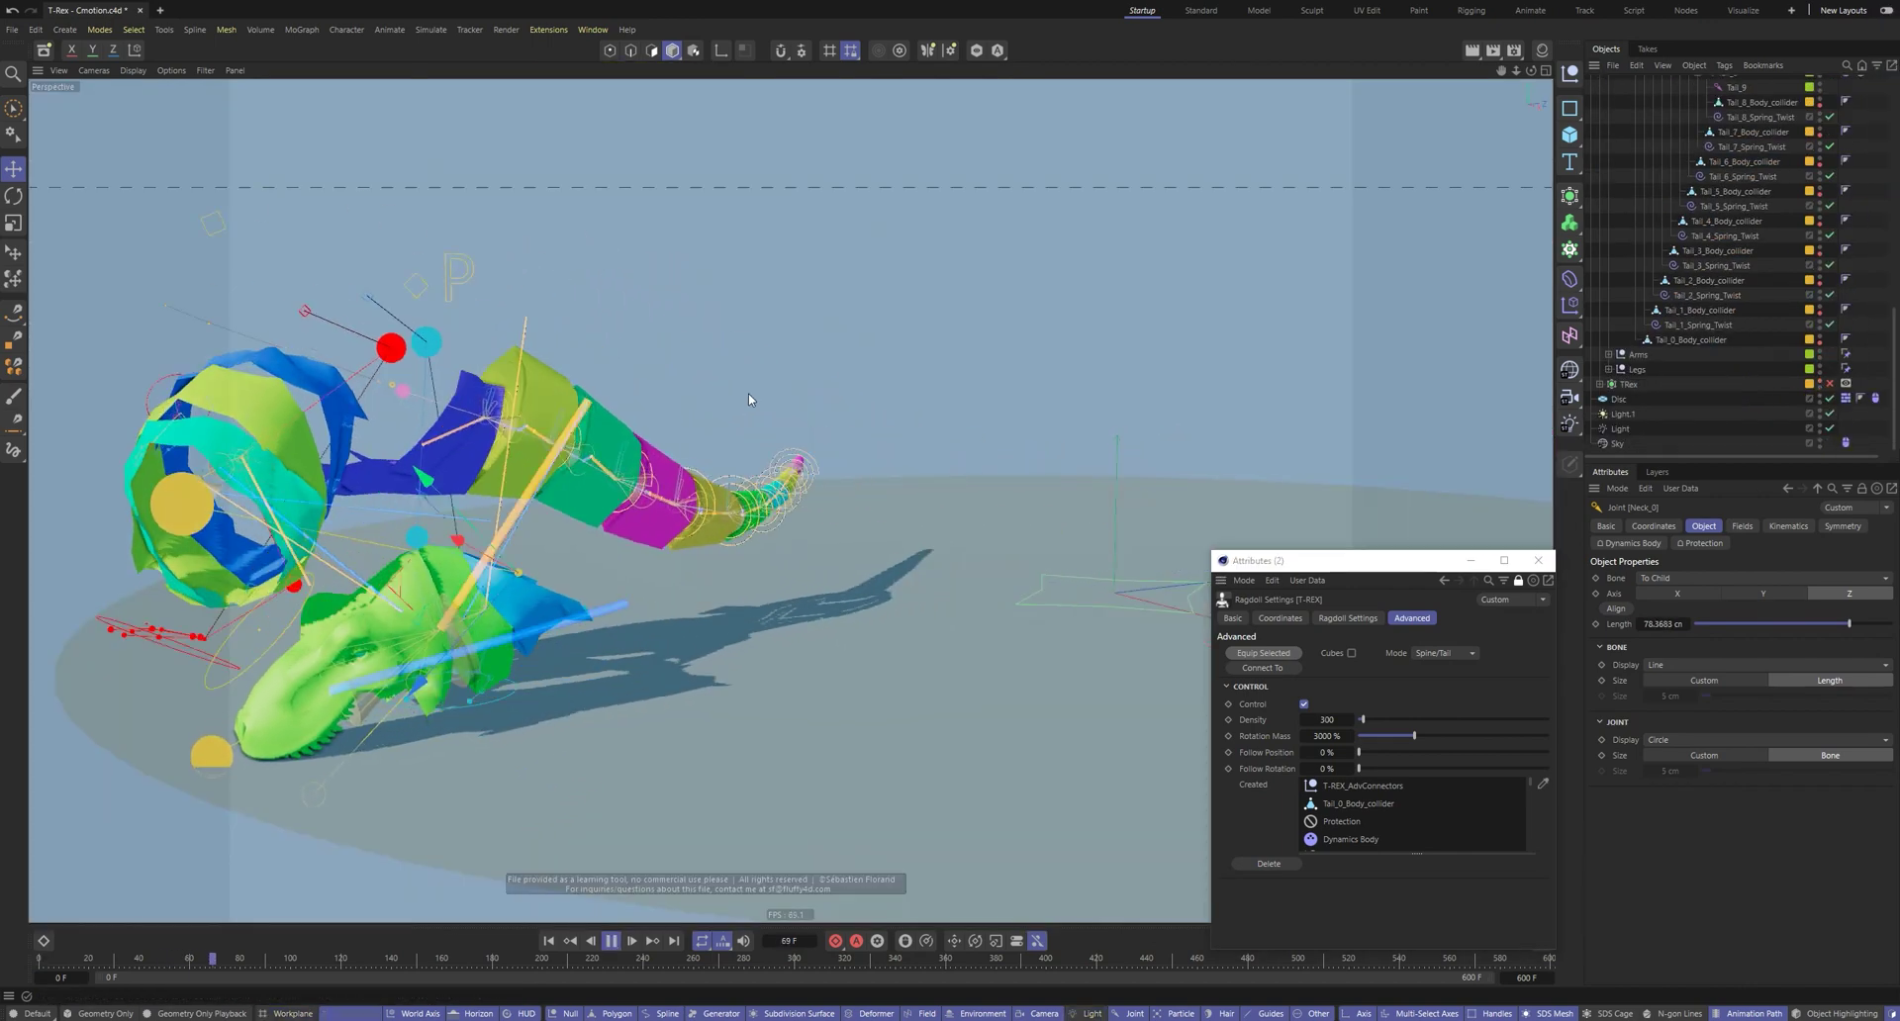
Enable Geometry Only Playback and replay the simulation to check the spine and neck colliders
key("F8")
left_click(198, 1014)
key("shift+f")
key("F8")
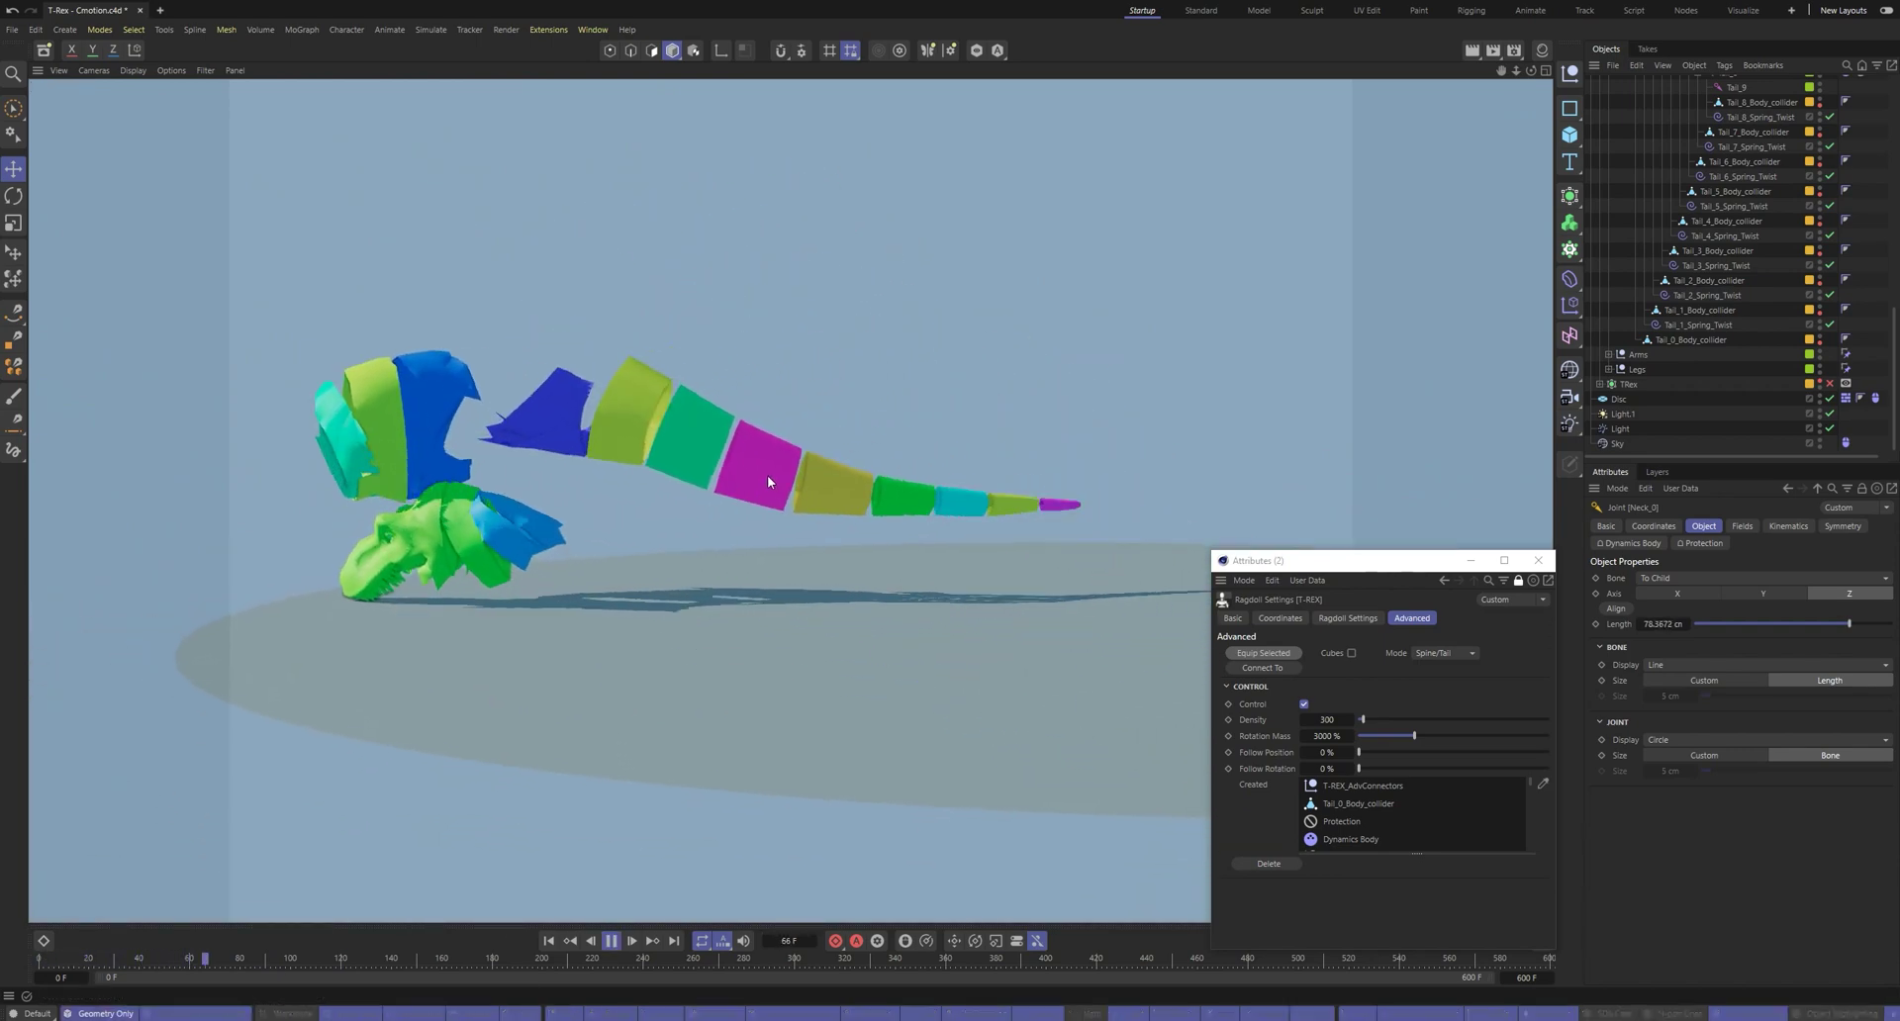
key("F8")
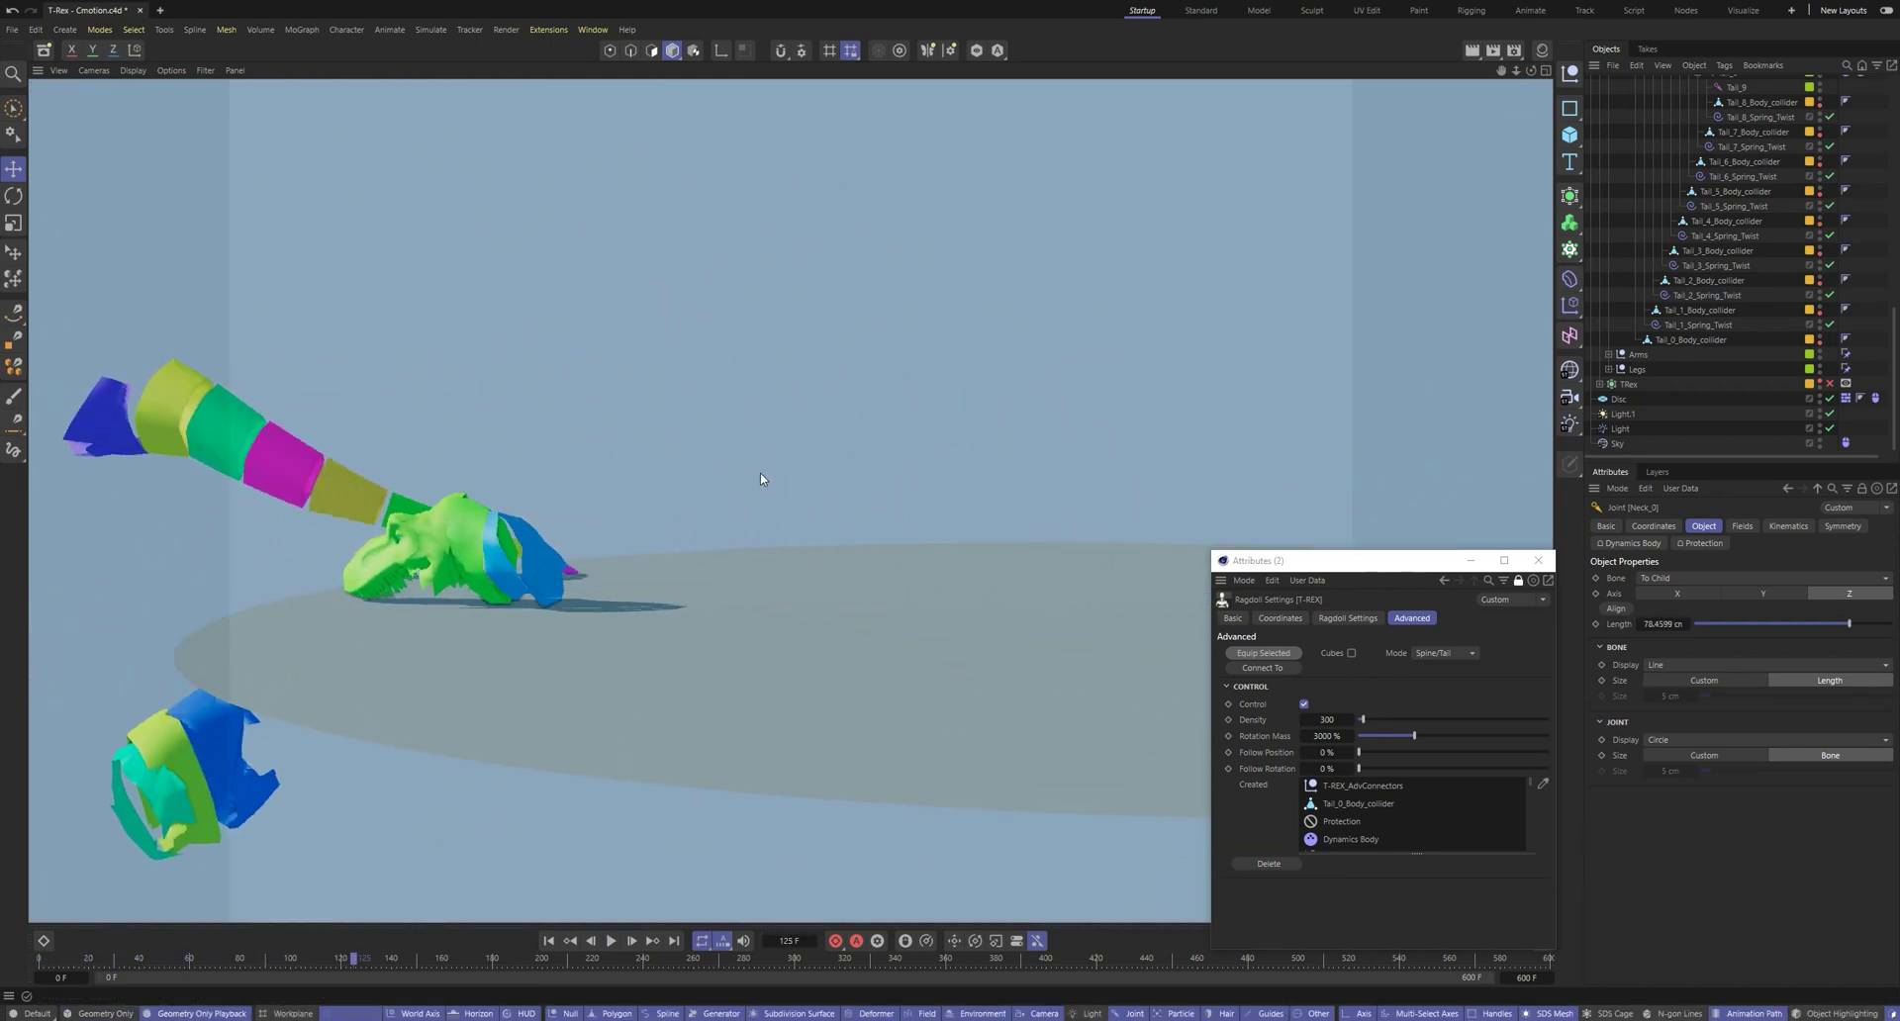
Hide the polygon objects in the viewport and connect the Neck_0 joint to Spine_2
scroll(827, 368, "up", 3)
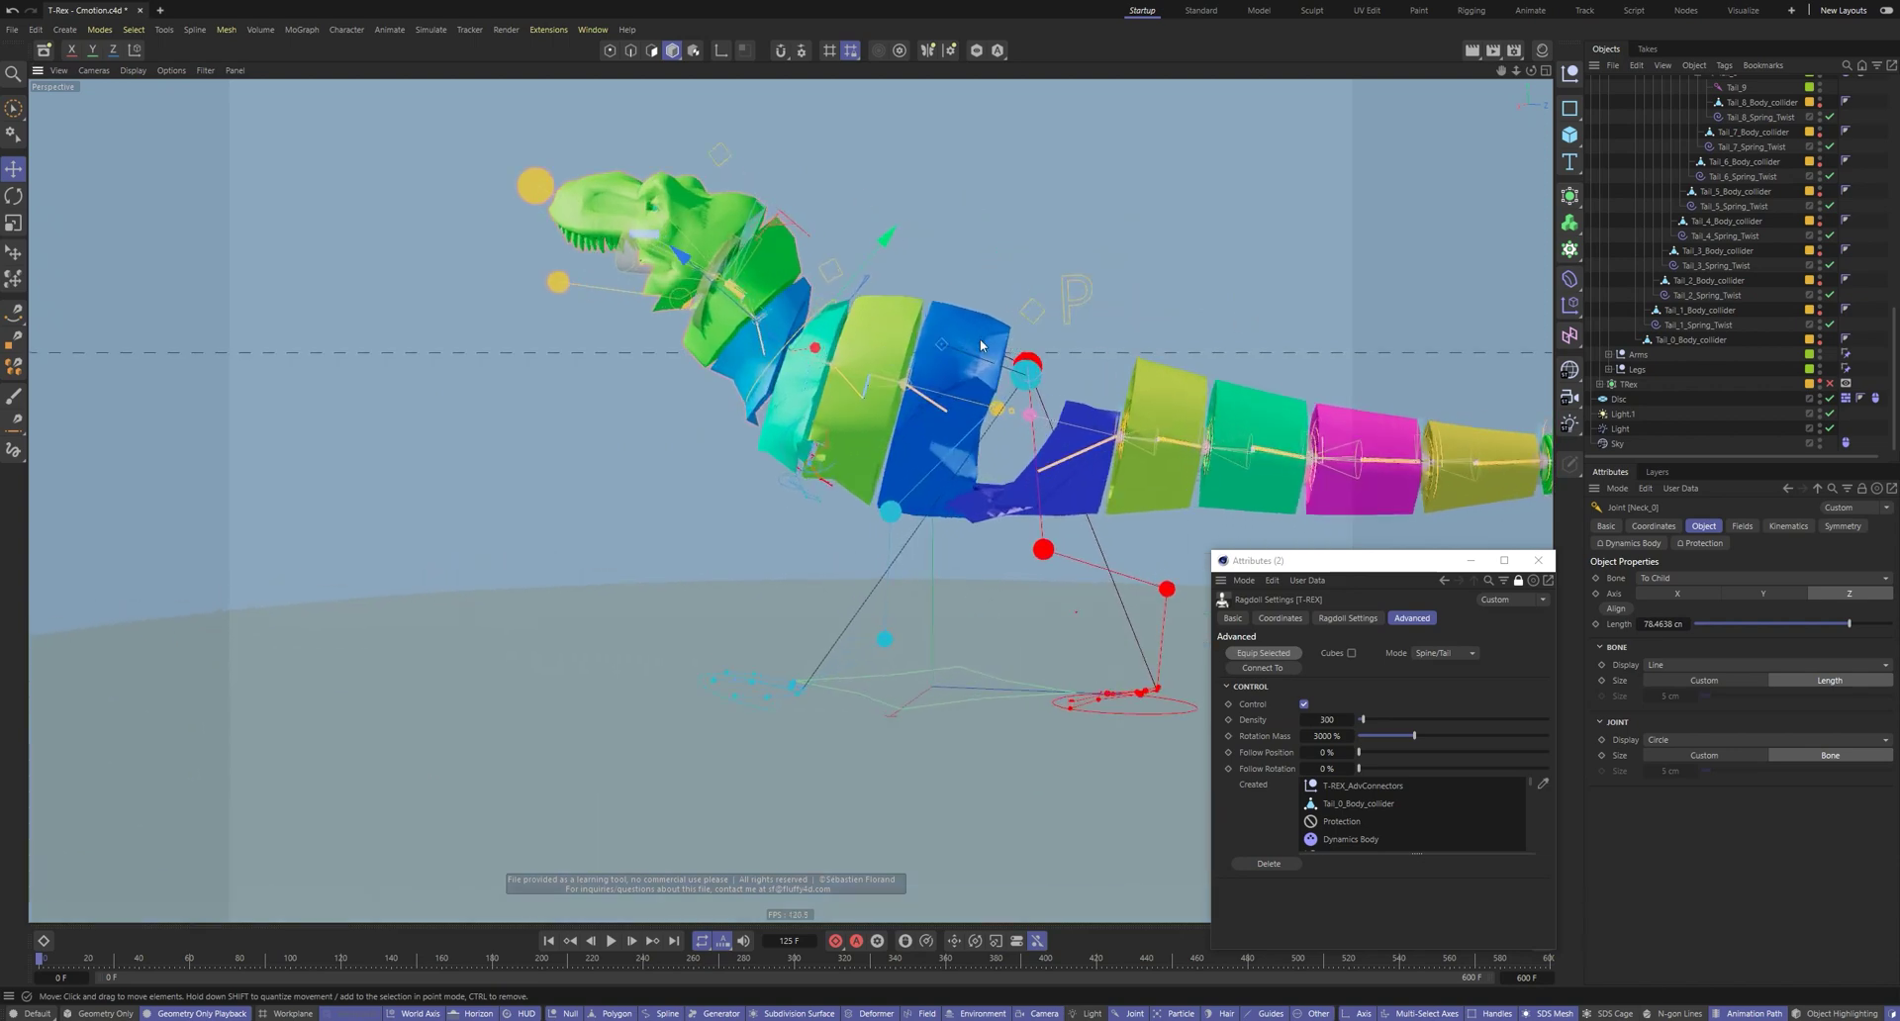
left_click_drag(752, 372, 818, 372, "alt")
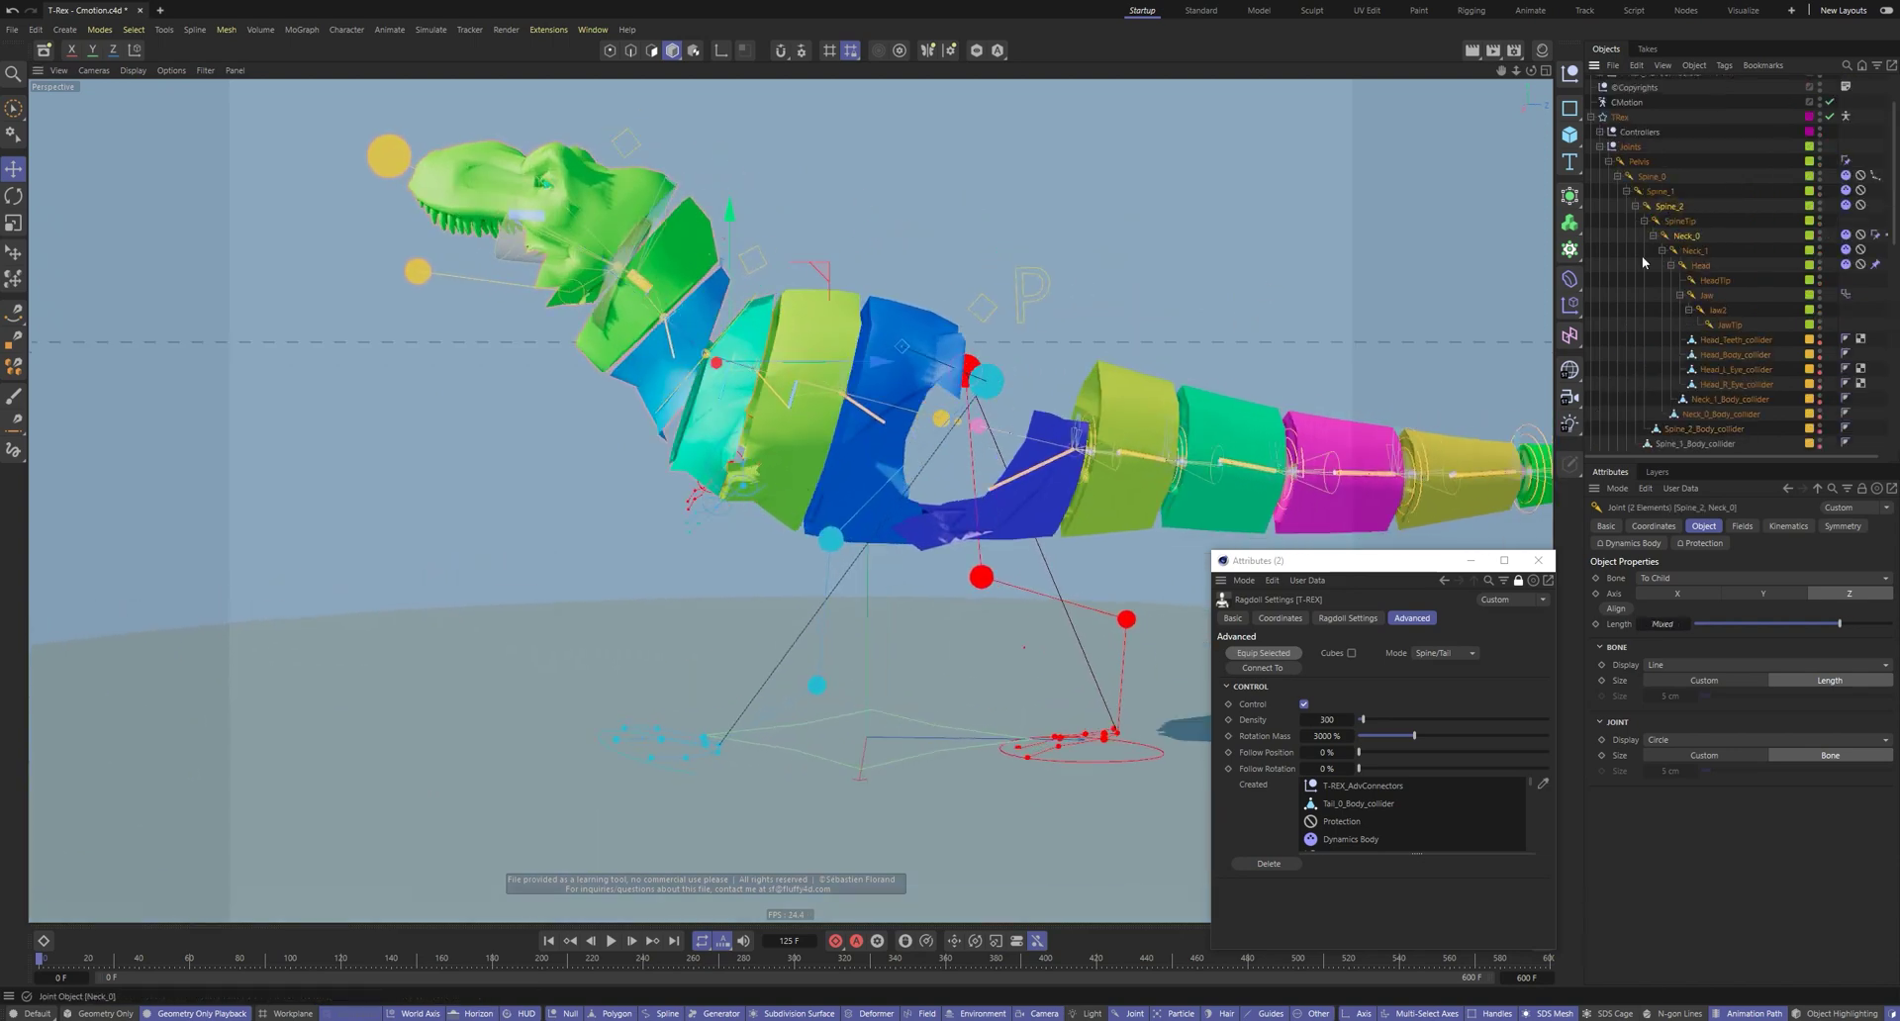
scroll(891, 445, "up", 5)
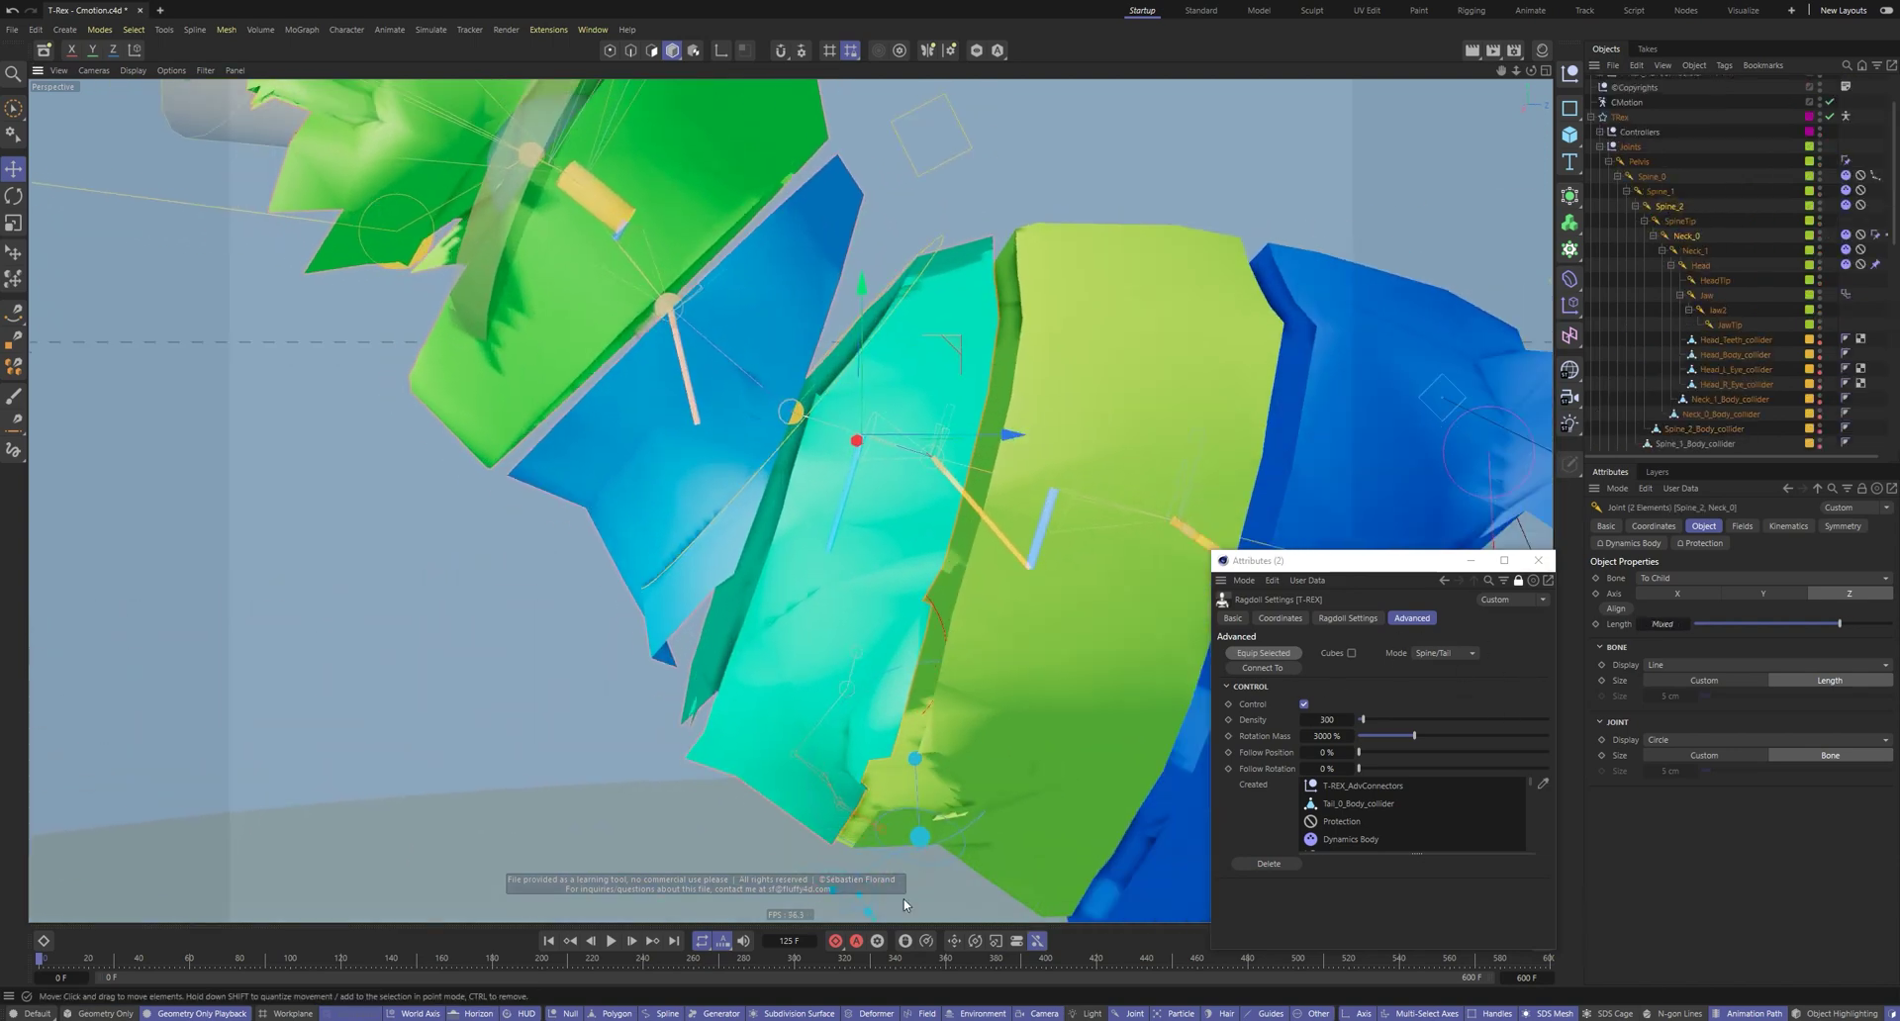
left_click(614, 1014)
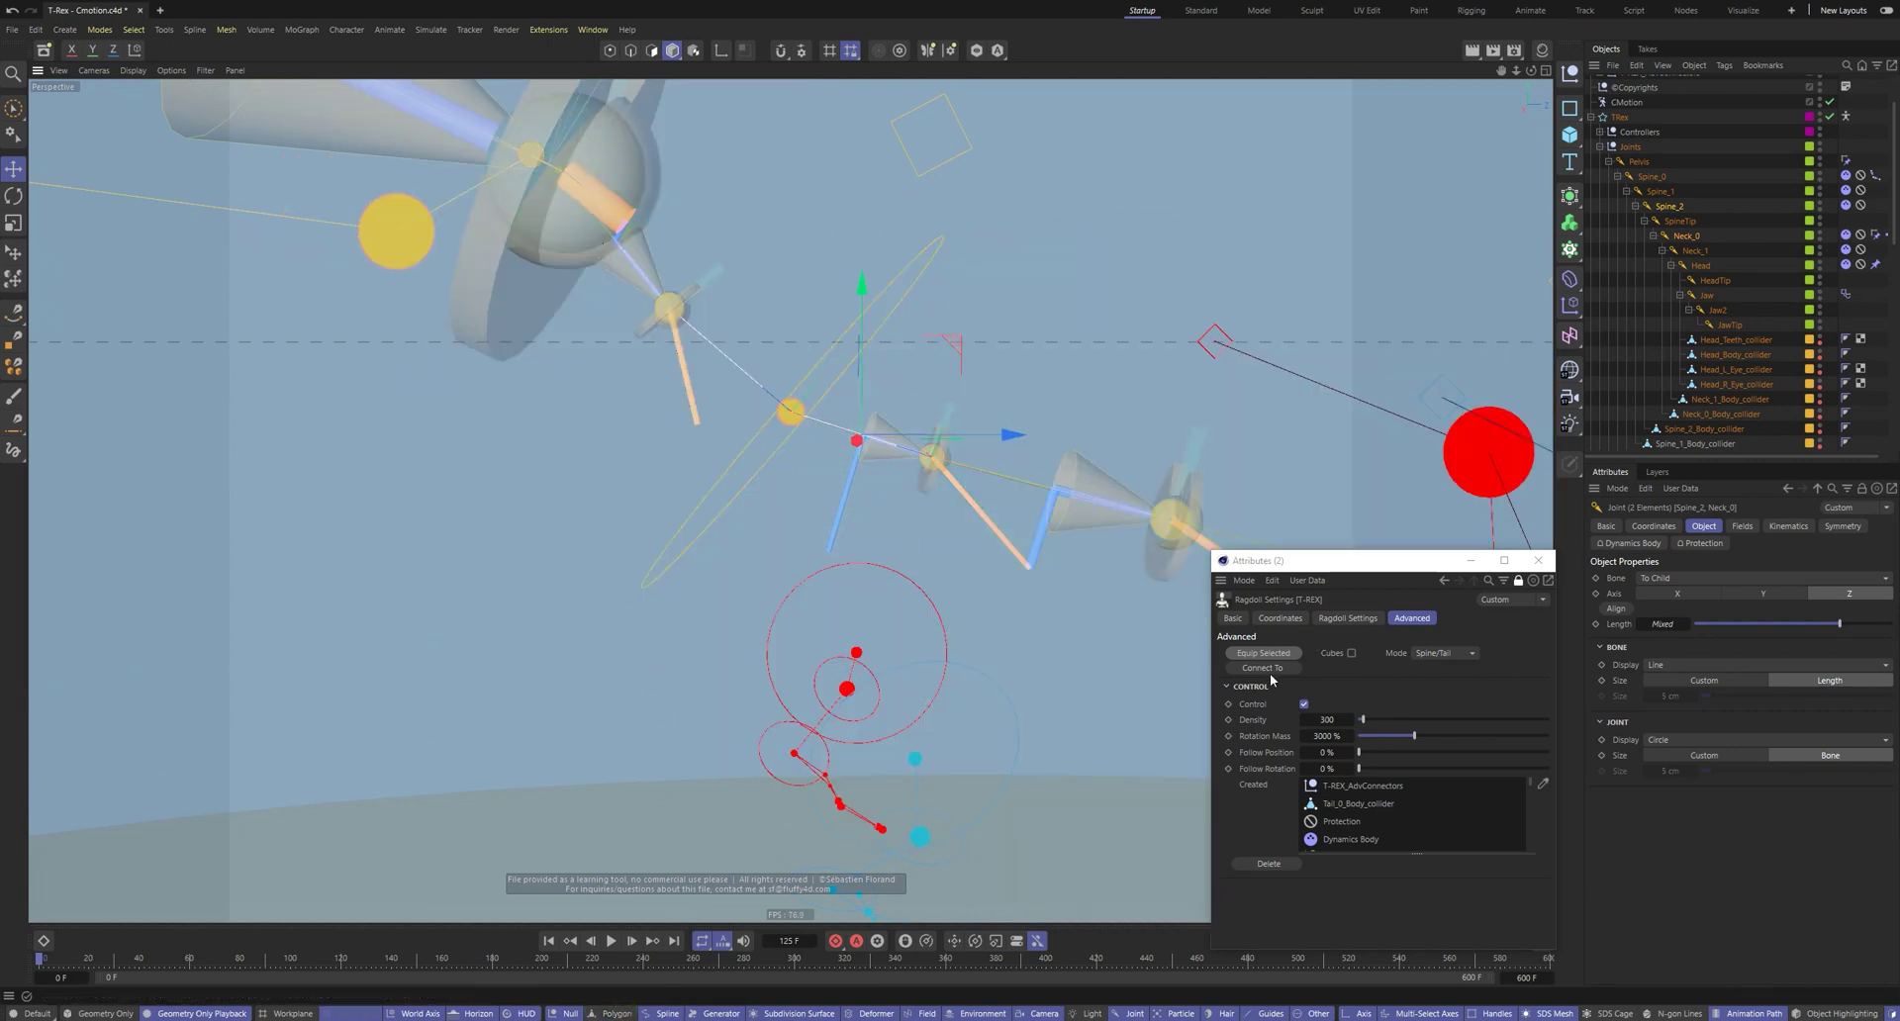
Replay the simulation from the start and check how the neck holds to the spine
key("shift+f")
key("F8")
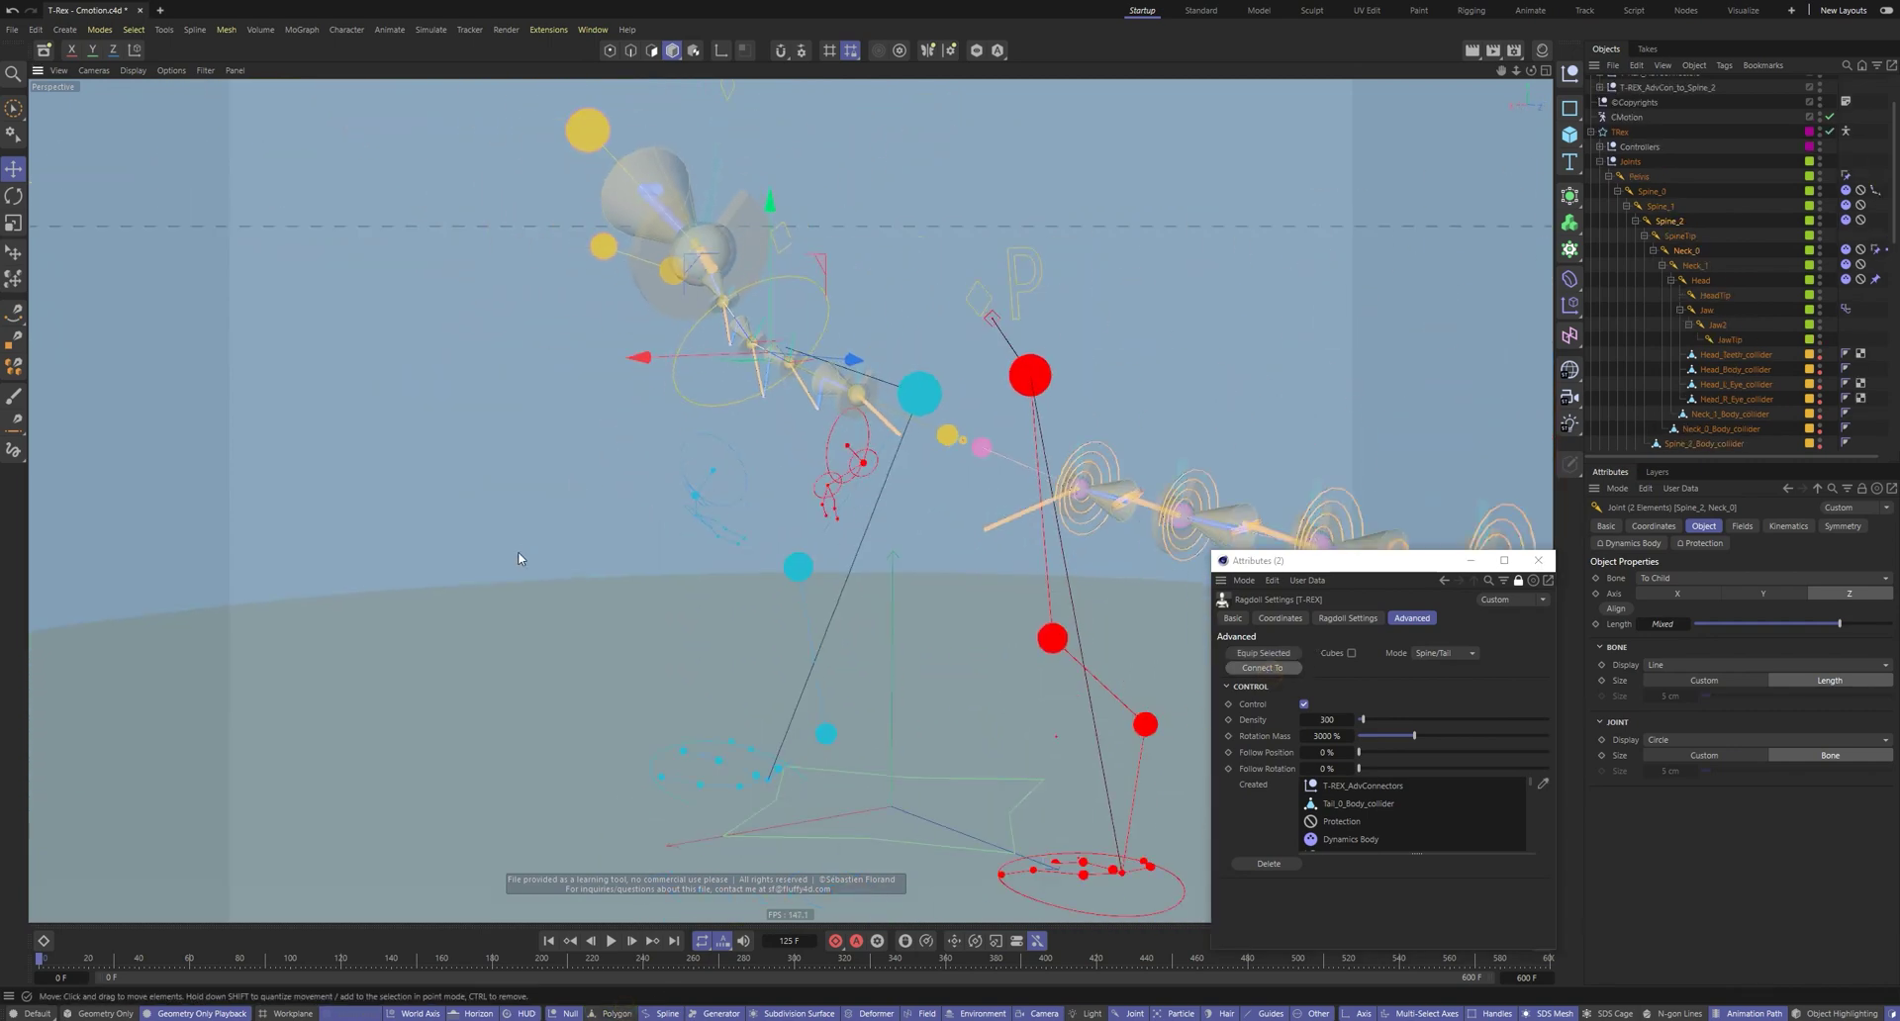
left_click_drag(788, 433, 1059, 425, "alt")
scroll(1059, 426, "down", 4)
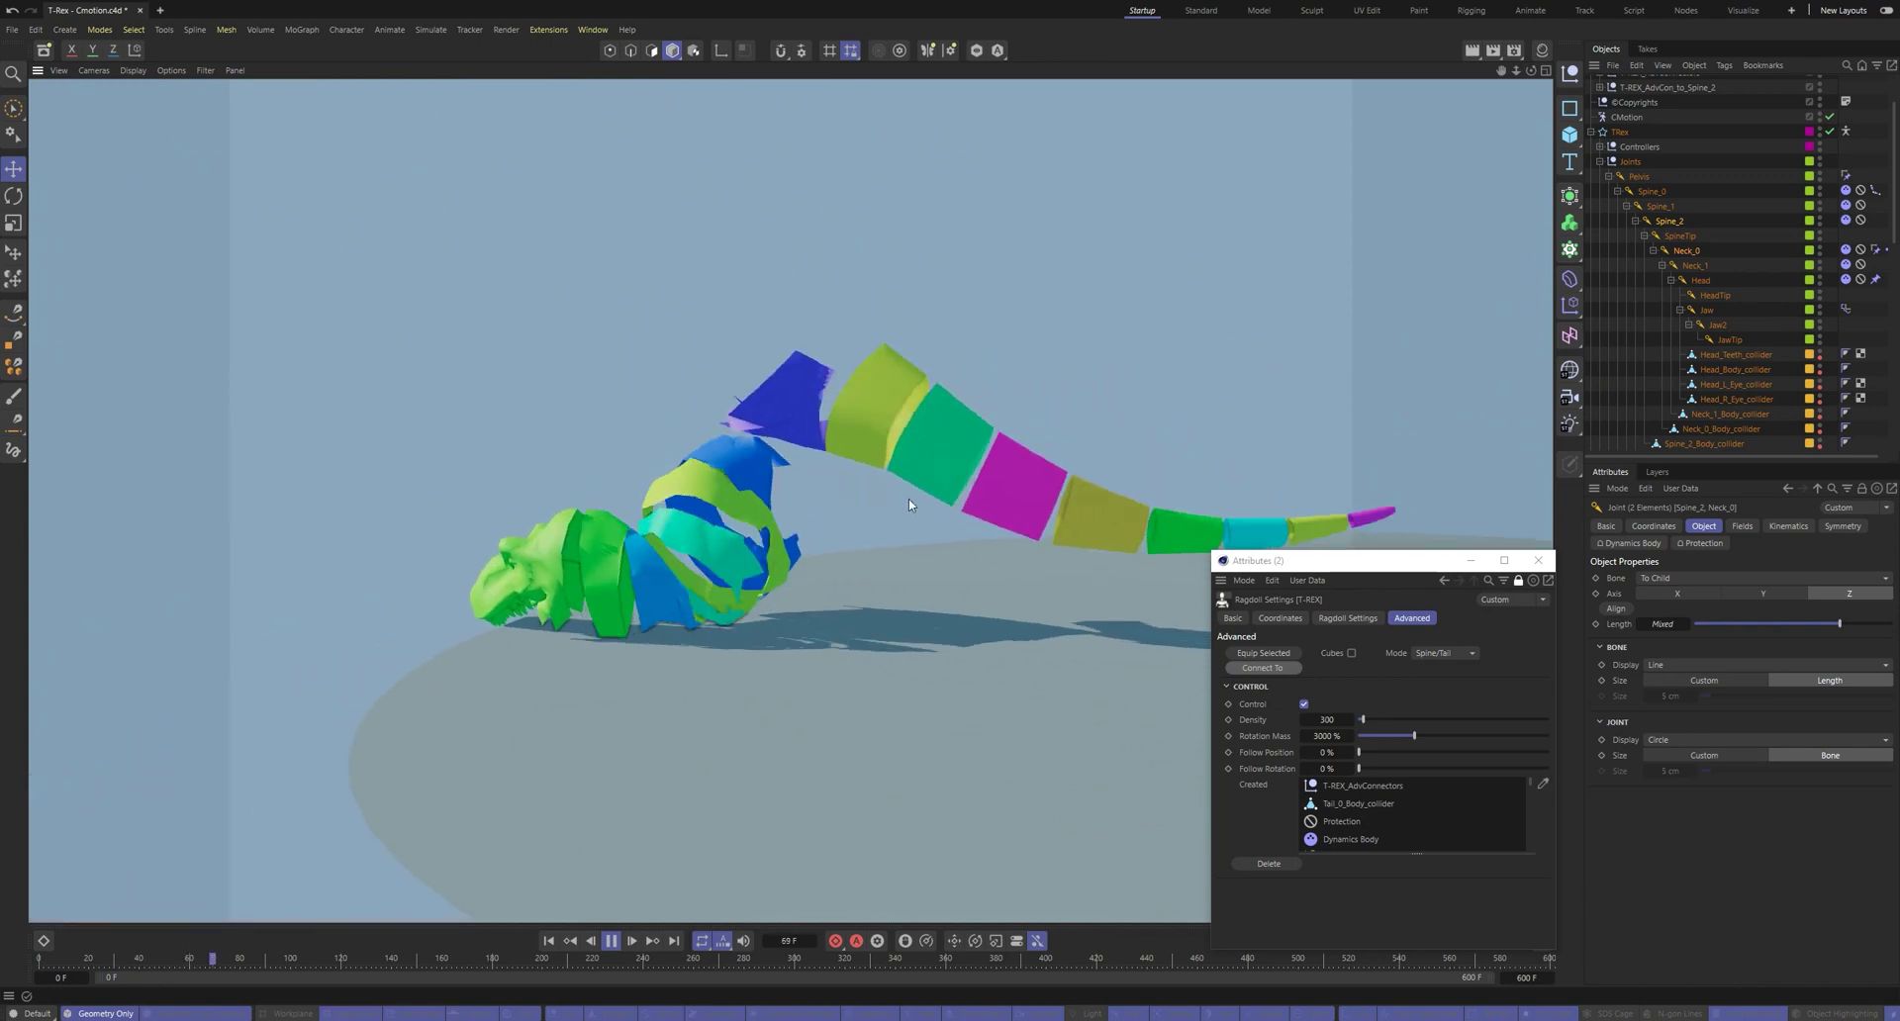
Add Spine_0 to the selected bones with 100 % position and rotation strength, and connect Spine_0 with Tail_0
key("shift+f")
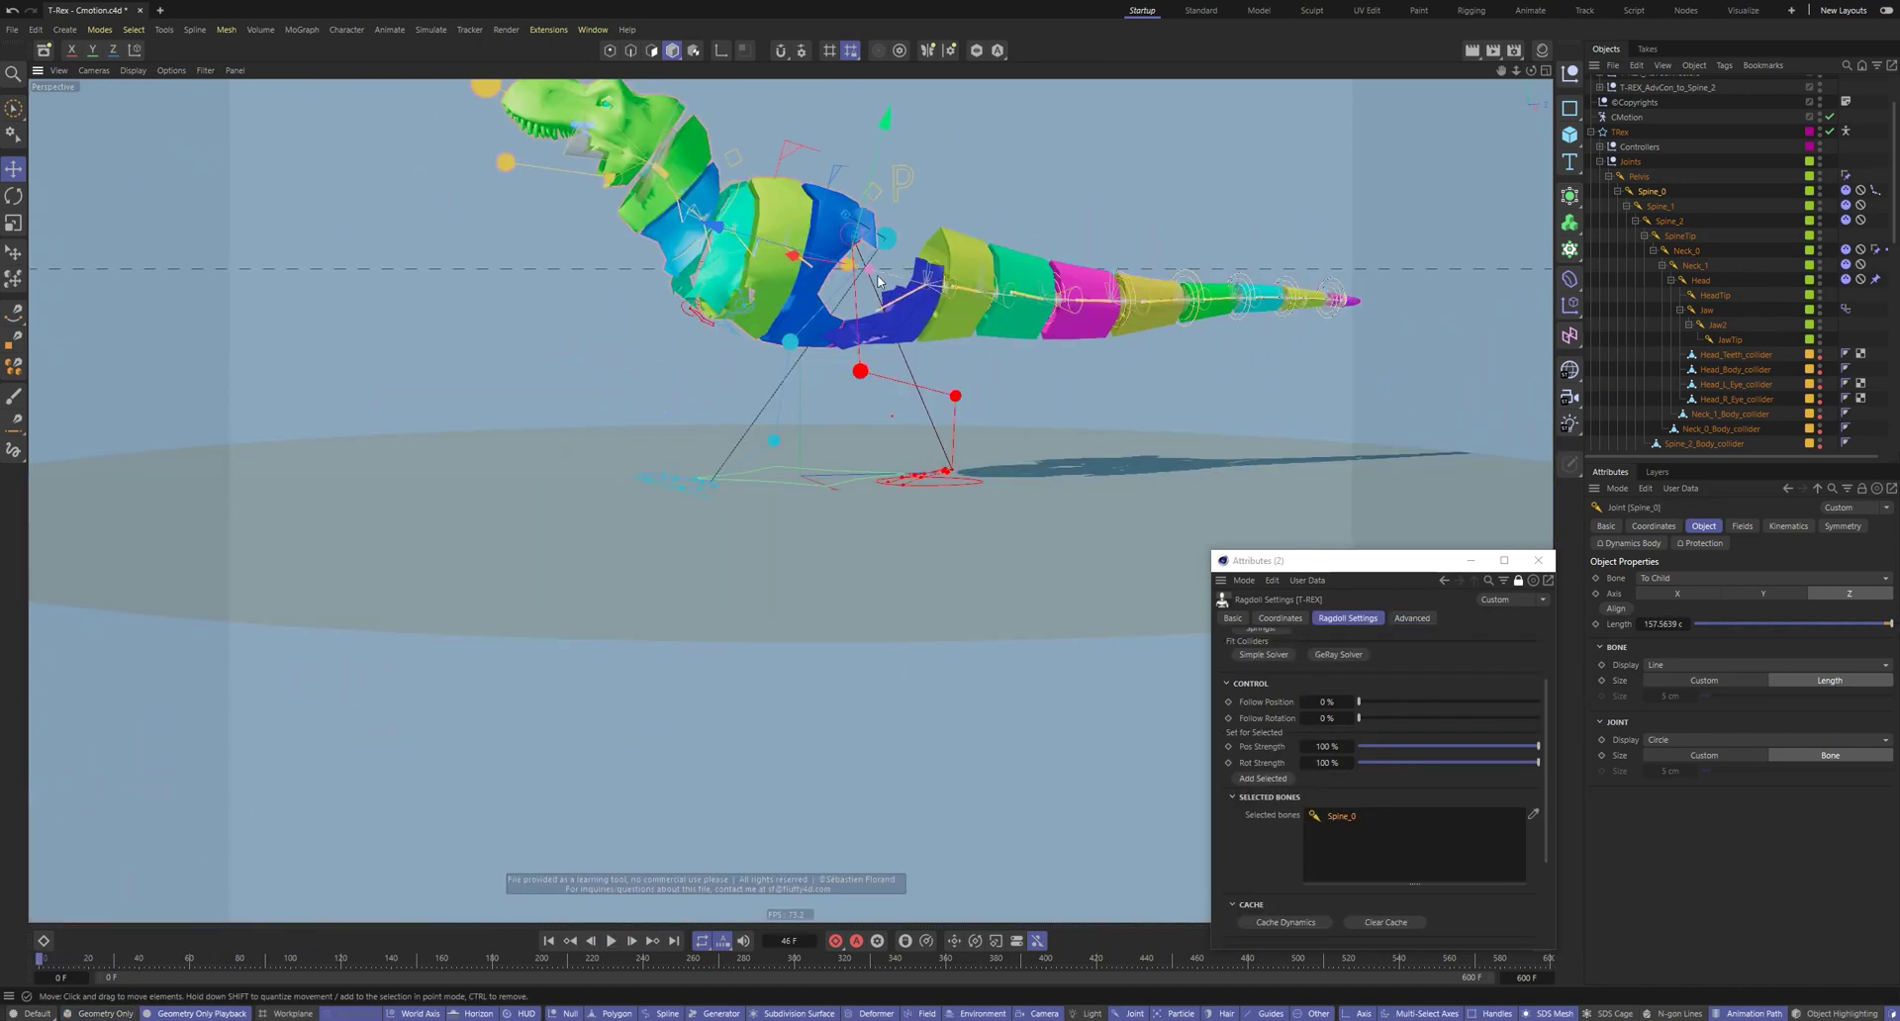
scroll(792, 282, "up", 4)
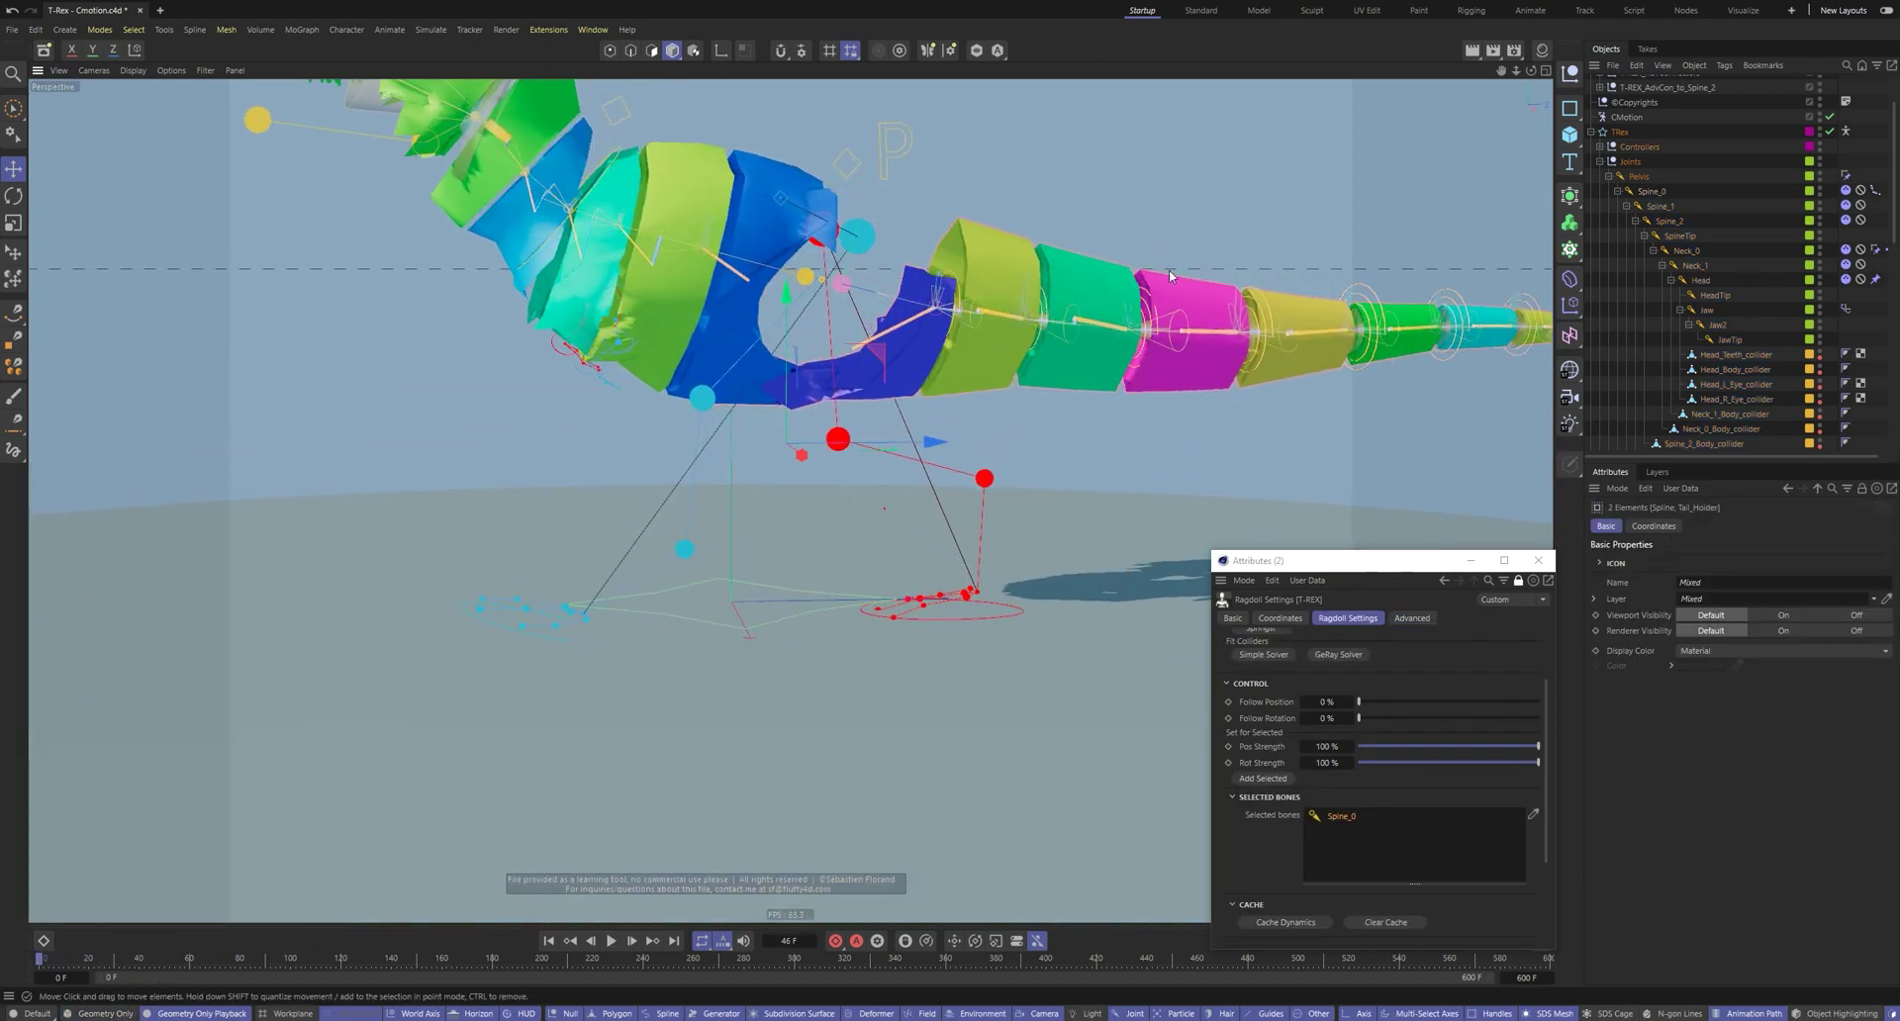
left_click(1676, 370)
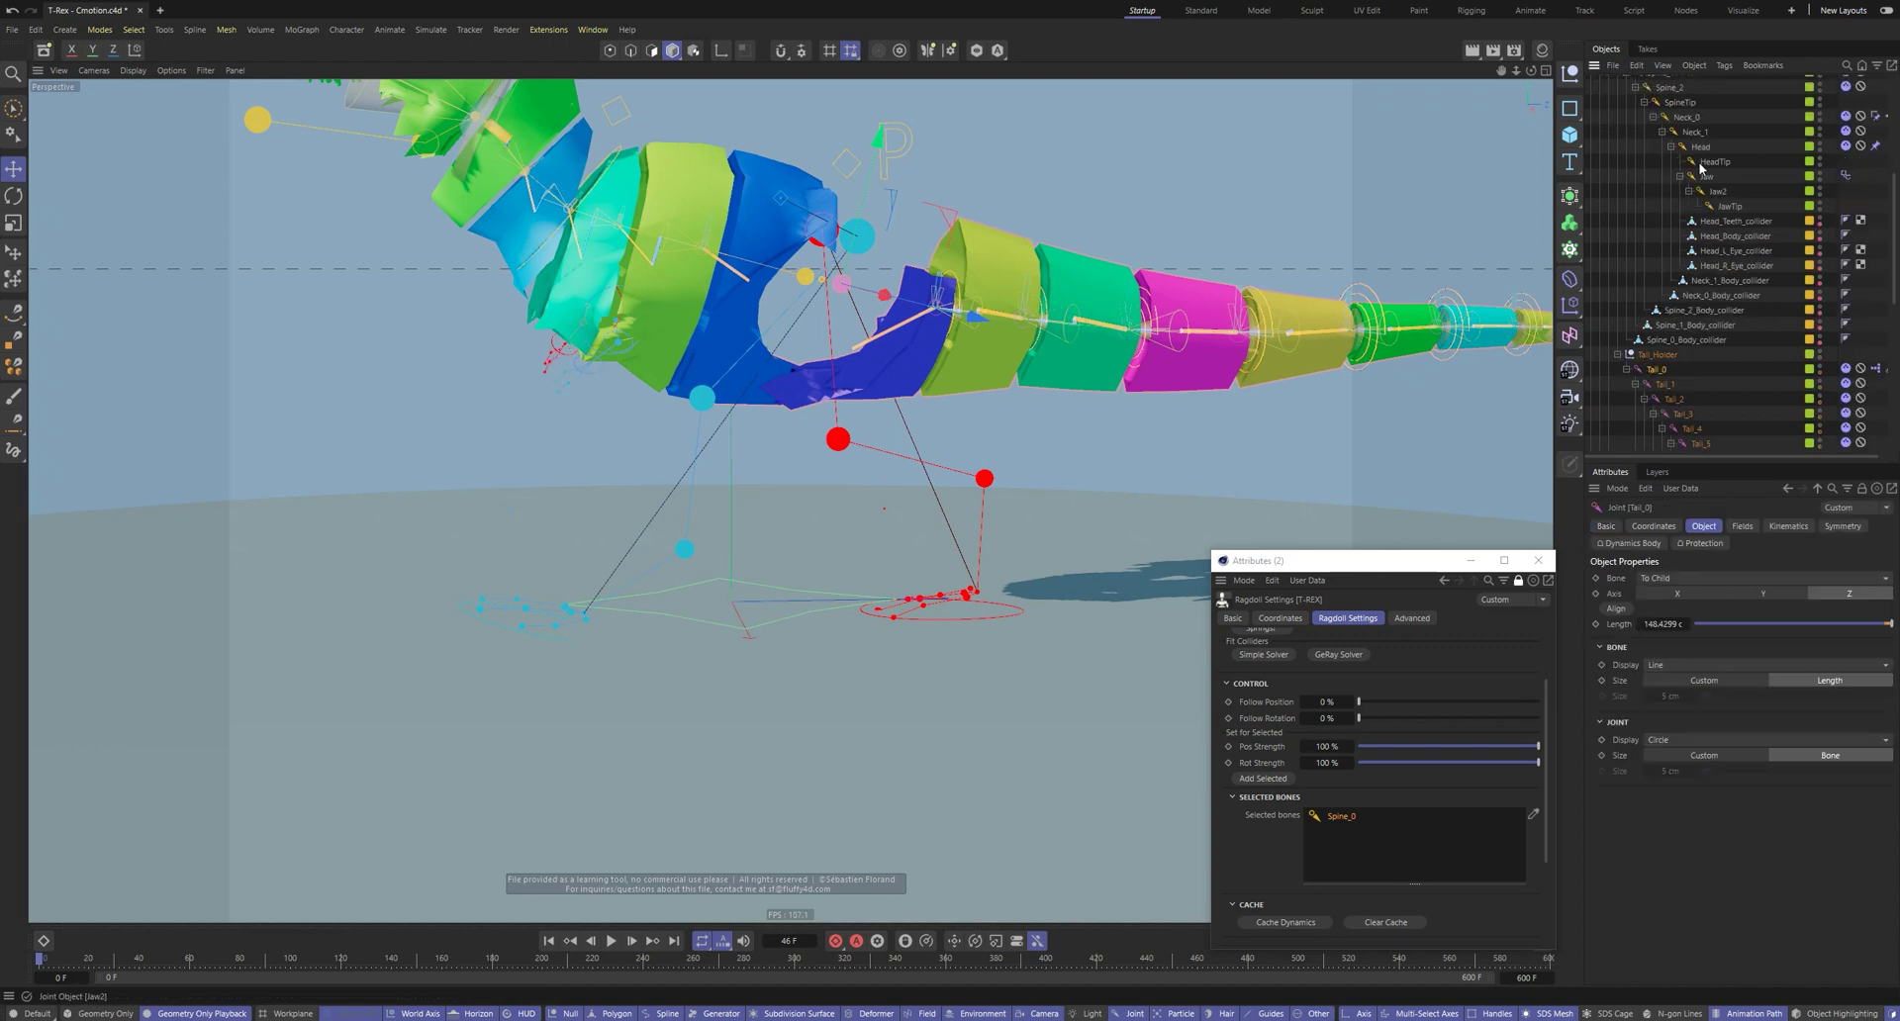
left_click(1413, 617)
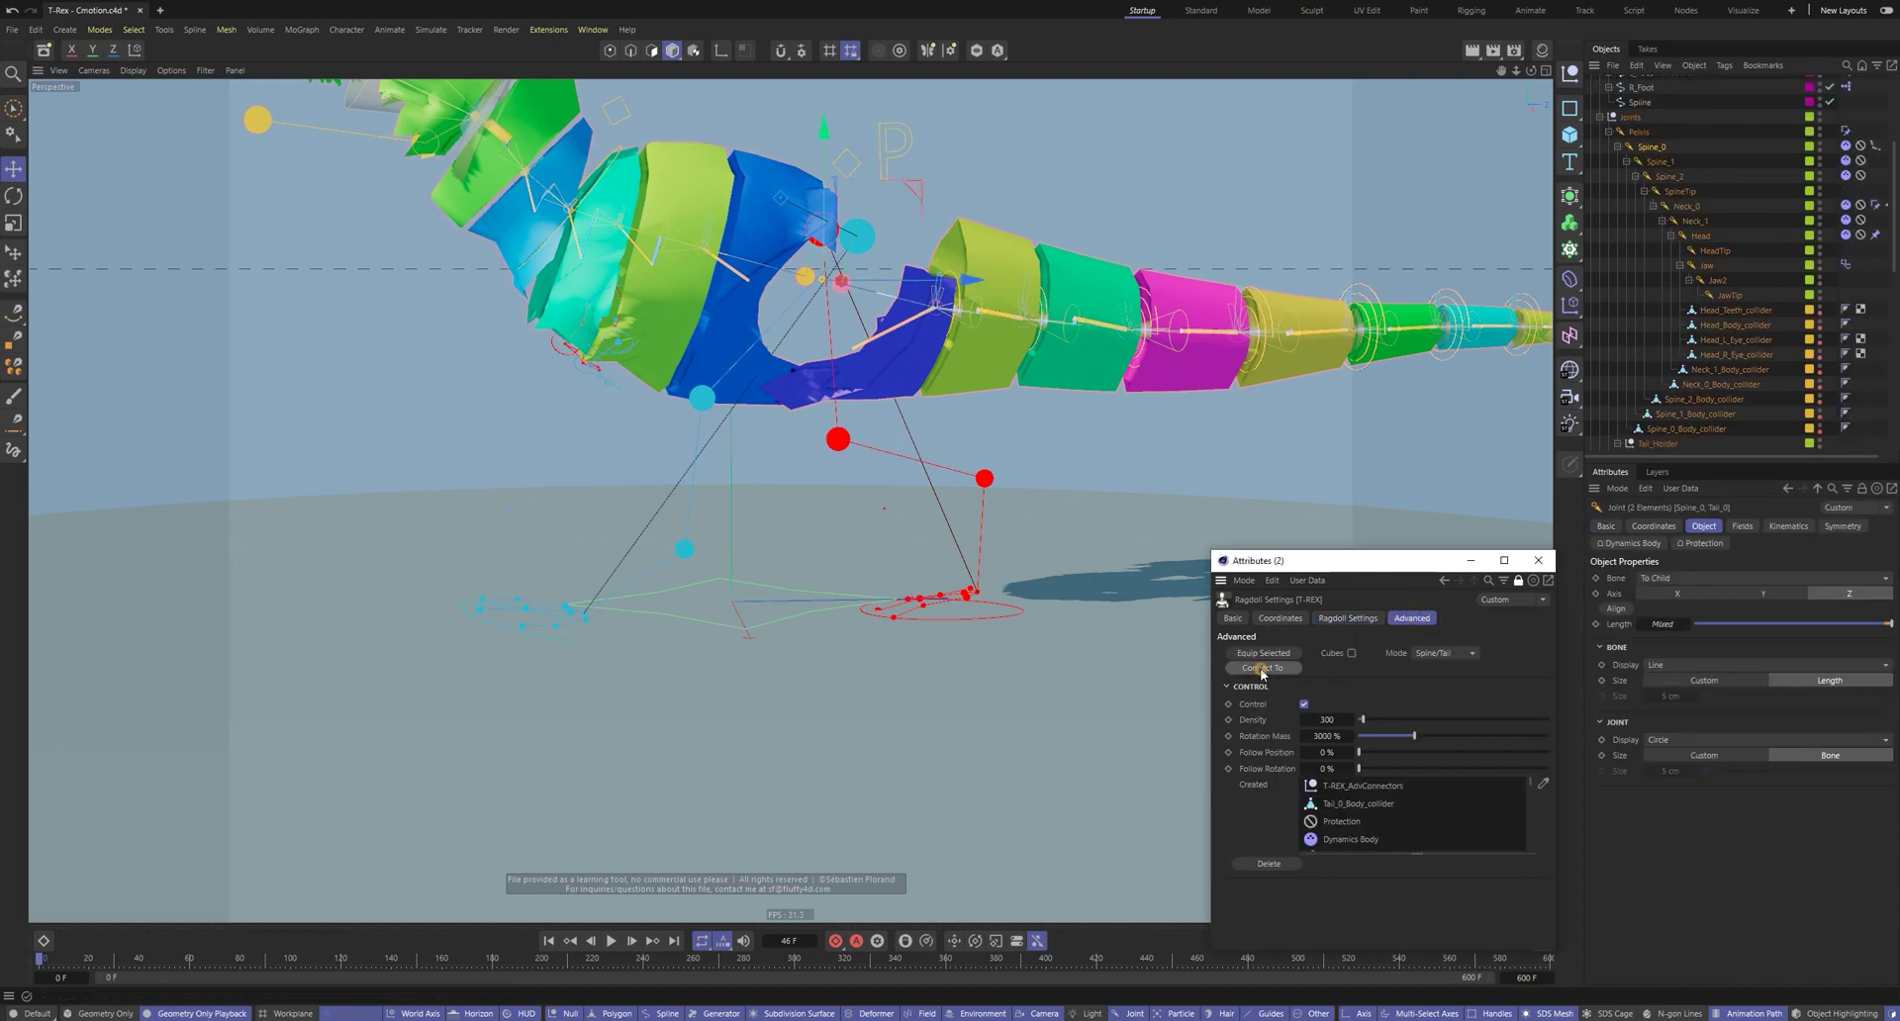
left_click_drag(831, 278, 962, 300, "alt")
Play the simulation and examine the connected spine and tail from several angles
key("F8")
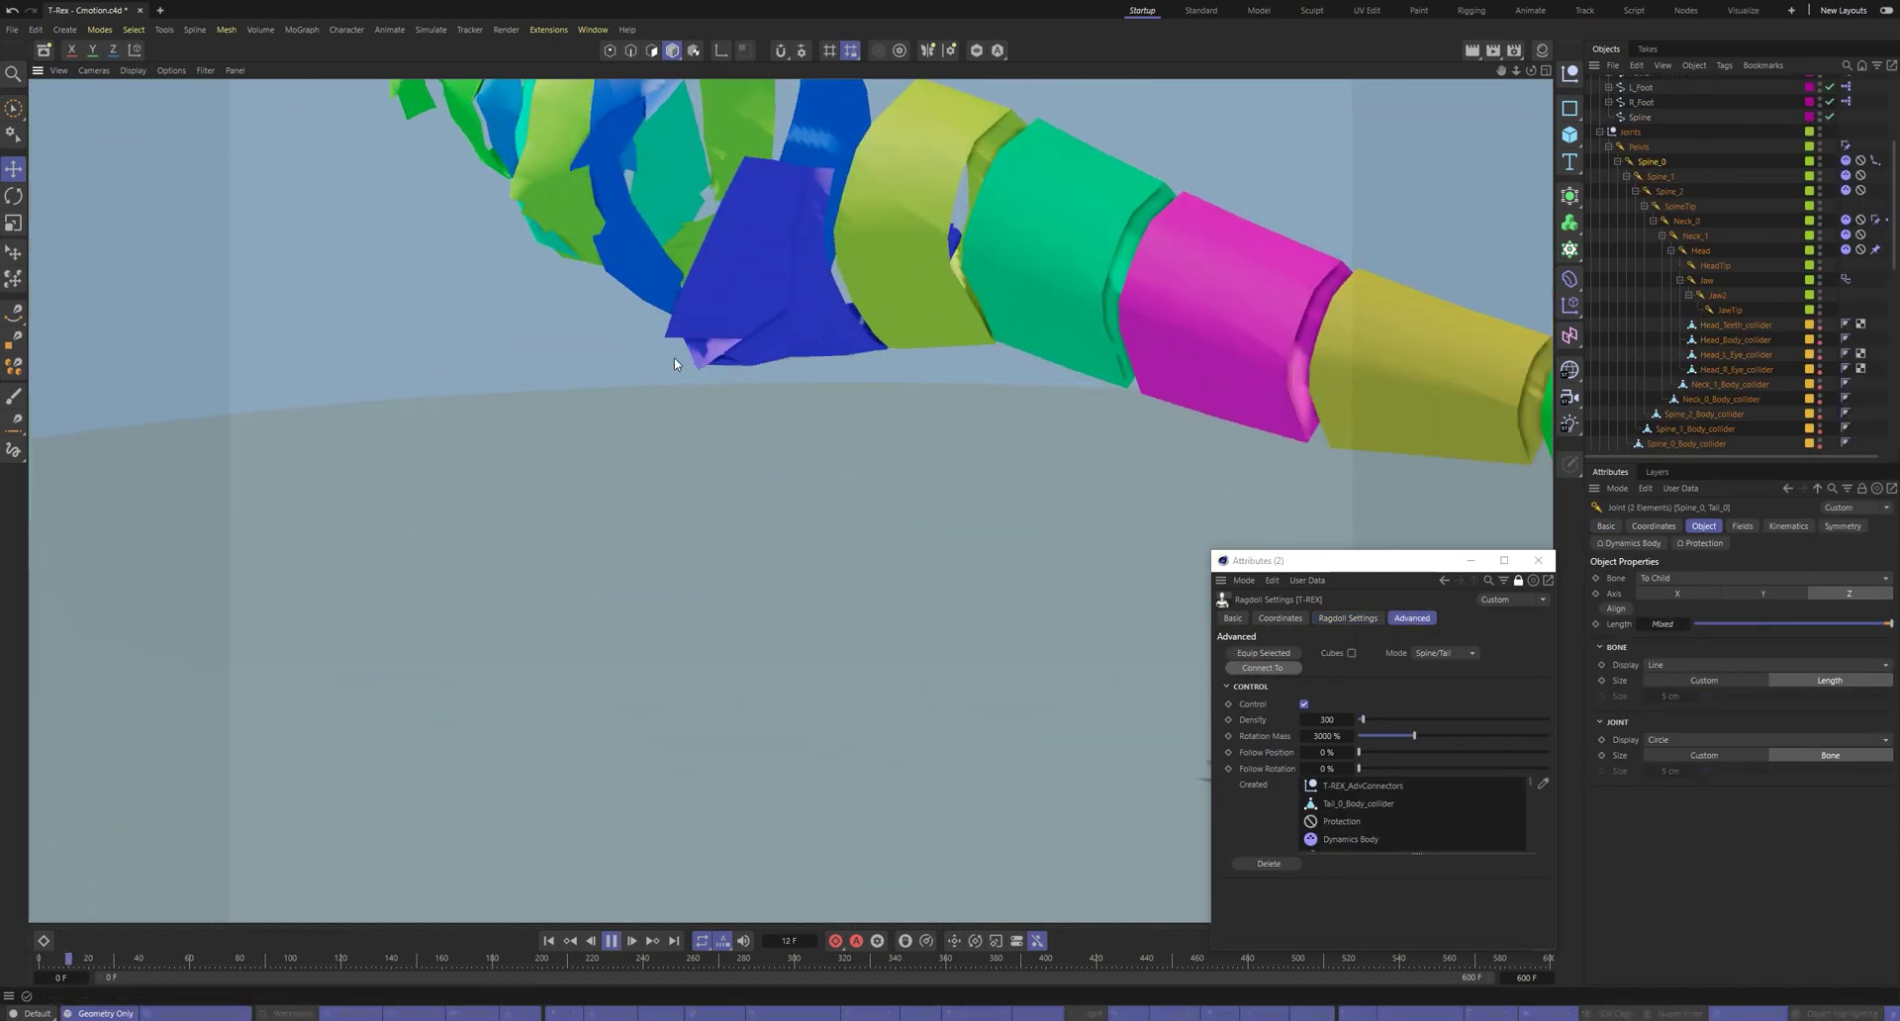
scroll(536, 343, "down", 5)
left_click_drag(535, 344, 1014, 442, "alt")
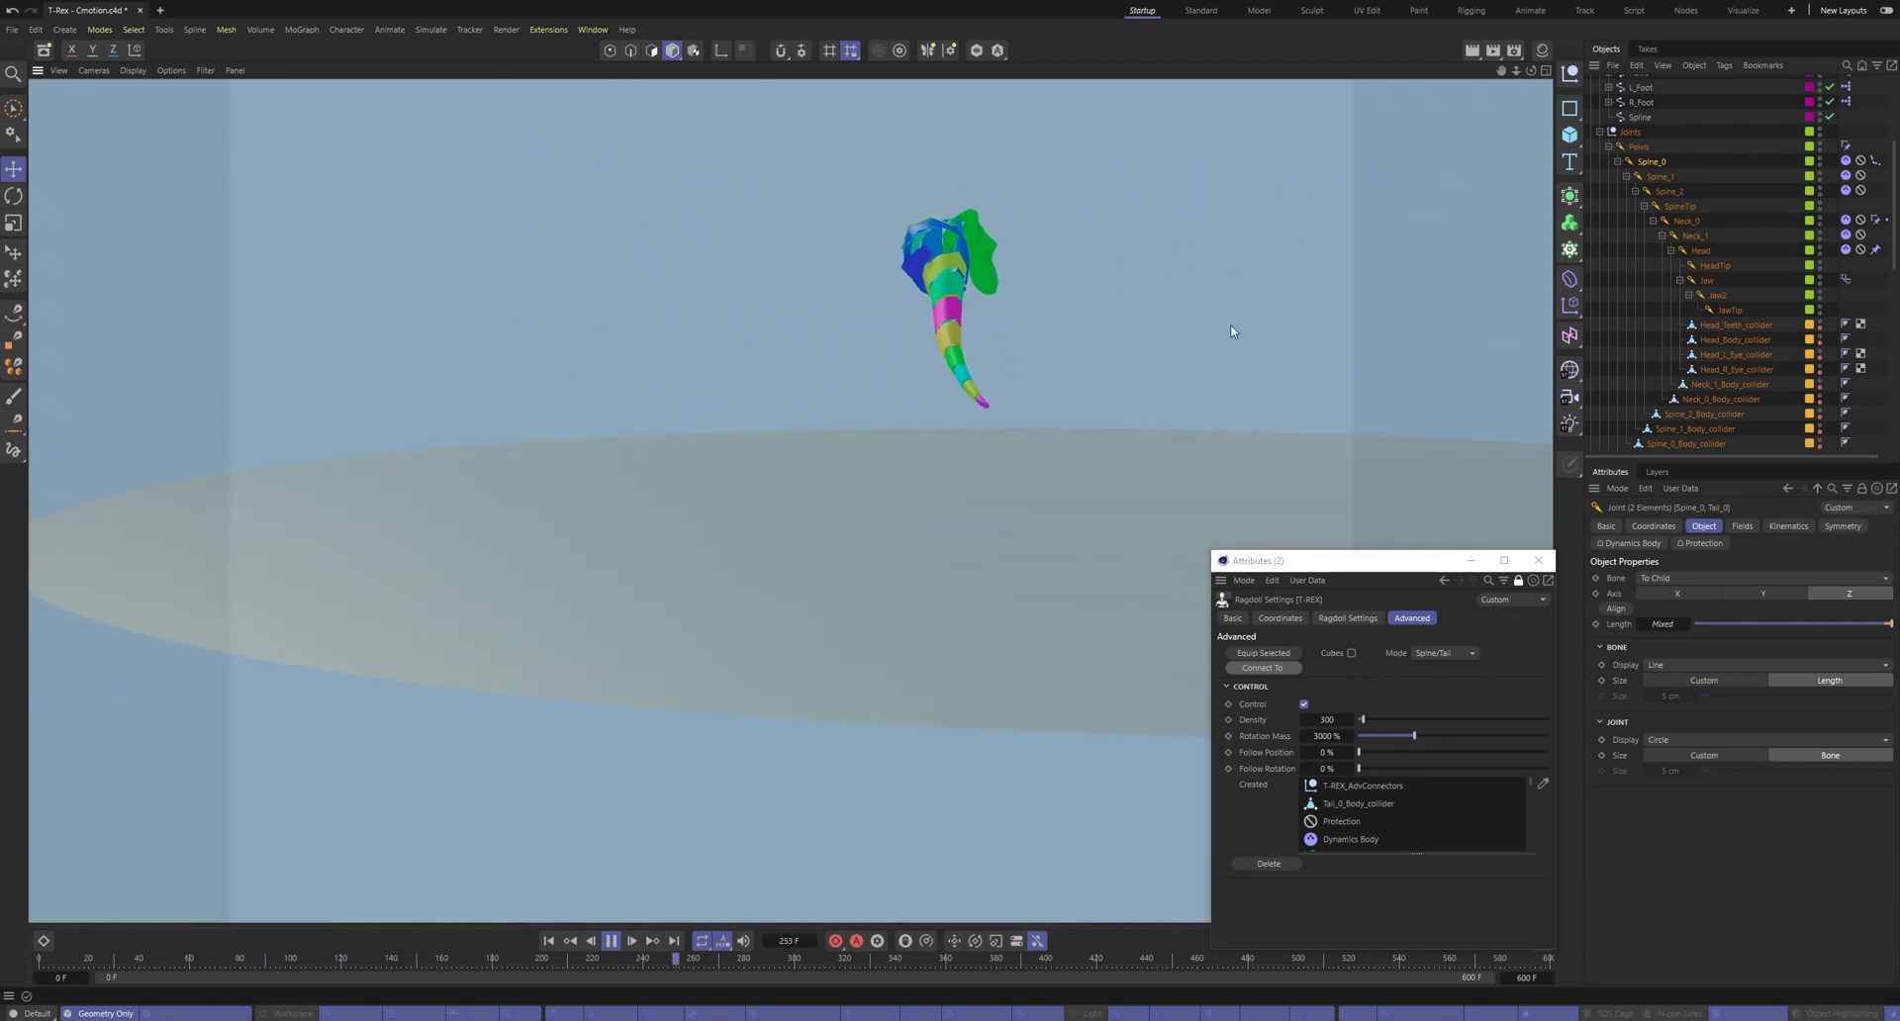
Replay the simulation from the start and reset Follow Position and Follow Rotation to 0 %
key("shift+f")
left_click_drag(1064, 252, 1390, 759, "alt")
key("shift+f")
left_click_drag(926, 625, 1188, 505, "alt")
right_click(1350, 752)
right_click(1350, 768)
left_click(1360, 753)
left_click(1361, 768)
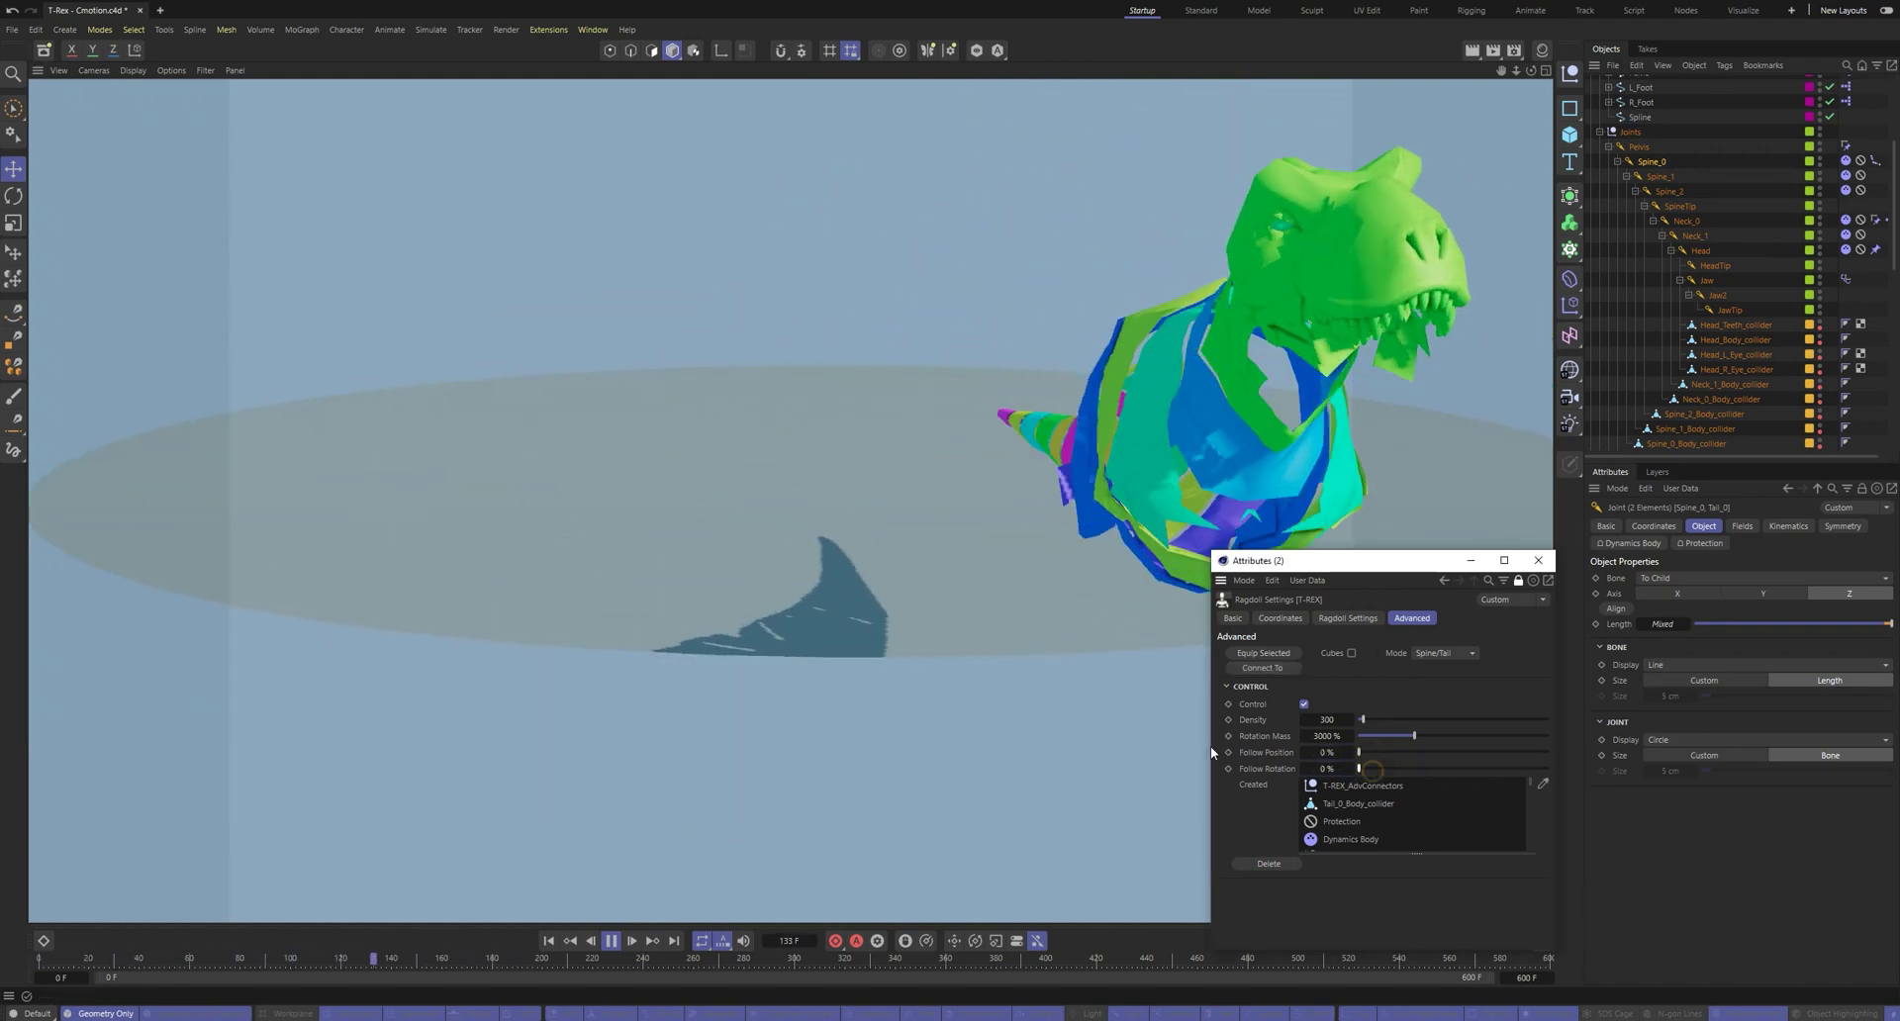
Replay the simulation from new angles and bring Follow Rotation back to 0 % during playback
key("shift+f")
left_click_drag(1206, 738, 1178, 602, "alt")
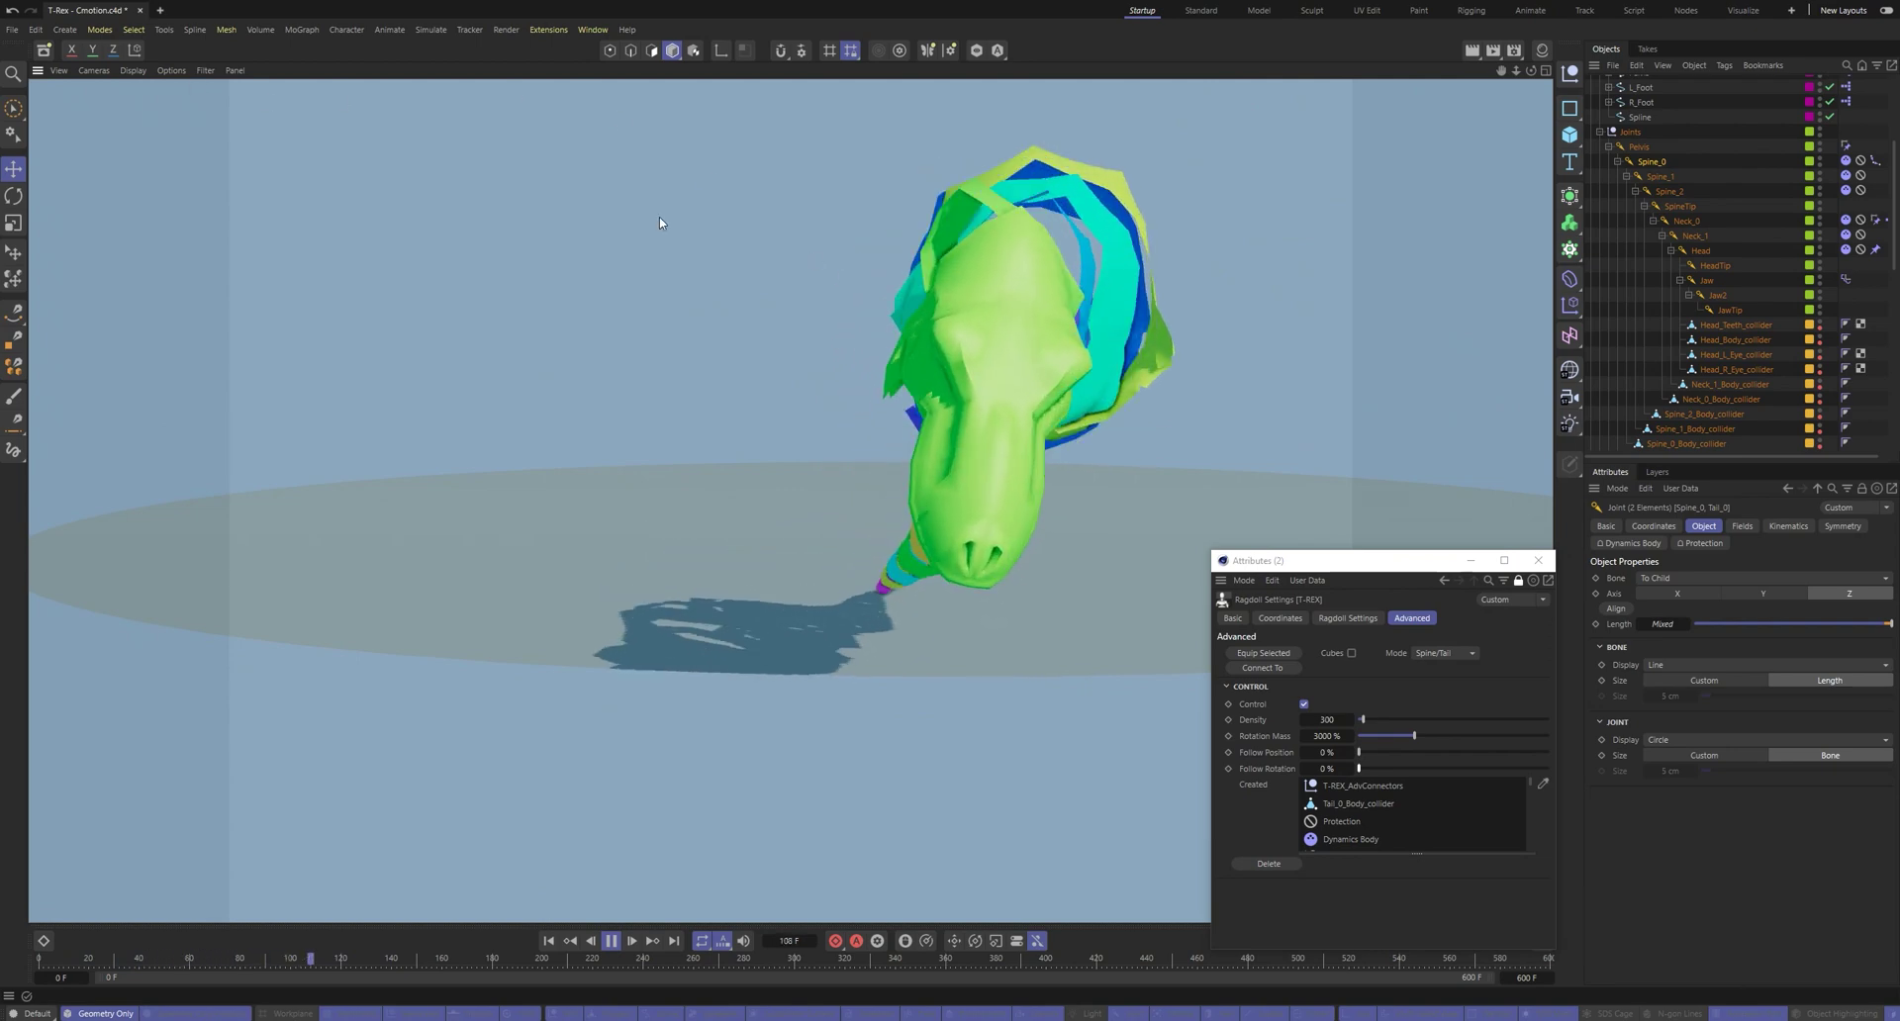
left_click_drag(864, 326, 1401, 821, "alt")
key("shift+f")
left_click_drag(1474, 768, 1354, 769)
scroll(819, 503, "down", 1)
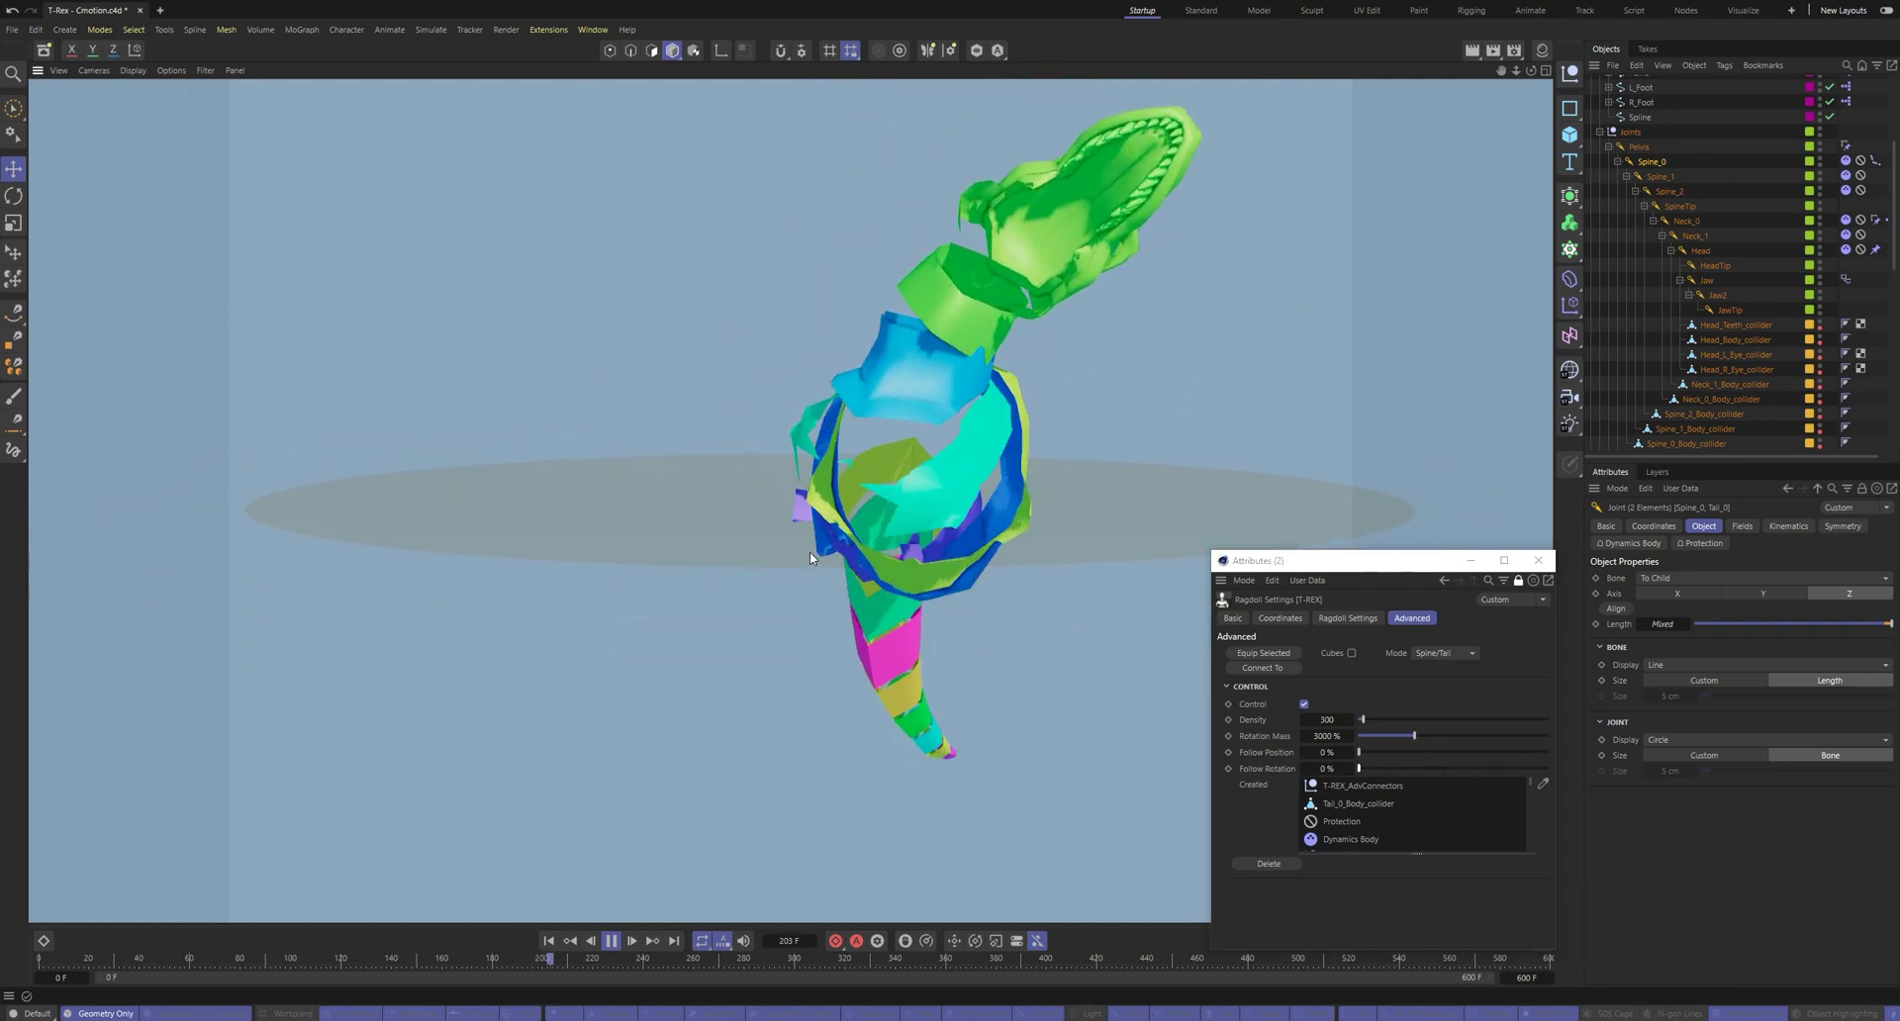
Set Follow Position to 54 % and Follow Rotation to 62 % for joints Tail_1 to Tail_9, replaying in the back view
key("shift+f")
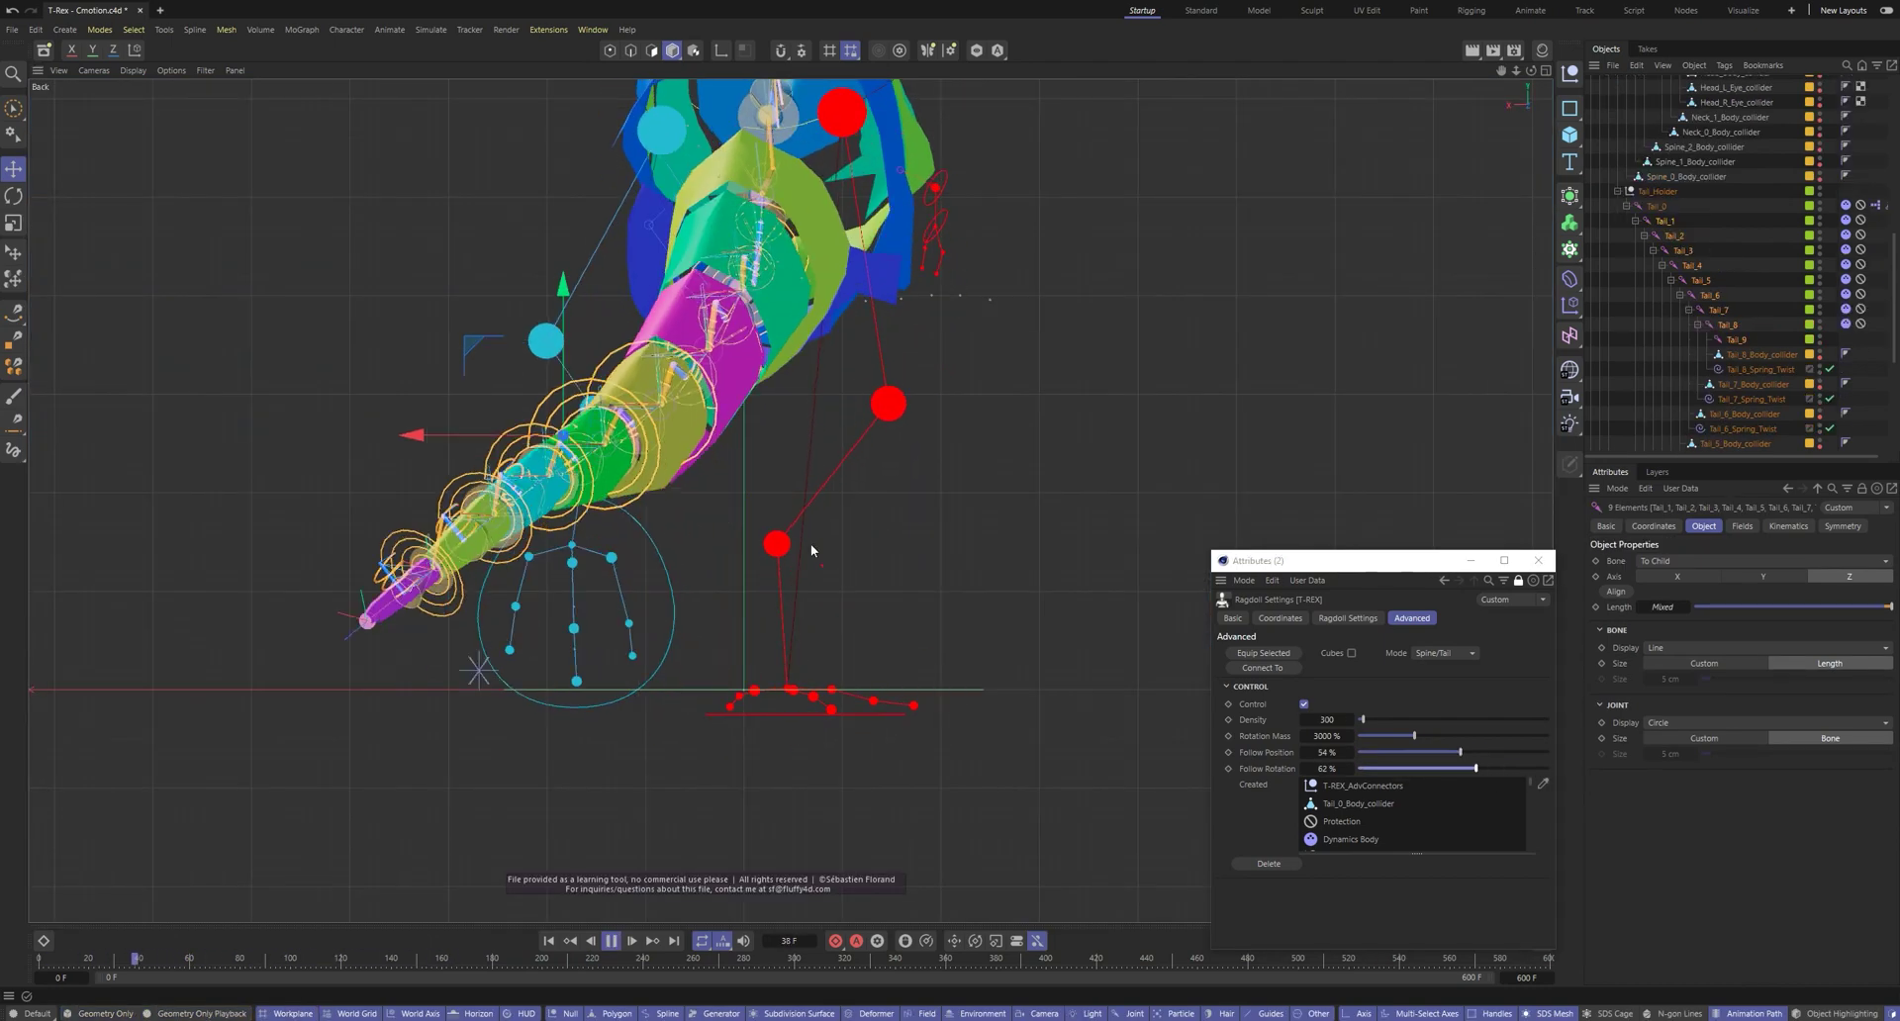
scroll(811, 543, "down", 7)
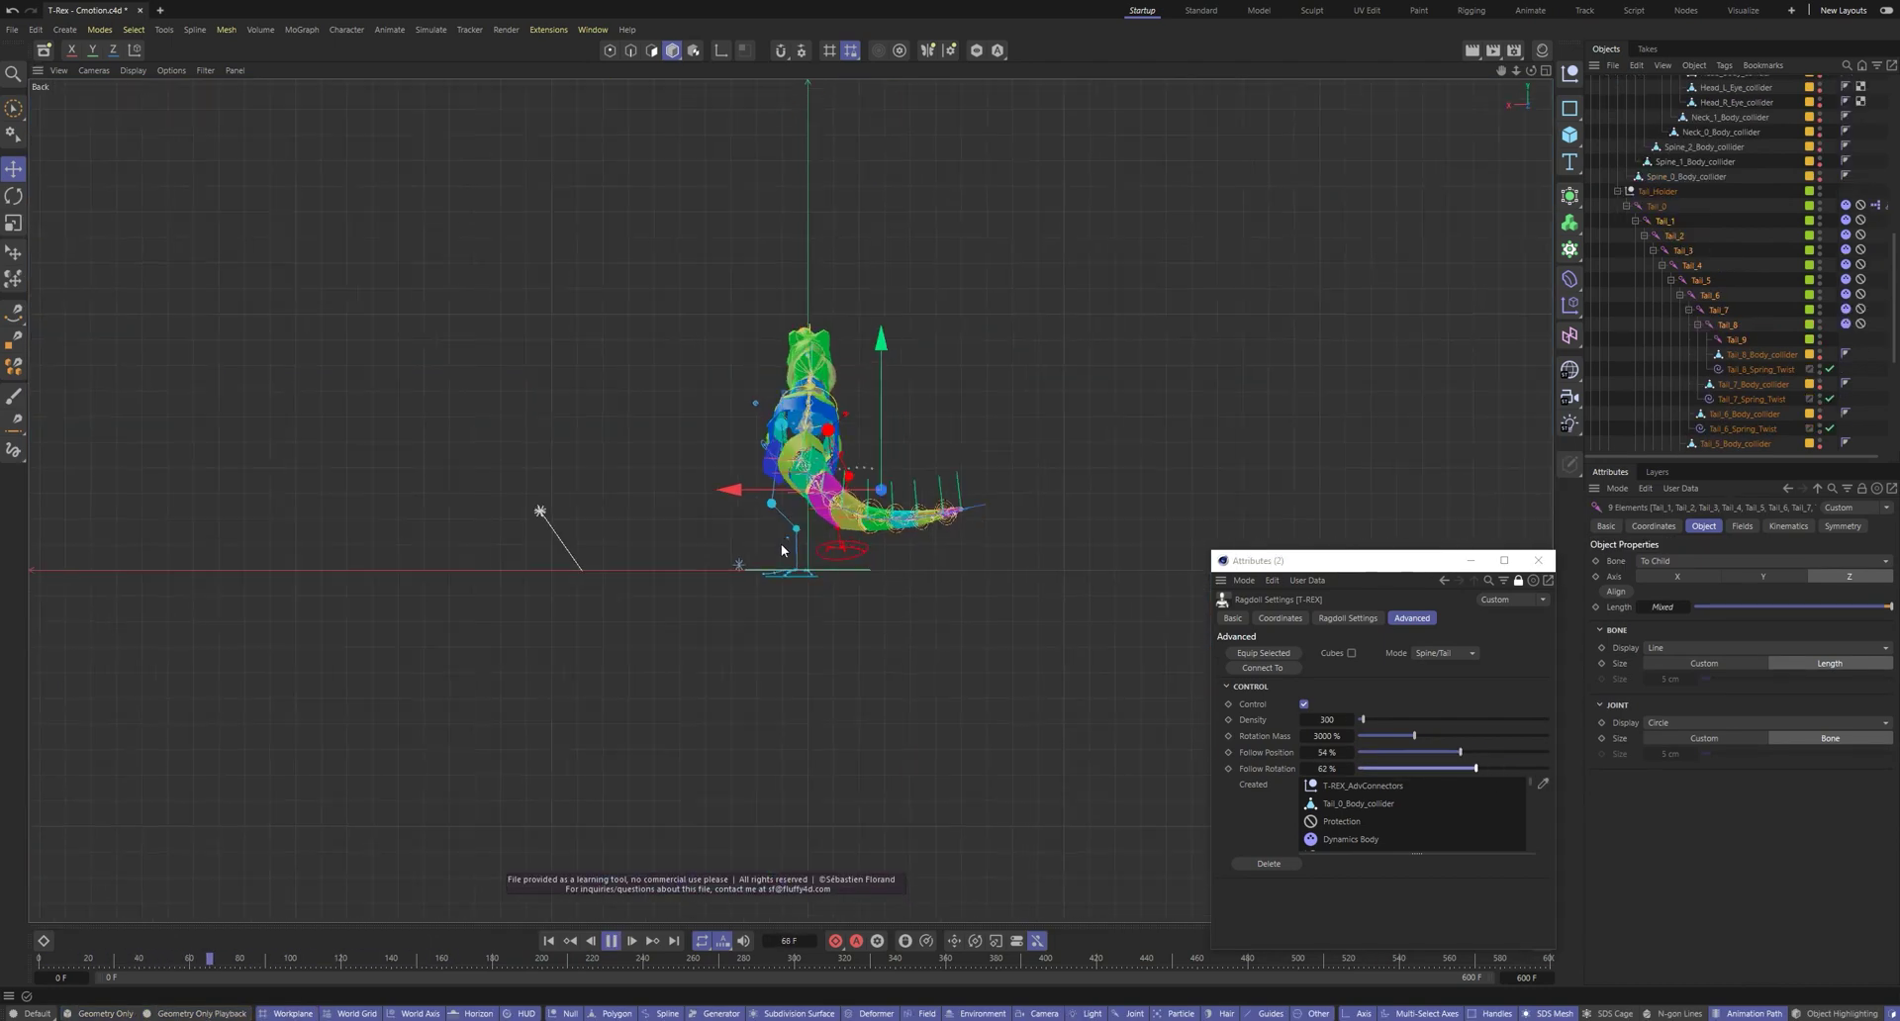
scroll(796, 505, "up", 5)
left_click(105, 1014)
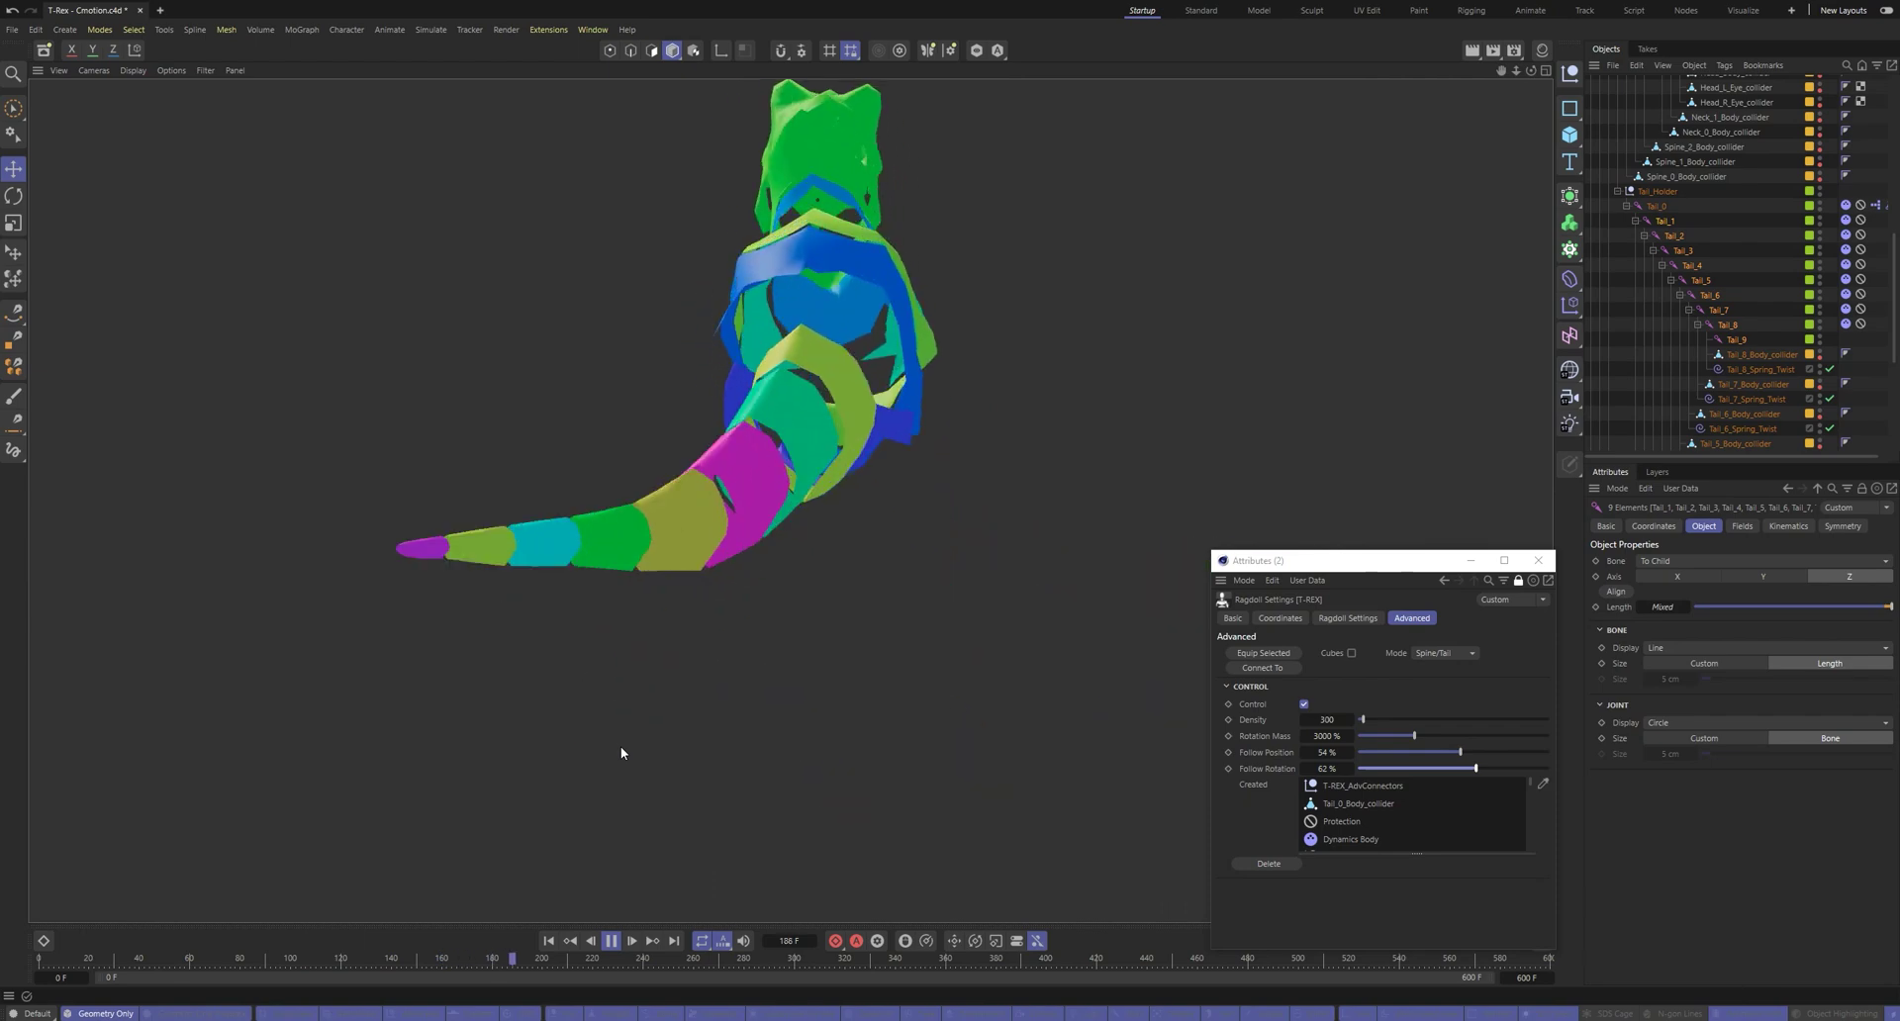
scroll(621, 746, "down", 7)
key("F8")
scroll(653, 425, "up", 5)
key("shift+f")
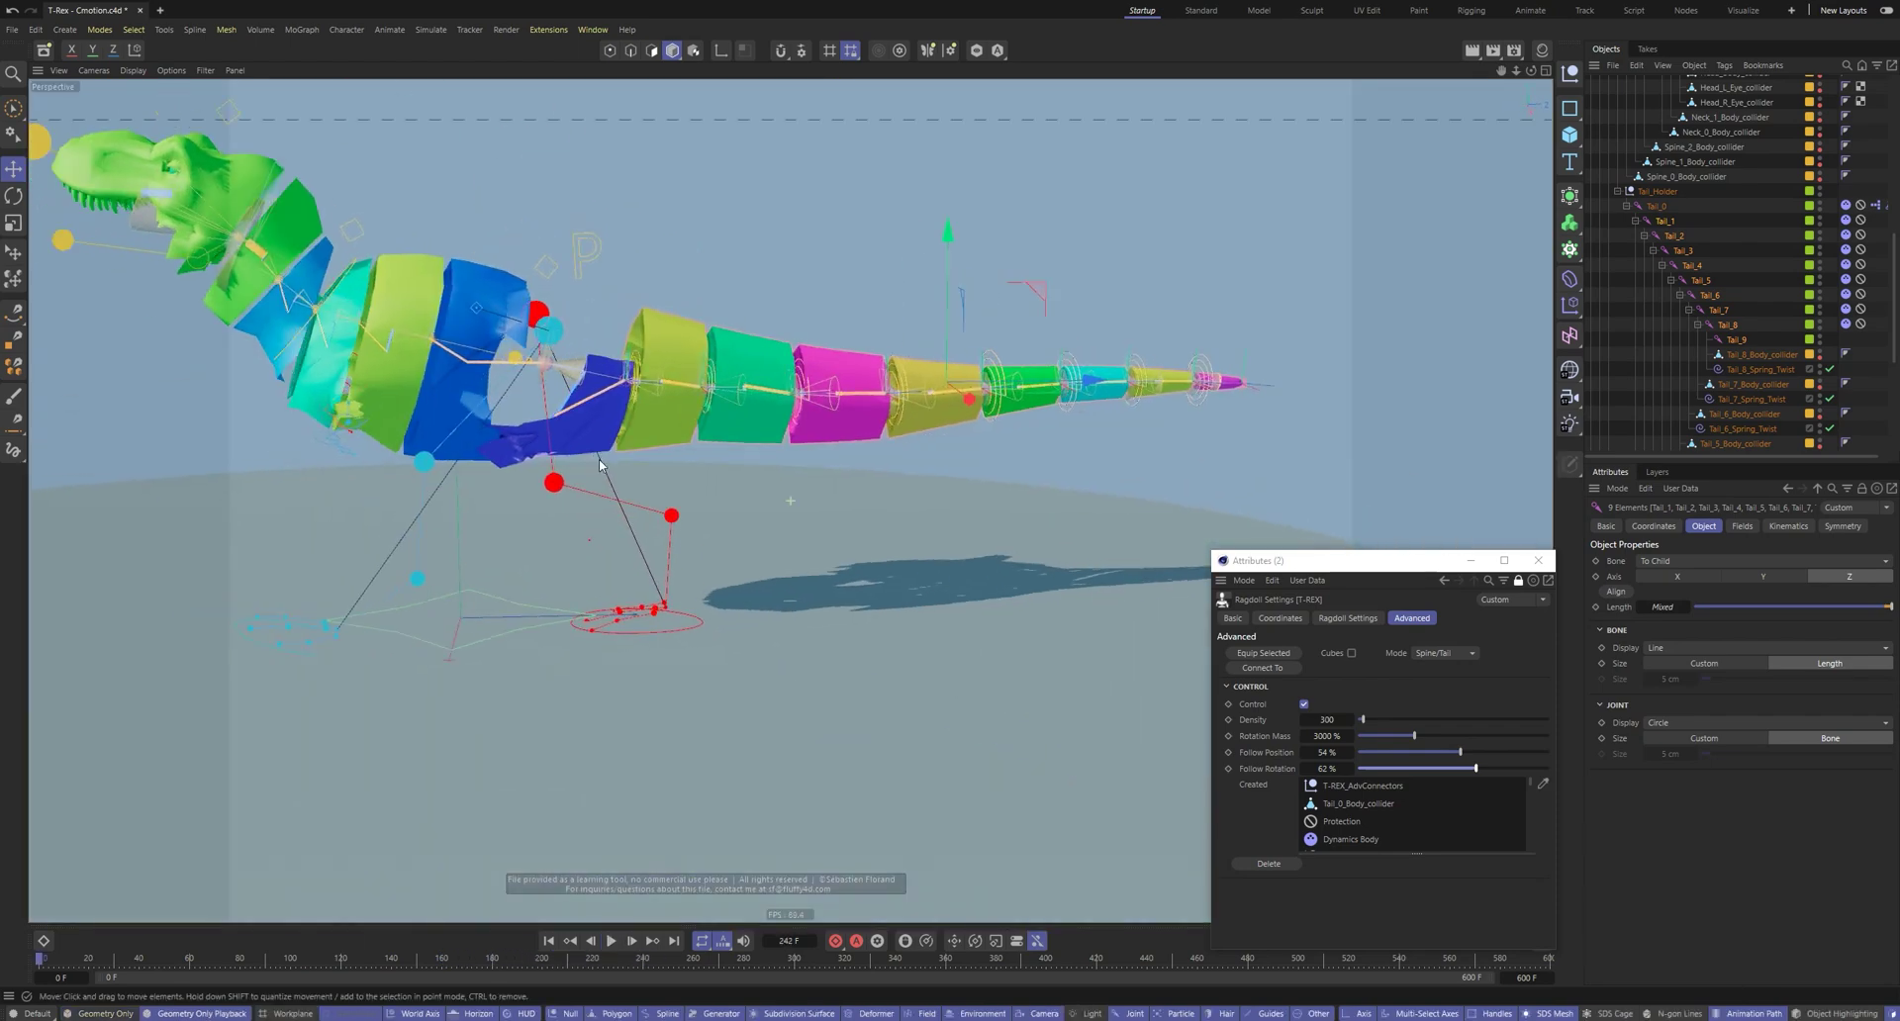
Equip the left leg chain from L_Leg to L_Toes with body colliders, dynamics and connectors
right_click_drag(598, 465, 623, 465, "alt")
left_click_drag(598, 466, 623, 494, "alt")
left_click(584, 500)
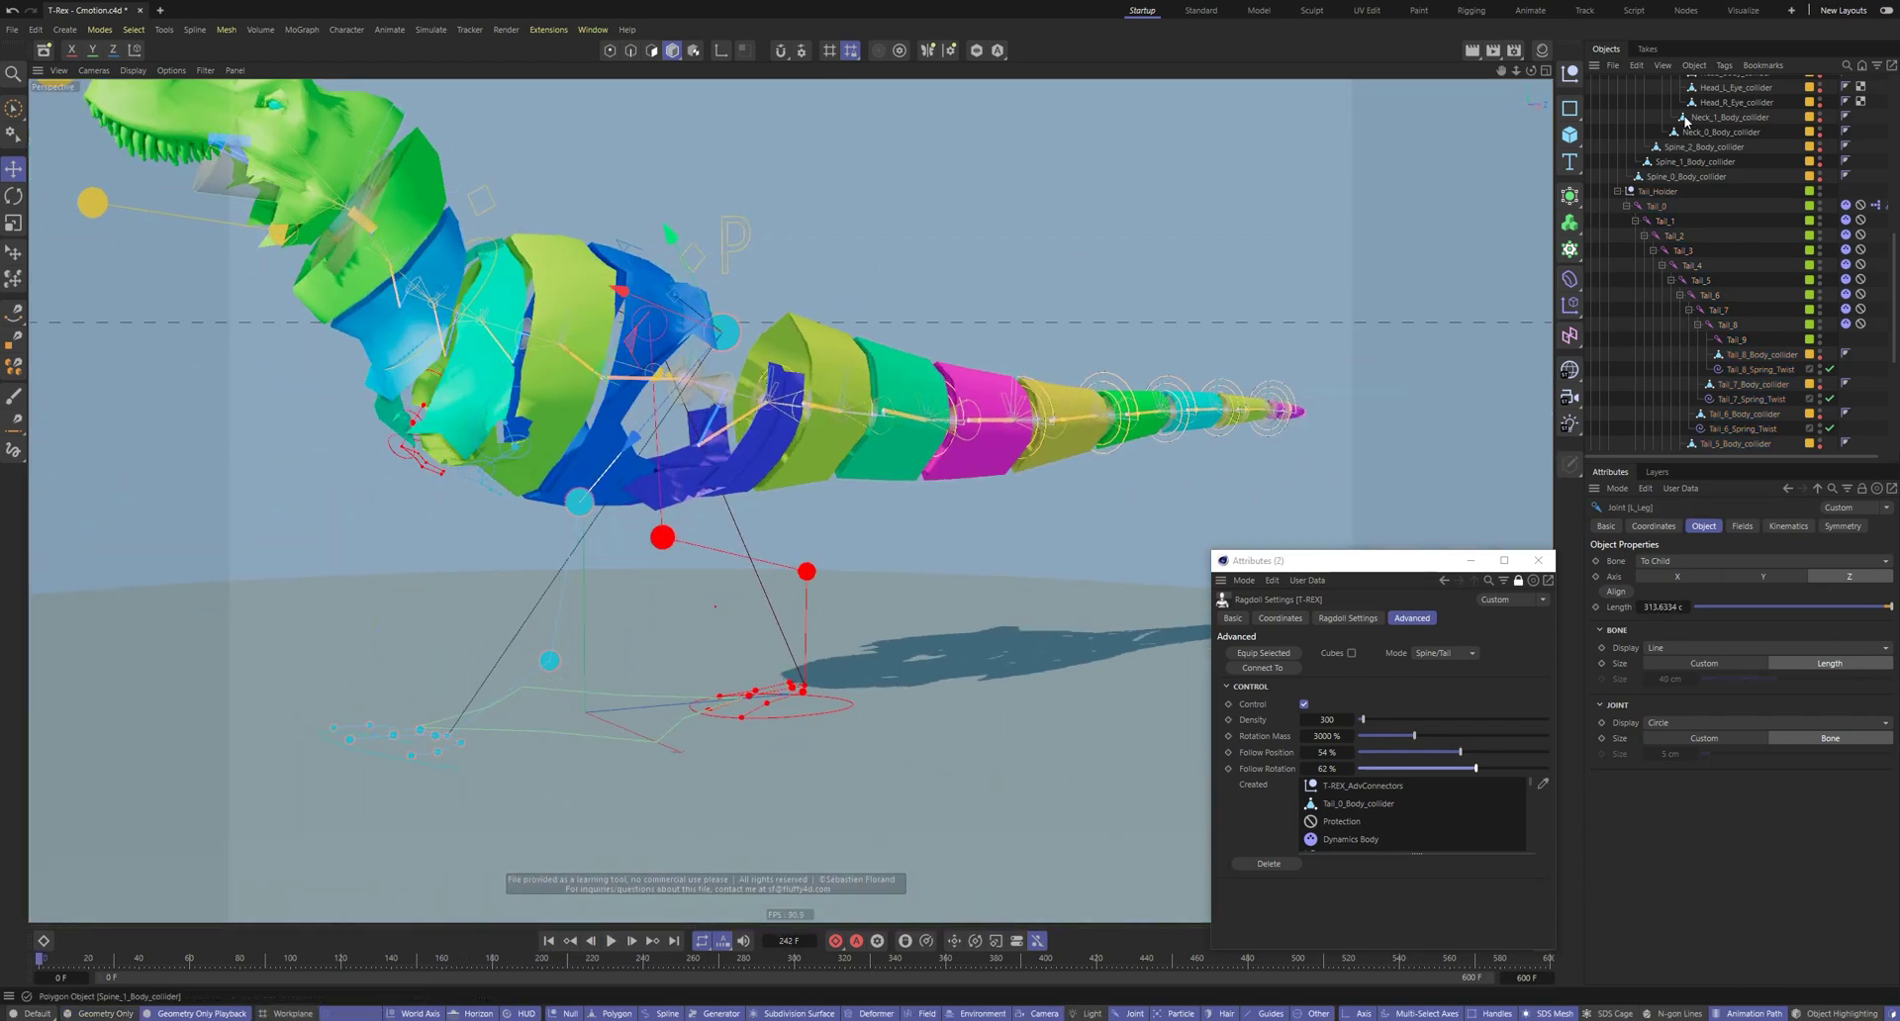
scroll(1712, 188, "down", 5)
left_click(1617, 355)
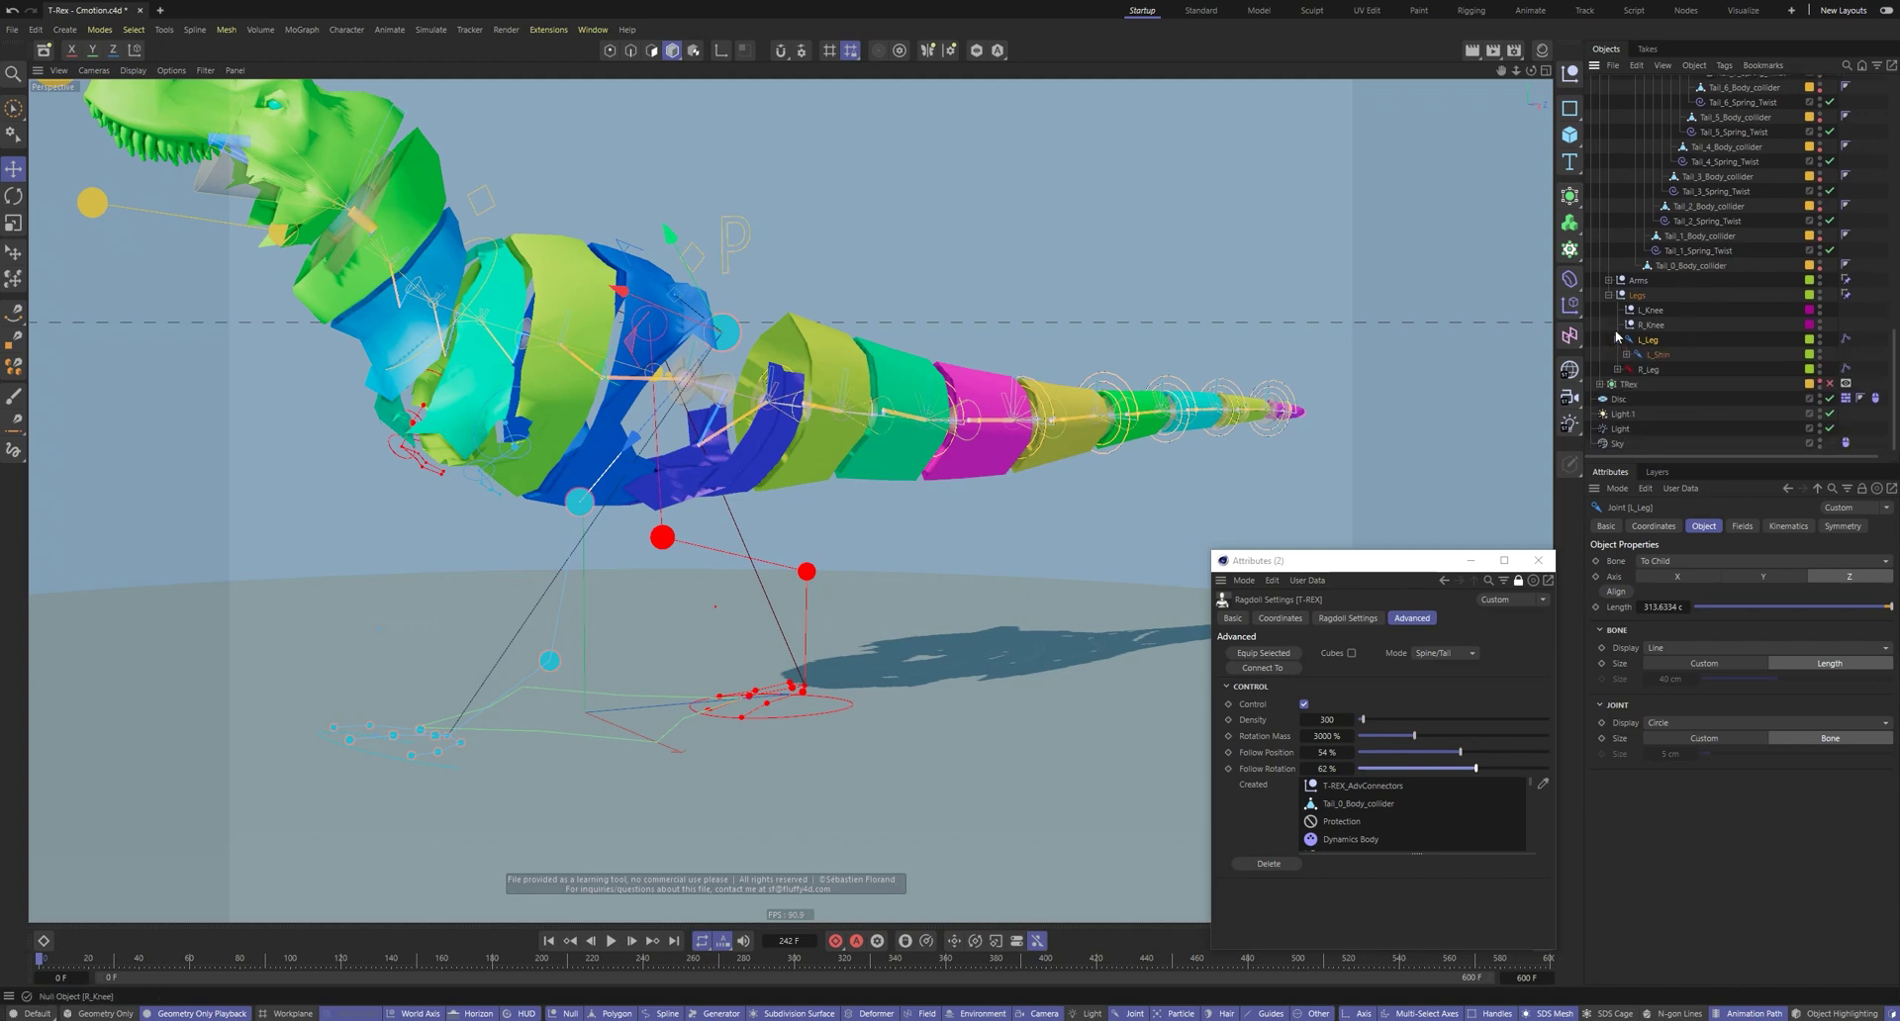
scroll(1663, 327, "down", 4)
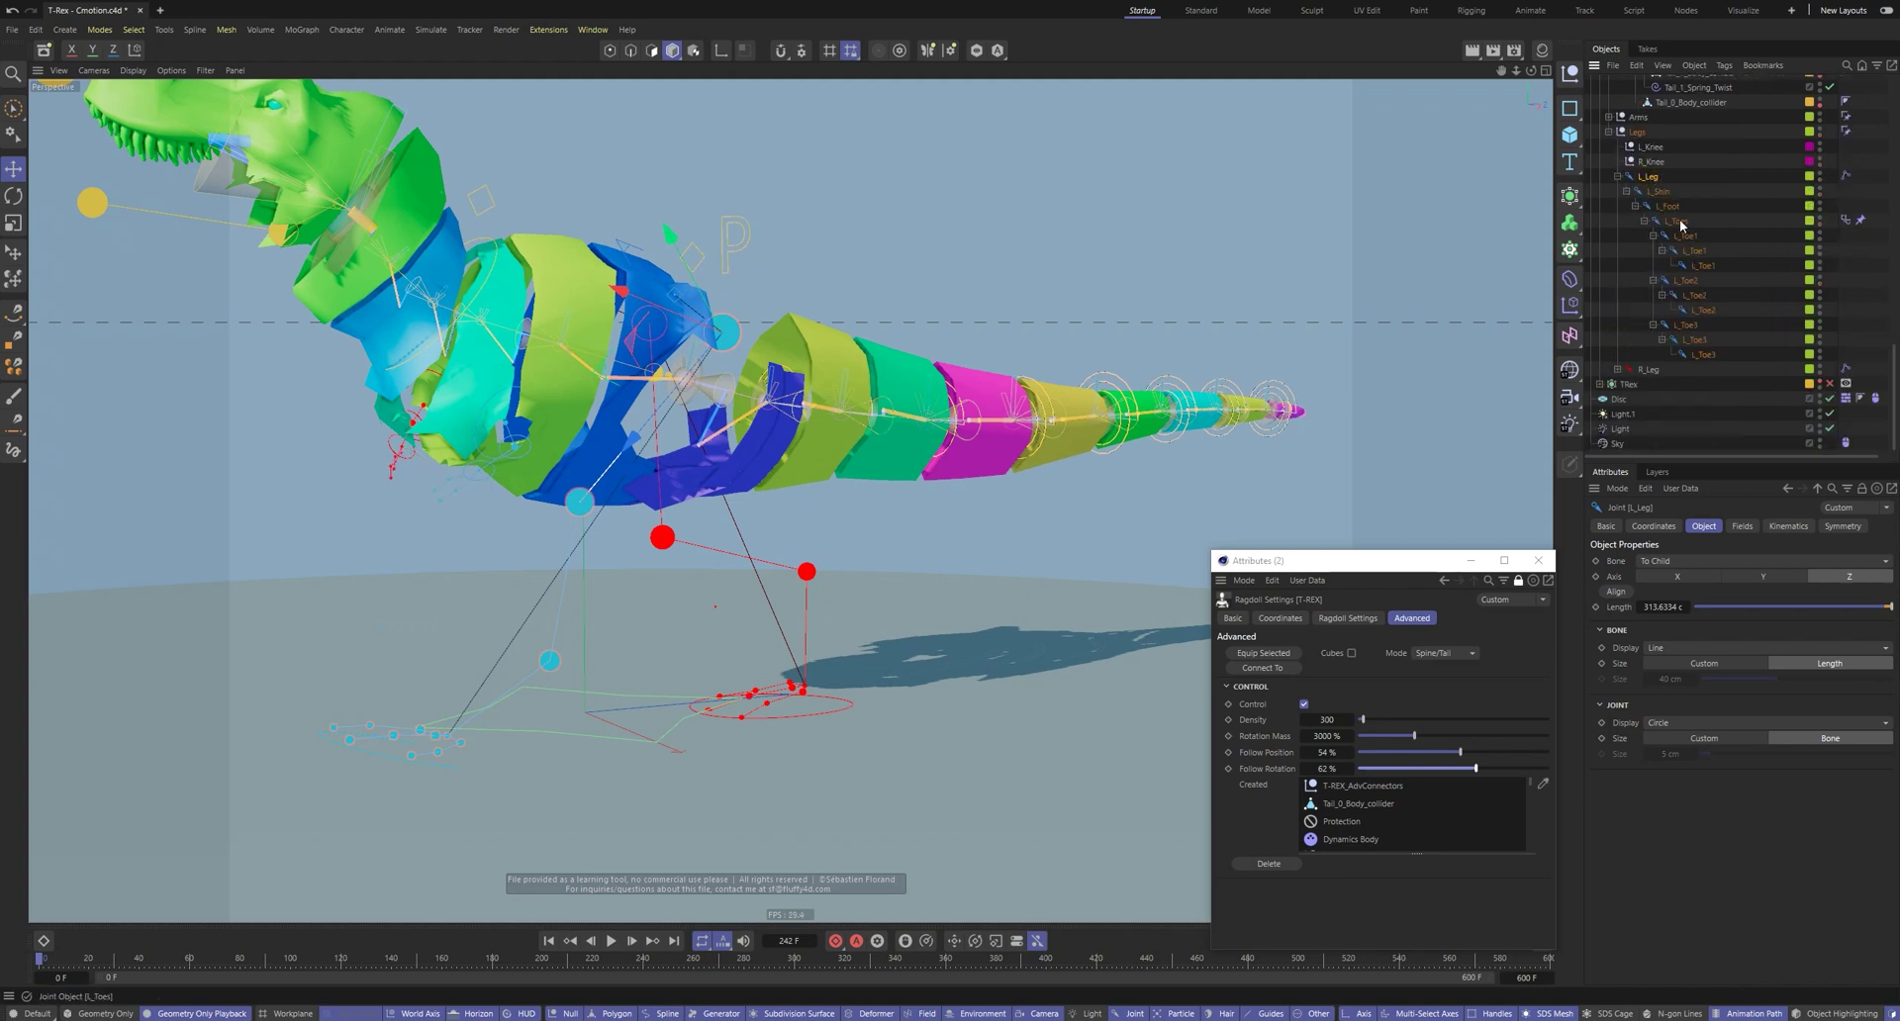
left_click(1645, 222)
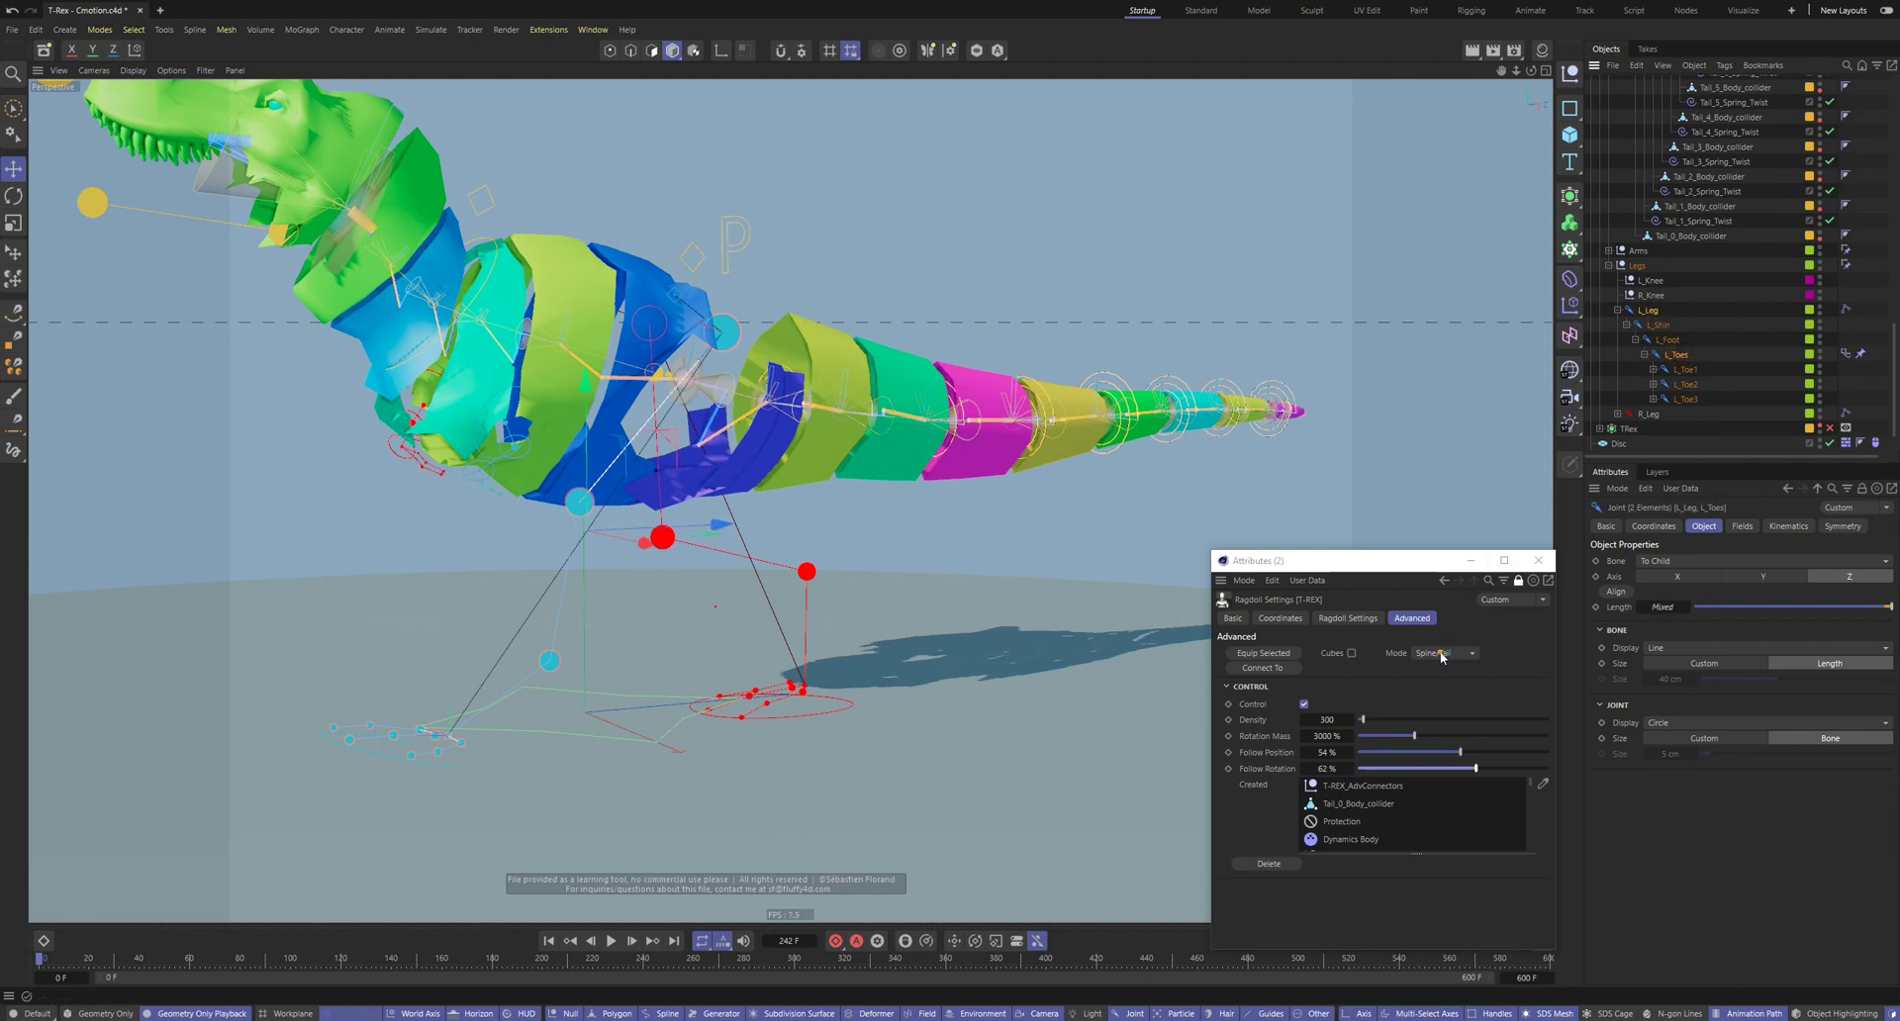
scroll(681, 461, "up", 2)
left_click_drag(693, 463, 807, 352, "alt")
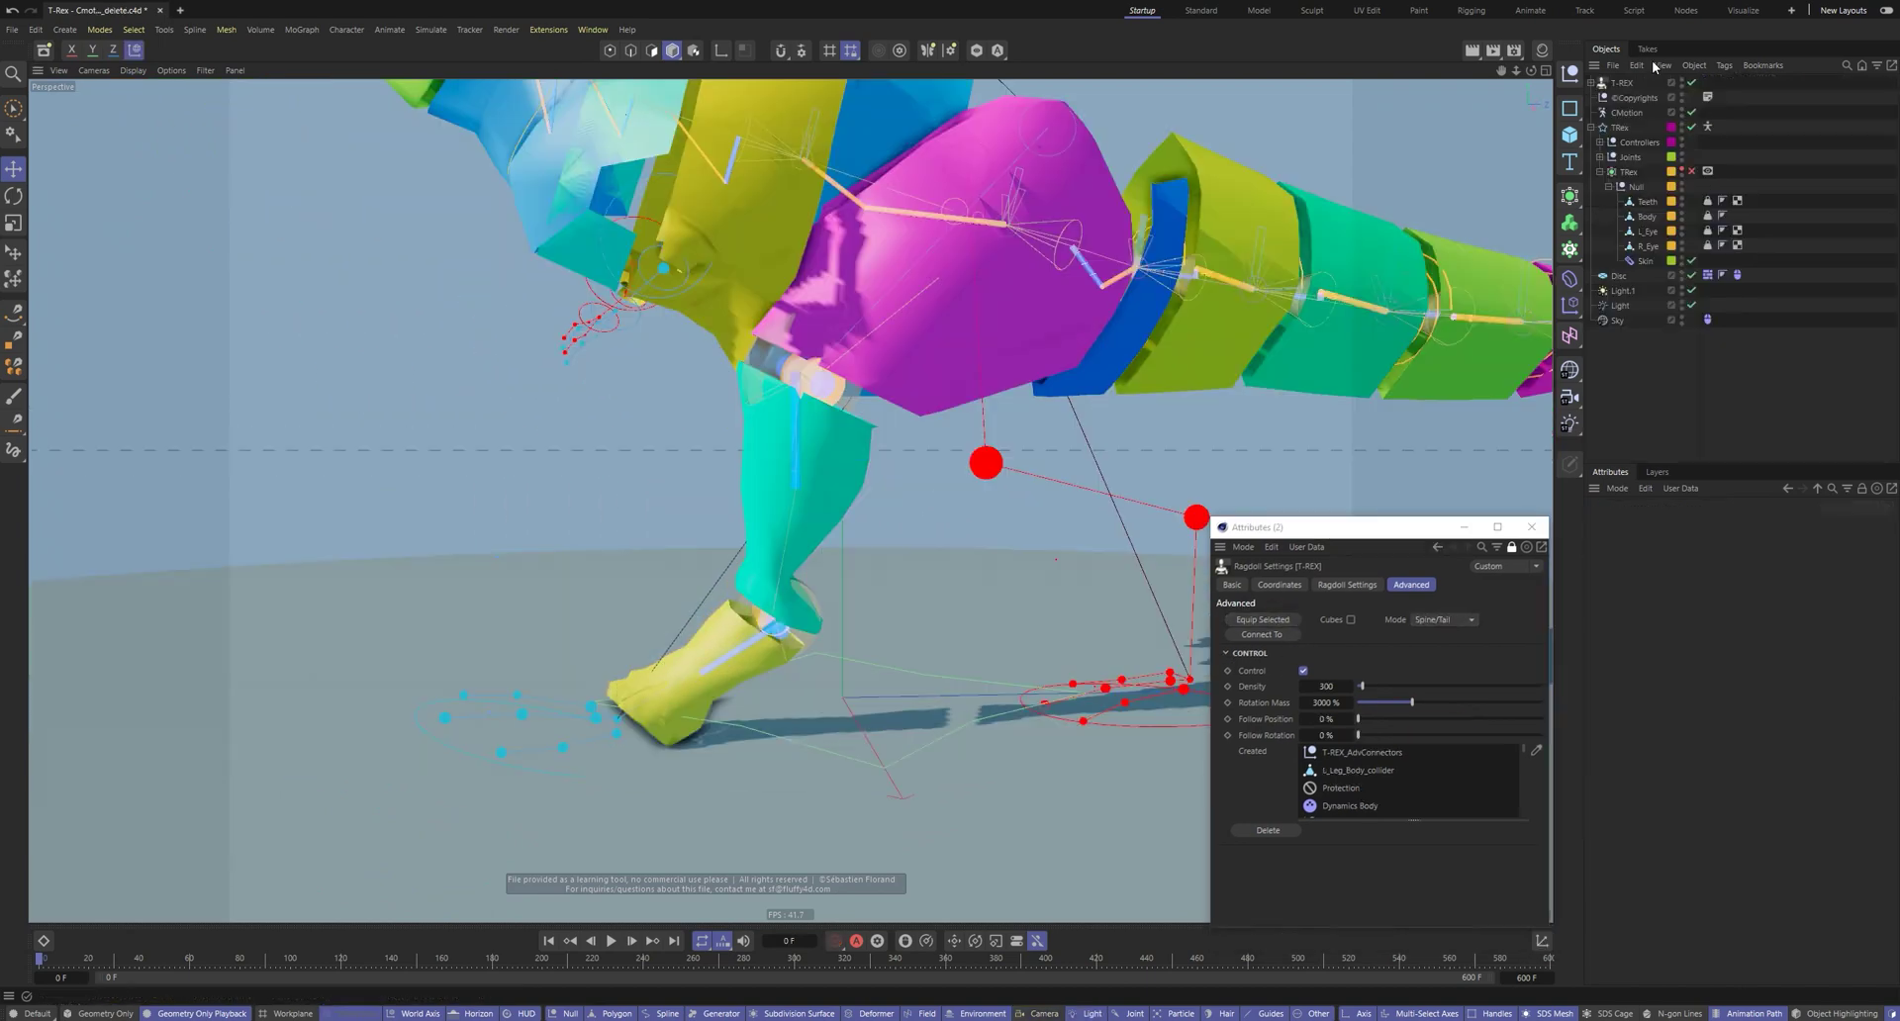
Examine the L_Shin and L_Foot connectors of the T-REX ragdoll with the colliders hidden in the viewport
left_click(1622, 82)
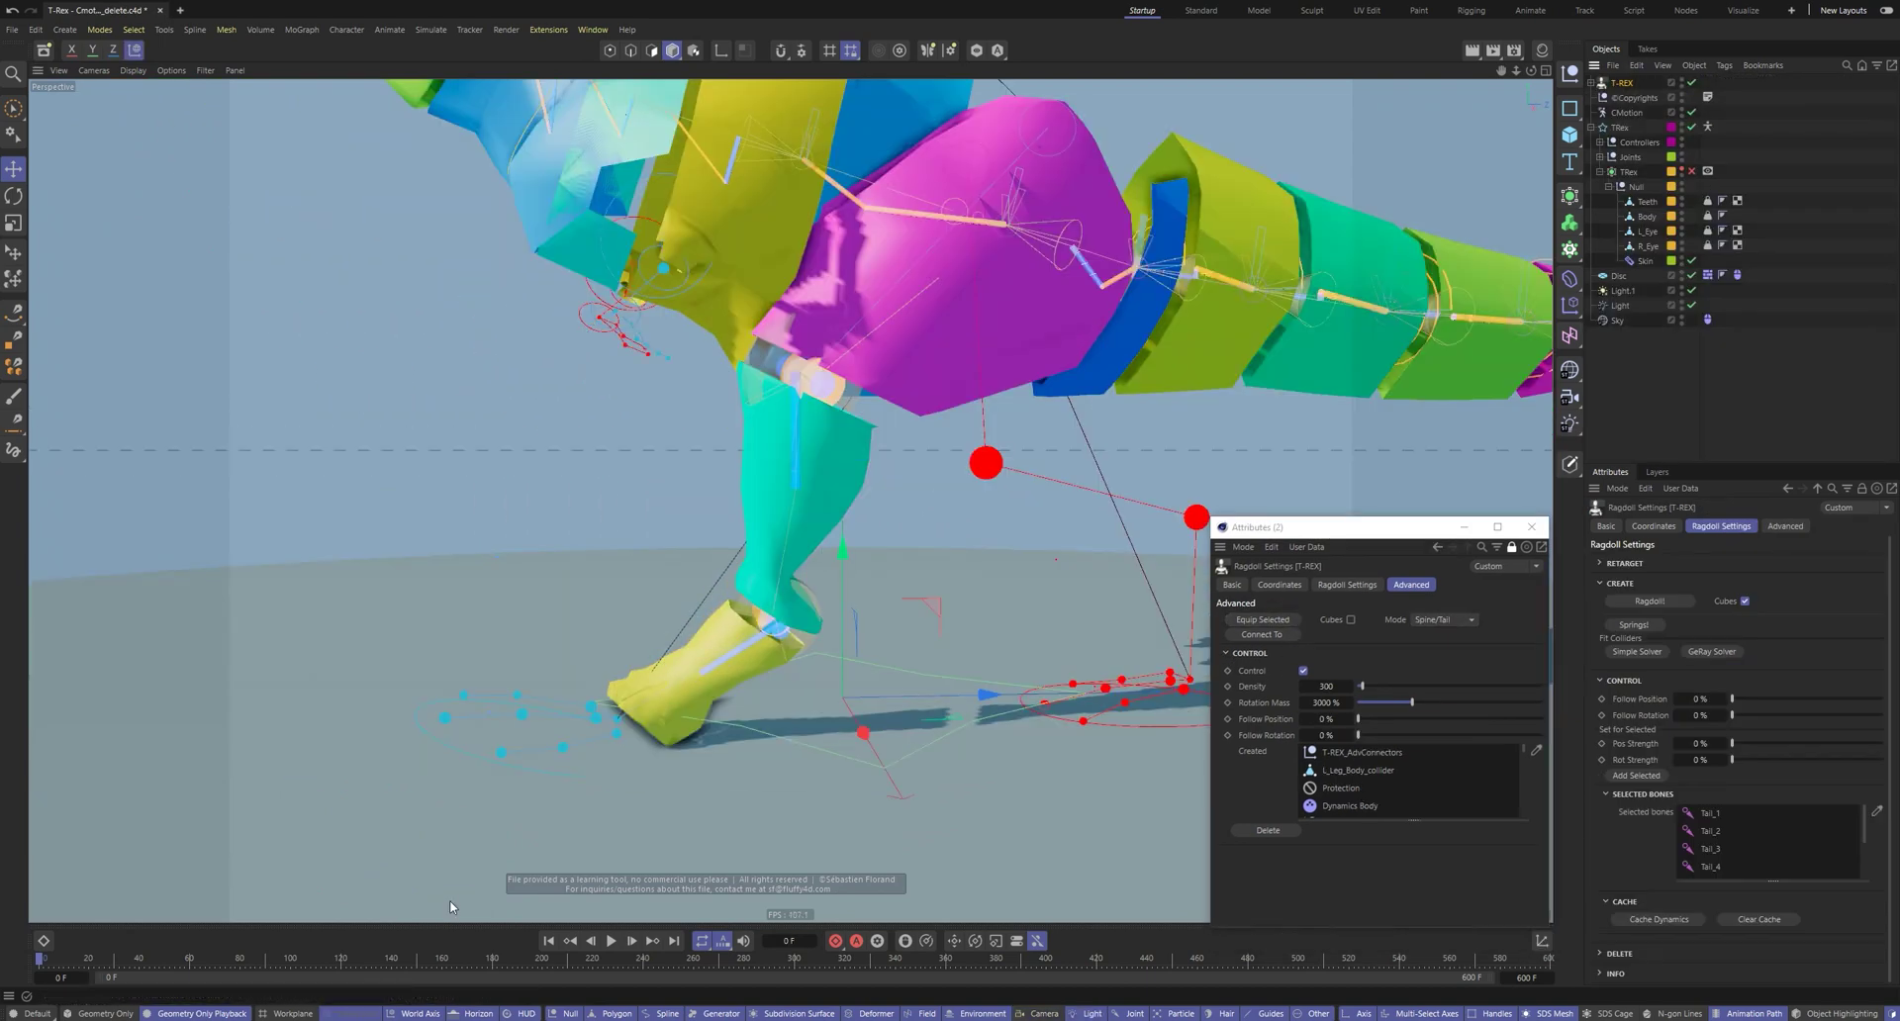
left_click(632, 1014)
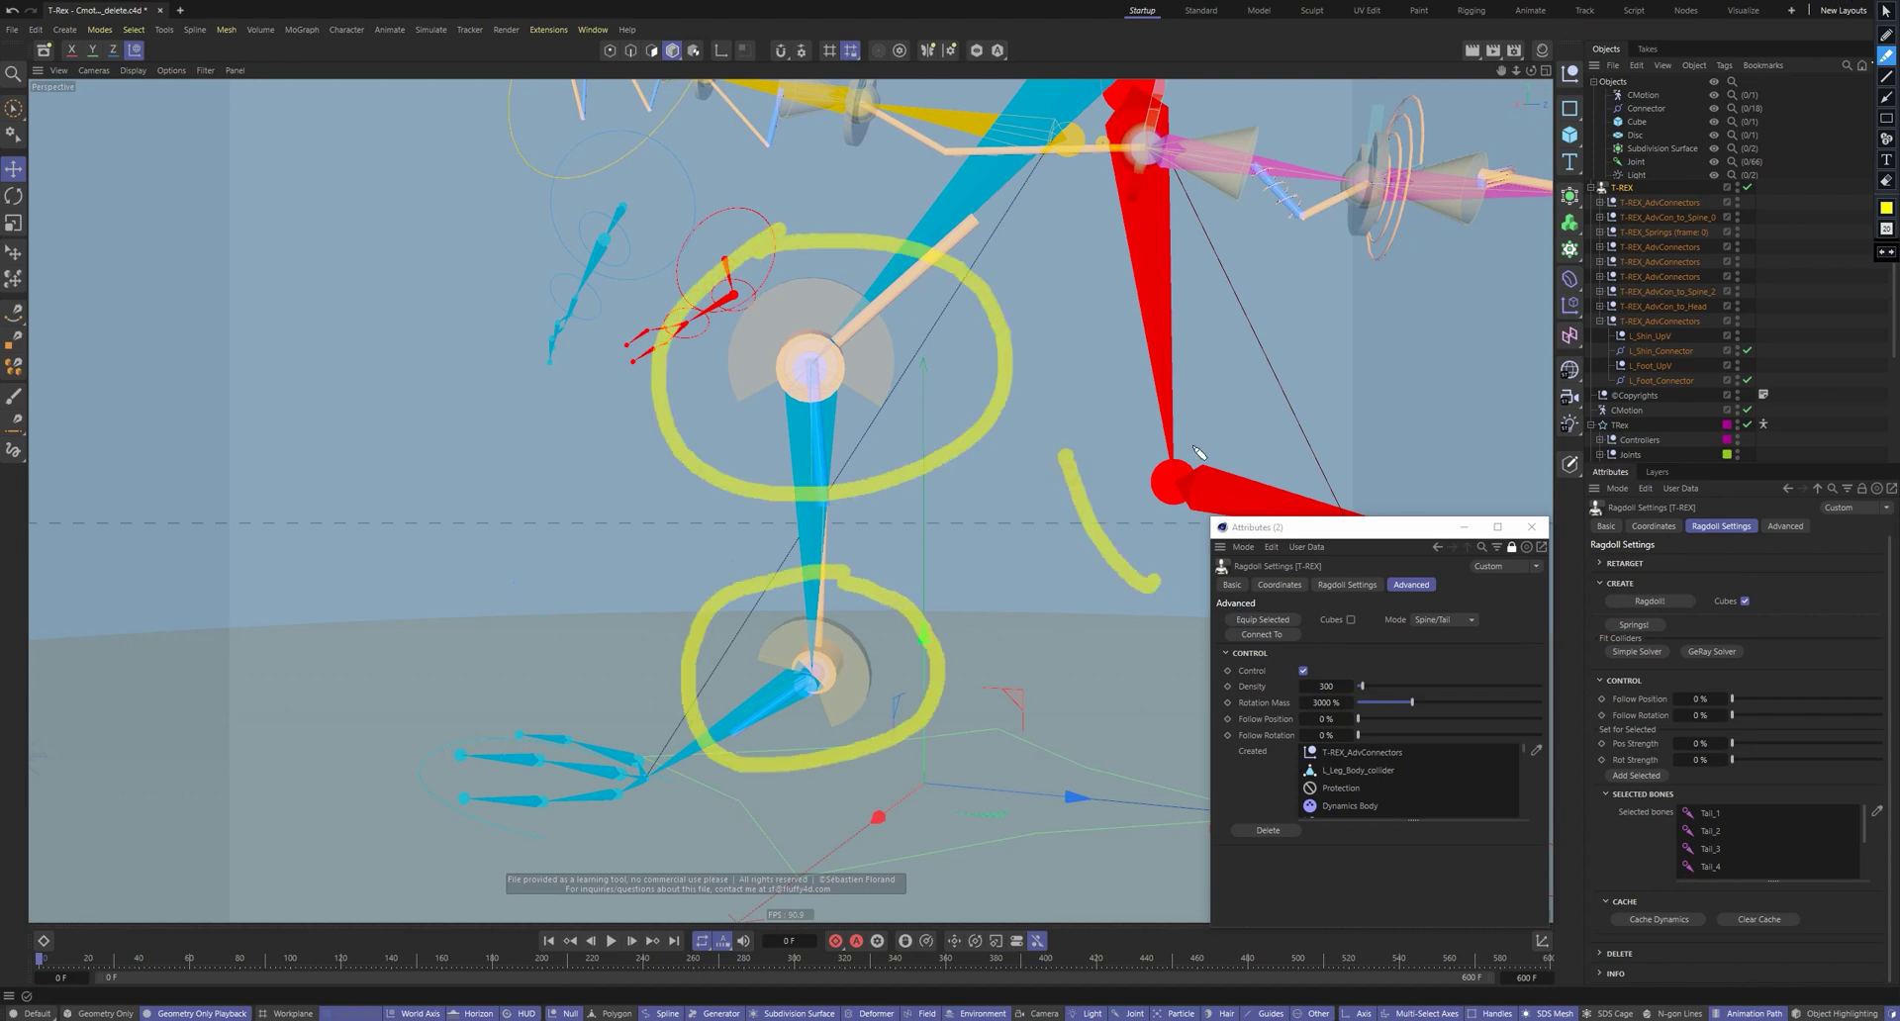
left_click(1225, 419)
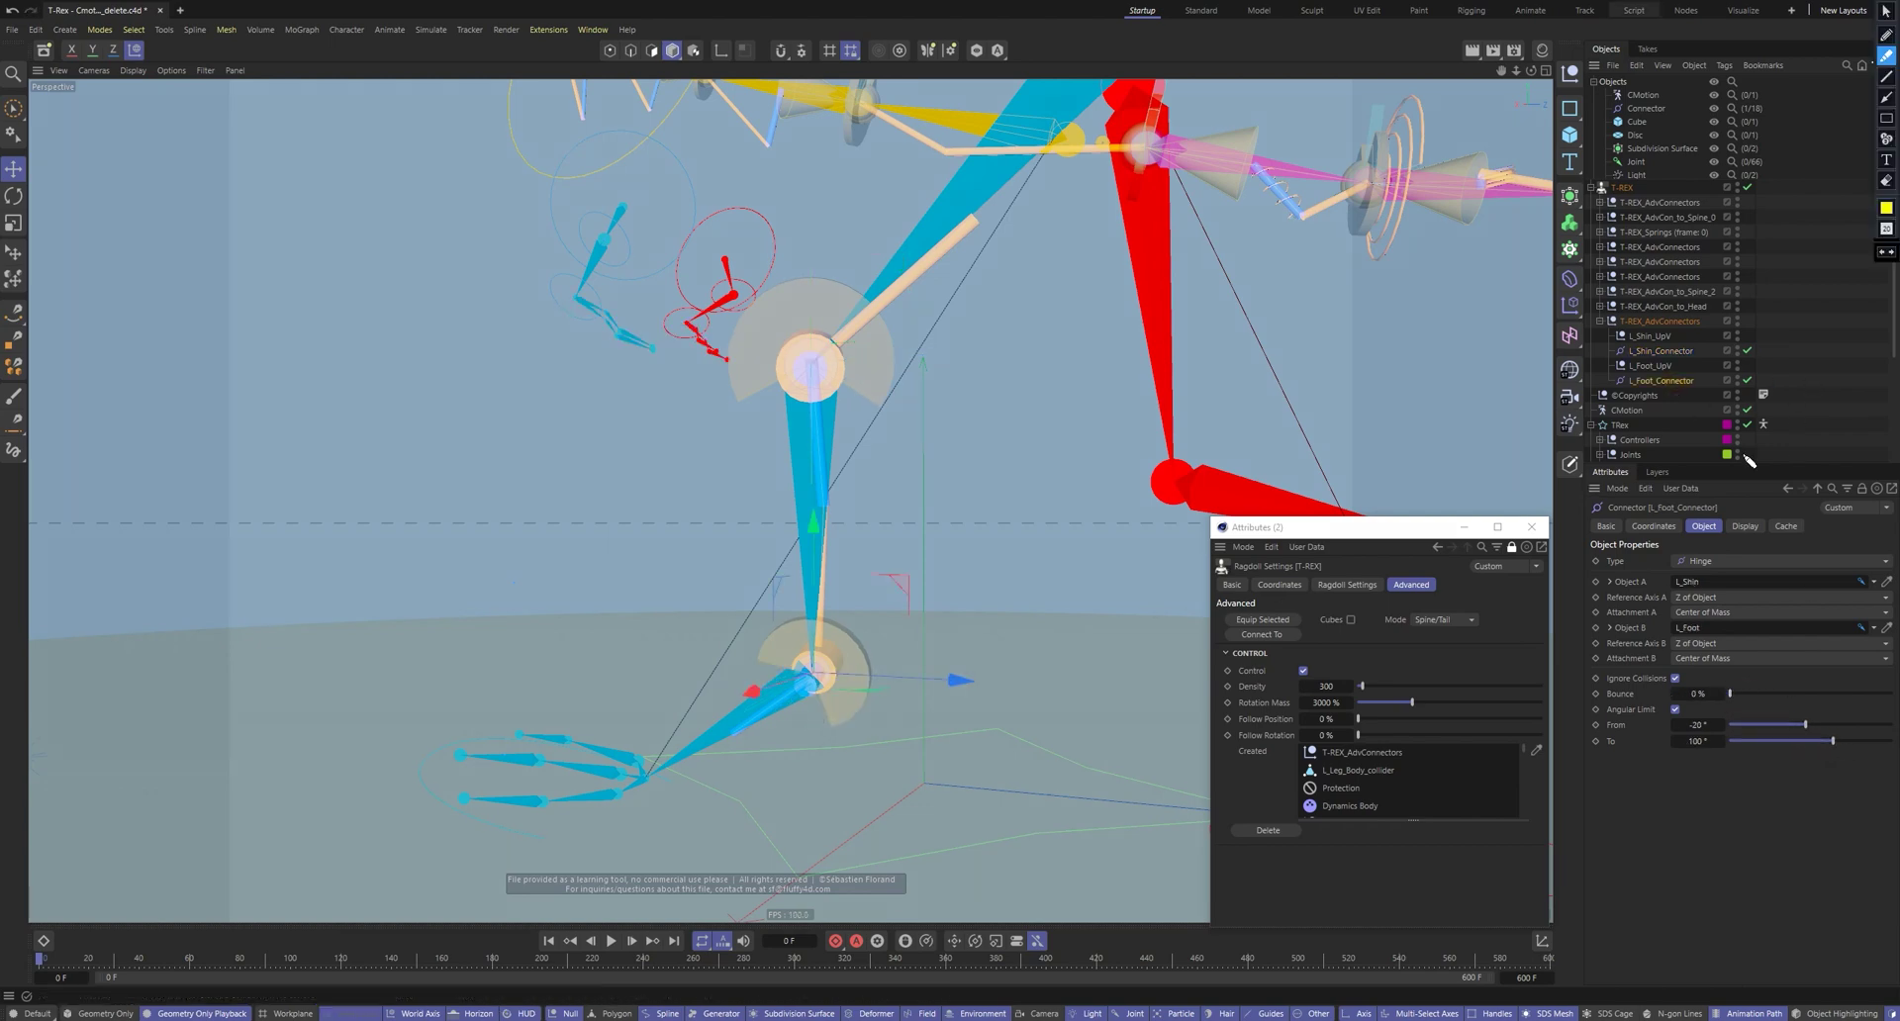
left_click(1650, 353)
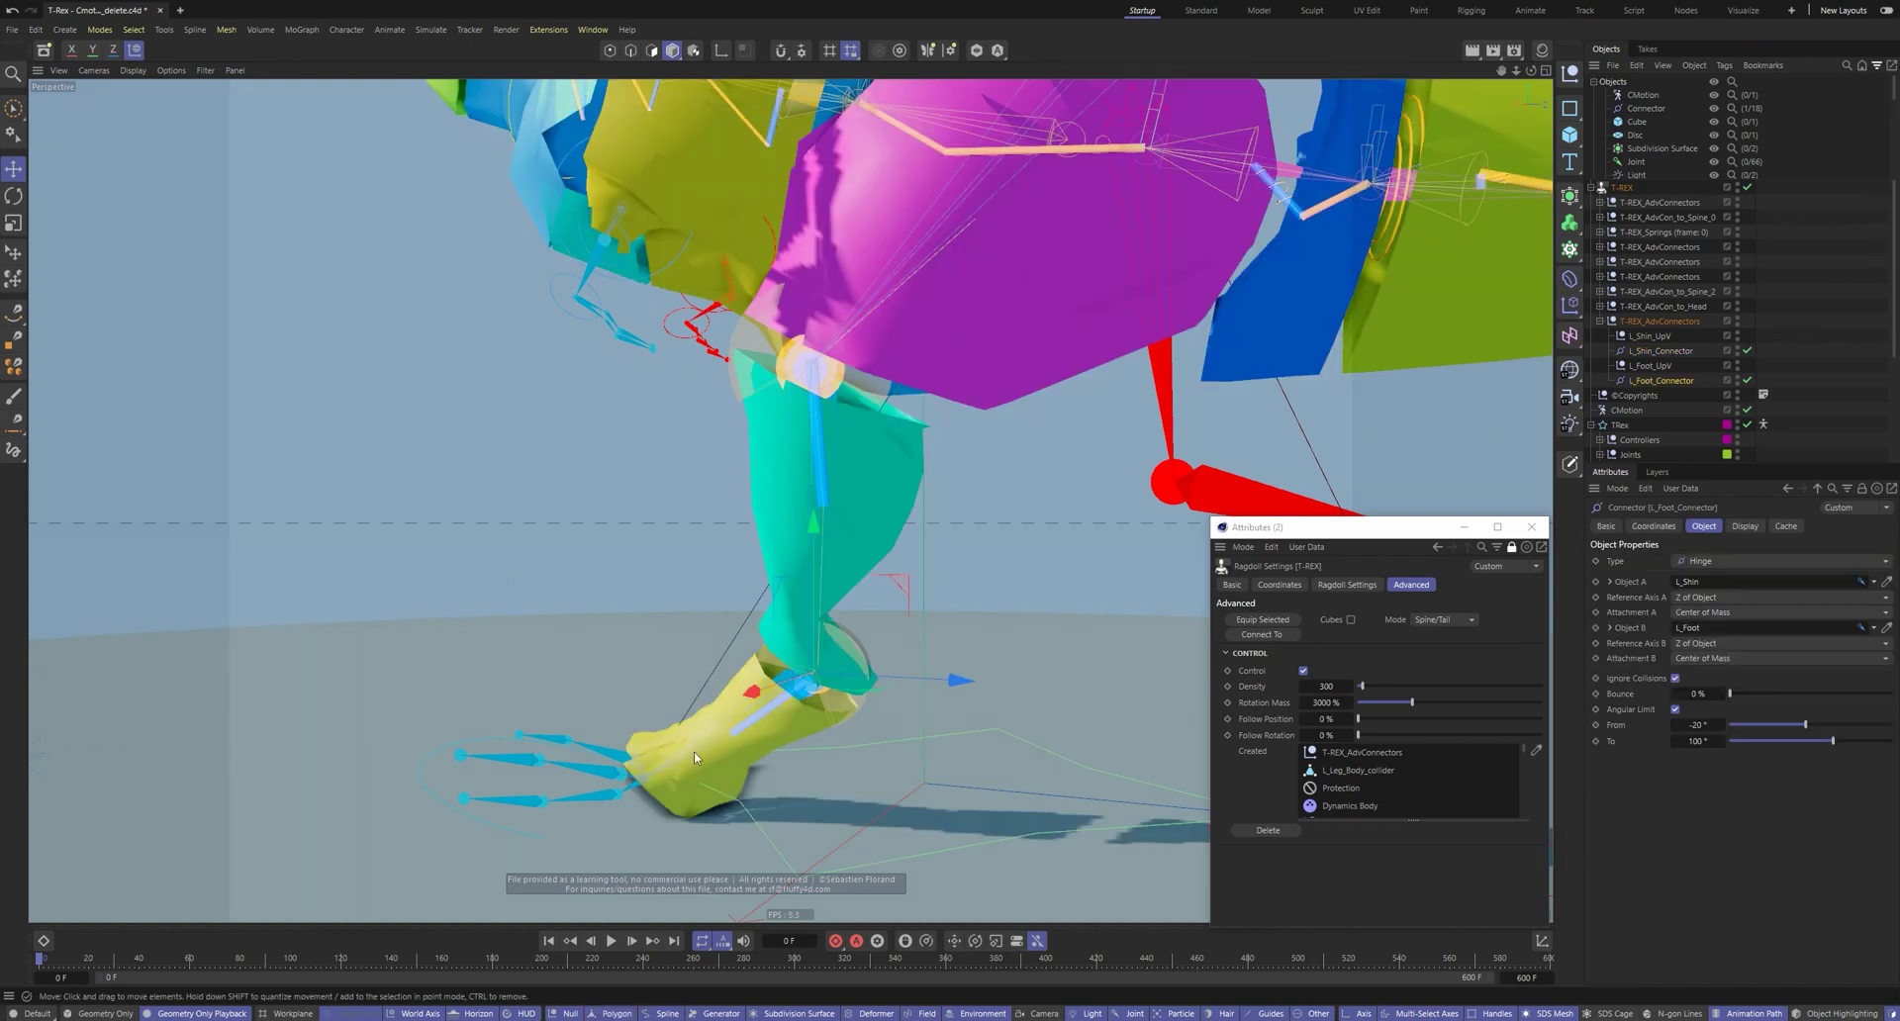
Equip L_Toe1 to L_Toe3 in Finger/Knee mode and connect them to L_Toes in Spine/Tail mode
left_click(612, 644)
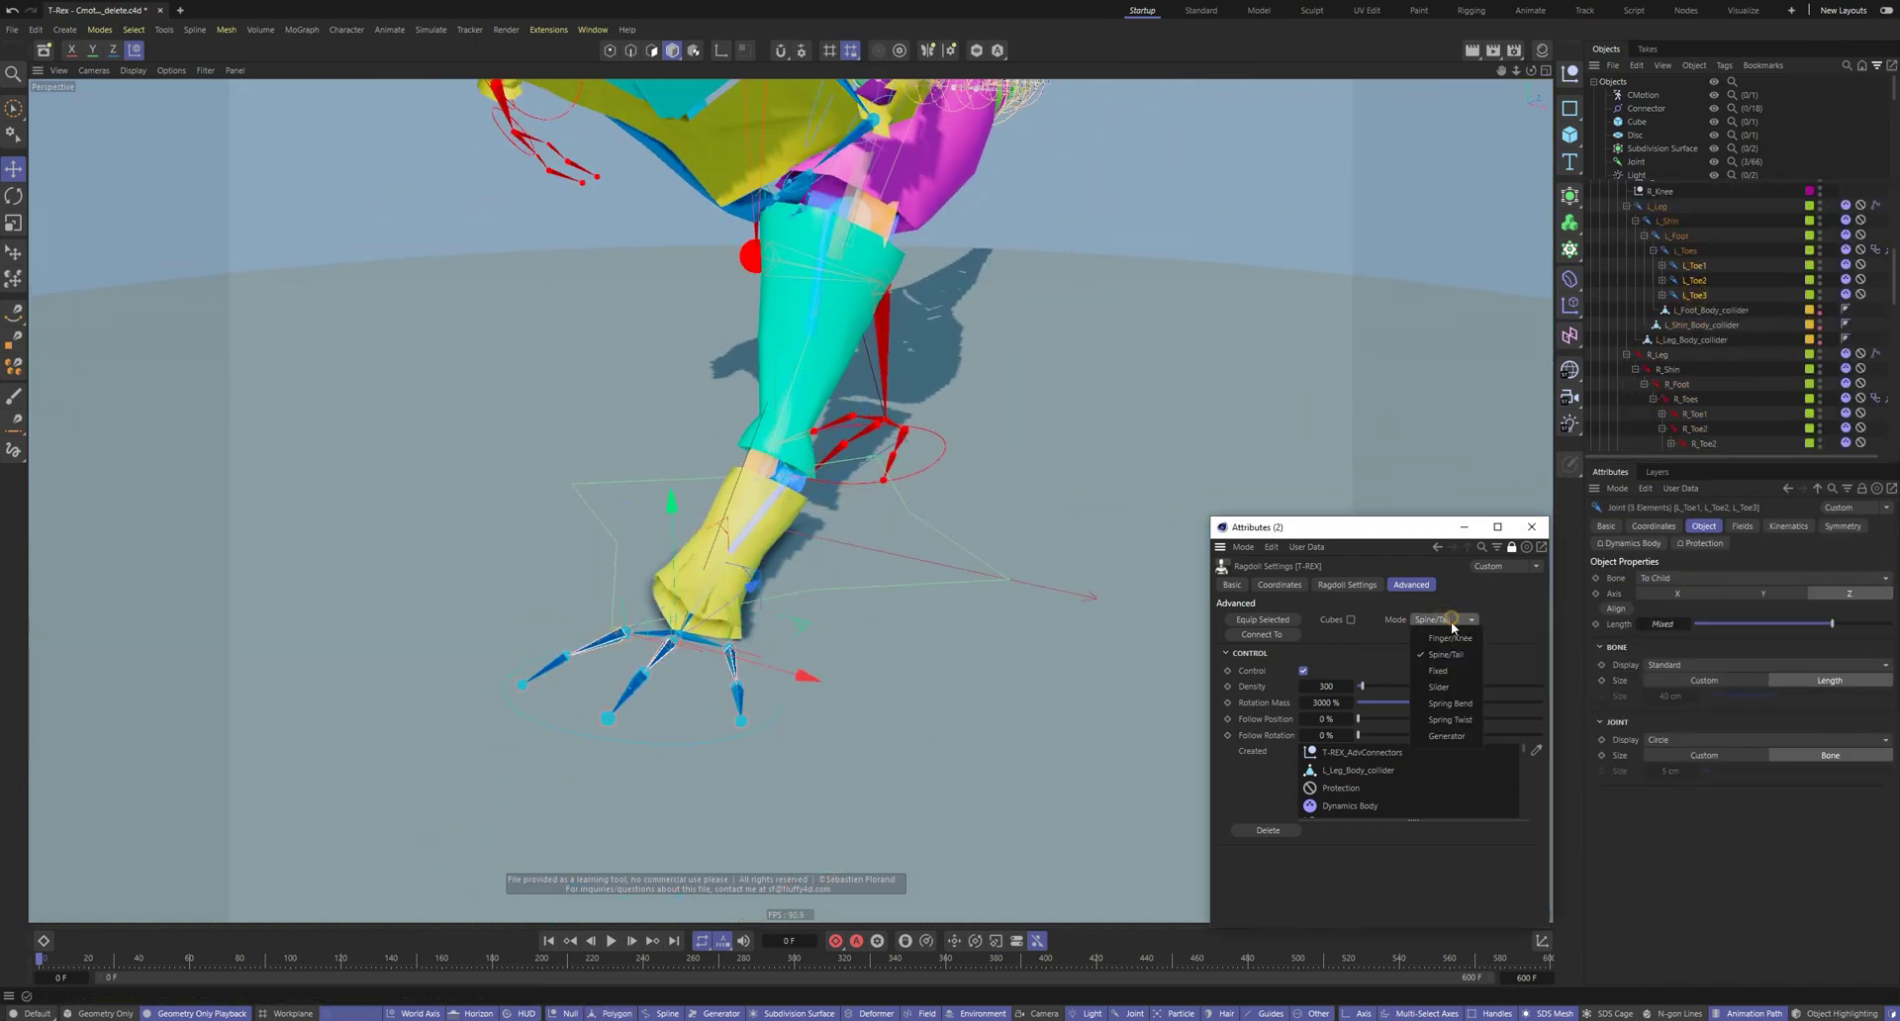
left_click_drag(776, 634, 633, 669, "alt")
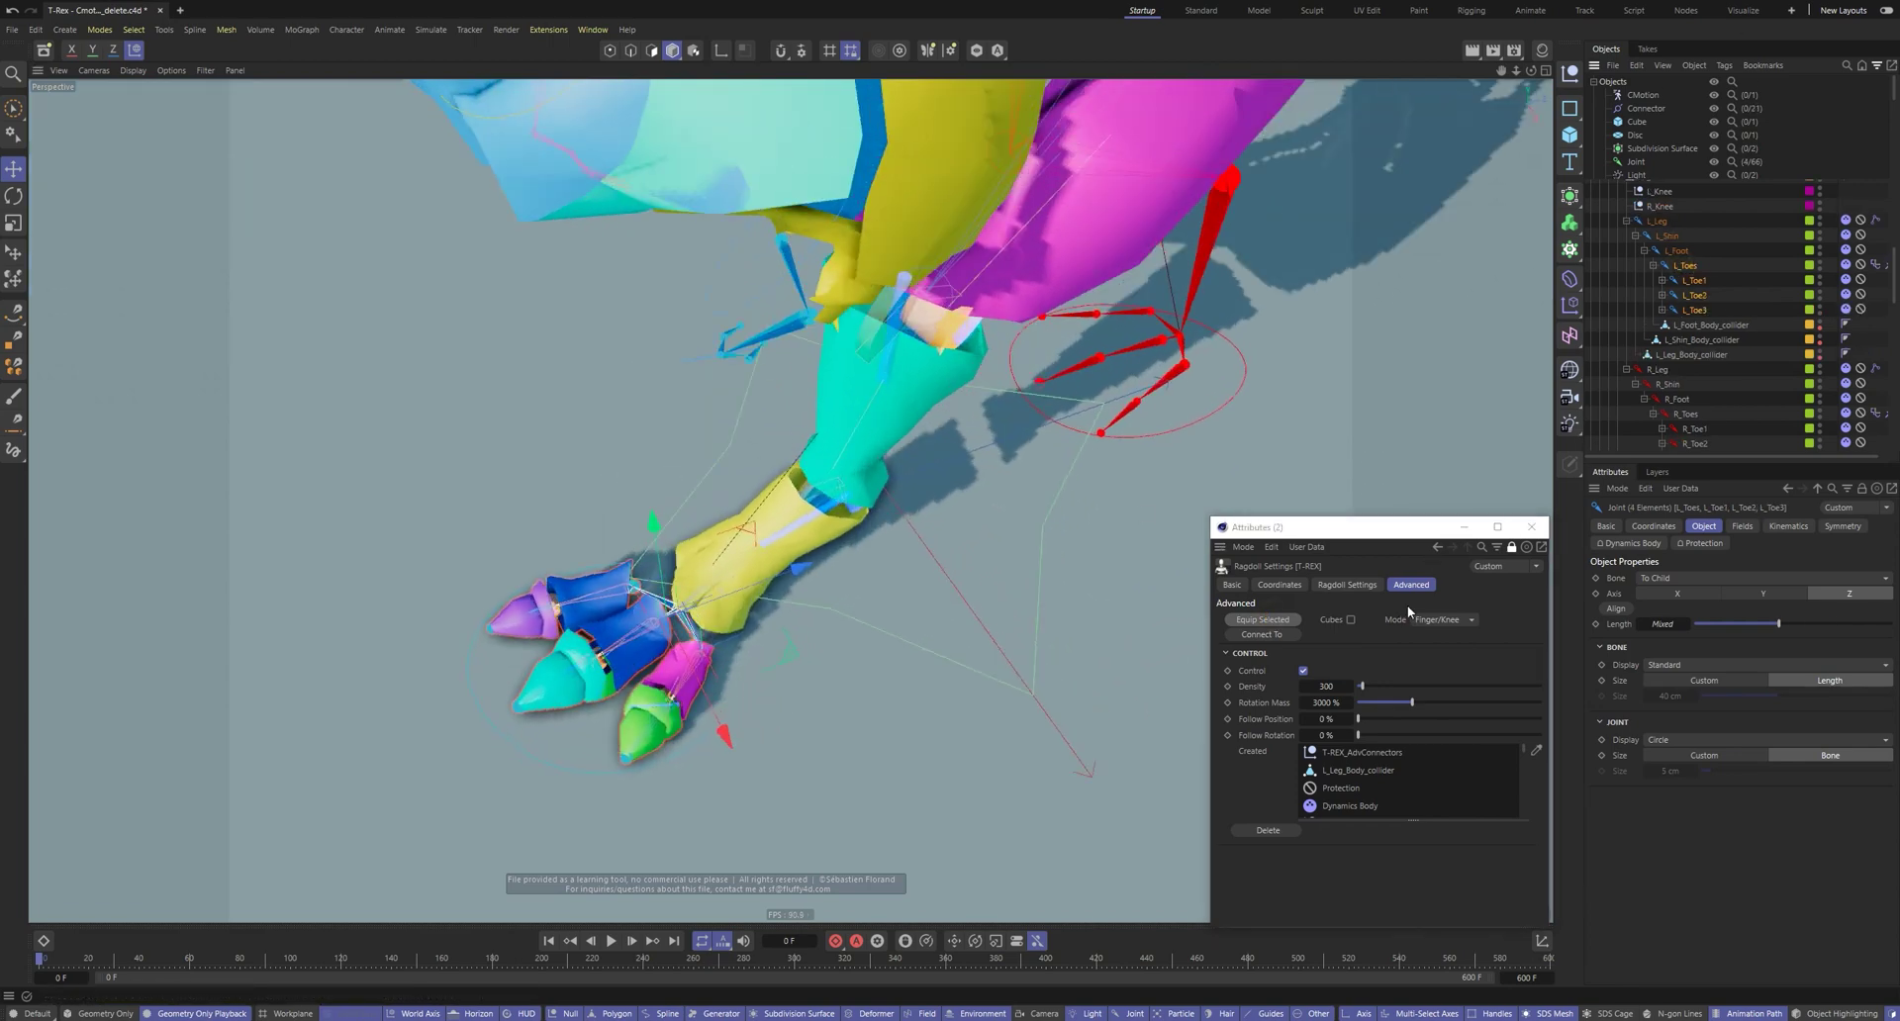
scroll(798, 659, "up", 5)
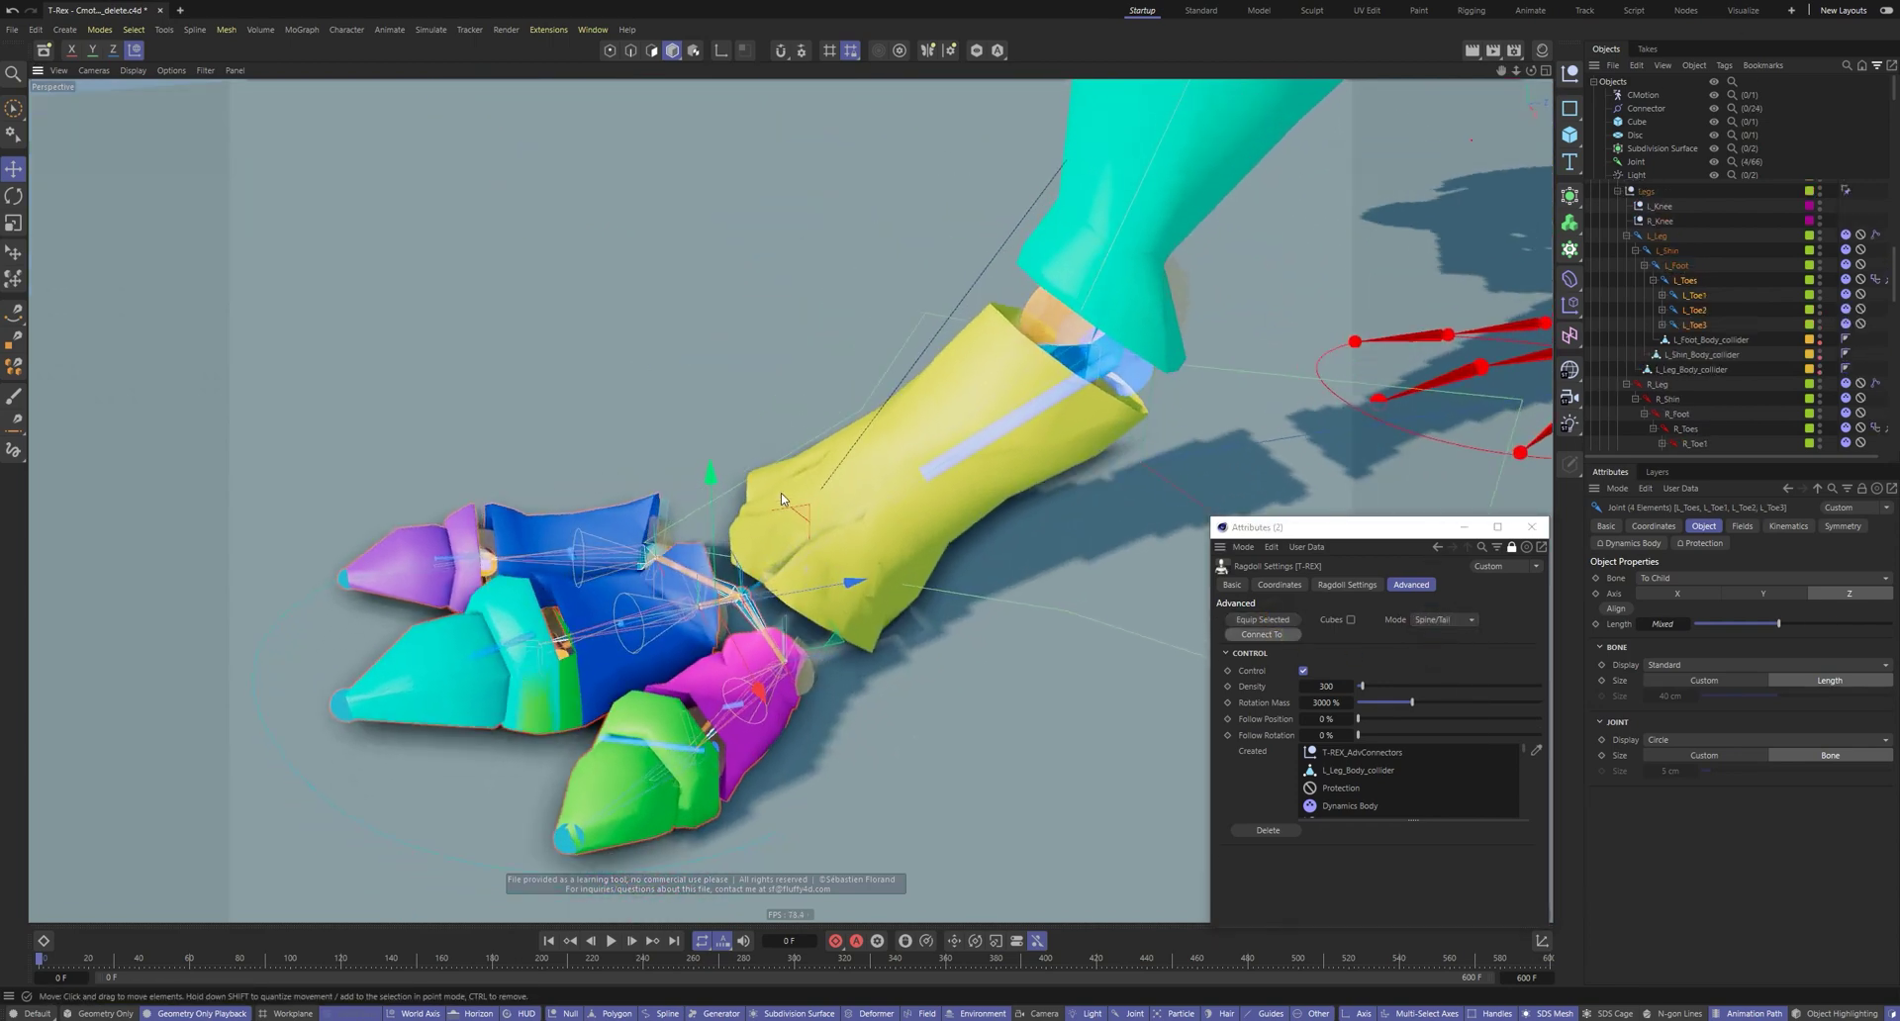
Connect L_Toes to L_Foot and set the L_Toes connector's cone radius to 41.1°
left_click(1294, 633)
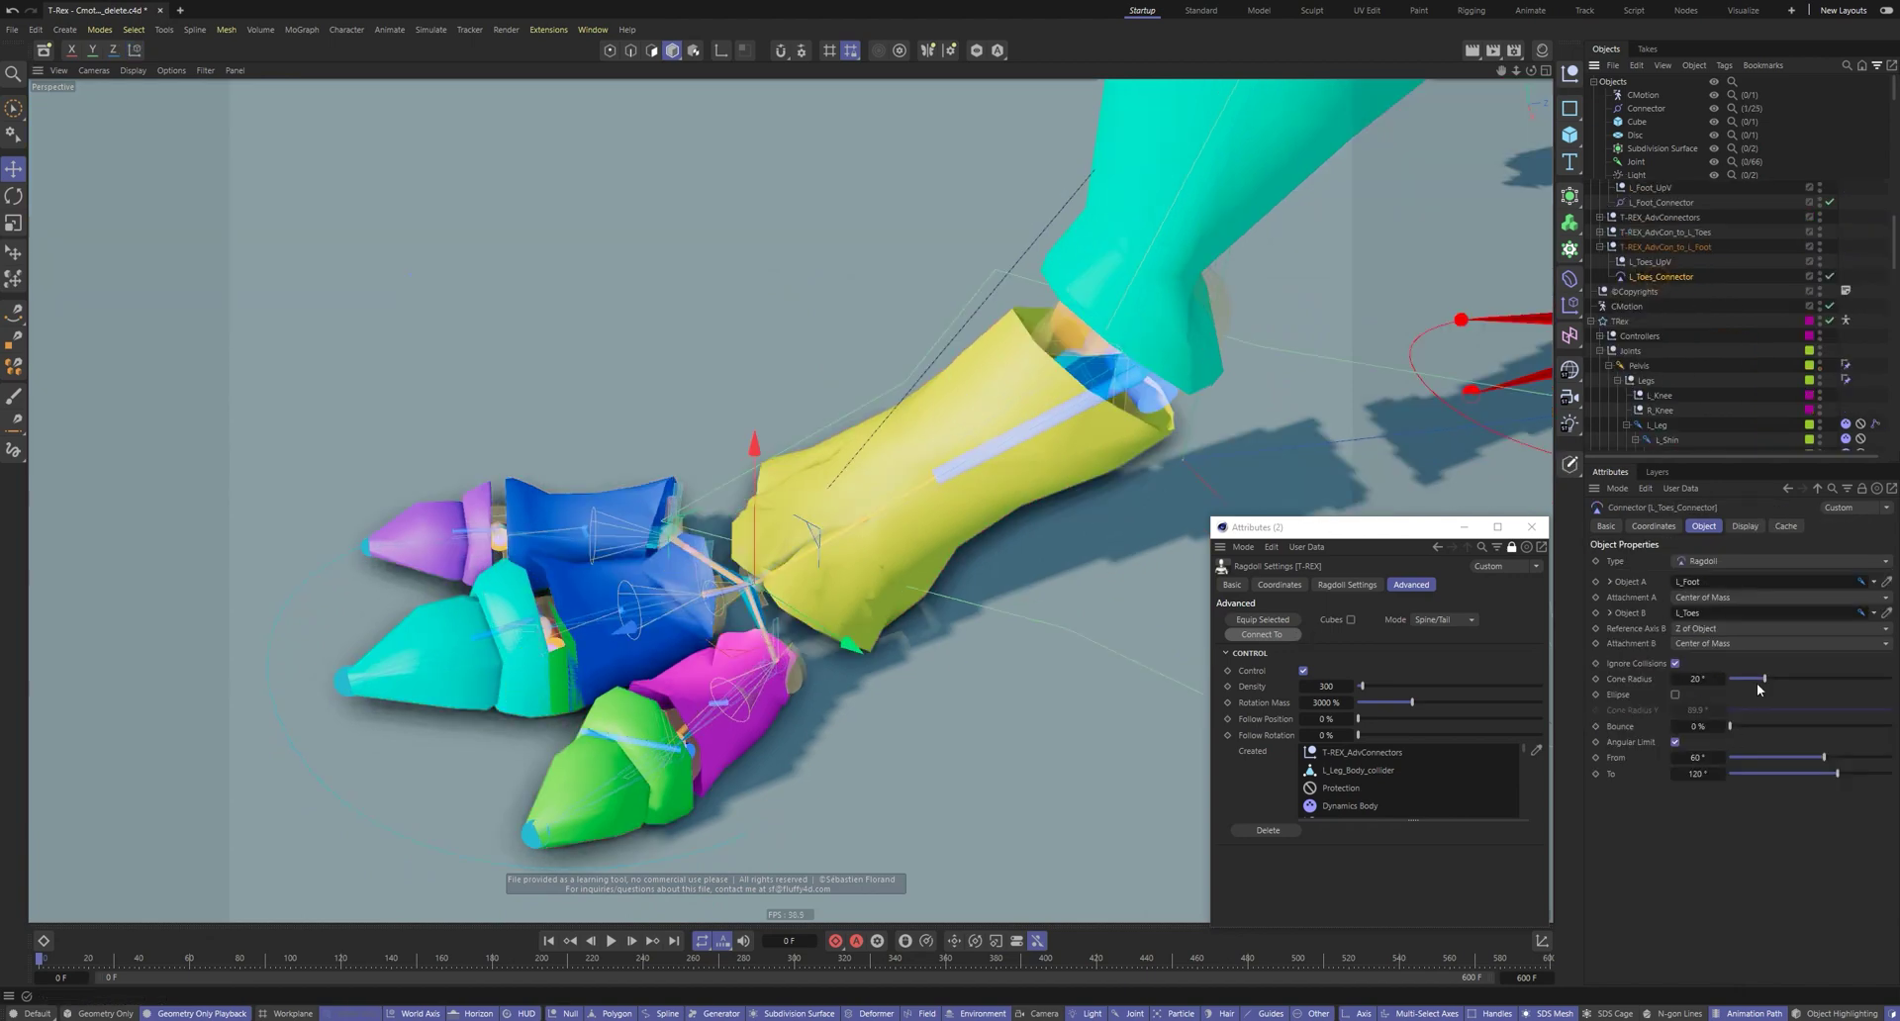
scroll(789, 482, "down", 5)
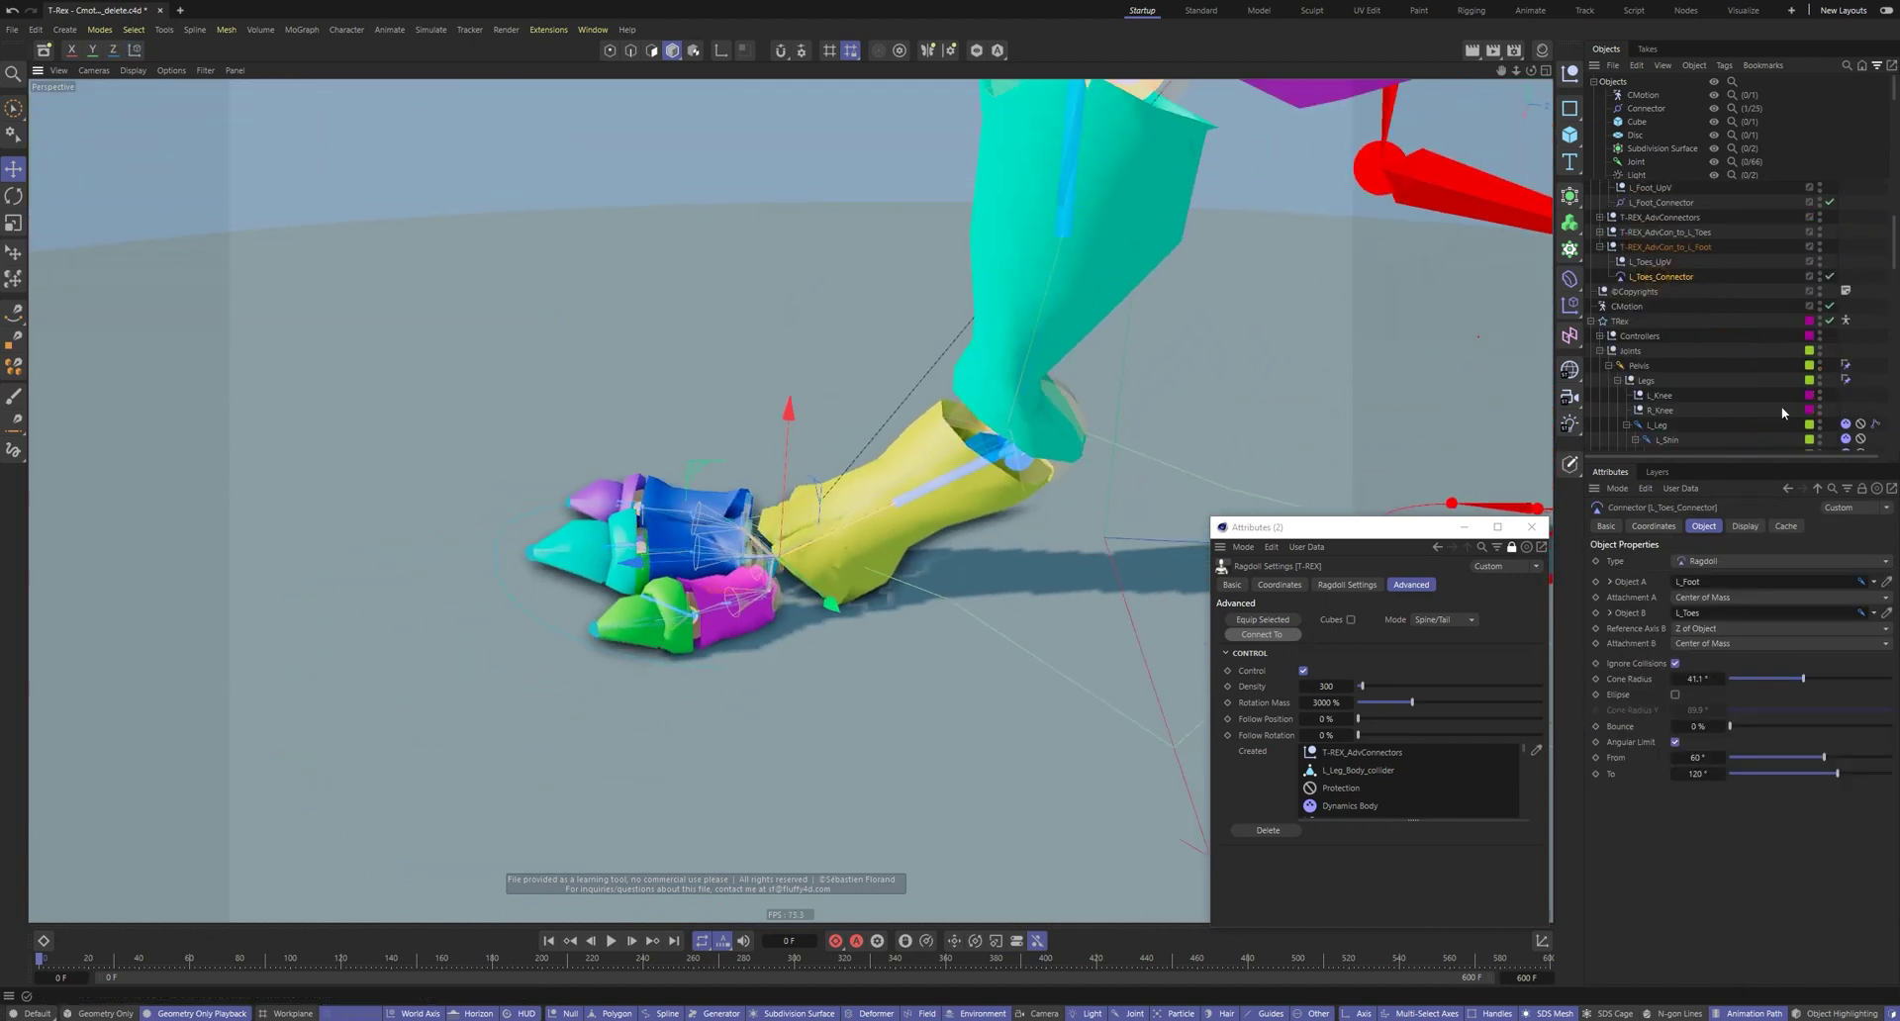
Create a fitted cube collider for the L_Toes joint and enlarge it to about 101 × 62 × 59 cm
left_click(1669, 205)
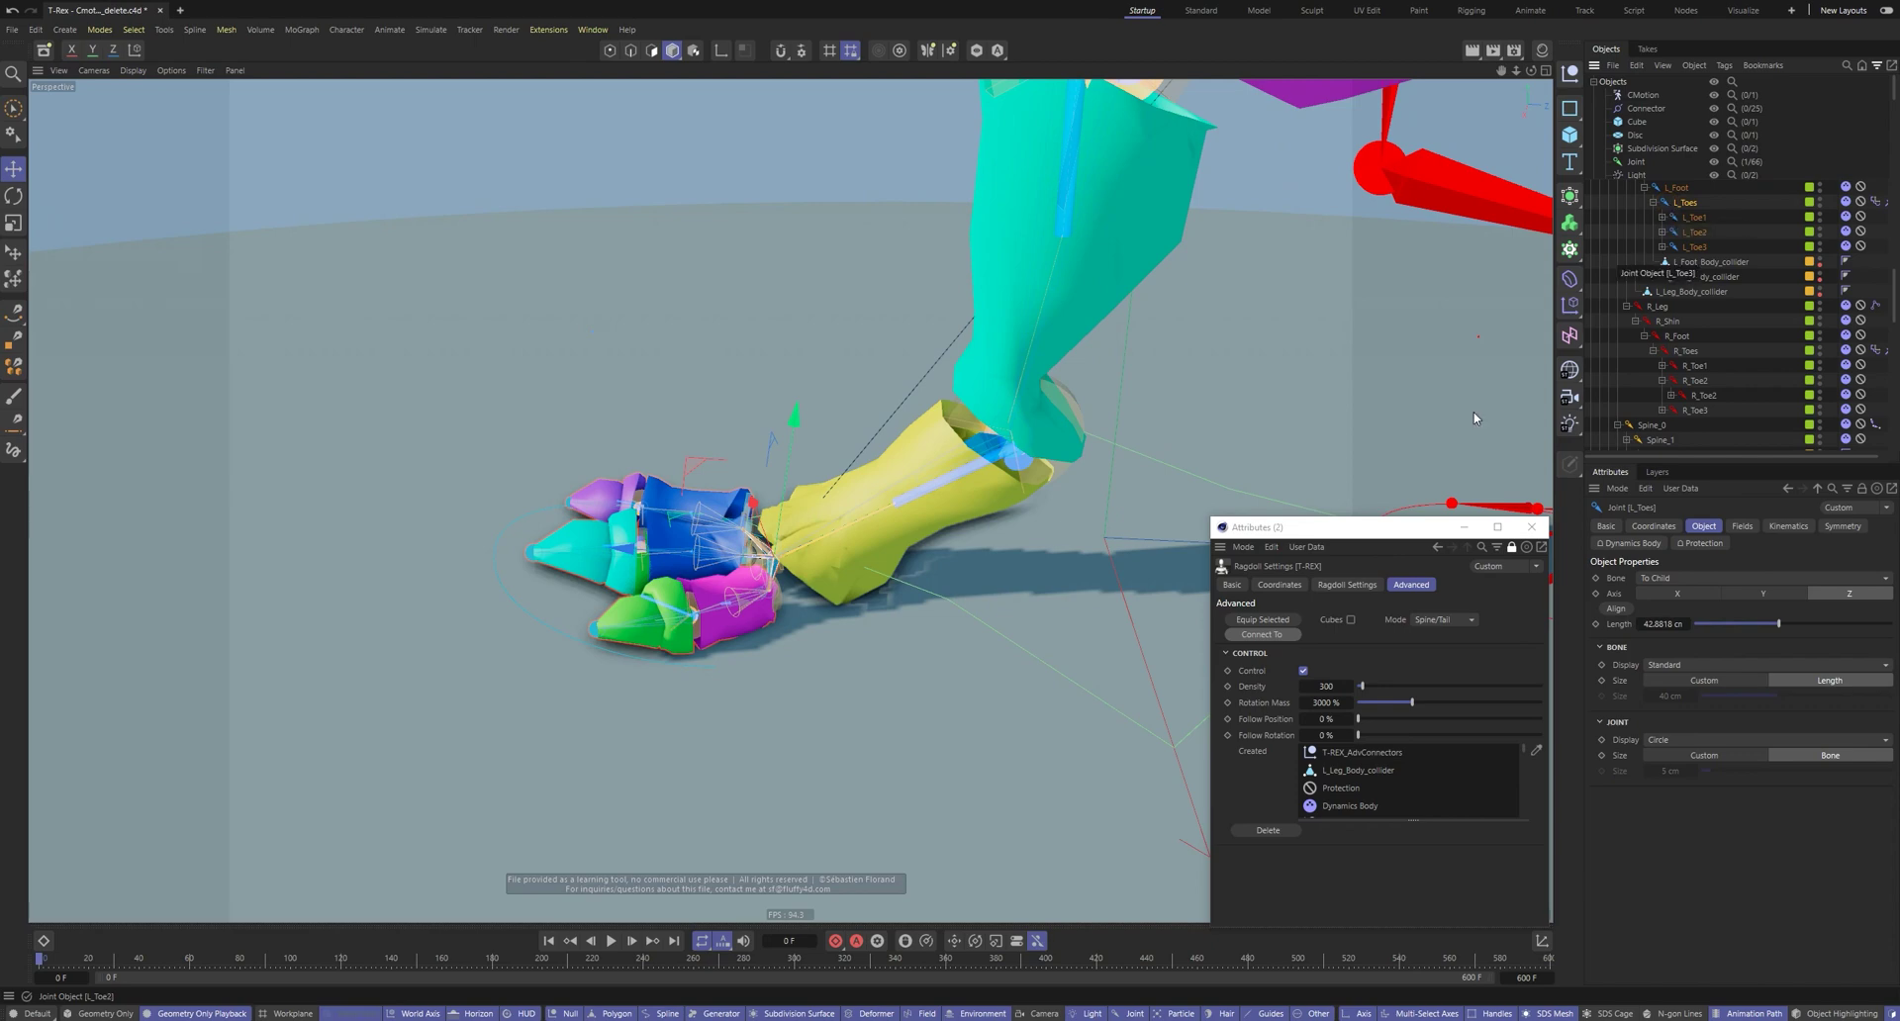
left_click(1347, 584)
middle_click(1697, 261)
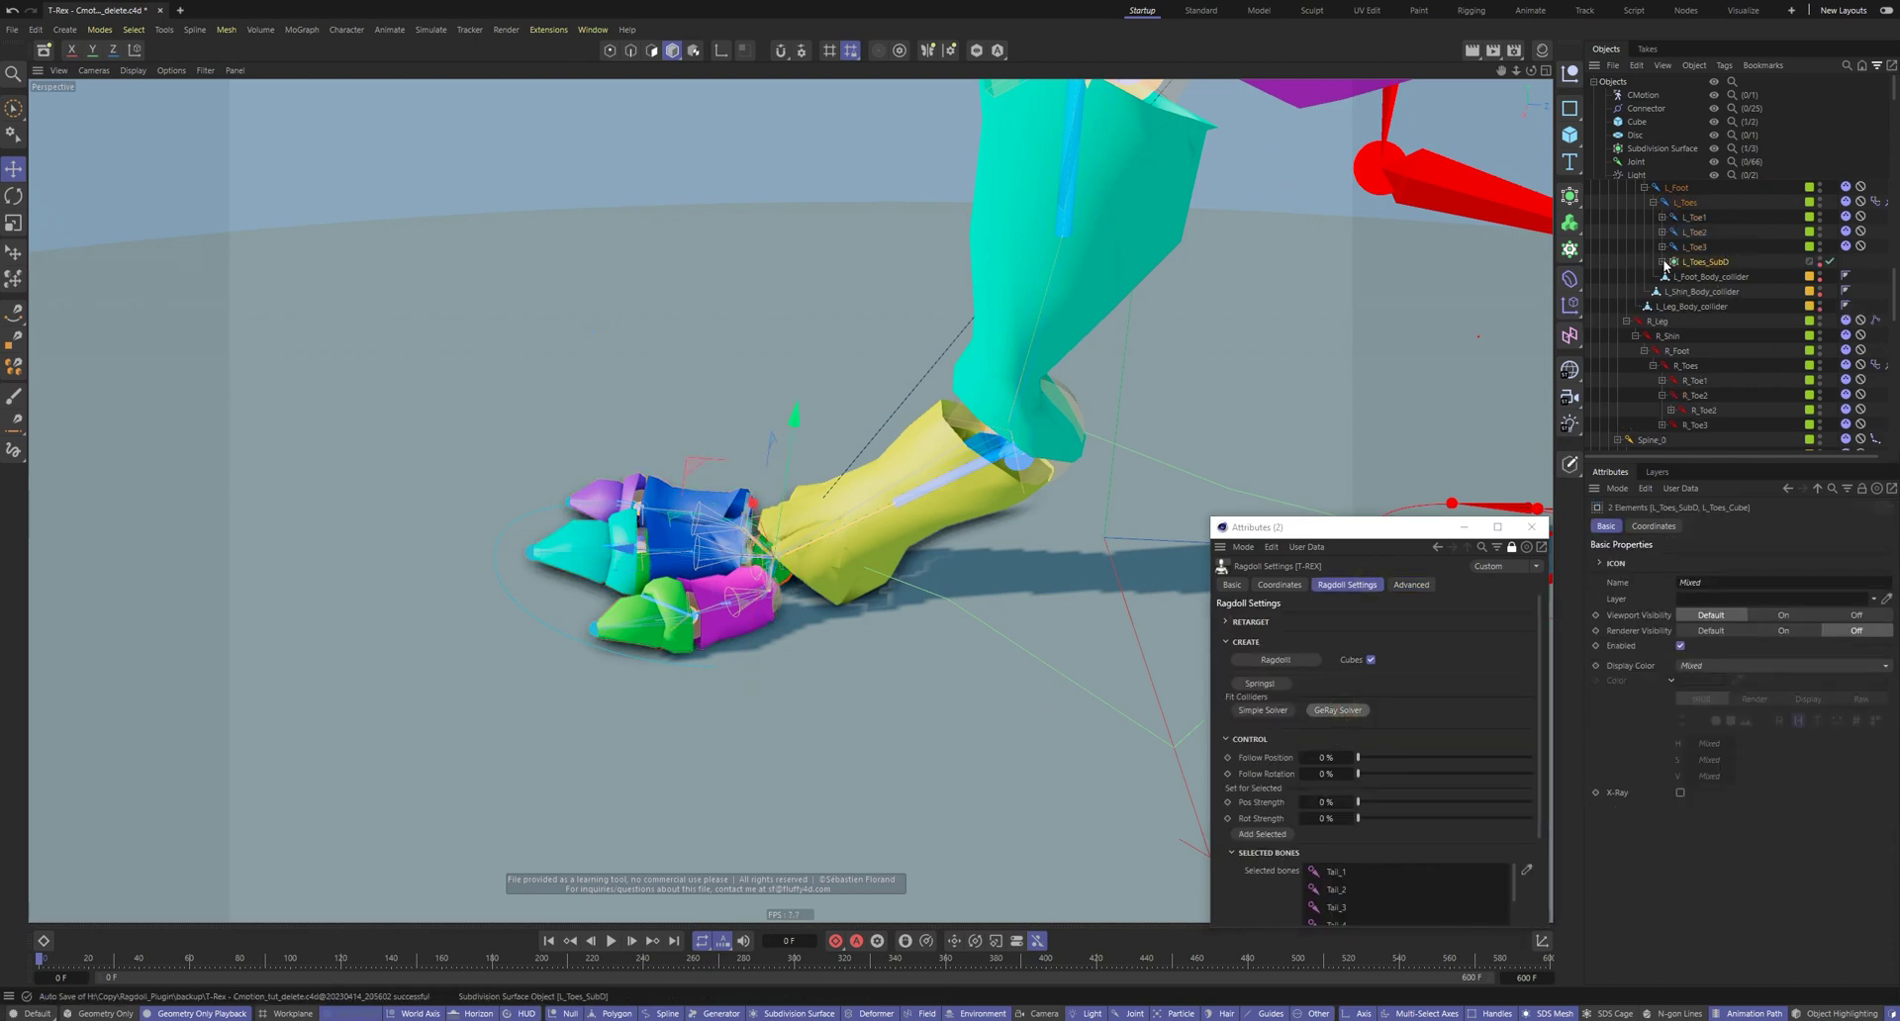
scroll(666, 592, "up", 8)
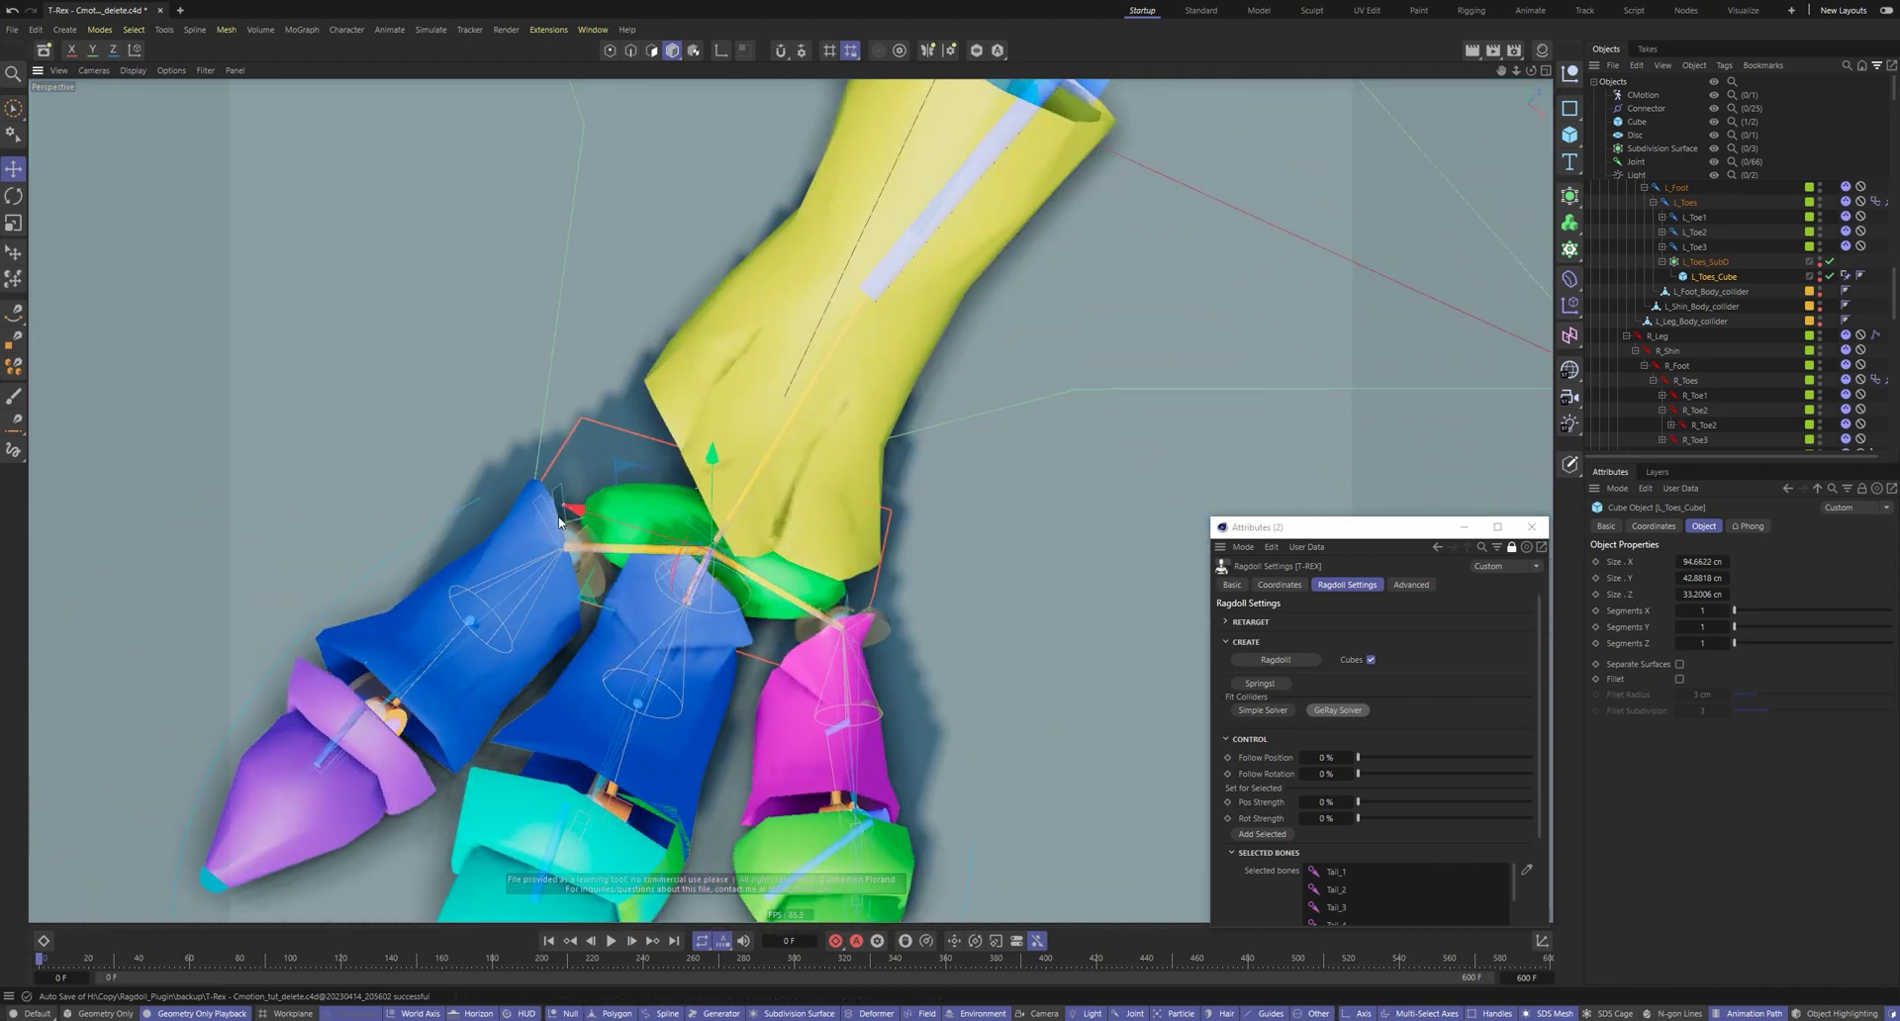
left_click_drag(731, 595, 731, 544, "alt")
left_click_drag(774, 627, 800, 534)
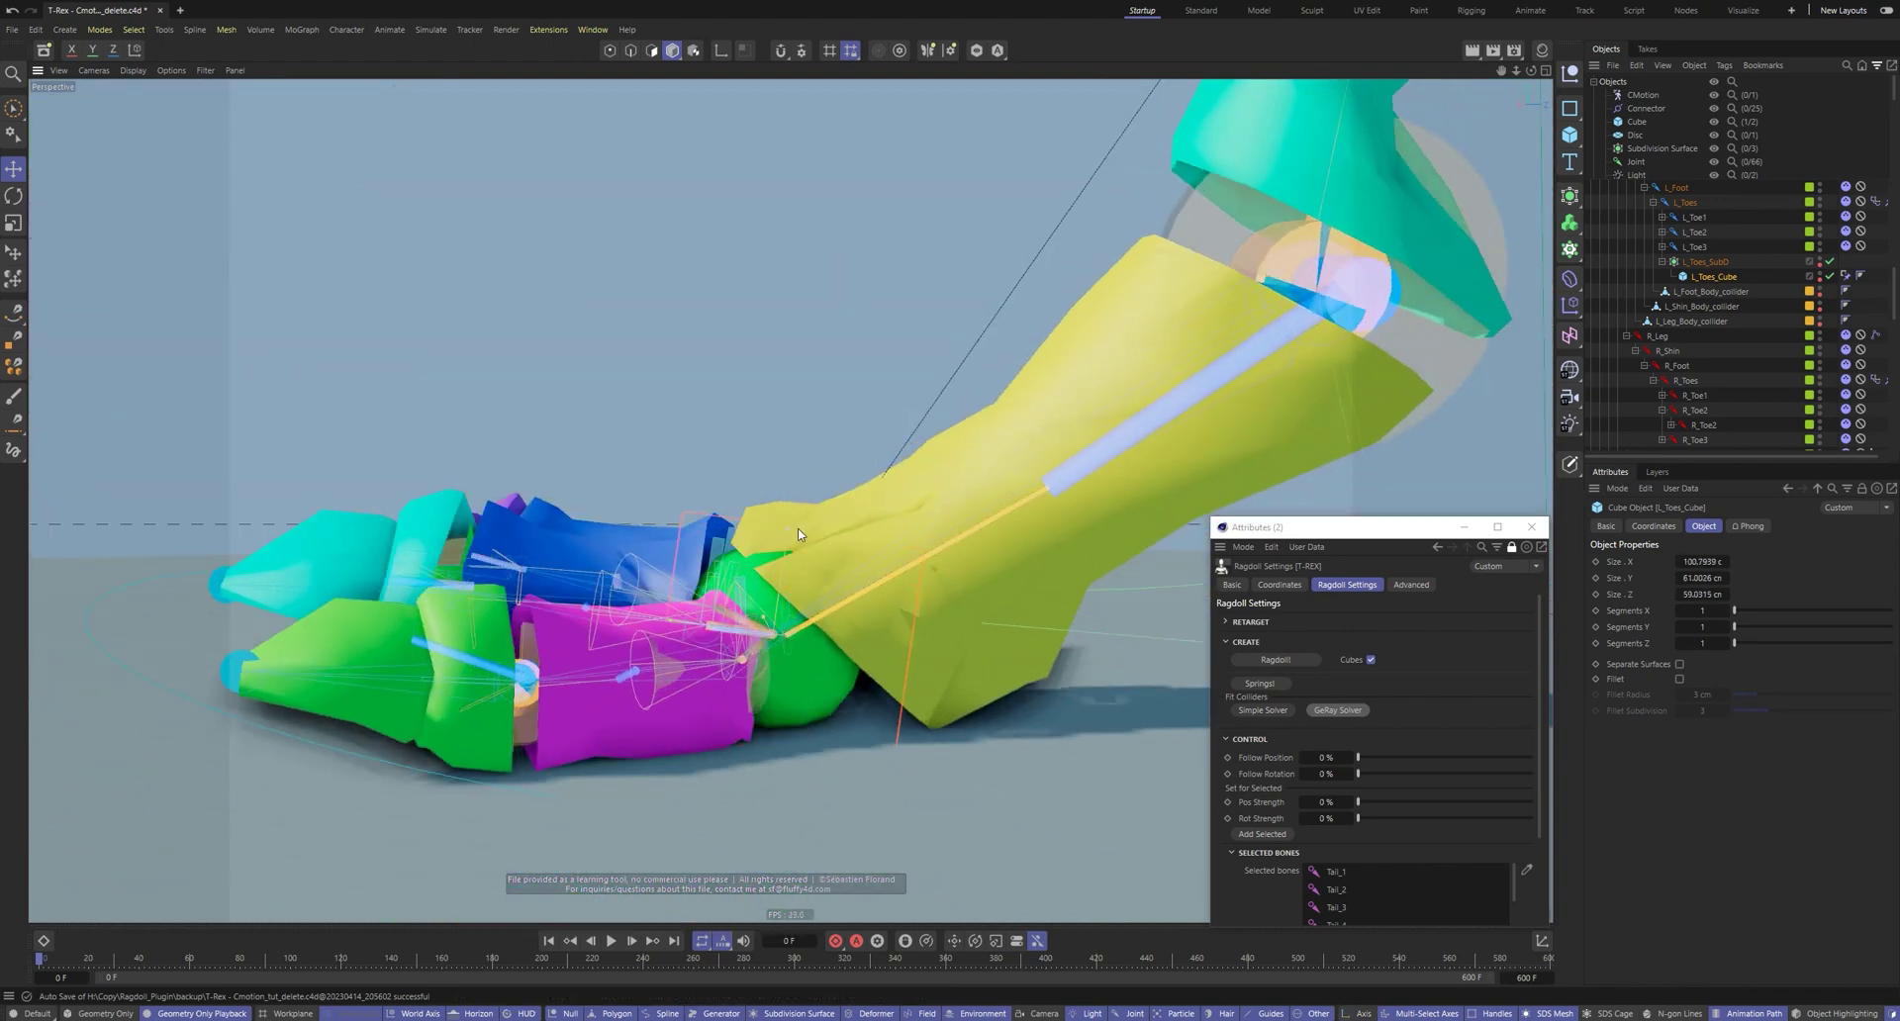
Play the simulation repeatedly and examine the equipped left foot and toes from several angles
right_click_drag(801, 535, 733, 624, "alt")
key("F8")
key("F8")
key("shift+f")
left_click_drag(880, 517, 1041, 466, "alt")
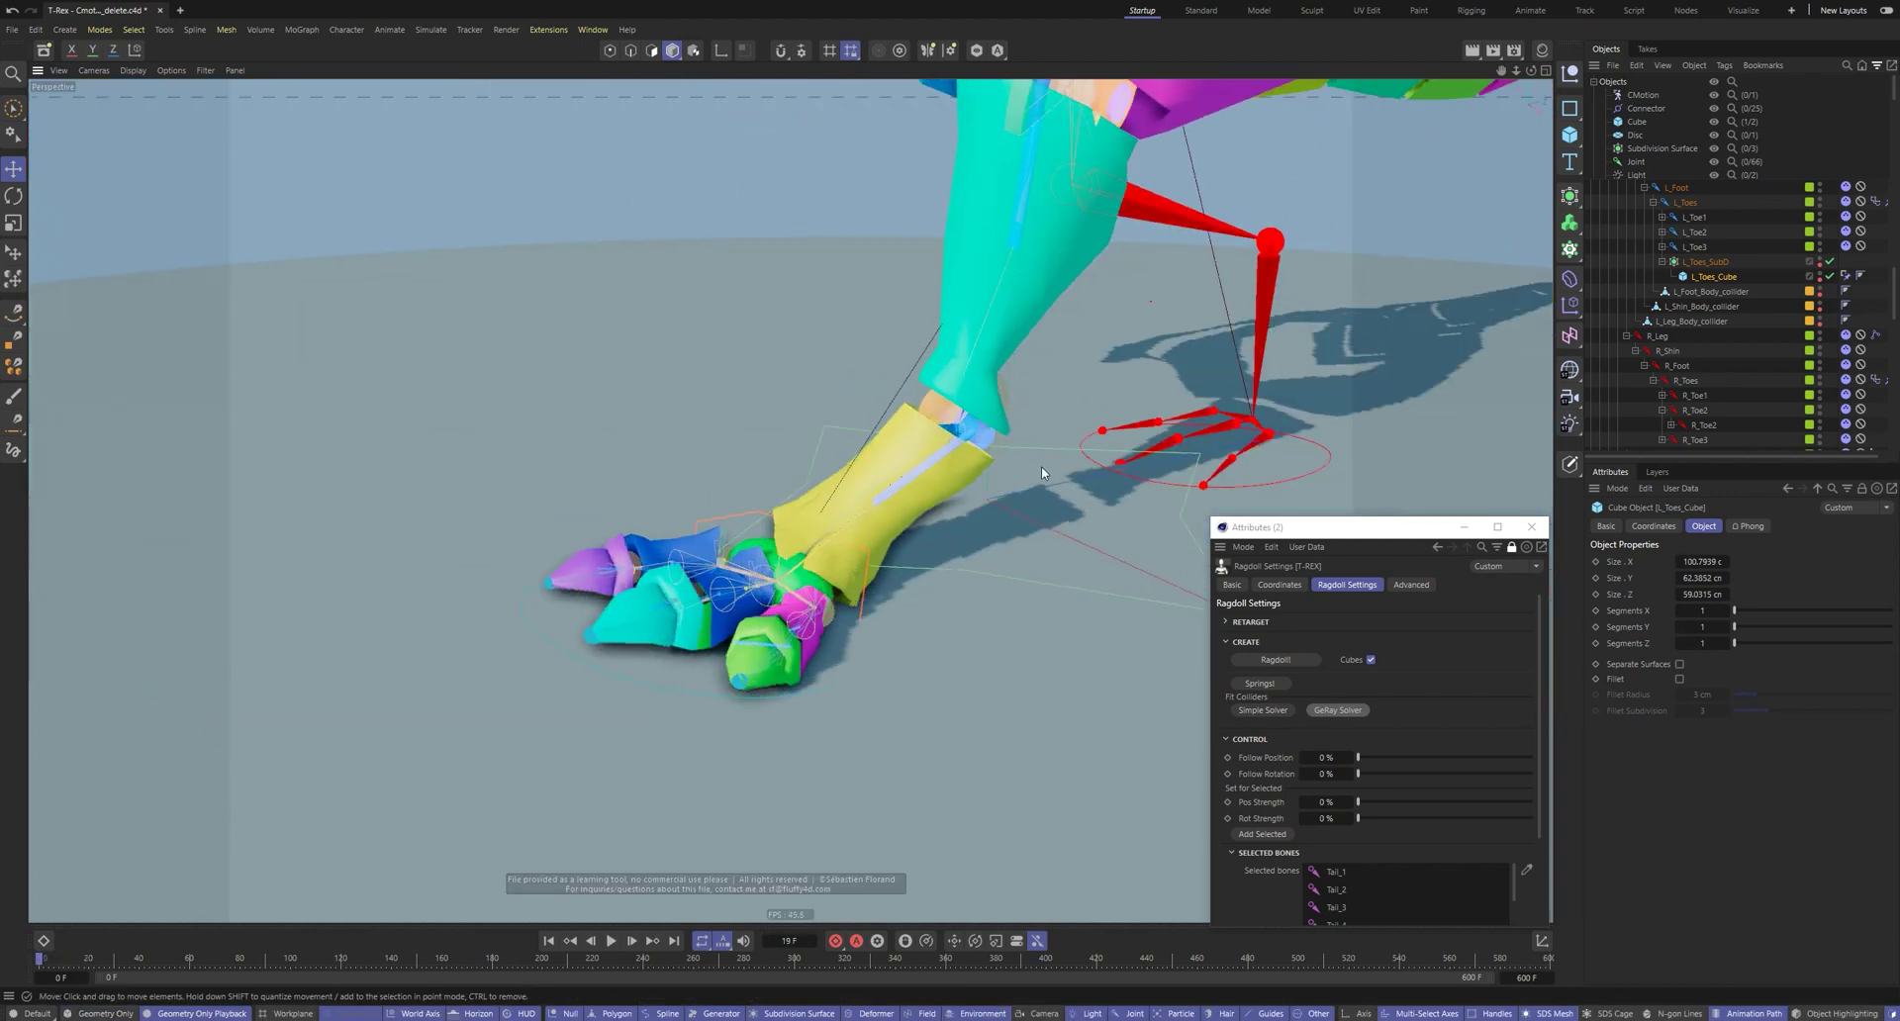
right_click_drag(1042, 466, 943, 604, "alt")
key("F8")
key("F8")
key("shift+f")
left_click_drag(984, 536, 965, 481, "alt")
key("F8")
key("F8")
key("shift+f")
left_click_drag(1002, 330, 844, 322, "alt")
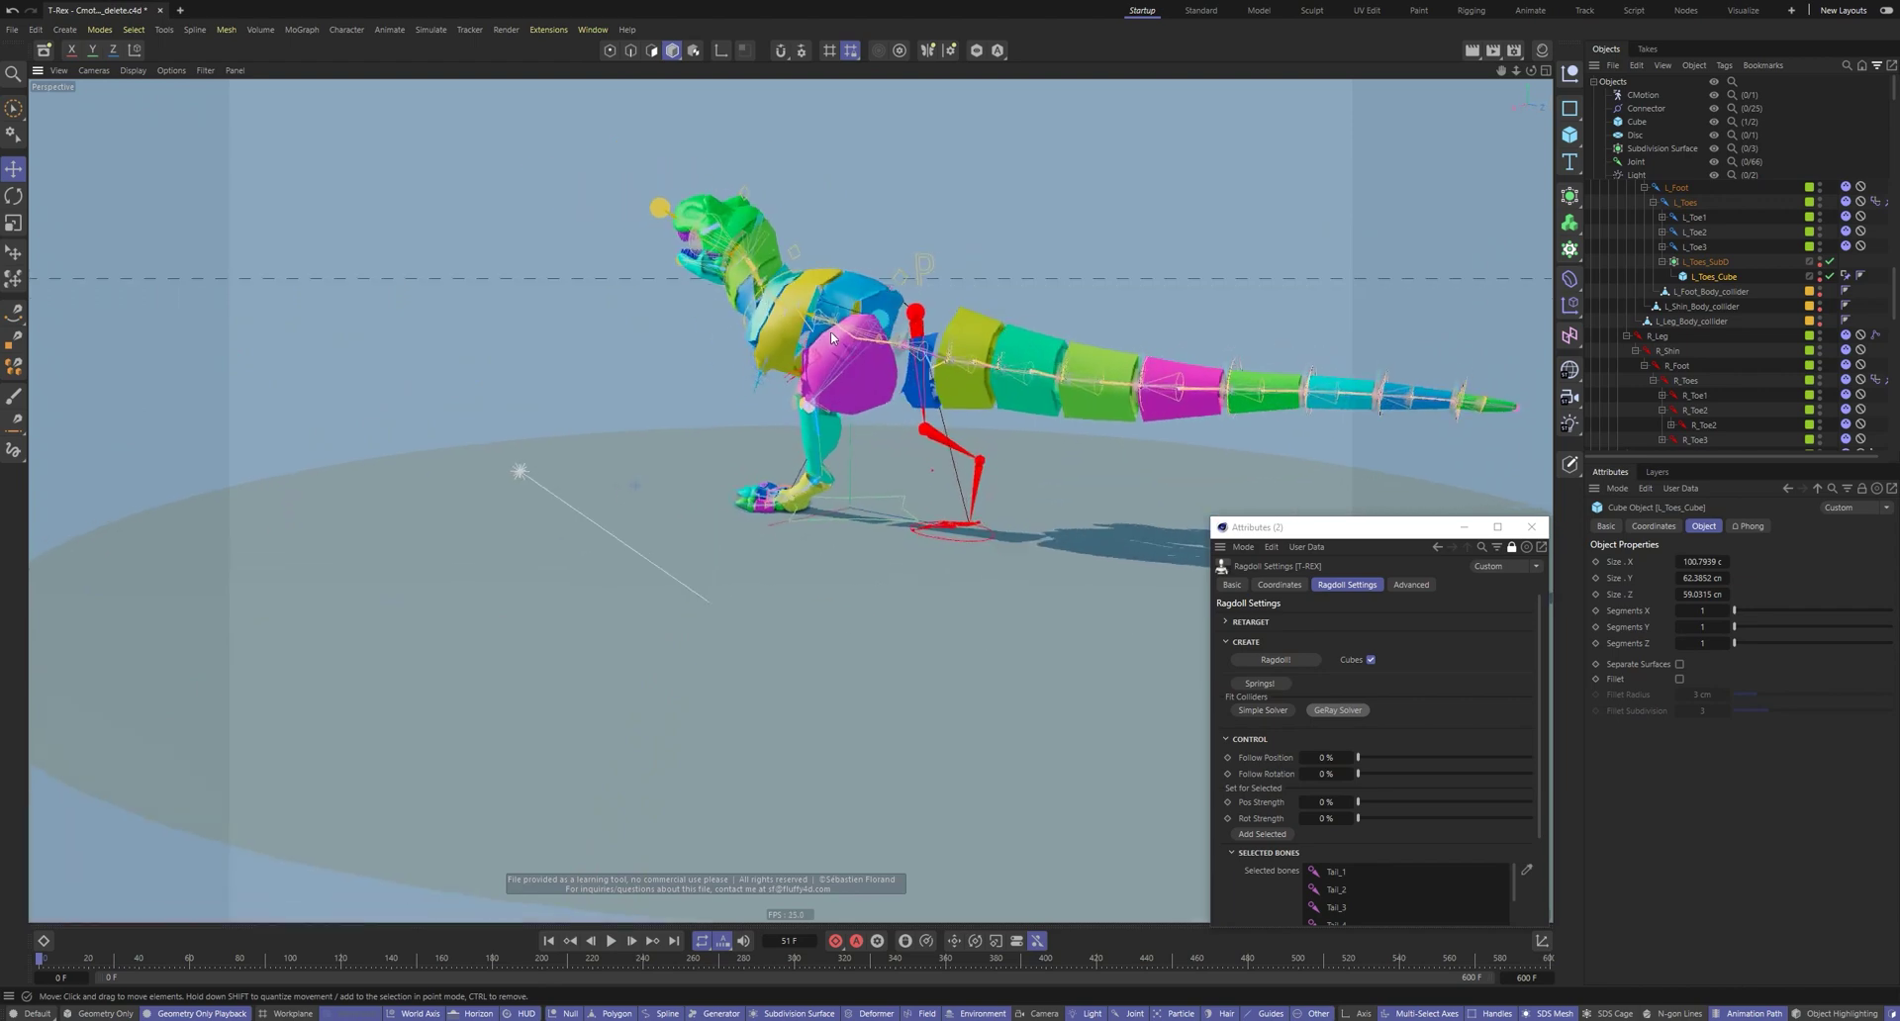
Select L_Leg together with Spine_0 and connect the left leg to the spine in Spine/Tail mode
right_click_drag(844, 321, 1009, 307, "alt")
left_click(1008, 306)
left_click_drag(1009, 306, 916, 371, "alt")
left_click(1035, 335, "shift")
left_click(1410, 584)
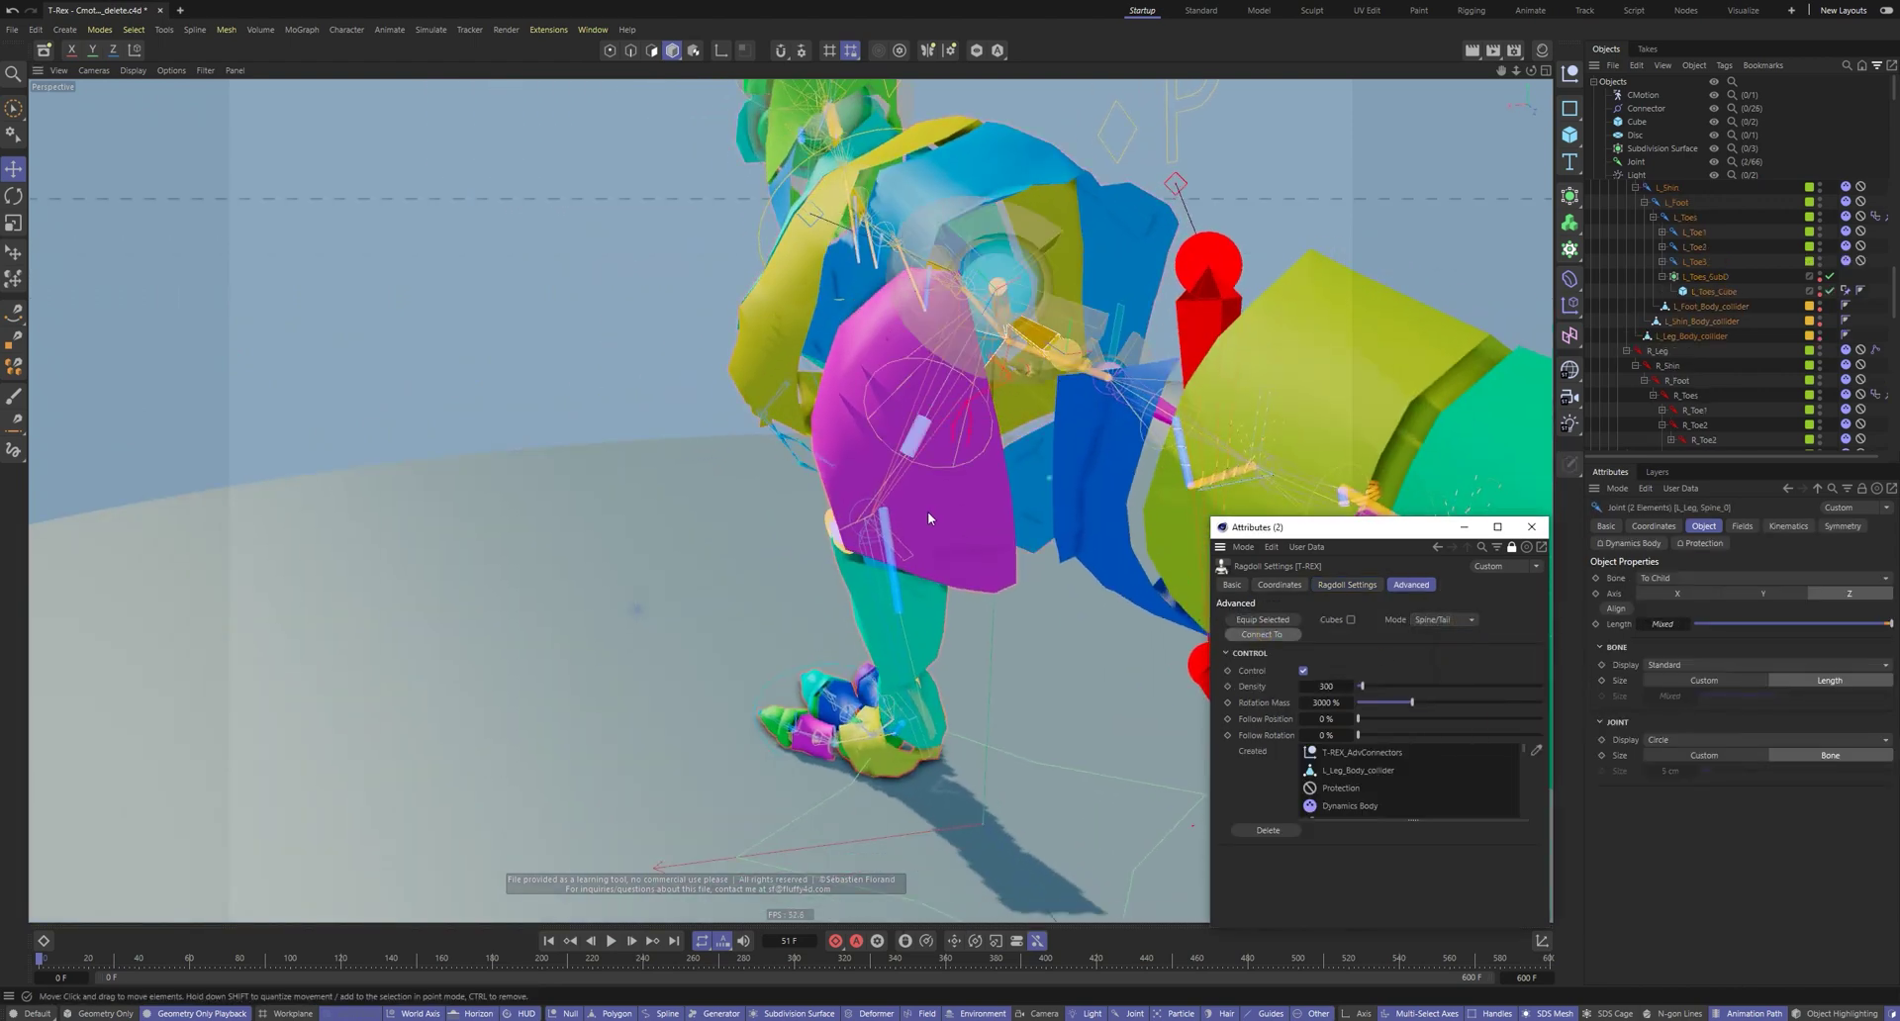
left_click_drag(929, 513, 1034, 450, "alt")
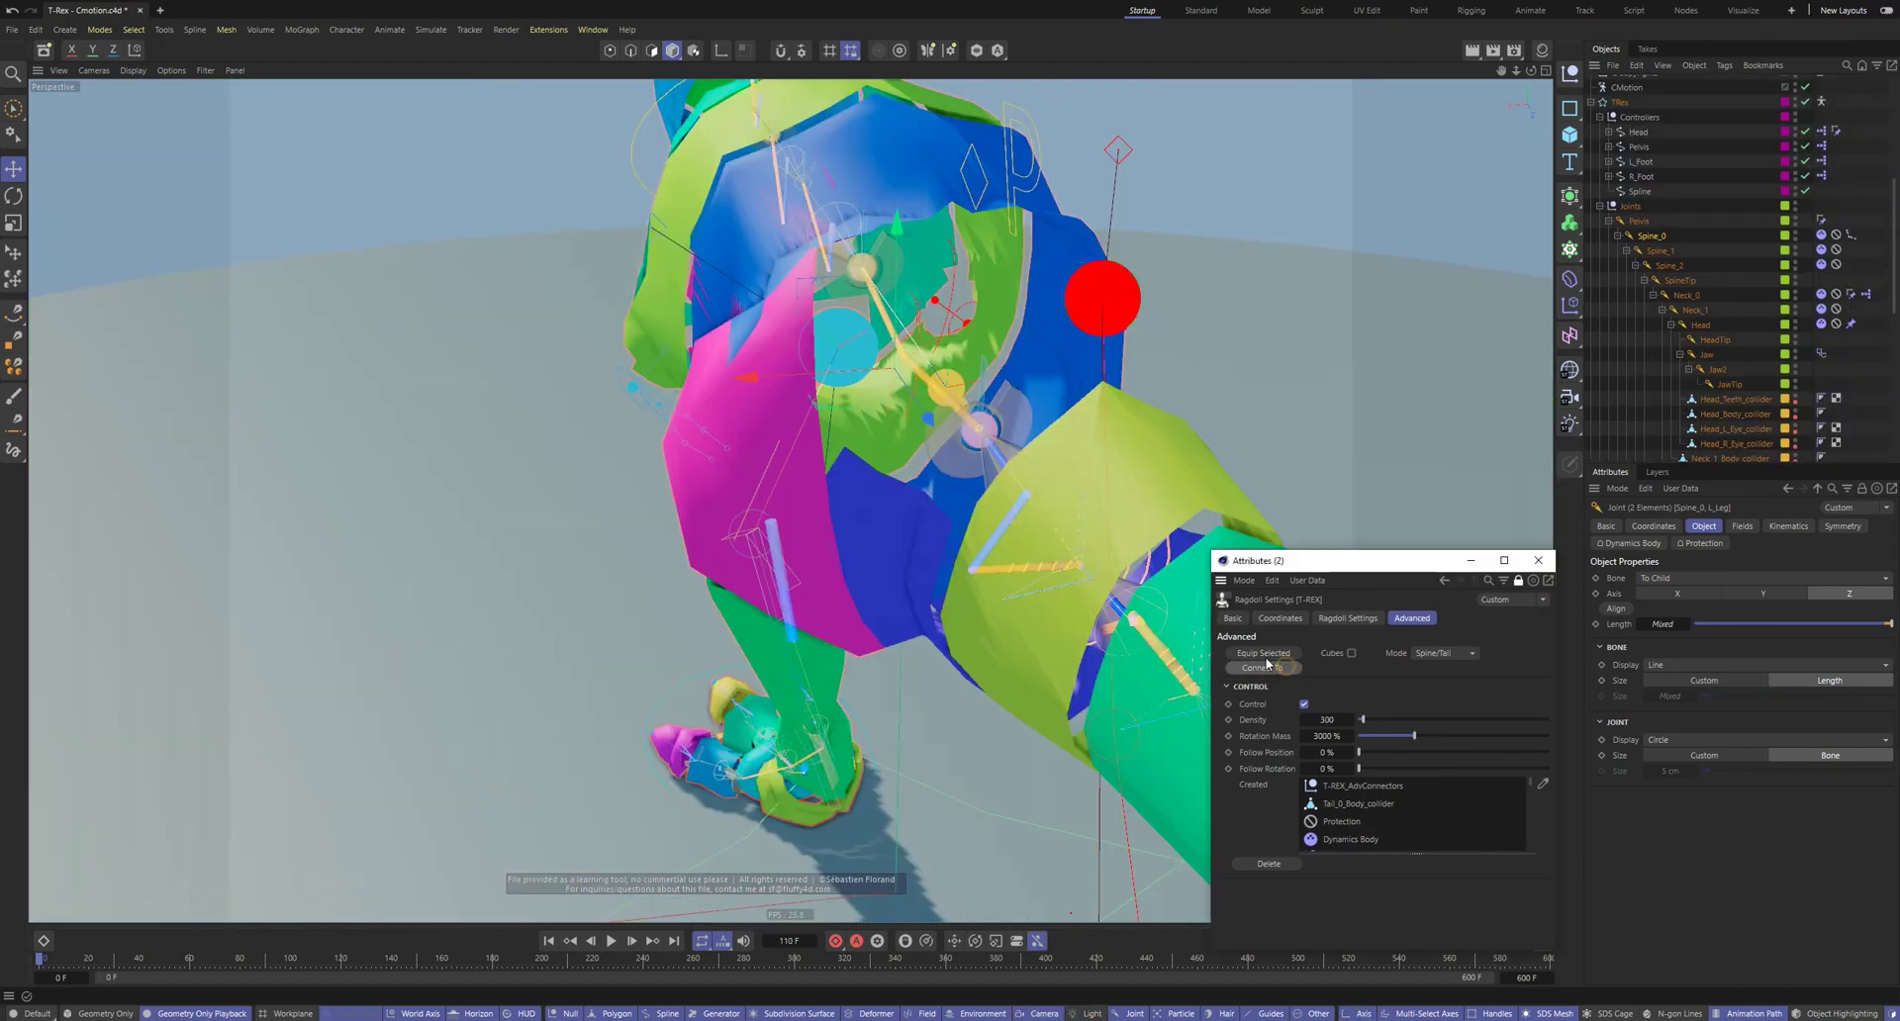
Play the simulation and examine the connected left leg from the side and front
left_click_drag(753, 439, 653, 479, "alt")
right_click_drag(653, 479, 557, 564, "alt")
key("F8")
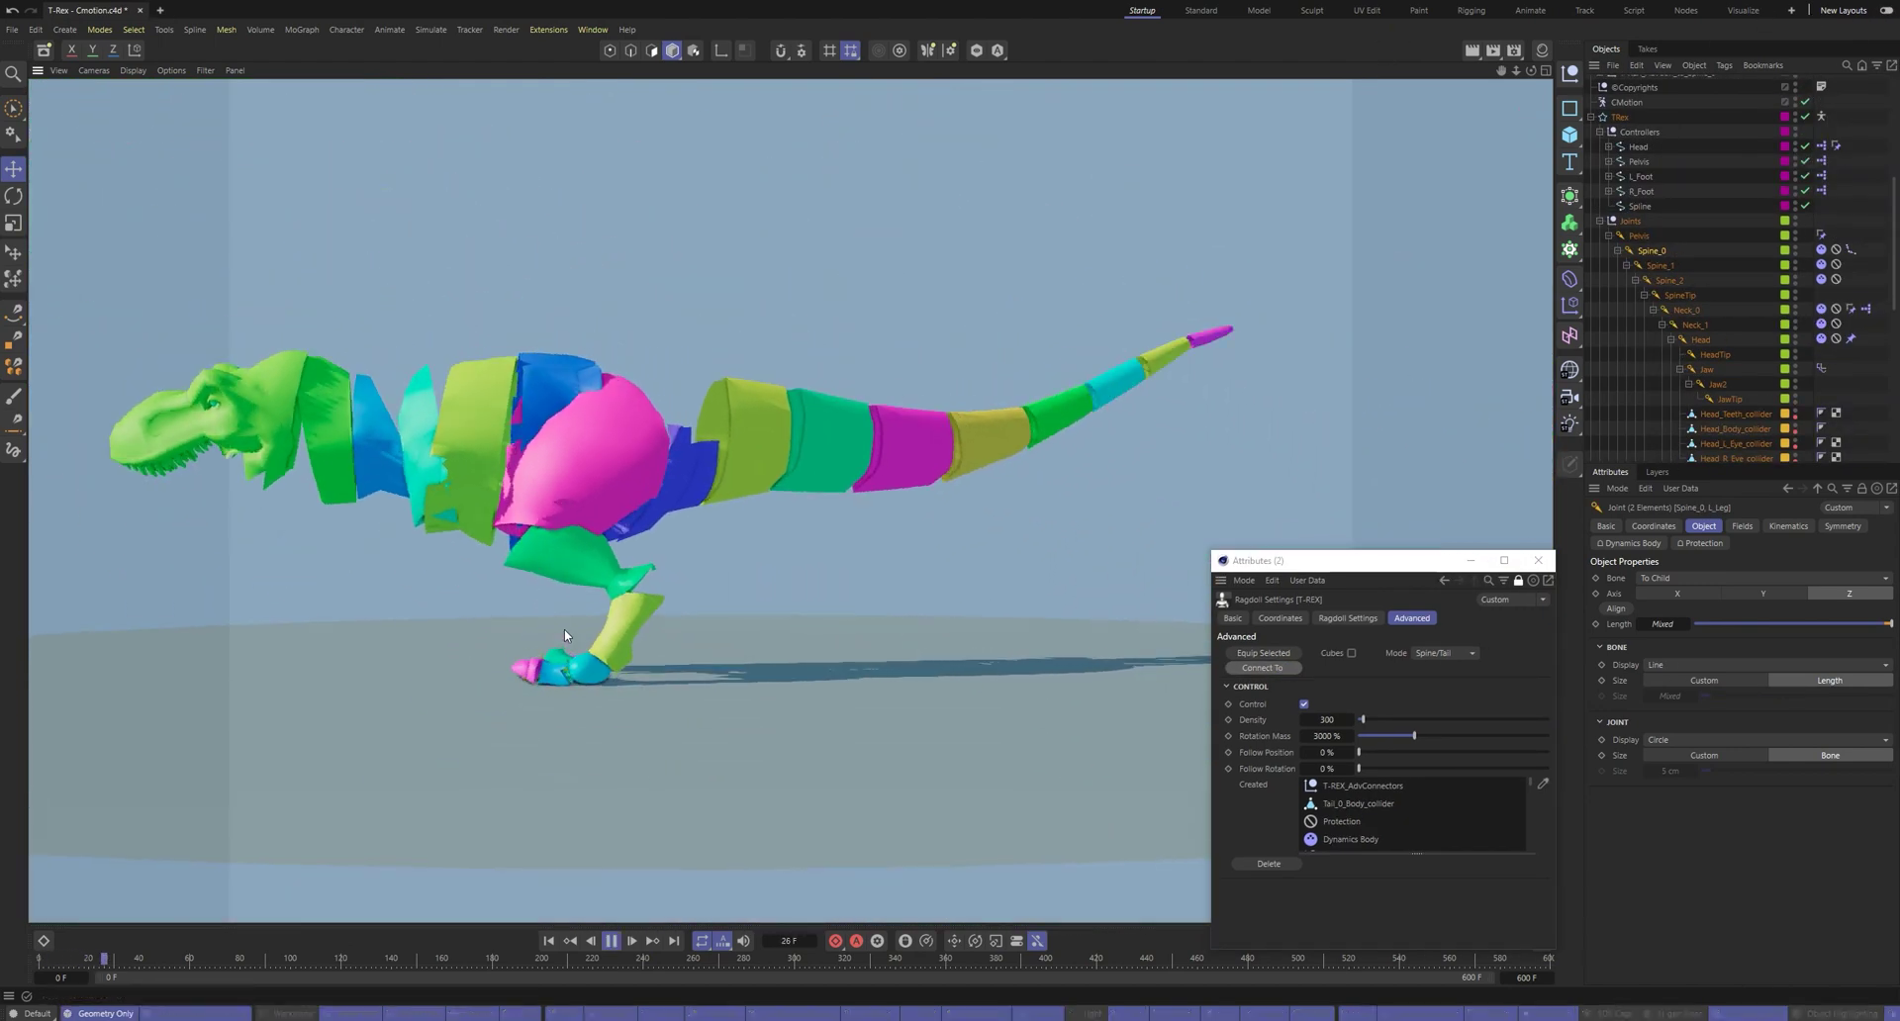
left_click_drag(557, 559, 768, 584, "alt")
key("shift+f")
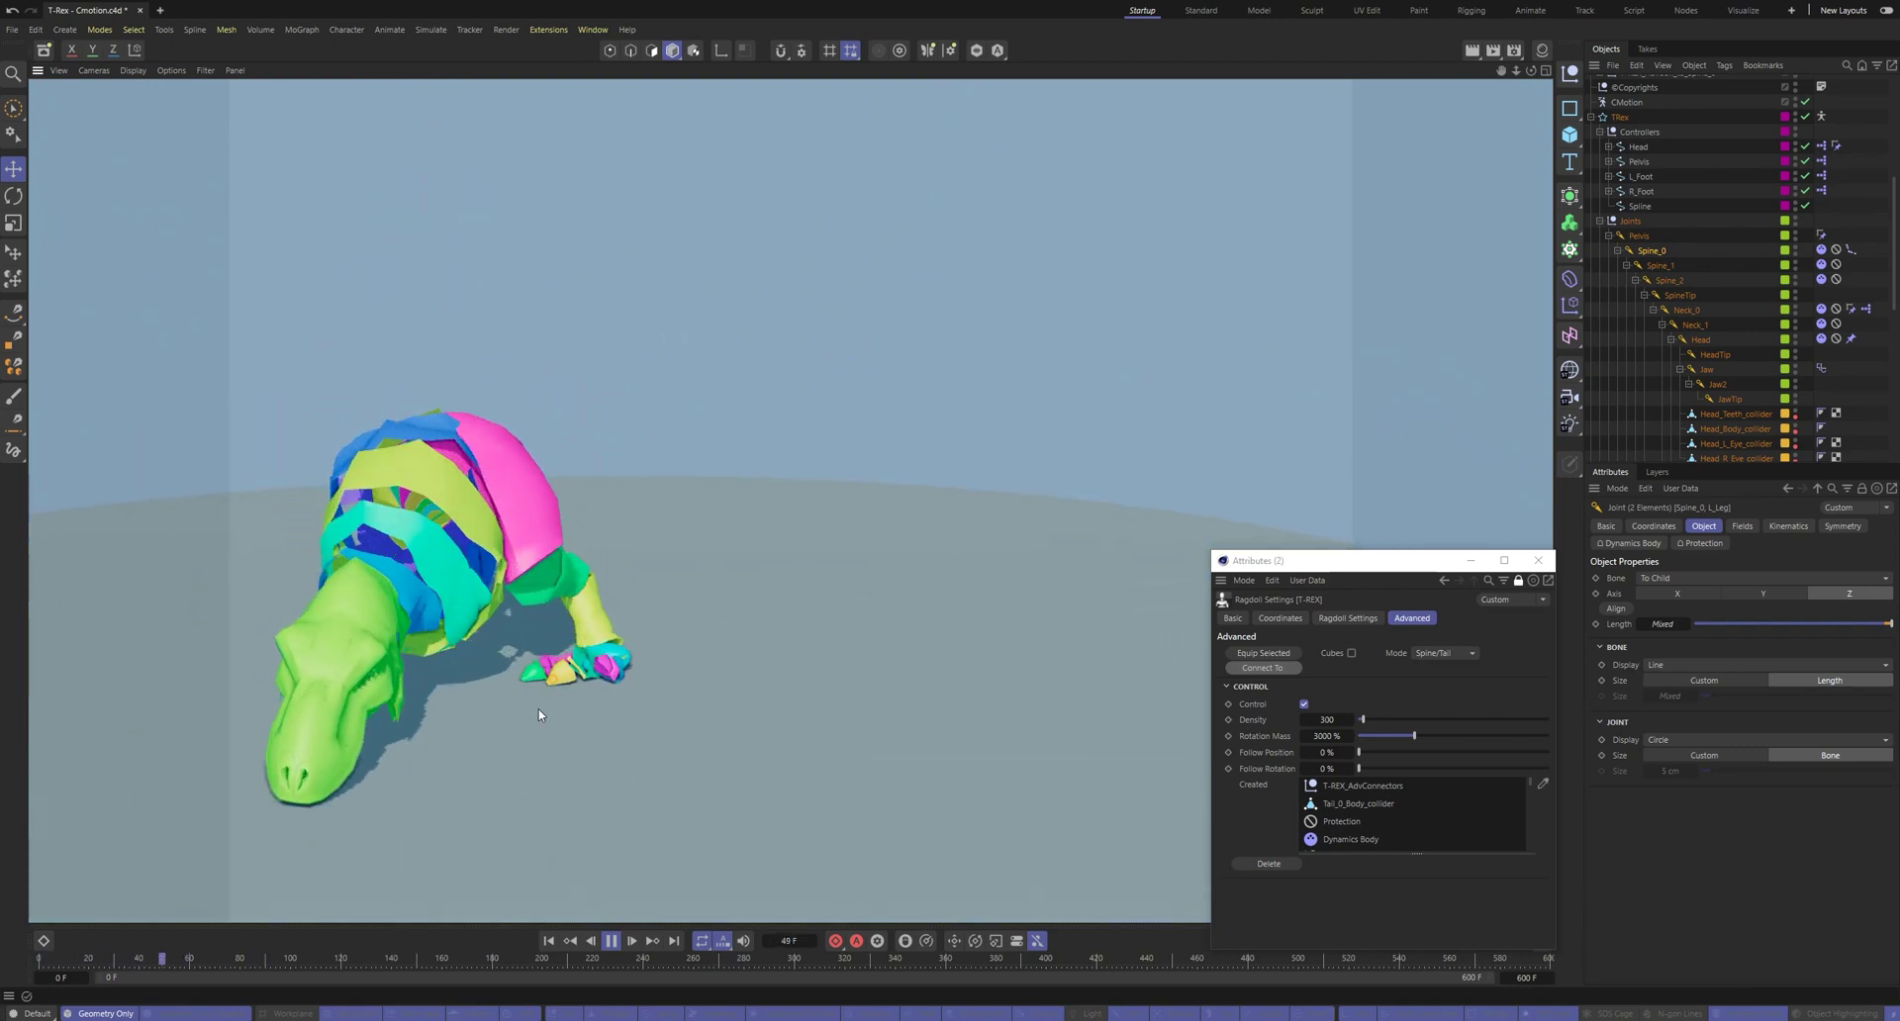
left_click_drag(540, 709, 674, 616, "alt")
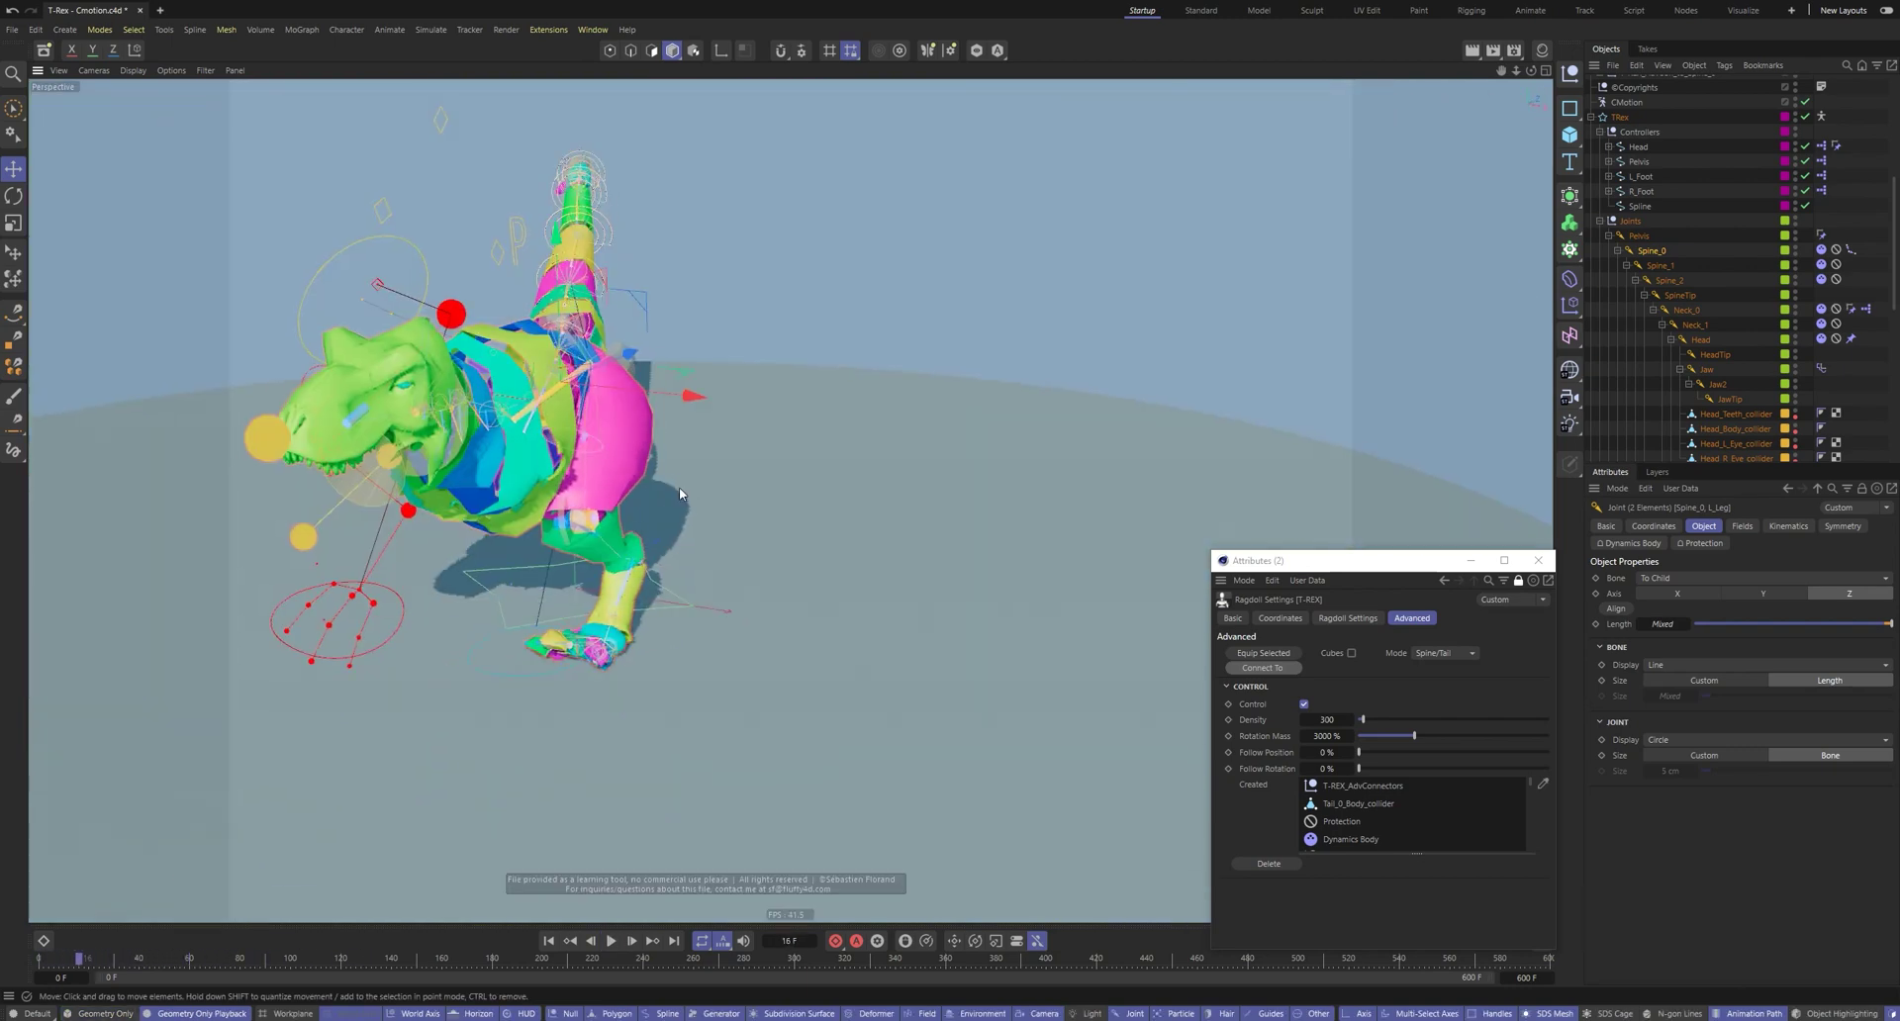
Set Follow Position to 60 % and Follow Rotation to 66 % for the spine and left leg, and replay the walk
left_click_drag(1463, 753, 1542, 753)
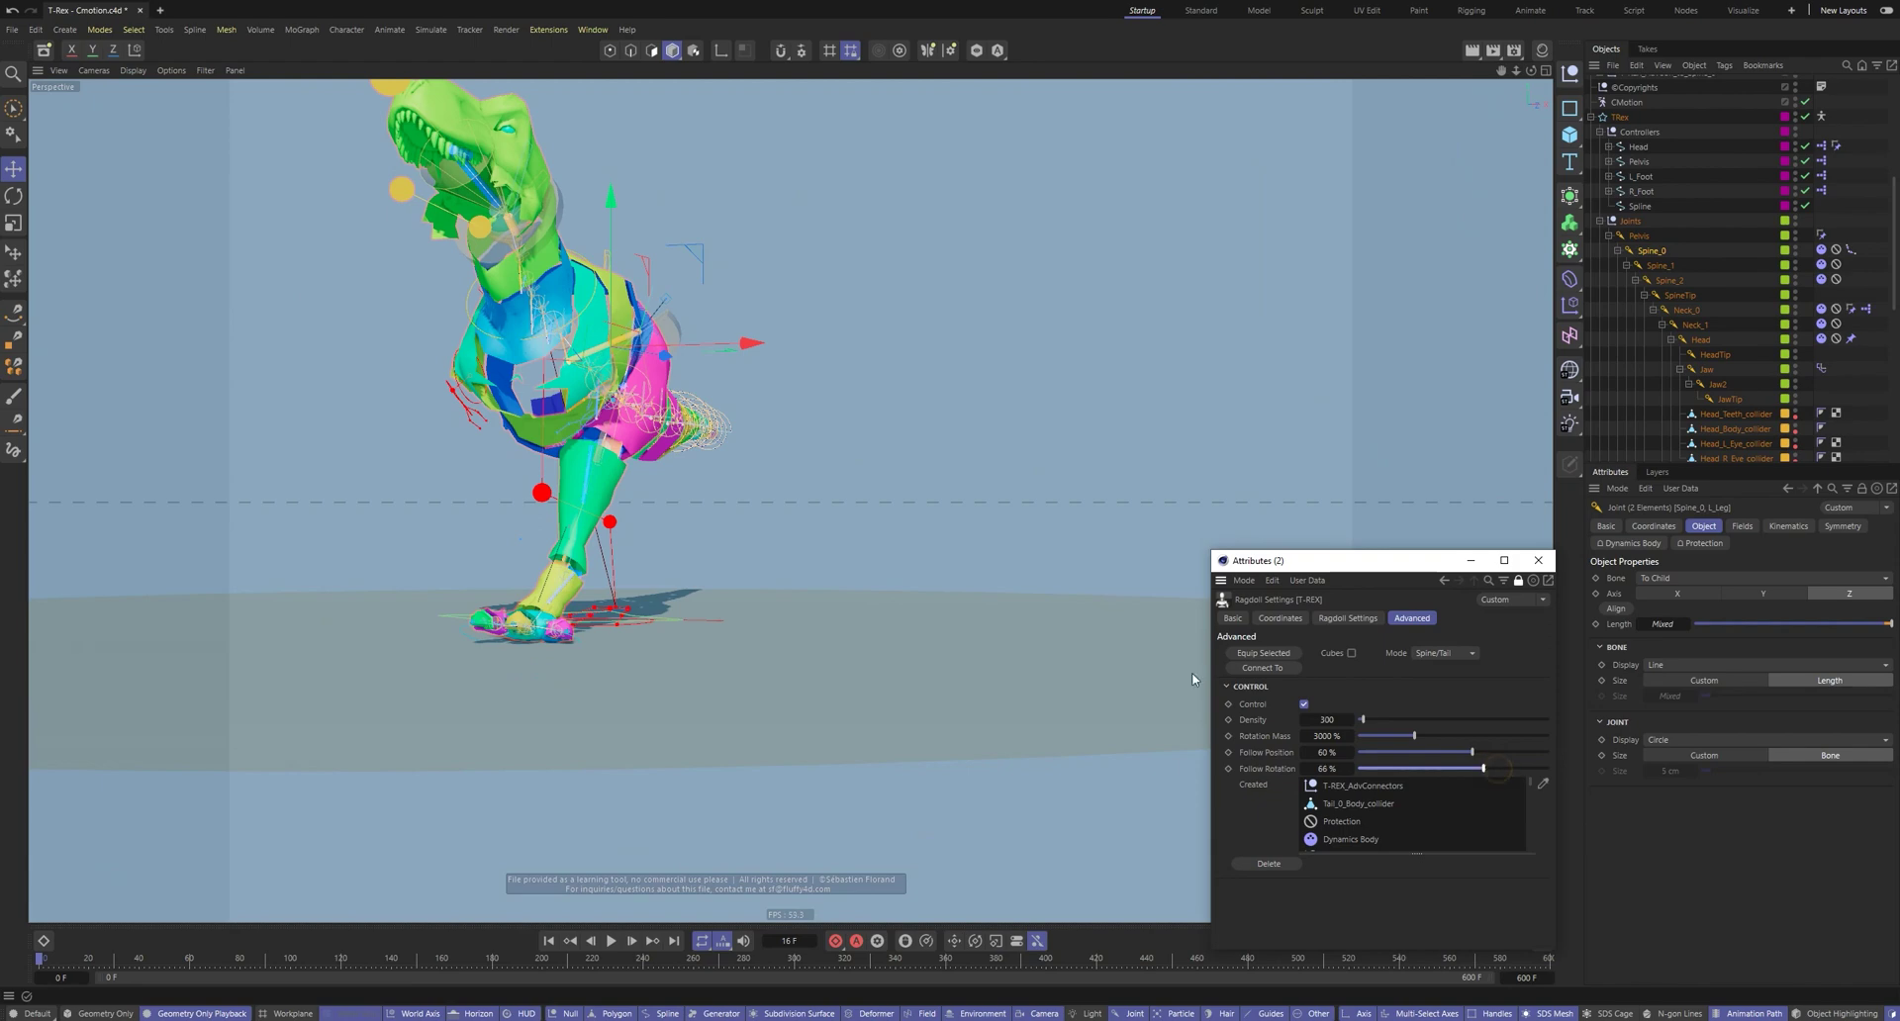
key("F8")
middle_click_drag(178, 644, 764, 555, "alt")
left_click_drag(764, 555, 903, 614, "alt")
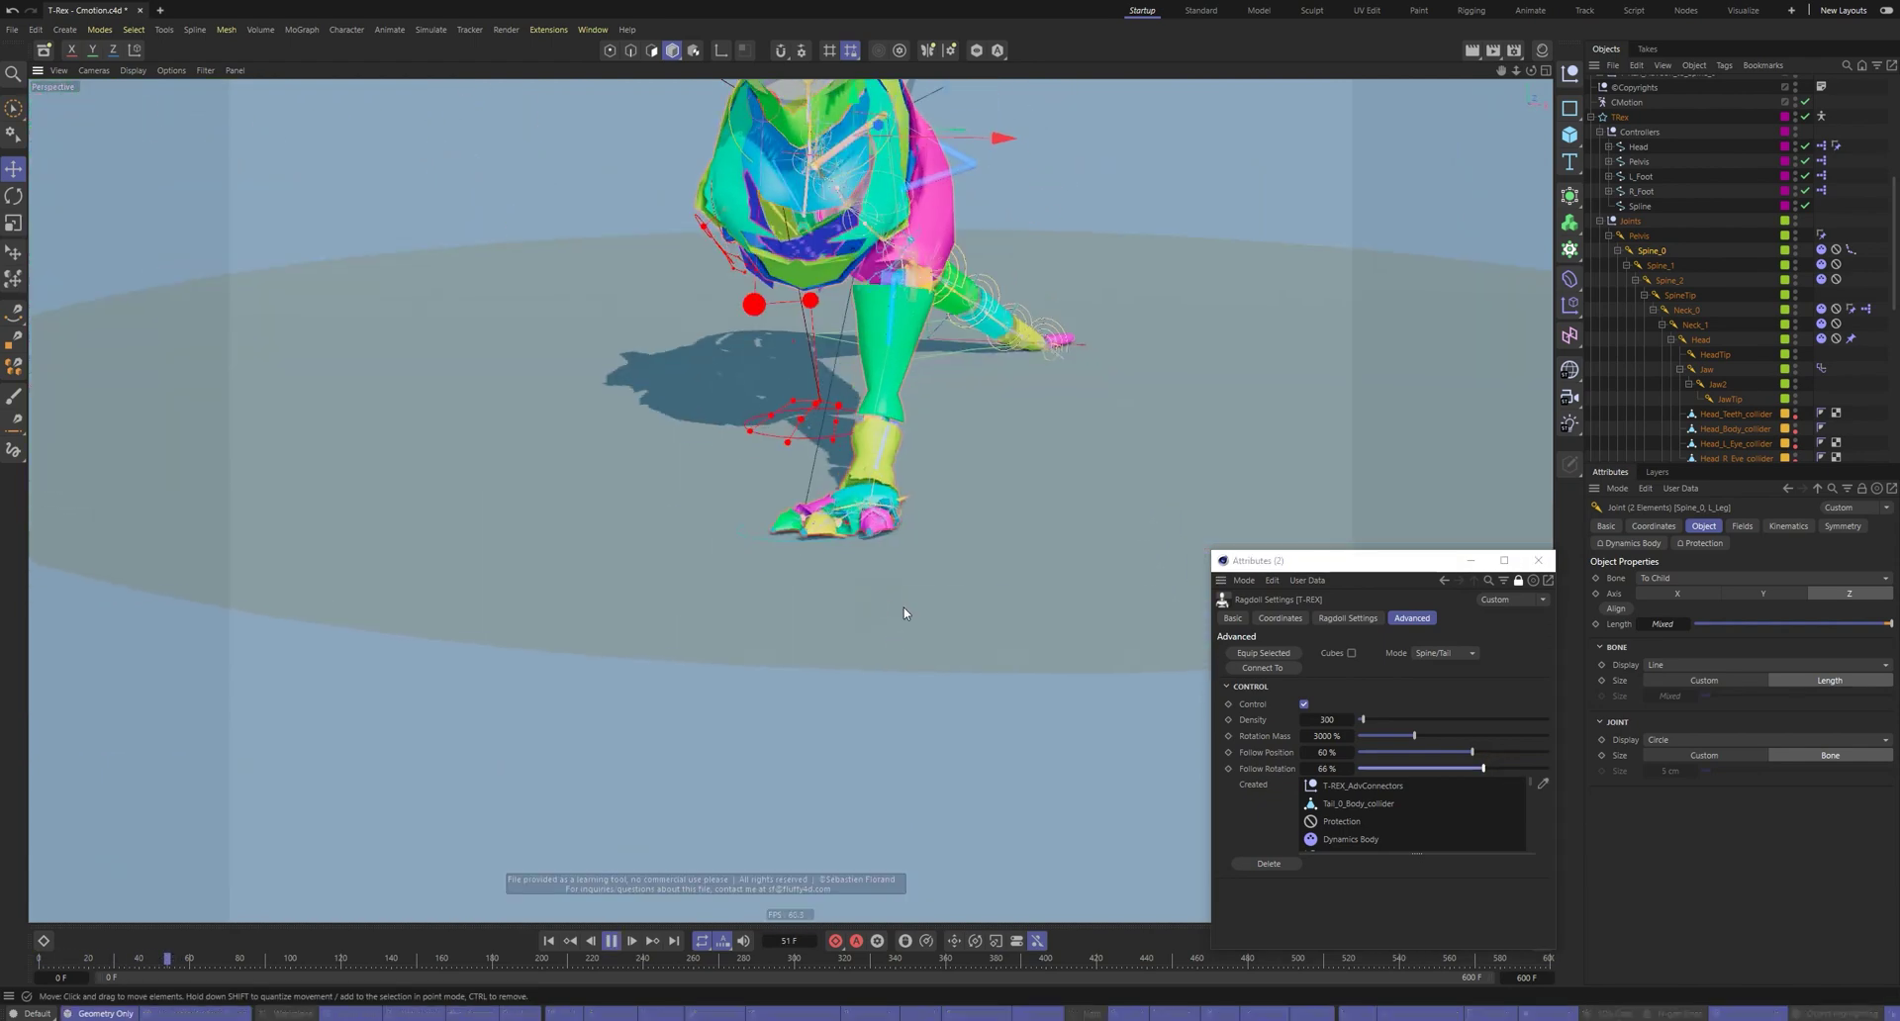
key("F8")
key("shift+f")
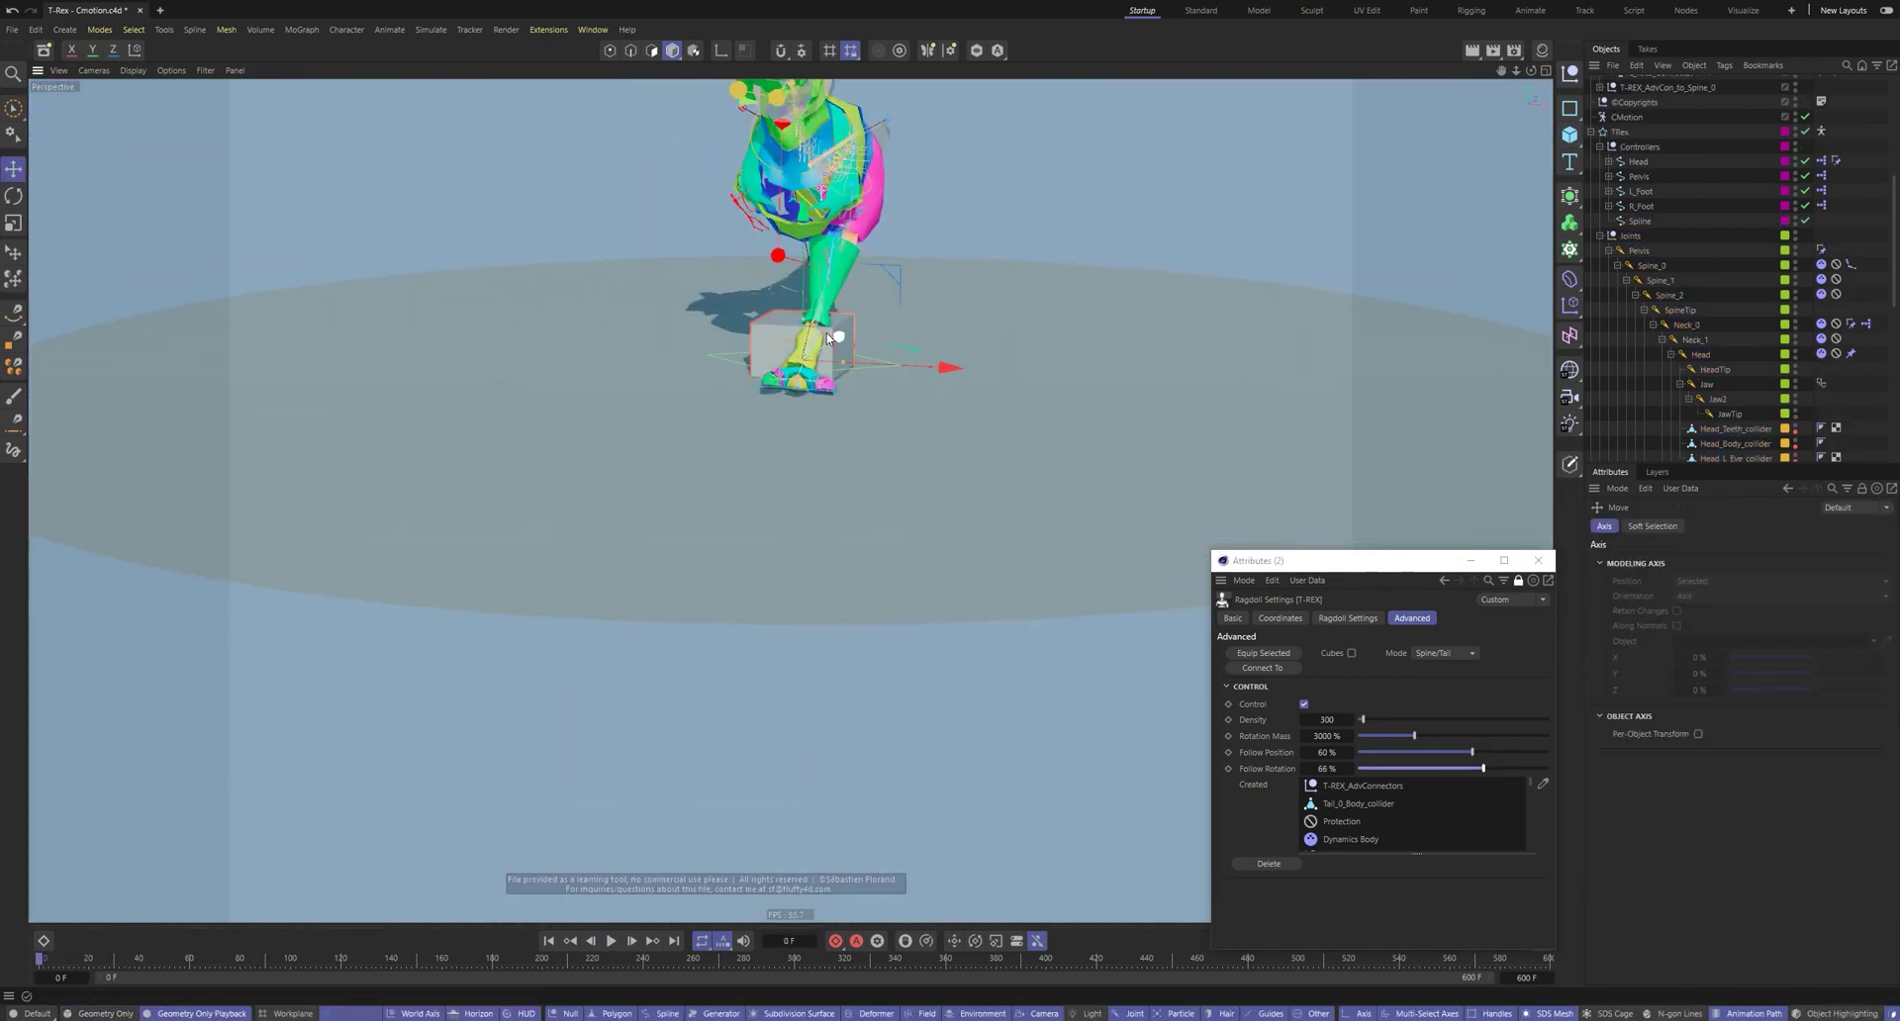
Place a flattened cube about 200 × 55 × 236 cm under the left foot and round it with a 20 cm fillet
key("F8")
left_click_drag(828, 337, 723, 643)
key("F8")
left_click_drag(752, 633, 736, 714, "alt")
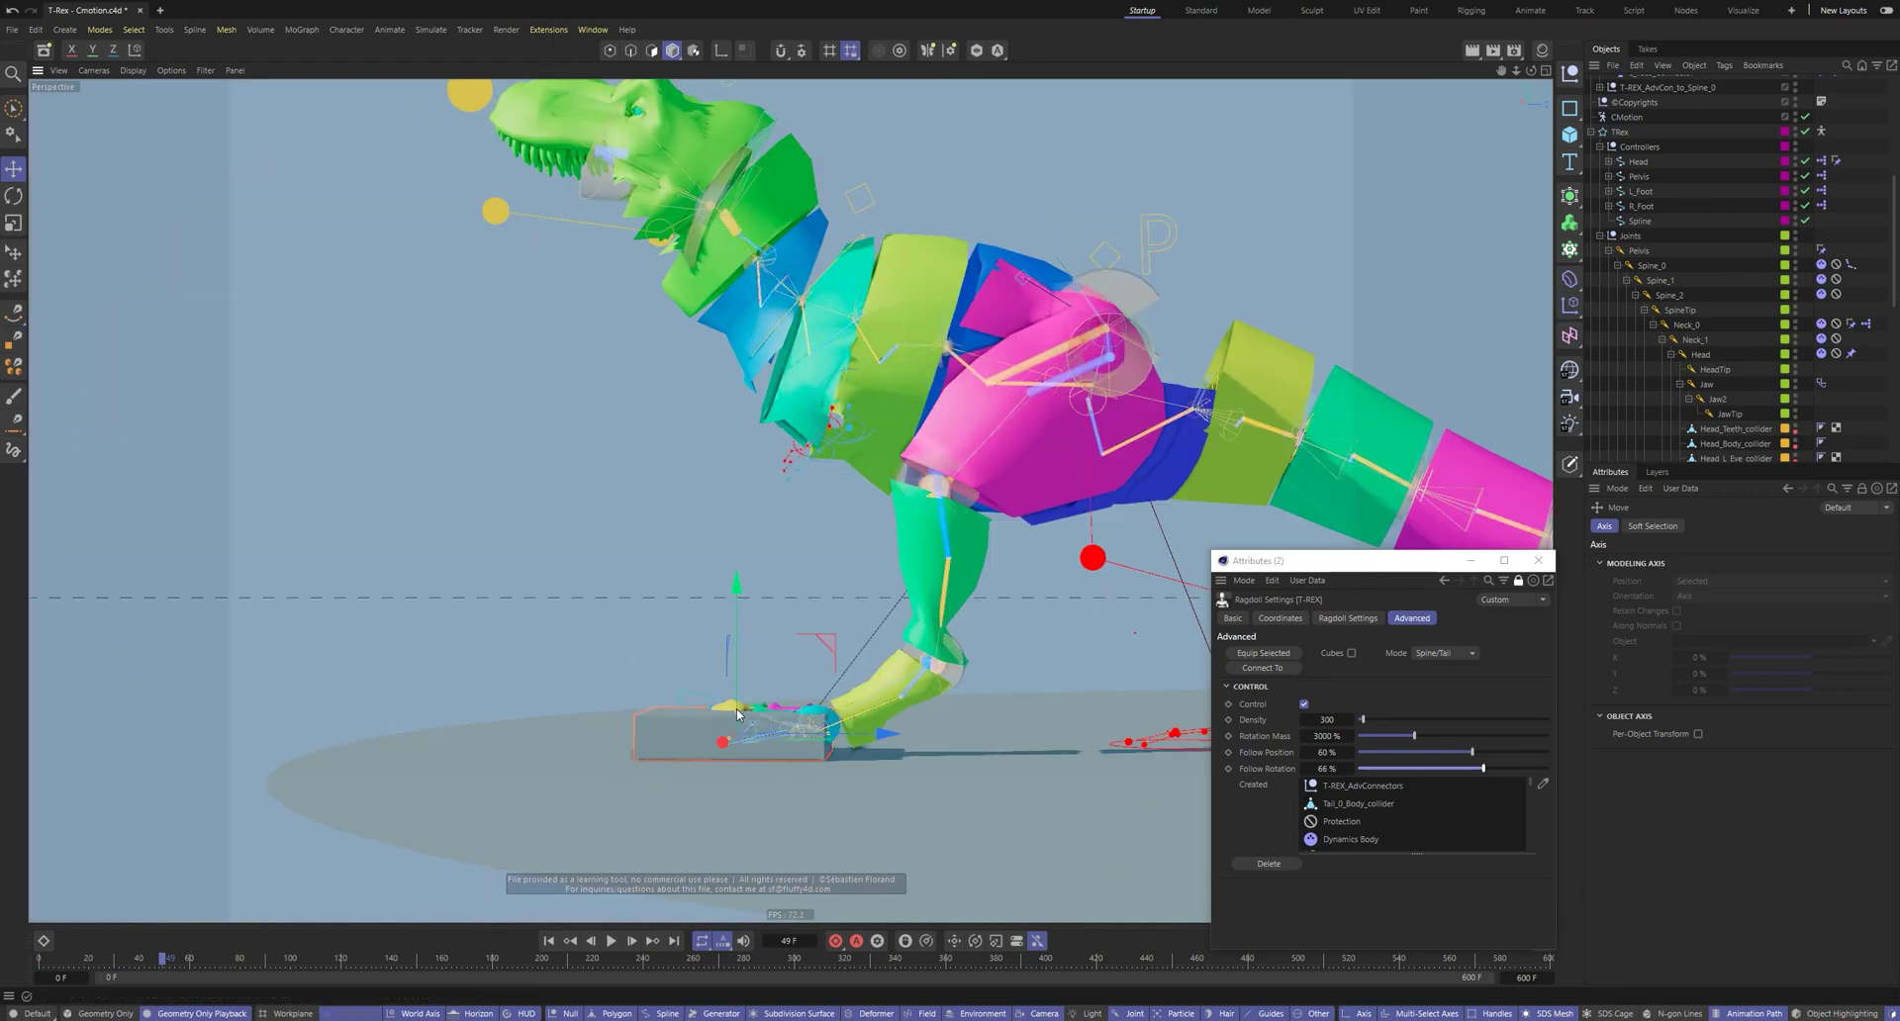
scroll(1643, 245, "up", 5)
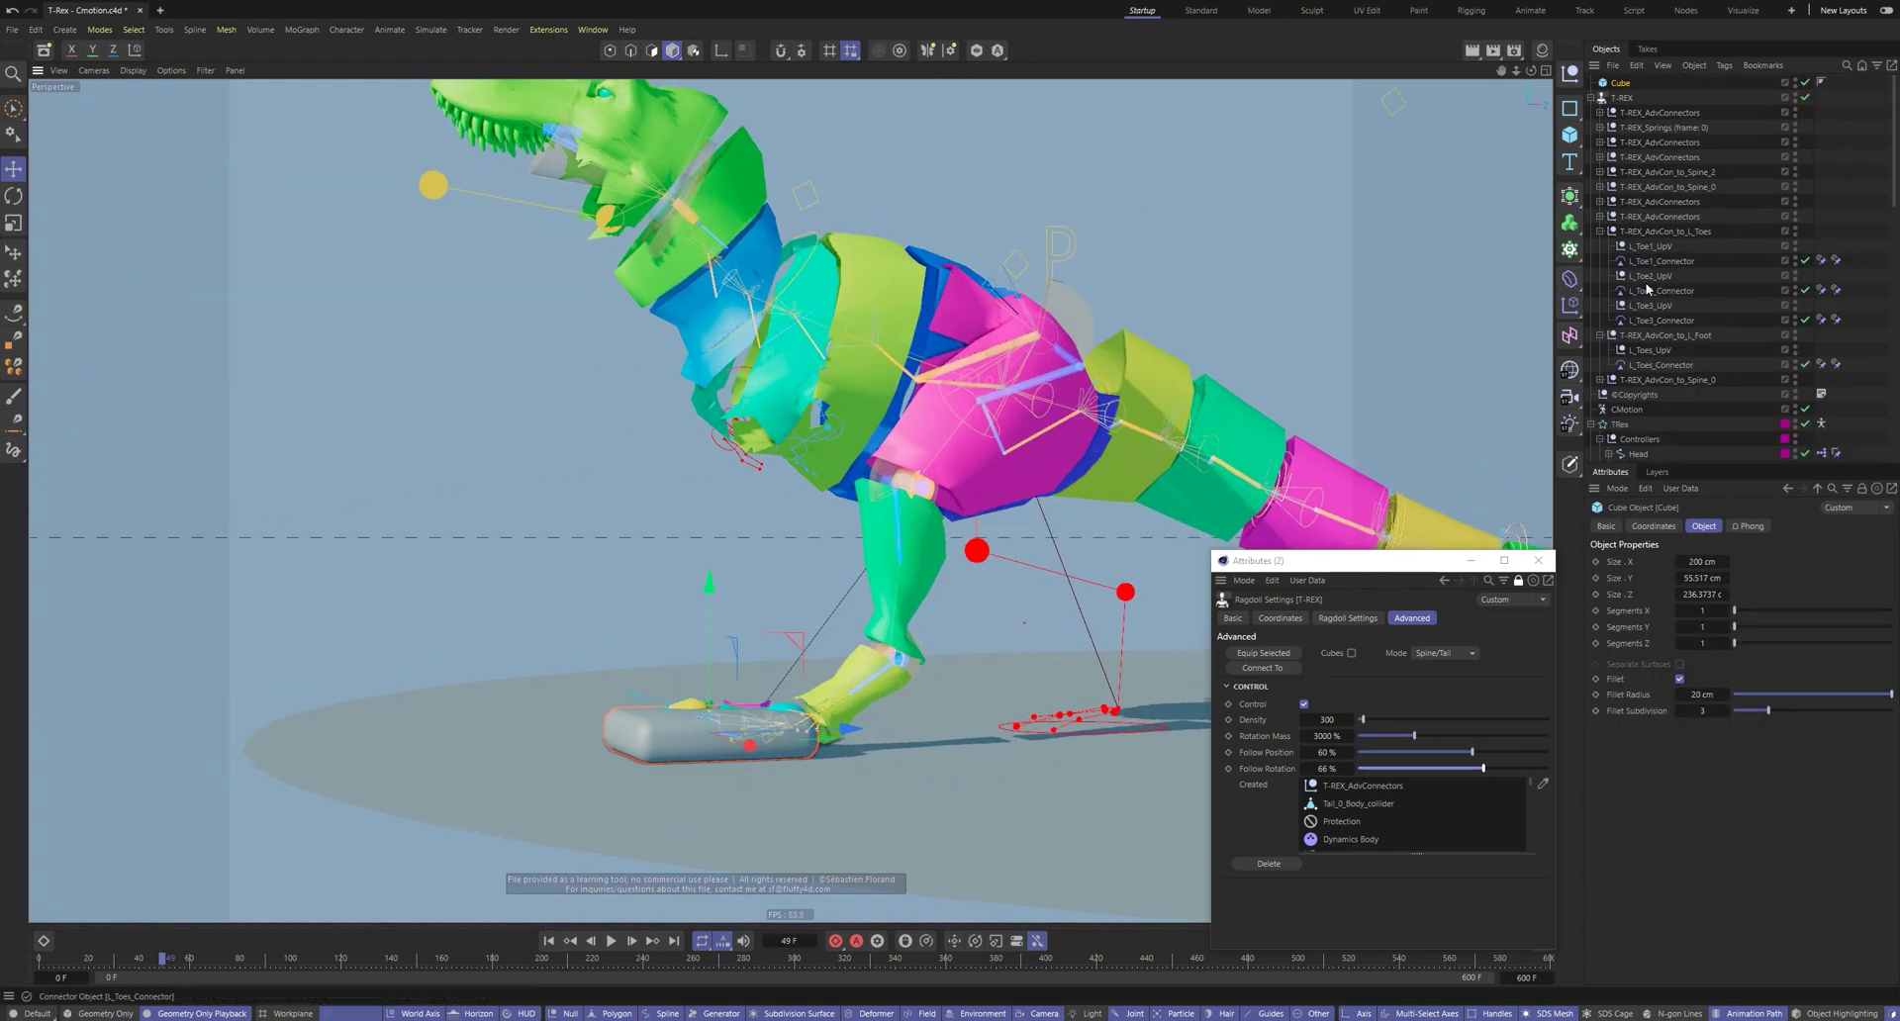
Give the cube's dynamics body a custom mass and play the simulation
left_click(1822, 82)
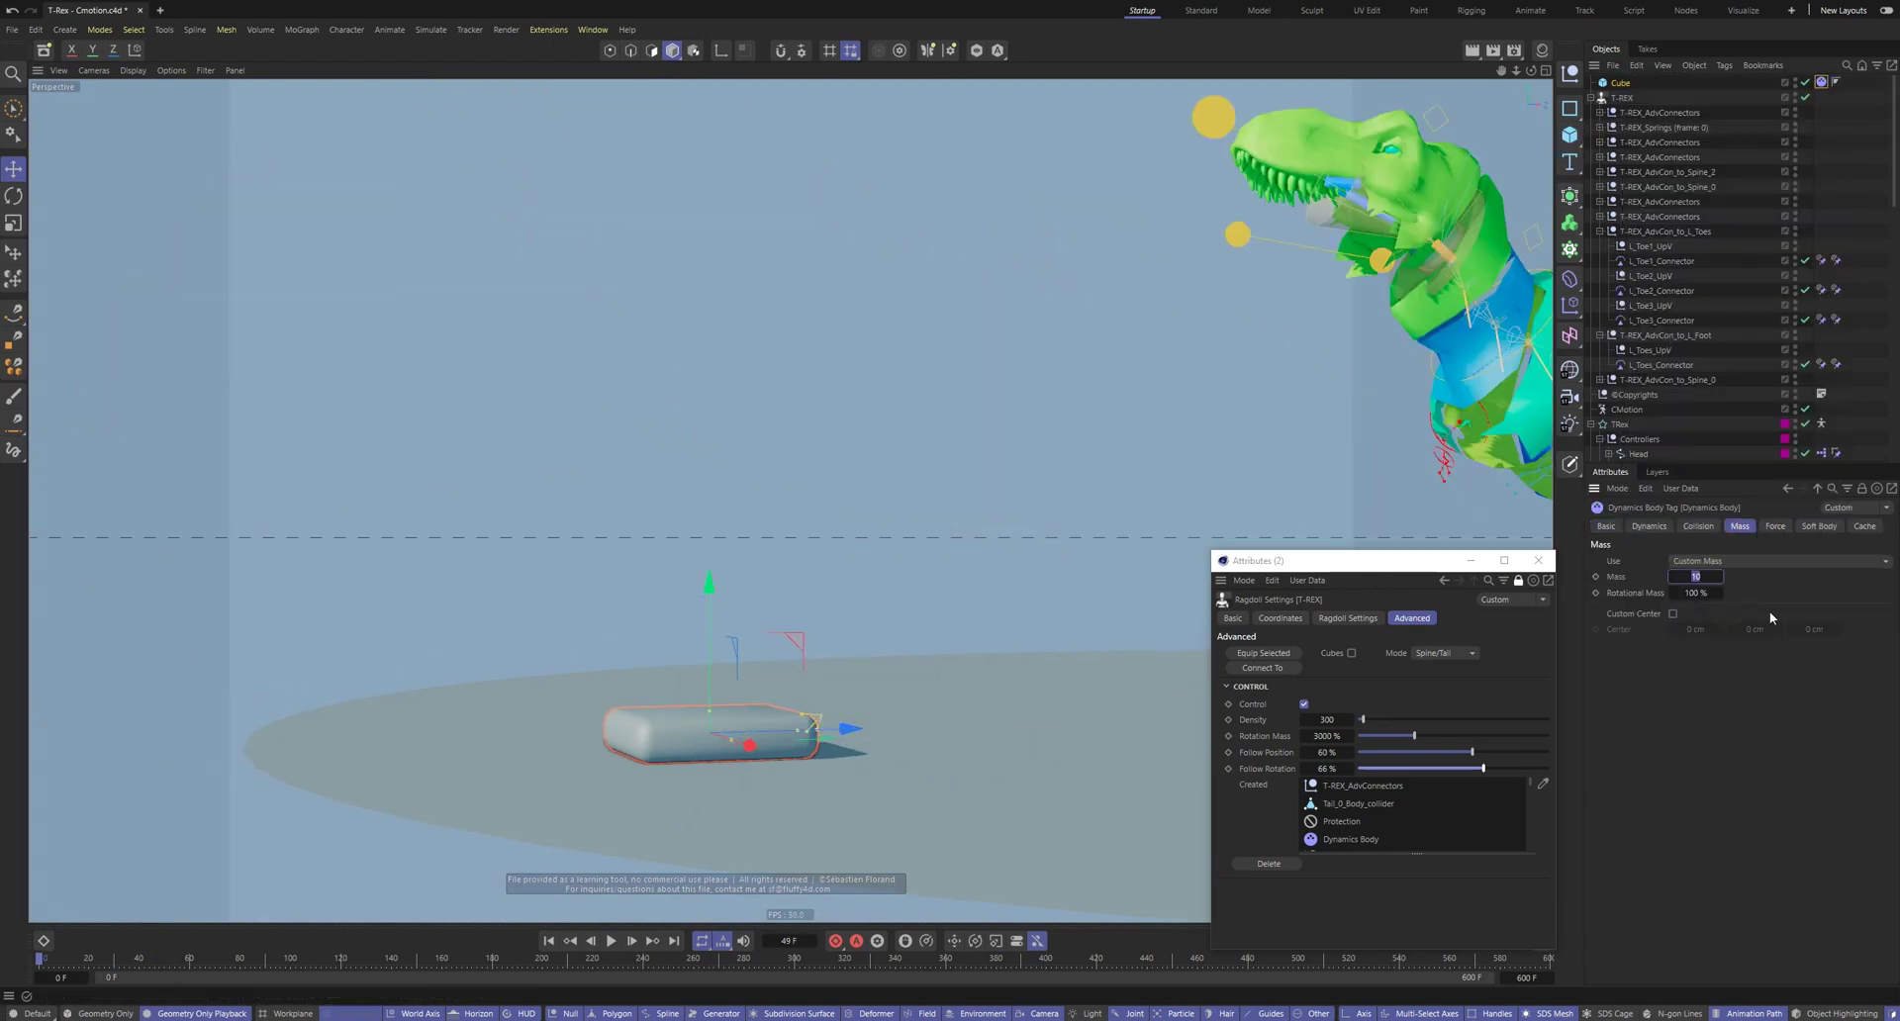
left_click(1774, 583)
key("F8")
key("F8")
key("shift+f")
left_click_drag(743, 541, 940, 673, "alt")
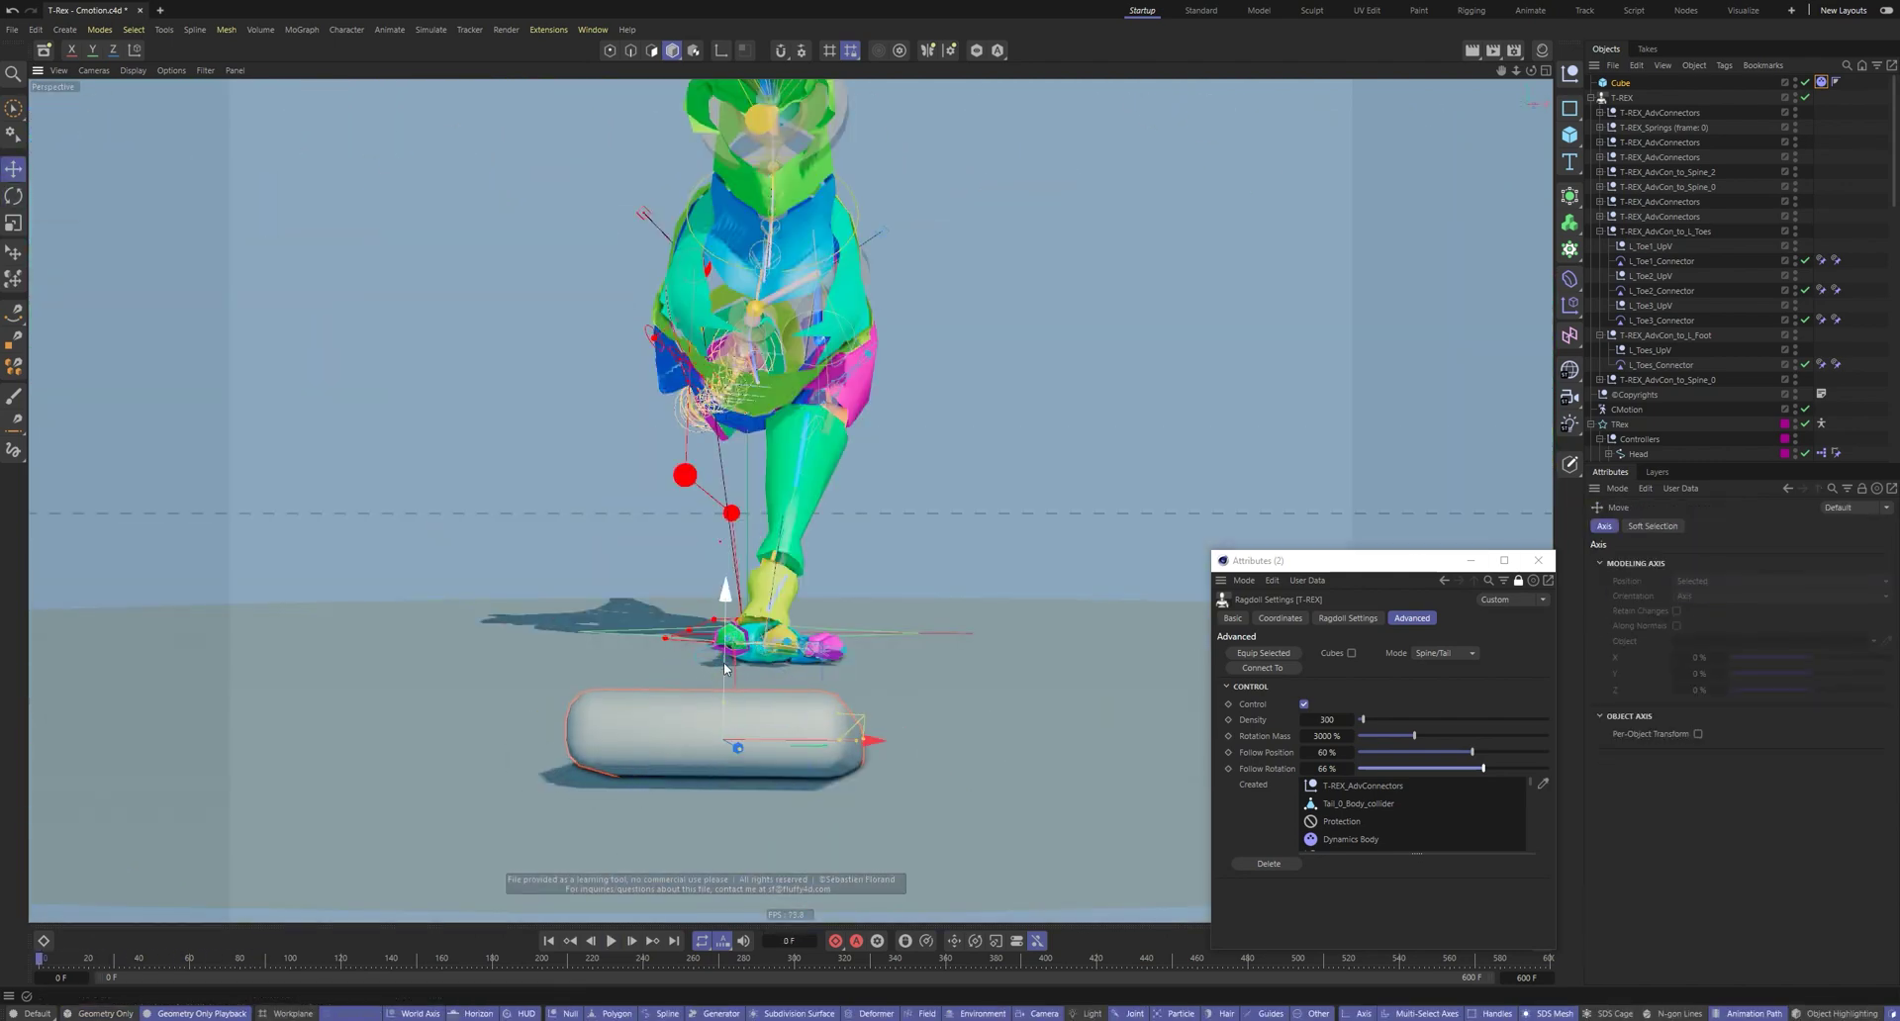
Replay the simulation from new angles and examine how the left foot meets the cube
key("F8")
left_click_drag(754, 683, 709, 728, "alt")
key("F8")
middle_click_drag(708, 727, 790, 637, "alt")
key("F8")
key("shift+f")
left_click_drag(812, 633, 610, 640, "alt")
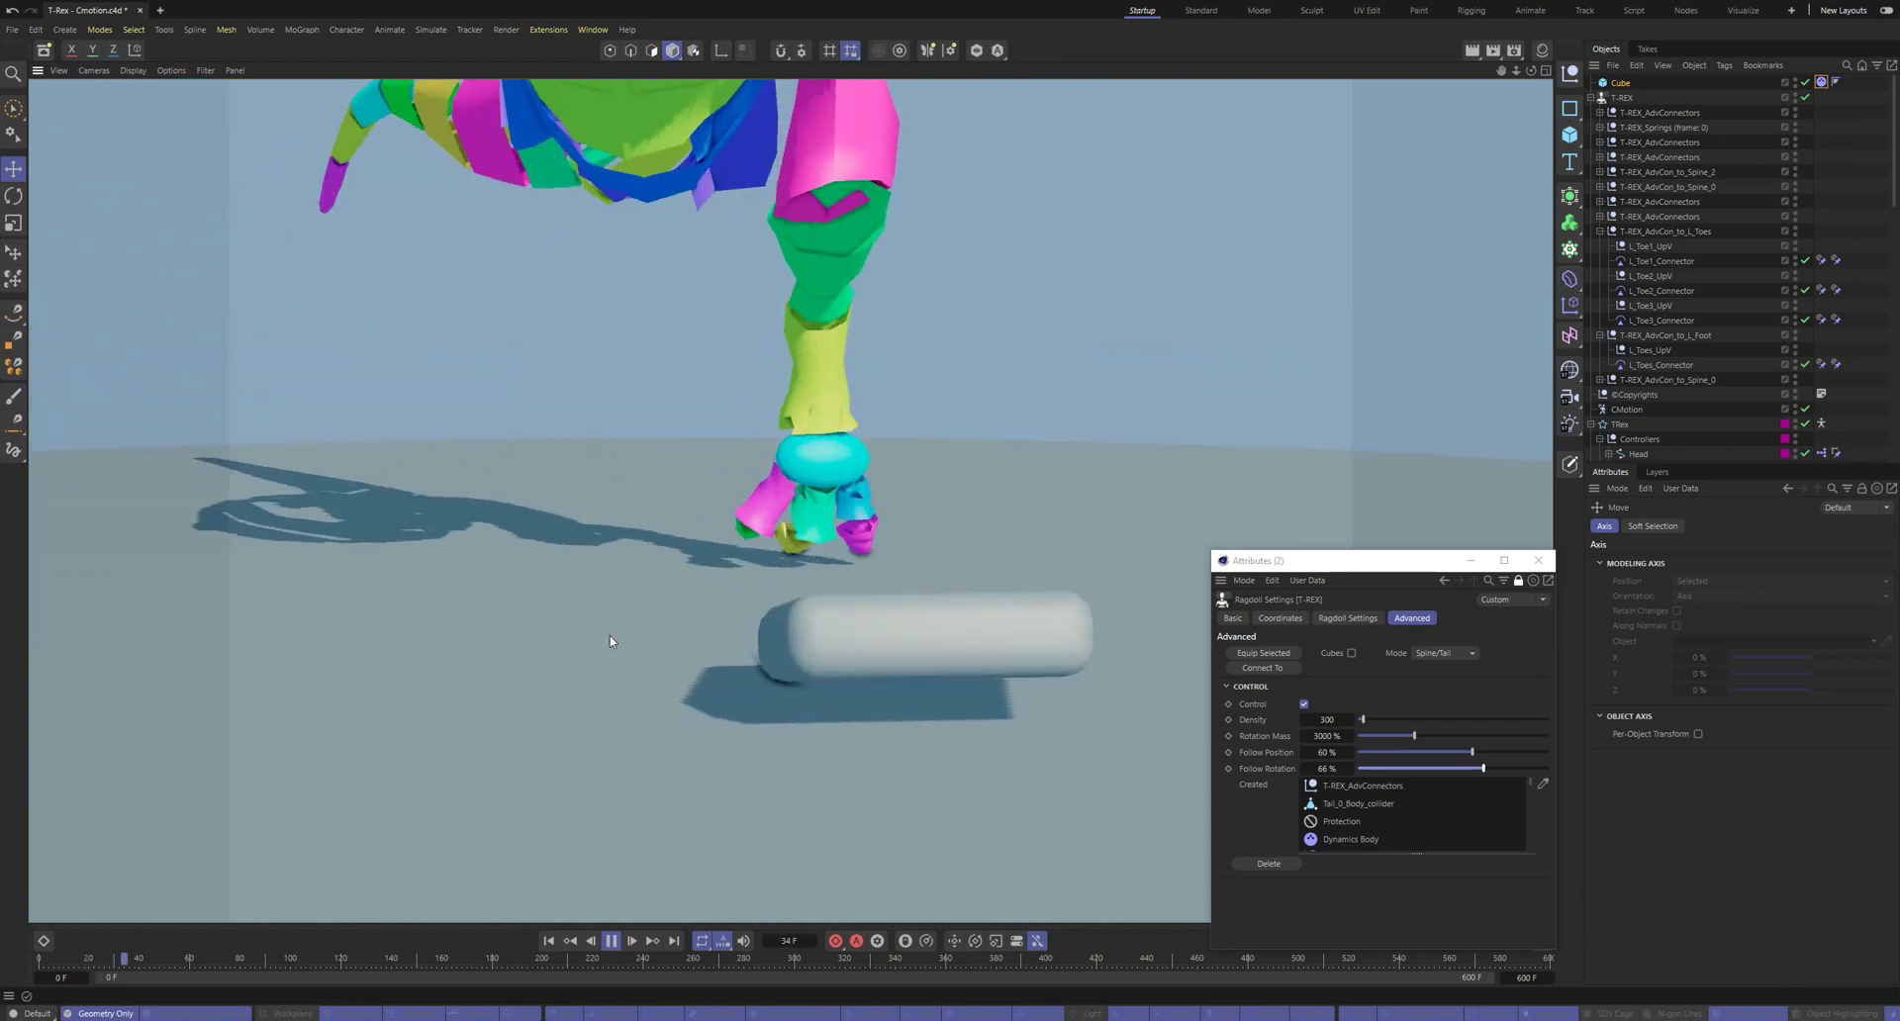
Set the ragdoll's Follow Position to 51 % and Follow Rotation to 54 %, set the cube's mass to 200, and replay
key("F8")
key("F8")
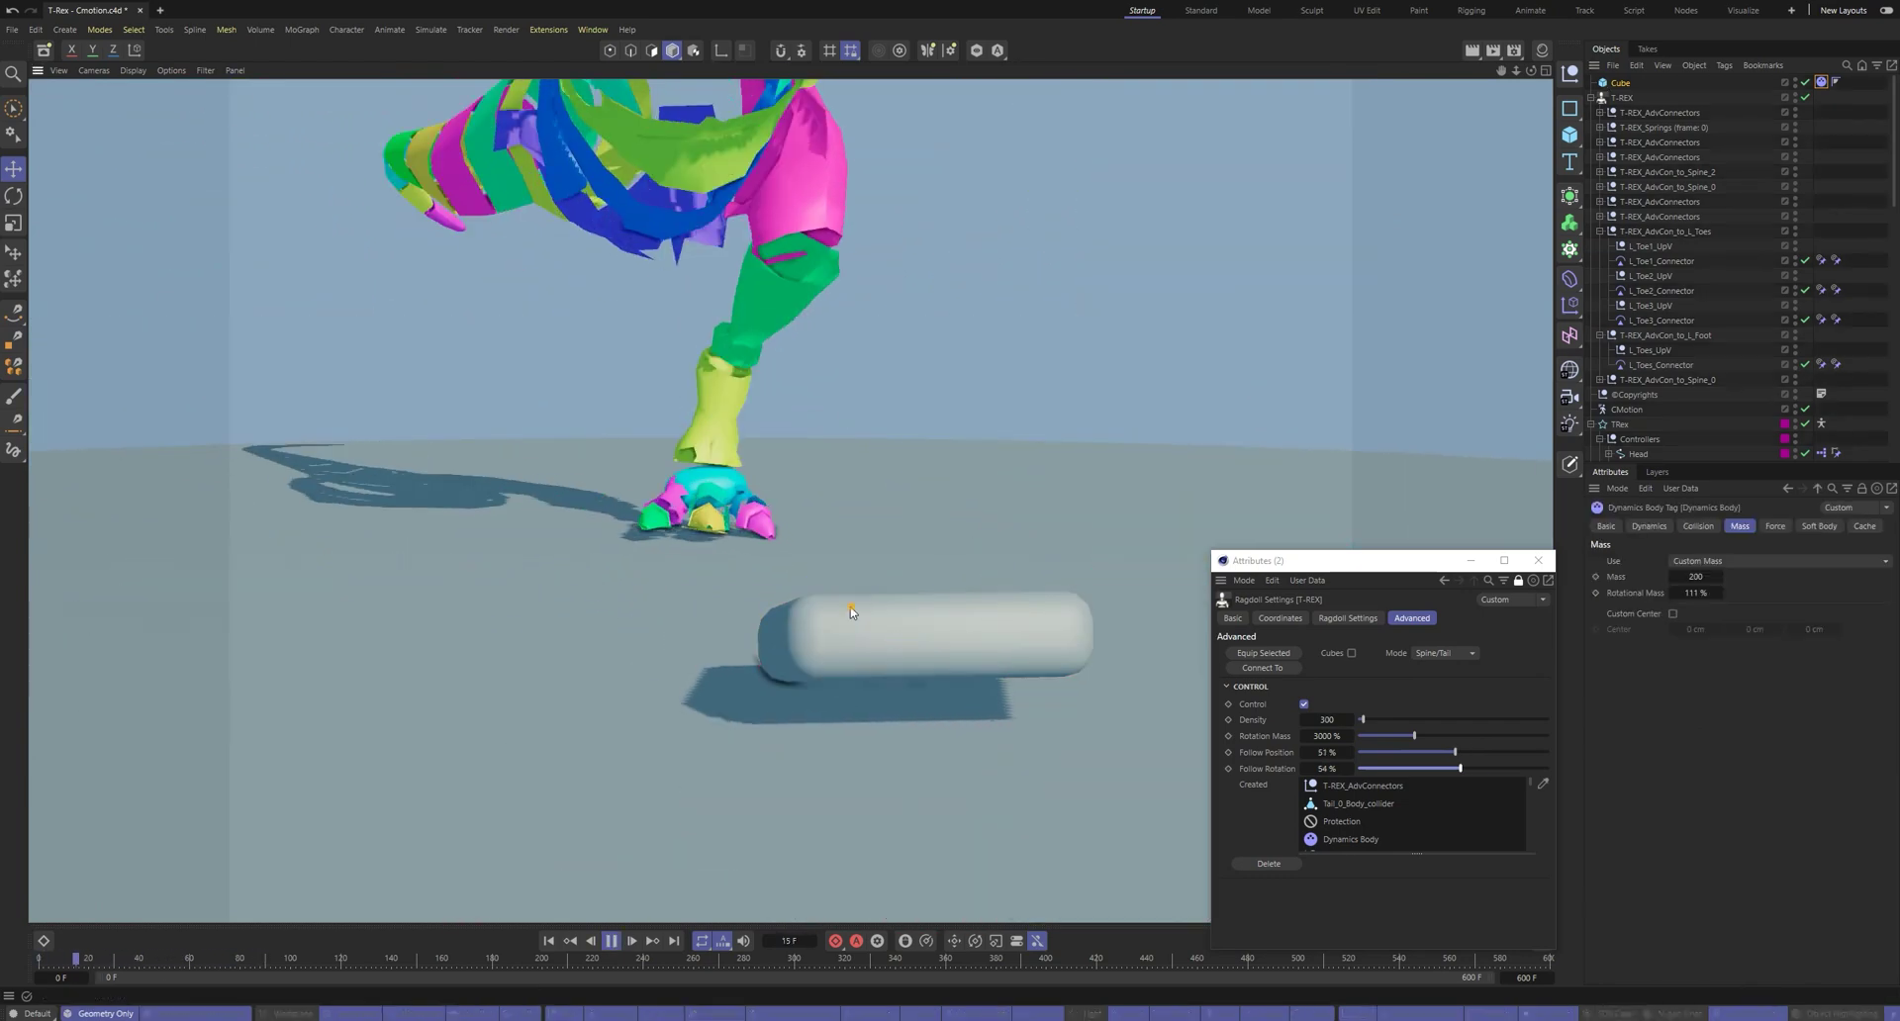
left_click_drag(848, 616, 681, 540, "alt")
key("F8")
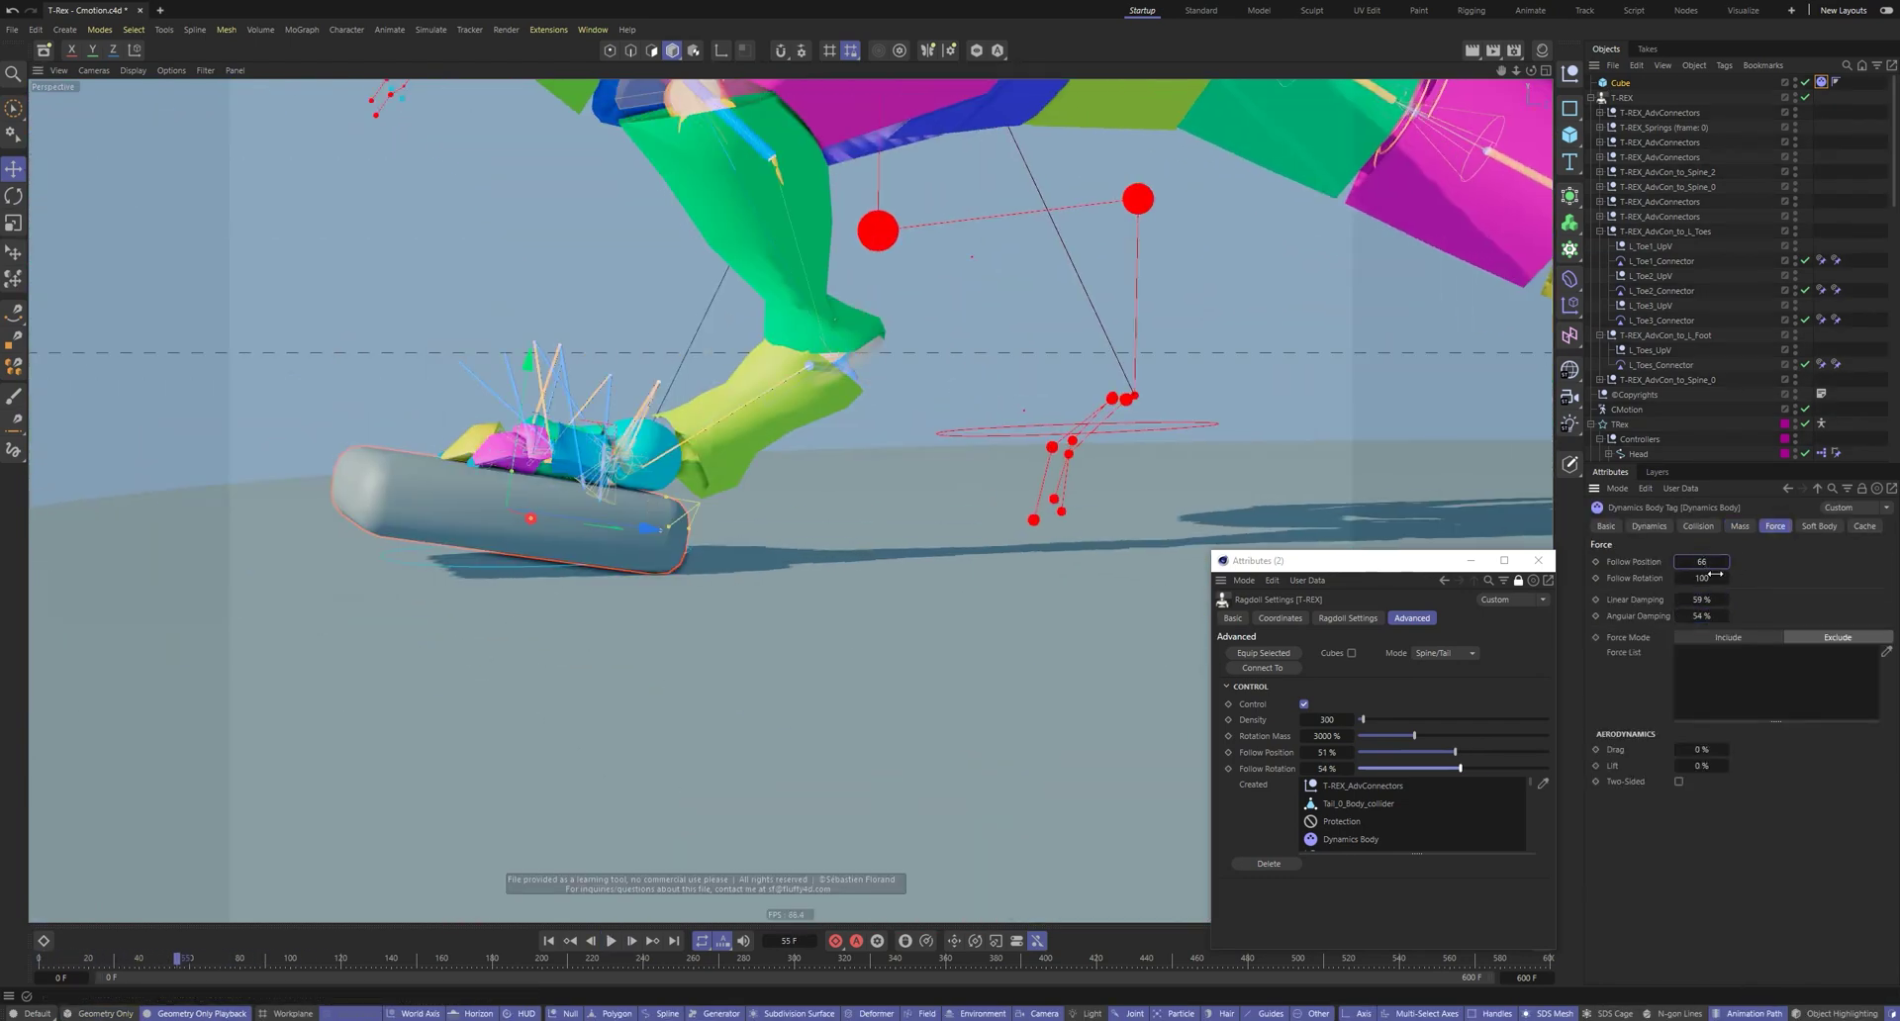
Replay the walk, then reposition the cube under the left foot's landing spot and rotate it slightly
key("F8")
key("r")
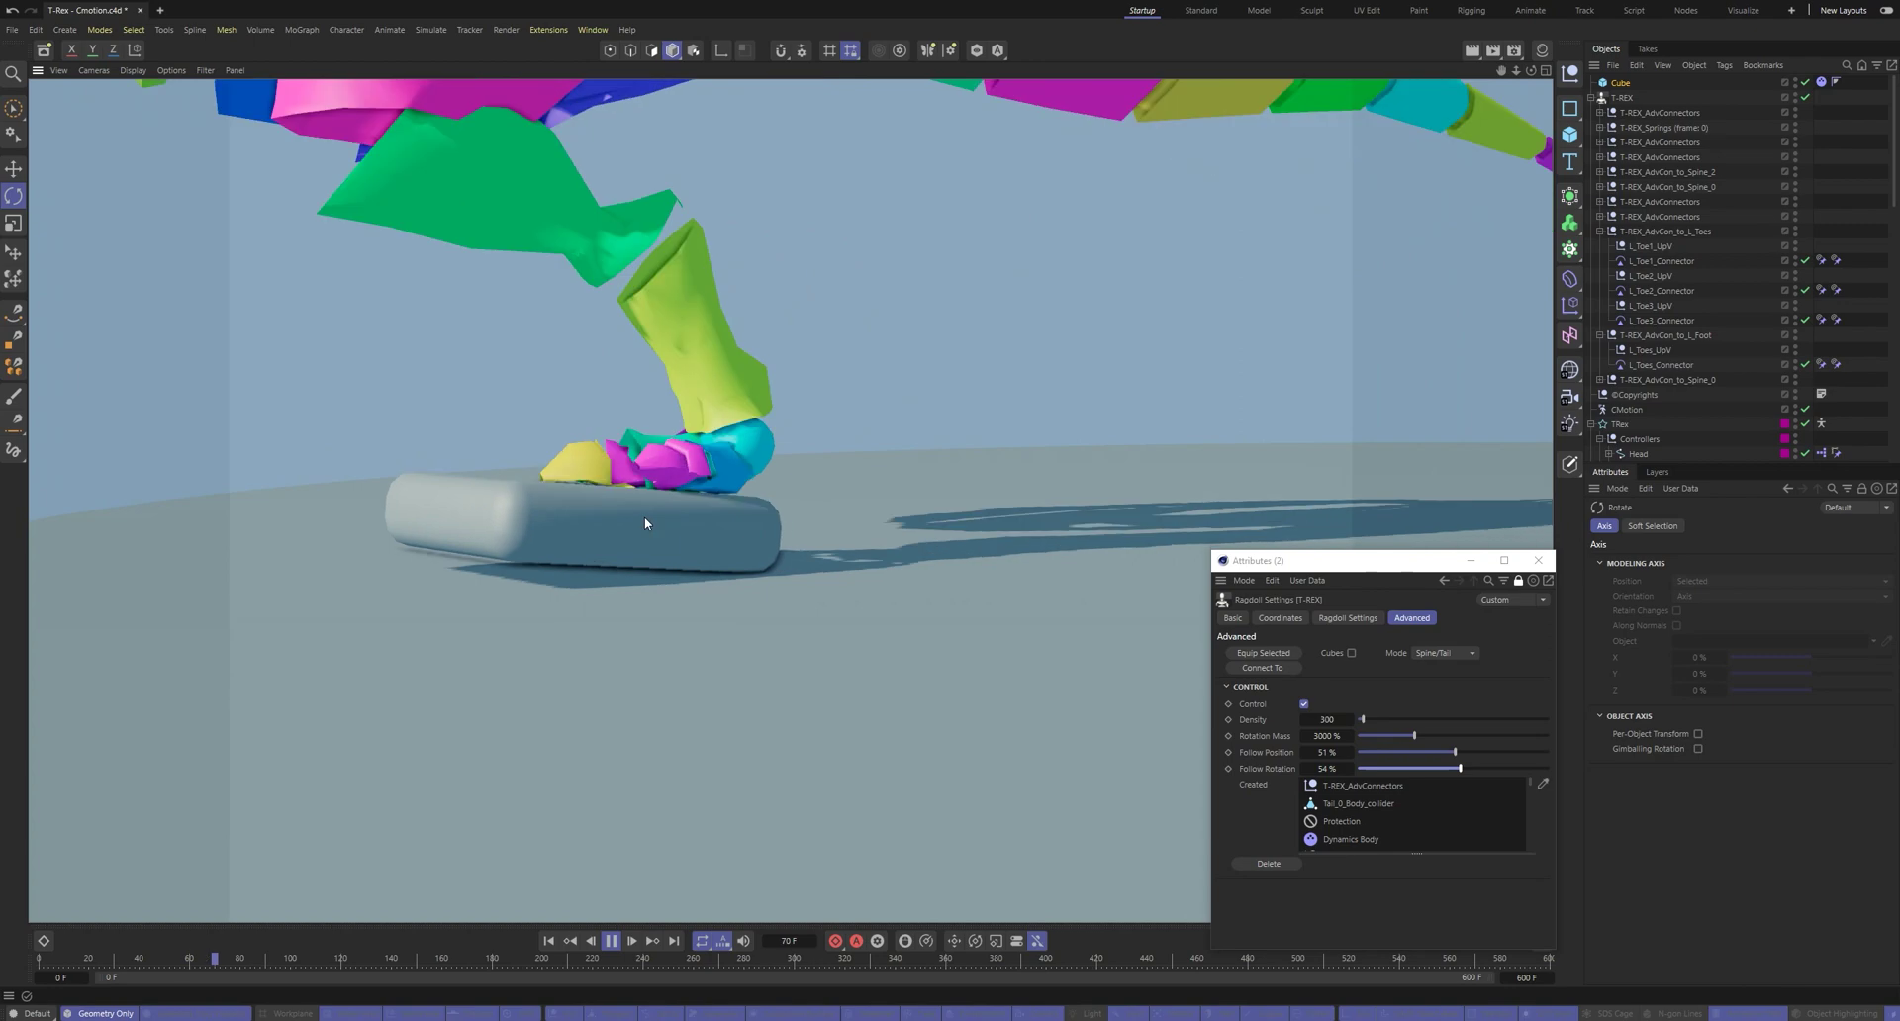
key("F8")
key("shift+f")
key("e")
left_click_drag(743, 501, 804, 507)
key("r")
left_click_drag(707, 425, 710, 428)
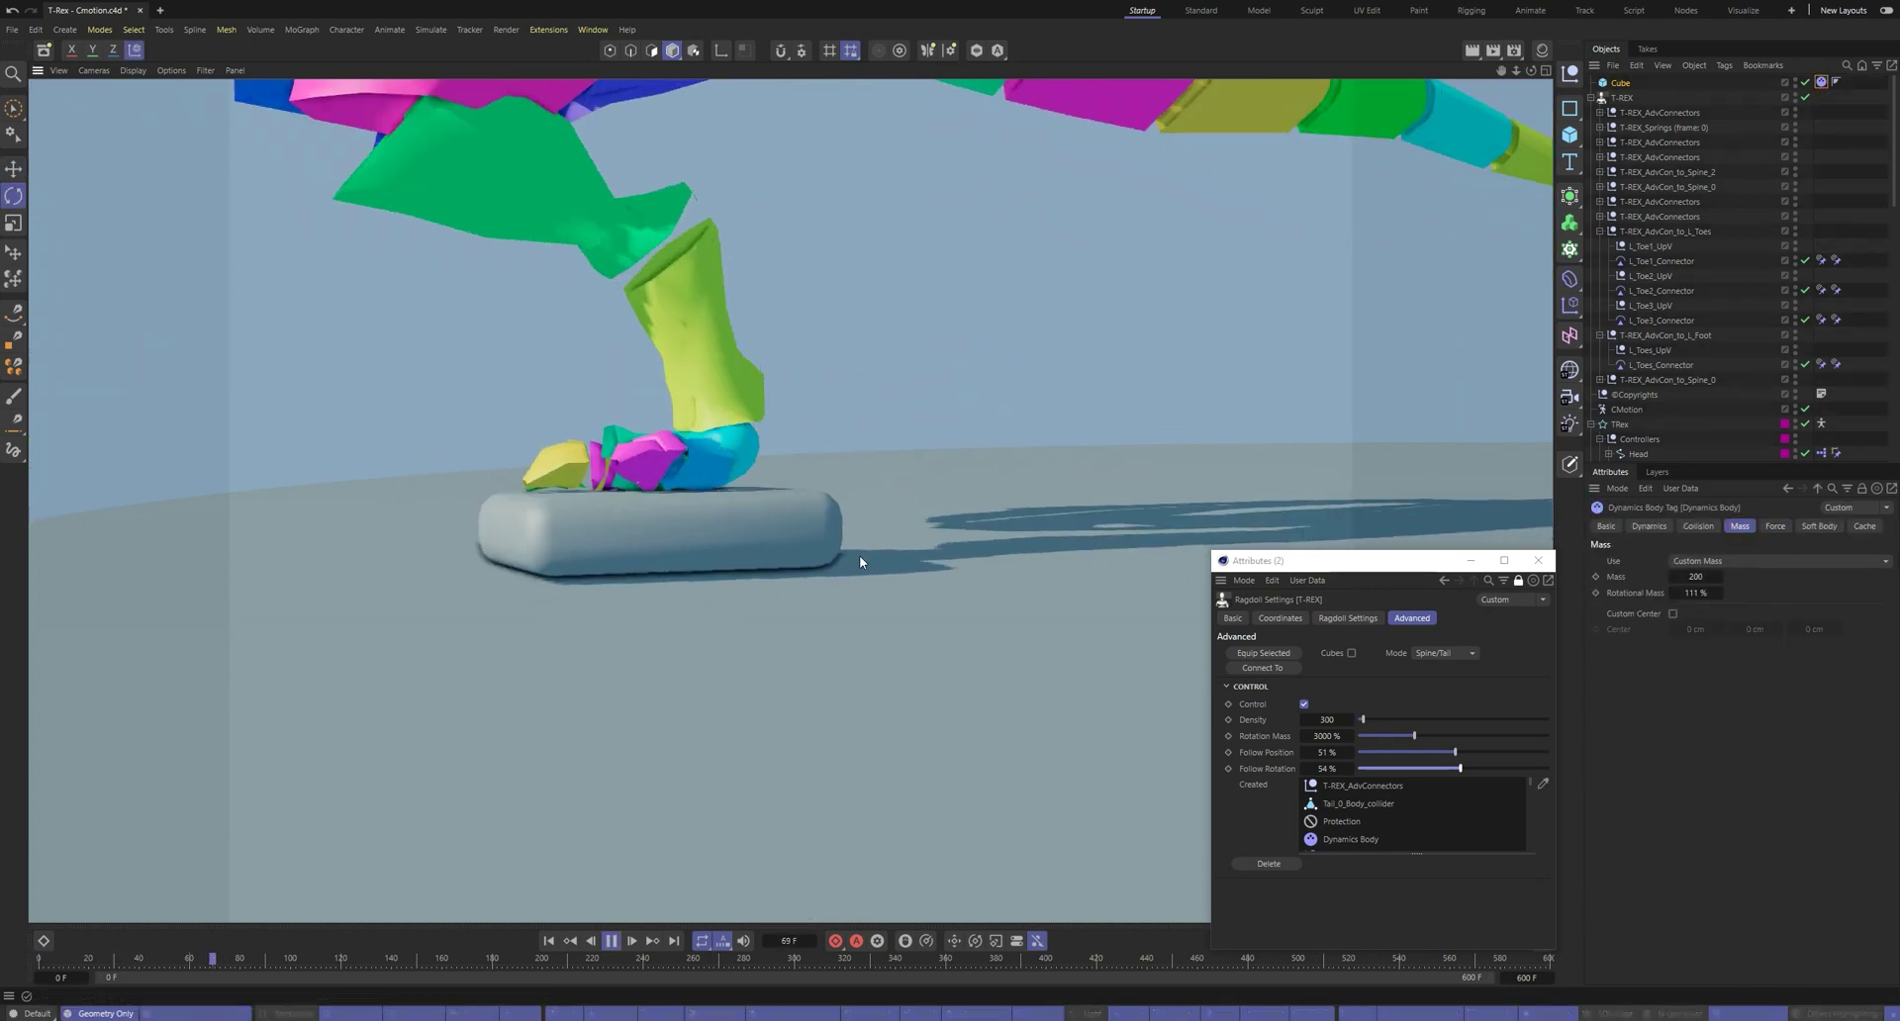
Set the cube's custom mass to 444 and replay the simulation from a more frontal view
left_click(1707, 580)
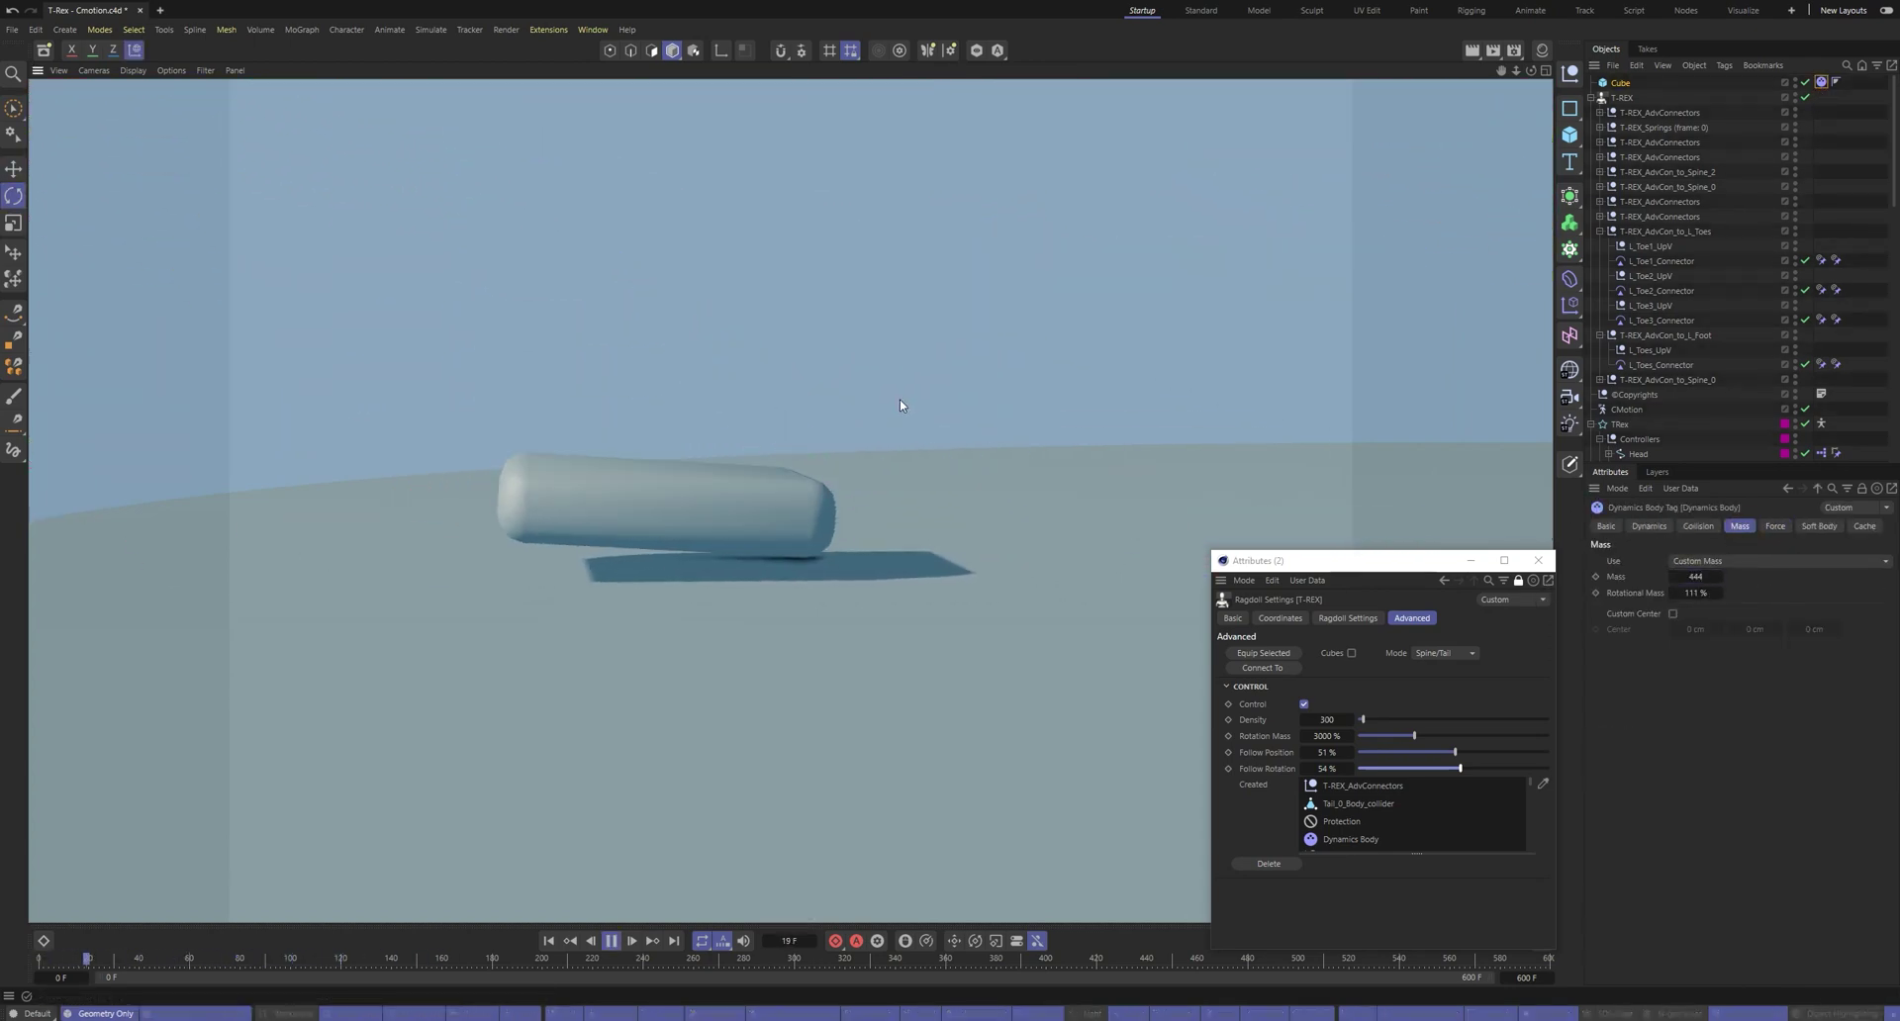
left_click_drag(900, 406, 1007, 496, "alt")
key("shift+f")
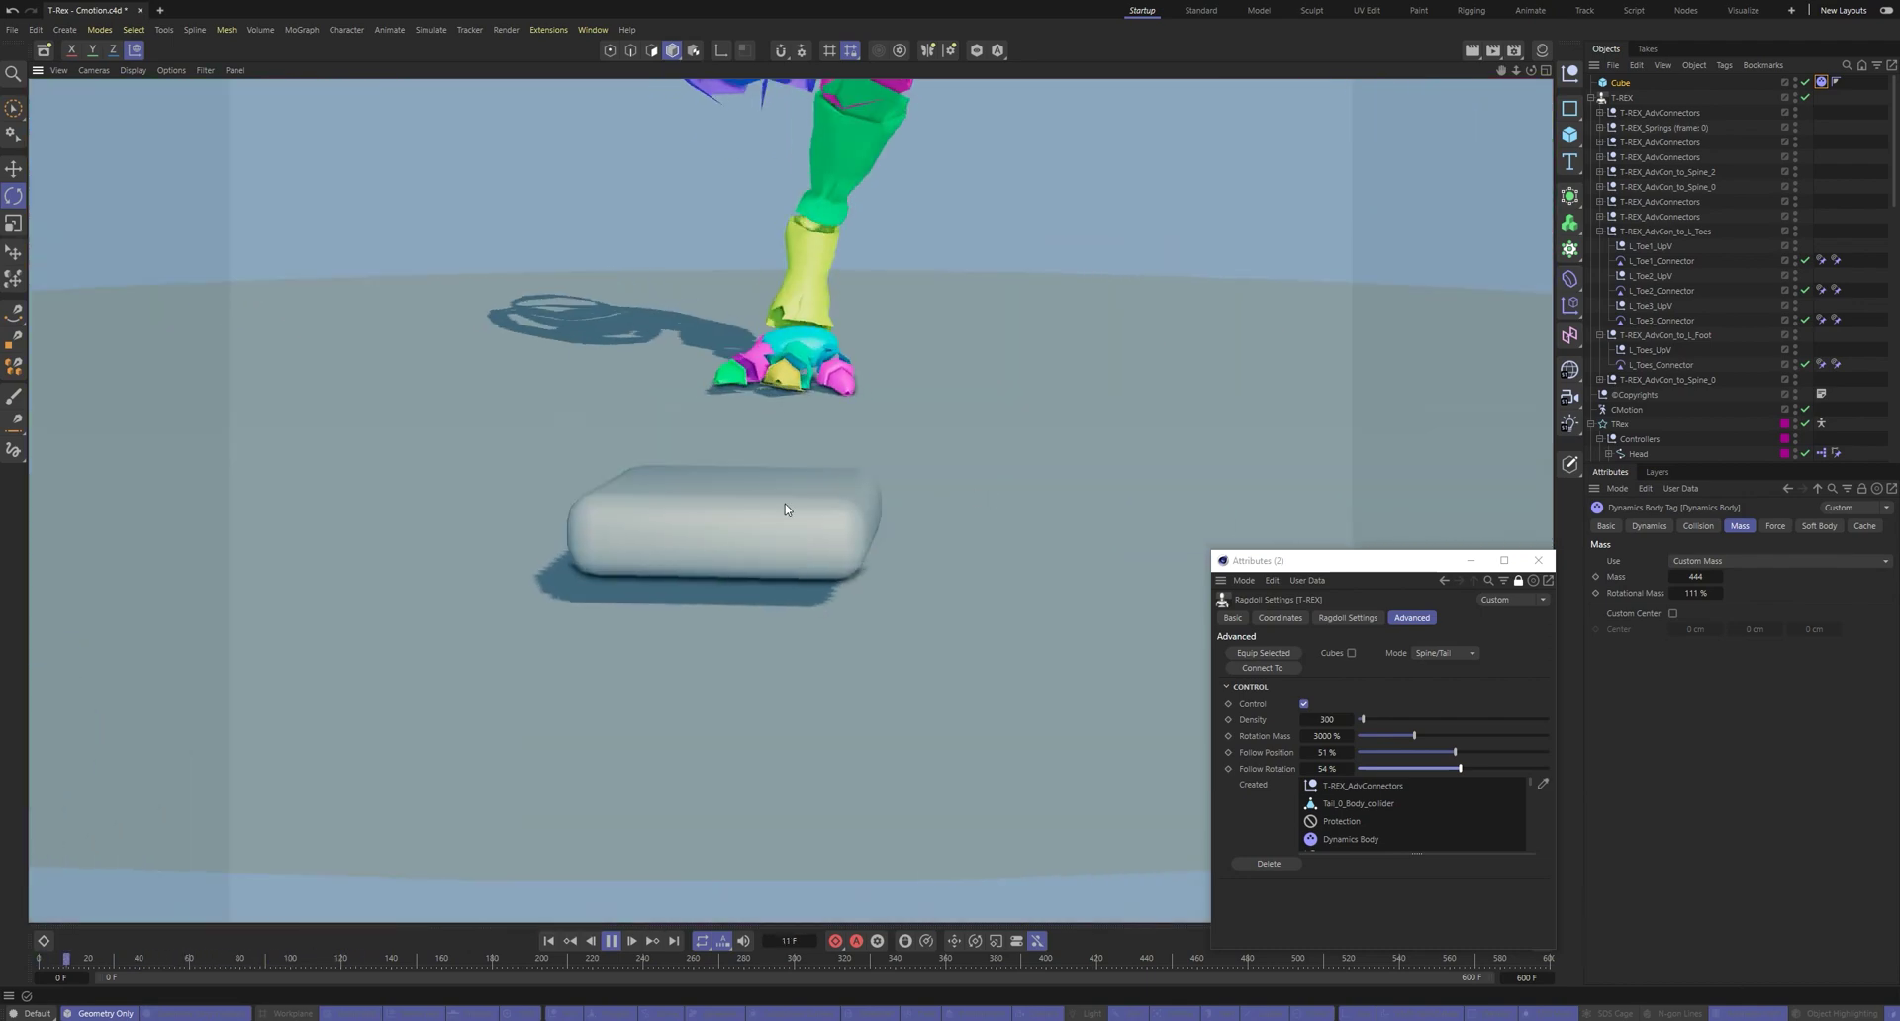
key("F8")
Shift the cube sideways into the left foot's path and replay the simulation
key("shift+f")
key("e")
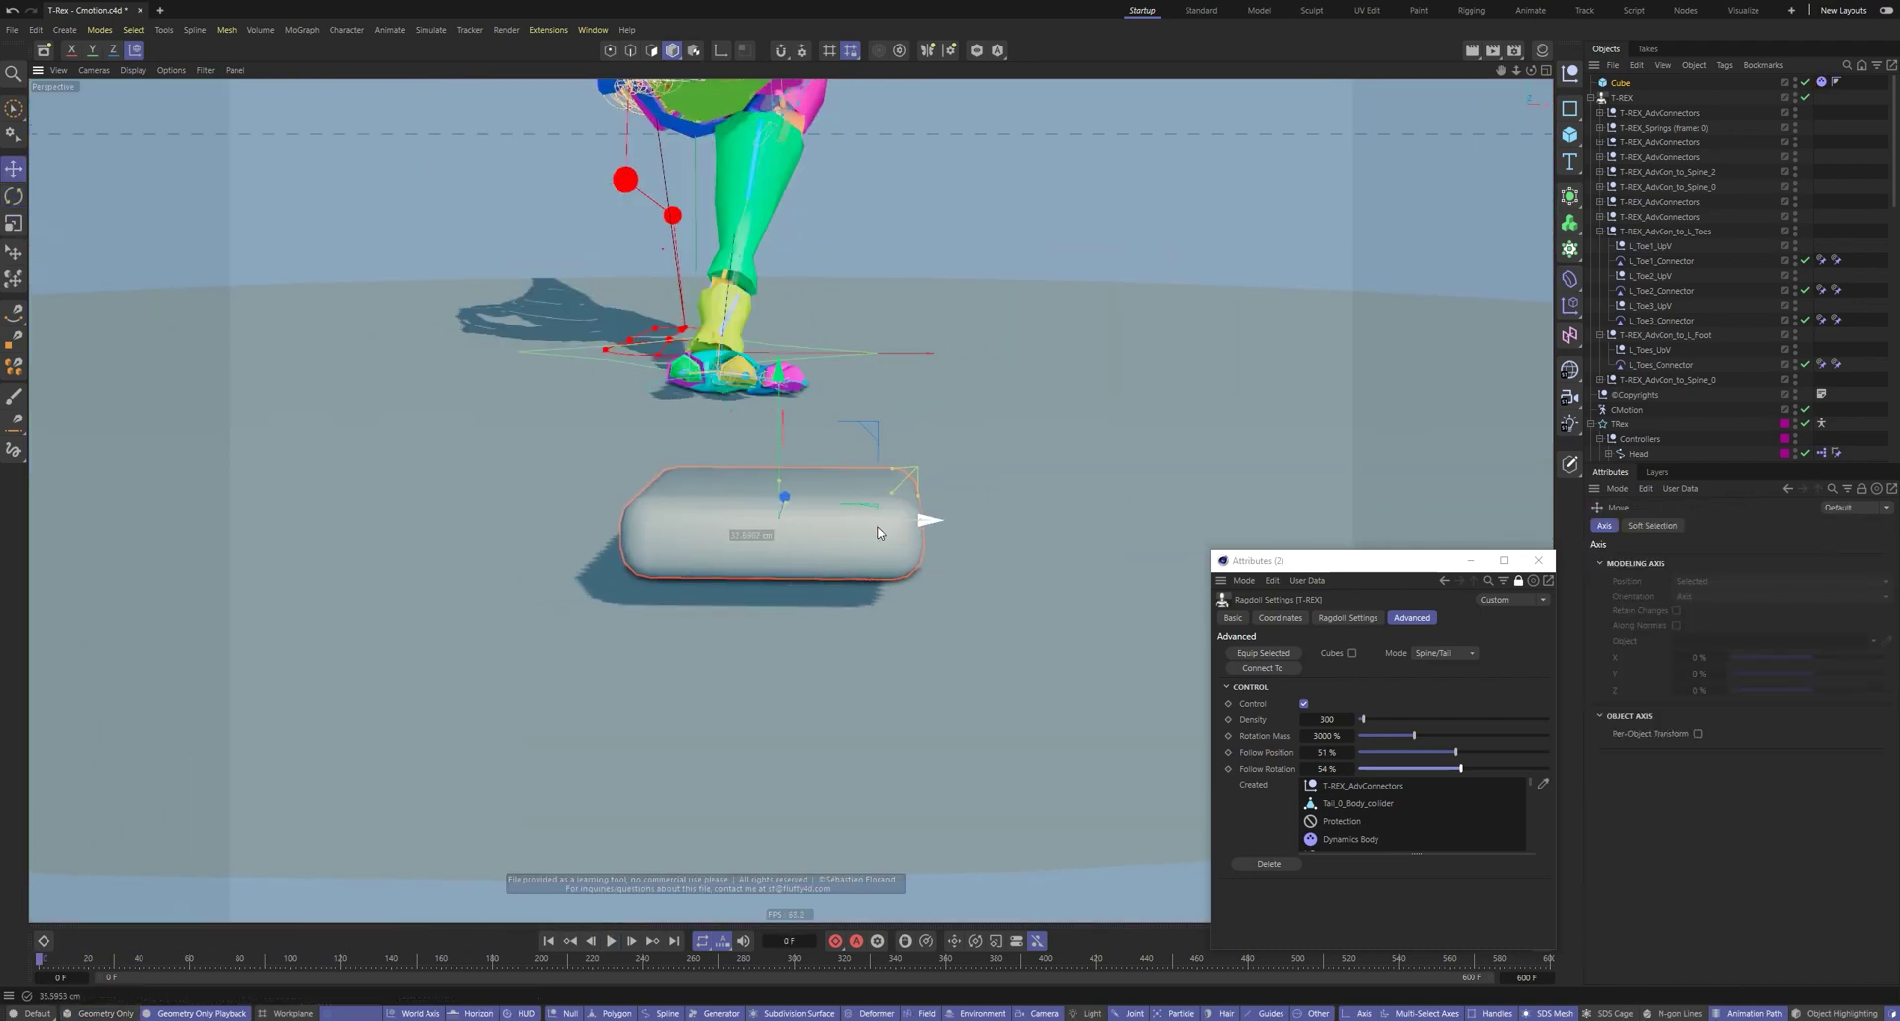
left_click_drag(878, 533, 881, 534)
key("F8")
key("F8")
key("shift+f")
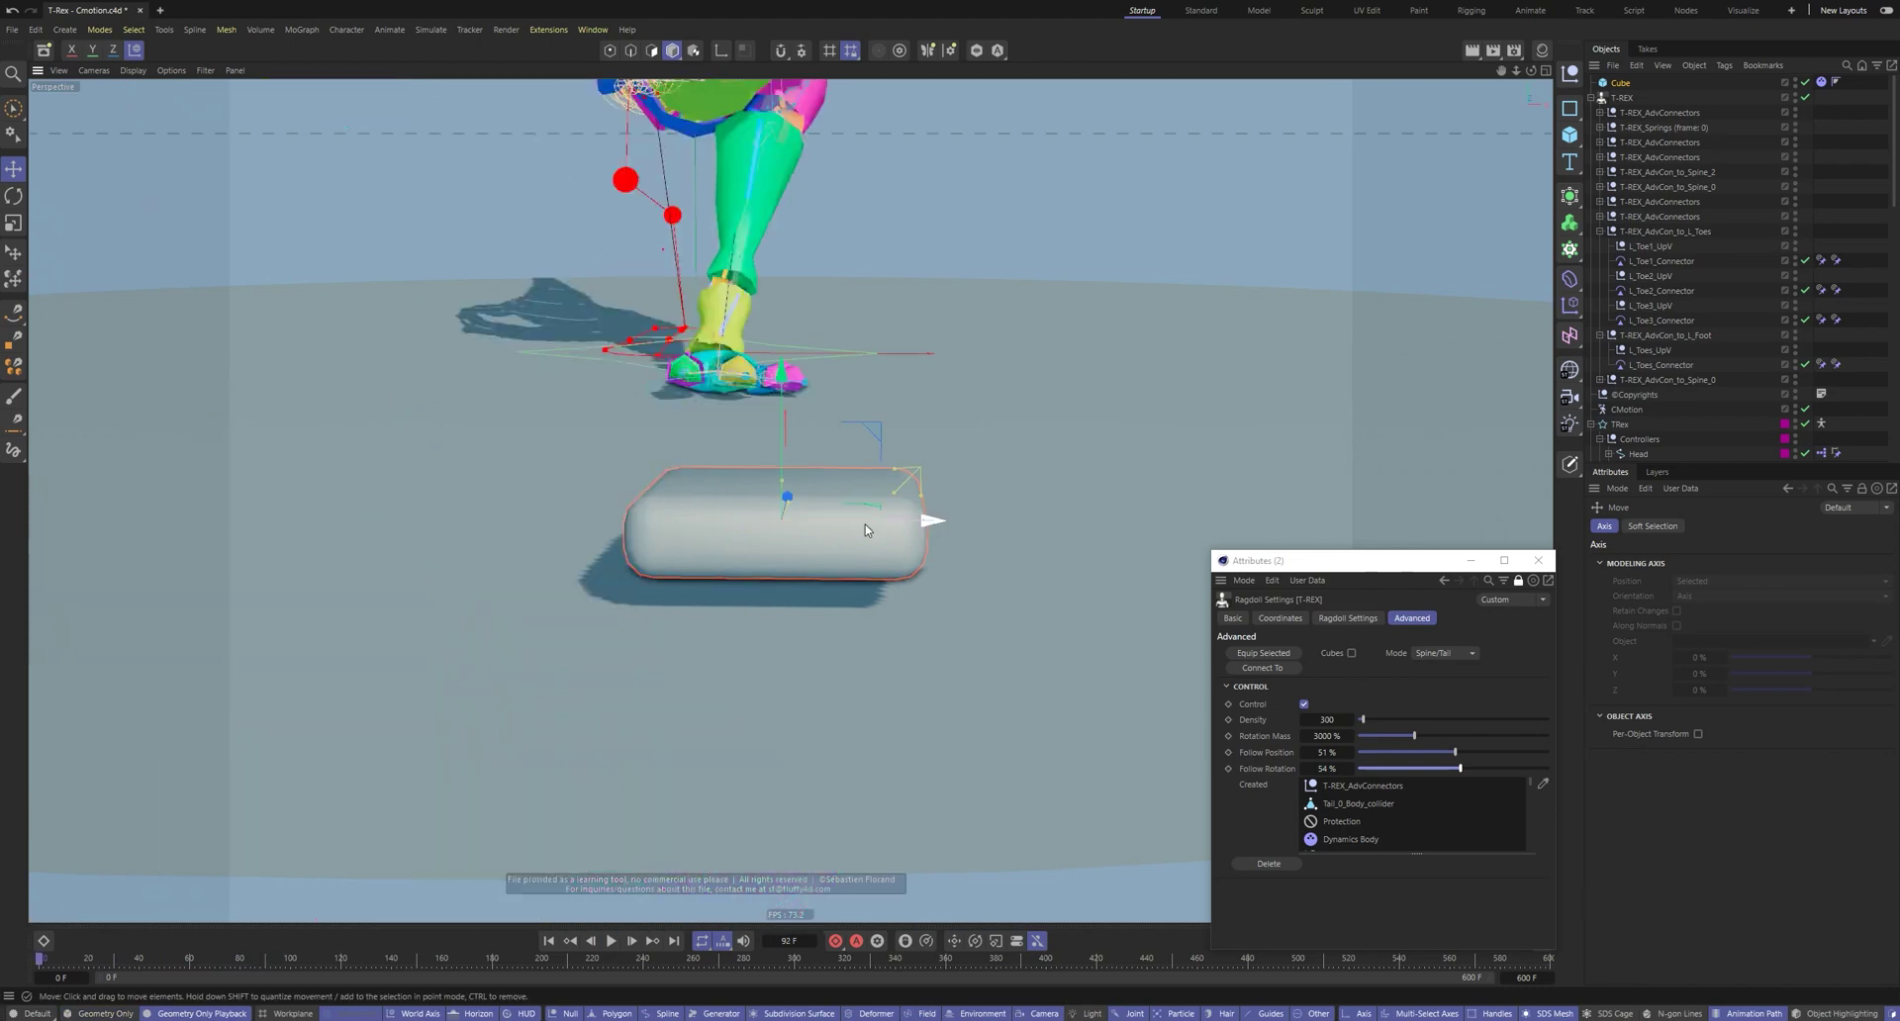
Run the simulation from several angles and examine how the toes, foot and tail react to the heavier cube
key("F8")
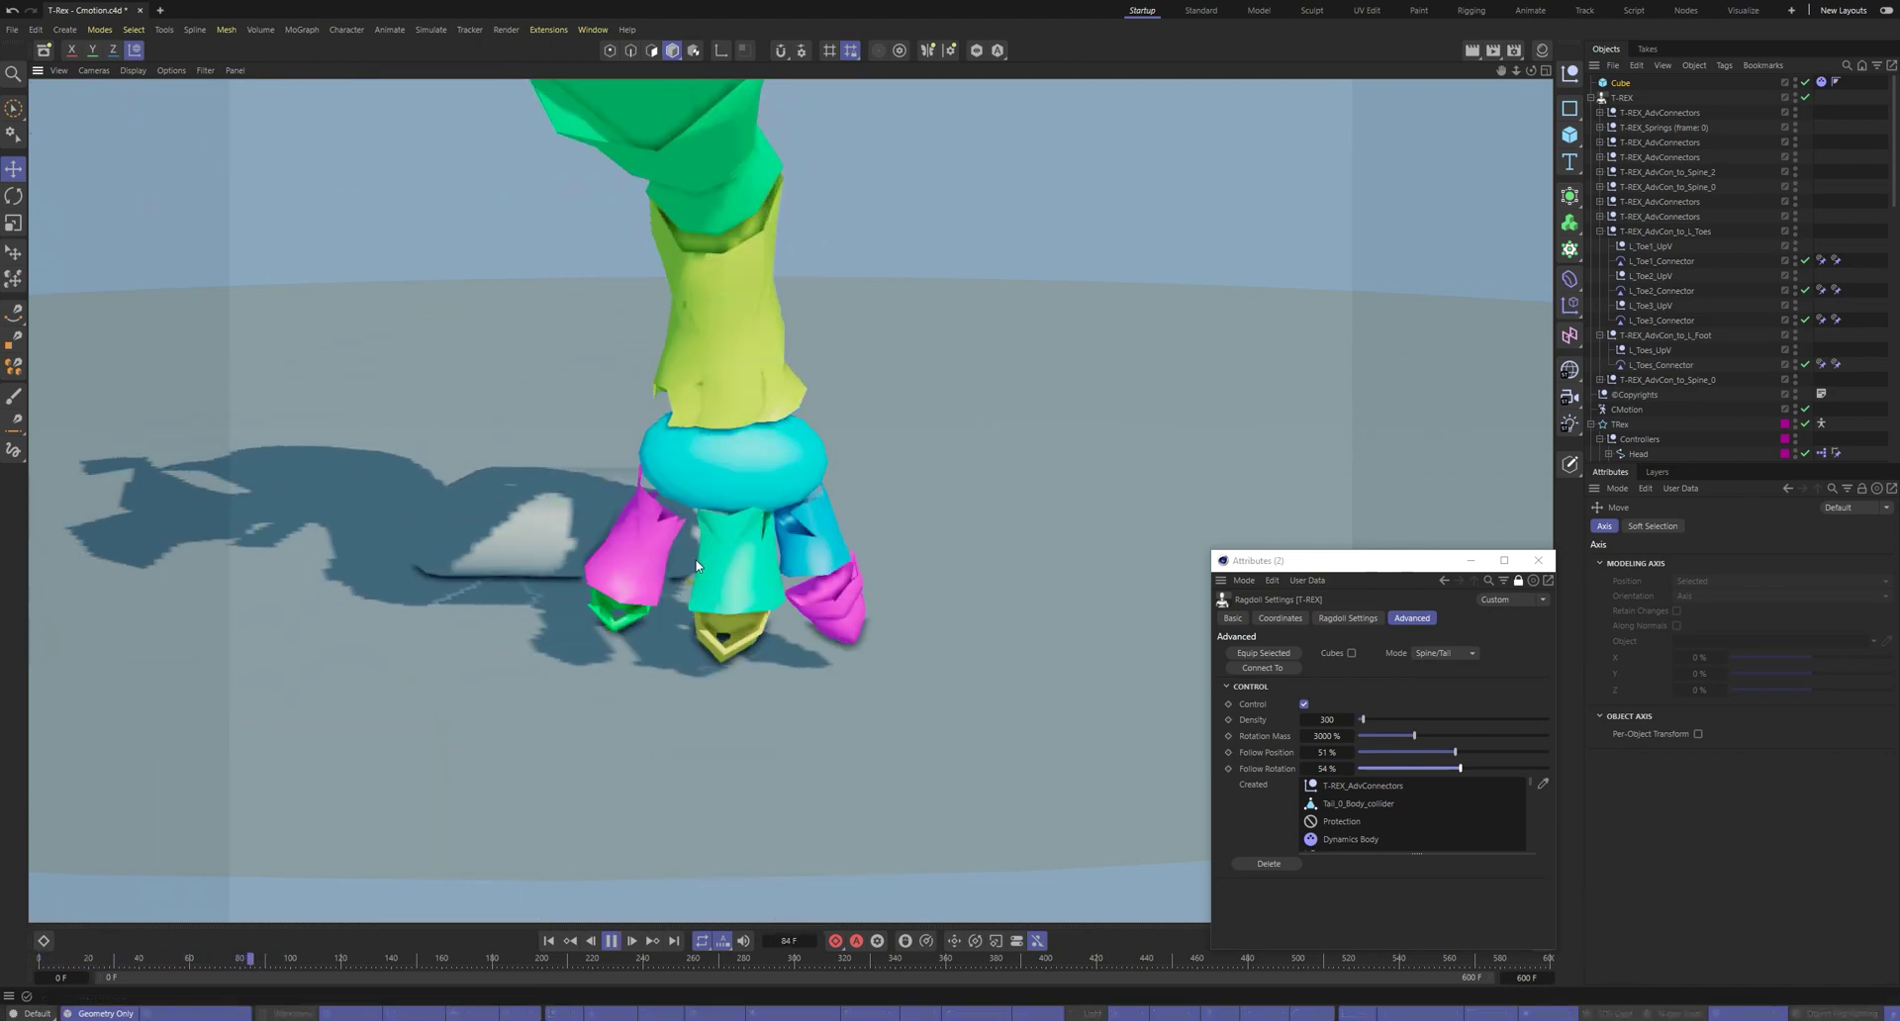
key("F8")
left_click_drag(696, 566, 861, 530, "alt")
key("shift+f")
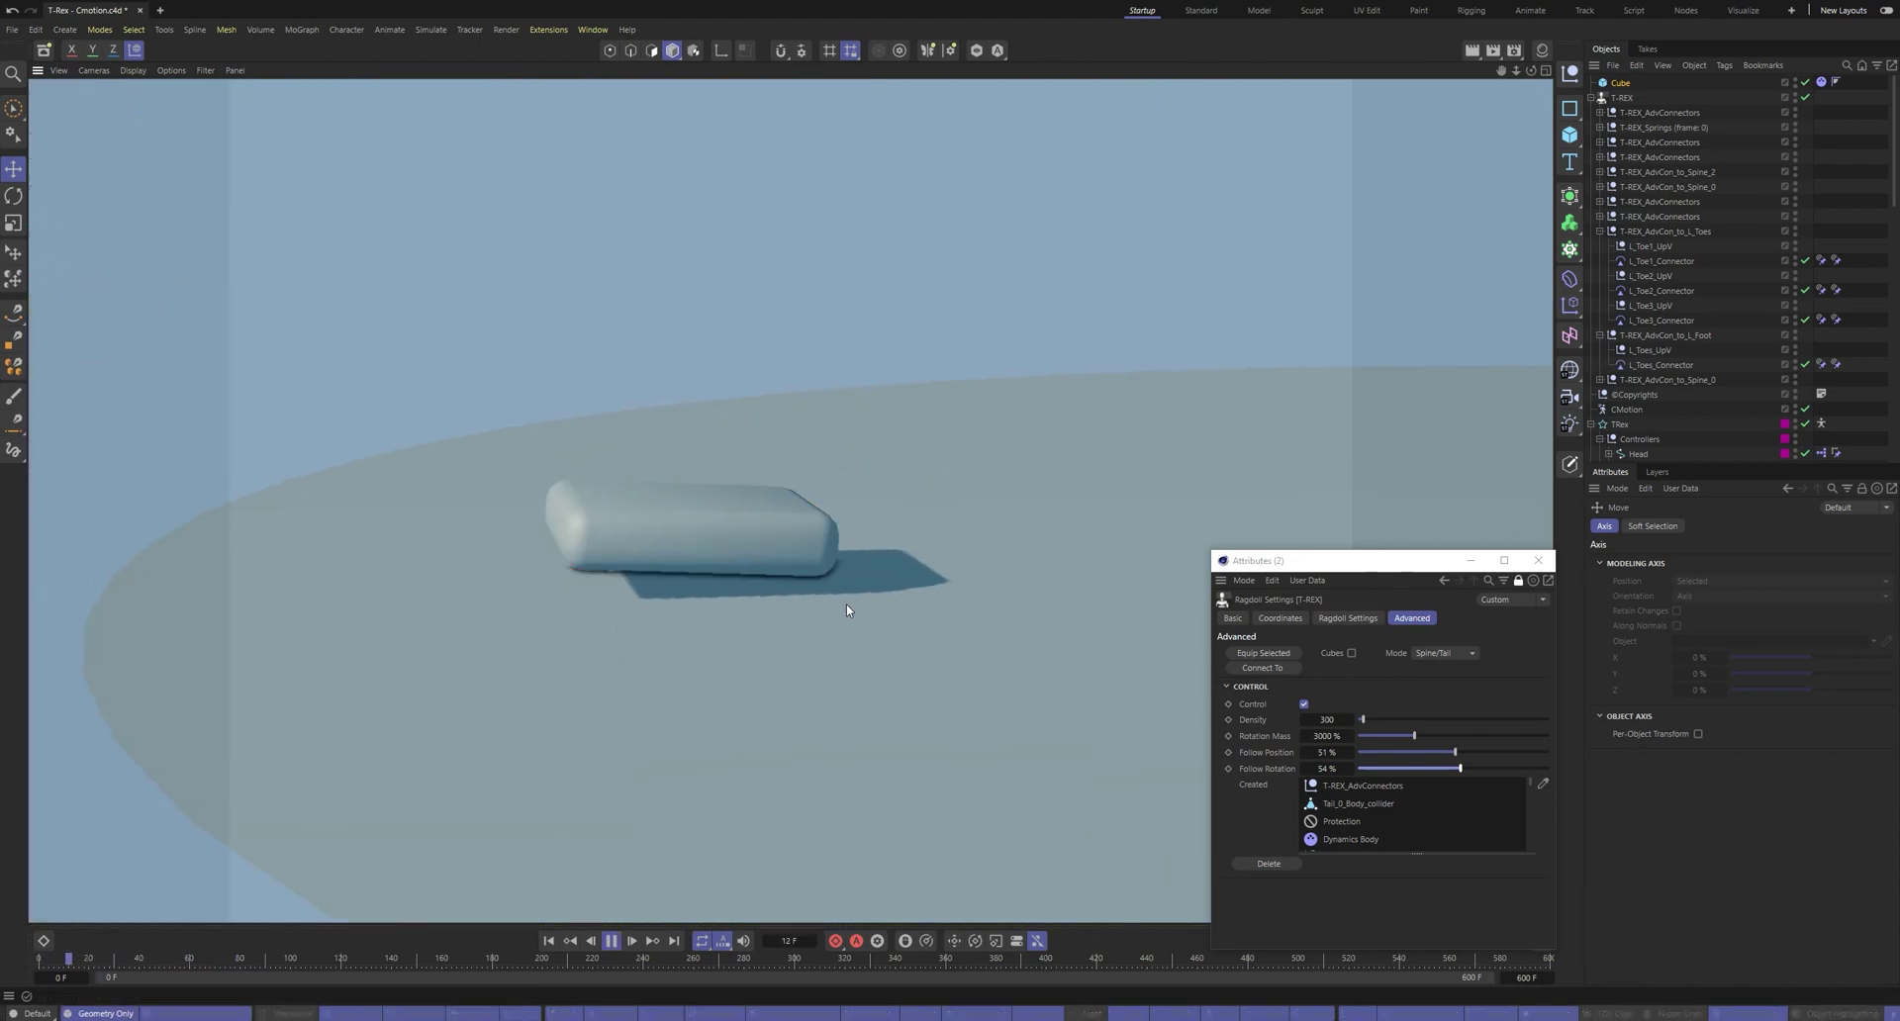
key("F8")
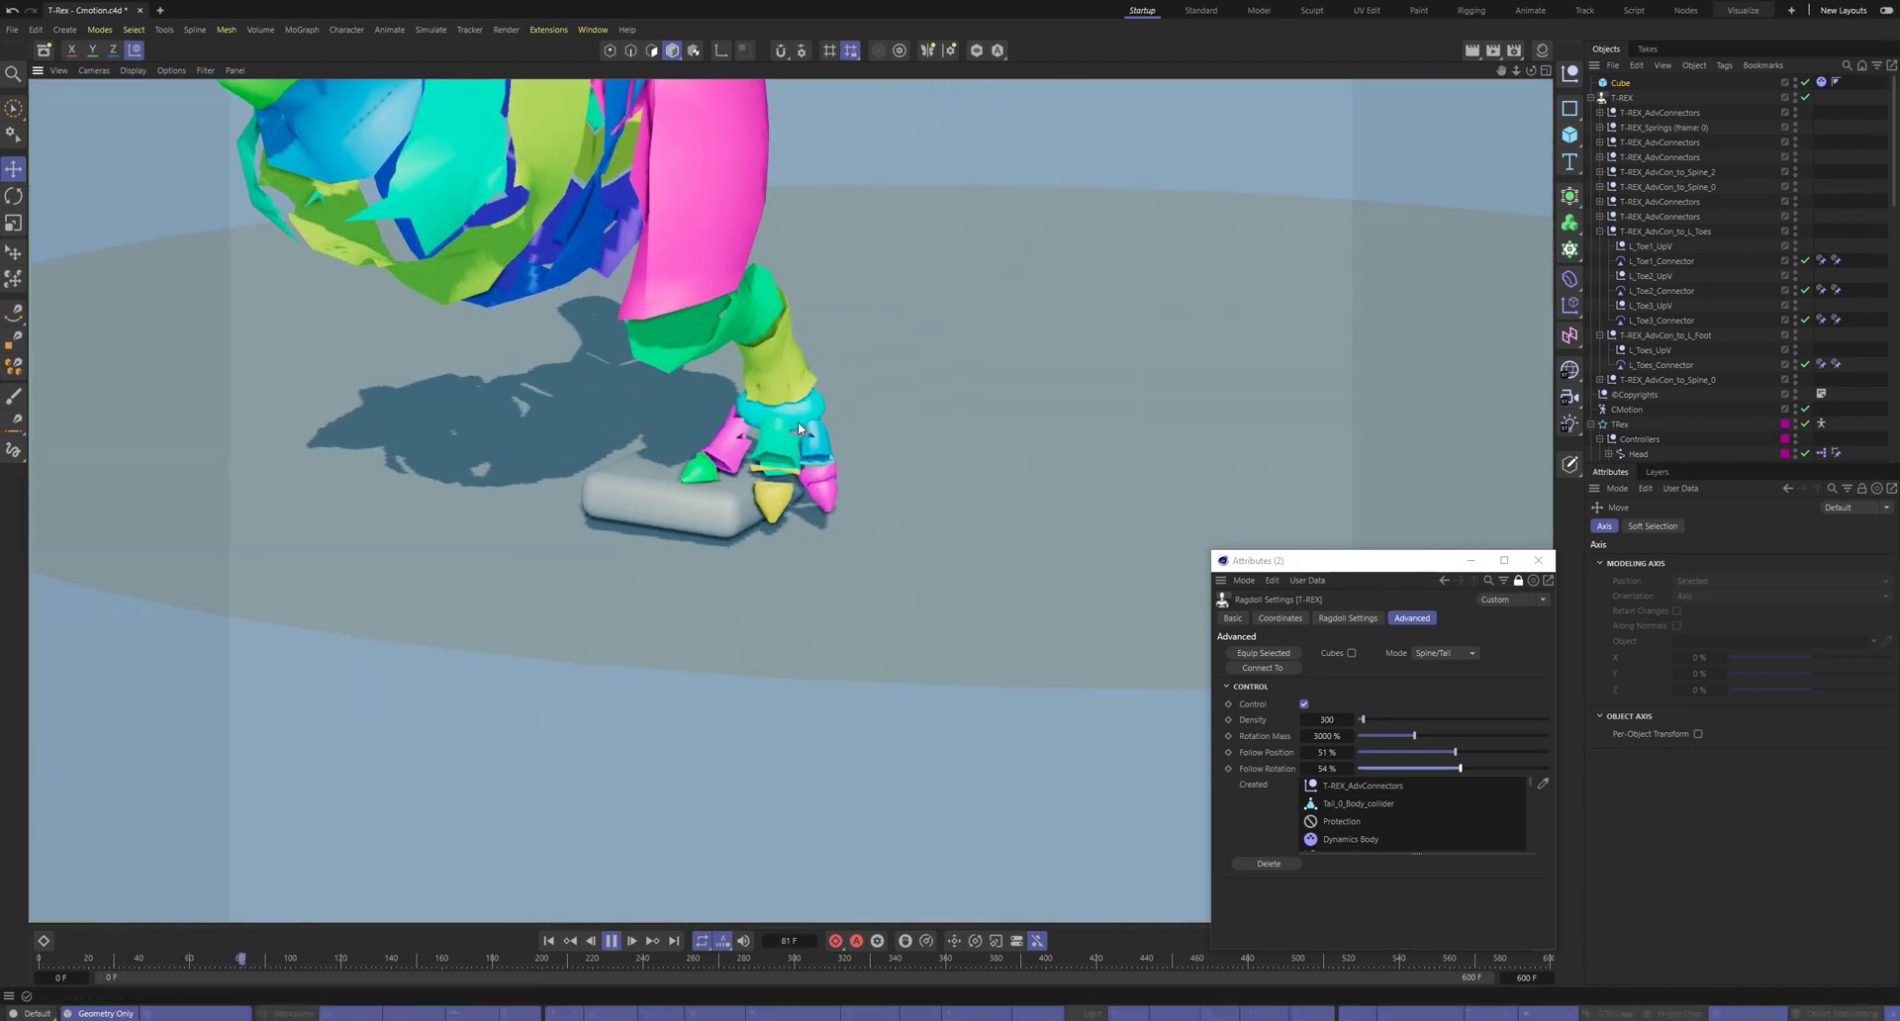
scroll(695, 556, "down", 6)
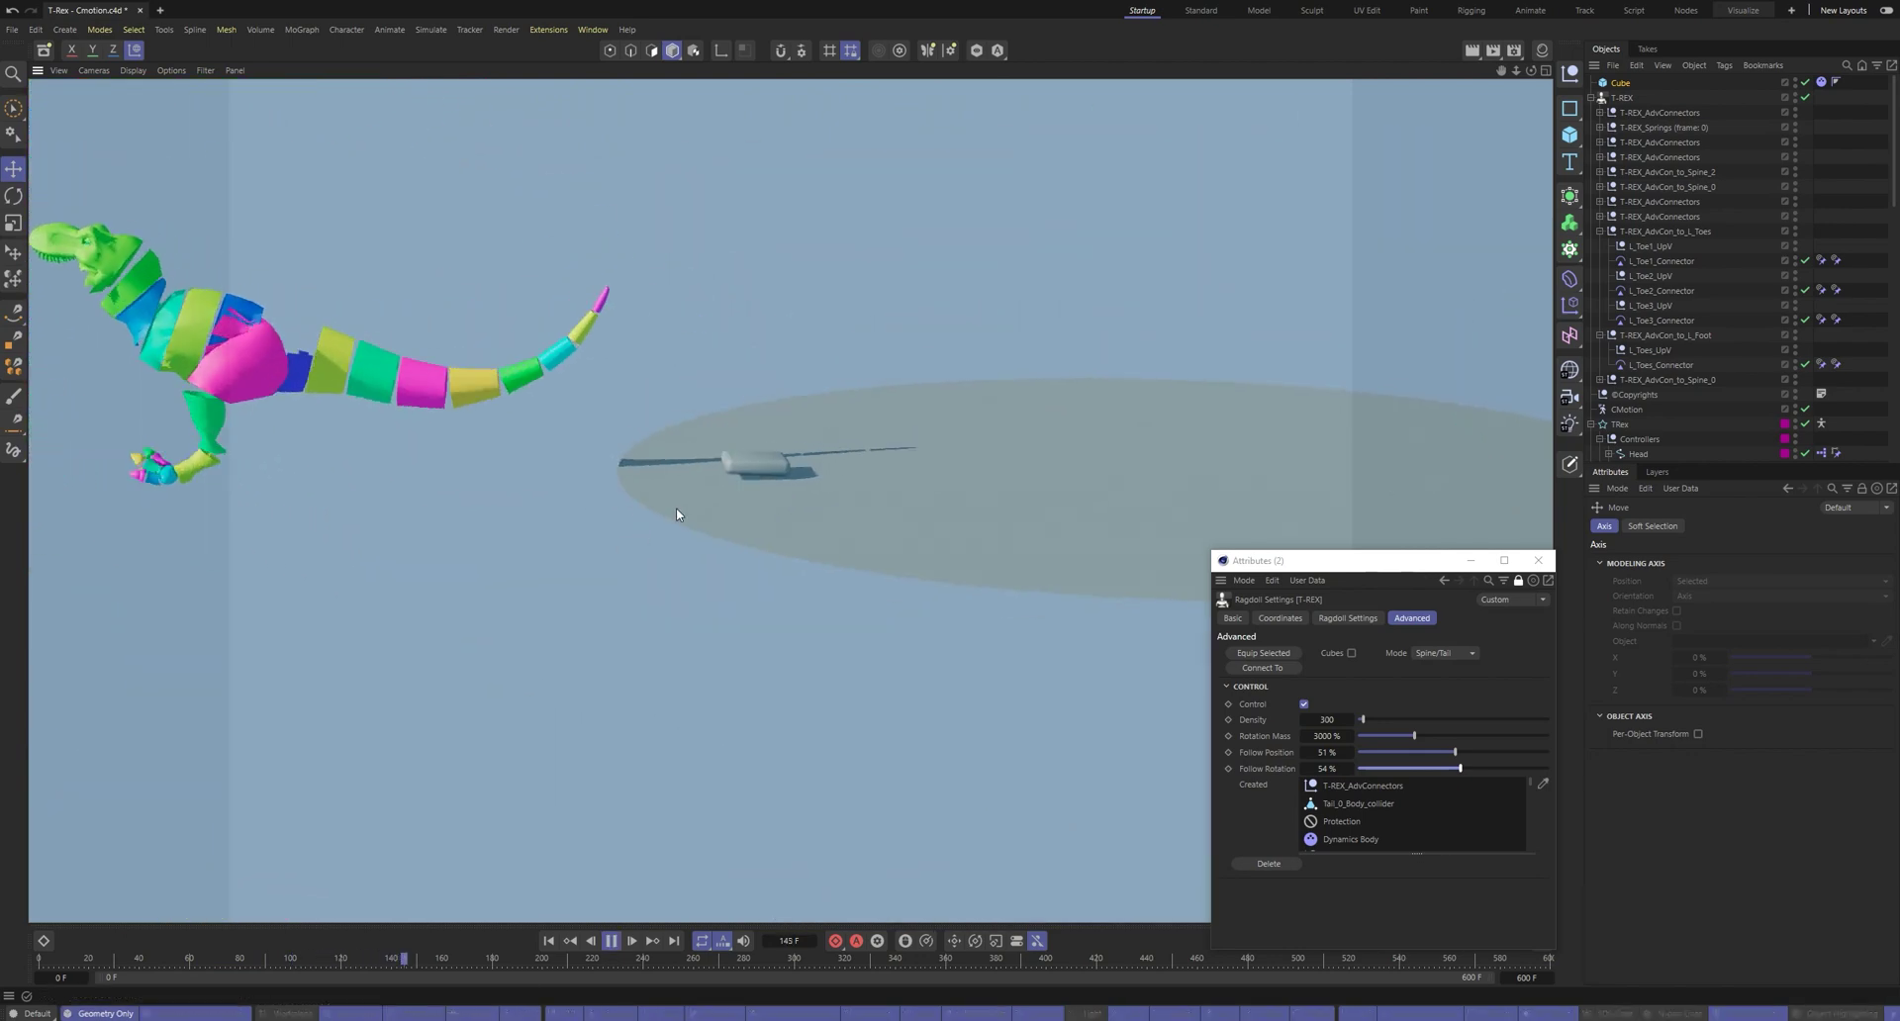
key("shift+f")
Equip the right leg joints from R_Leg to R_Toes using the Finger/Knee mode
scroll(1168, 337, "up", 5)
left_click_drag(1168, 337, 752, 336, "alt")
left_click(831, 396)
key("s")
scroll(1646, 250, "down", 1)
left_click(1680, 337)
left_click(1444, 654)
left_click(1451, 671)
left_click_drag(1039, 416, 891, 445, "alt")
left_click(1263, 653)
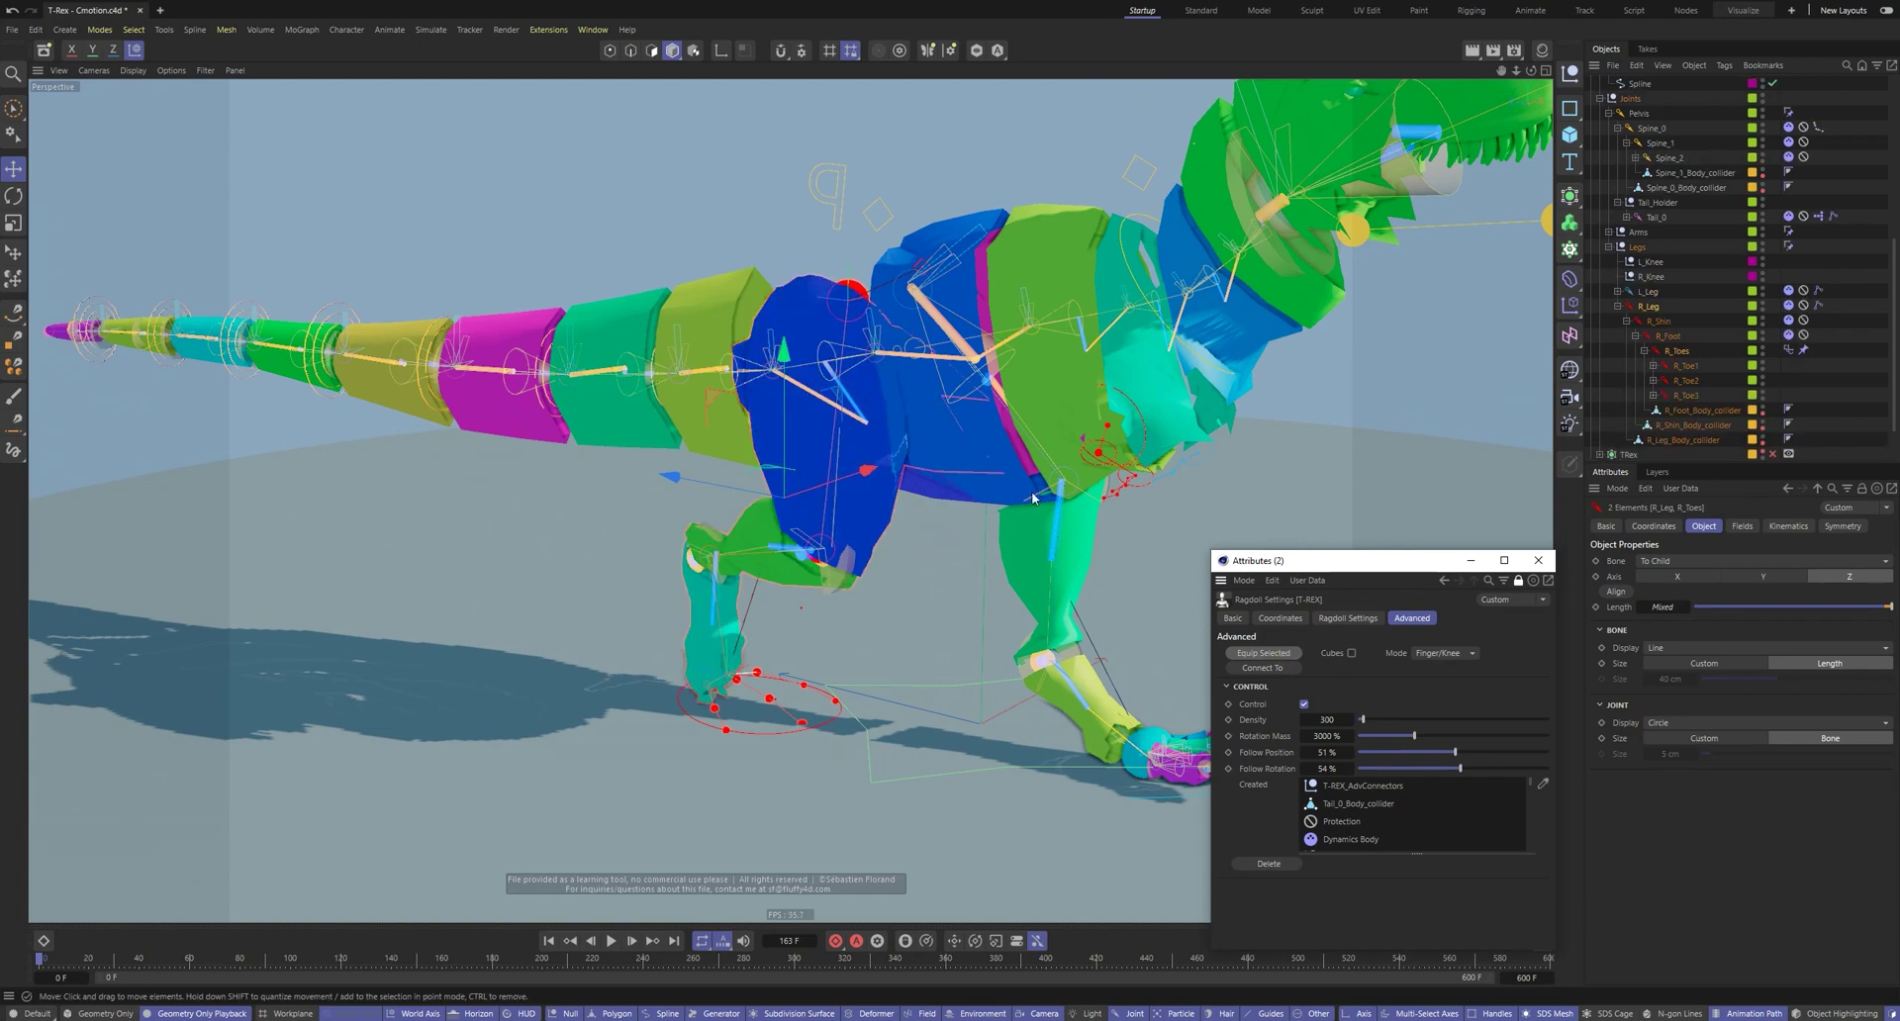
Connect R_Leg to Spine_0 with the mode set to Spine/Tail
left_click_drag(1492, 188, 1237, 208, "alt")
left_click(1652, 127, "ctrl")
left_click(1444, 653)
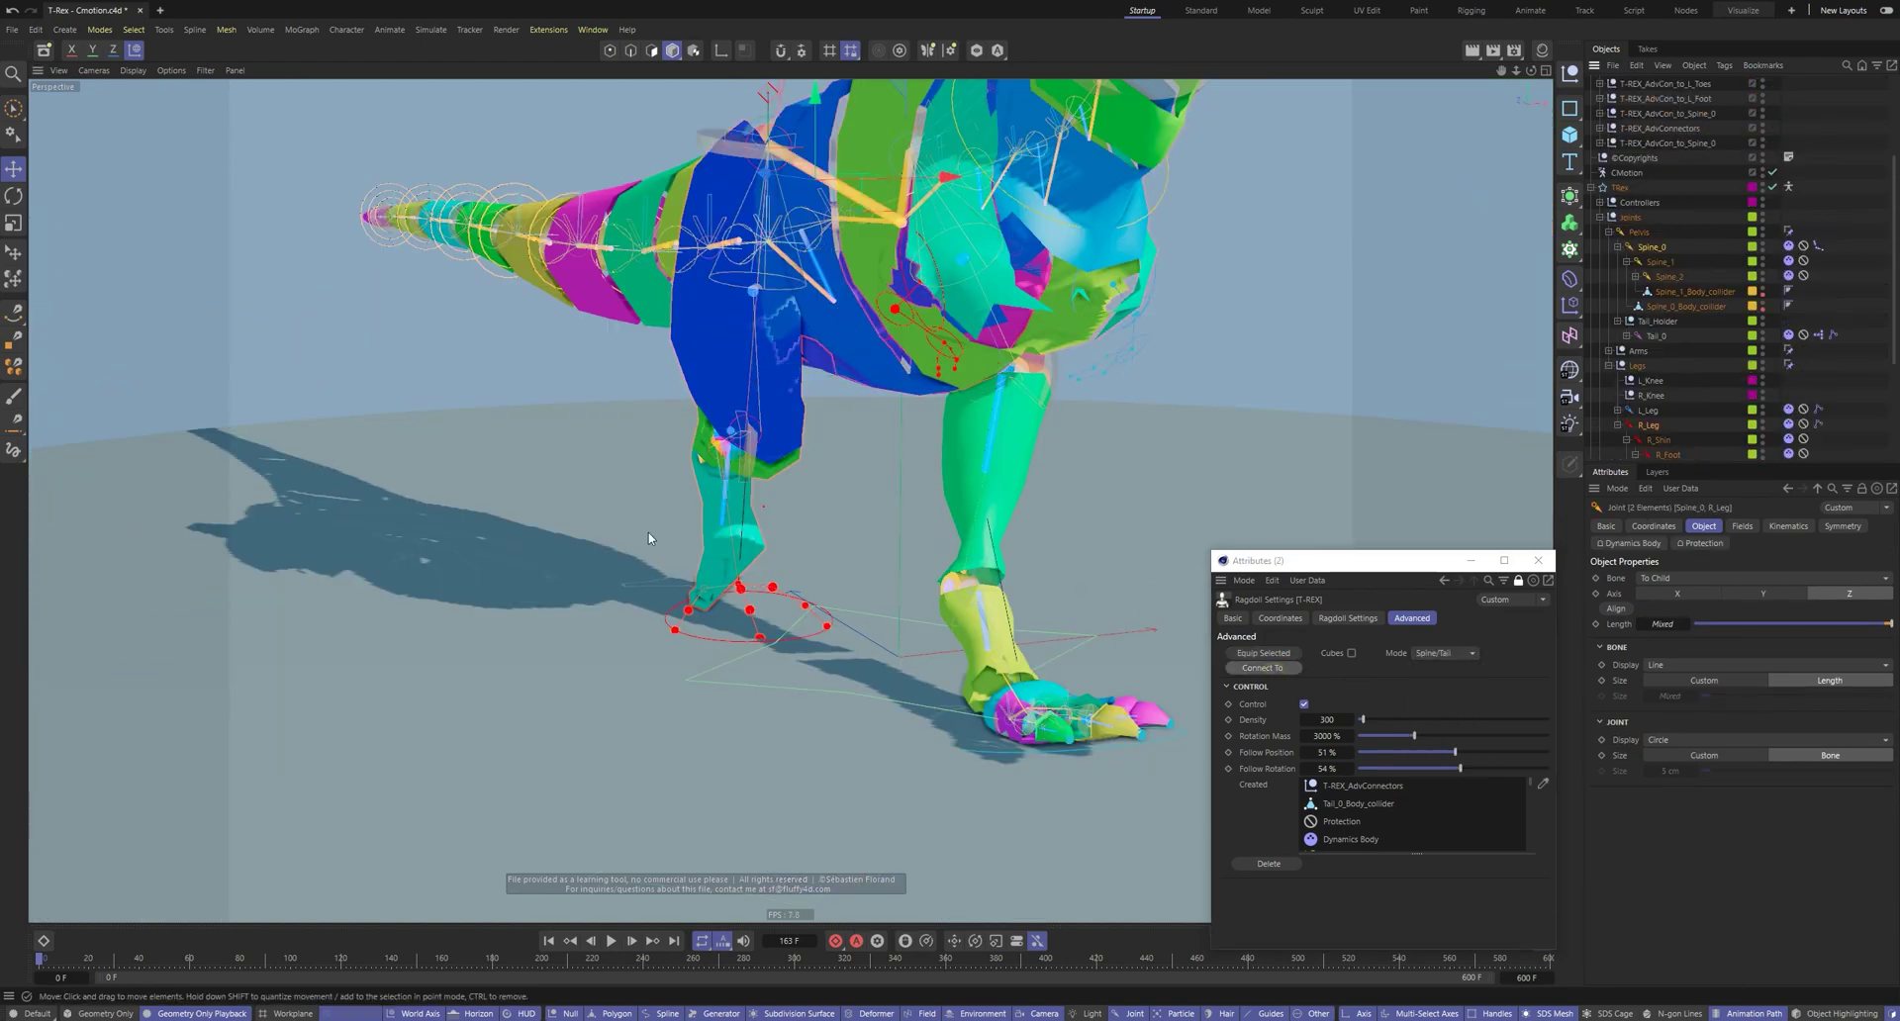
Equip R_Toe1, R_Toe2 and R_Toe3 in Spine/Tail mode and connect them to R_Toes
left_click_drag(649, 539, 584, 584, "alt")
scroll(1683, 376, "down", 2)
left_click(1686, 380)
left_click(1686, 410, "shift")
left_click(1263, 653)
left_click(1677, 365, "ctrl")
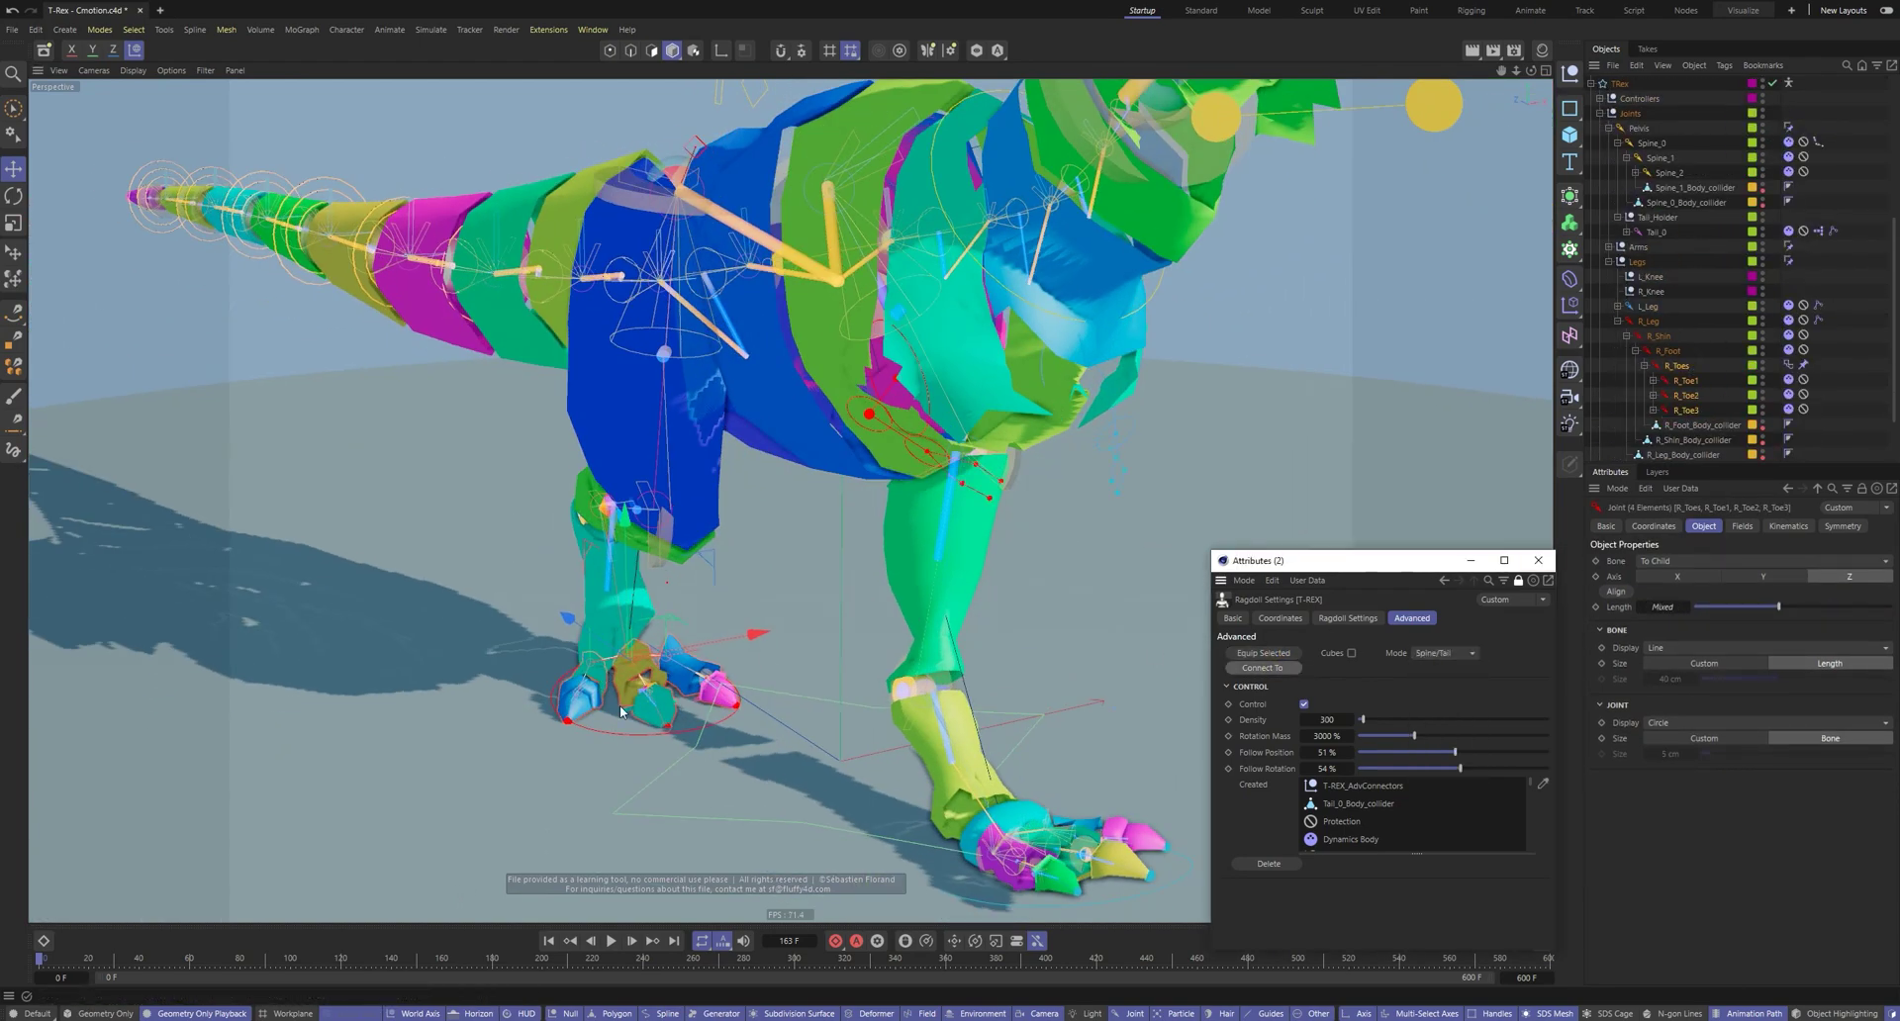
left_click_drag(620, 711, 950, 693, "alt")
Connect R_Toes to R_Foot
left_click(1677, 368)
left_click(1668, 351, "ctrl")
left_click(1263, 668)
Isolate R_Foot_Body_collider and trim its lower end with a Plane Cut
scroll(772, 614, "up", 4)
left_click_drag(871, 633, 917, 590, "alt")
scroll(916, 590, "up", 5)
left_click_drag(1034, 637, 933, 573)
left_click(1067, 624)
left_click(651, 50)
left_click(976, 50)
key("k")
key("j")
left_click_drag(745, 311, 955, 426)
left_click(976, 51)
scroll(1689, 311, "down", 7)
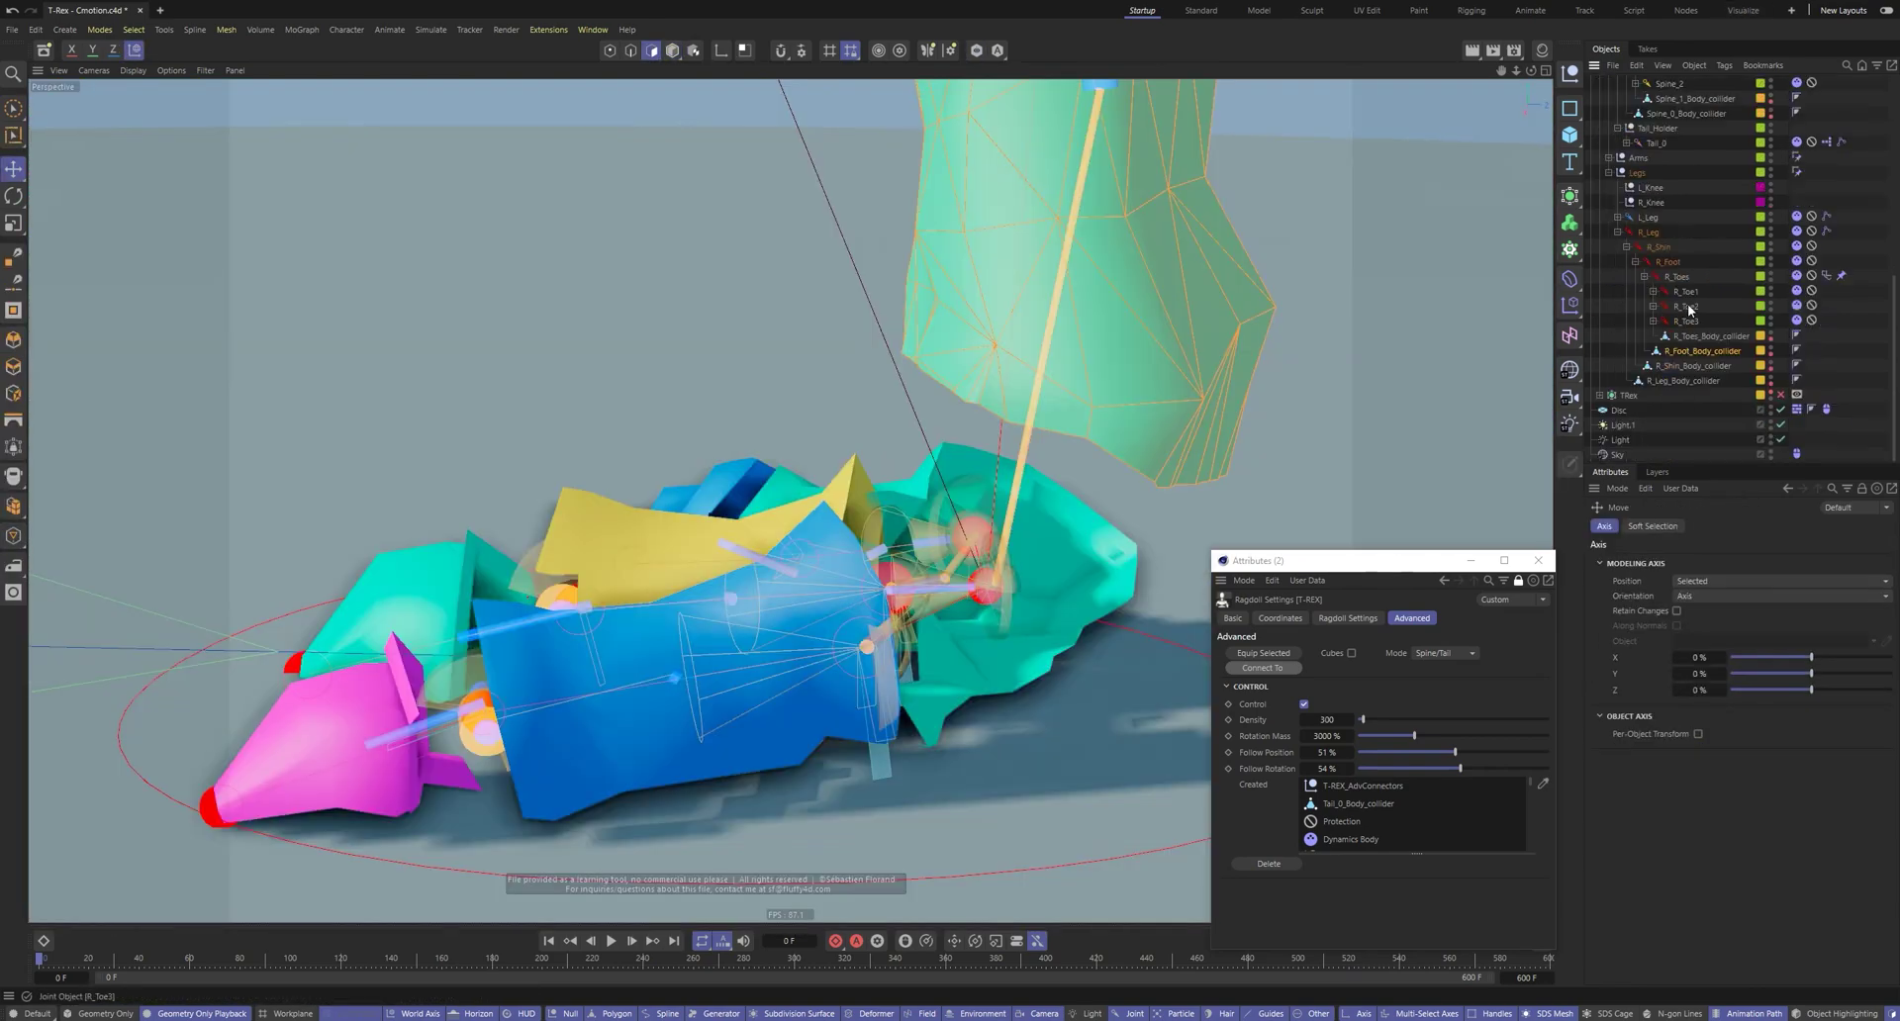
Delete R_Toes_Body_collider and create a cube-based ragdoll collider for R_Toes instead
left_click(1711, 335)
key("Delete")
left_click(1678, 292)
left_click(1347, 617)
left_click(1276, 692)
Fit the new R_Toes_Cube collider to the base of the right toes
left_click(1705, 365)
left_click_drag(1118, 495, 980, 510, "alt")
left_click_drag(906, 501, 984, 535)
left_click_drag(984, 534, 586, 675)
scroll(835, 499, "down", 8)
Play the simulation and examine how the equipped right leg follows the walk
key("F8")
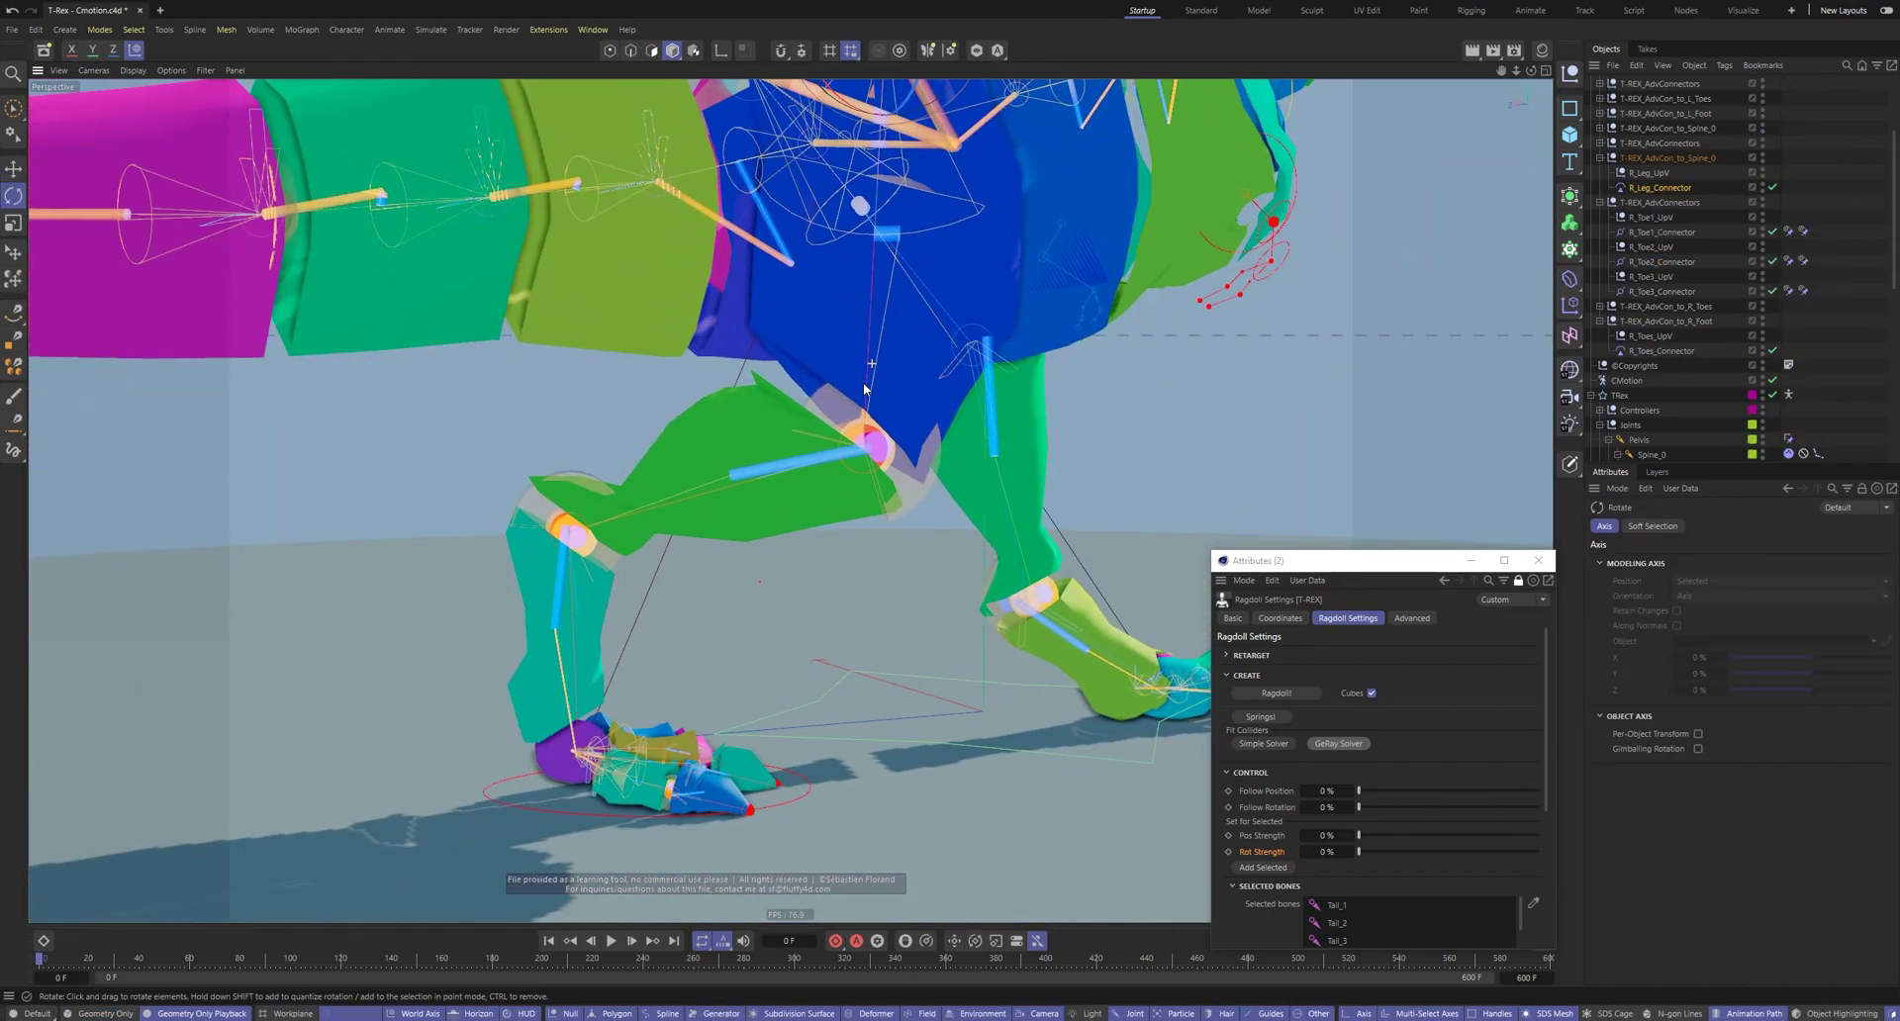
scroll(864, 389, "down", 6)
middle_click_drag(941, 542, 780, 605, "alt")
key("F8")
key("F8")
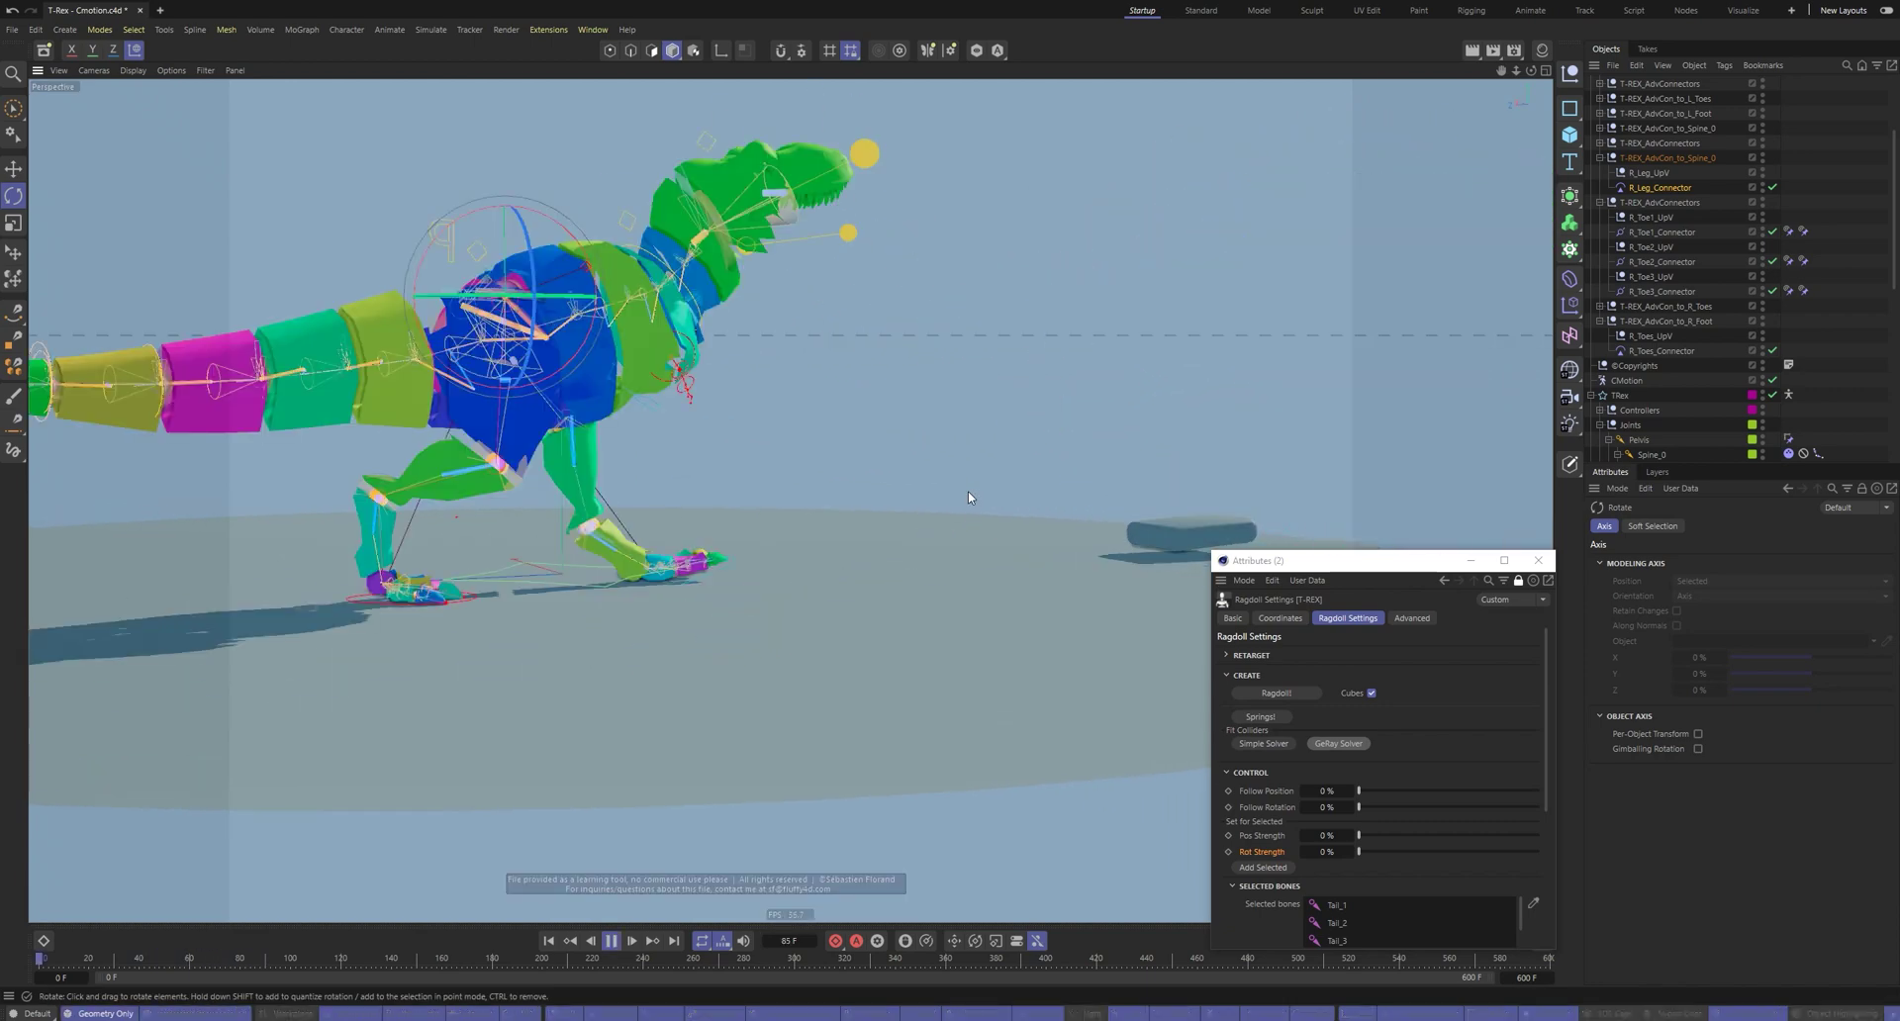
key("F8")
key("shift+f")
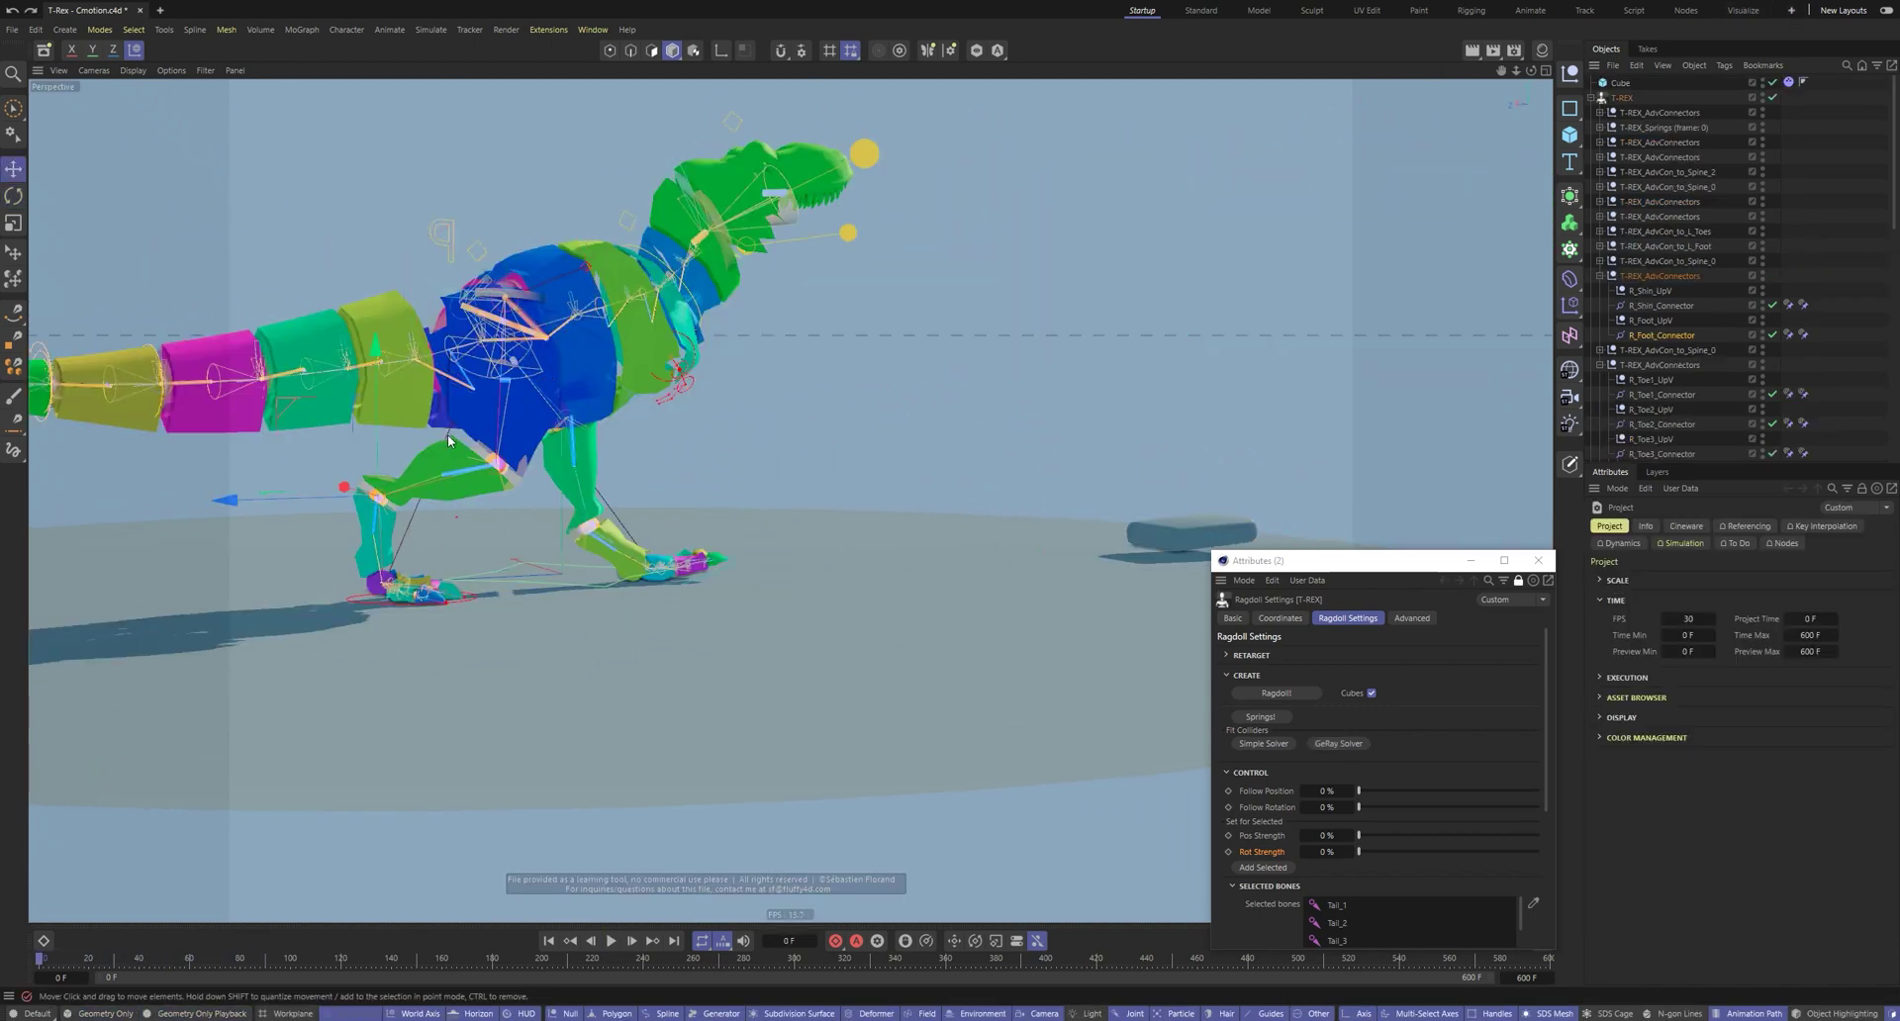
Isolate R_Leg_Body_collider and slice off one side with a Plane Cut set to Remove Part A
scroll(452, 439, "up", 4)
left_click(524, 426)
left_click_drag(535, 416, 489, 425, "alt")
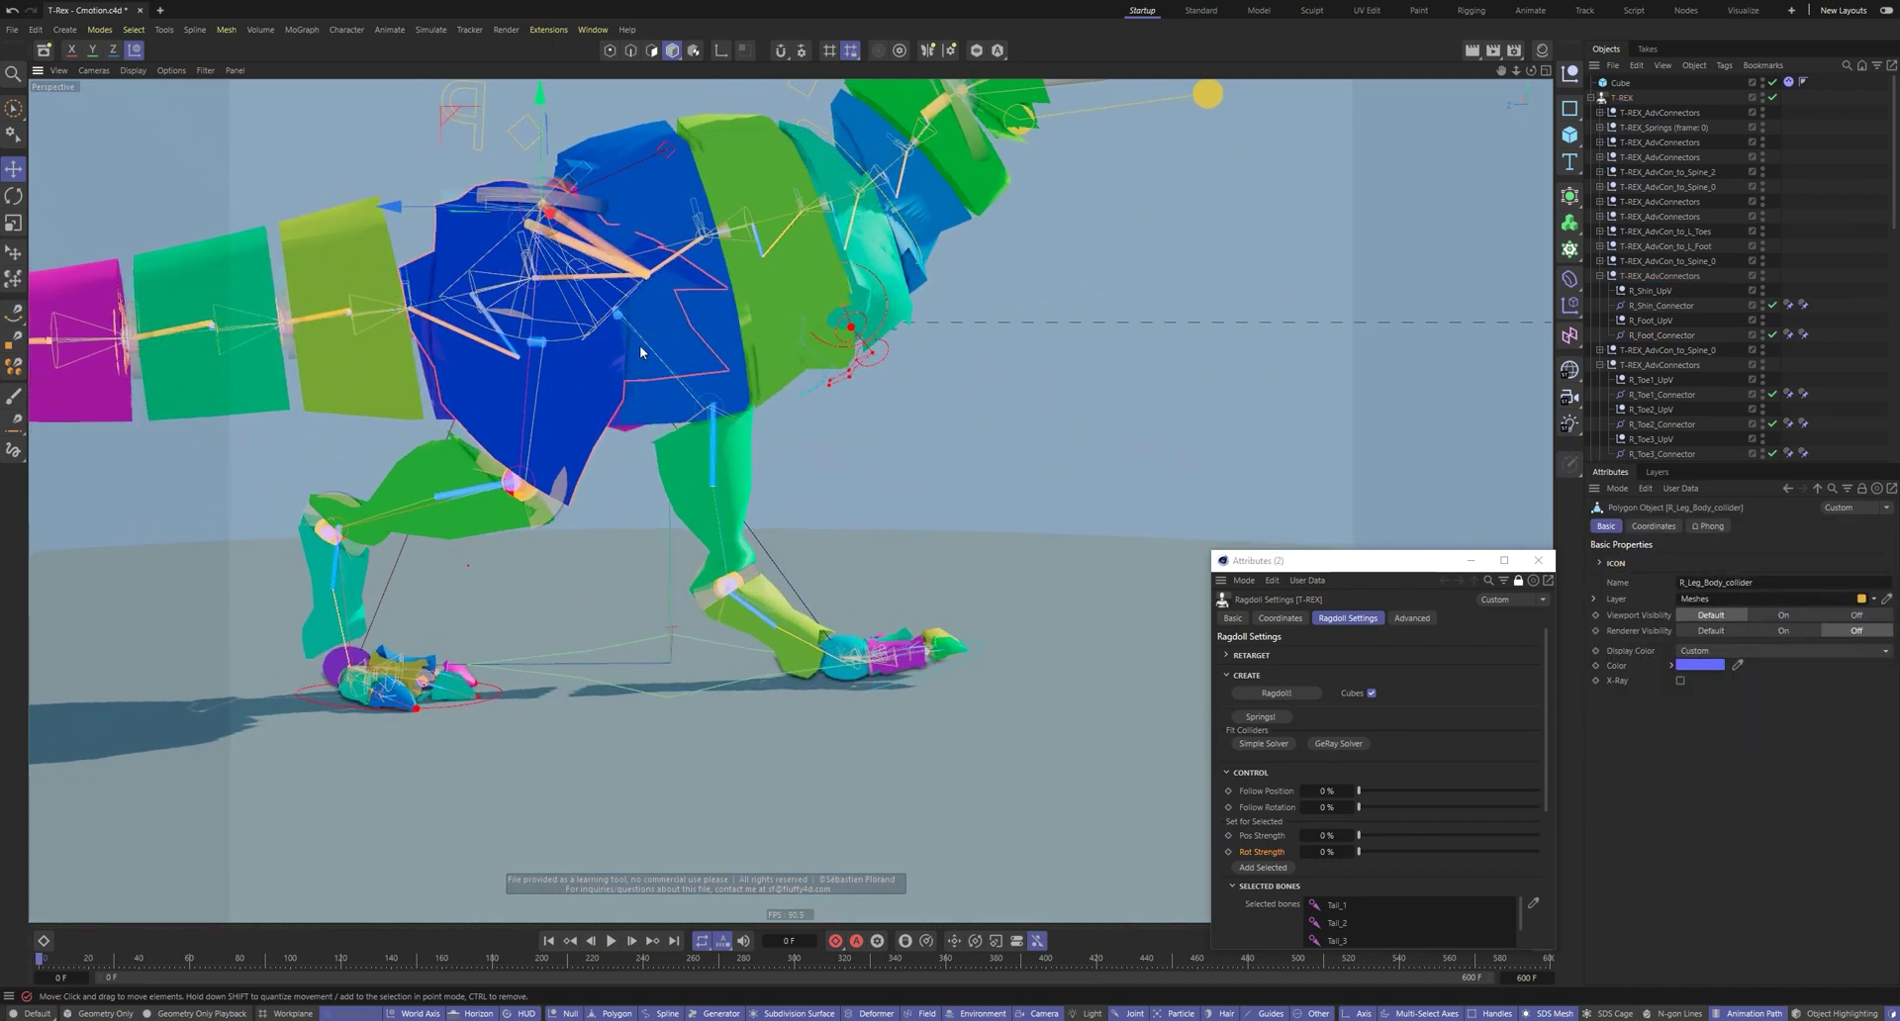
middle_click_drag(542, 400, 739, 475, "alt")
left_click_drag(681, 478, 674, 478, "alt")
left_click(650, 50)
left_click_drag(793, 404, 727, 396, "alt")
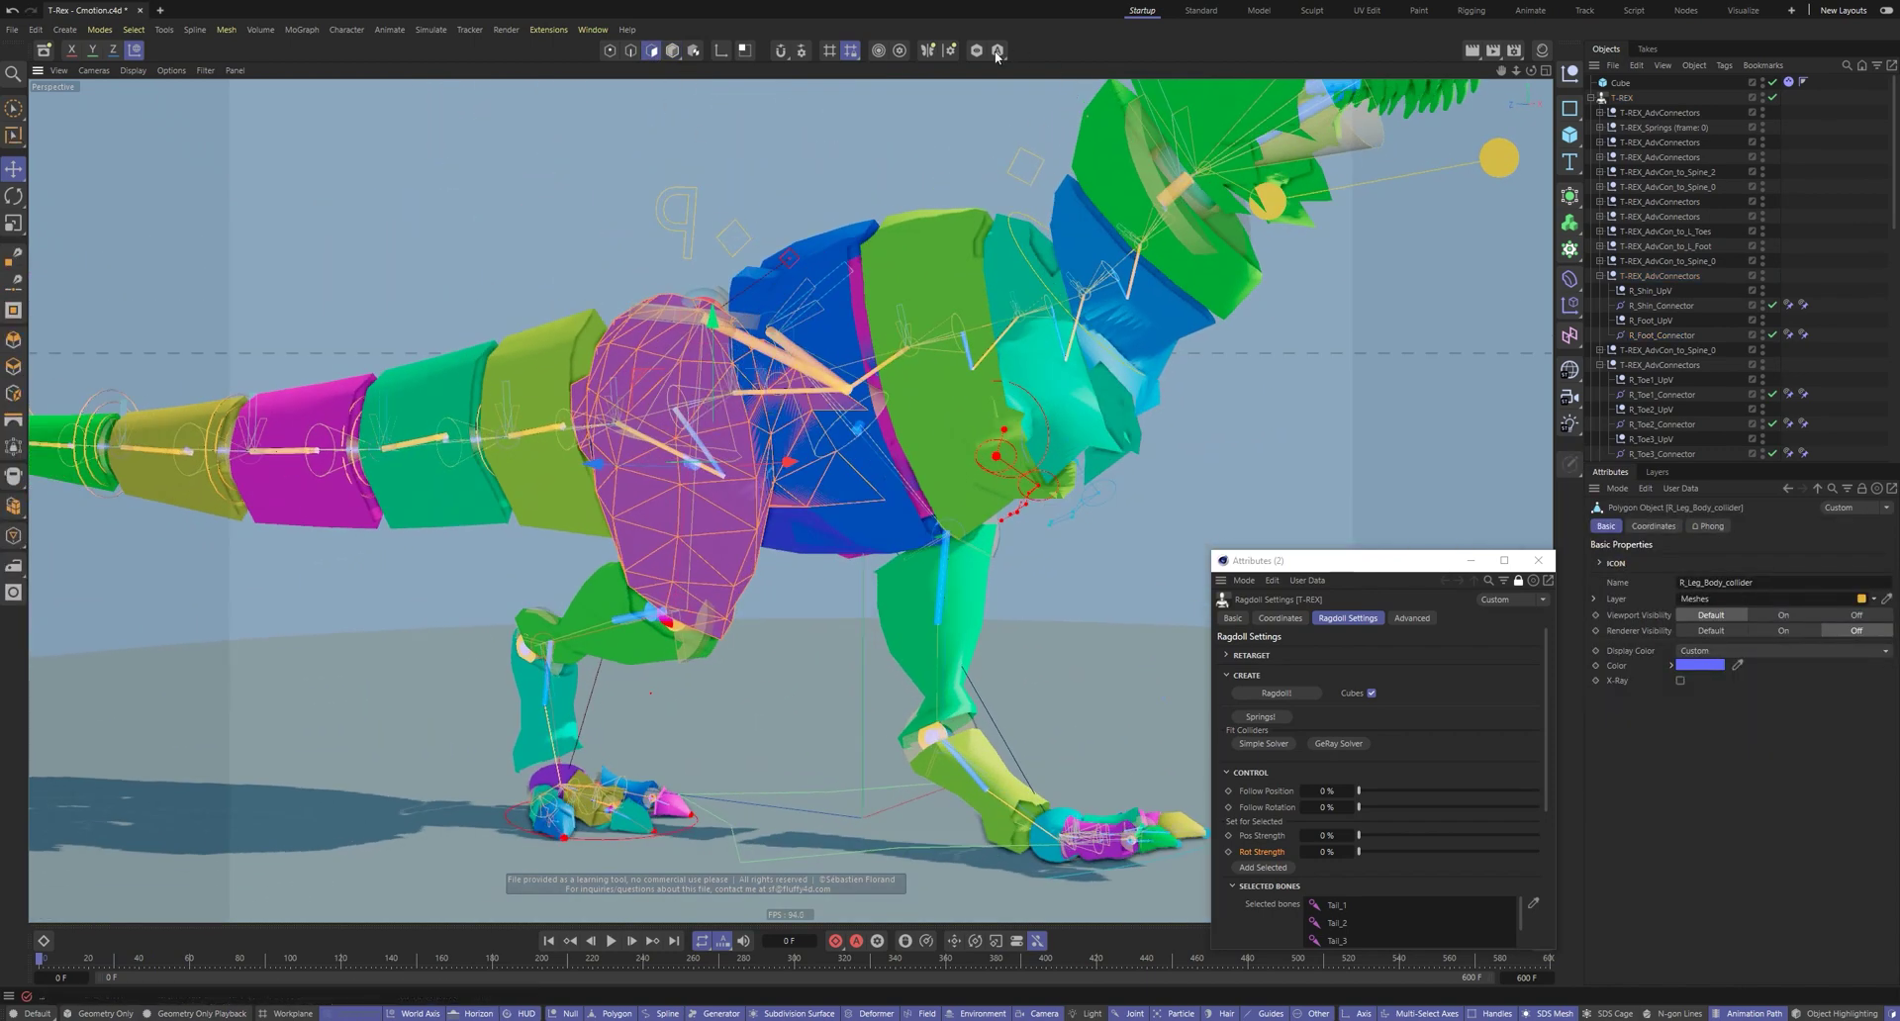
left_click(976, 50)
key("k")
key("j")
left_click(735, 306)
left_click(850, 636)
left_click(809, 532)
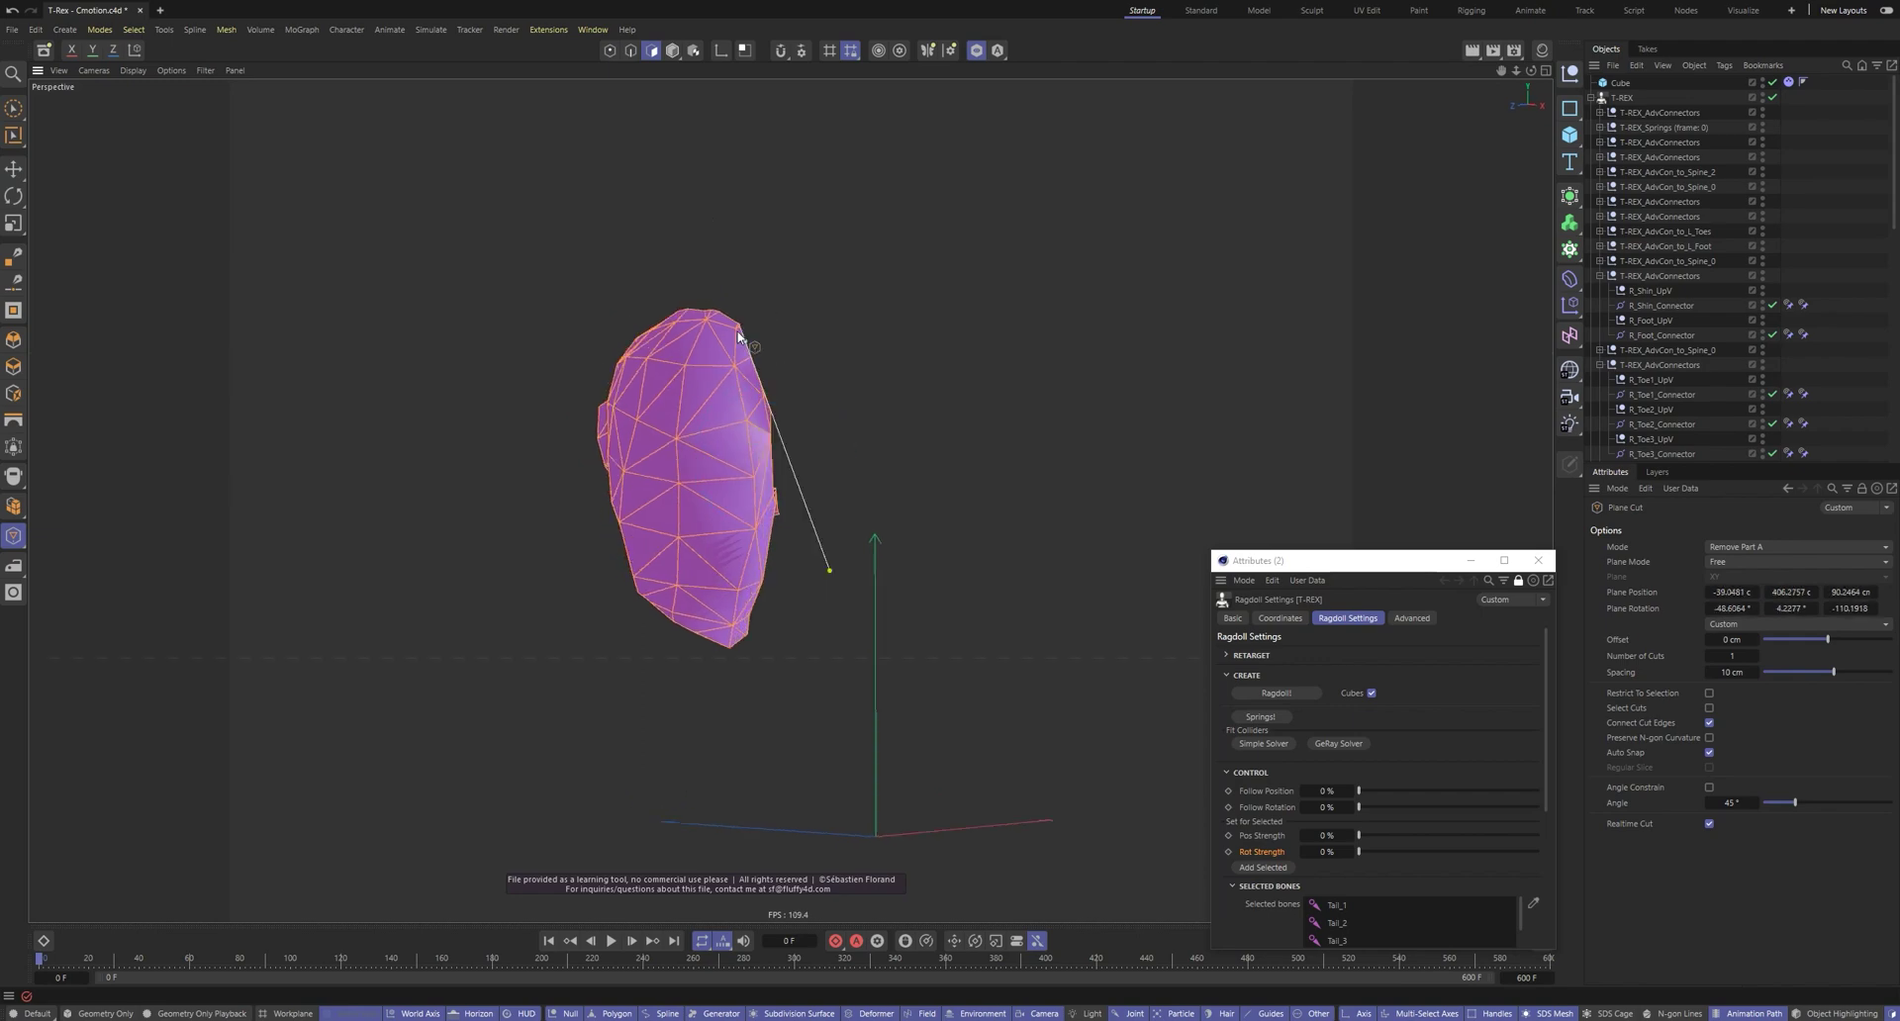
Cut the inner side of R_Leg_Body_collider with another plane, delete the leftover polygons and leave the isolated view
left_click_drag(738, 336, 696, 572, "alt")
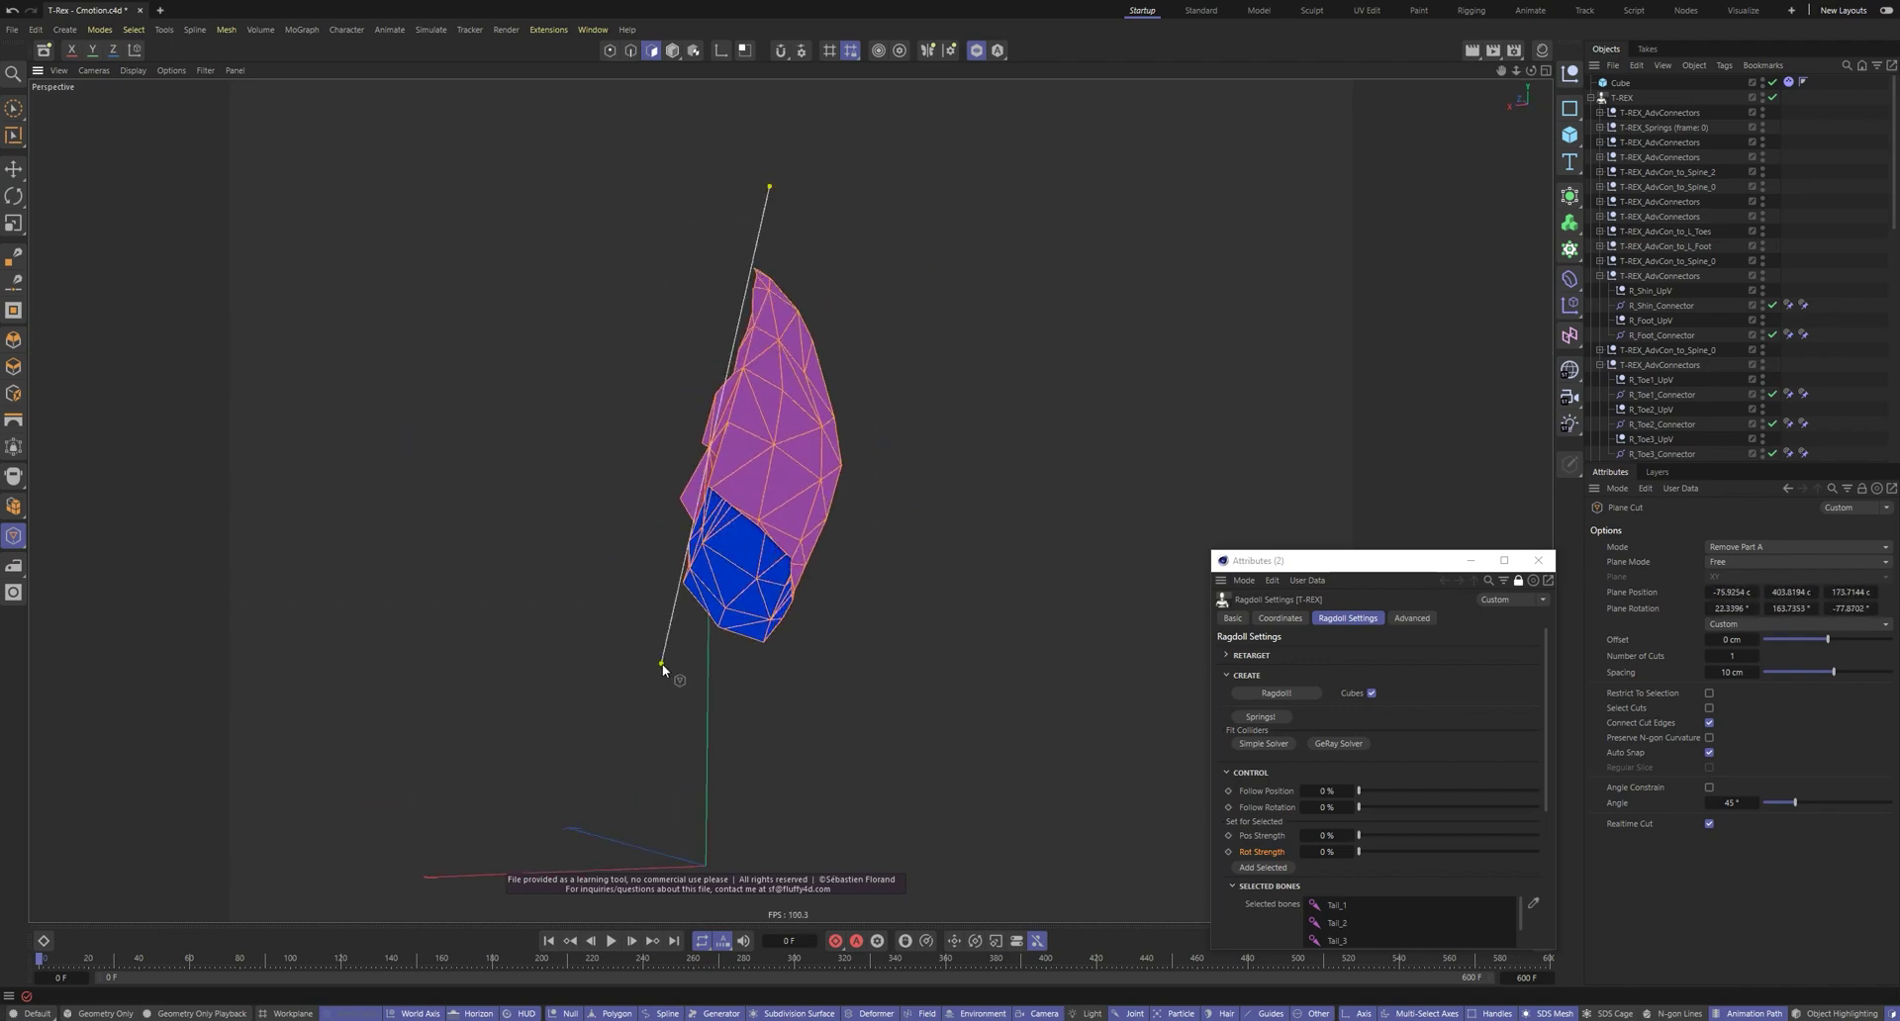
left_click(662, 666)
mouse_move(662, 666)
left_mouse_down("alt")
mouse_move(405, 391)
mouse_move(720, 315)
left_mouse_up("alt")
key("space")
scroll(705, 523, "up", 3)
mouse_move(857, 408)
left_mouse_down("alt")
mouse_move(1041, 349)
mouse_move(937, 331)
left_mouse_up("alt")
scroll(881, 390, "up", 3)
key("Delete")
left_click_drag(882, 390, 789, 500, "alt")
left_click_drag(743, 570, 929, 572, "alt")
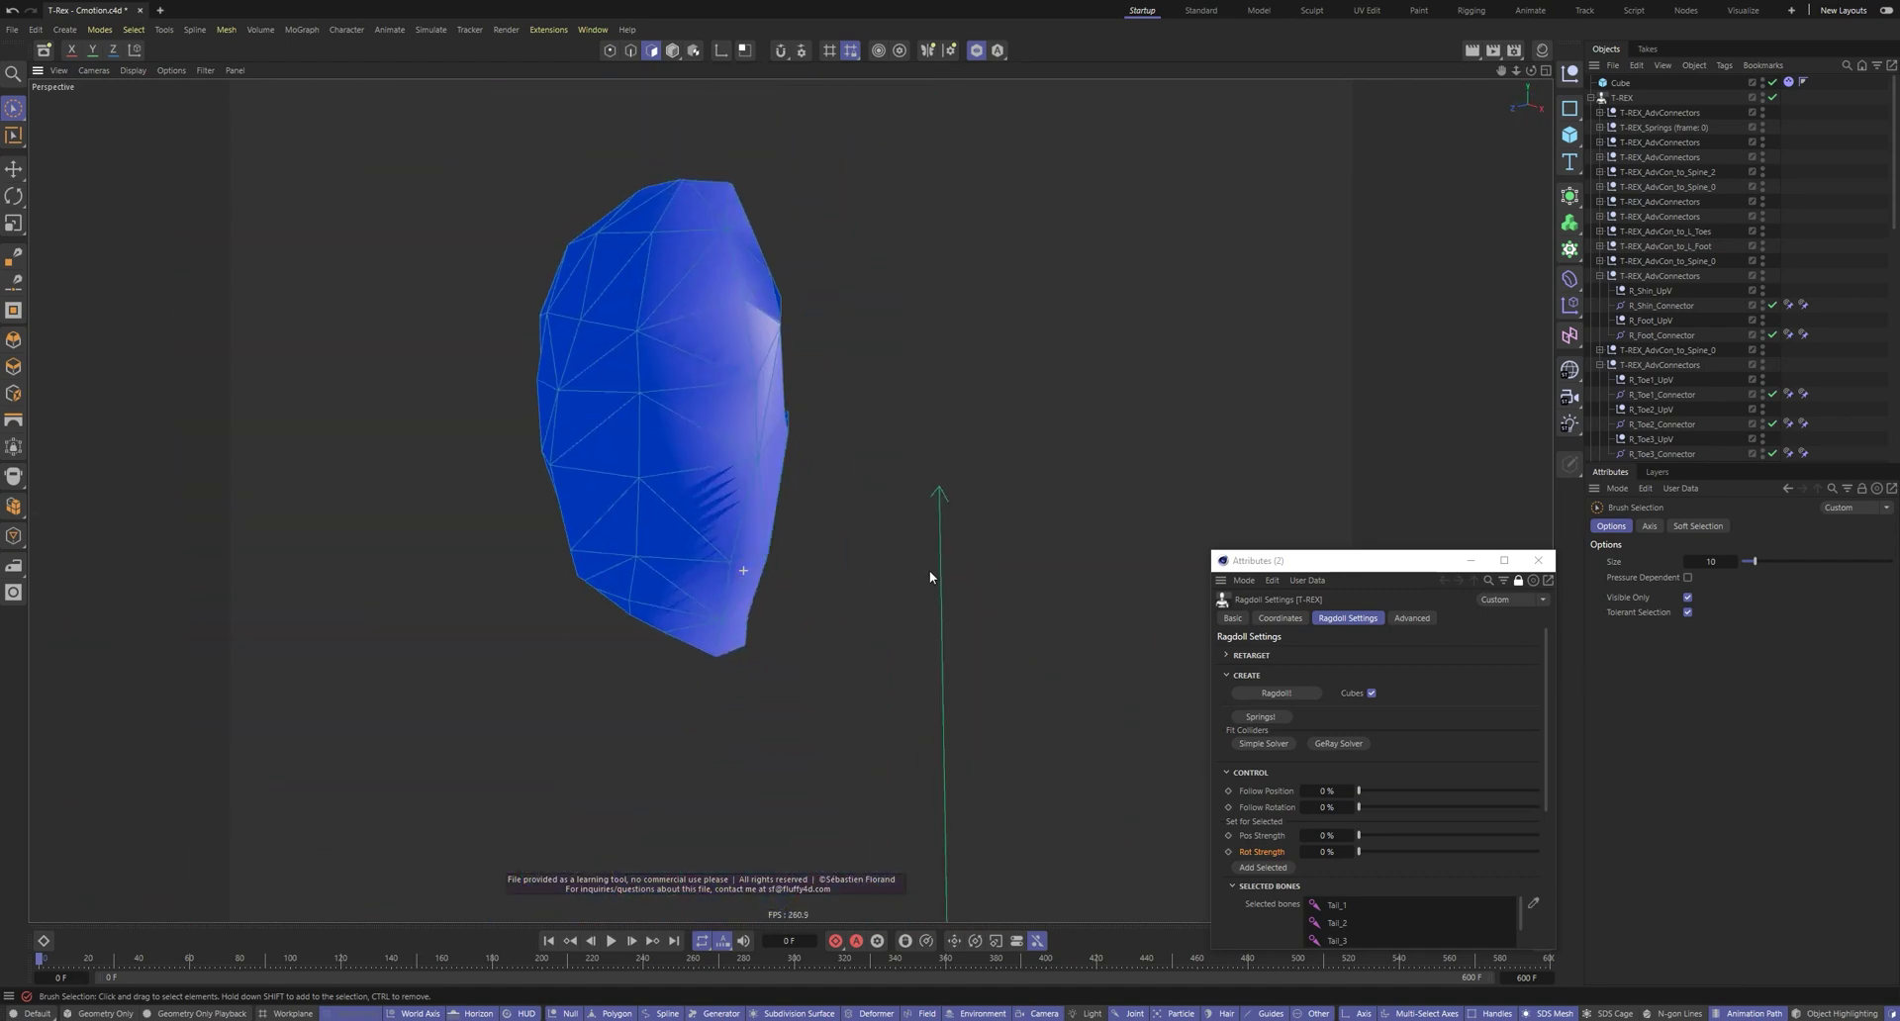
left_click(977, 51)
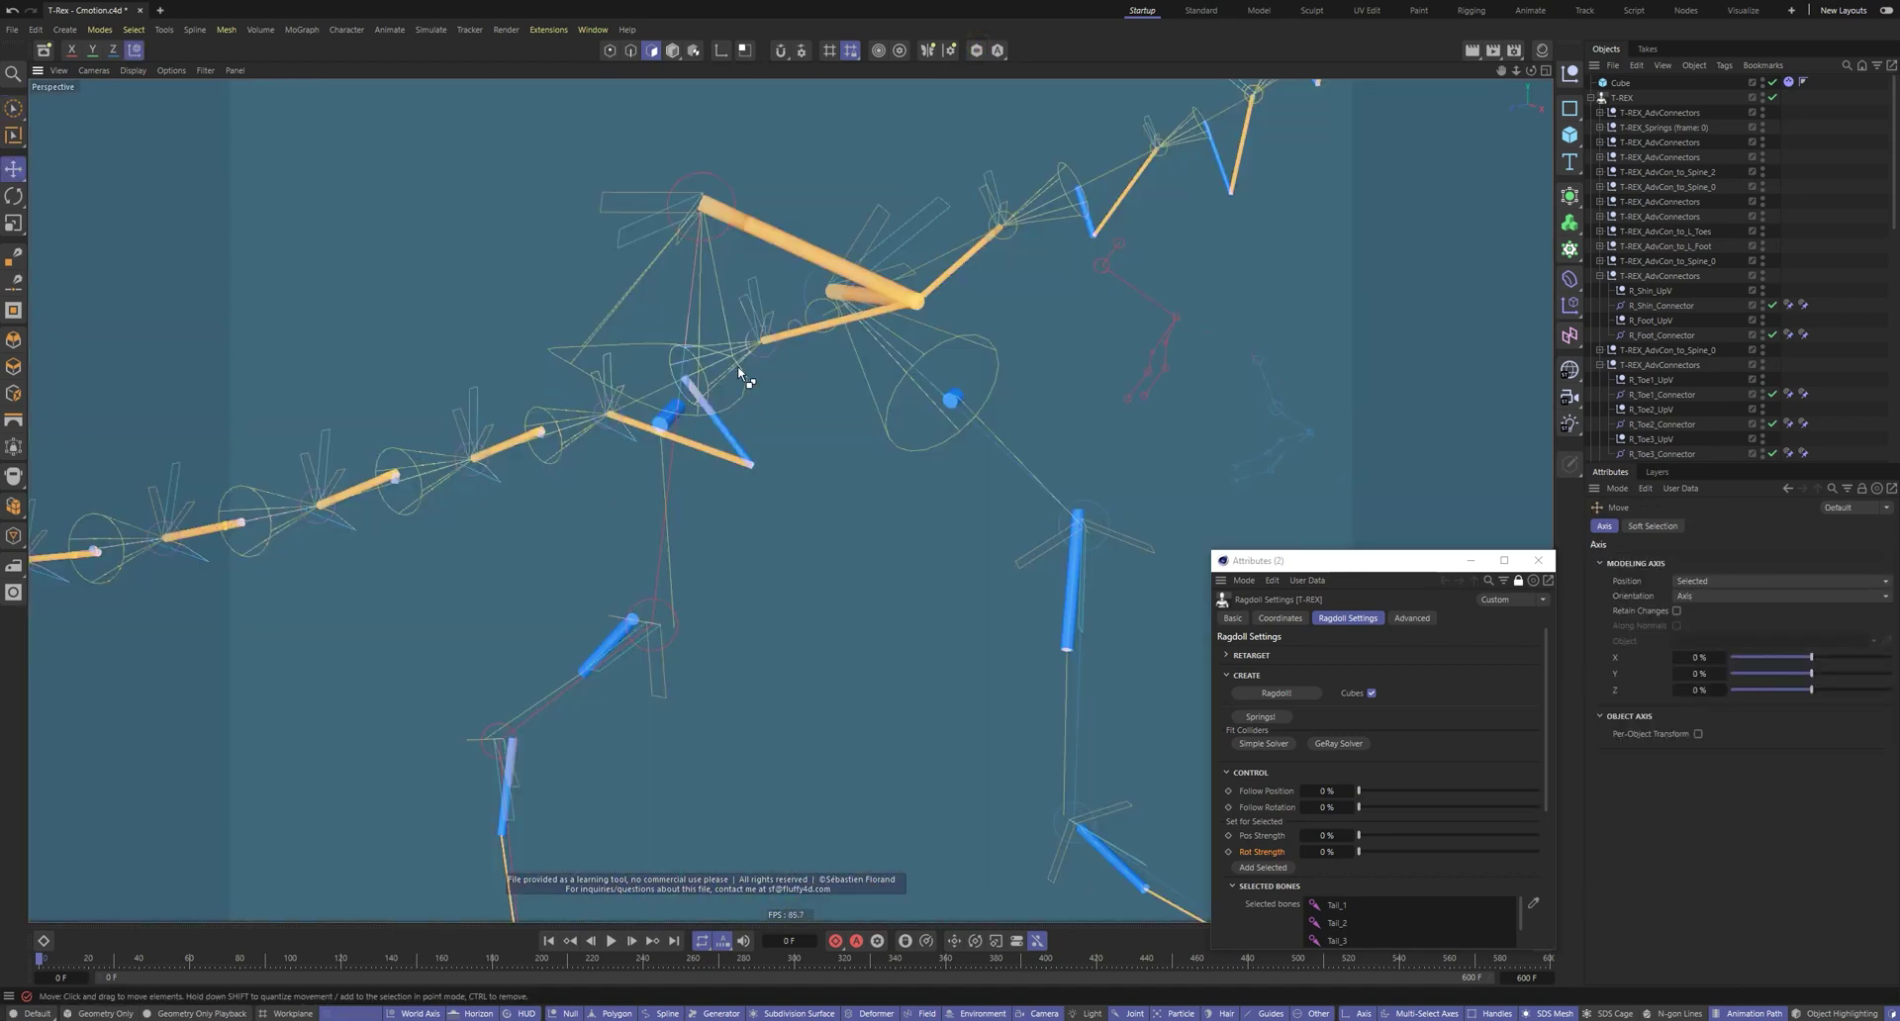
Change the display color of R_Leg_Body_collider to purple in Model mode
left_click_drag(738, 365, 721, 466, "alt")
scroll(752, 367, "down", 3)
left_click_drag(768, 372, 728, 361, "alt")
left_click(672, 50)
scroll(768, 372, "up", 3)
scroll(1685, 381, "down", 12)
left_click(1684, 381)
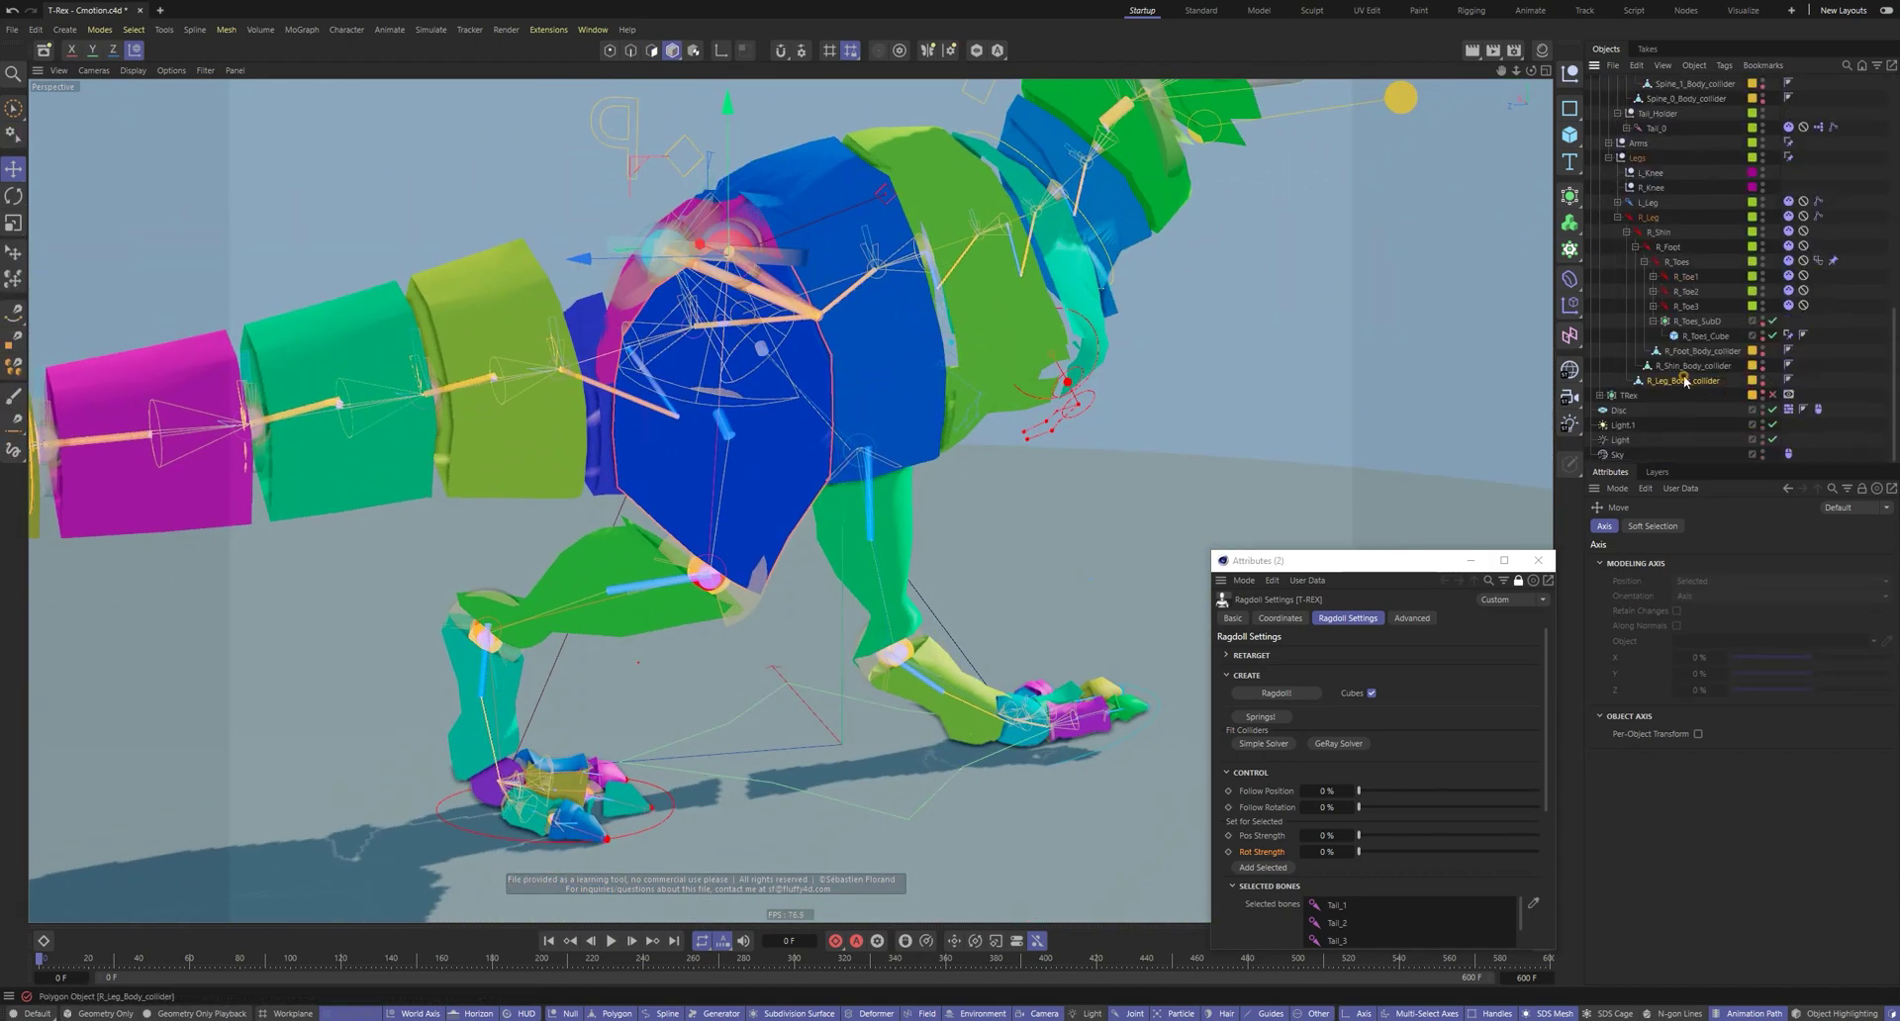
mouse_move(1837, 728)
left_mouse_down()
mouse_move(1754, 728)
mouse_move(1871, 729)
mouse_move(1854, 731)
left_mouse_up()
left_click_drag(930, 435, 858, 463, "alt")
Trim Spine_0_Body_collider near the hip with a Plane Cut and replay the simulation
left_click(858, 464)
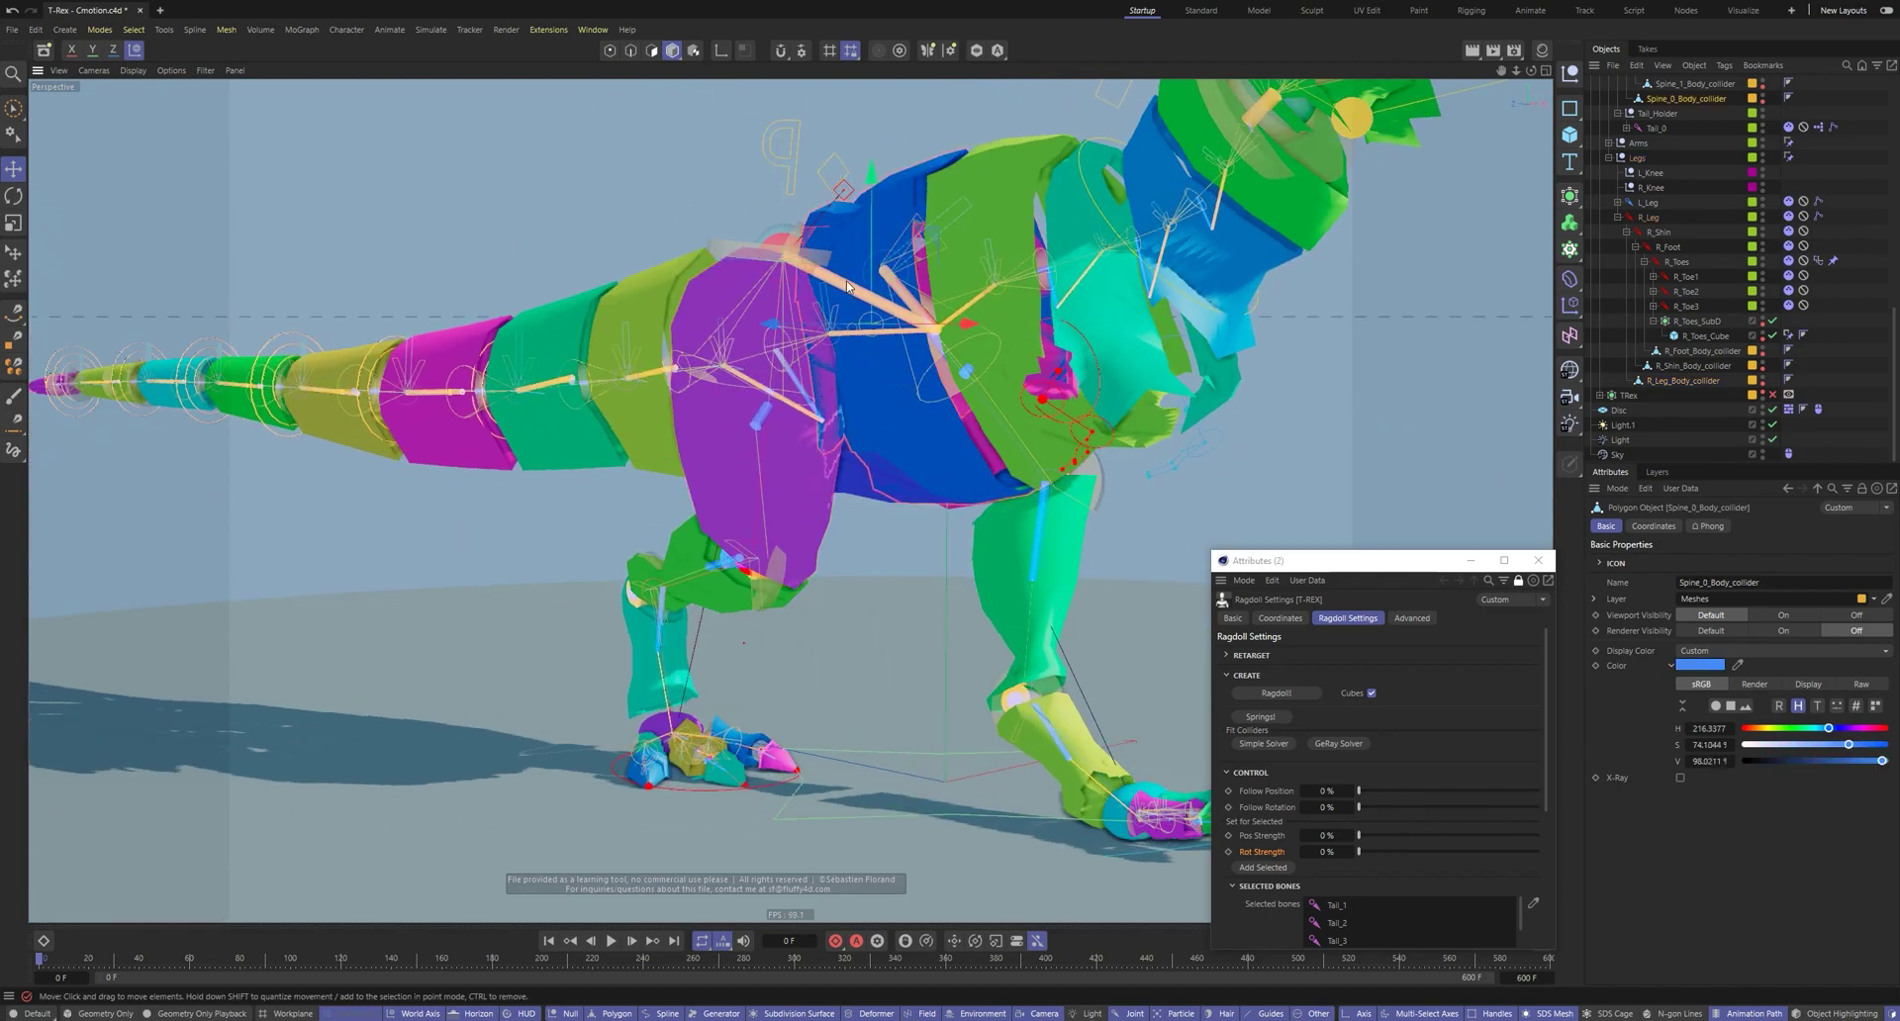
left_click_drag(871, 297, 924, 410, "alt")
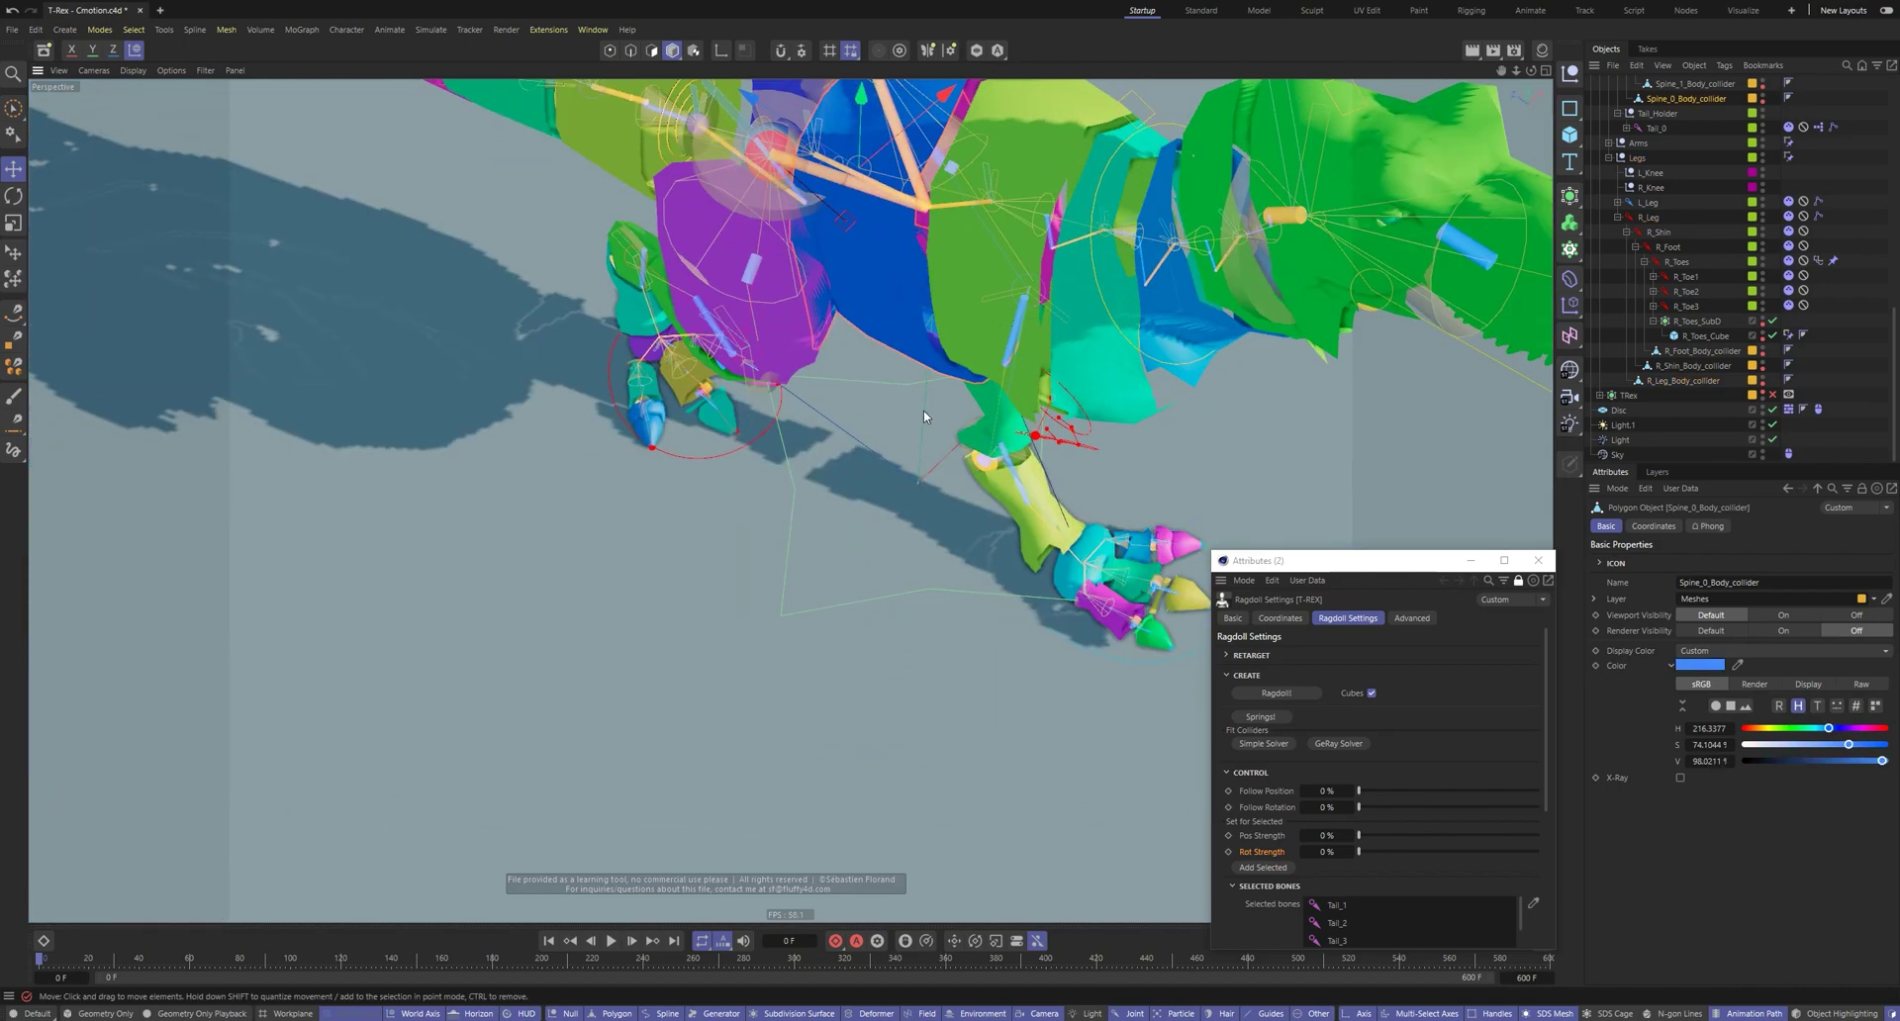
mouse_move(887, 205)
left_mouse_down("alt")
mouse_move(798, 163)
mouse_move(805, 214)
left_mouse_up("alt")
key("k")
key("j")
mouse_move(804, 214)
left_mouse_down()
mouse_move(889, 503)
mouse_move(930, 188)
mouse_move(891, 248)
left_mouse_up()
left_click(977, 51)
left_click_drag(988, 425, 770, 271, "alt")
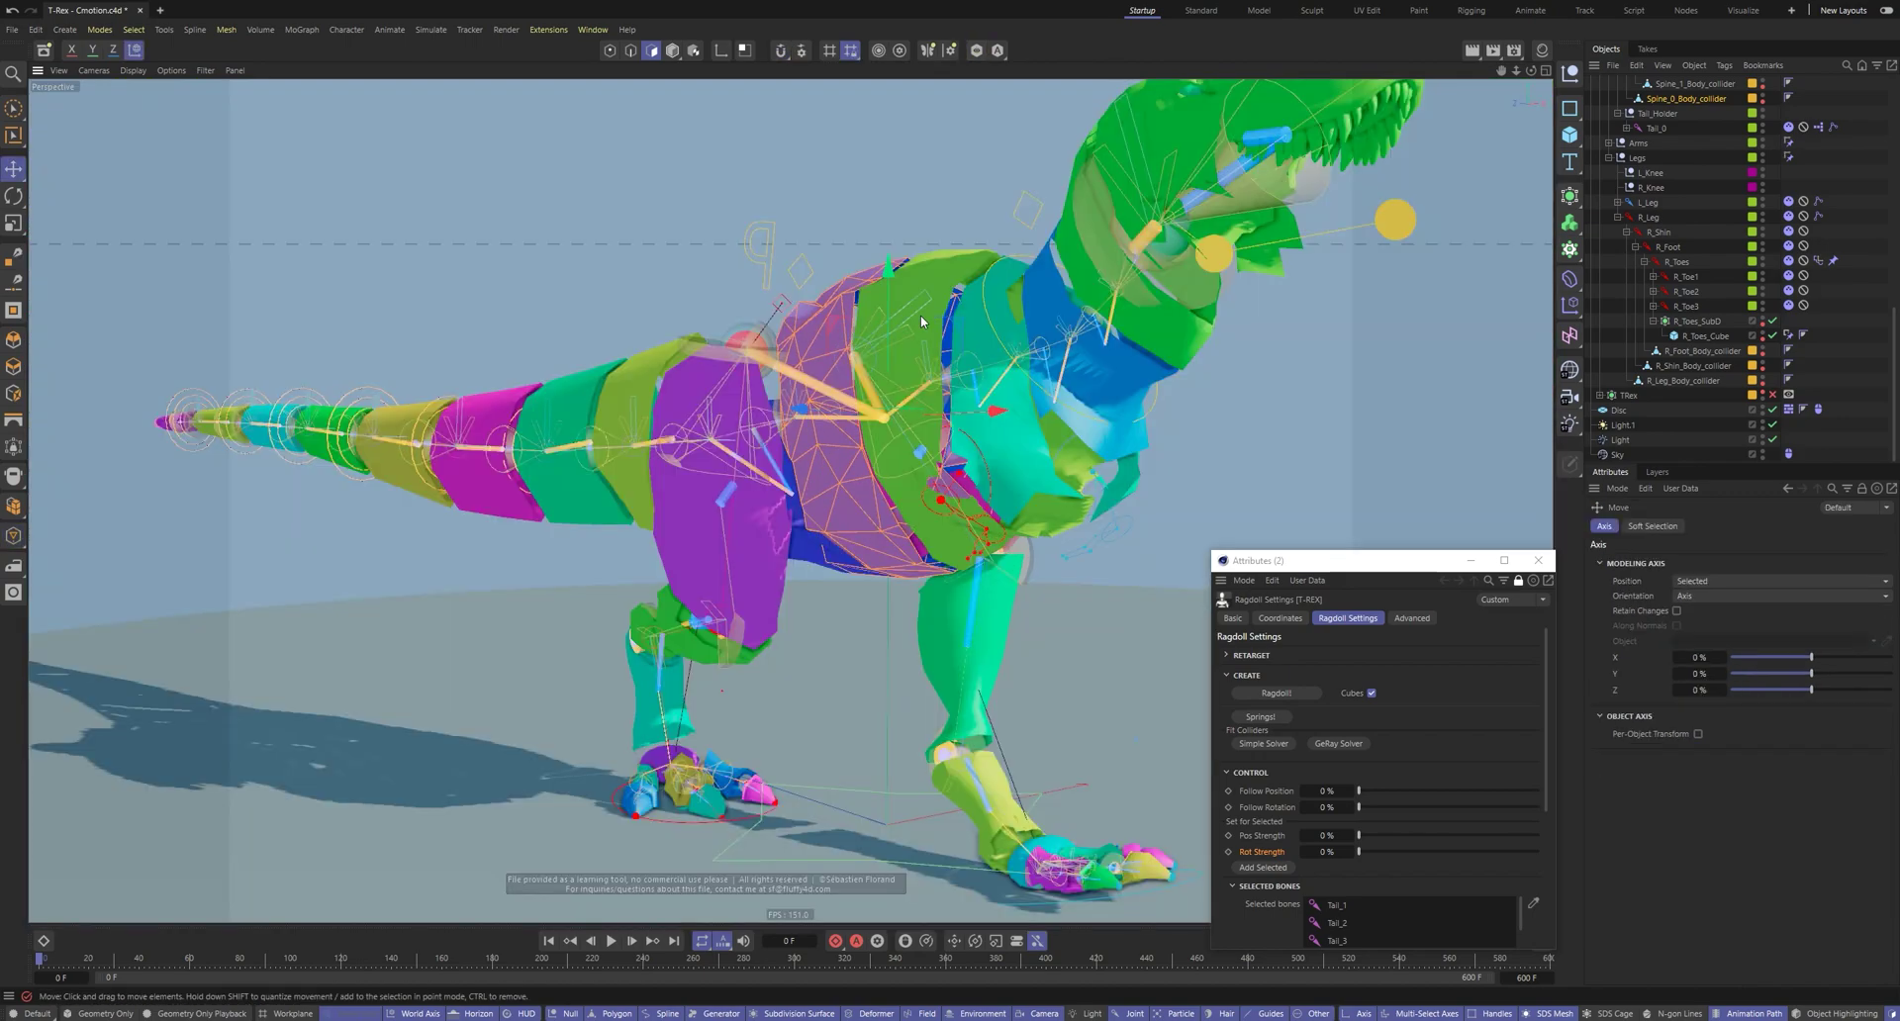
right_click_drag(921, 315, 700, 556, "alt")
key("F8")
key("shift+f")
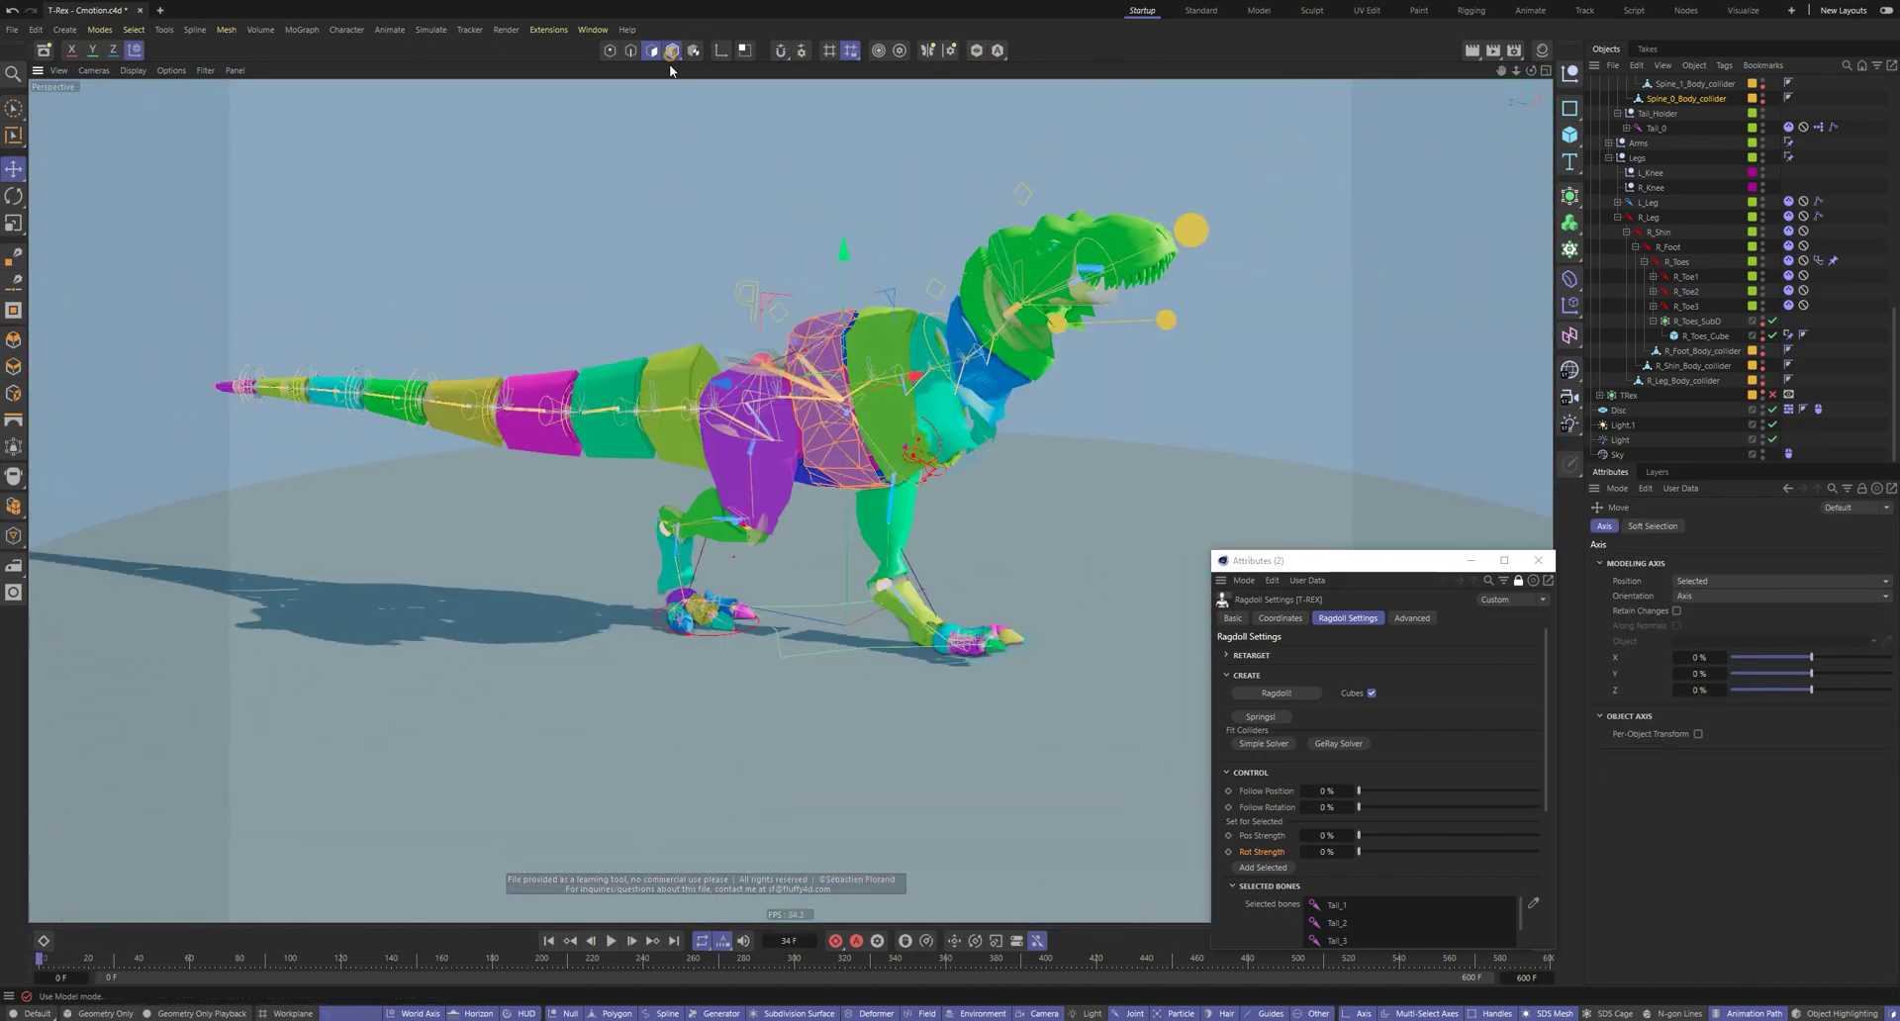
Cut the lower rear corner off R_Foot_Body_collider with a Plane Cut and replay the simulation
scroll(675, 591, "up", 5)
left_click_drag(674, 591, 884, 483, "alt")
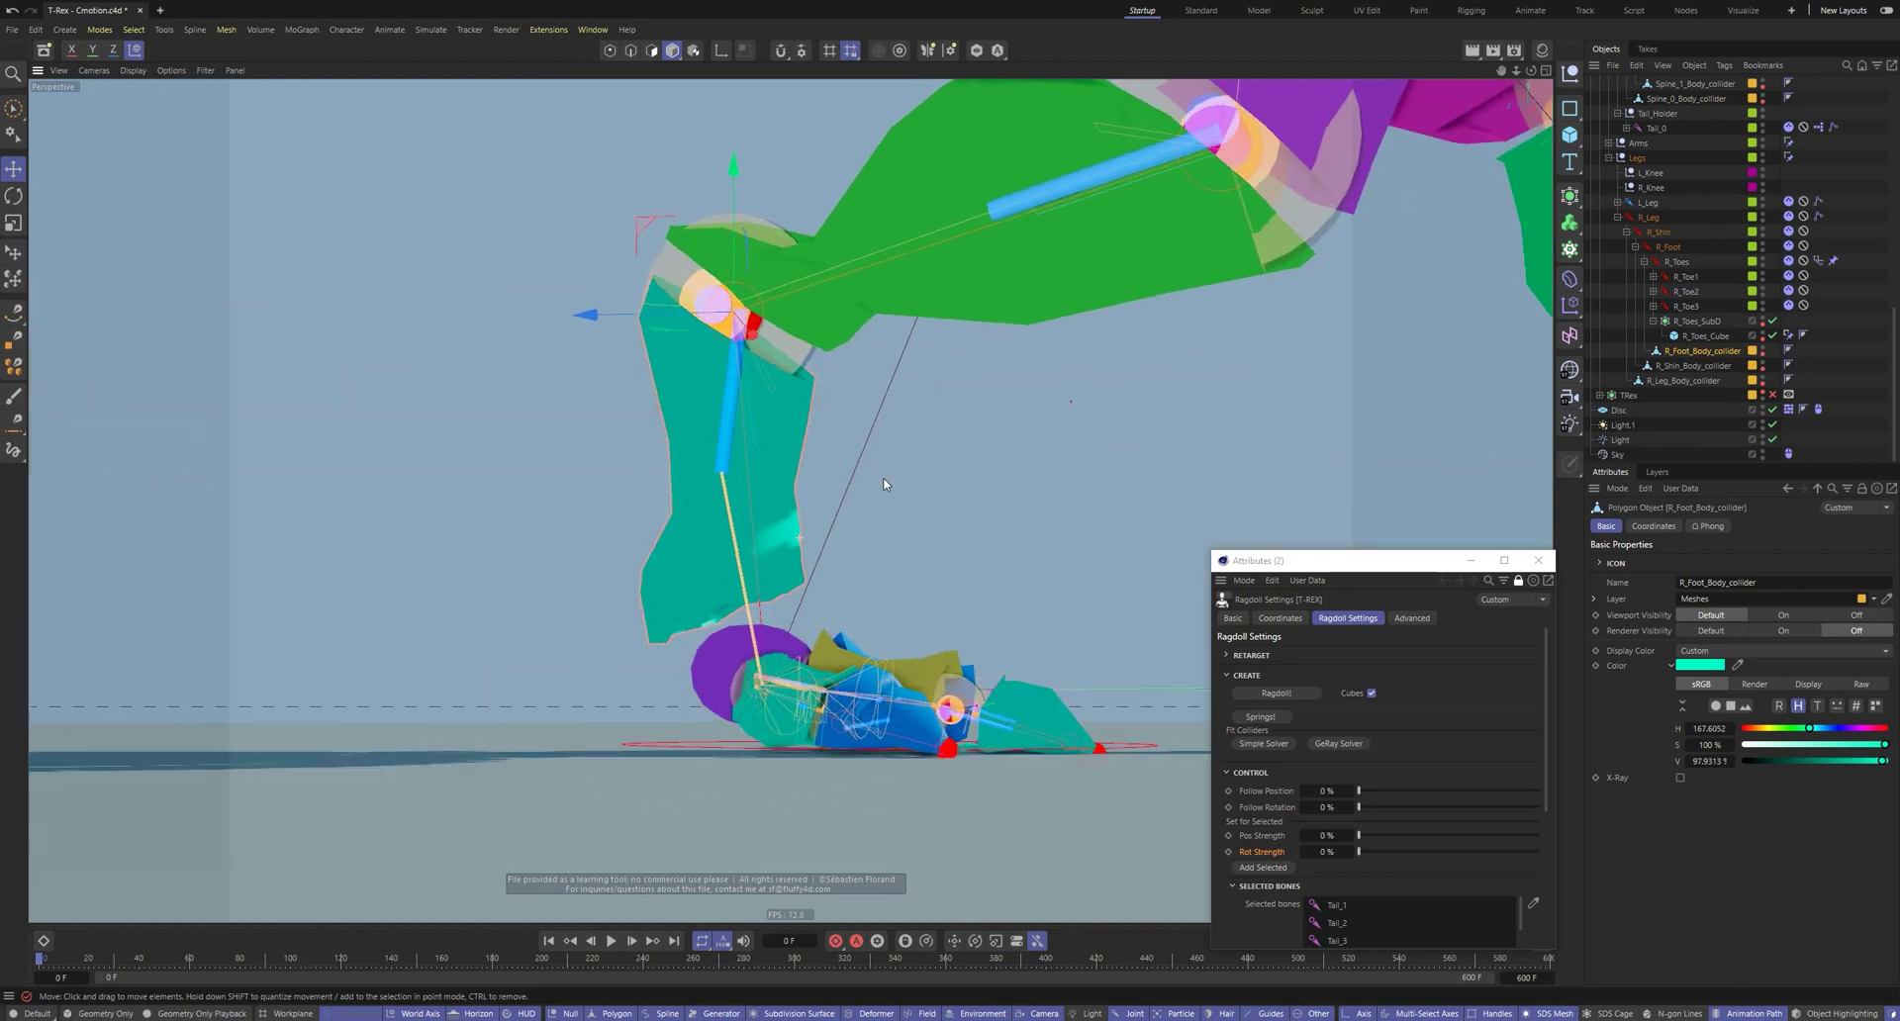
left_click(651, 51)
key("k")
key("j")
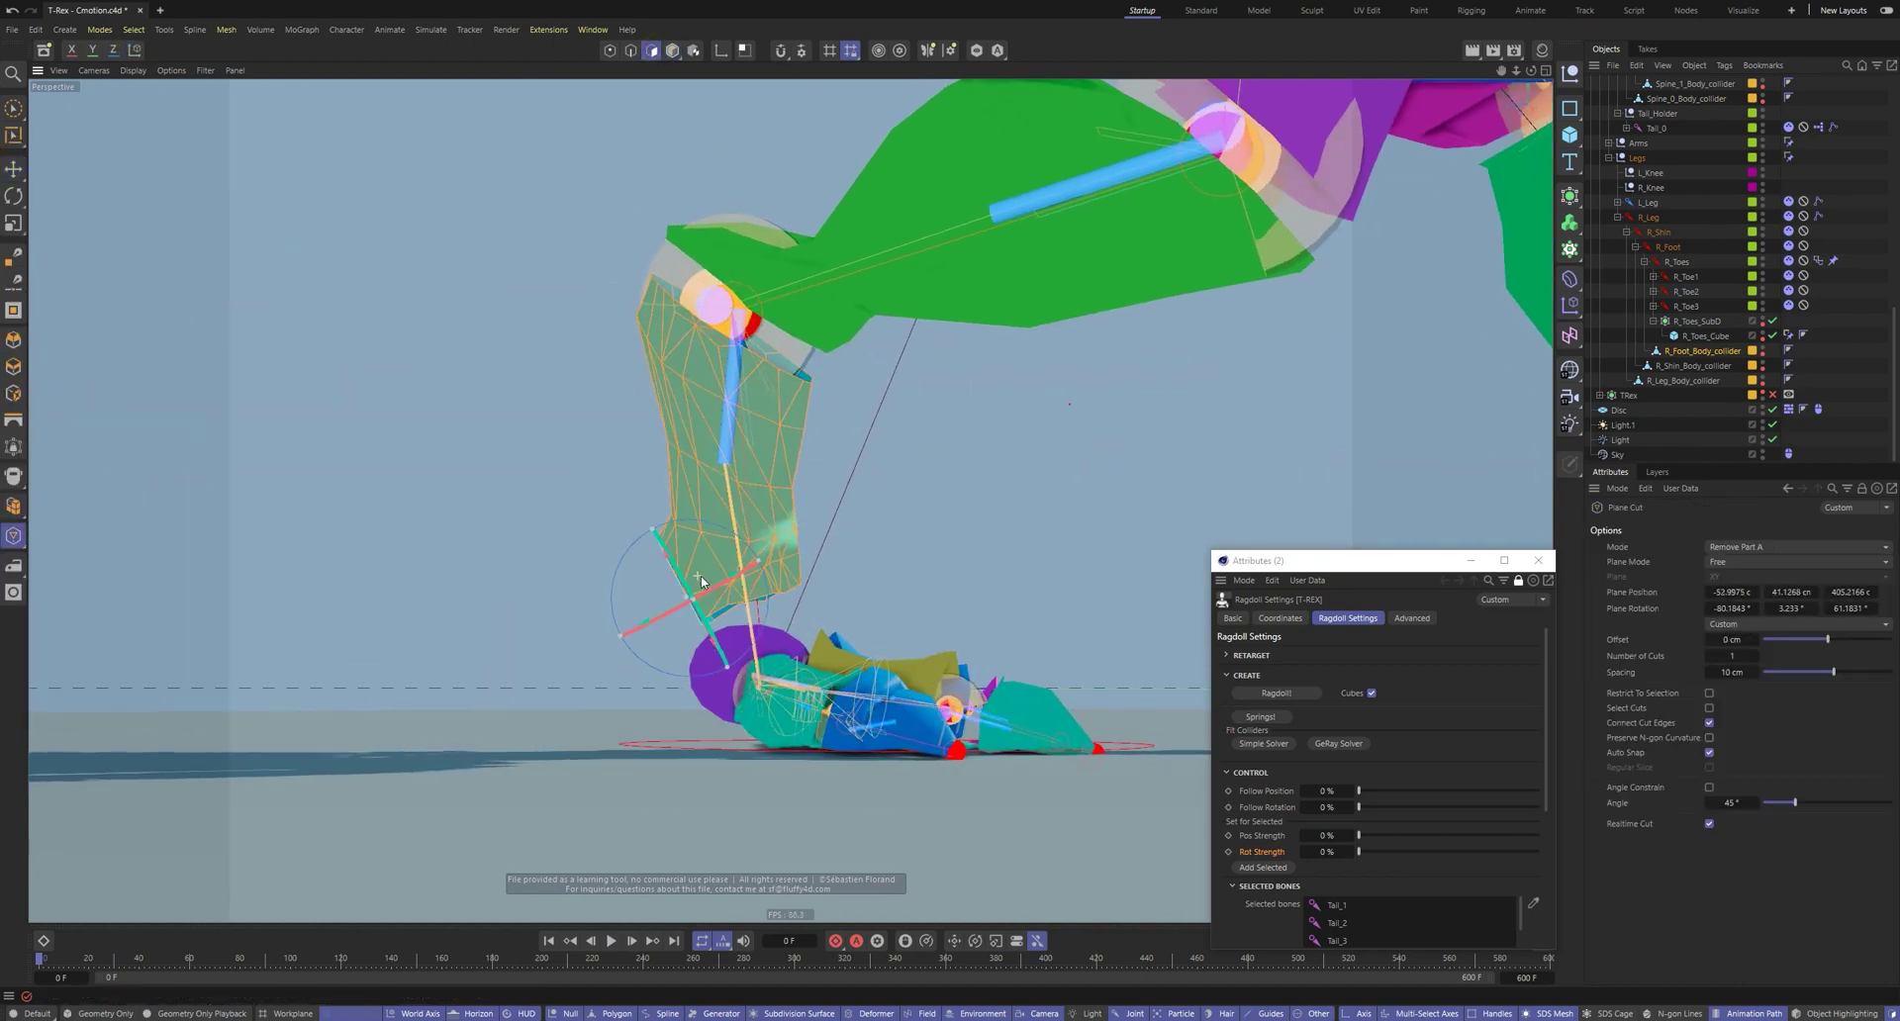
scroll(723, 527, "down", 6)
left_click_drag(730, 526, 683, 521, "alt")
key("F8")
key("F8")
key("shift+f")
scroll(562, 281, "up", 3)
middle_click_drag(562, 281, 975, 206, "alt")
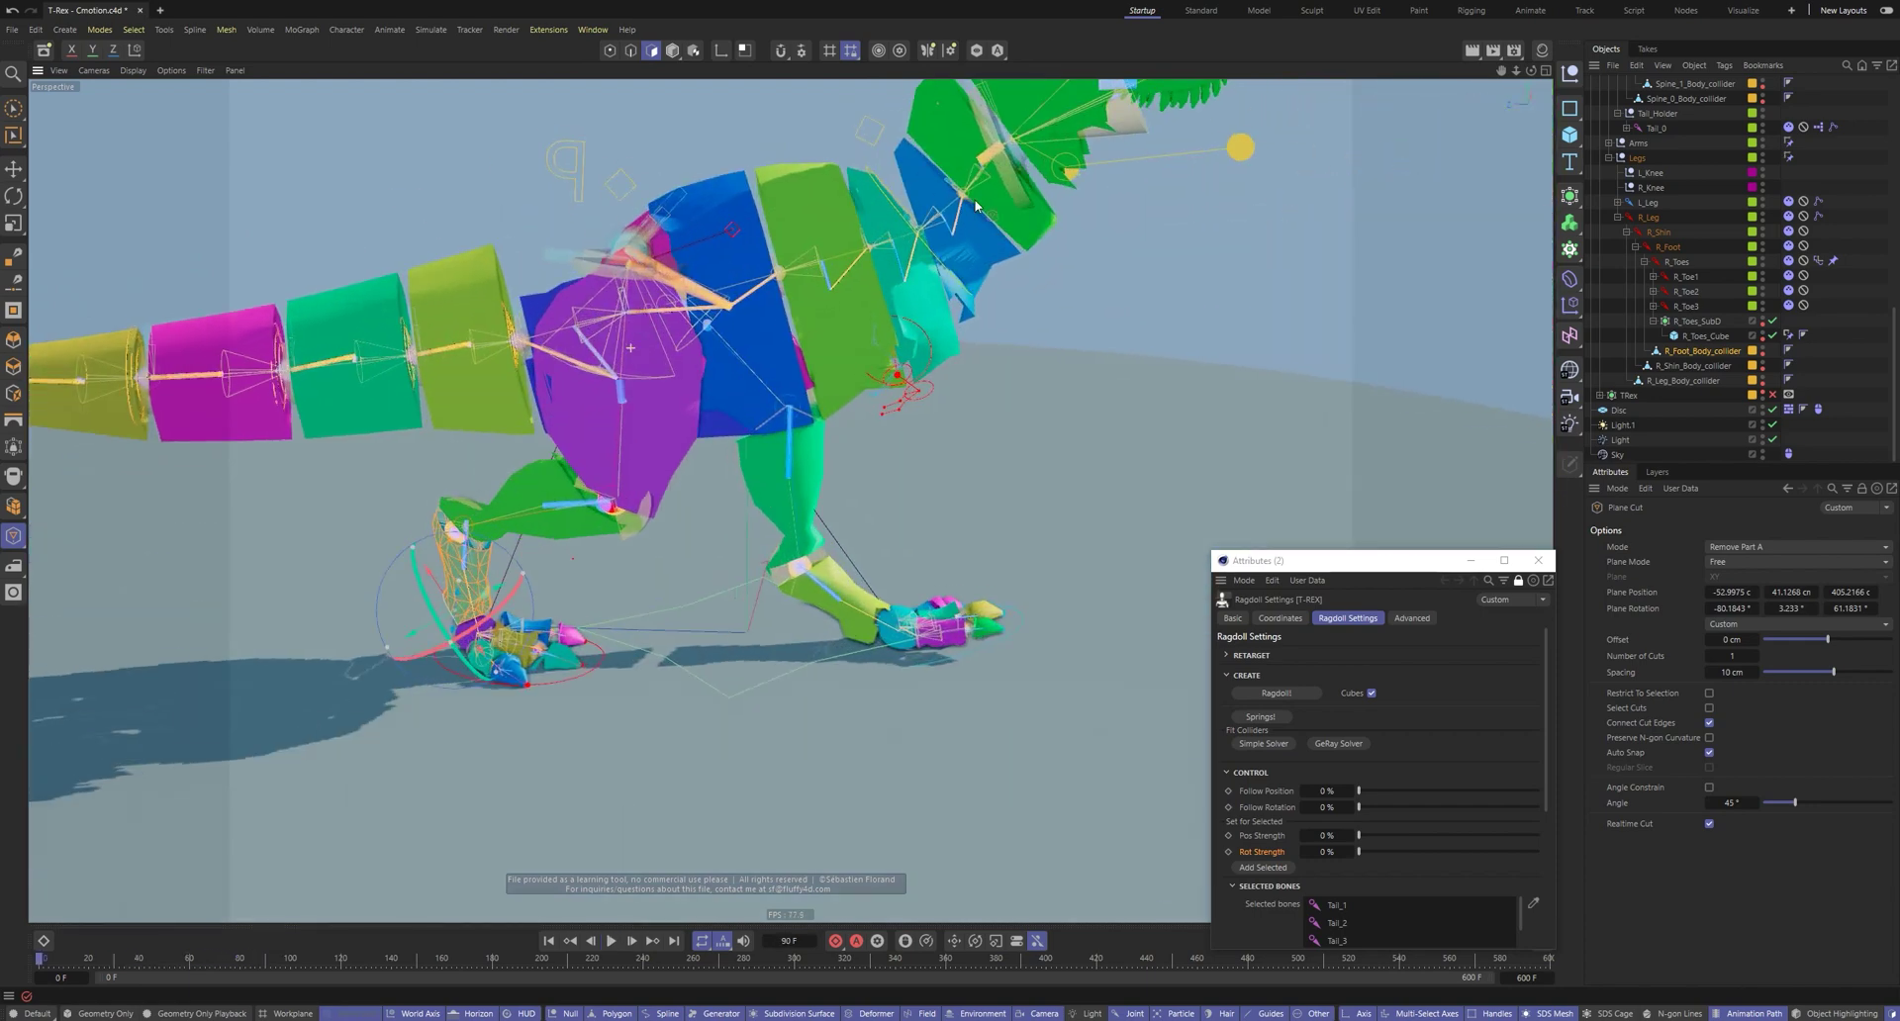
Rotate R_Leg_Connector by about -20° in Model mode and play the simulation
left_click(1655, 382)
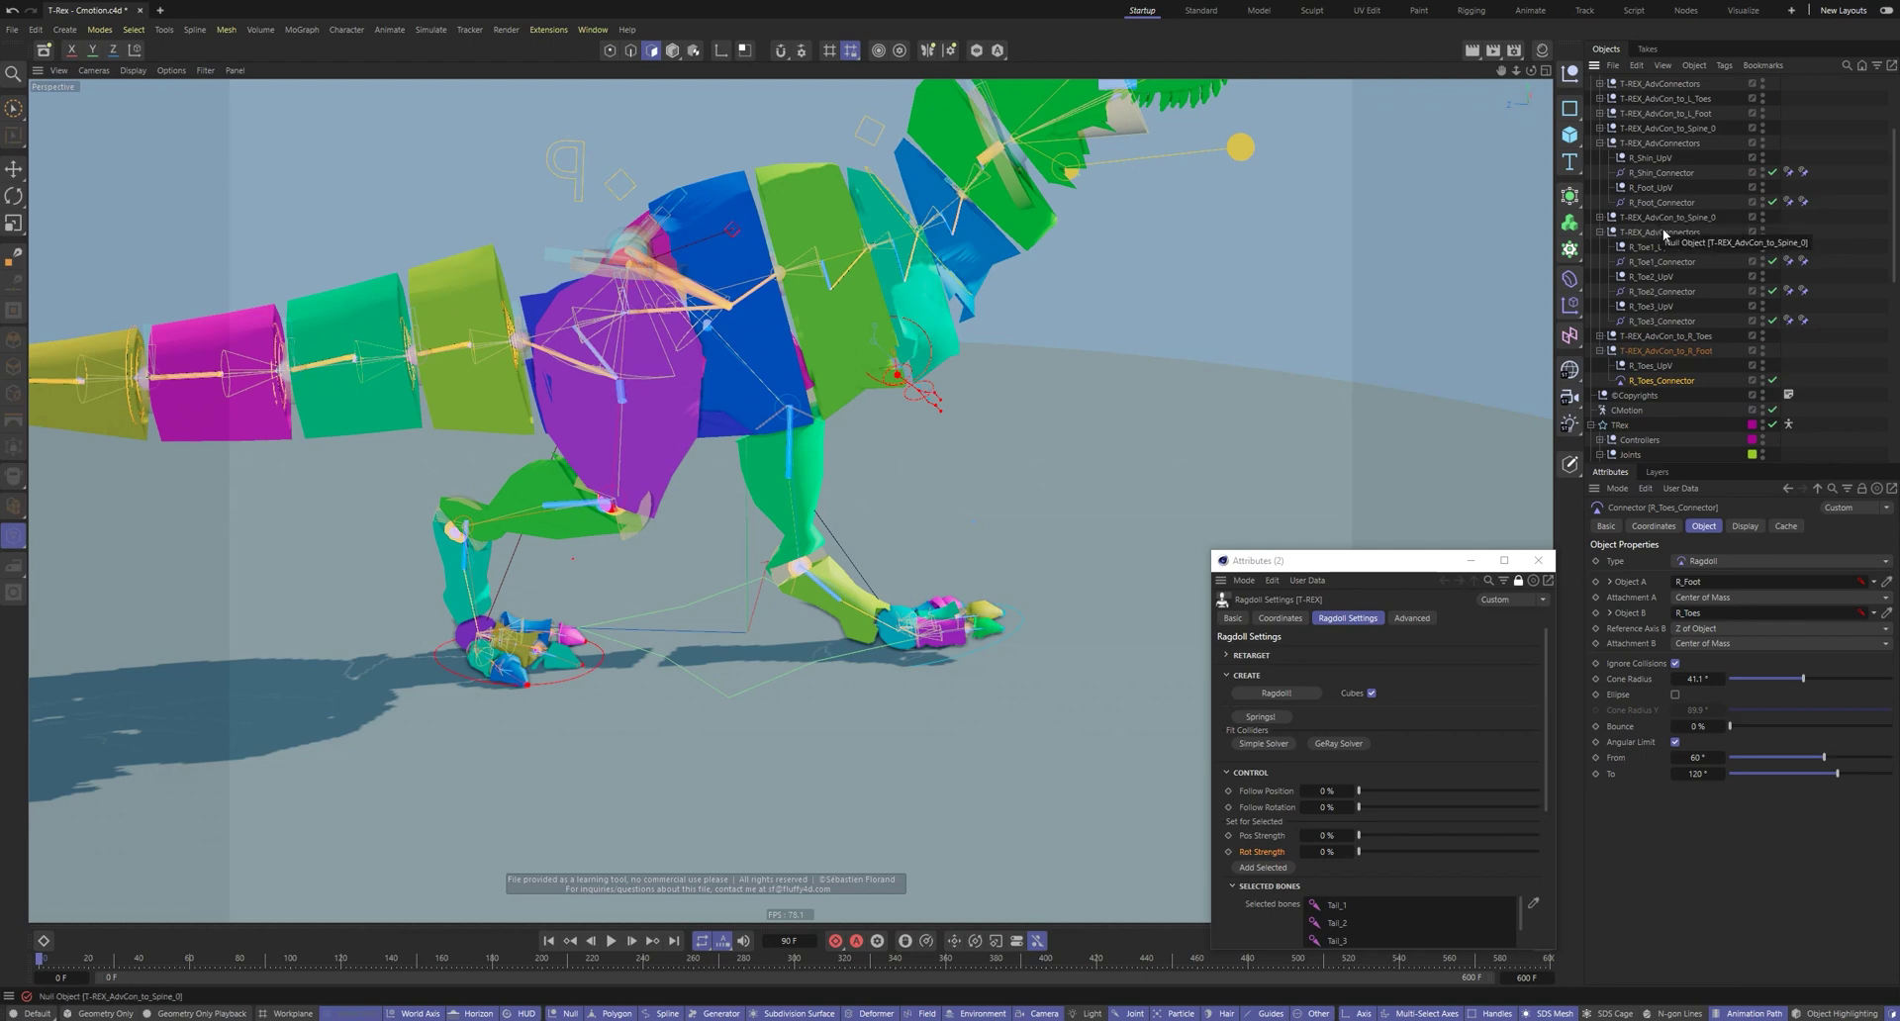
key("r")
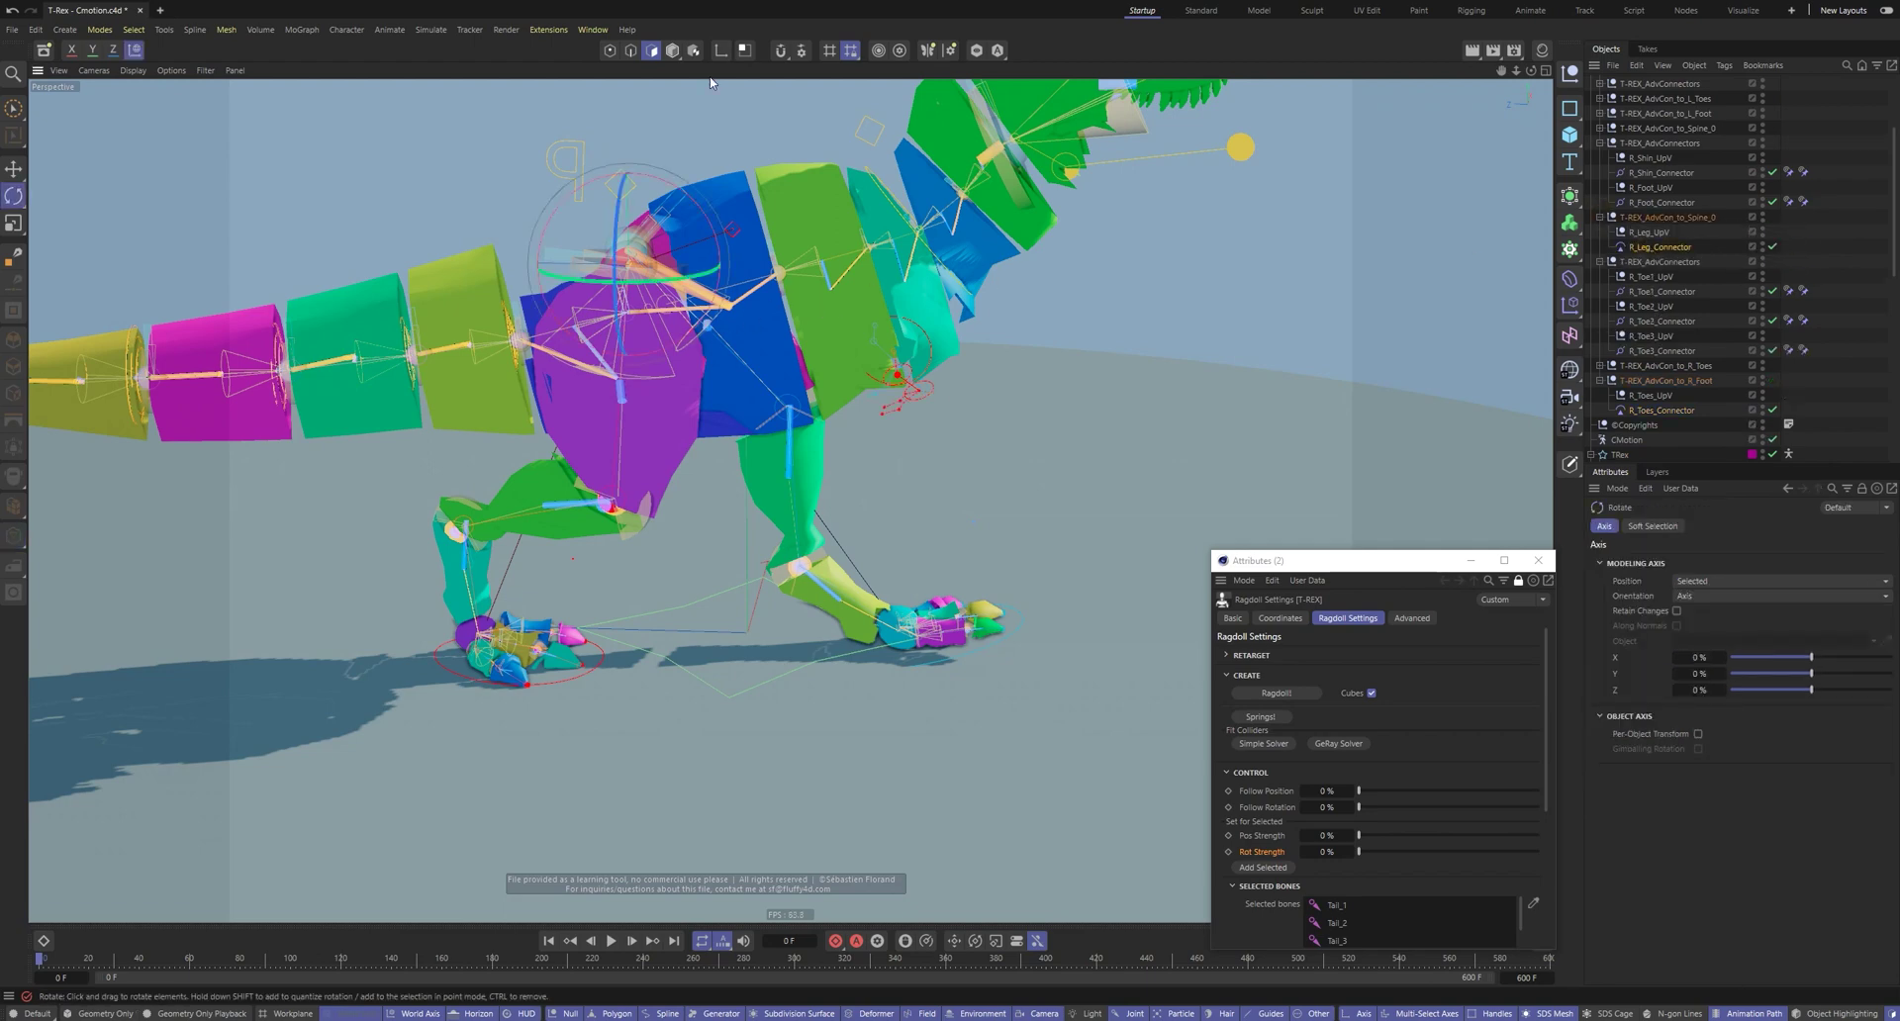
scroll(713, 249, "up", 3)
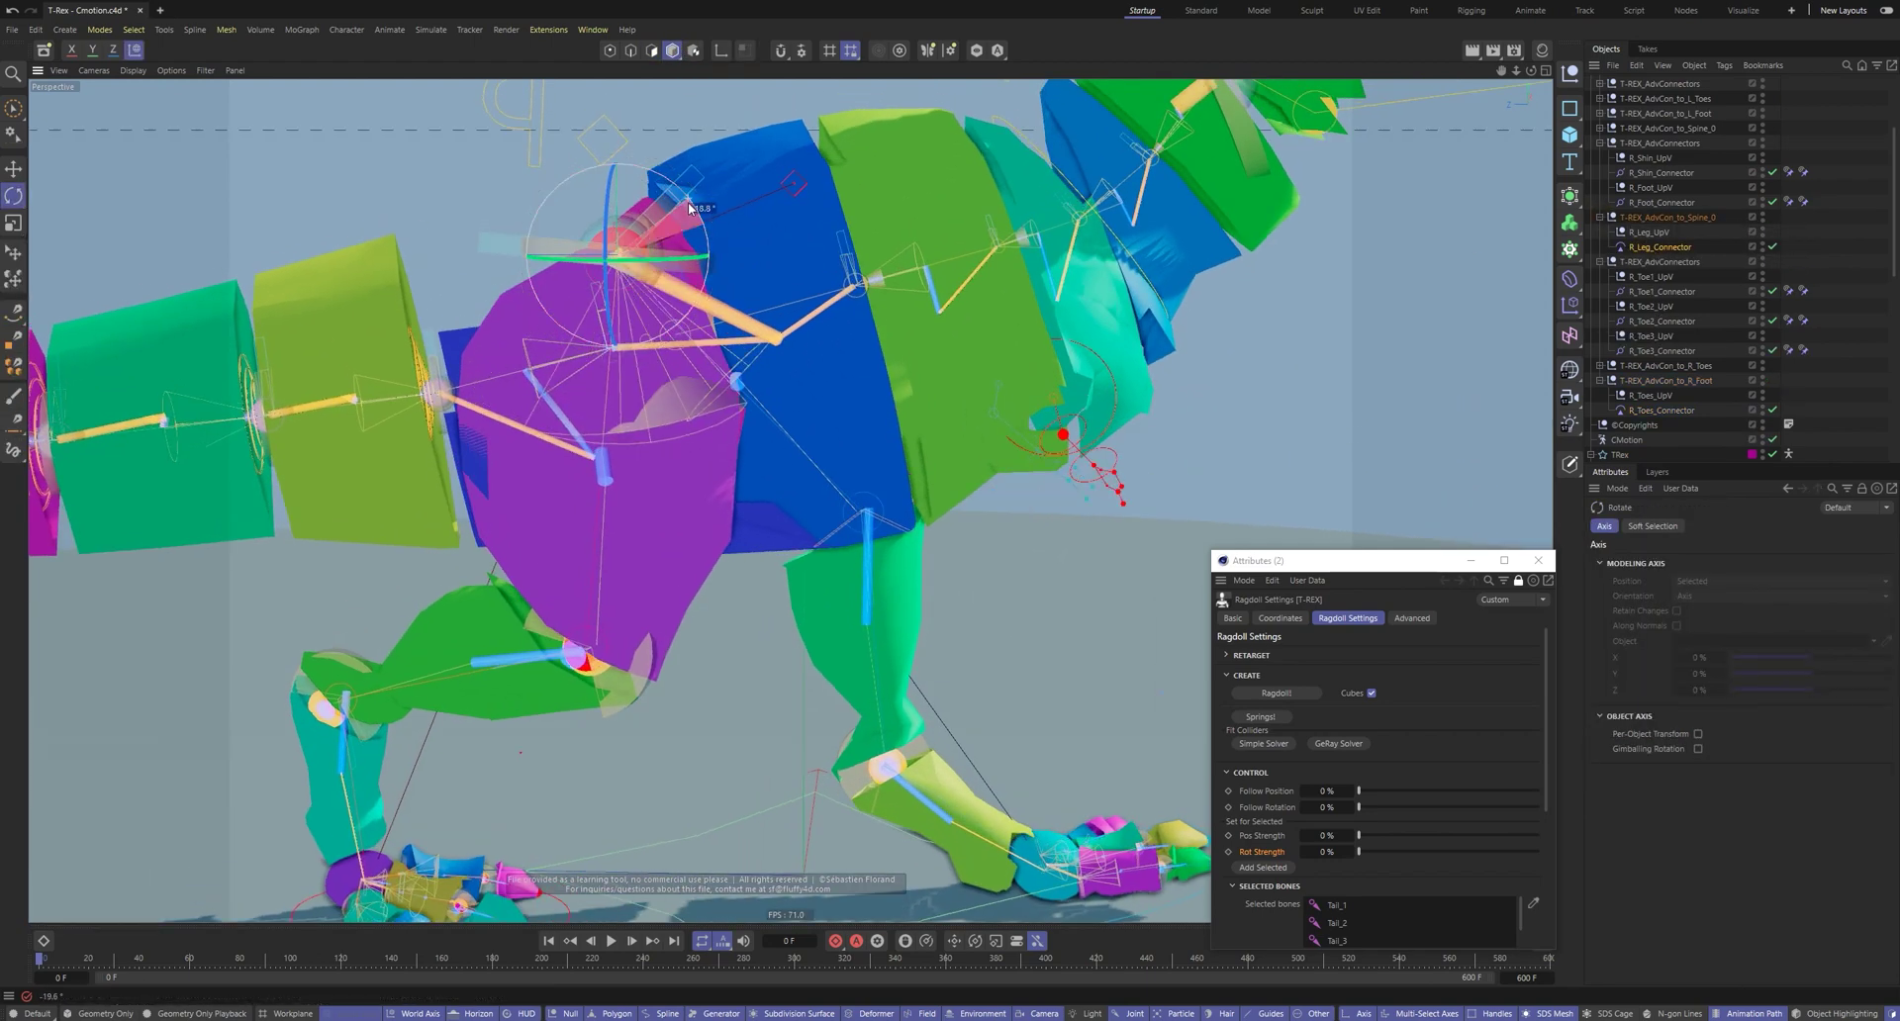
scroll(542, 614, "down", 5)
key("space")
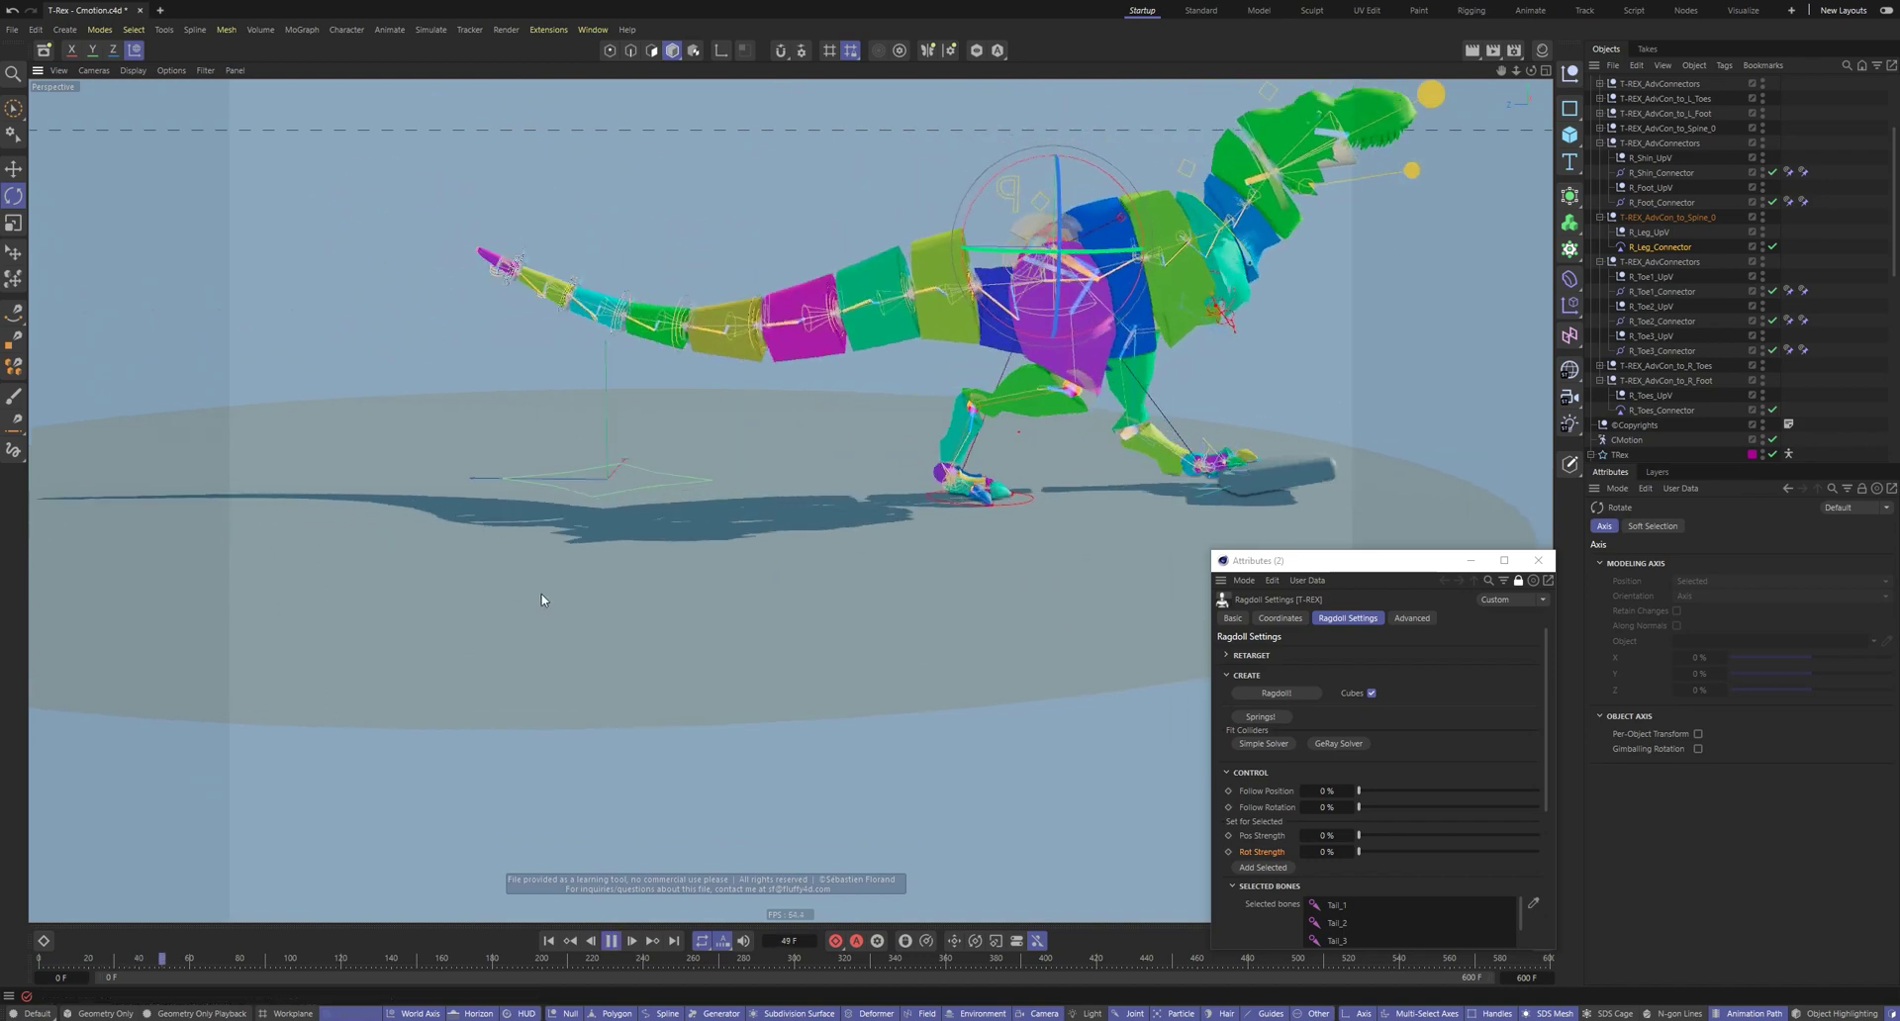
Rewind the simulation, equip the Jaw joint in Finger/Knee mode and connect it to the Head joint
key("space")
key("shift+f")
left_click_drag(551, 598, 655, 94, "alt")
scroll(650, 139, "up", 3)
left_click(681, 251)
key("s")
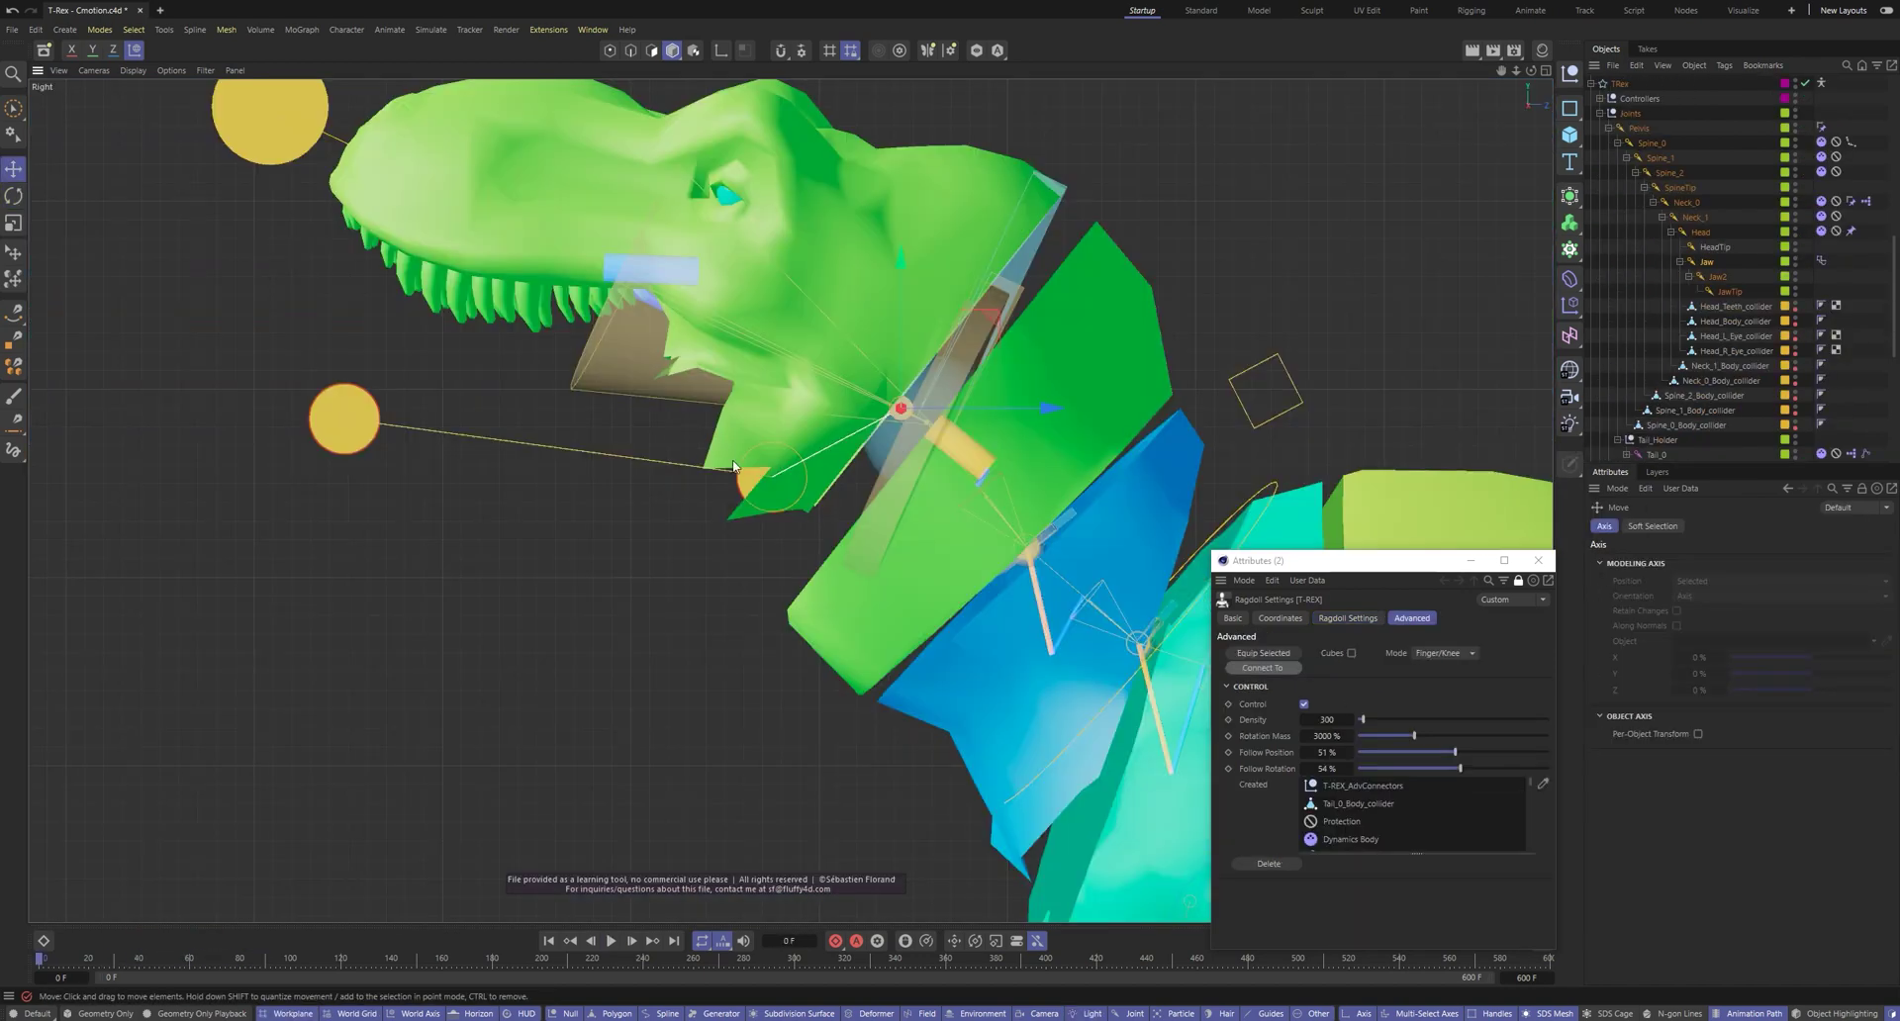
left_click(1722, 293)
left_click(1275, 653)
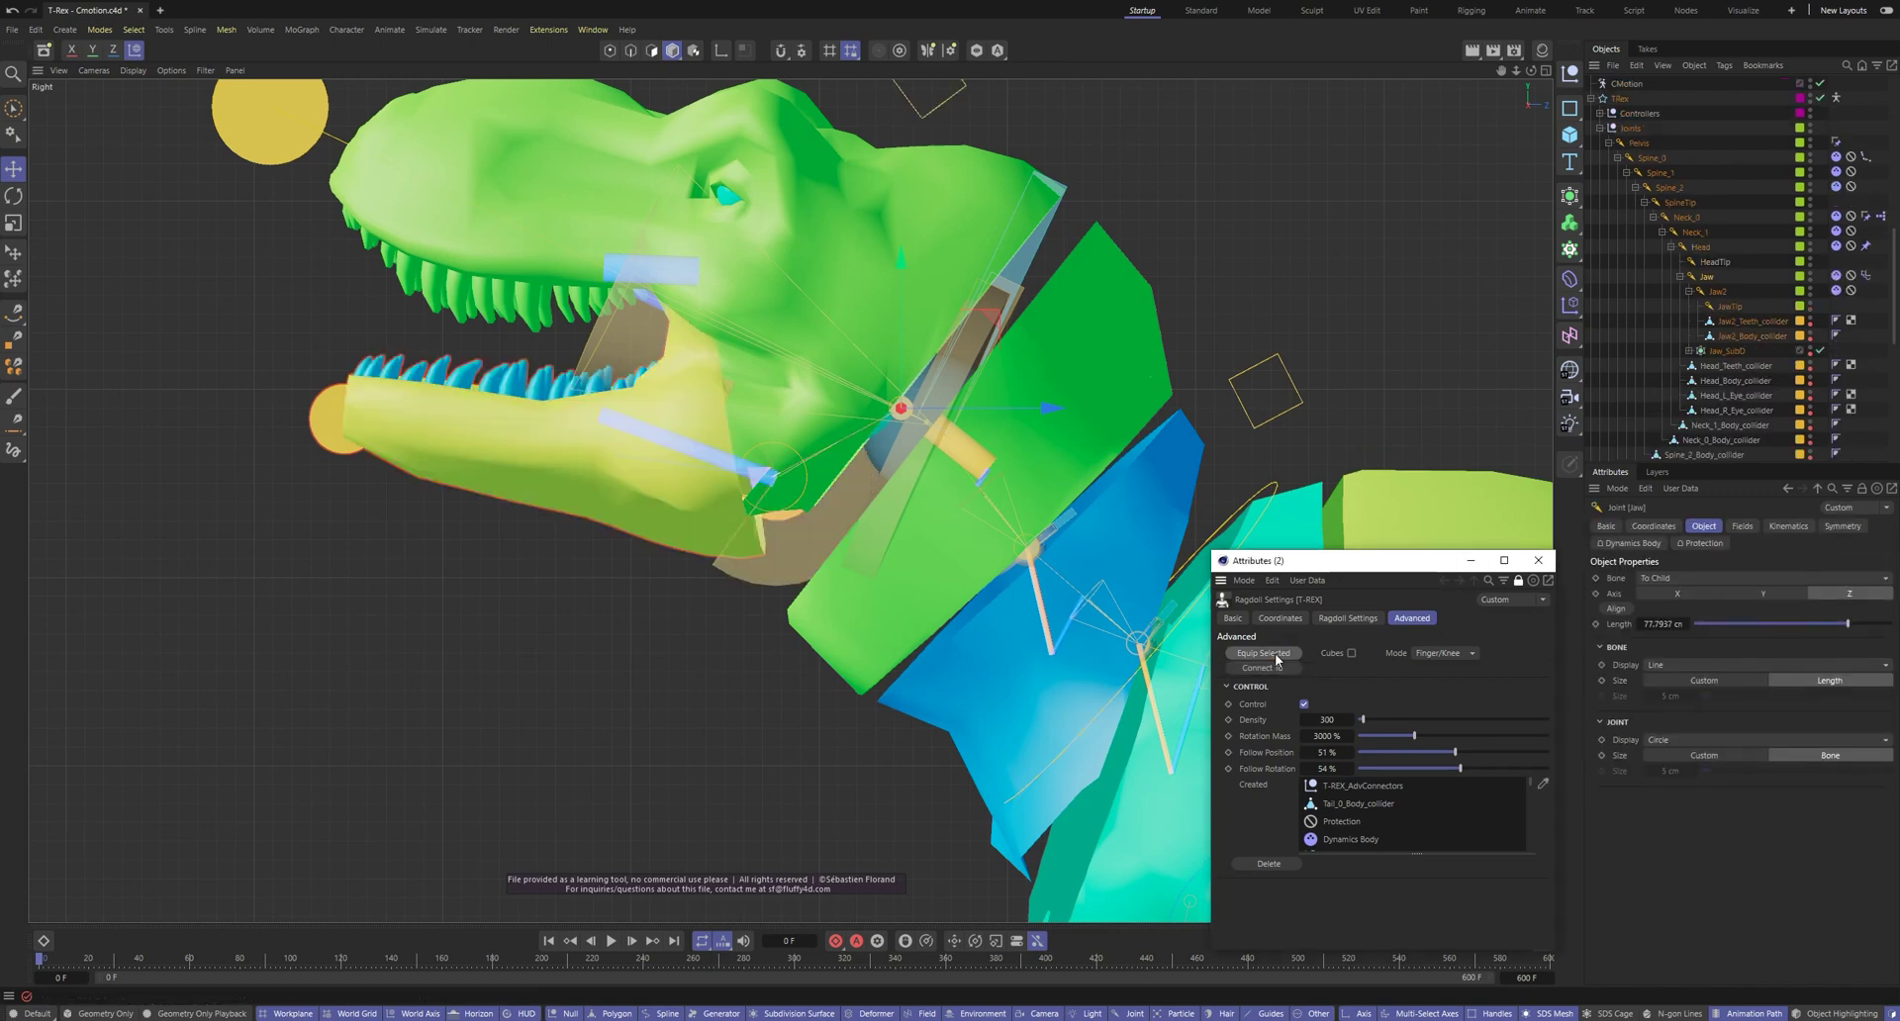
left_click(1270, 668)
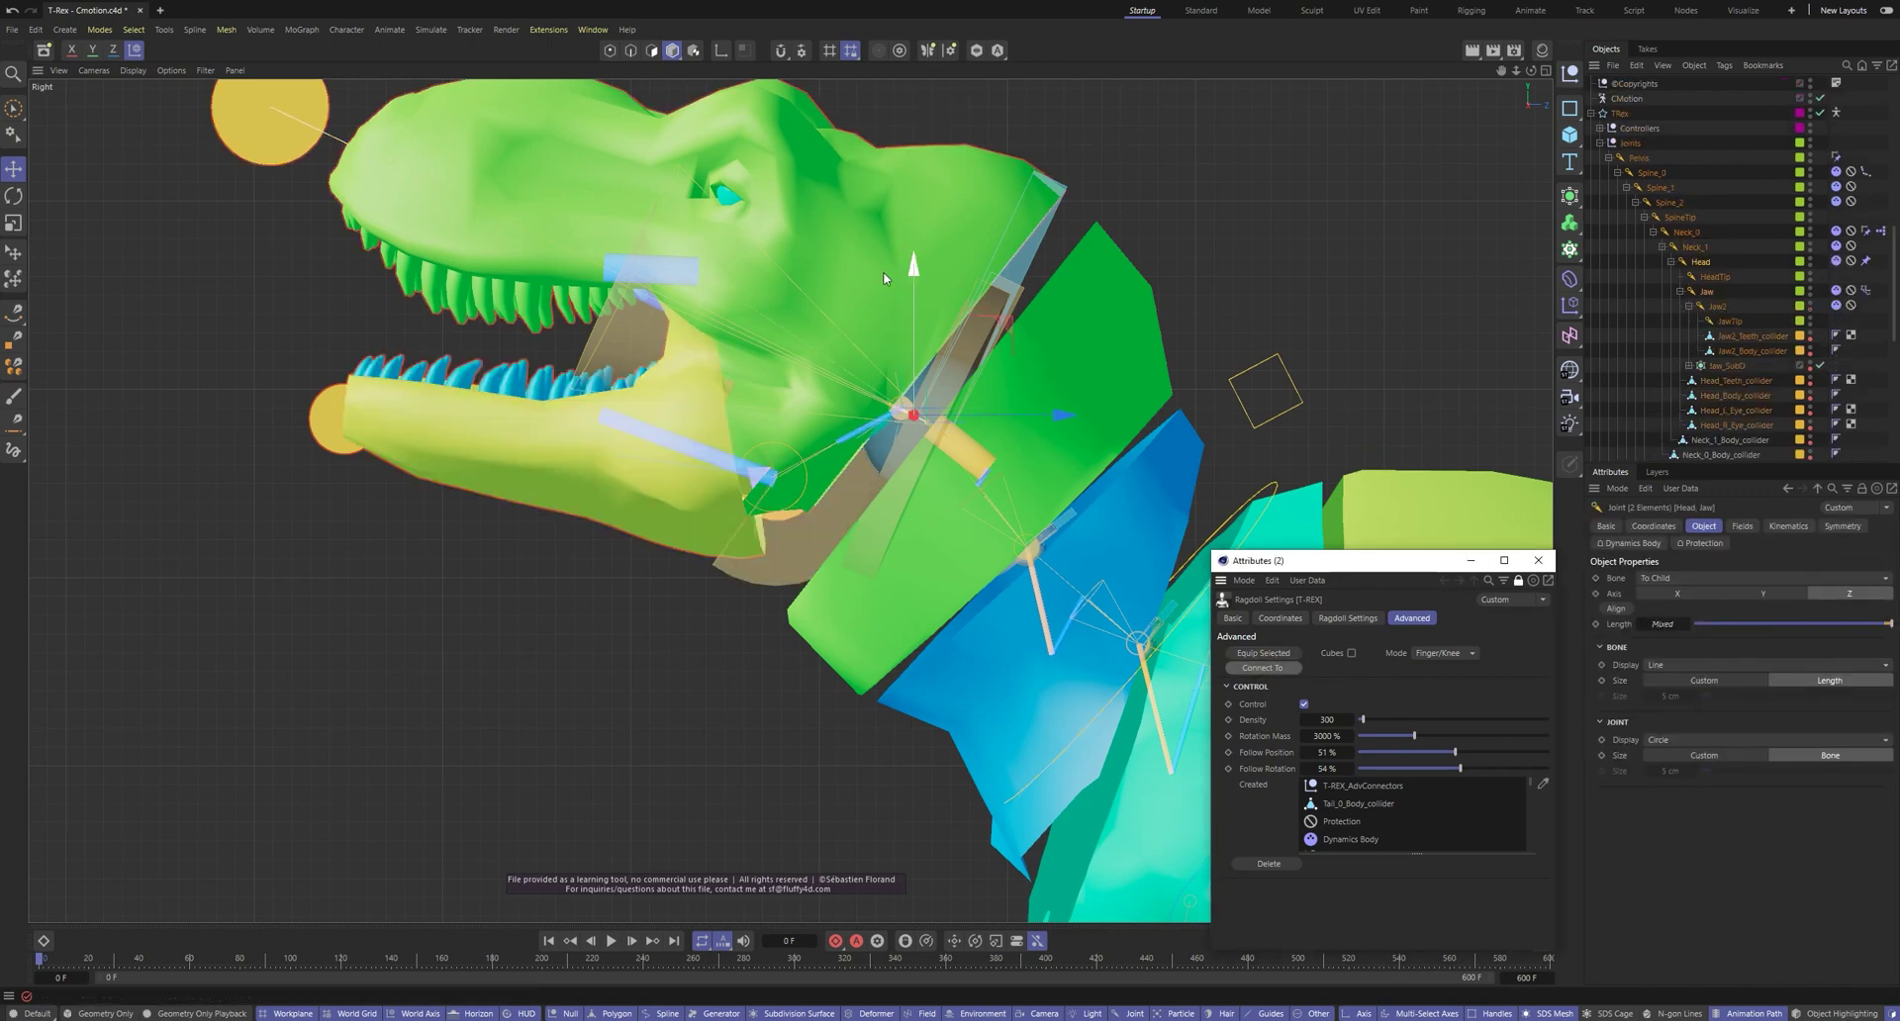
Cut the lower rear part off Head_Body_collider along the jaw hinge with a Plane Cut
left_click(666, 293)
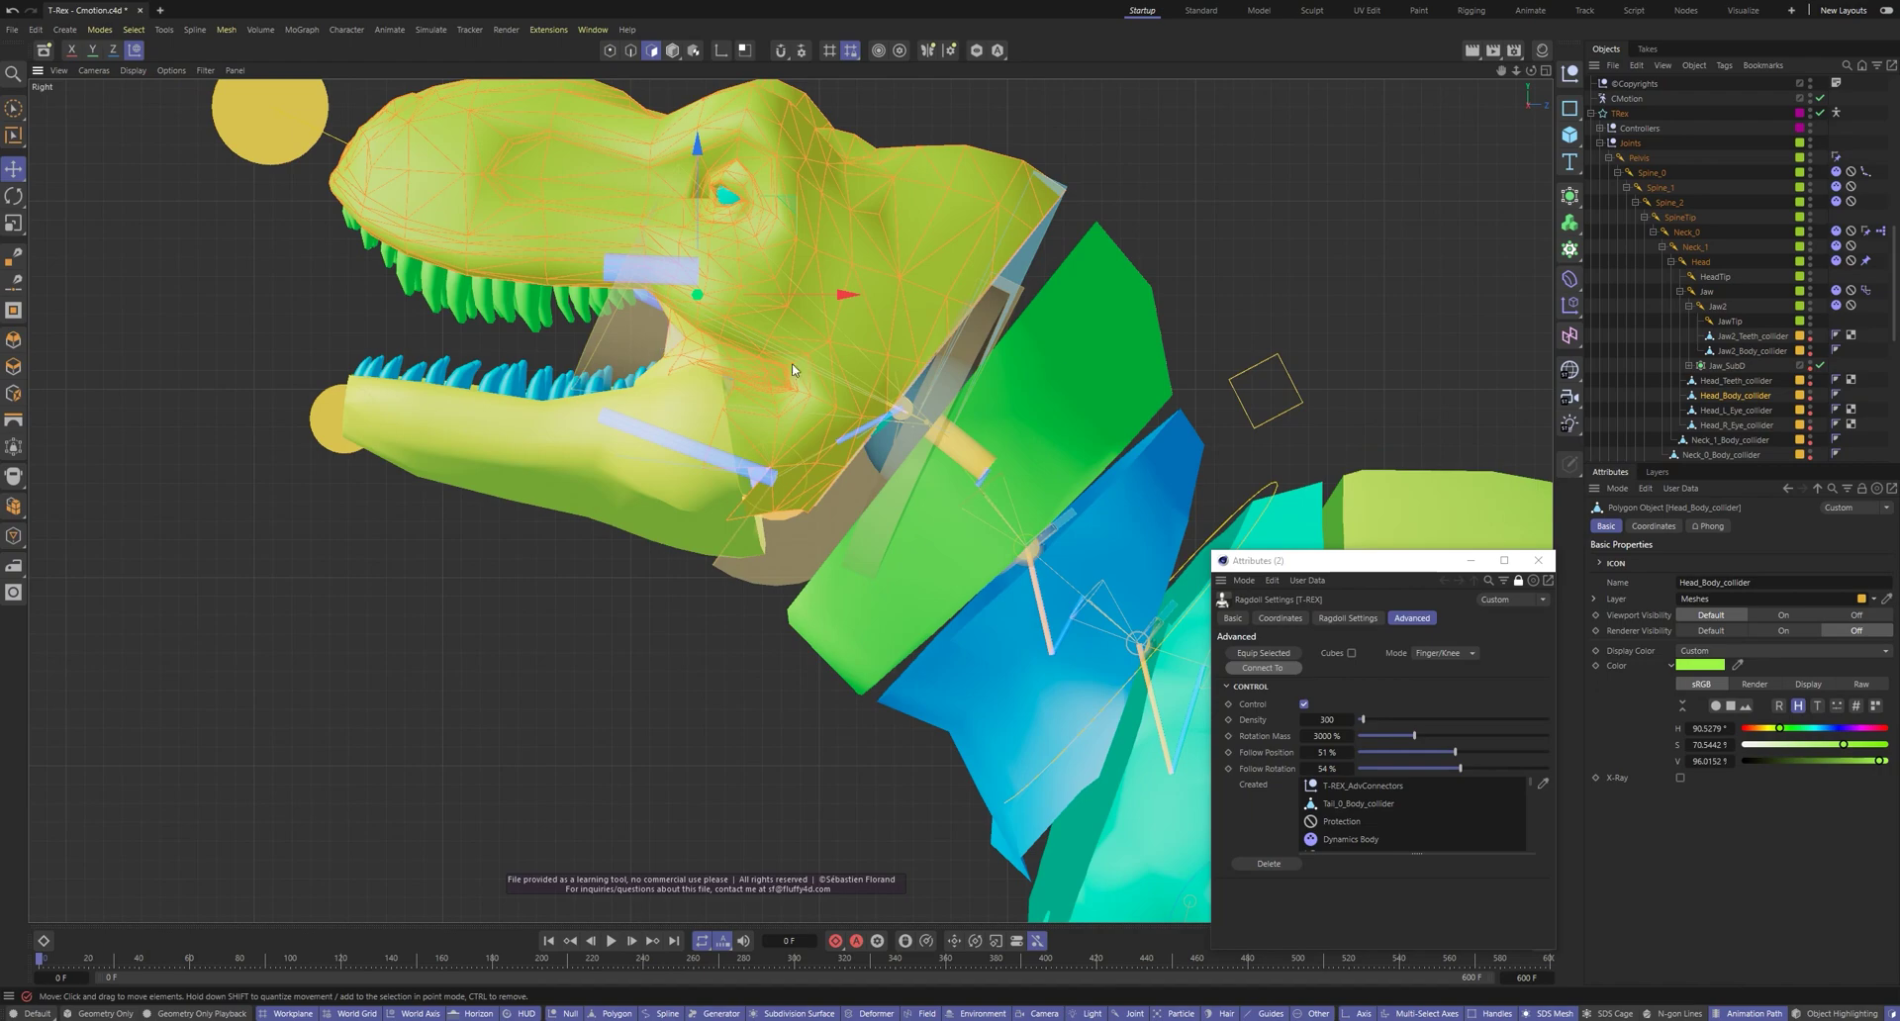
key("Escape")
right_click_drag(792, 349, 733, 433, "alt")
key("F8")
key("F8")
key("shift+f")
right_click_drag(796, 333, 976, 302, "alt")
scroll(873, 337, "down", 5)
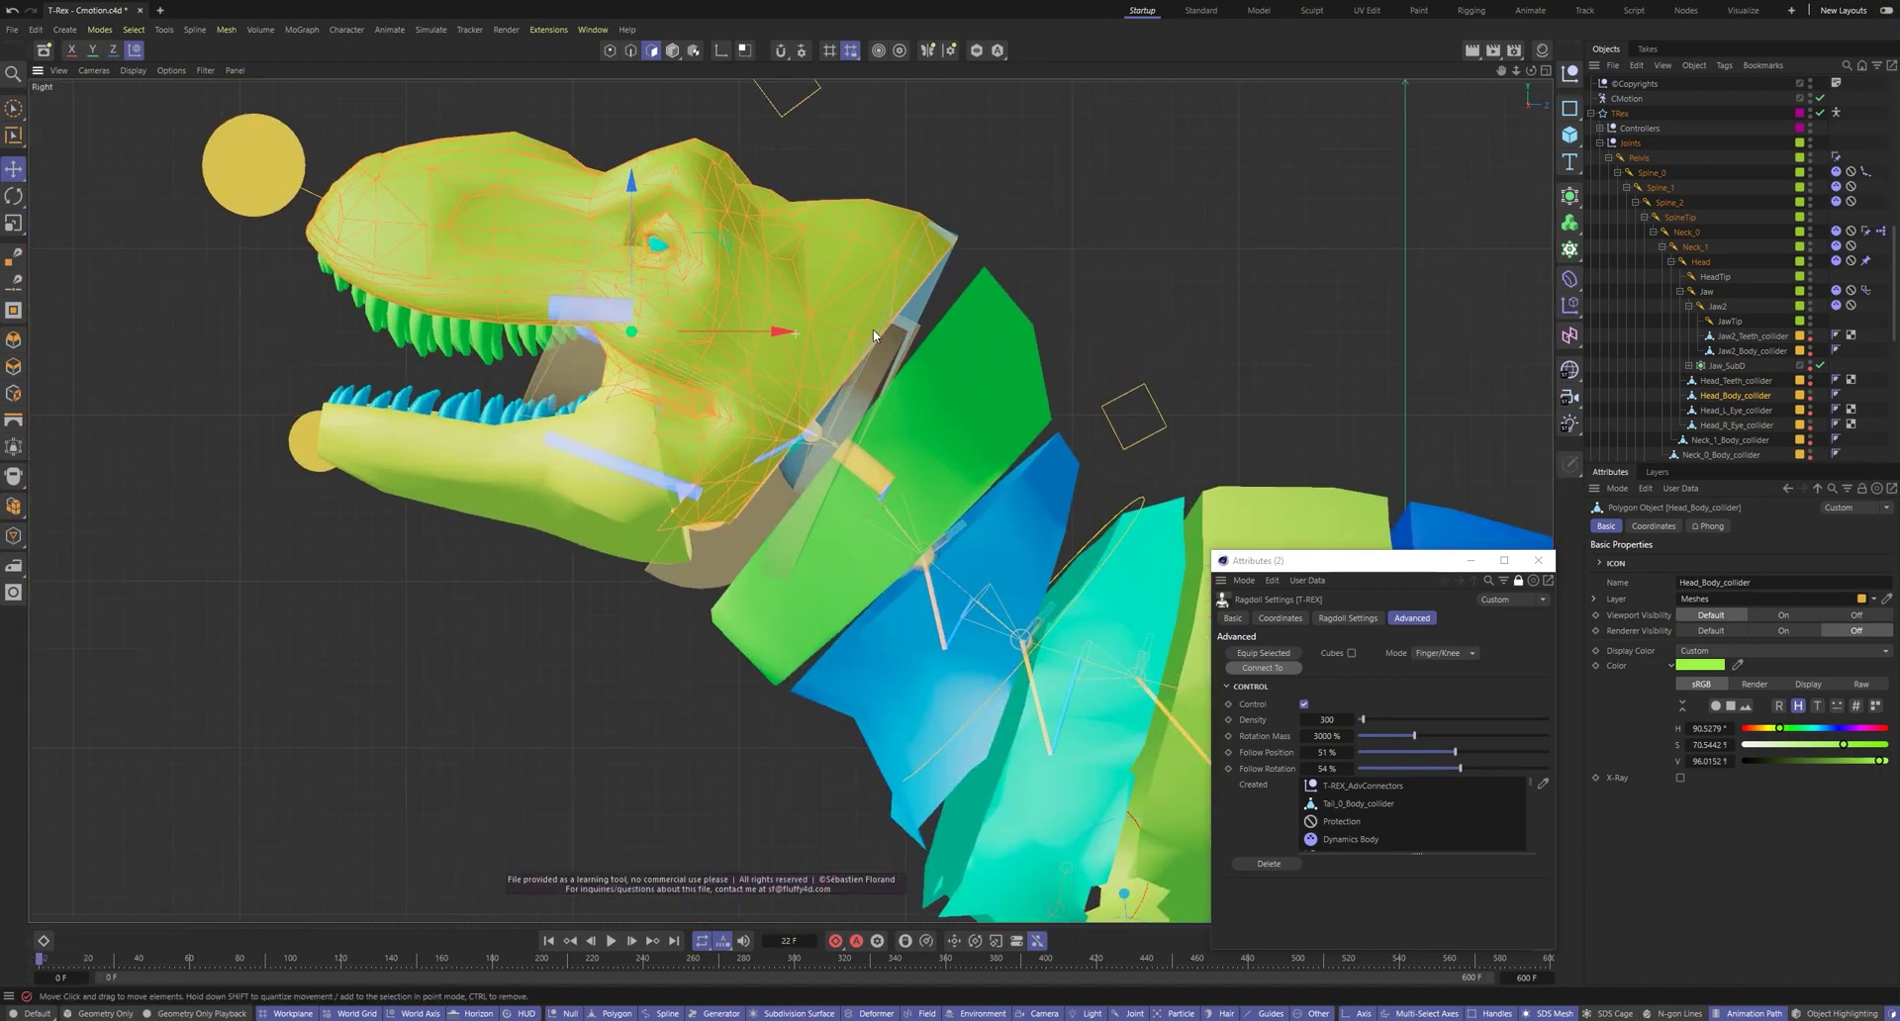
key("k")
key("j")
left_click(789, 412)
key("ctrl+z")
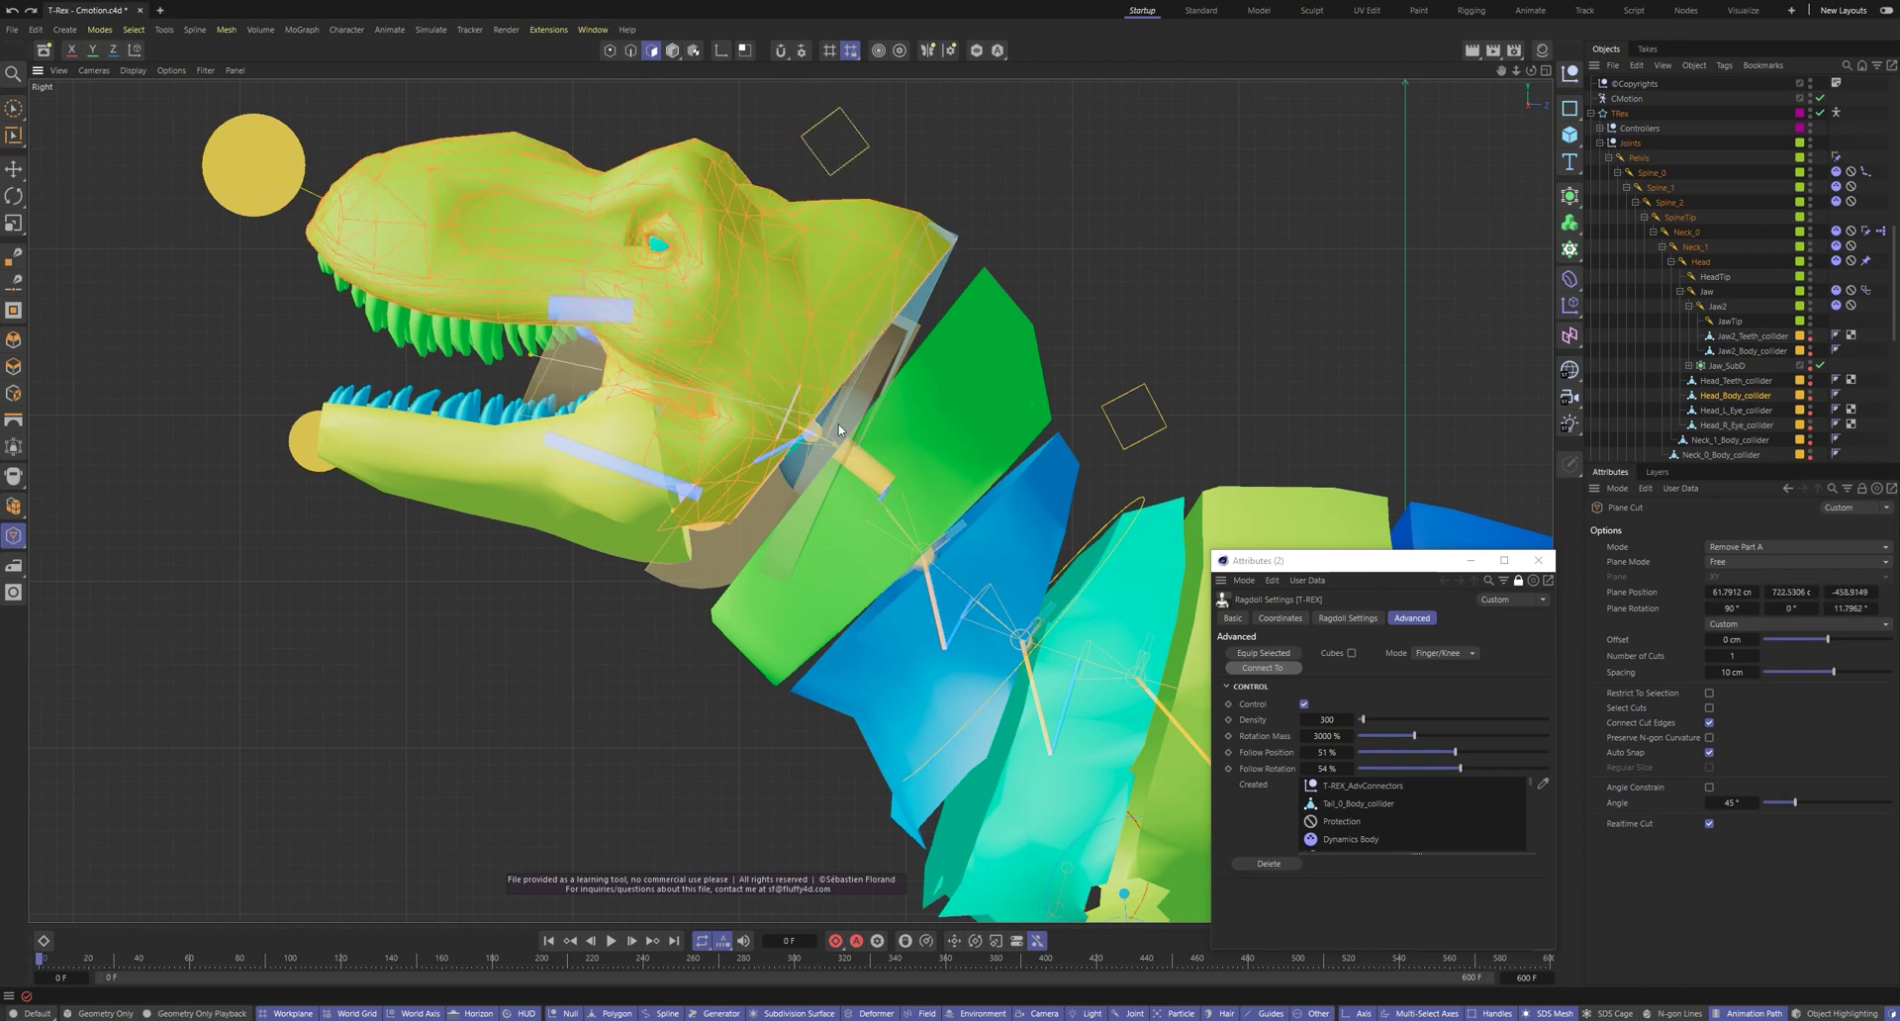
Trim the rear of Jaw2_Body_collider with a Plane Cut and replay the simulation
left_click(673, 51)
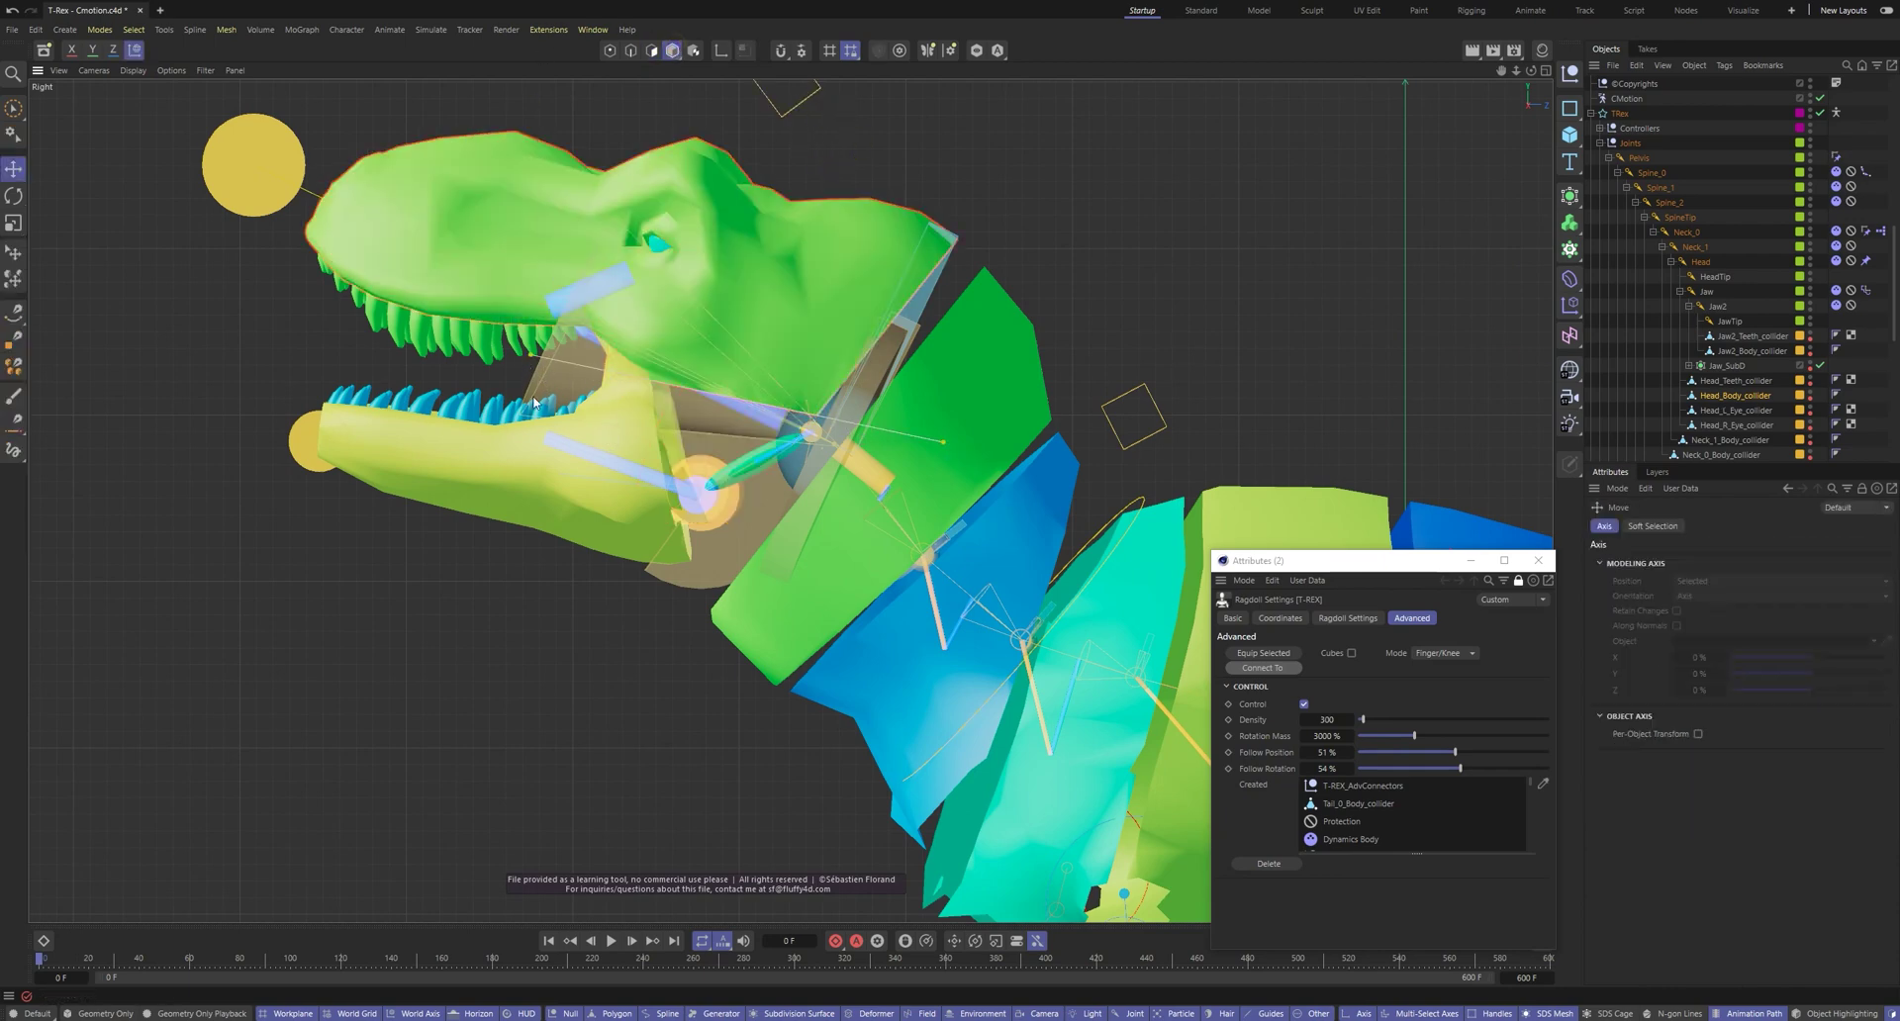
left_click(633, 456)
left_click(652, 50)
key("j")
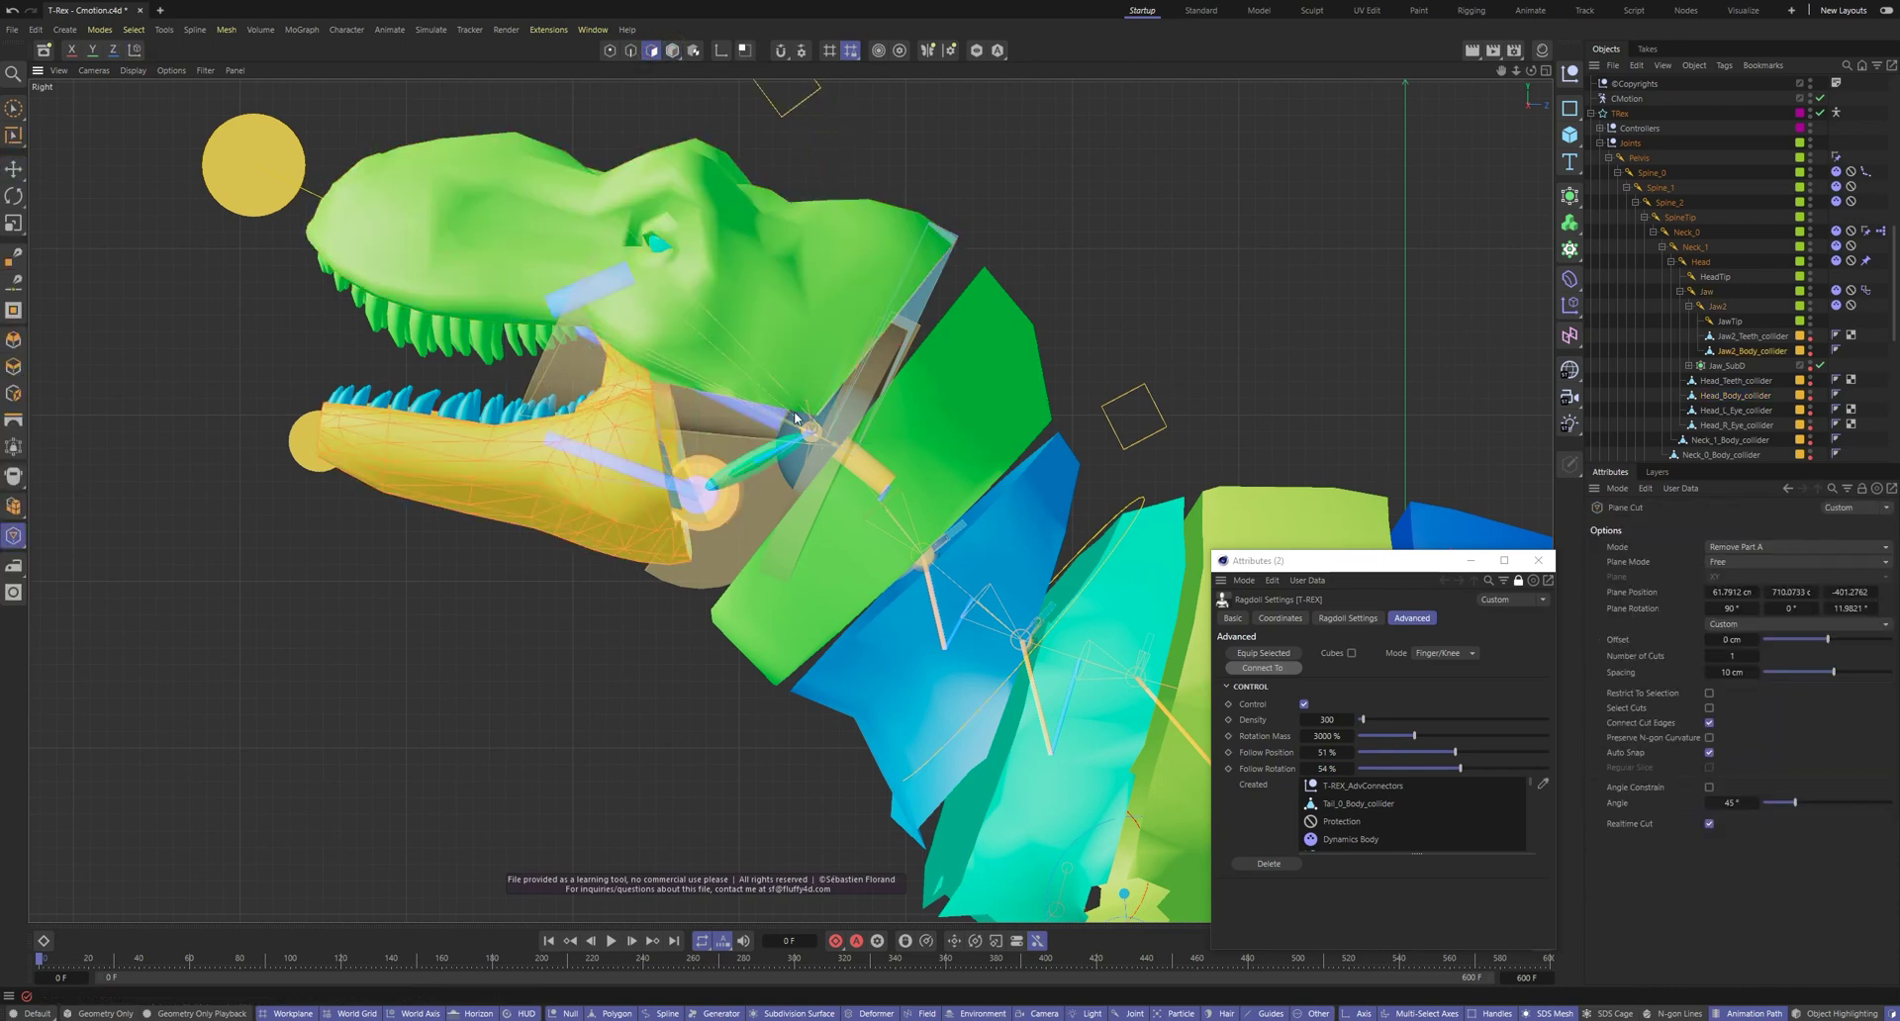
key("F8")
scroll(735, 370, "down", 6)
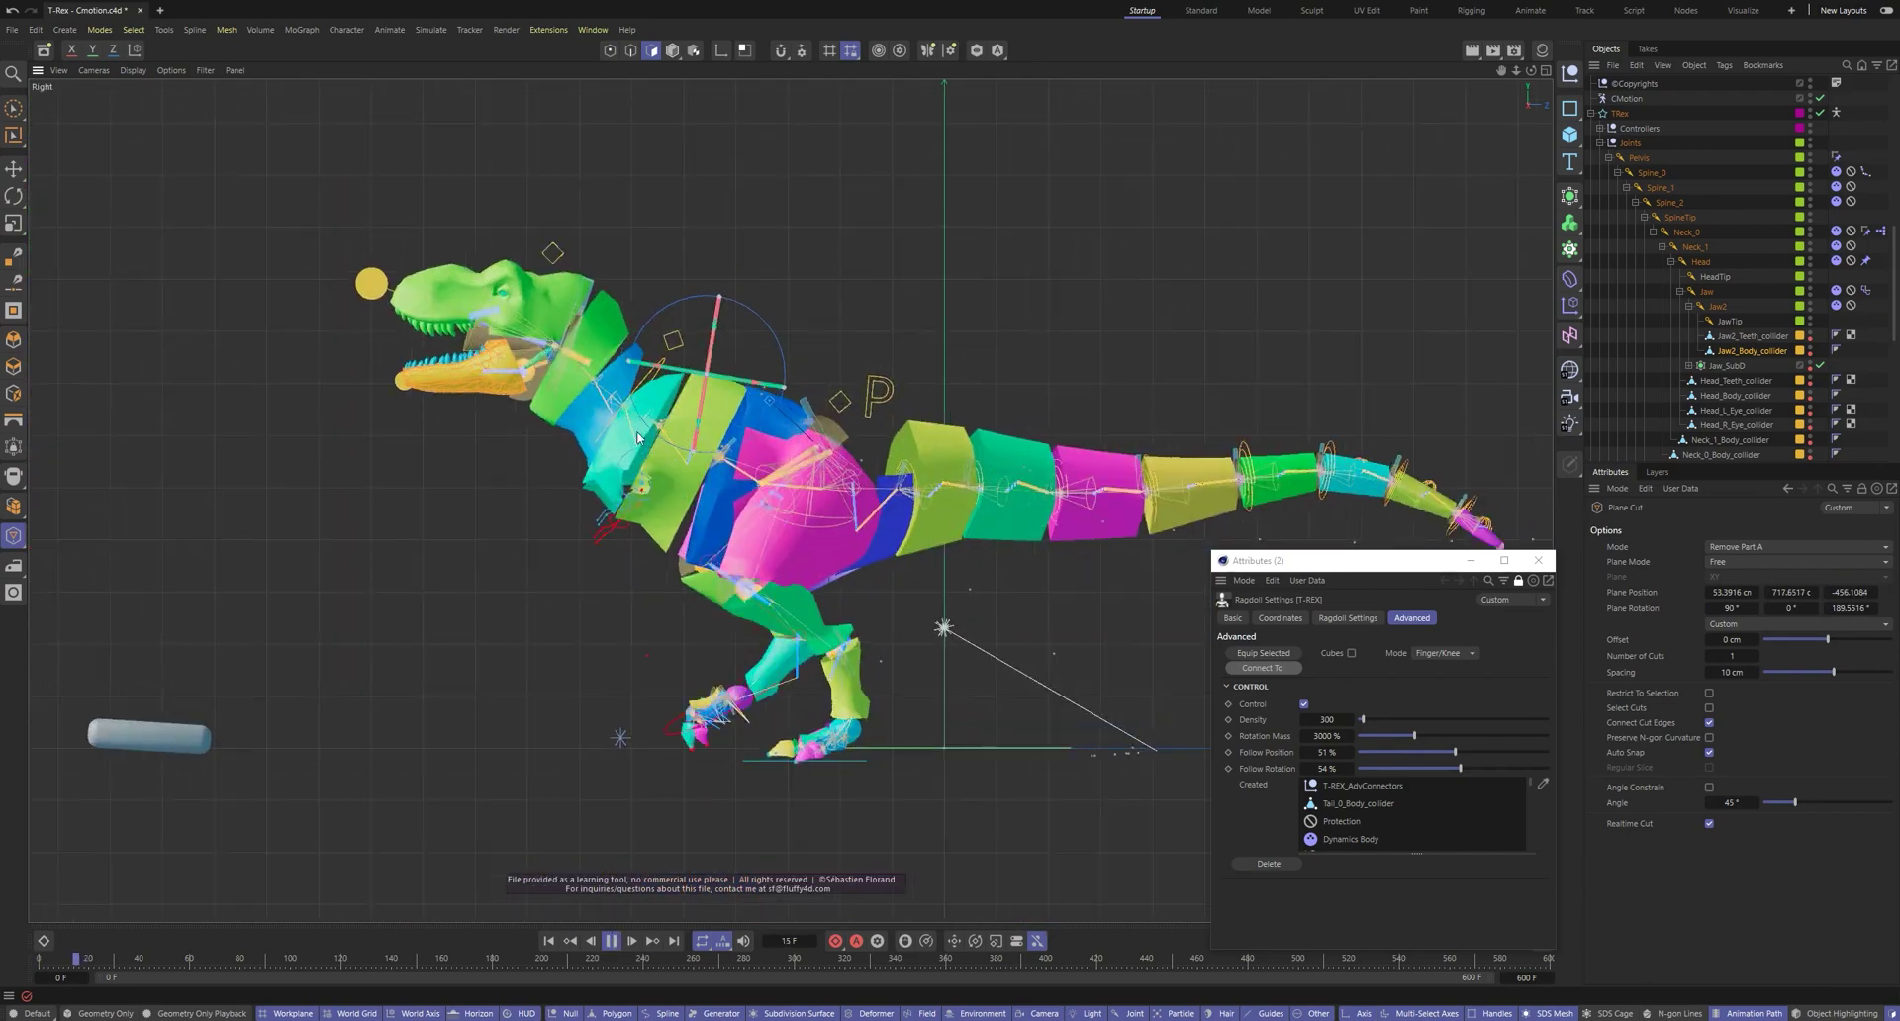
key("shift+f")
key("F8")
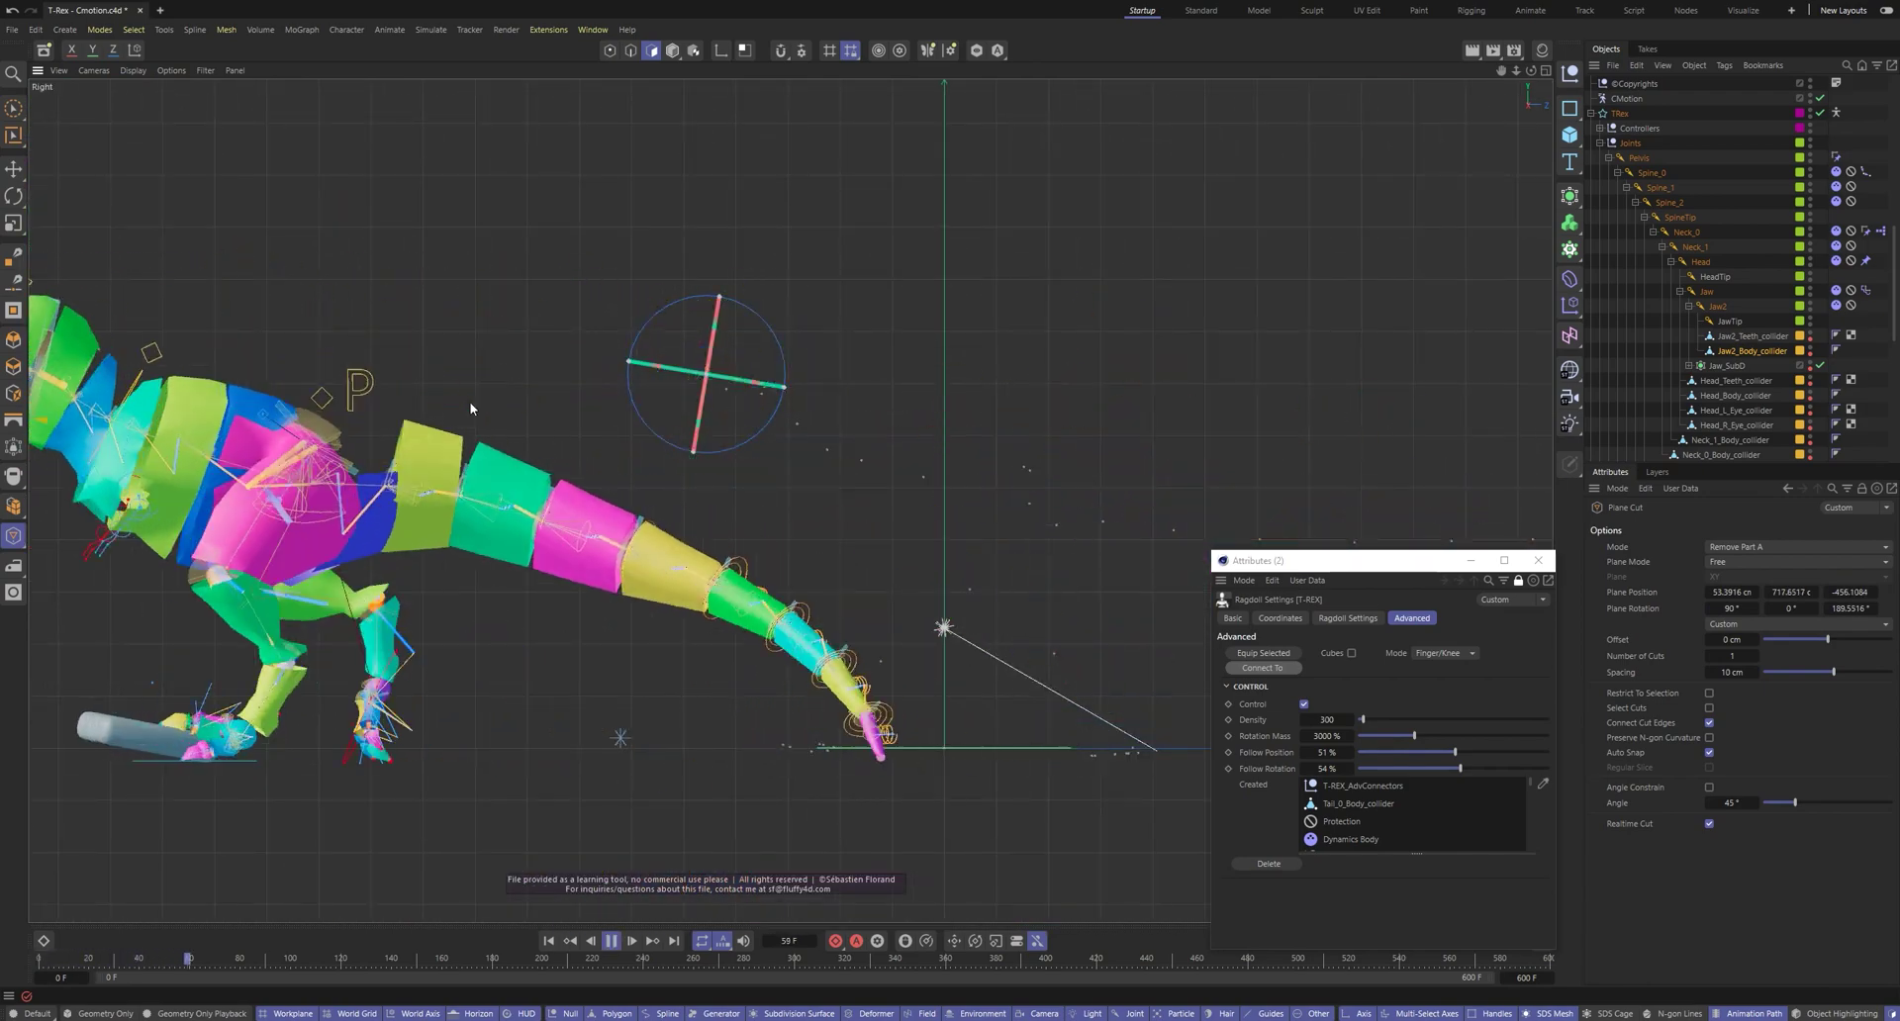
key("shift+f")
scroll(646, 385, "up", 8)
Enlarge Jaw_Cube in Model mode to about 190 × 114 × 112 cm so it fills the jaw hinge
left_click(673, 50)
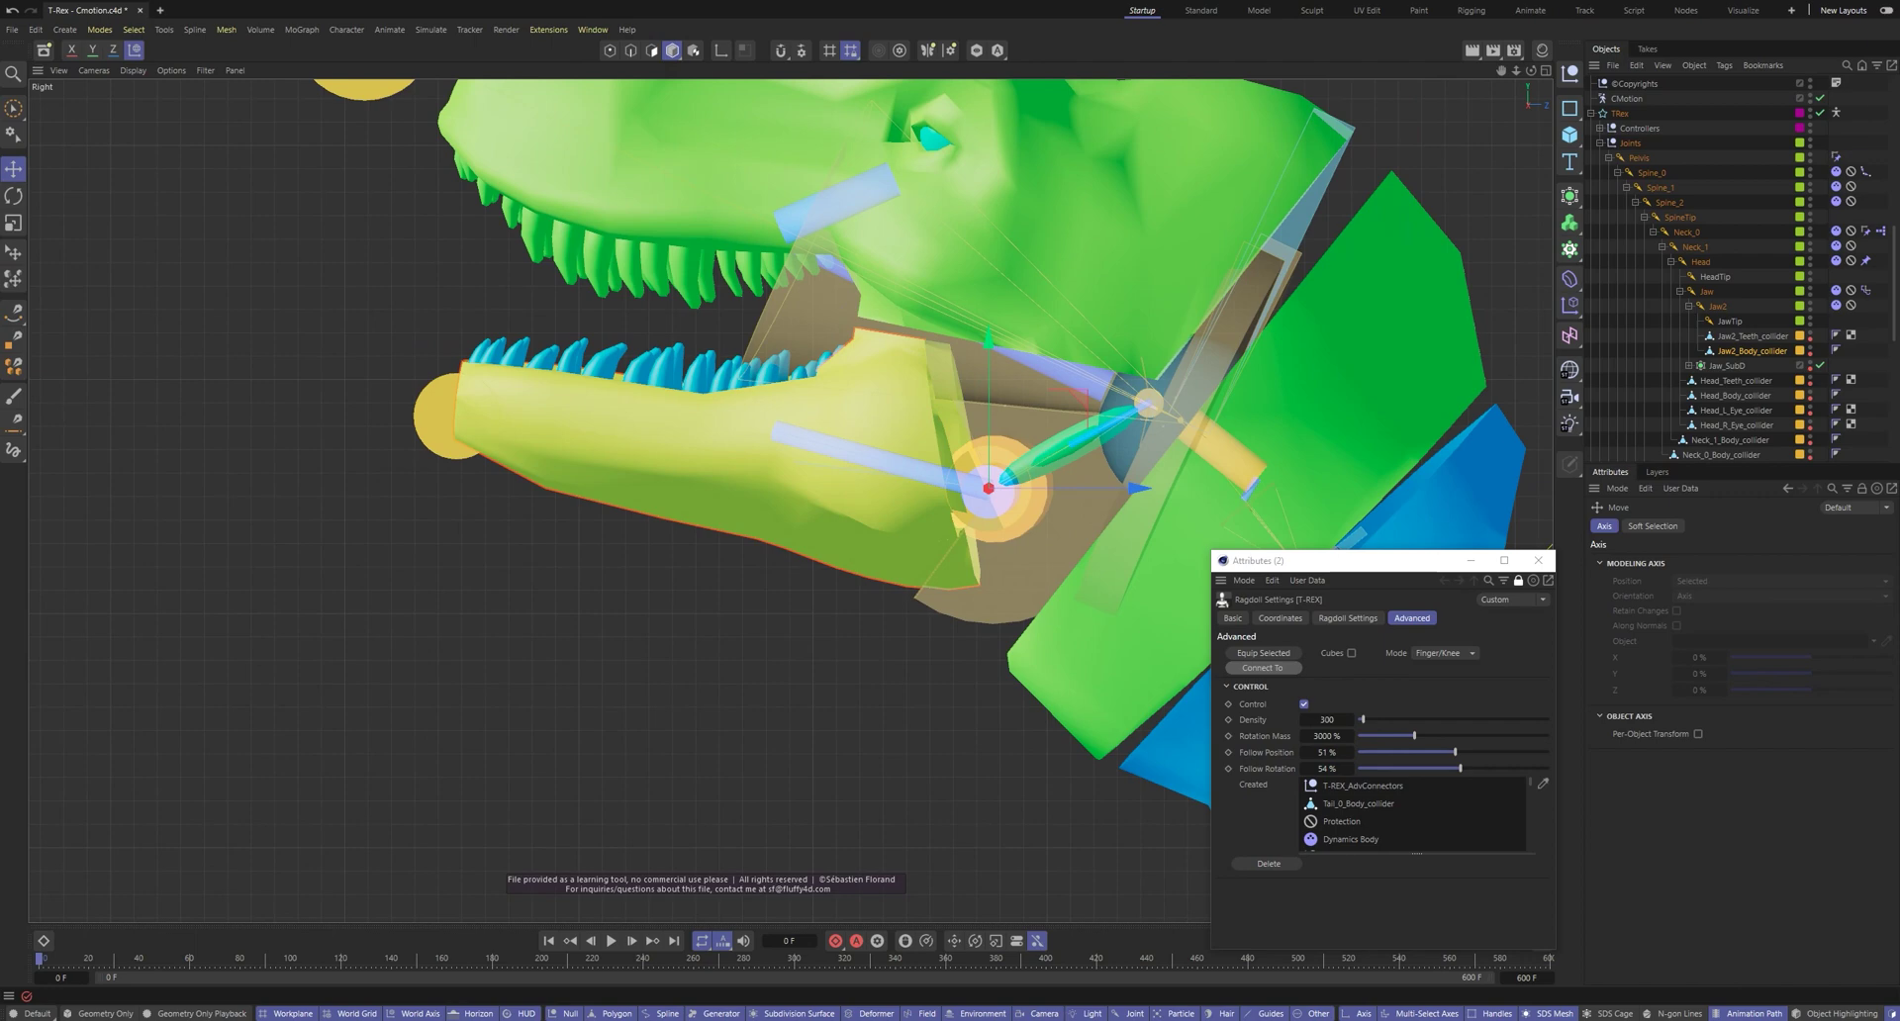
left_click(1051, 443)
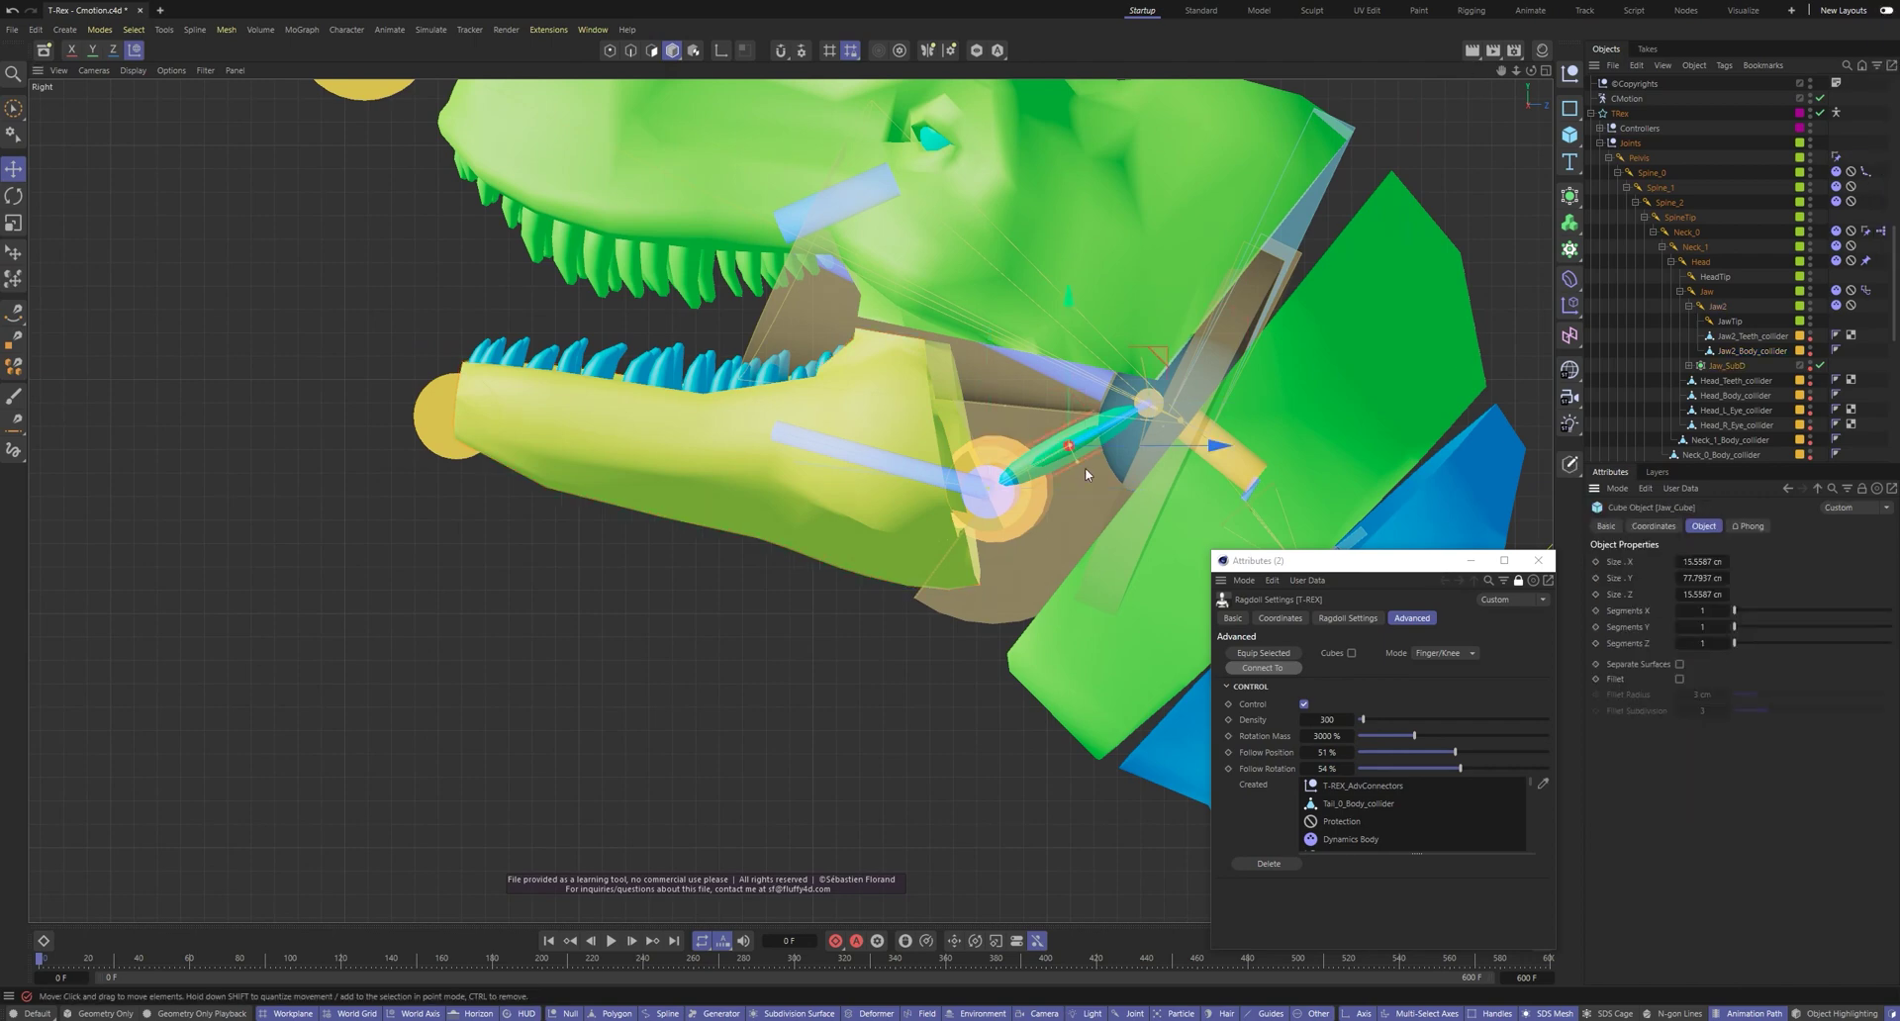
left_click_drag(1122, 548, 1116, 536)
key("F1")
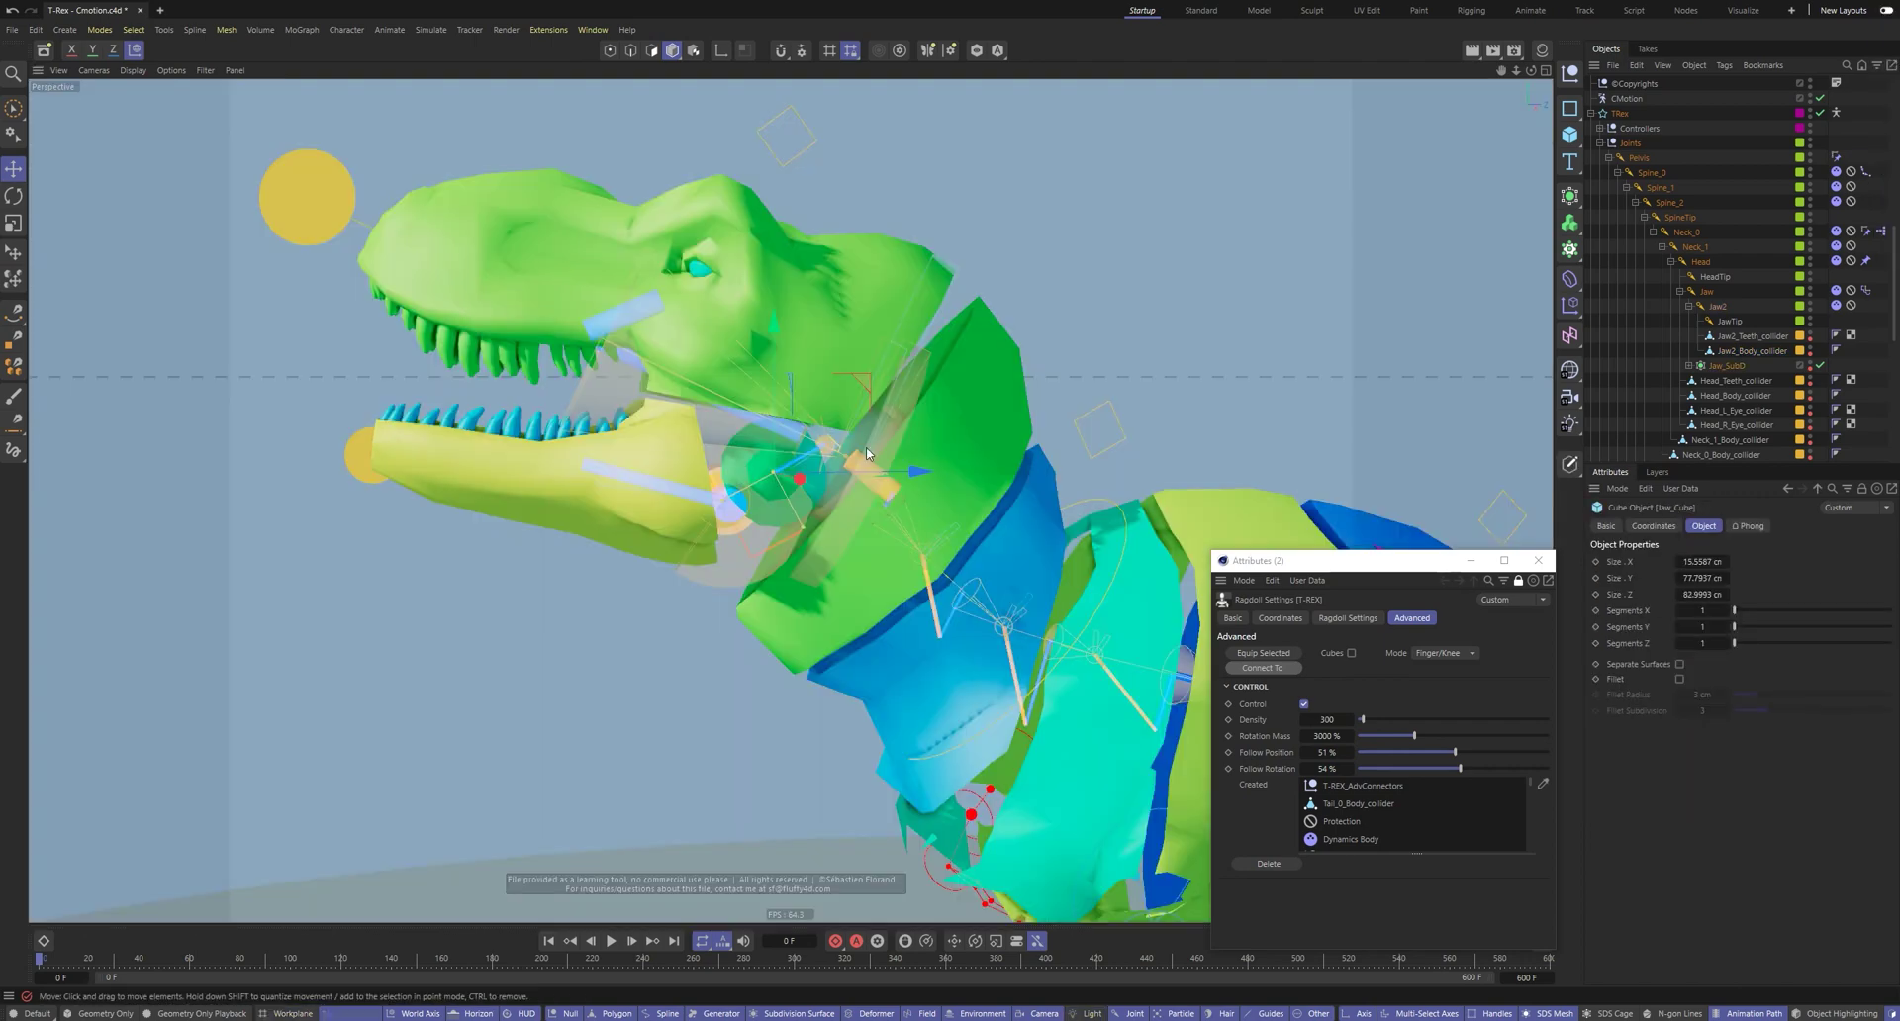
left_click_drag(763, 466, 853, 532, "alt")
left_click_drag(763, 476, 704, 458, "alt")
Play the simulation and lower the advanced Follow Position and Follow Rotation to 0 %
key("F8")
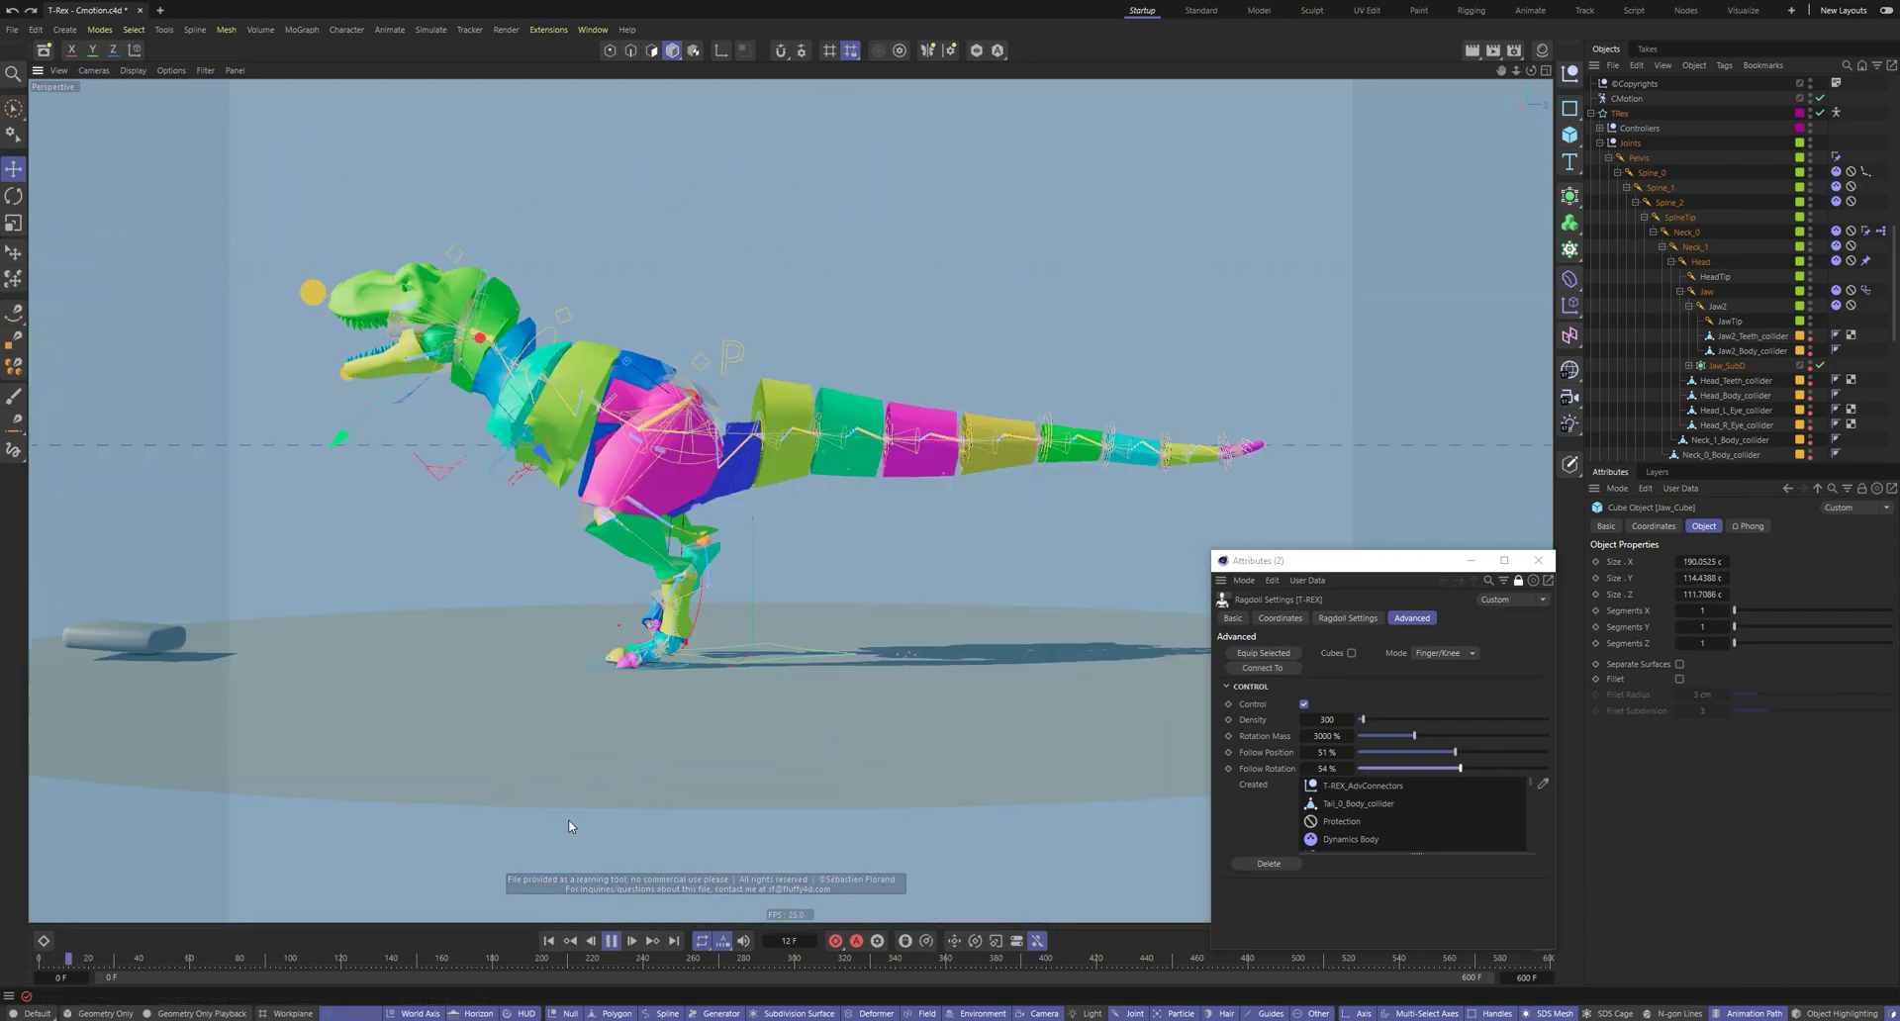
key("shift+f")
key("F8")
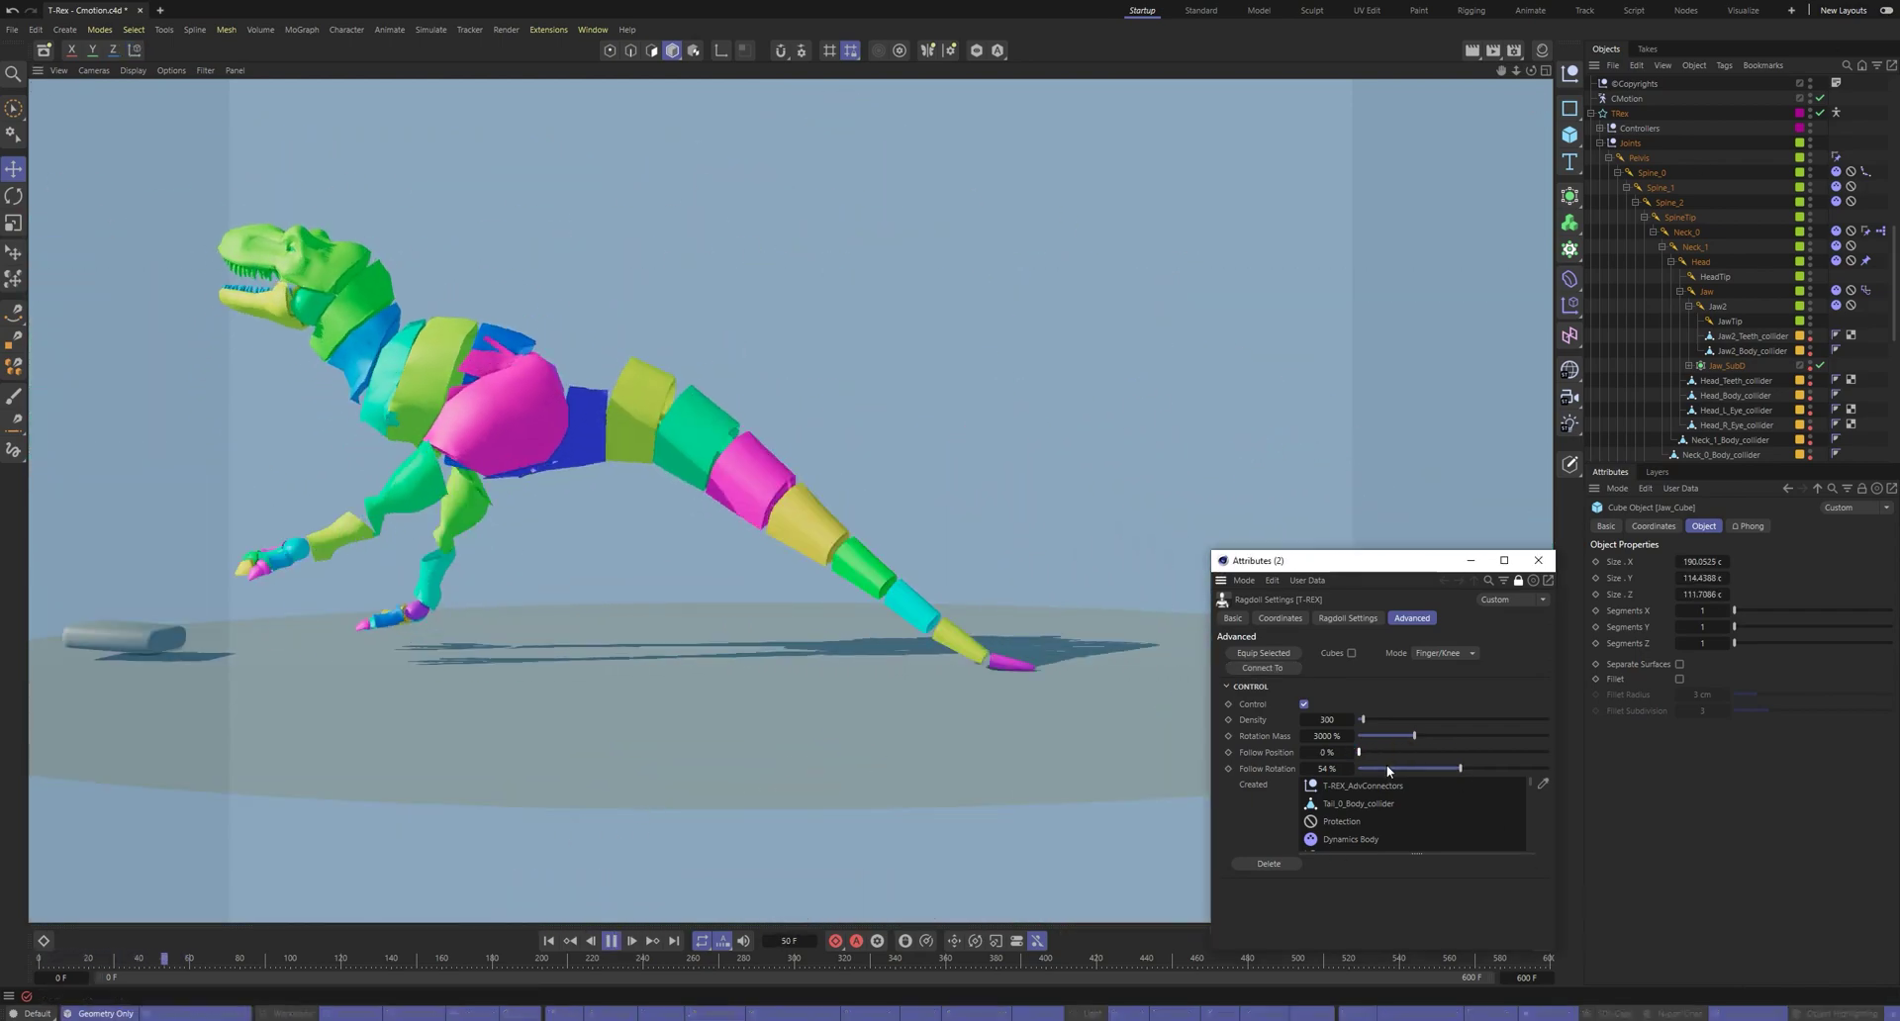
left_click_drag(628, 582, 1000, 584, "alt")
key("shift+f")
key("shift+f")
Trim the collider between the hips and the tail base with Plane Cuts along the left leg
left_click_drag(704, 346, 350, 491, "alt")
left_click(713, 509)
left_click_drag(712, 509, 738, 472, "alt")
key("Return")
scroll(738, 472, "up", 2)
key("k")
key("j")
scroll(737, 471, "up", 2)
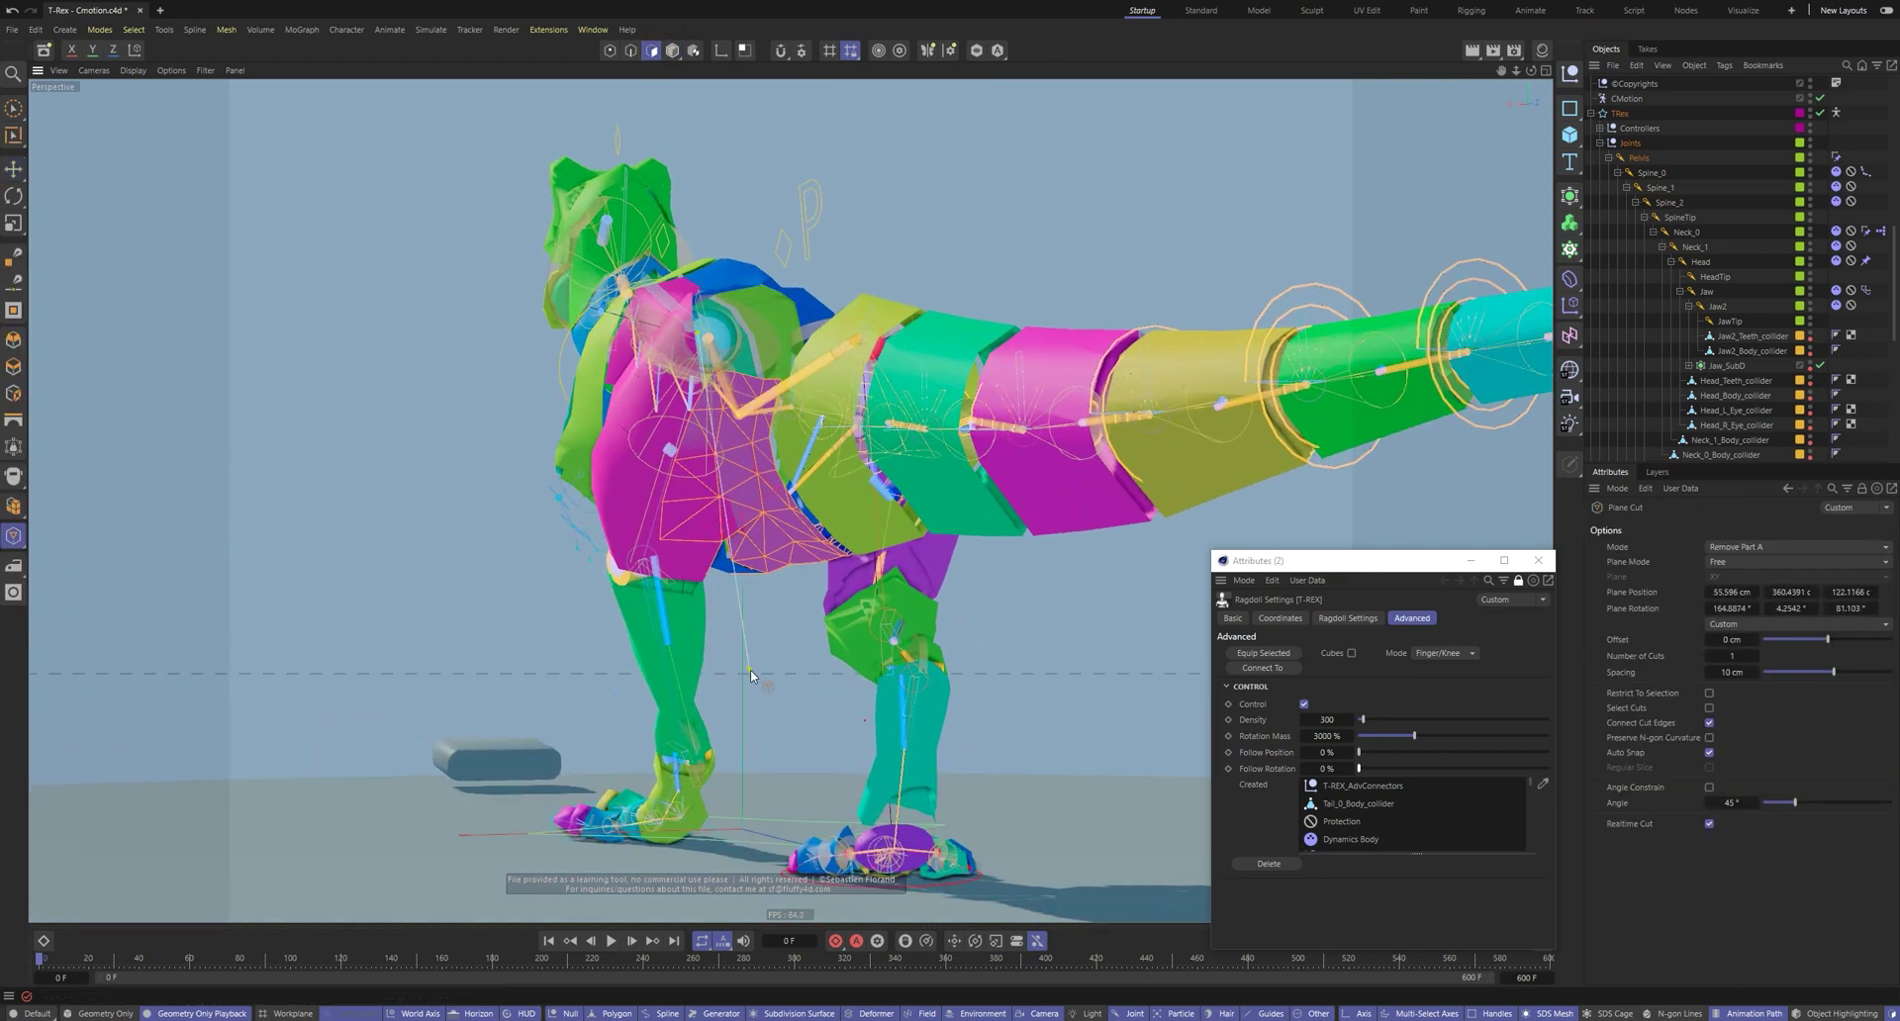
scroll(763, 391, "up", 2)
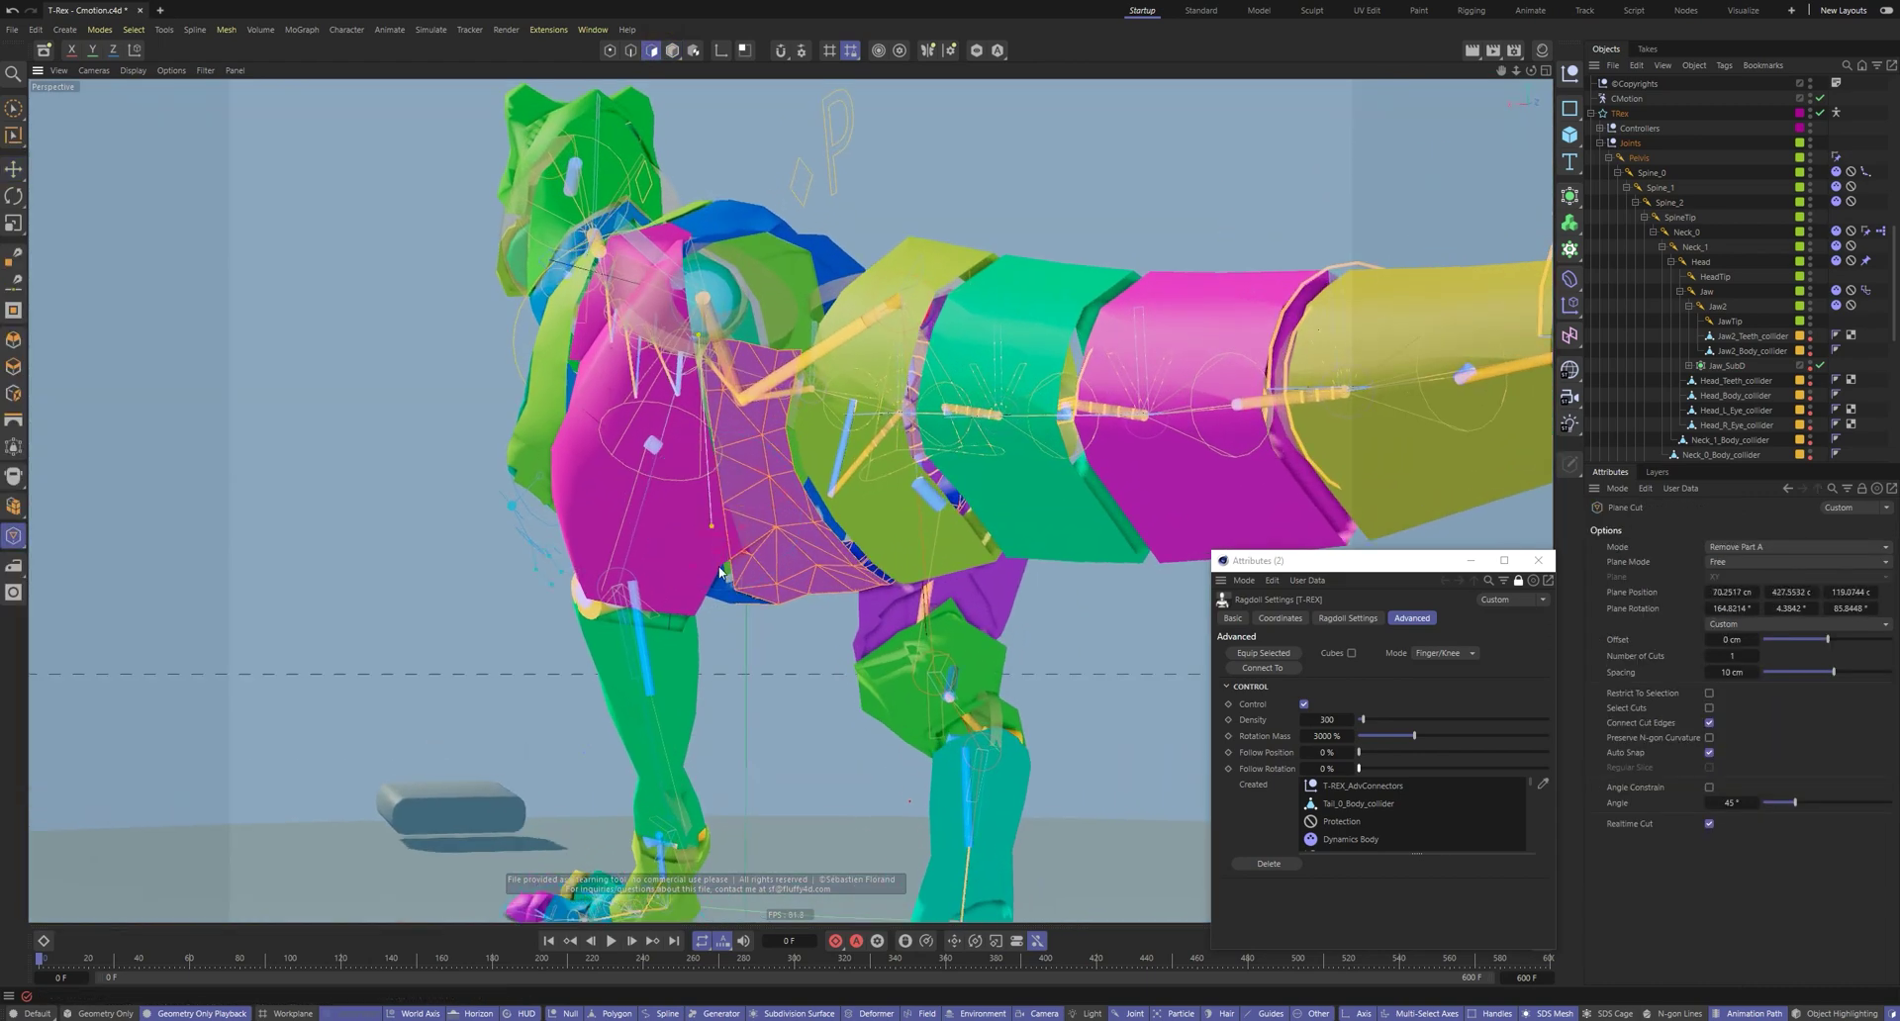
left_click_drag(762, 563, 662, 337, "alt")
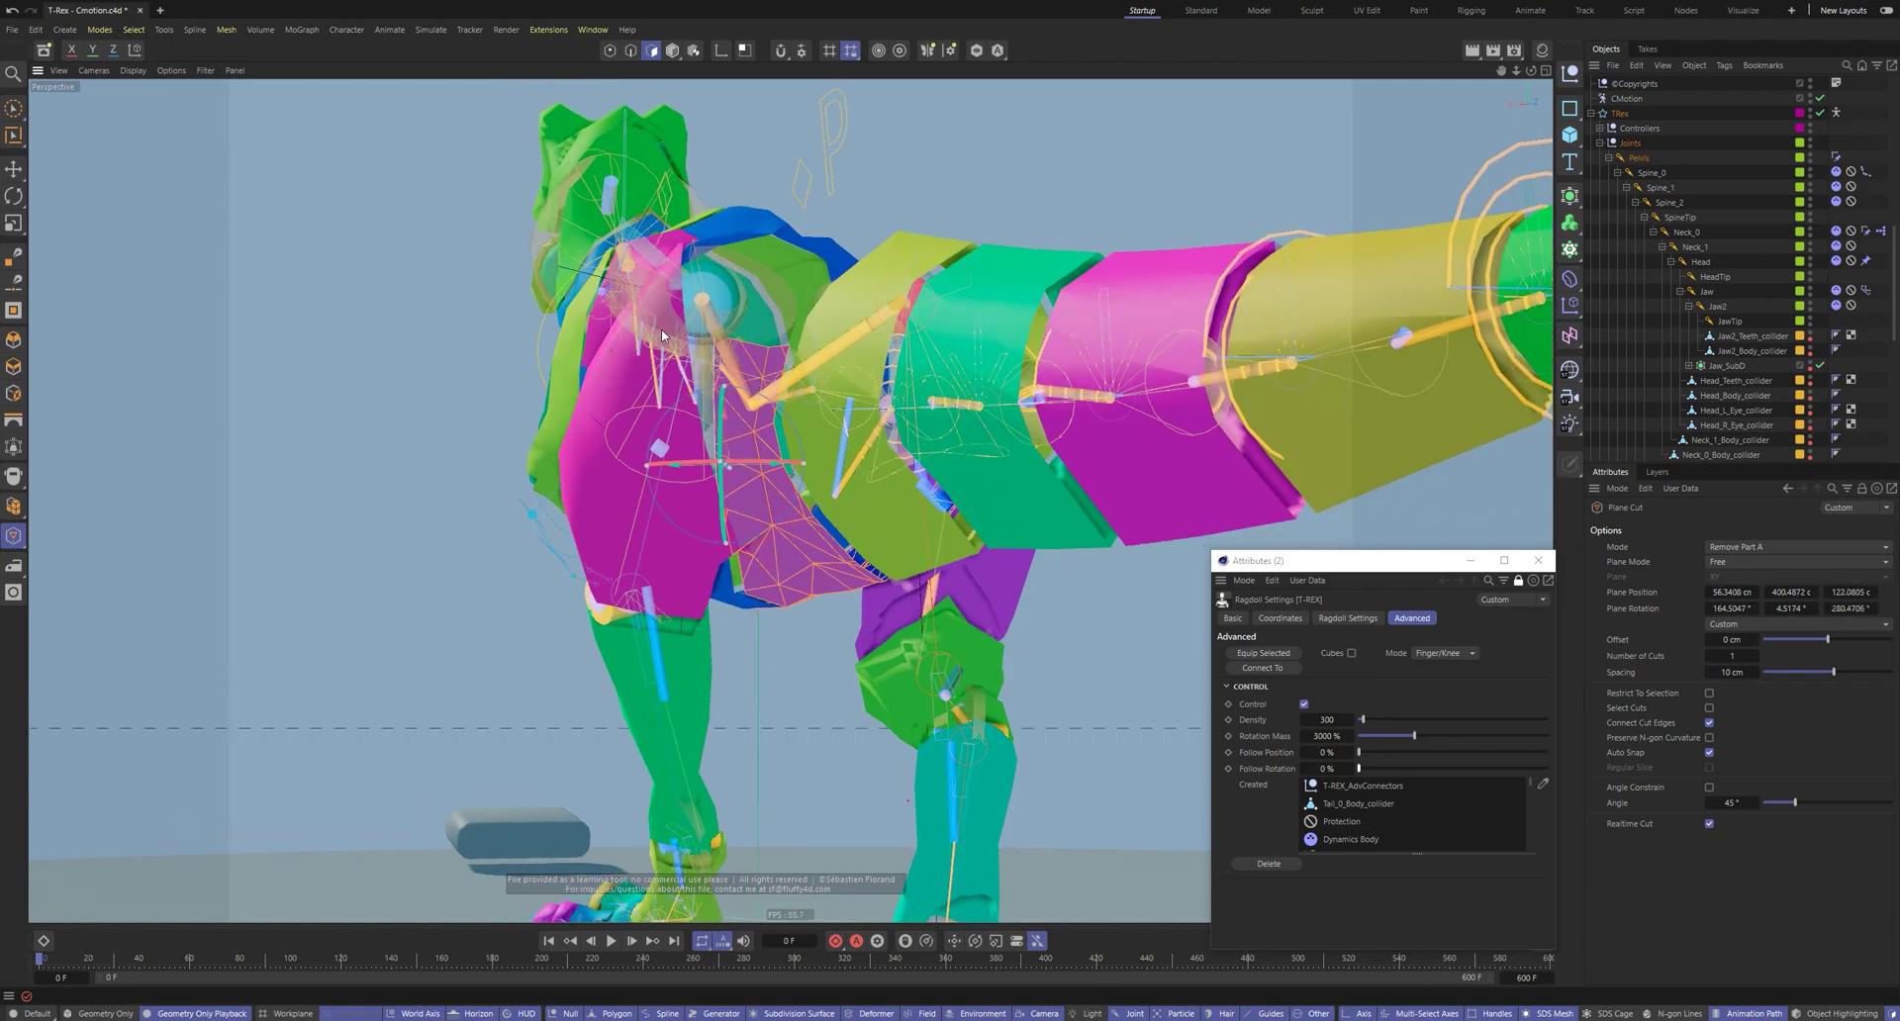
left_click(781, 645)
left_click_drag(783, 649, 755, 441, "alt")
Isolate the hip collider and slice off its protruding side pieces with Plane Cuts
left_click(976, 50)
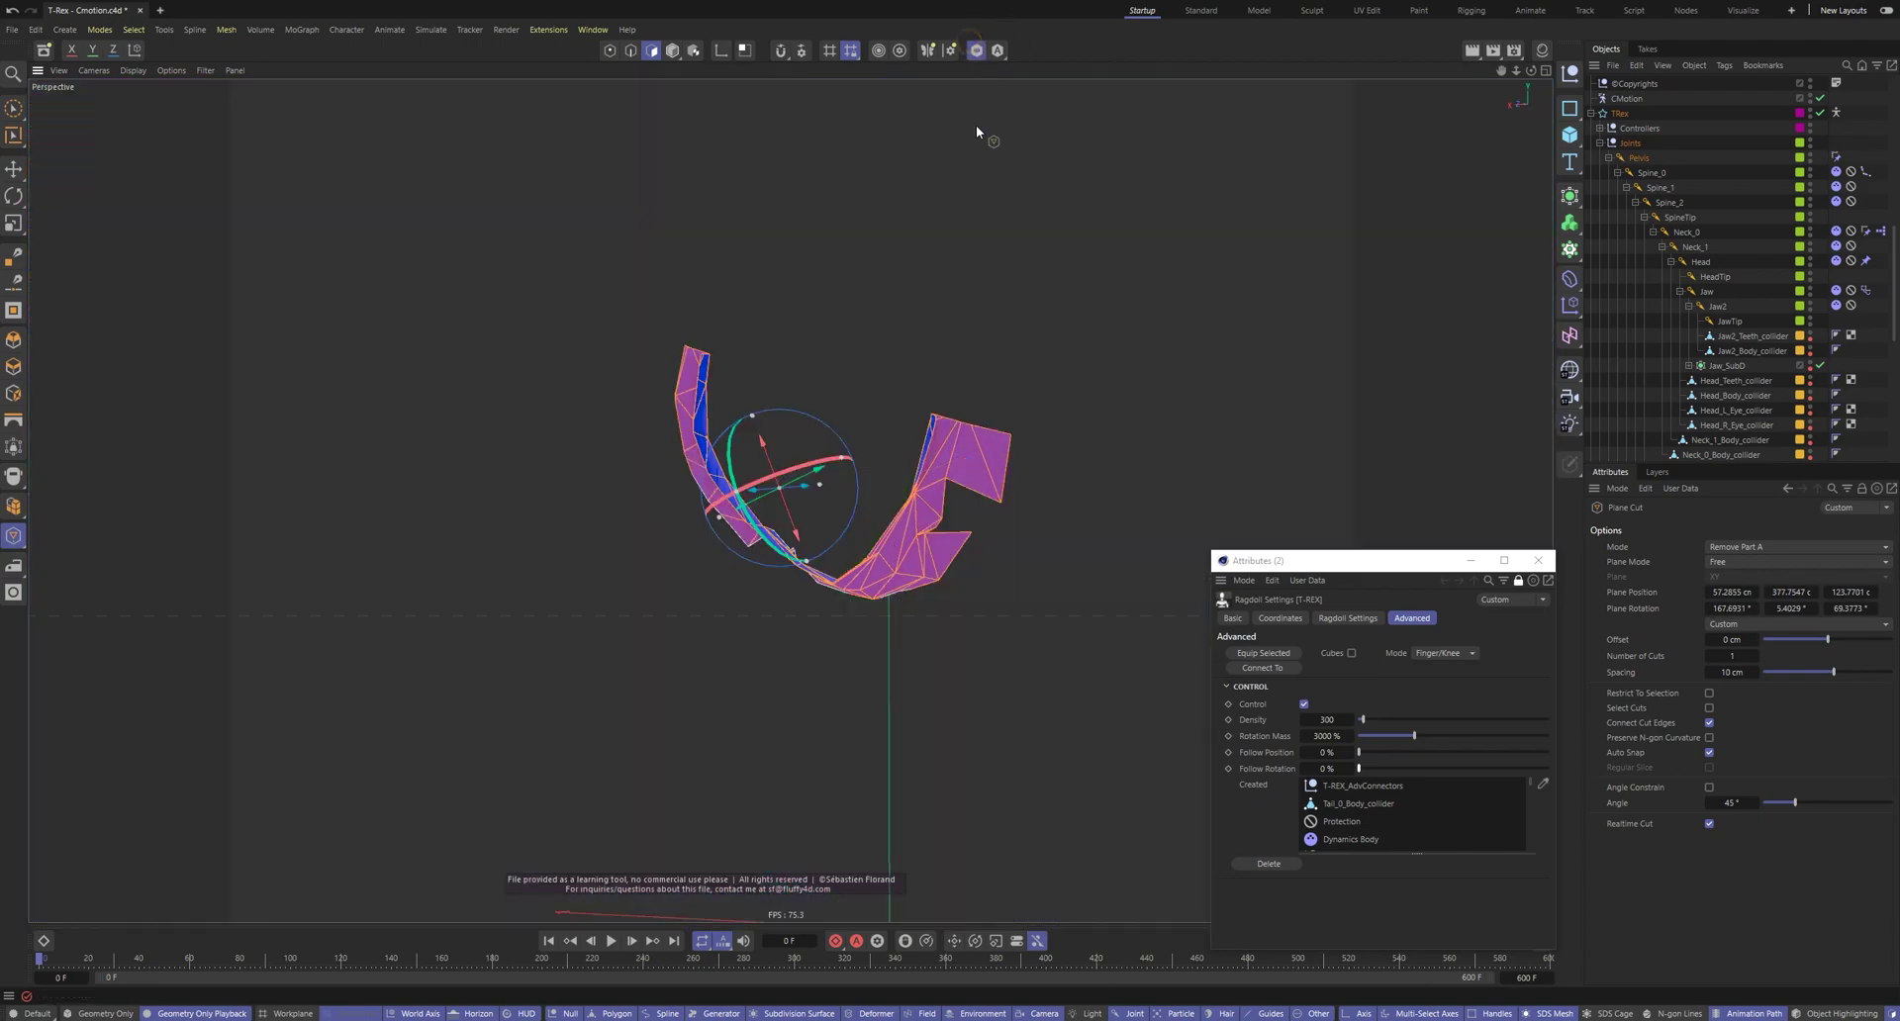
mouse_move(889, 403)
left_mouse_down("alt")
mouse_move(806, 474)
mouse_move(891, 419)
left_mouse_up("alt")
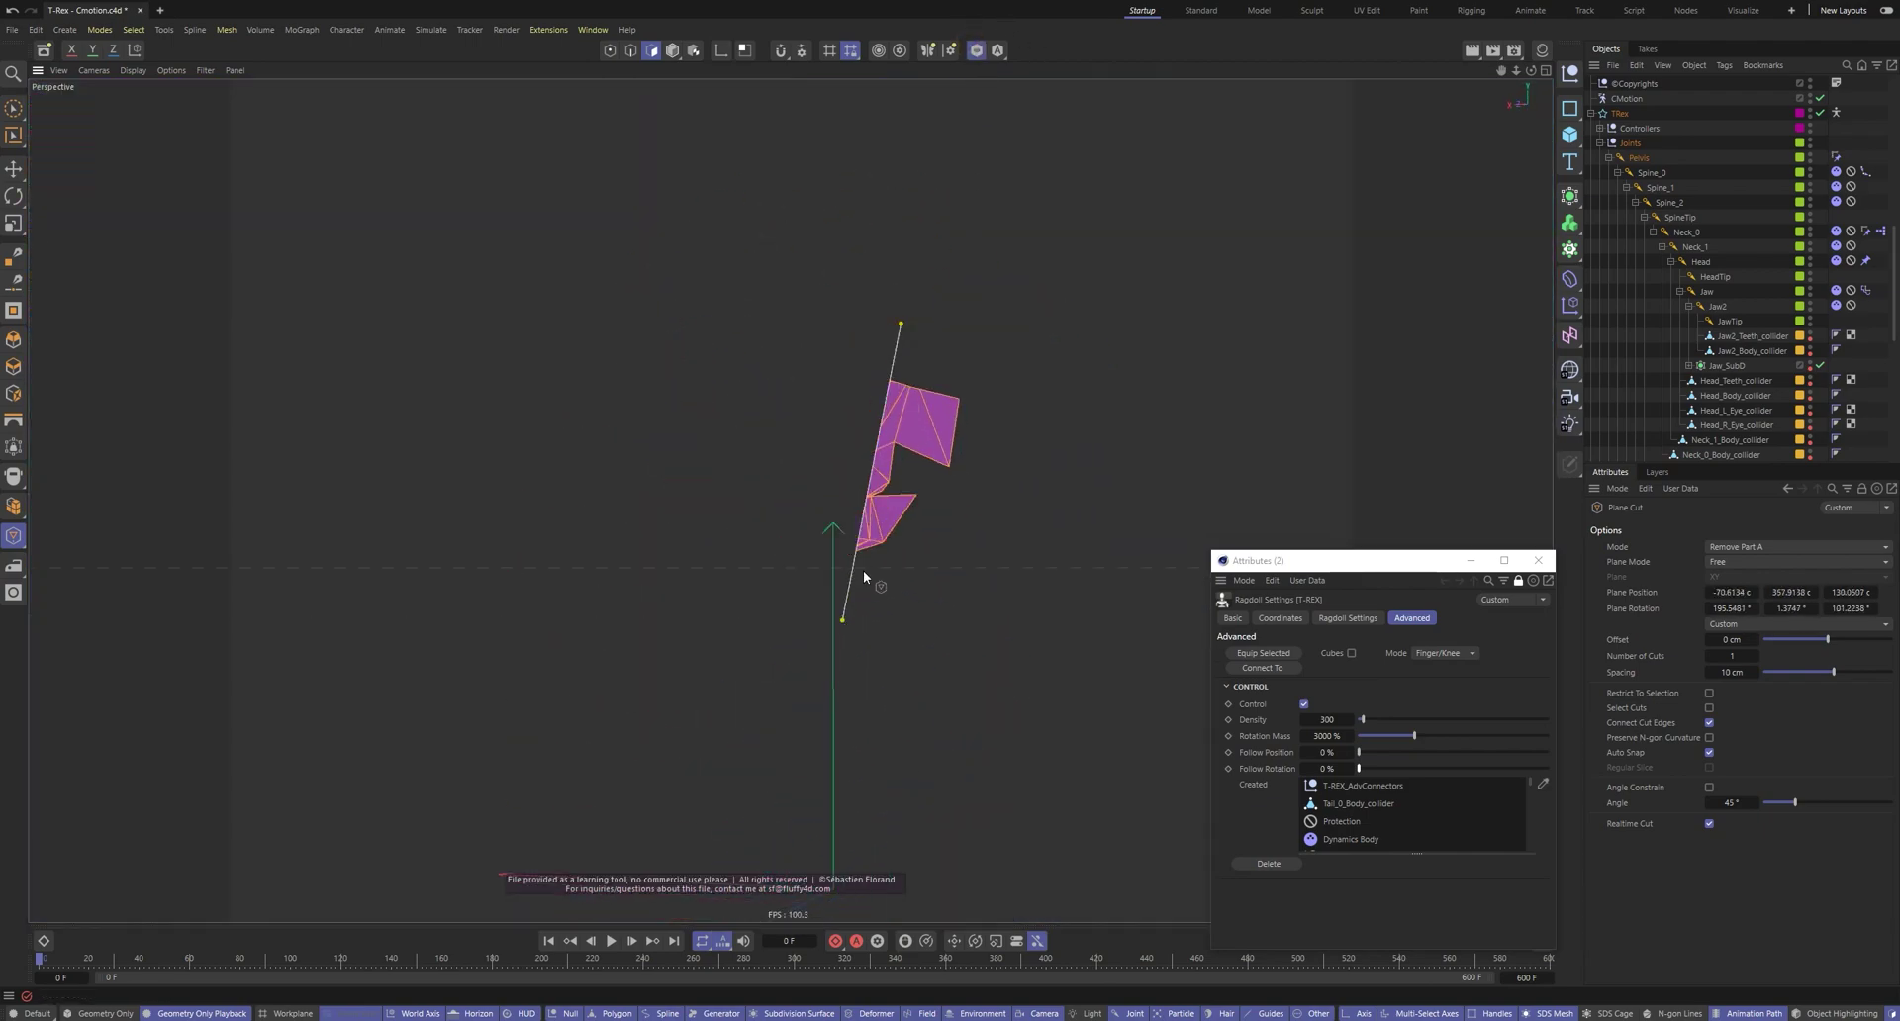
left_click_drag(917, 358, 928, 607, "alt")
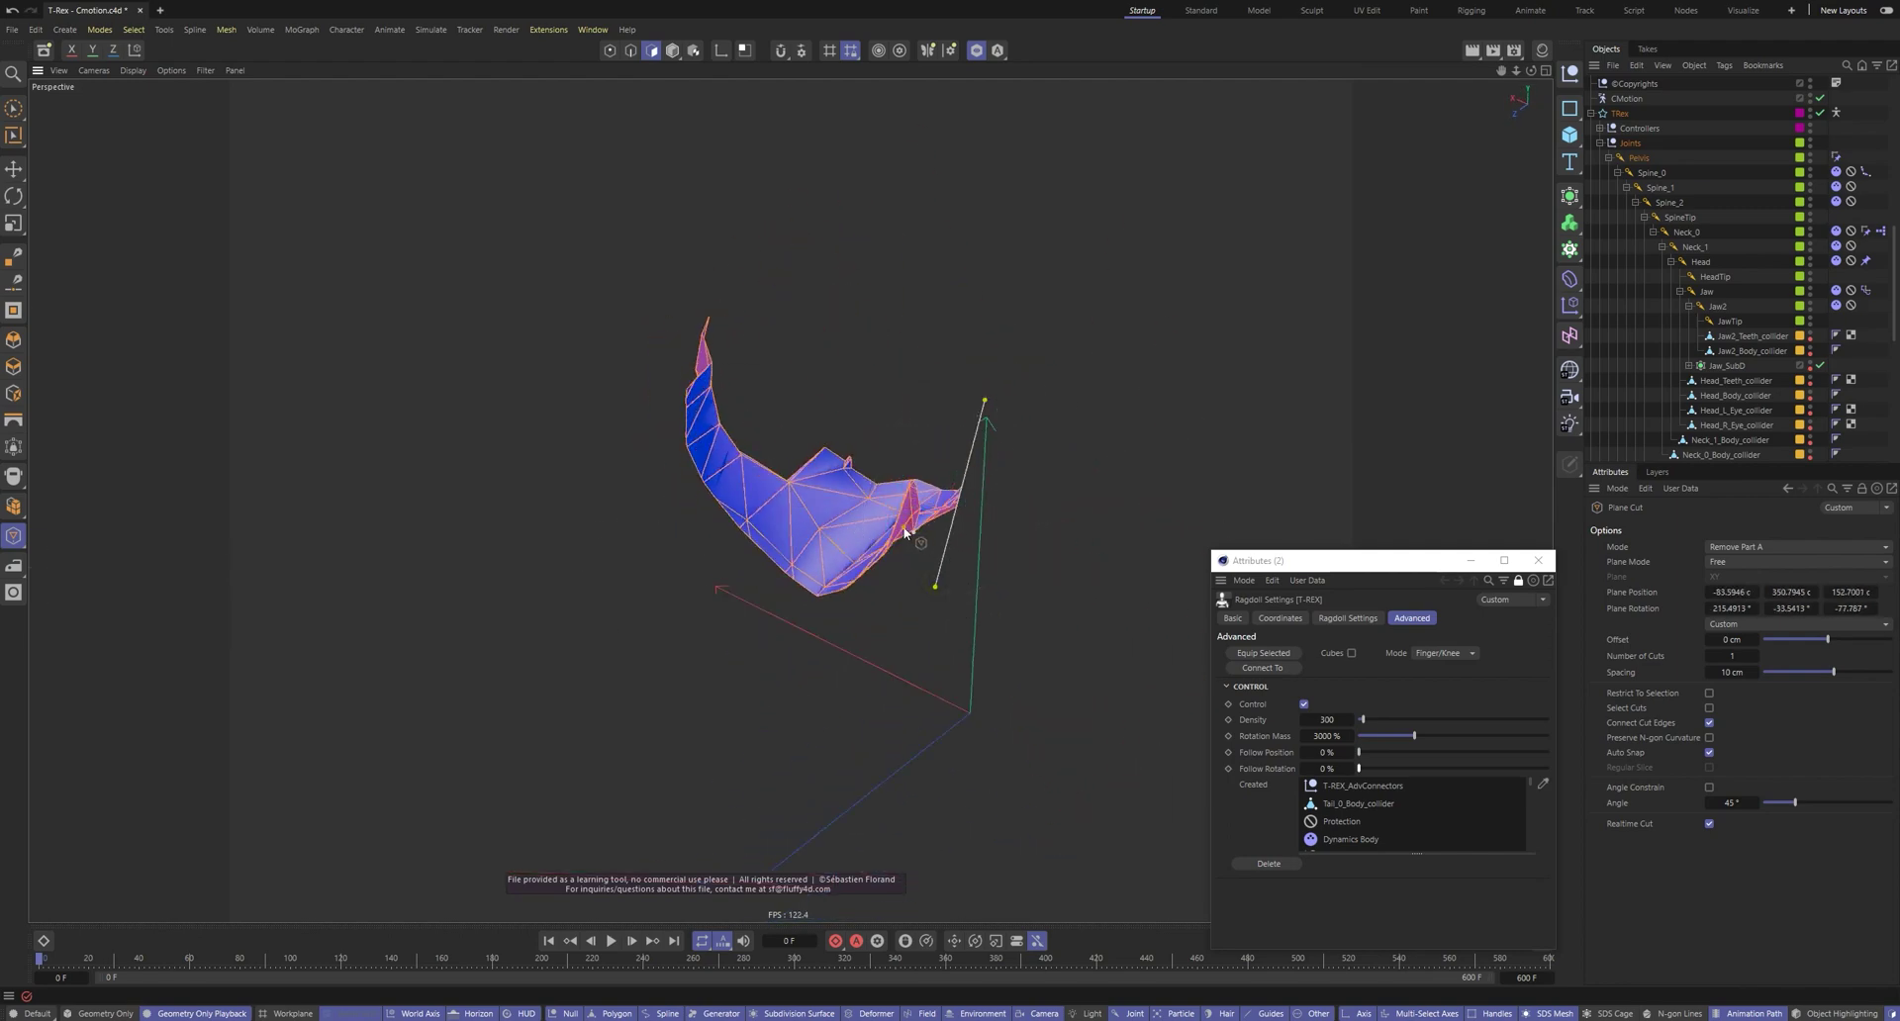
left_click_drag(904, 532, 723, 594, "alt")
Enable dynamics visualization in the project settings with only Collision Shapes shown, play the simulation and turn off the isolation
key("ctrl+d")
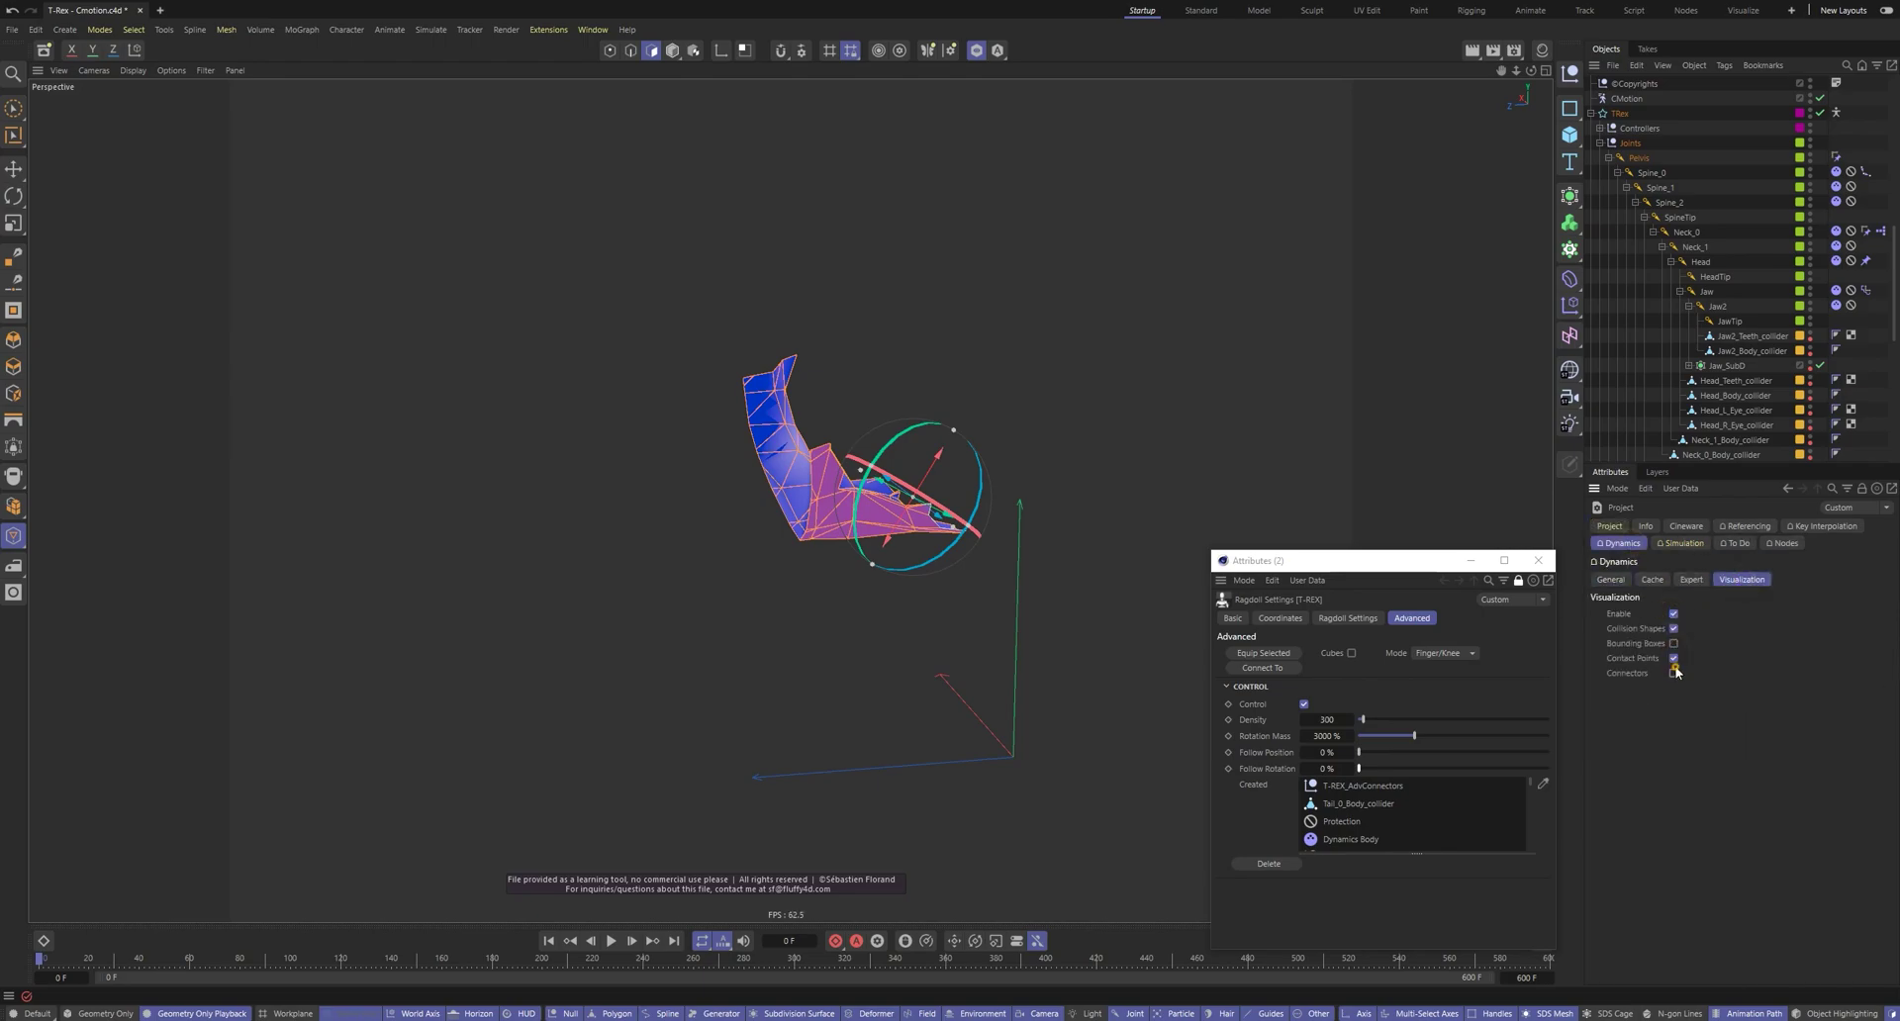
key("F8")
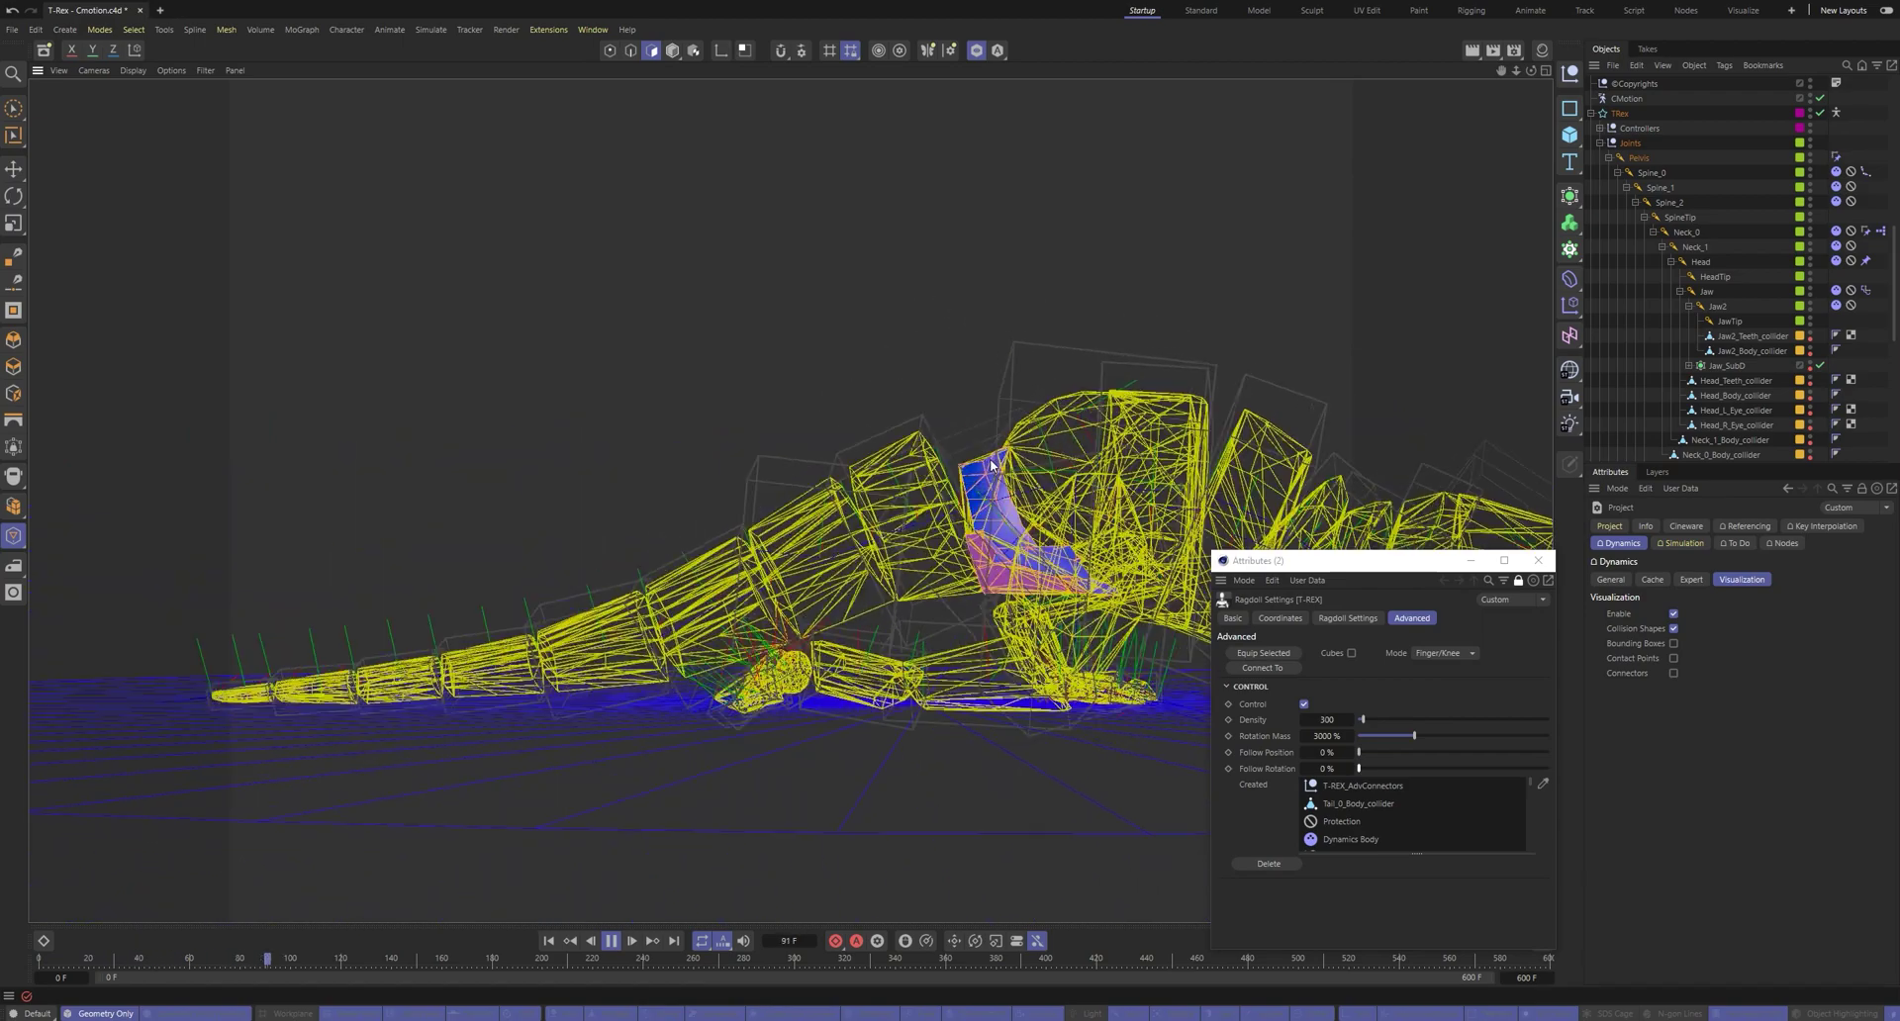
key("F8")
key("shift+f")
left_click_drag(821, 457, 861, 548, "alt")
left_click(979, 52)
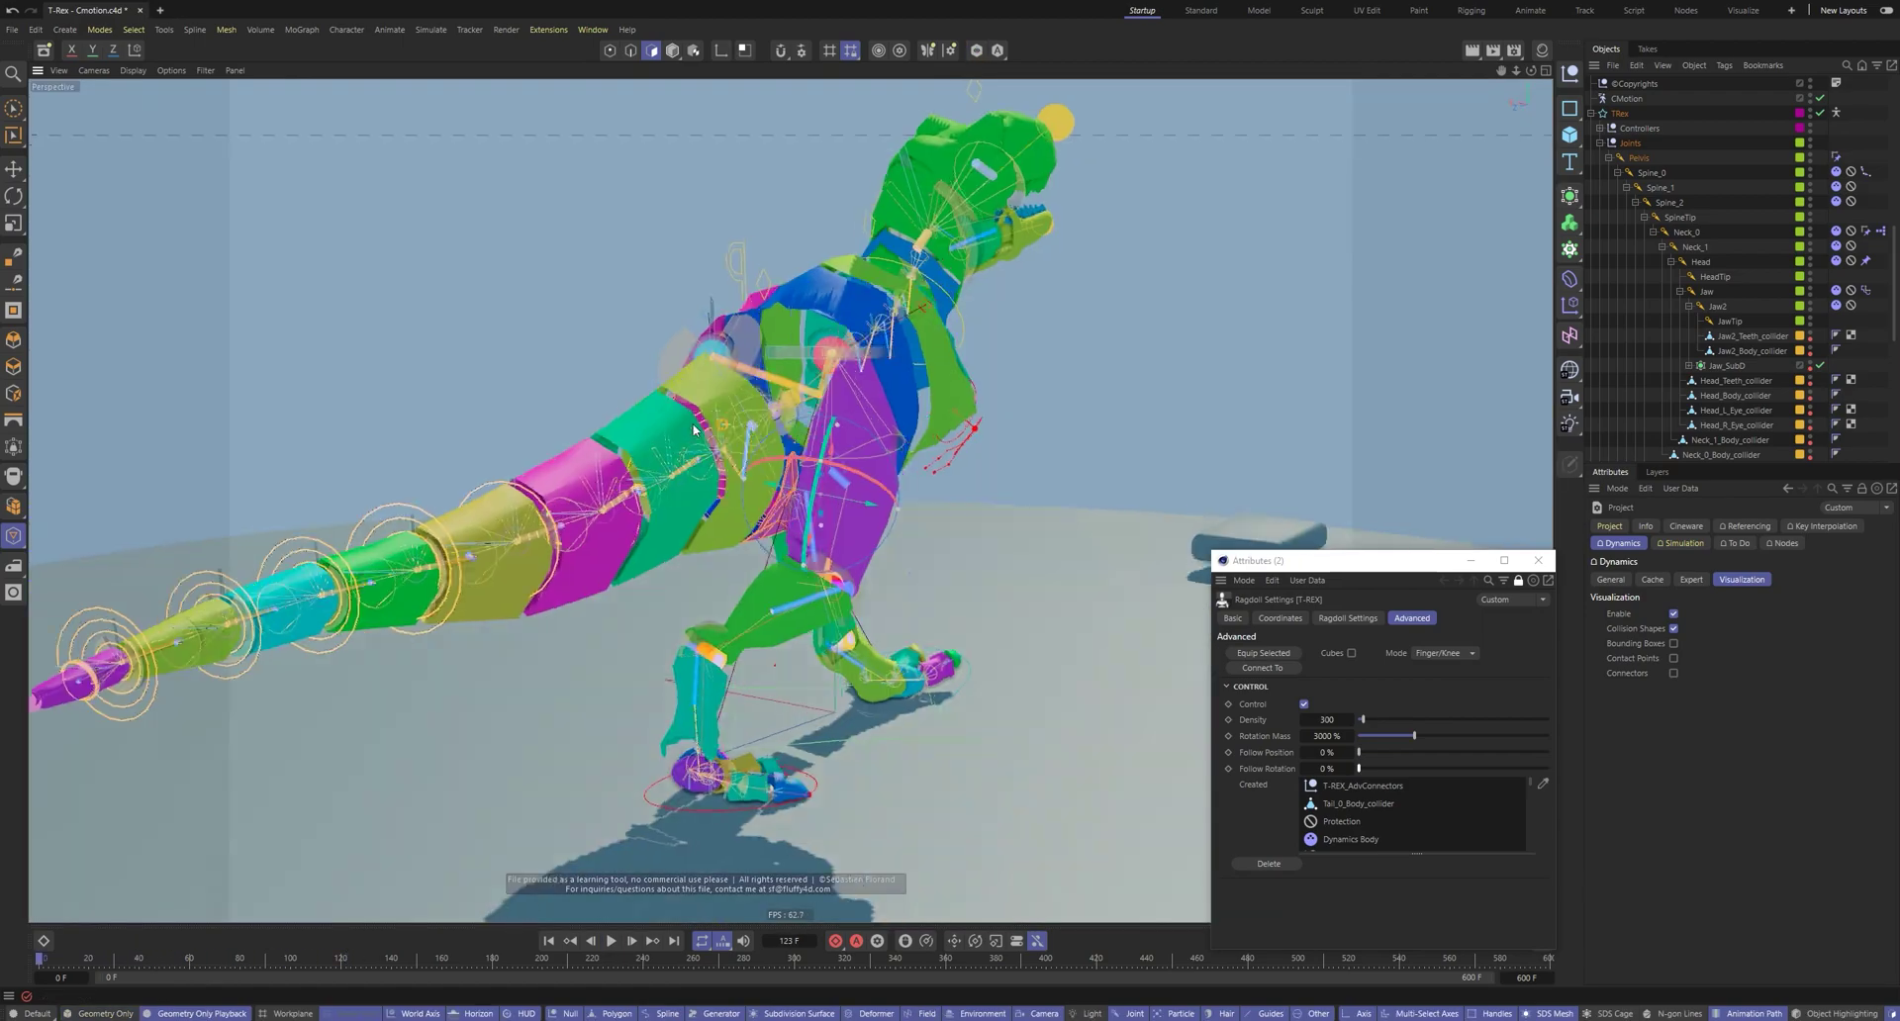
Replay the ragdoll fall in Model mode to examine how the trimmed hip collider behaves, and rewind to frame 0
left_click(672, 51)
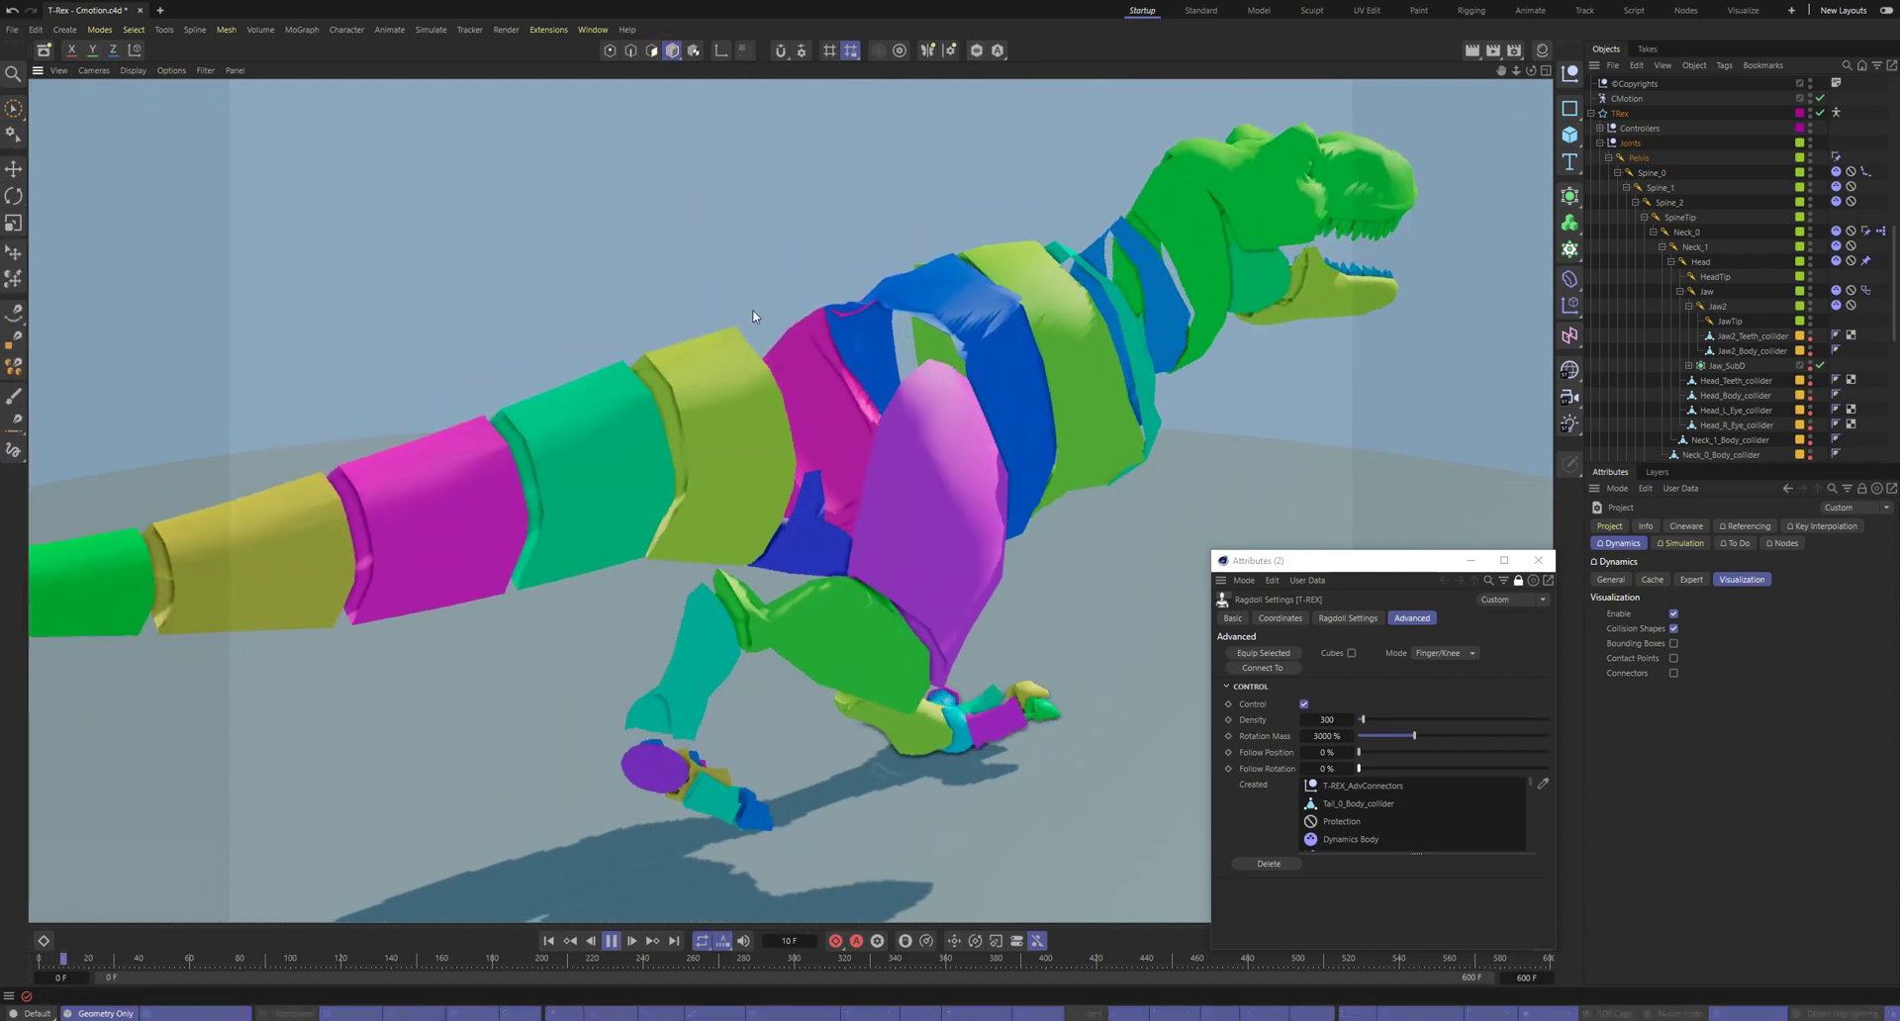
key("F8")
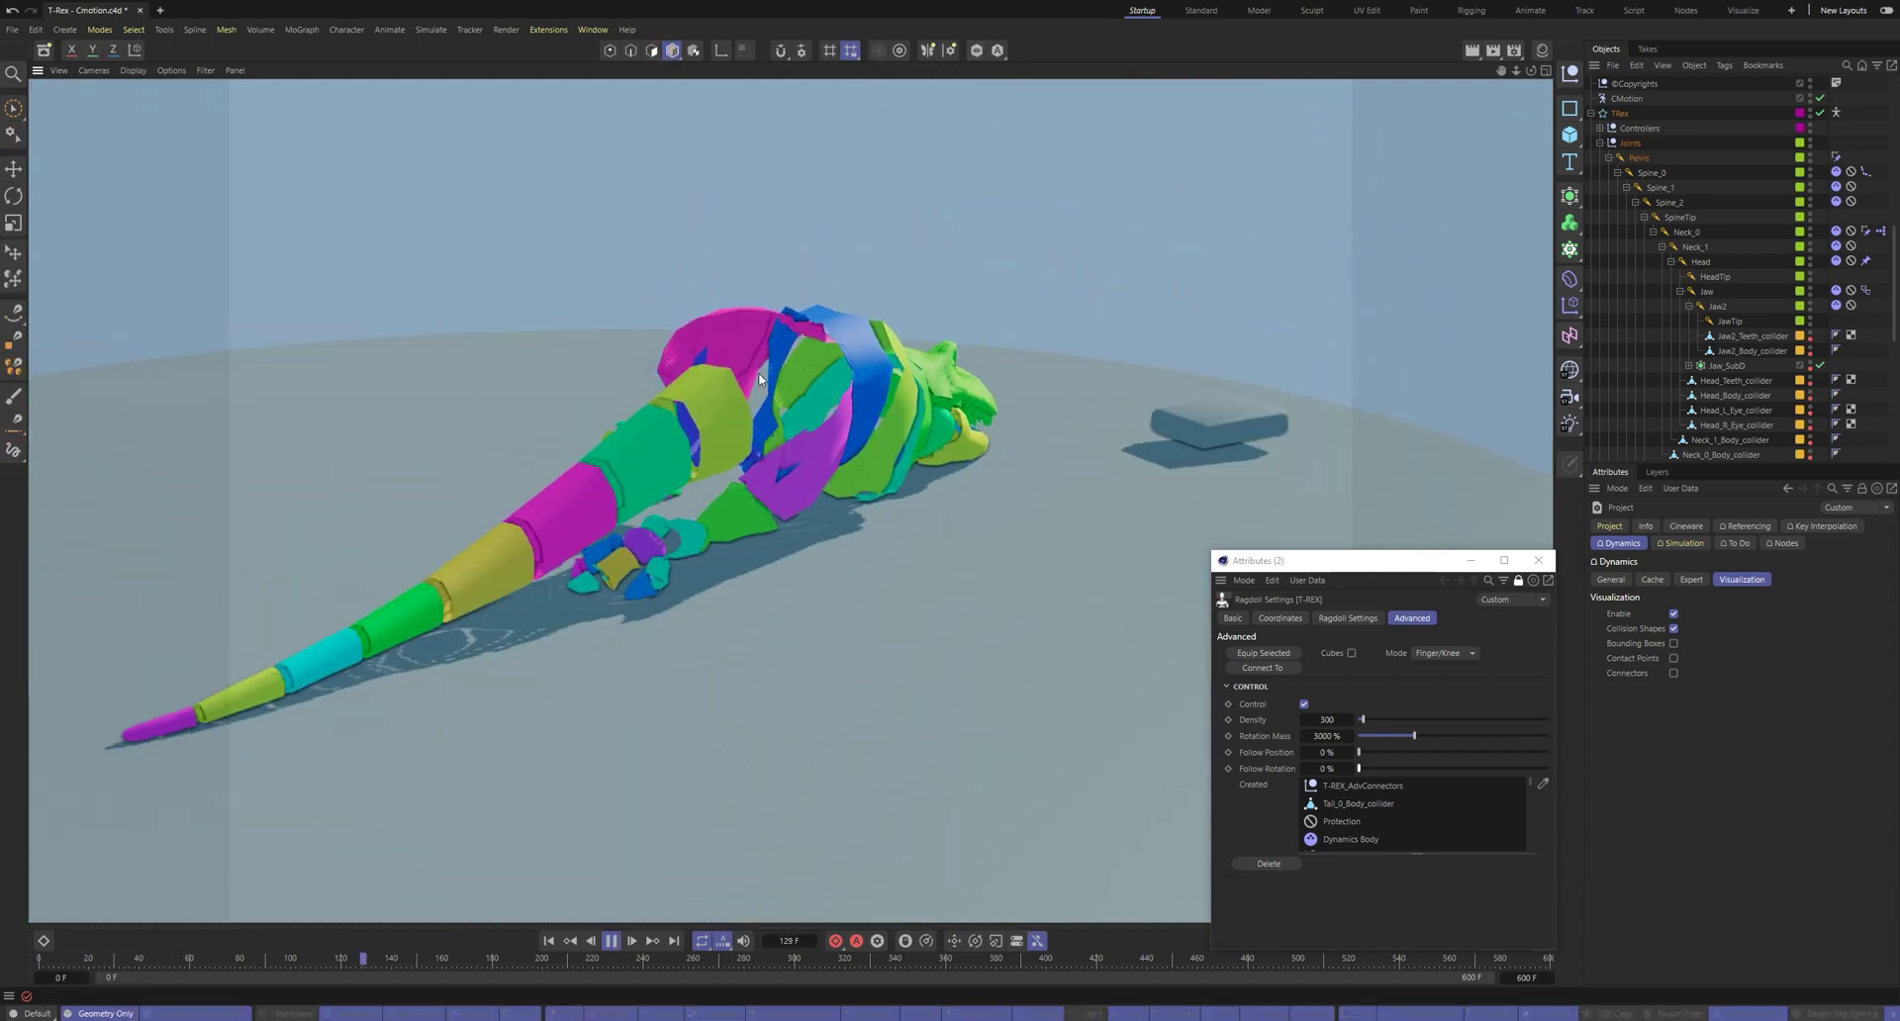
key("F8")
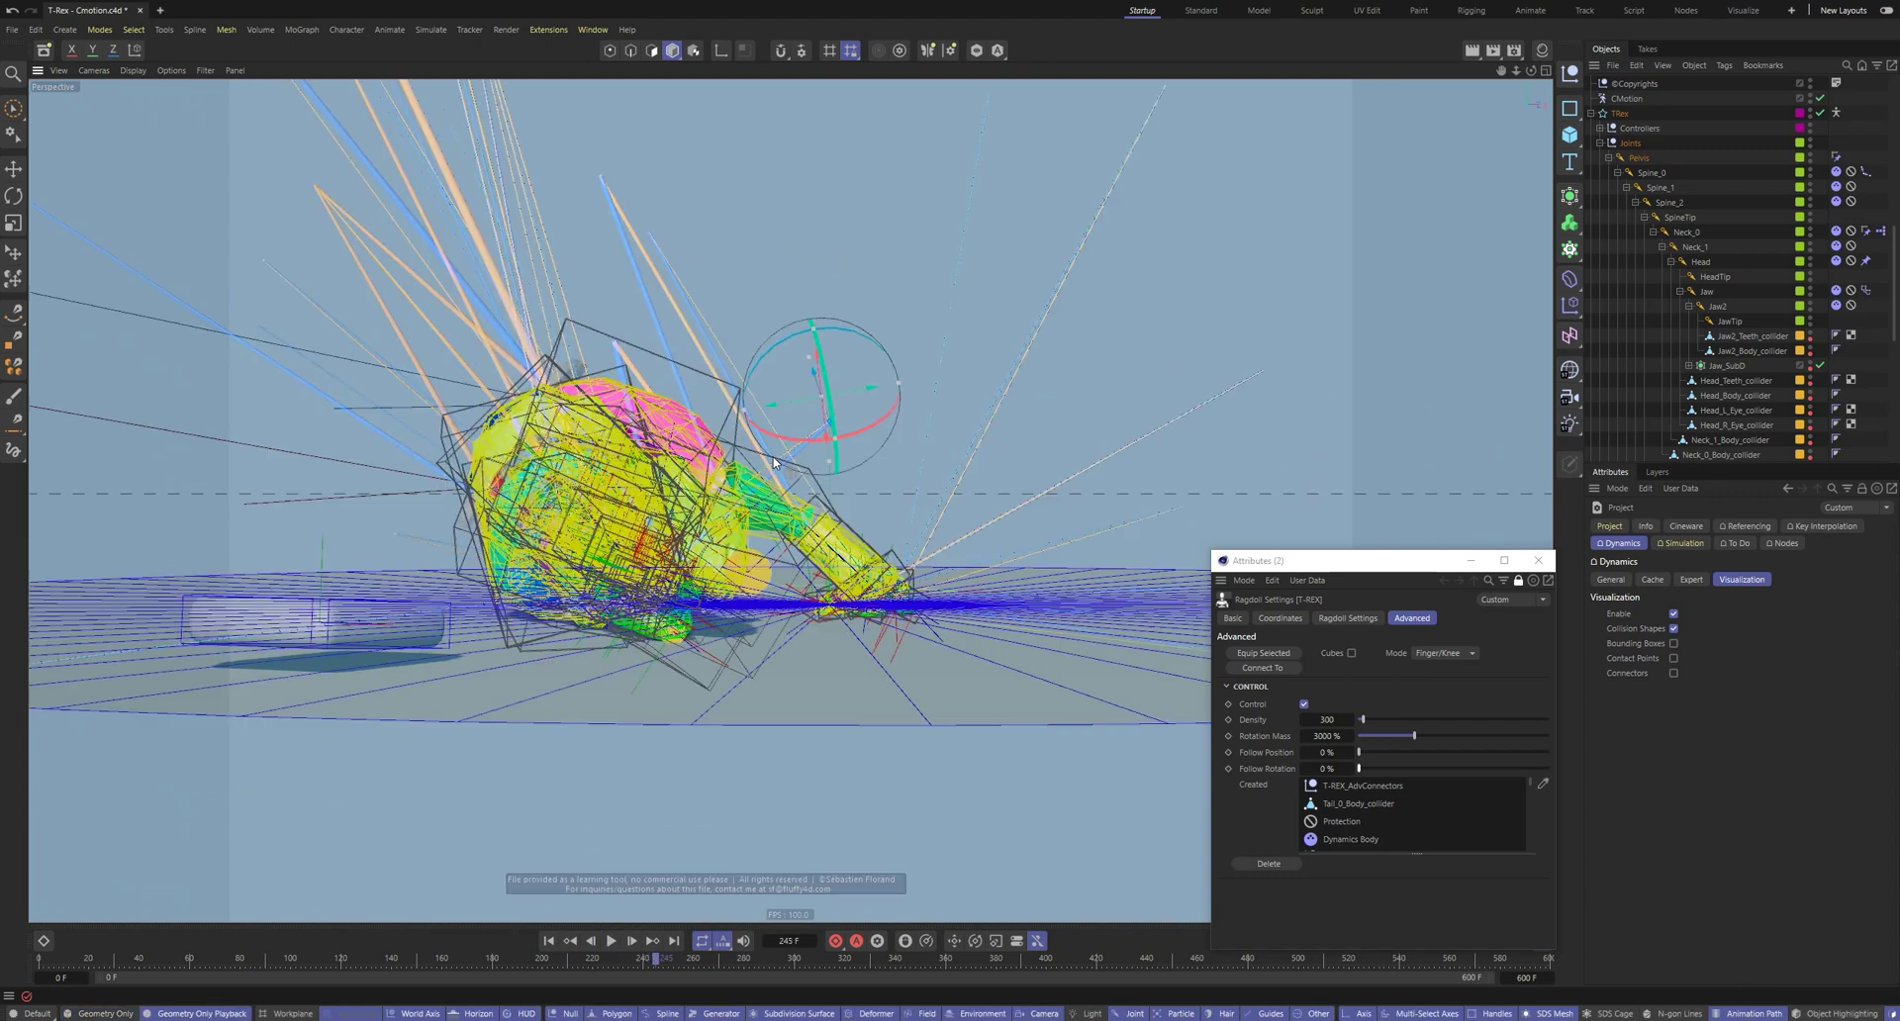
key("shift+f")
Isolate L_Leg_Body_collider, trim its upper edge with Plane Cuts and replay the simulation in Model mode
left_click_drag(774, 461, 807, 457, "alt")
key("e")
scroll(805, 454, "up", 3)
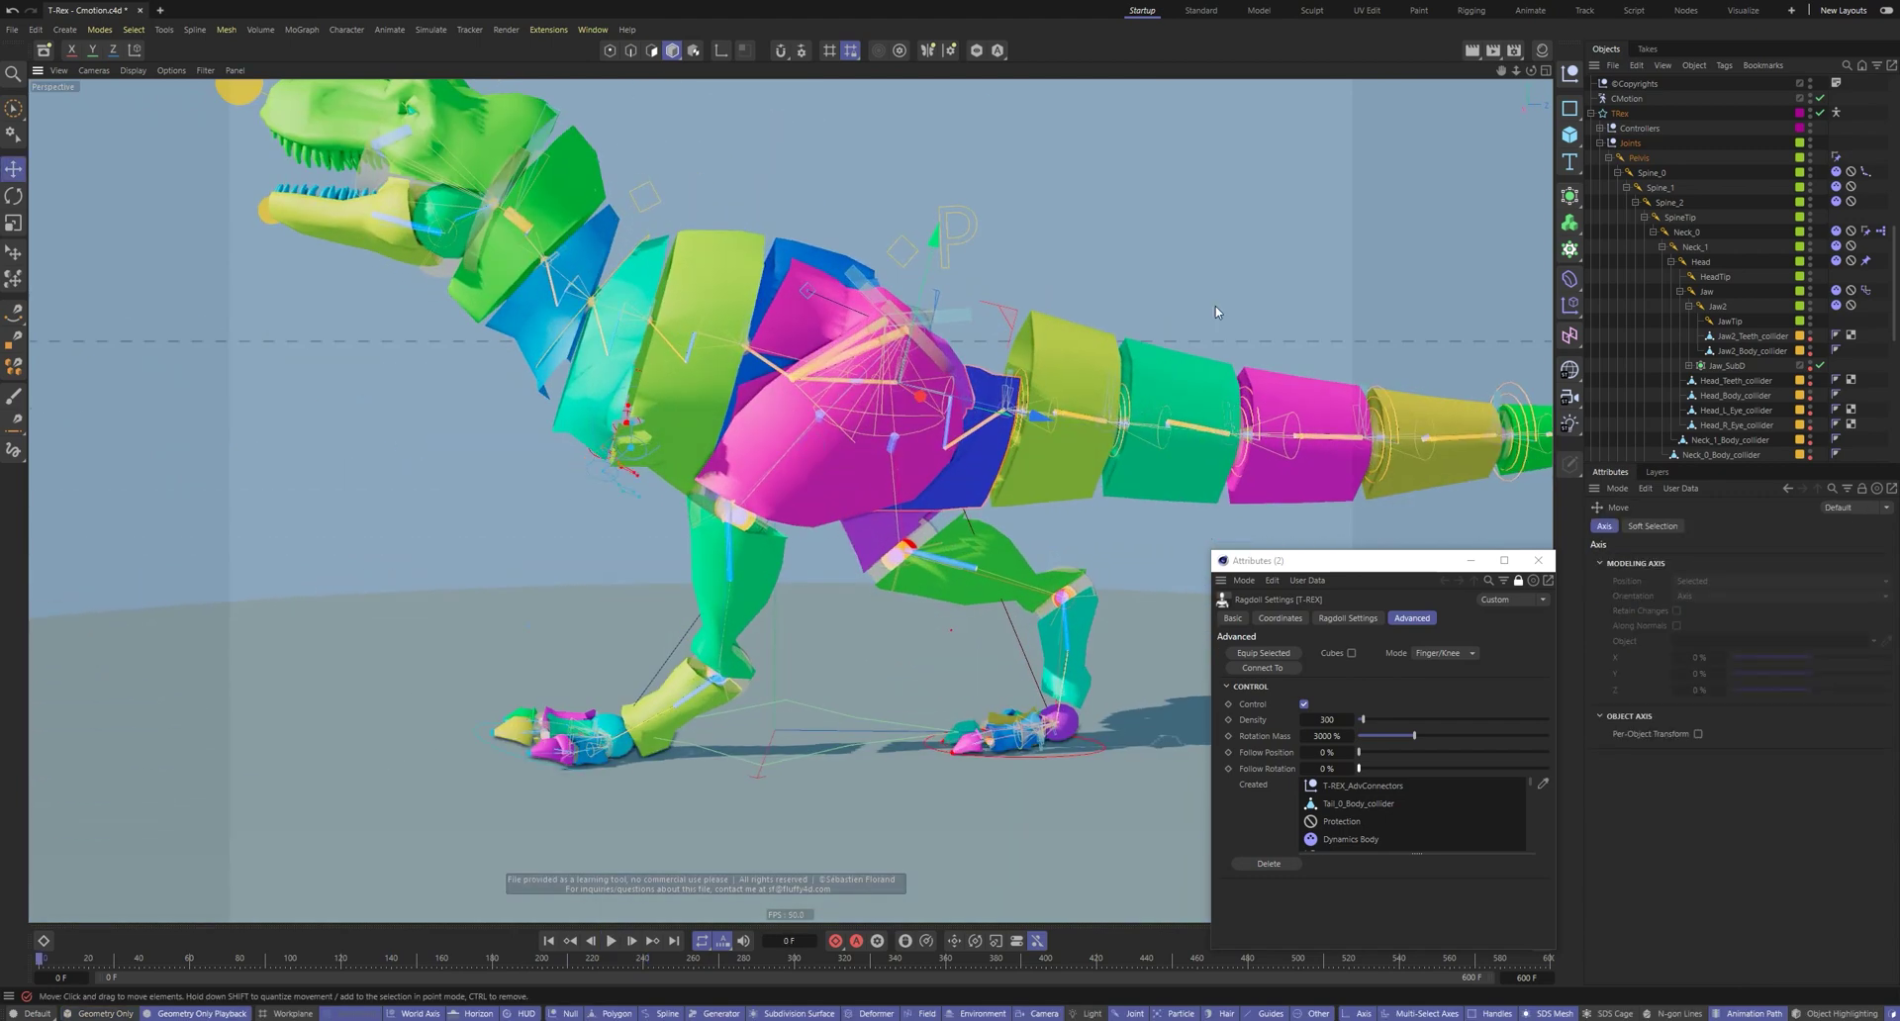
left_click(828, 475)
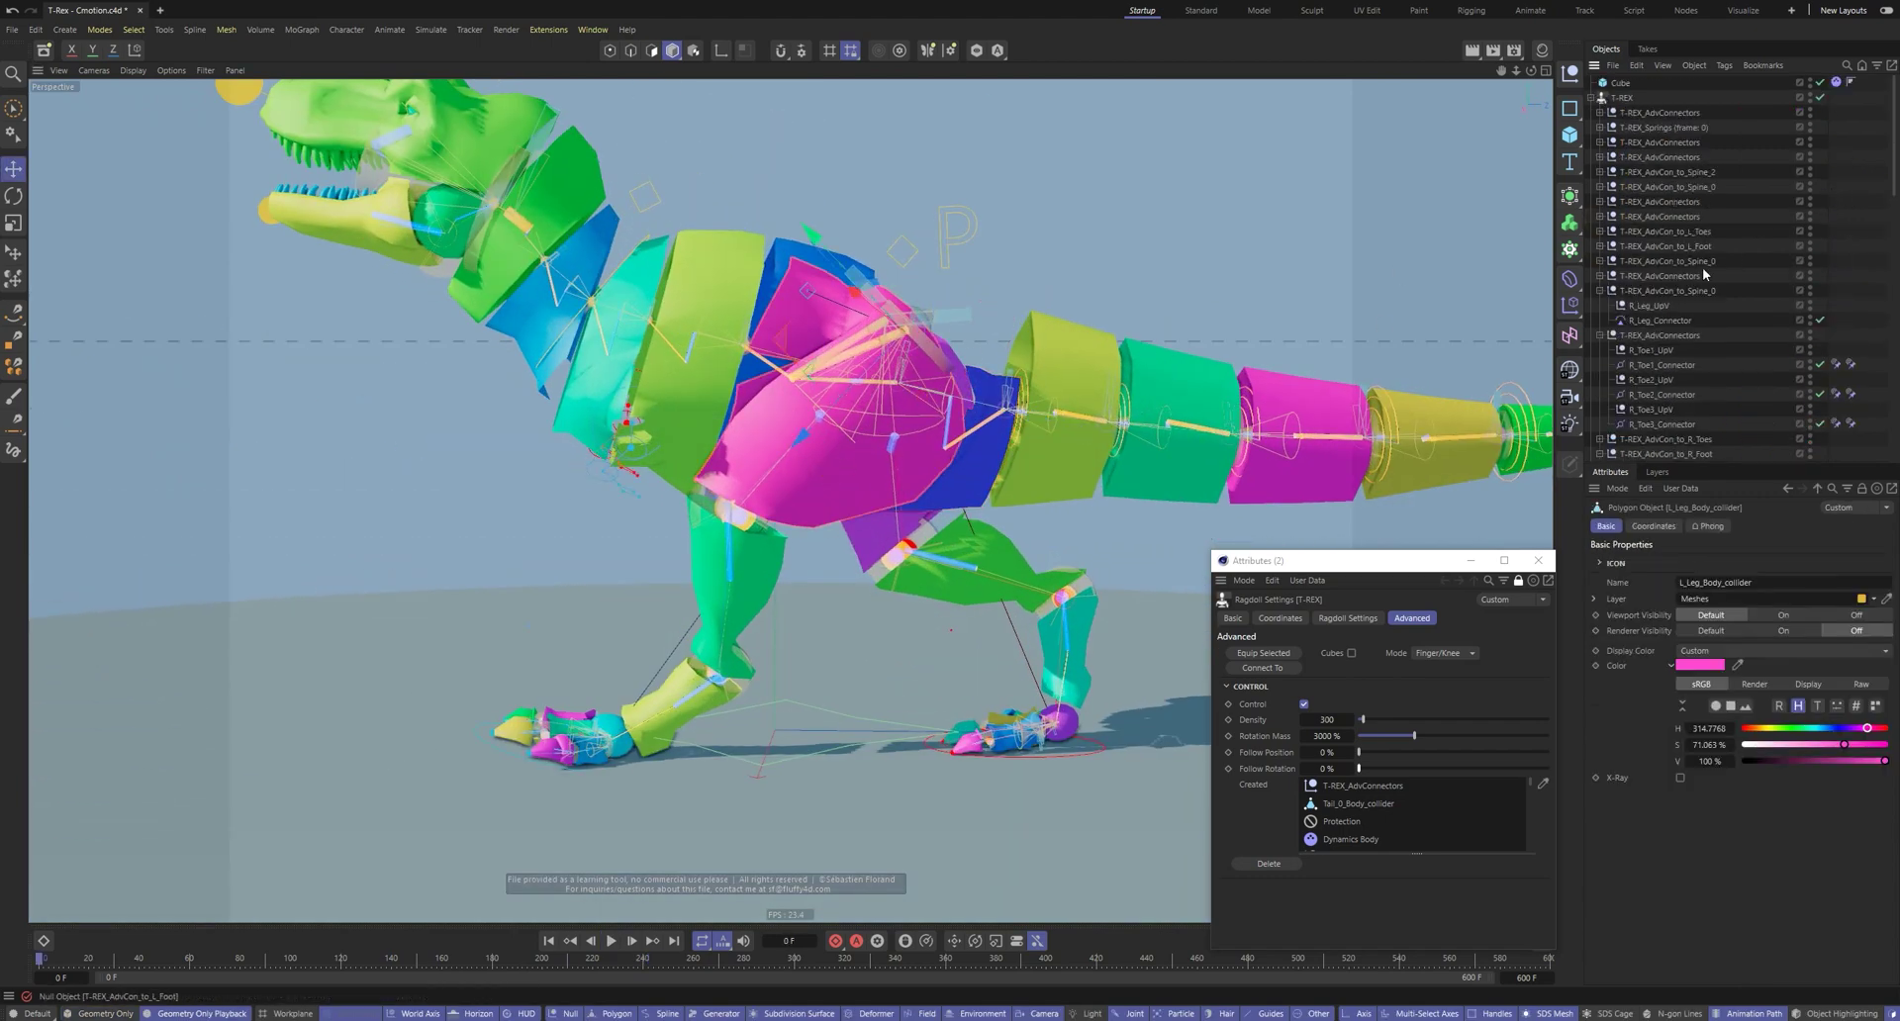
left_click(1600, 262)
key("alt+s")
key("Return")
key("k")
key("j")
left_click(1015, 311)
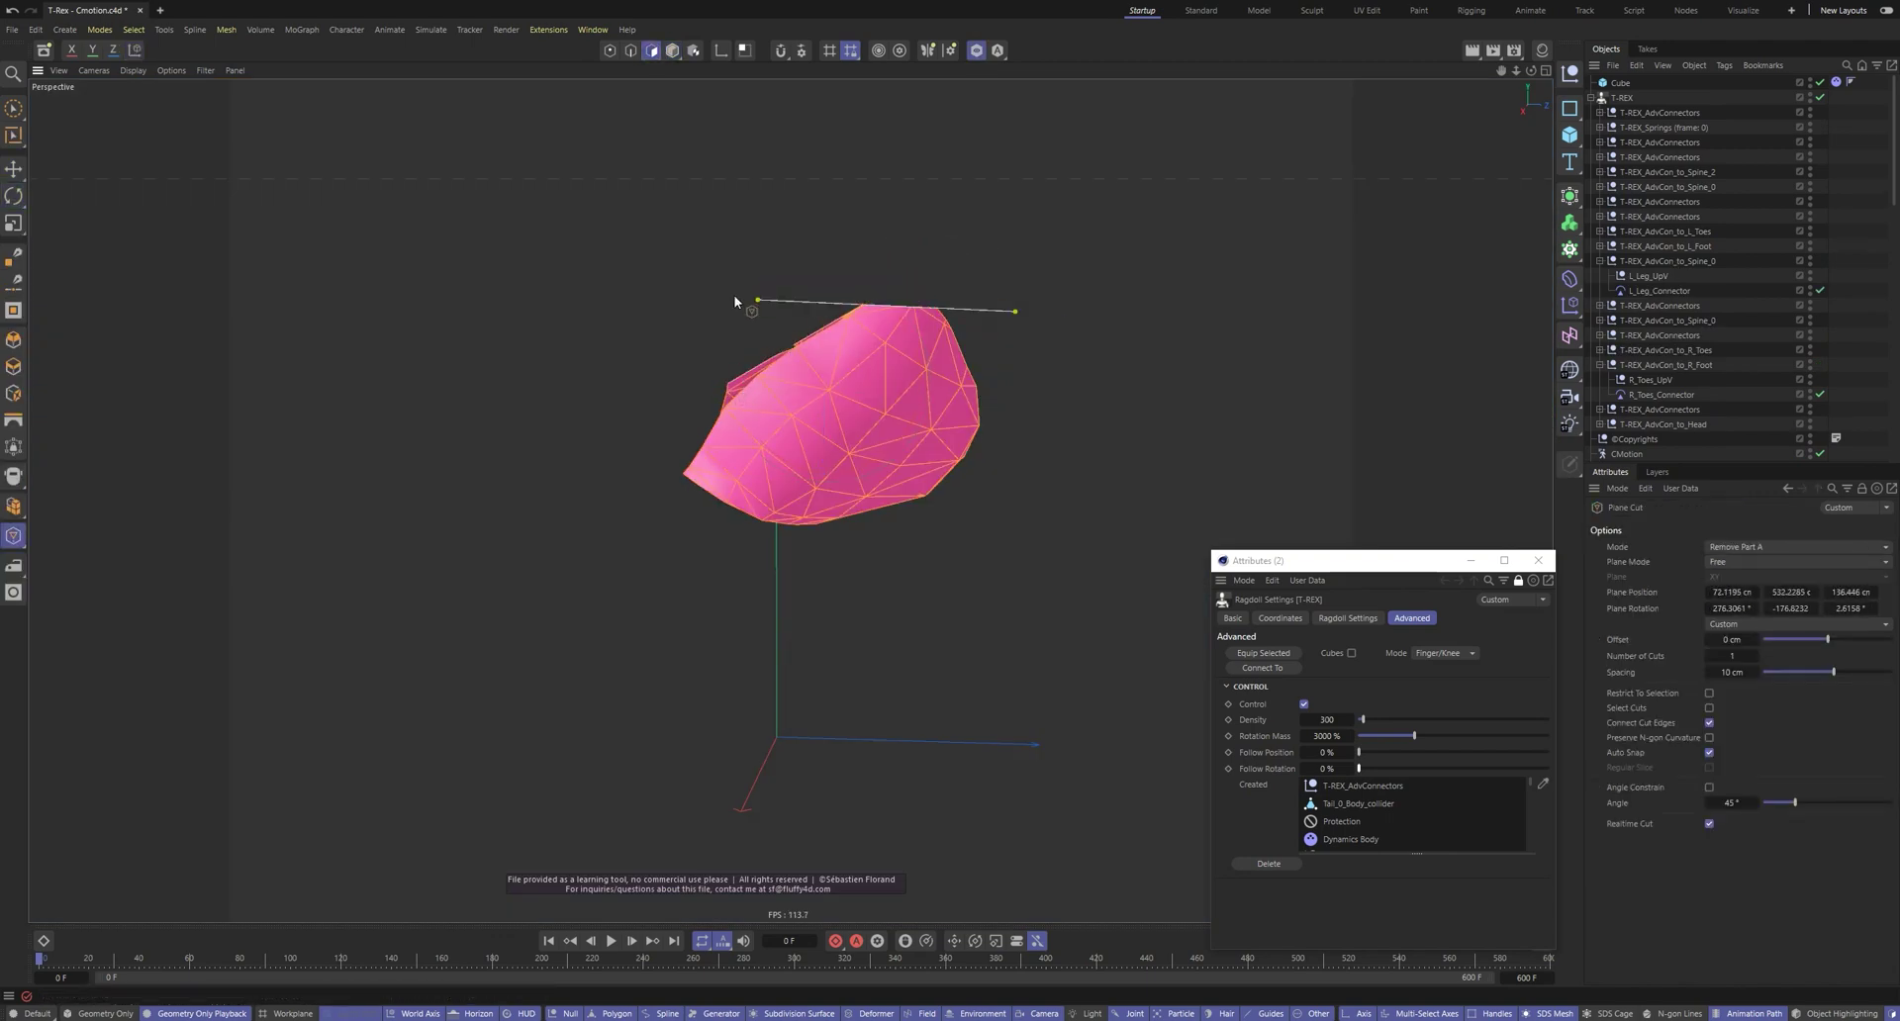
left_click(736, 303)
left_click_drag(737, 303, 793, 323, "alt")
left_click_drag(765, 389, 1338, 450, "alt")
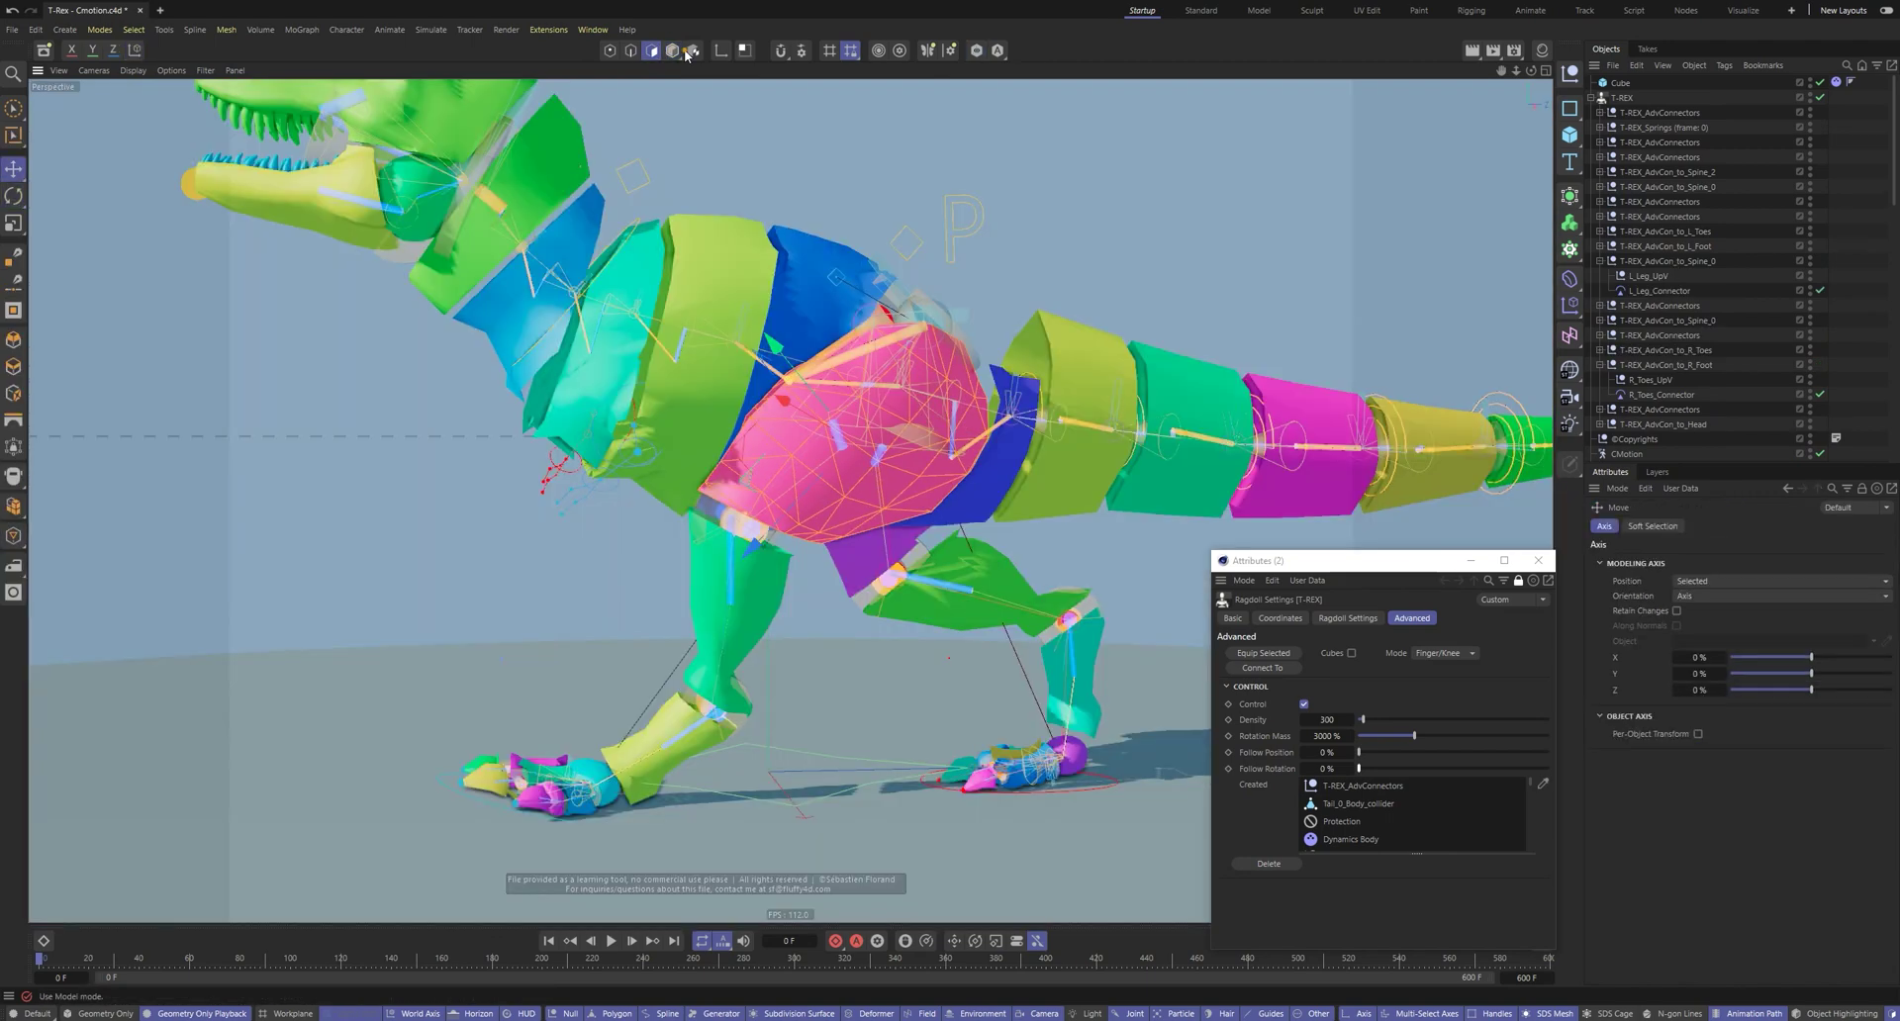
left_click(673, 53)
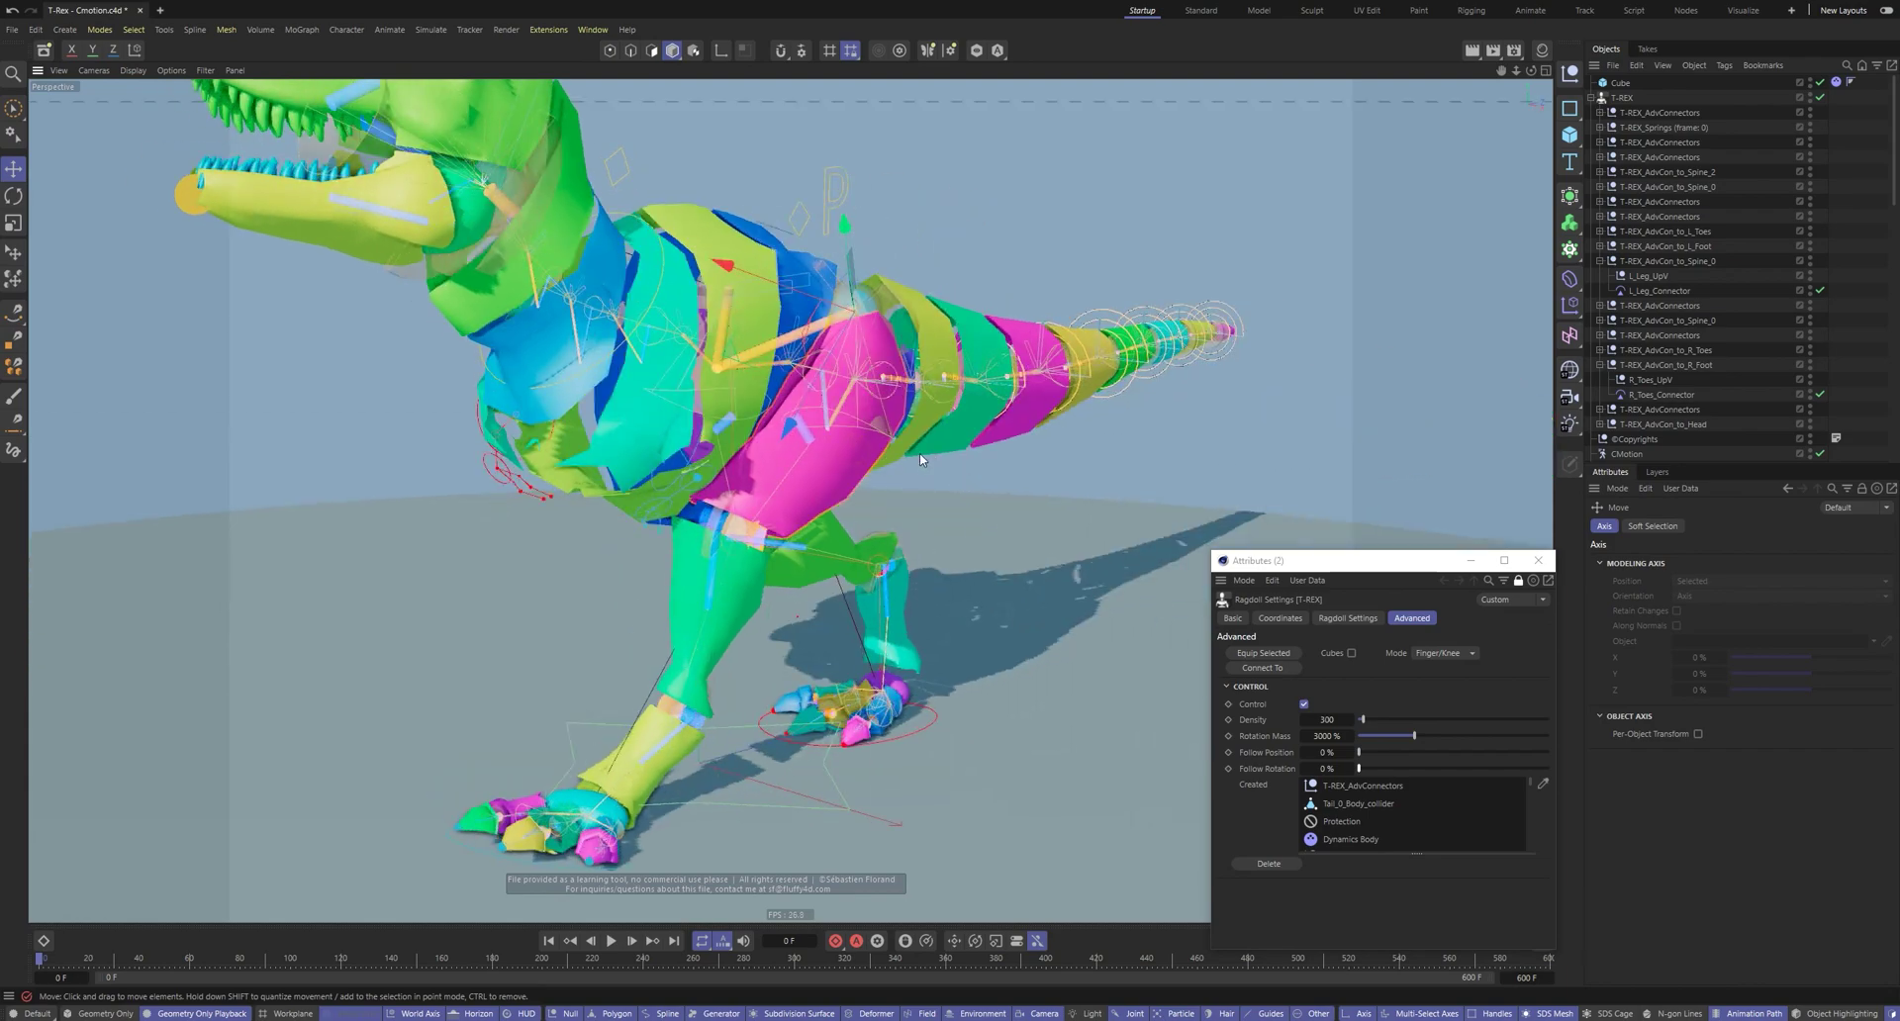
key("F8")
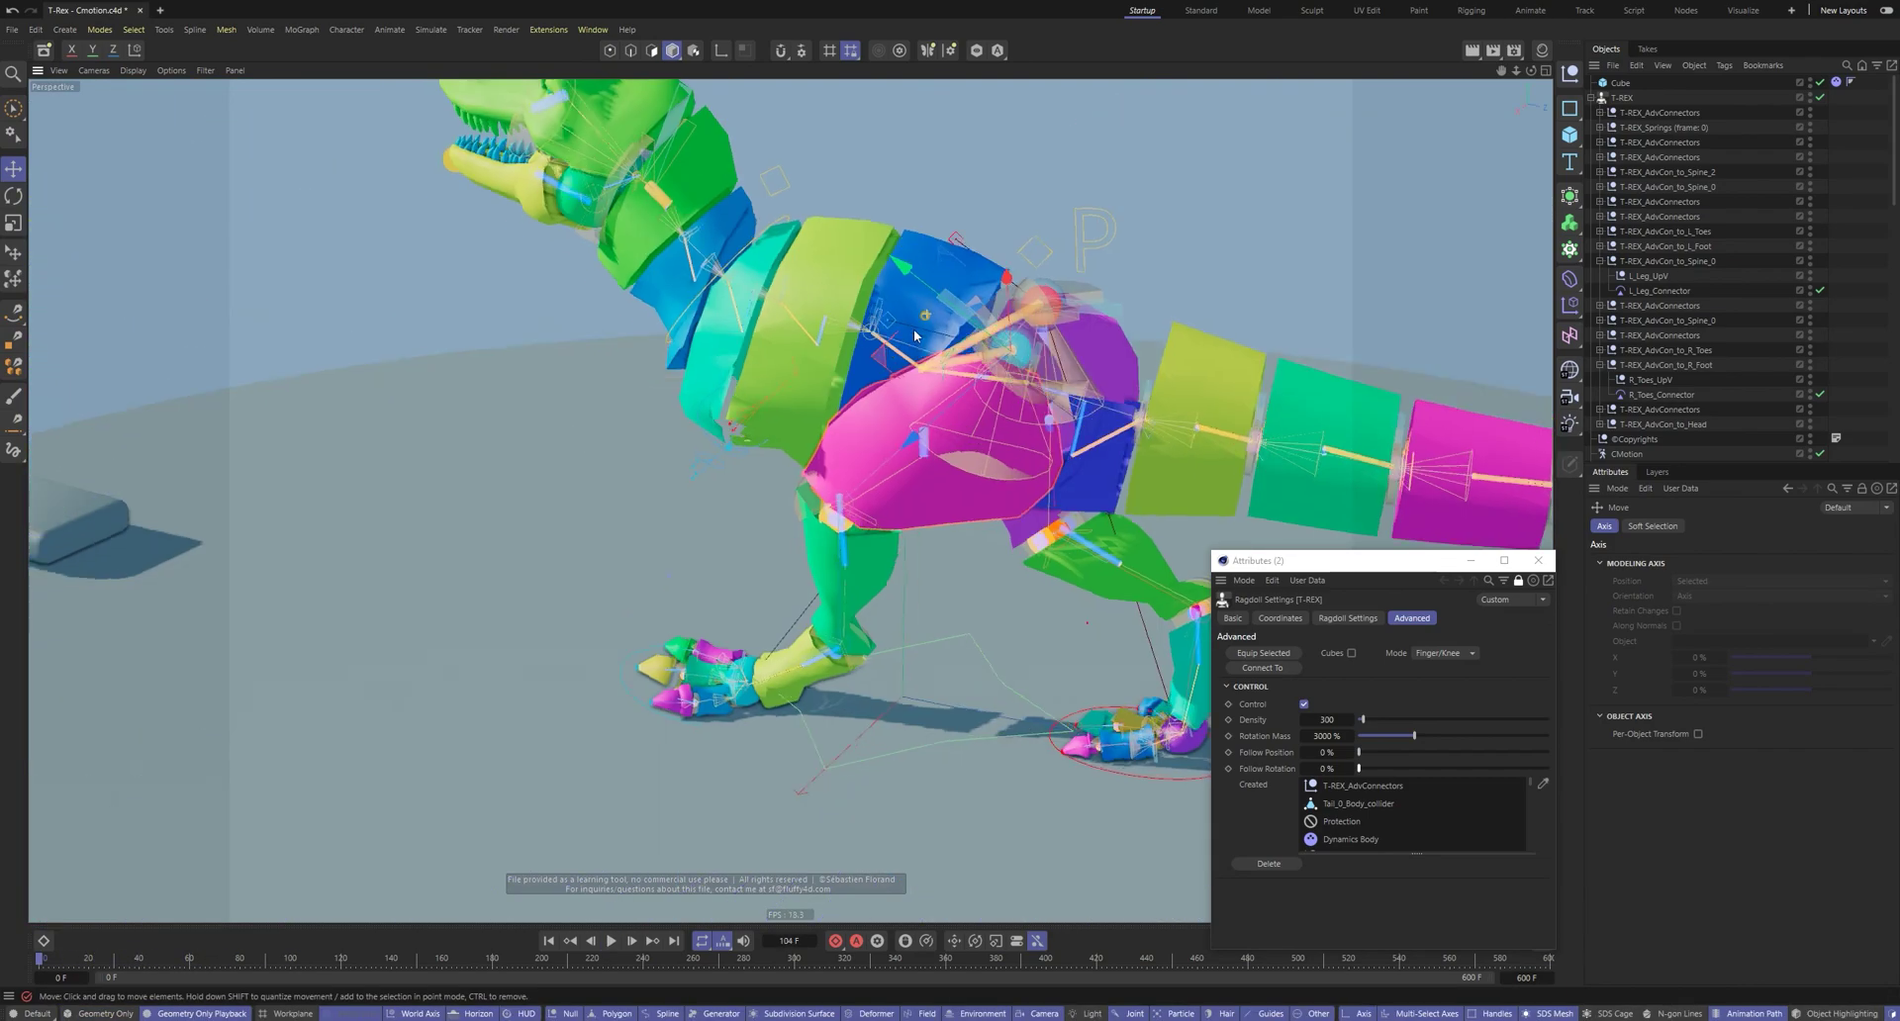
Set the stiffness of all selected bend springs on the left leg, foot and toes to 15 while the simulation plays
left_click_drag(912, 328, 929, 406, "alt")
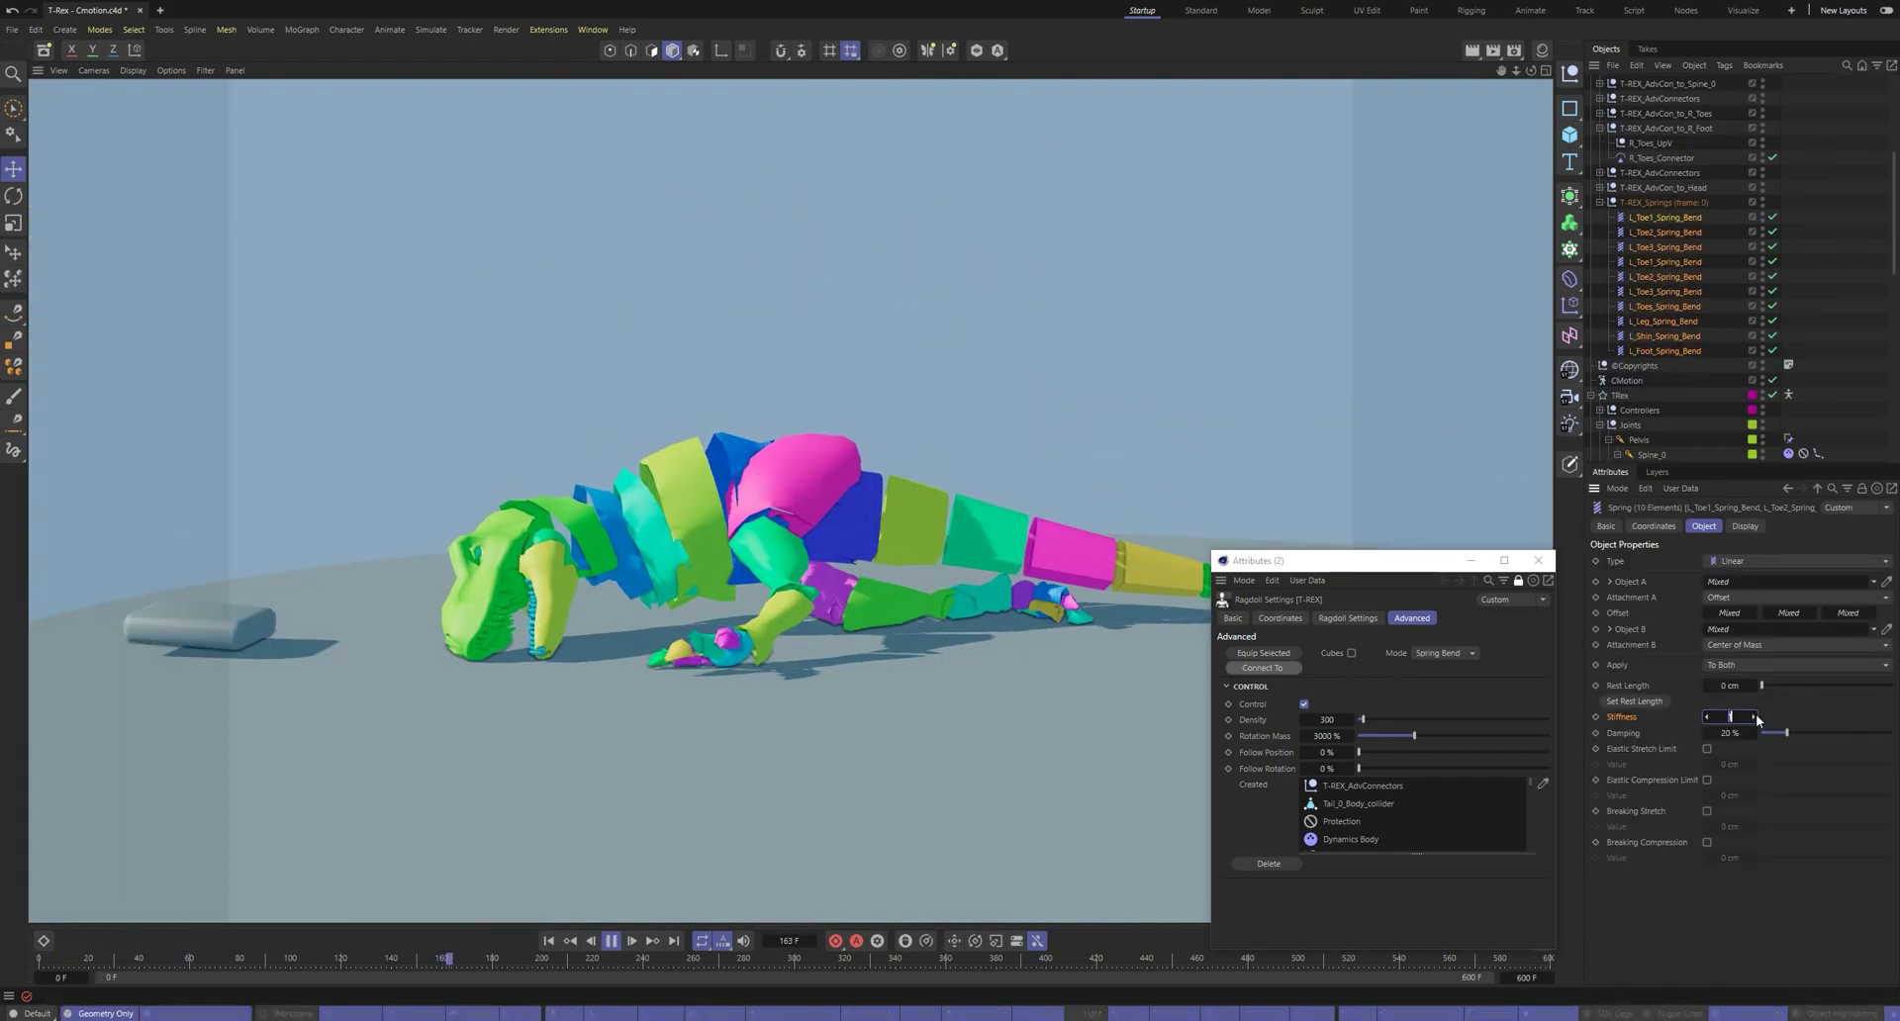
double_click(1756, 715)
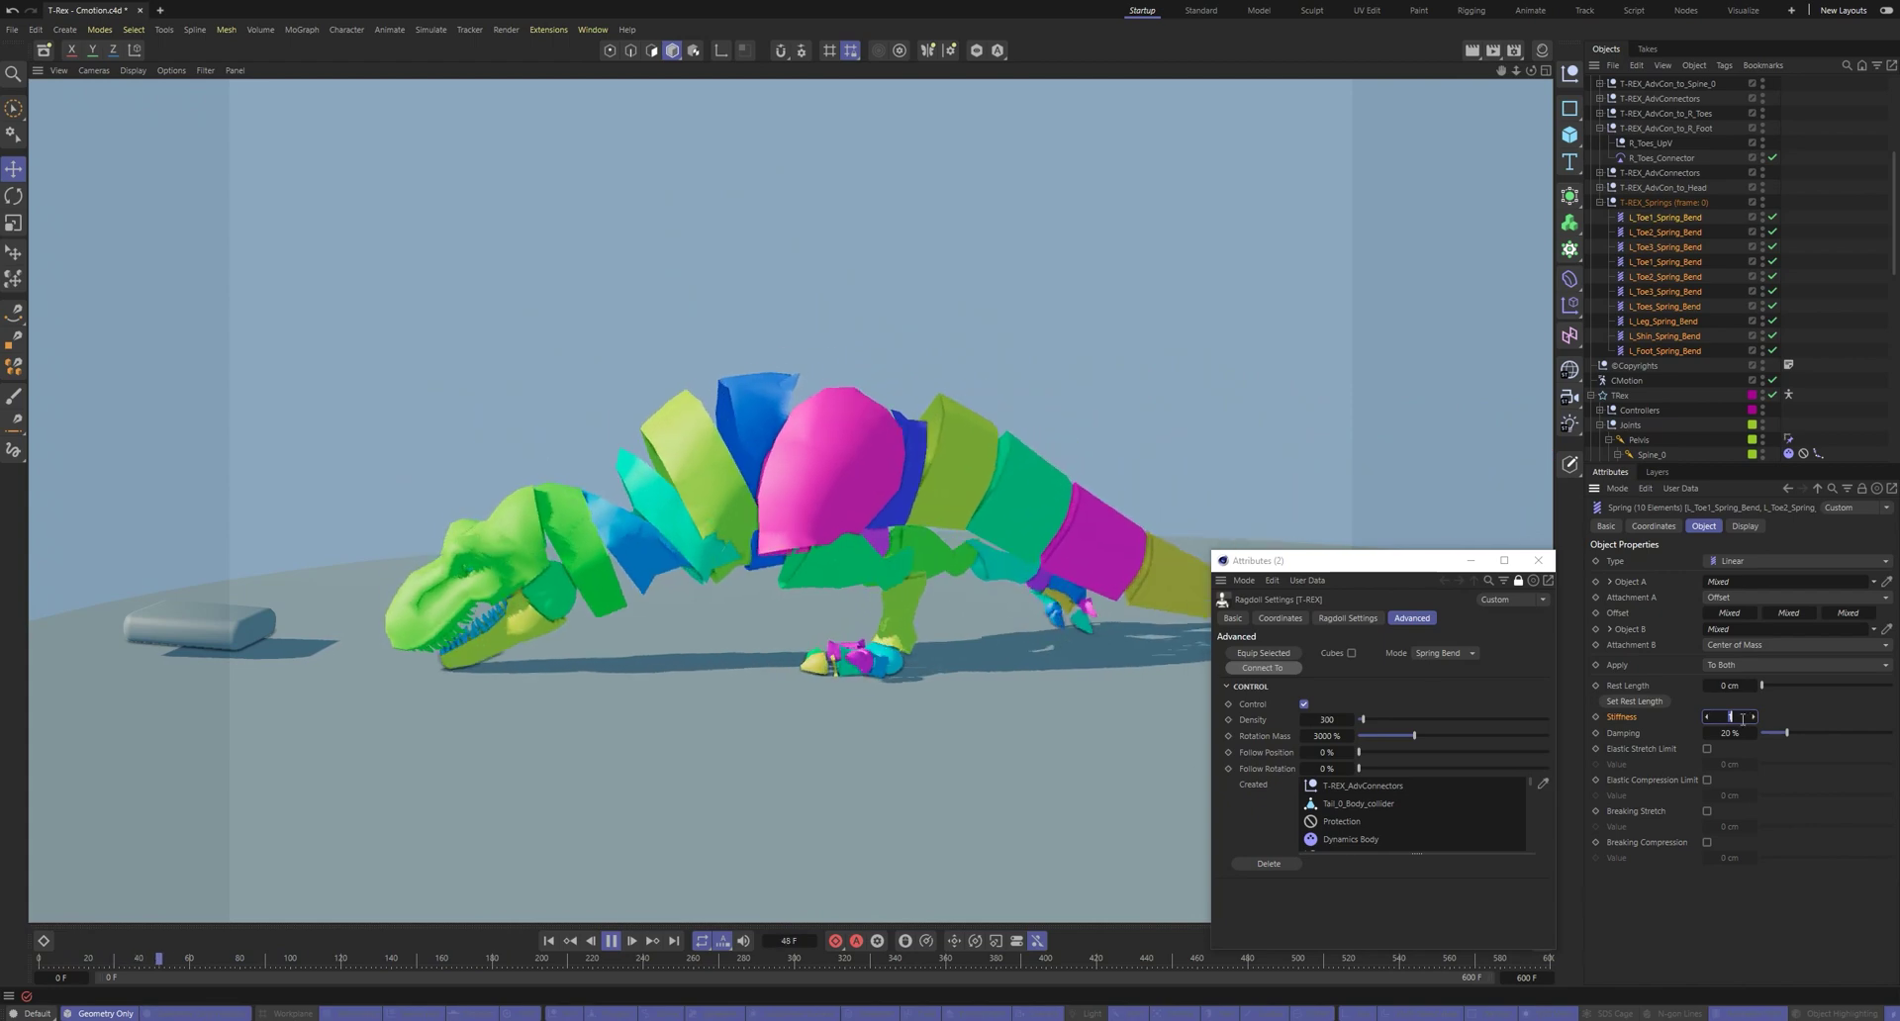
type("15")
key("Return")
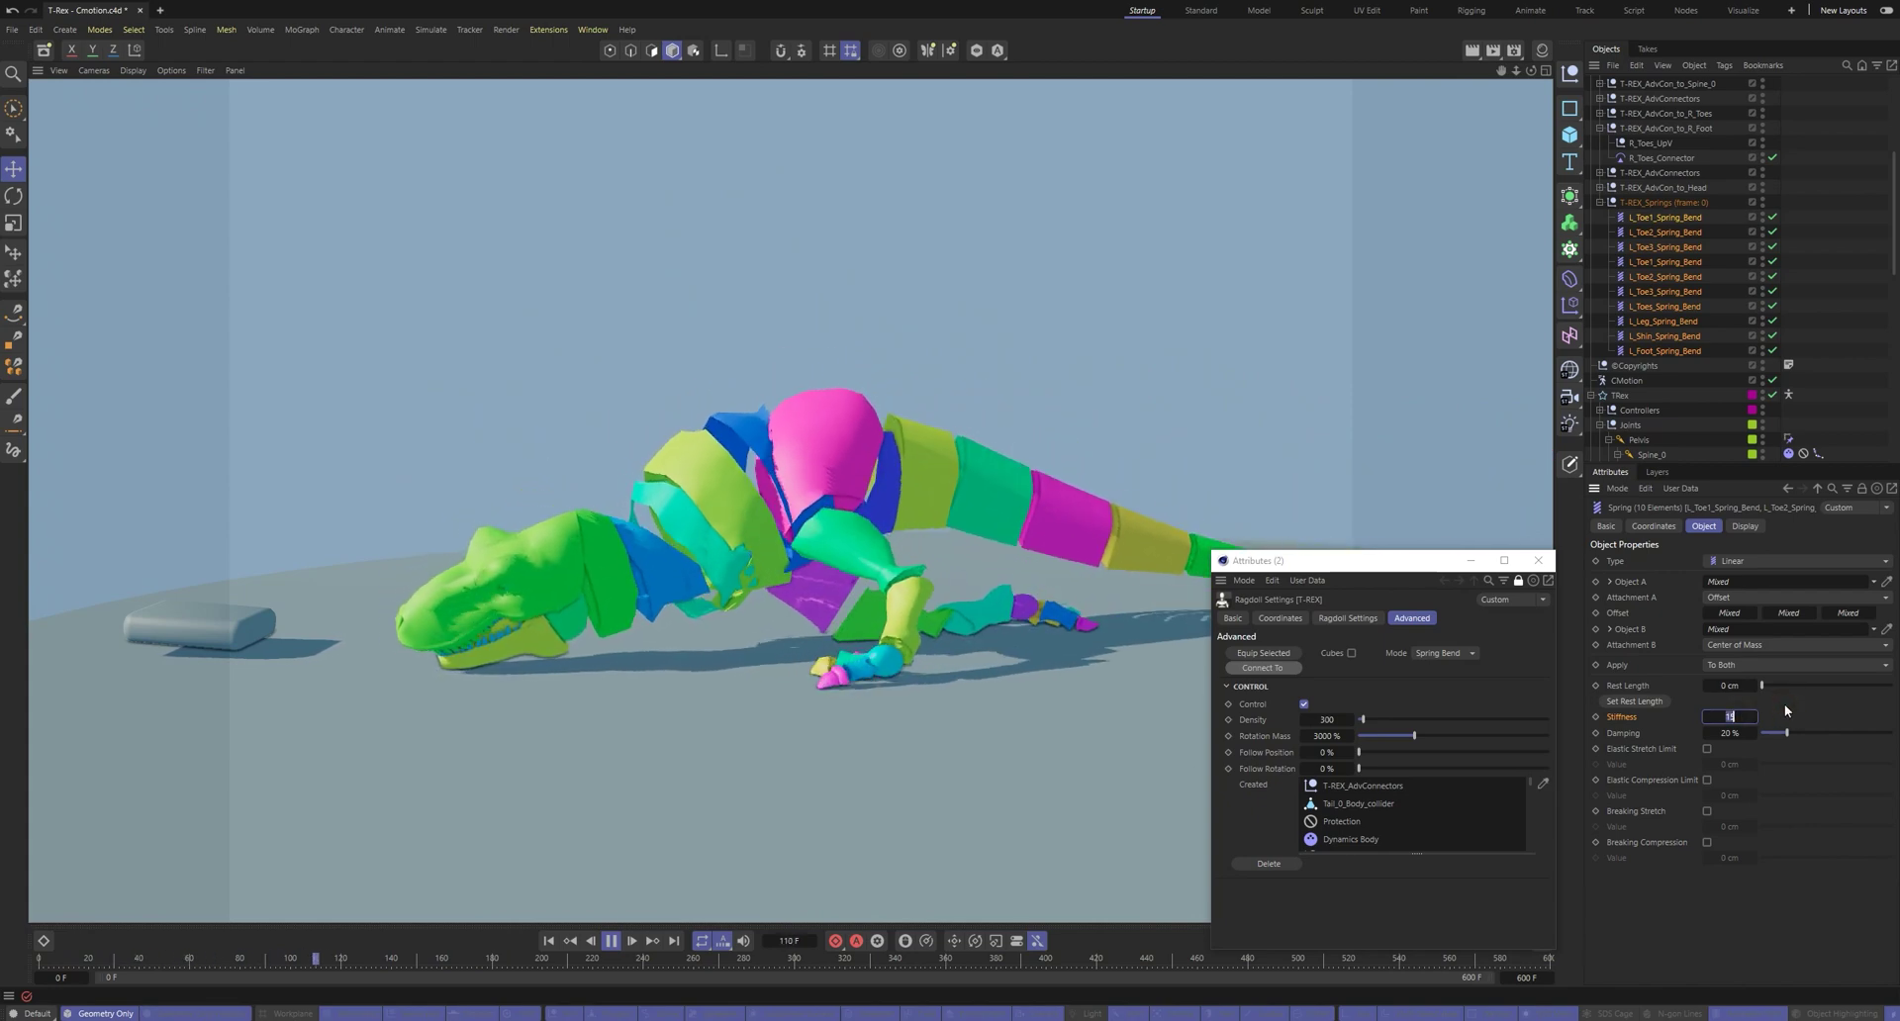
key("Return")
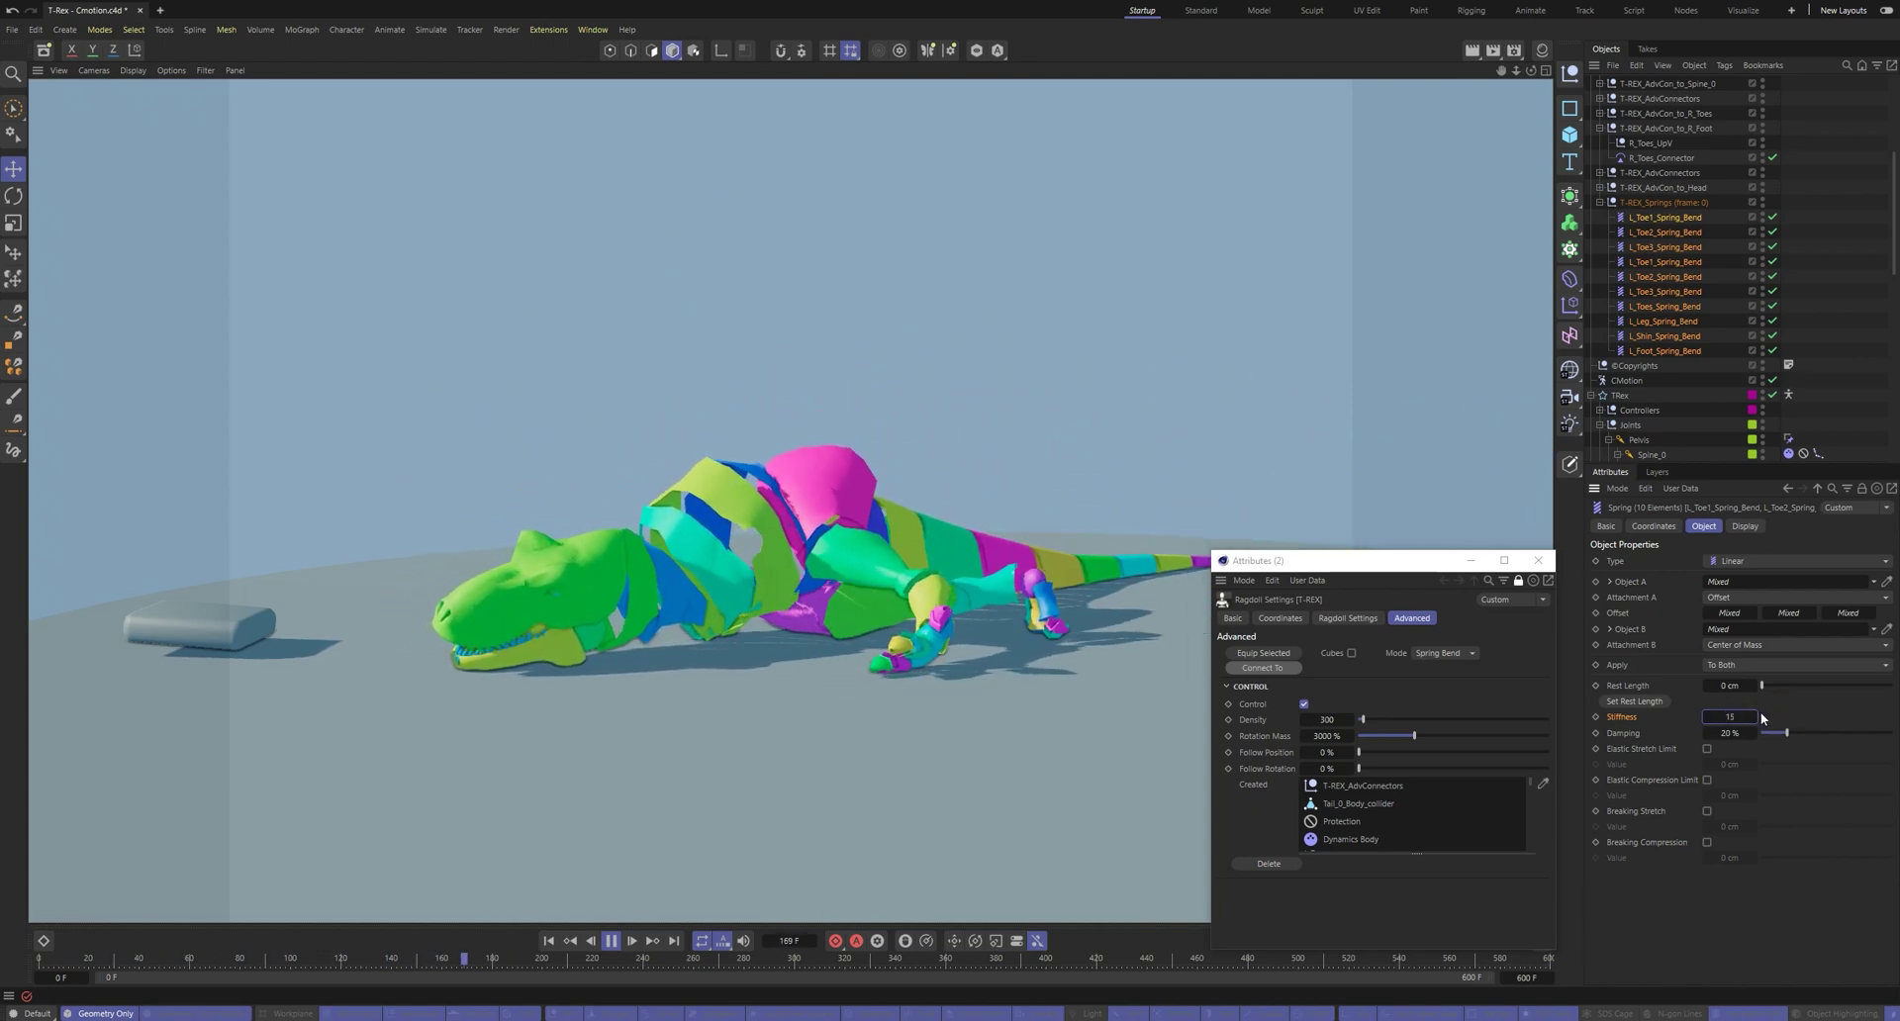
Open the recent OnKnees-Dying project and cut its Hips skeleton together with MocapGuy_HiRes_Meshes
left_click(13, 30)
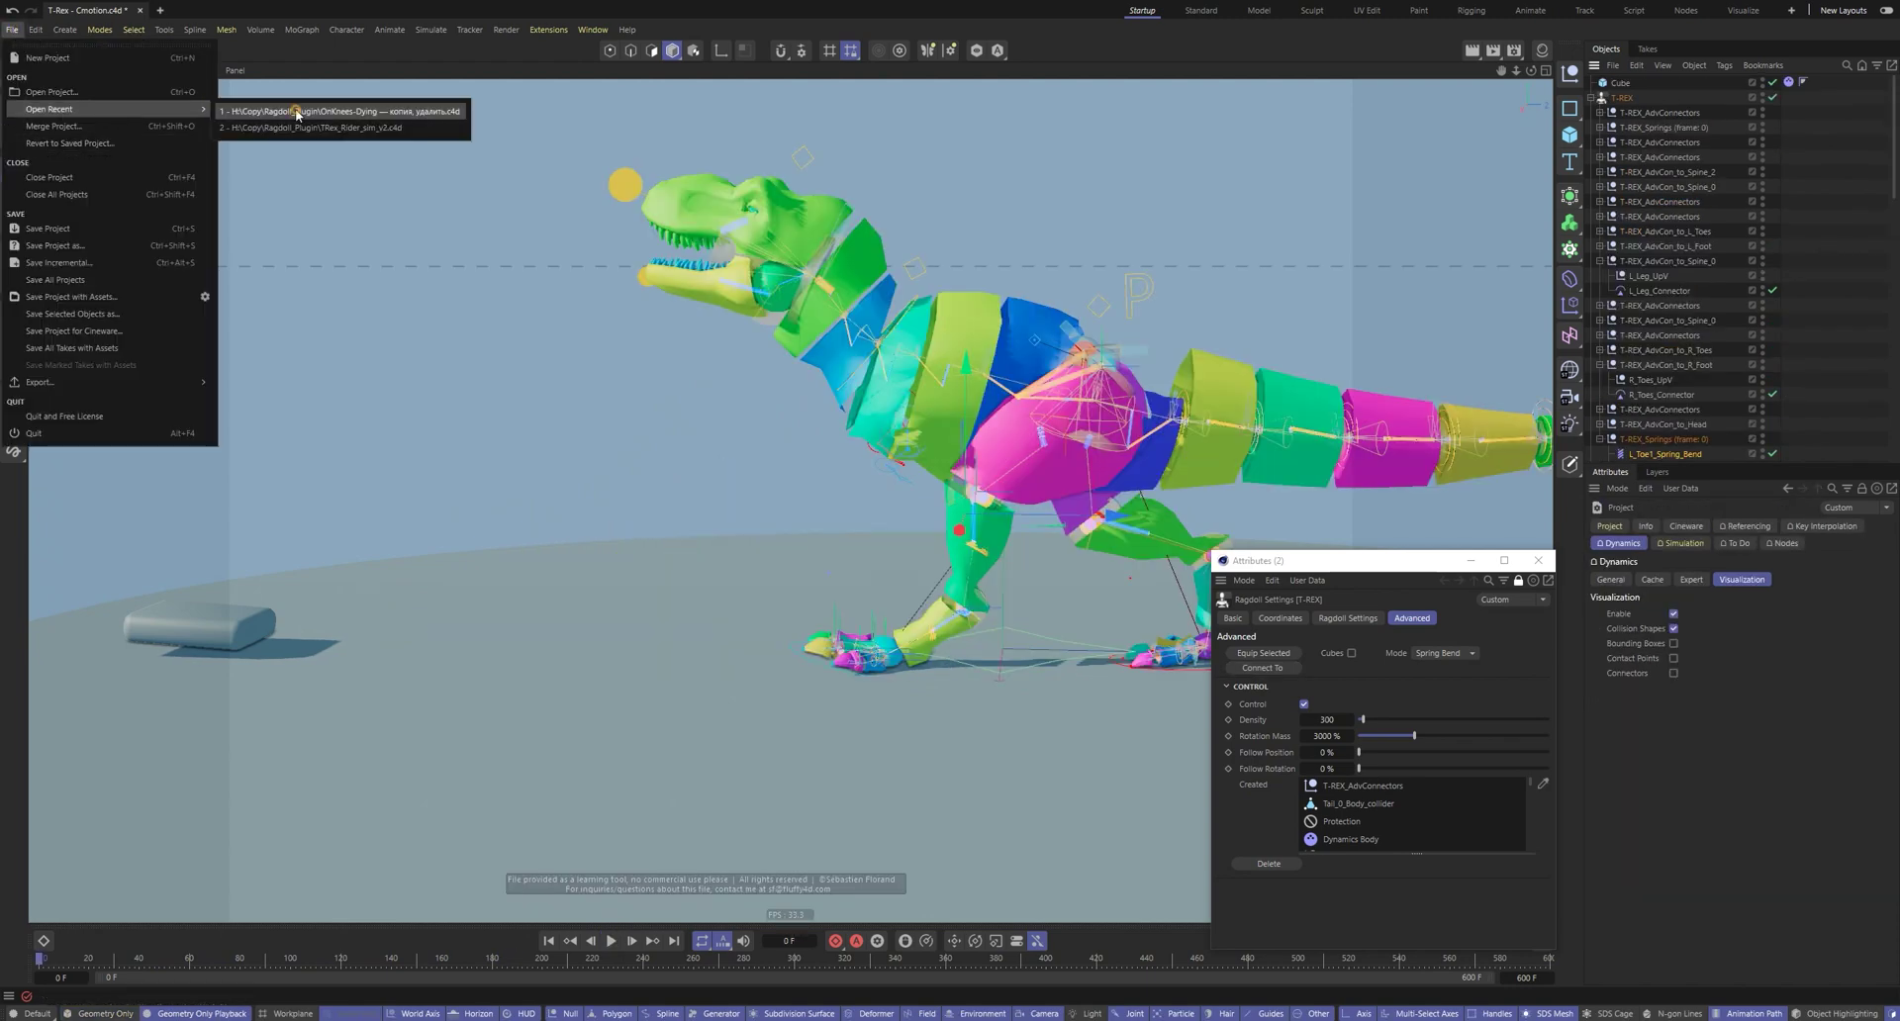
left_click(297, 112)
left_click(1593, 111)
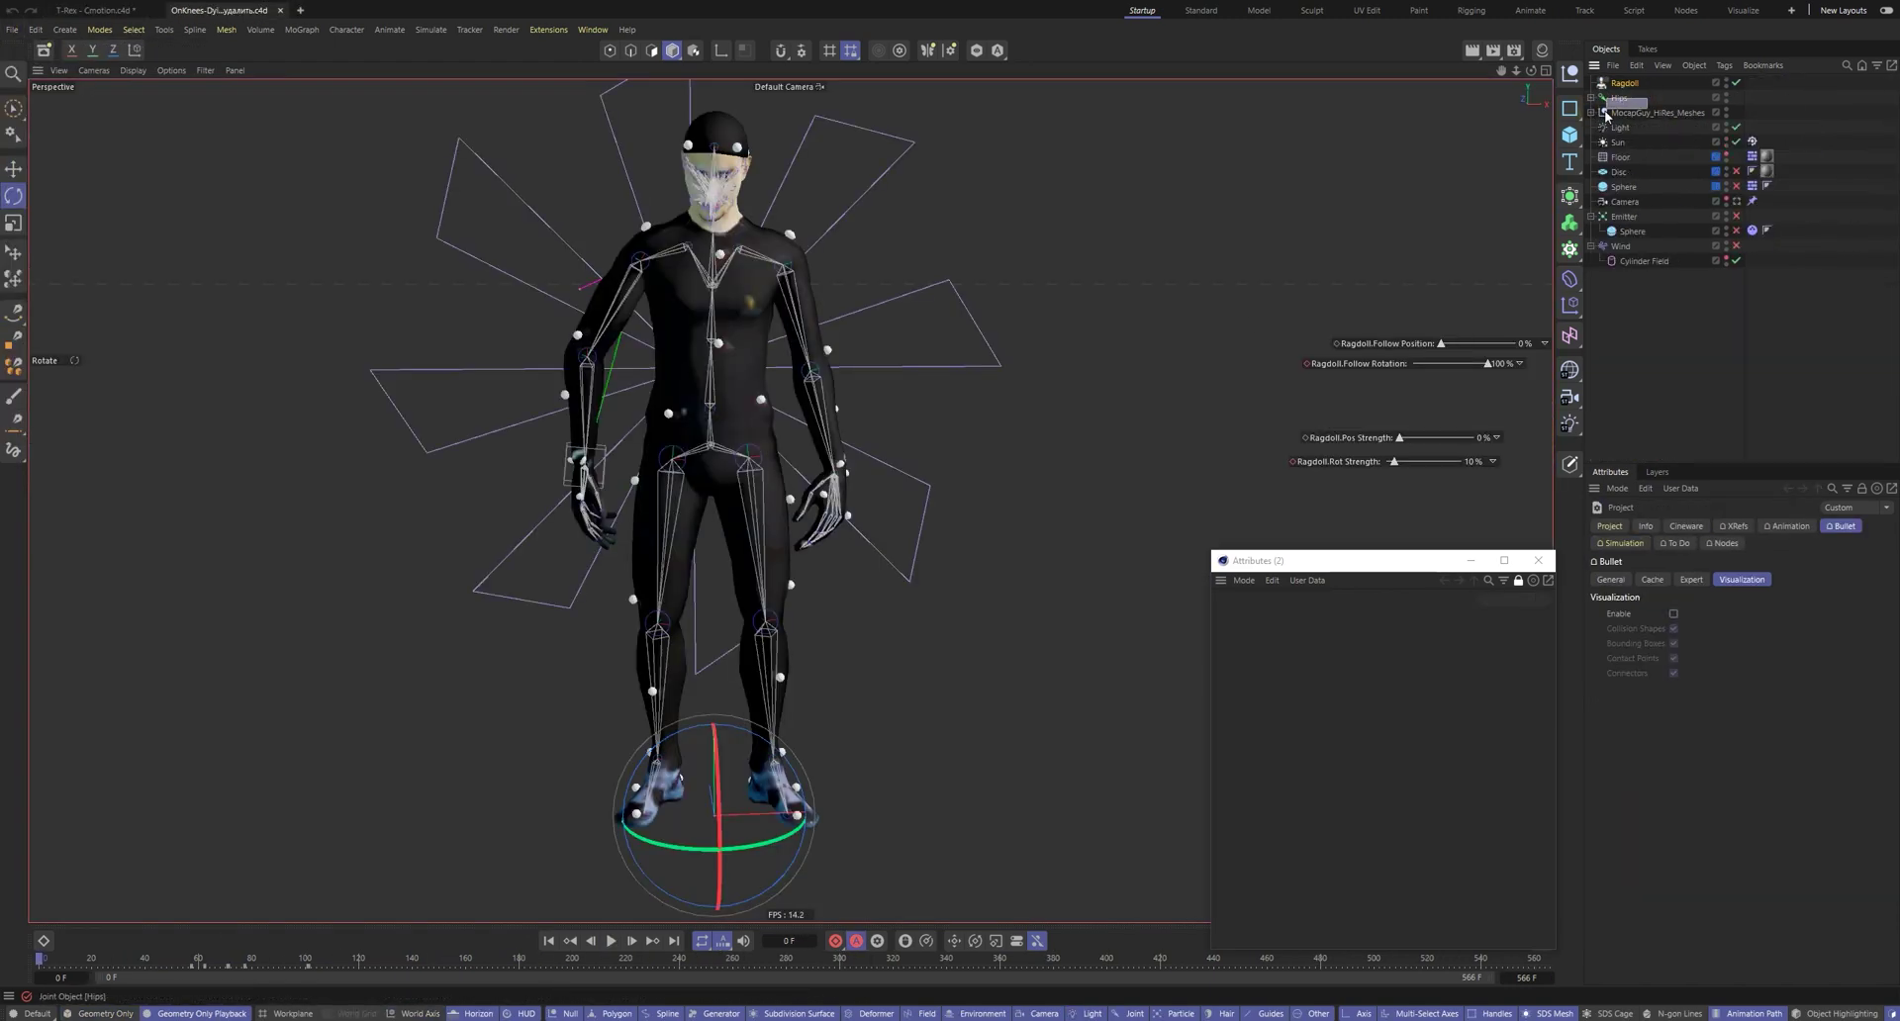
left_click_drag(1605, 116, 1605, 117)
key("Delete")
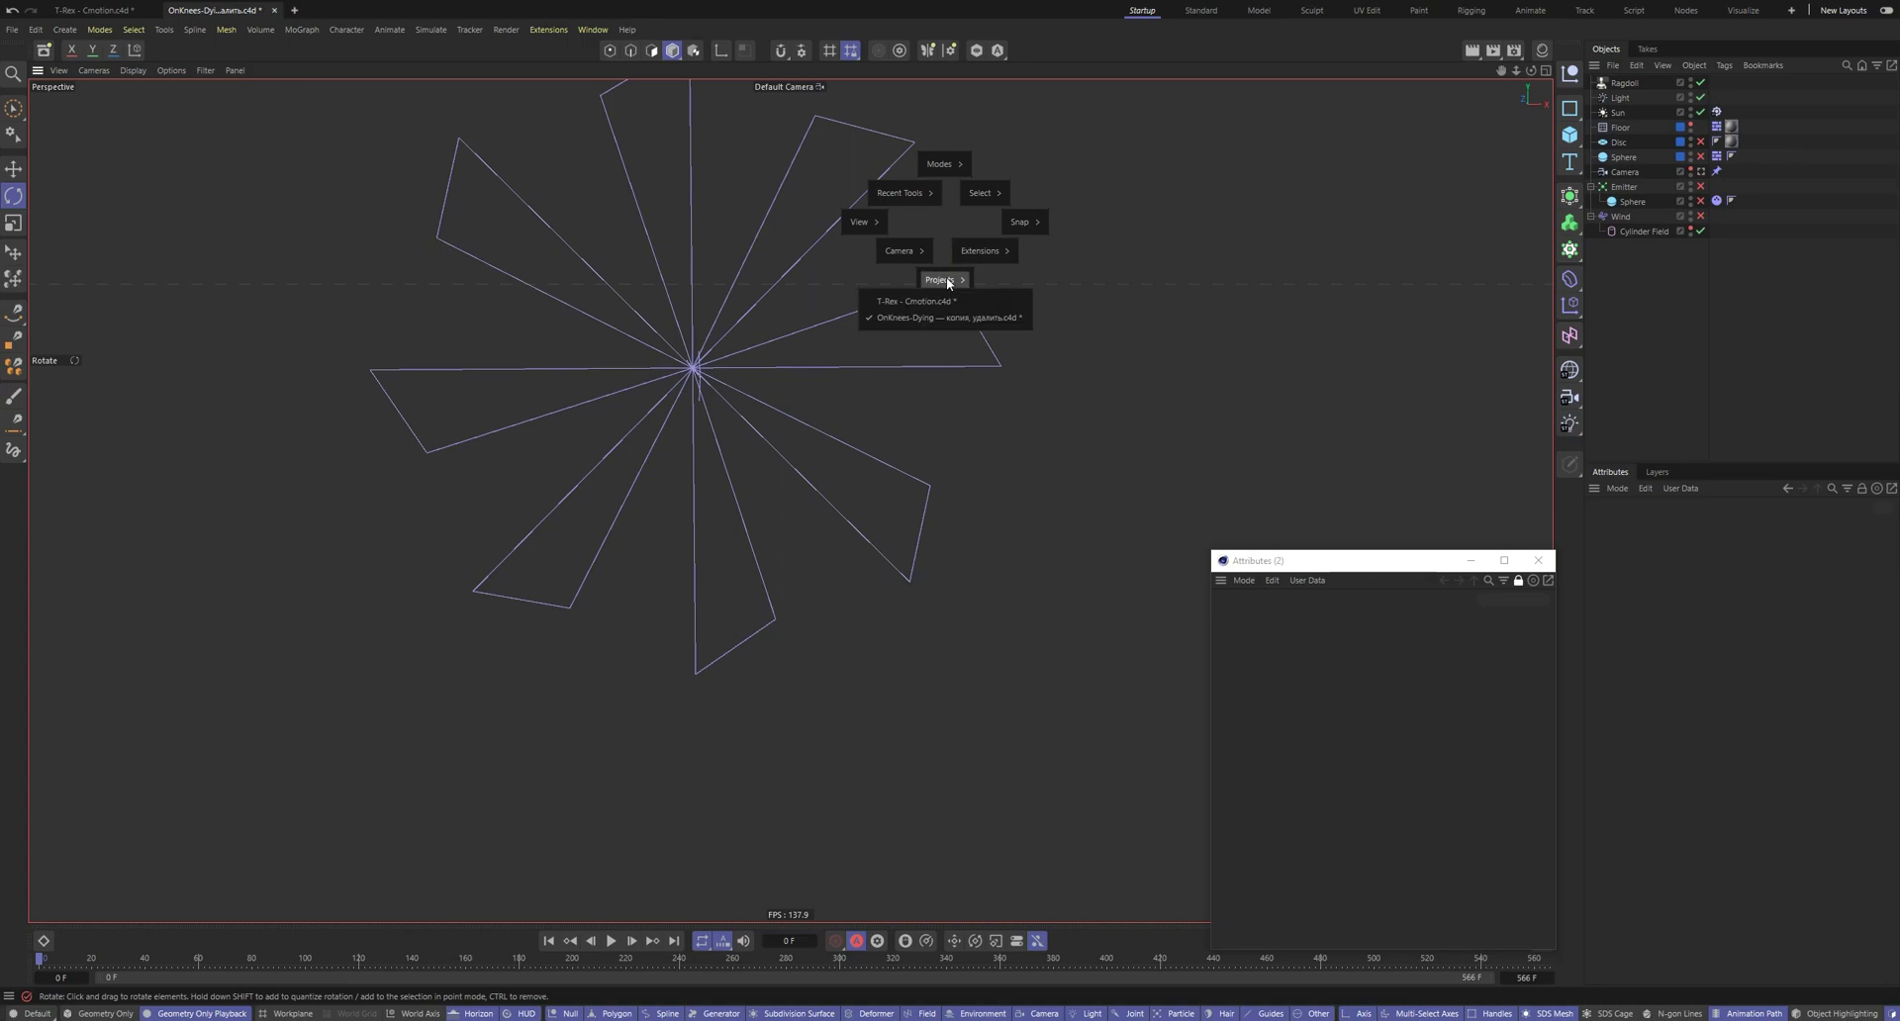
Switch back to the T-Rex - Cmotion project, paste the mocap character there and frame it
left_click(916, 301)
key("ctrl+v")
key("o")
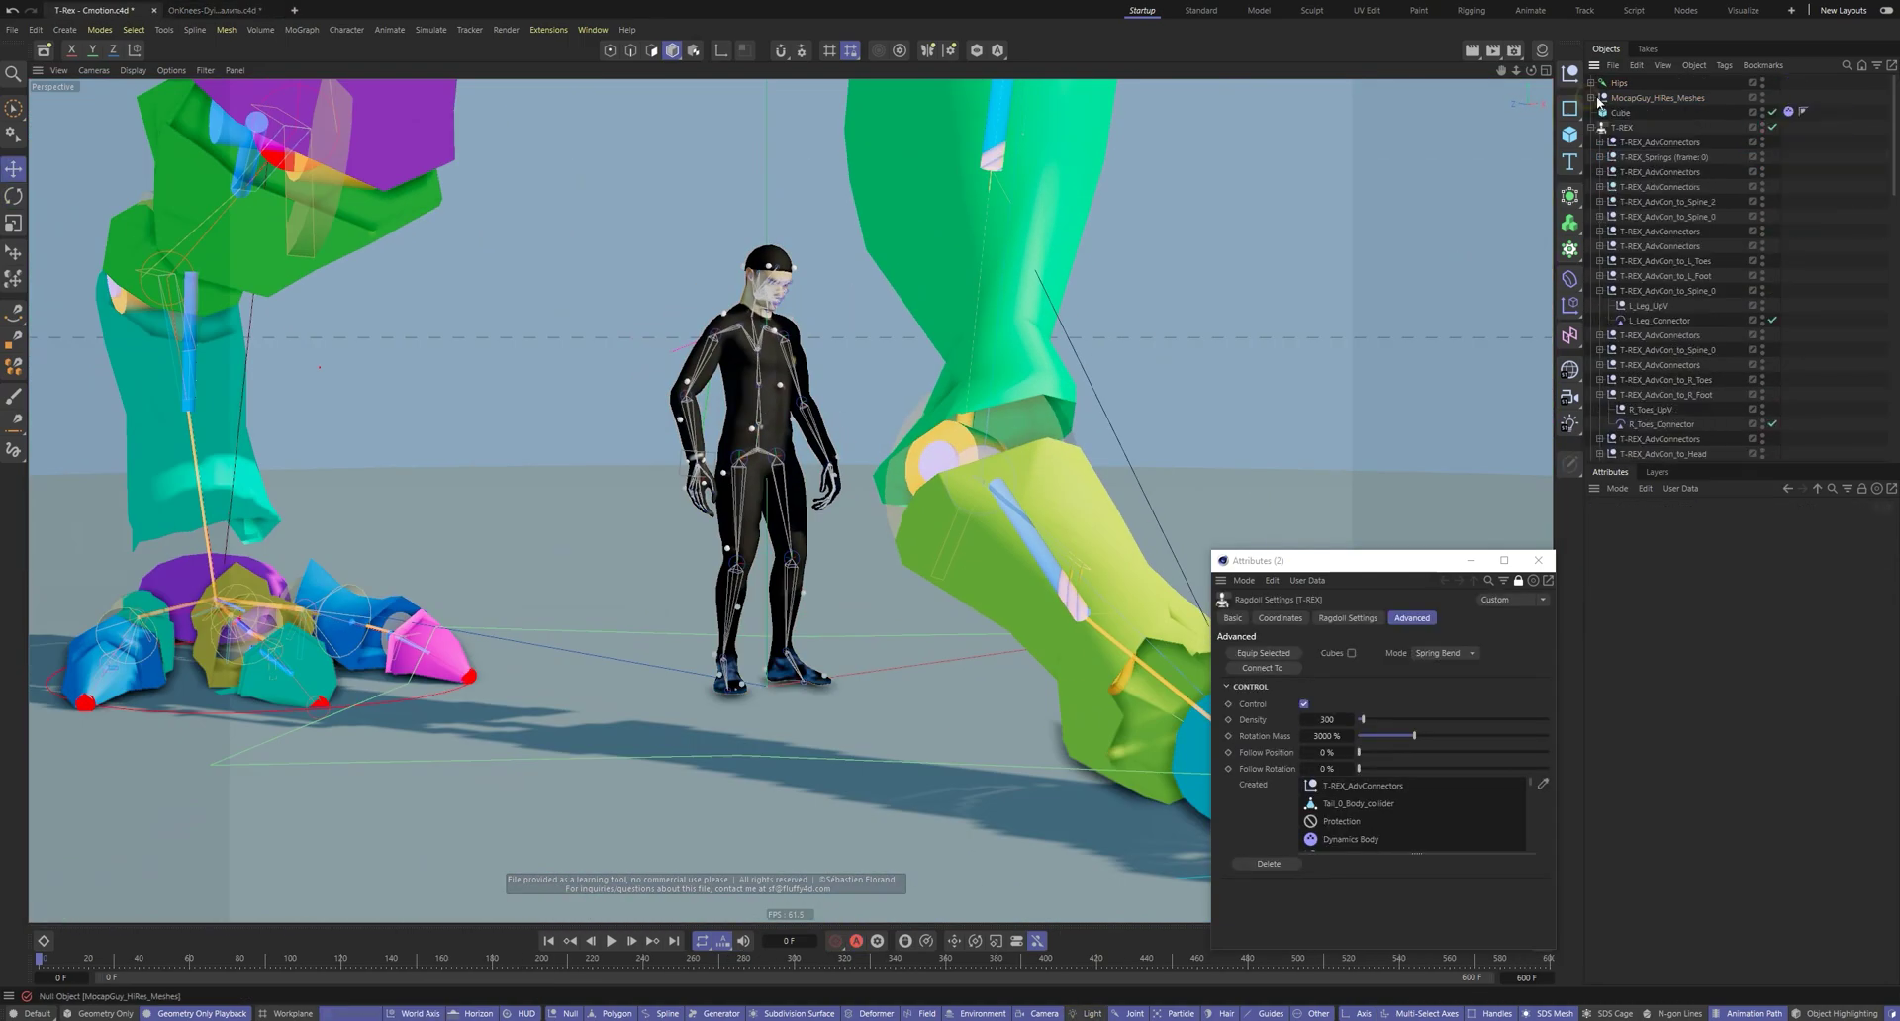
Try moving the mocap character's right hand controller to test the existing arm IK
left_click_drag(895, 415, 827, 377, "alt")
scroll(732, 455, "up", 5)
left_click(732, 455)
left_click_drag(767, 470, 728, 394)
scroll(839, 452, "down", 3)
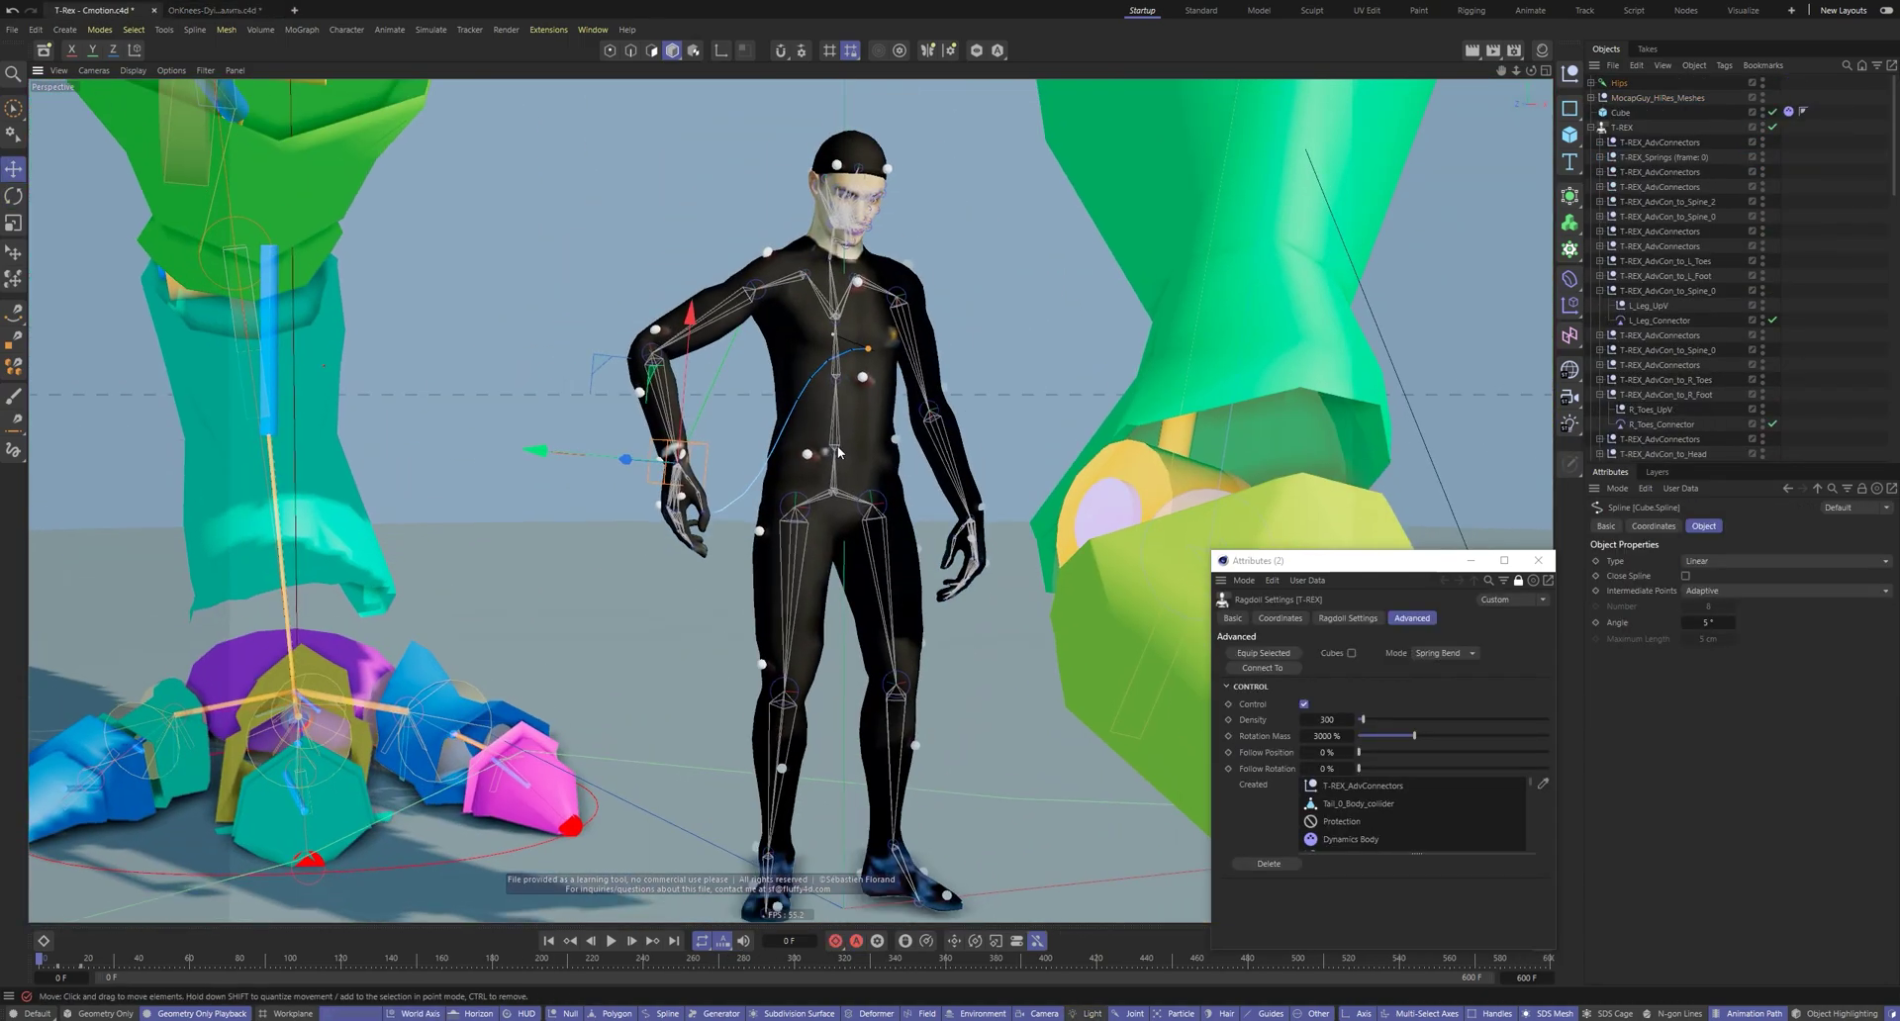
left_click_drag(839, 452, 837, 377, "alt")
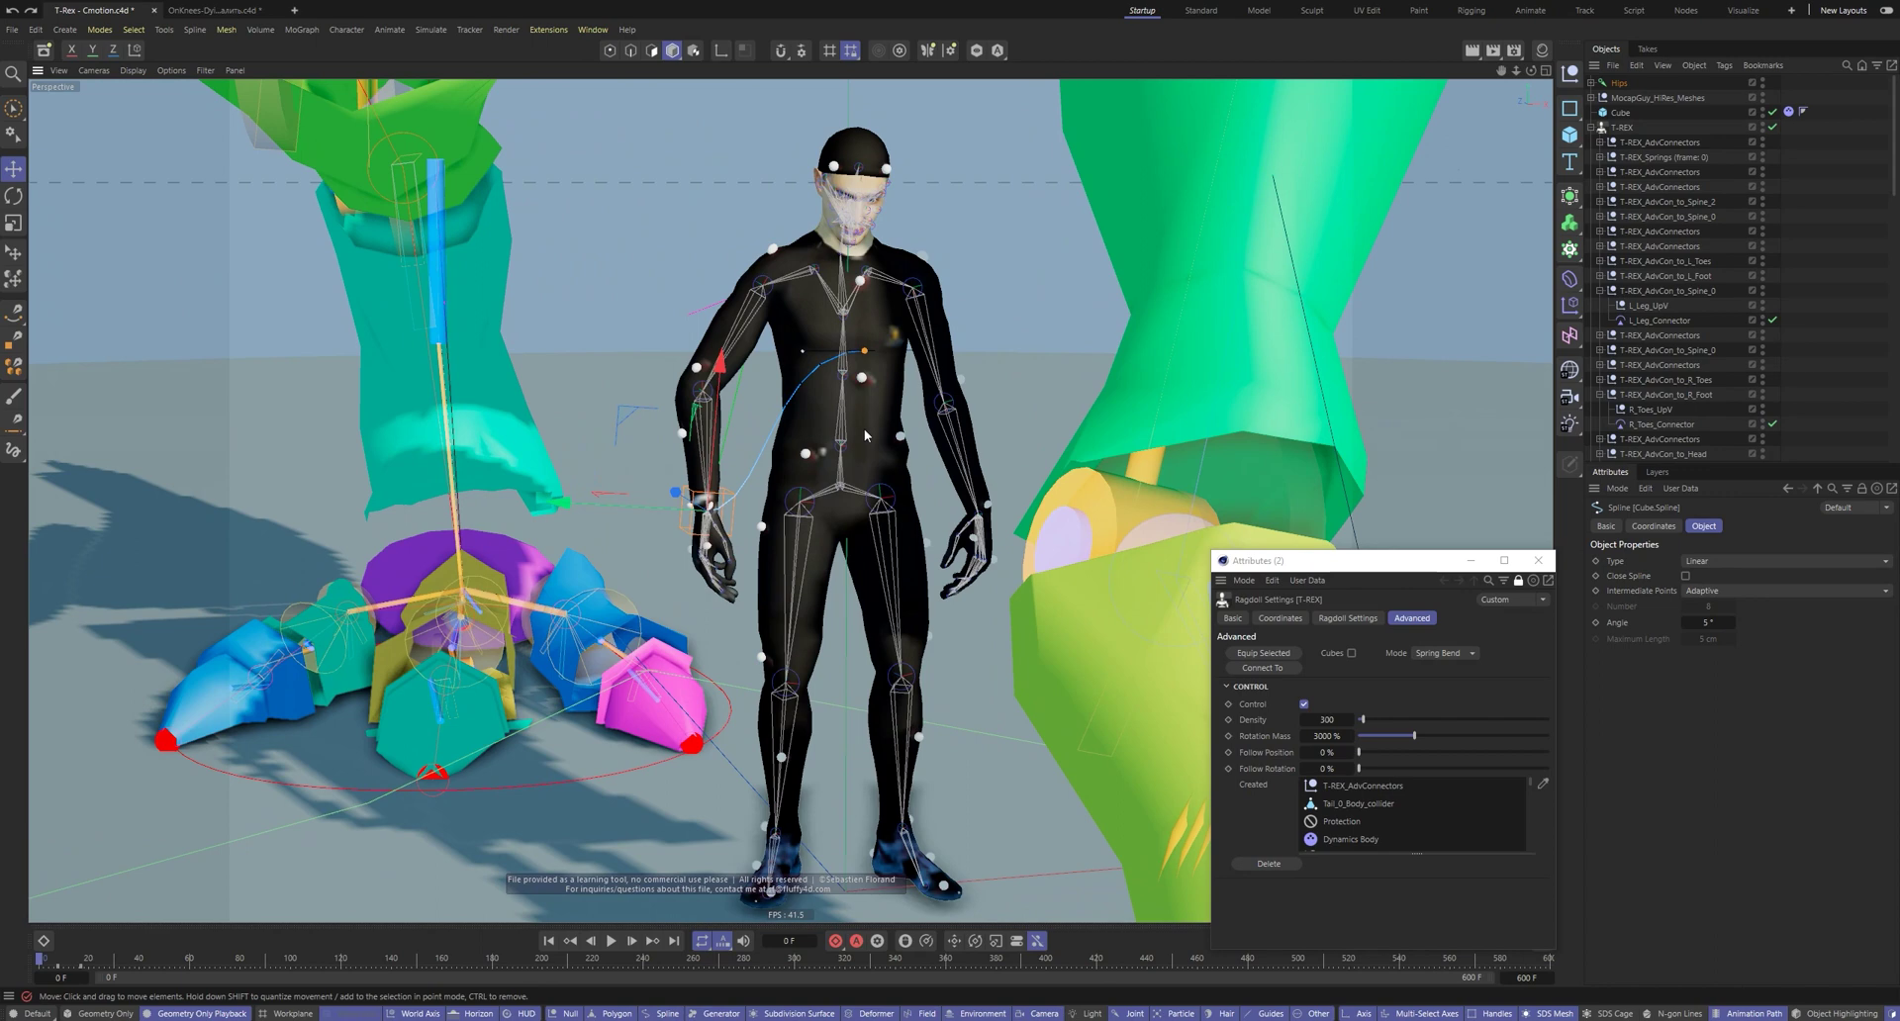
Hide MocapGuy_HiRes_Meshes and create an IK chain from the LeftArm joint to the LeftHand joint
left_click(984, 533)
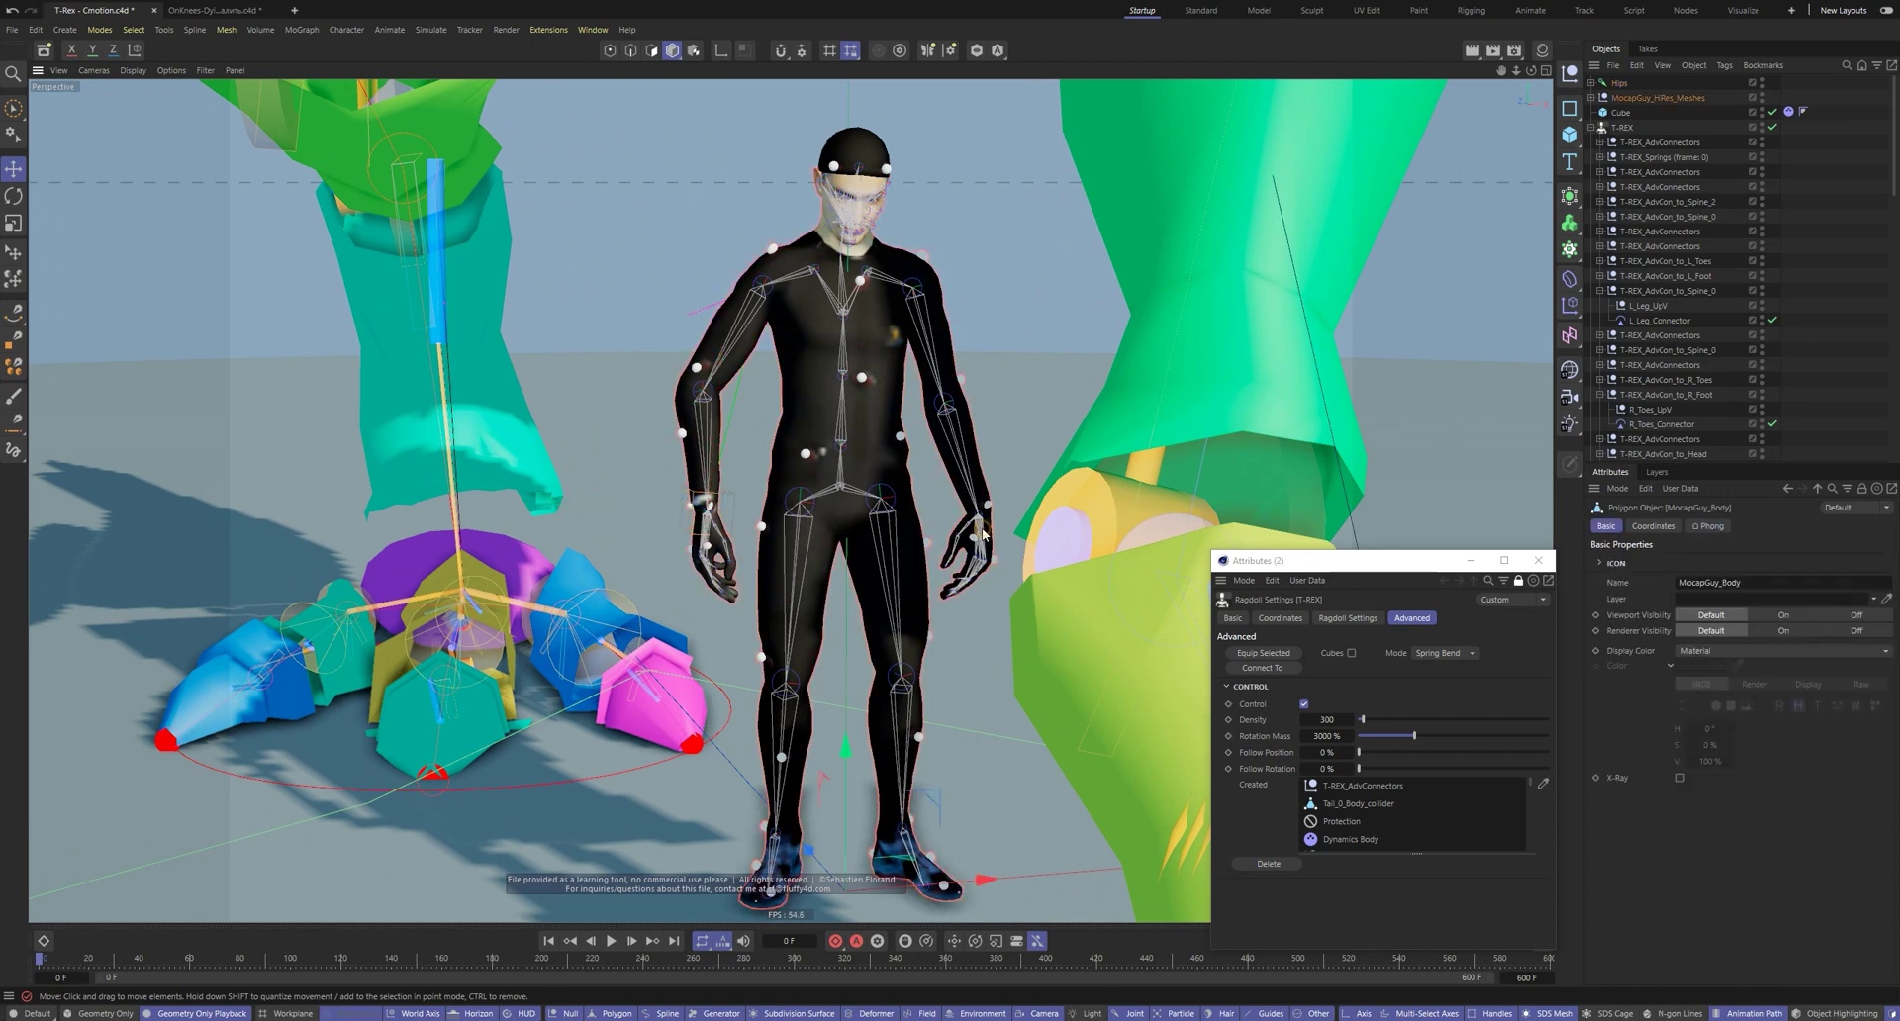
left_click(1762, 95)
left_click(980, 542)
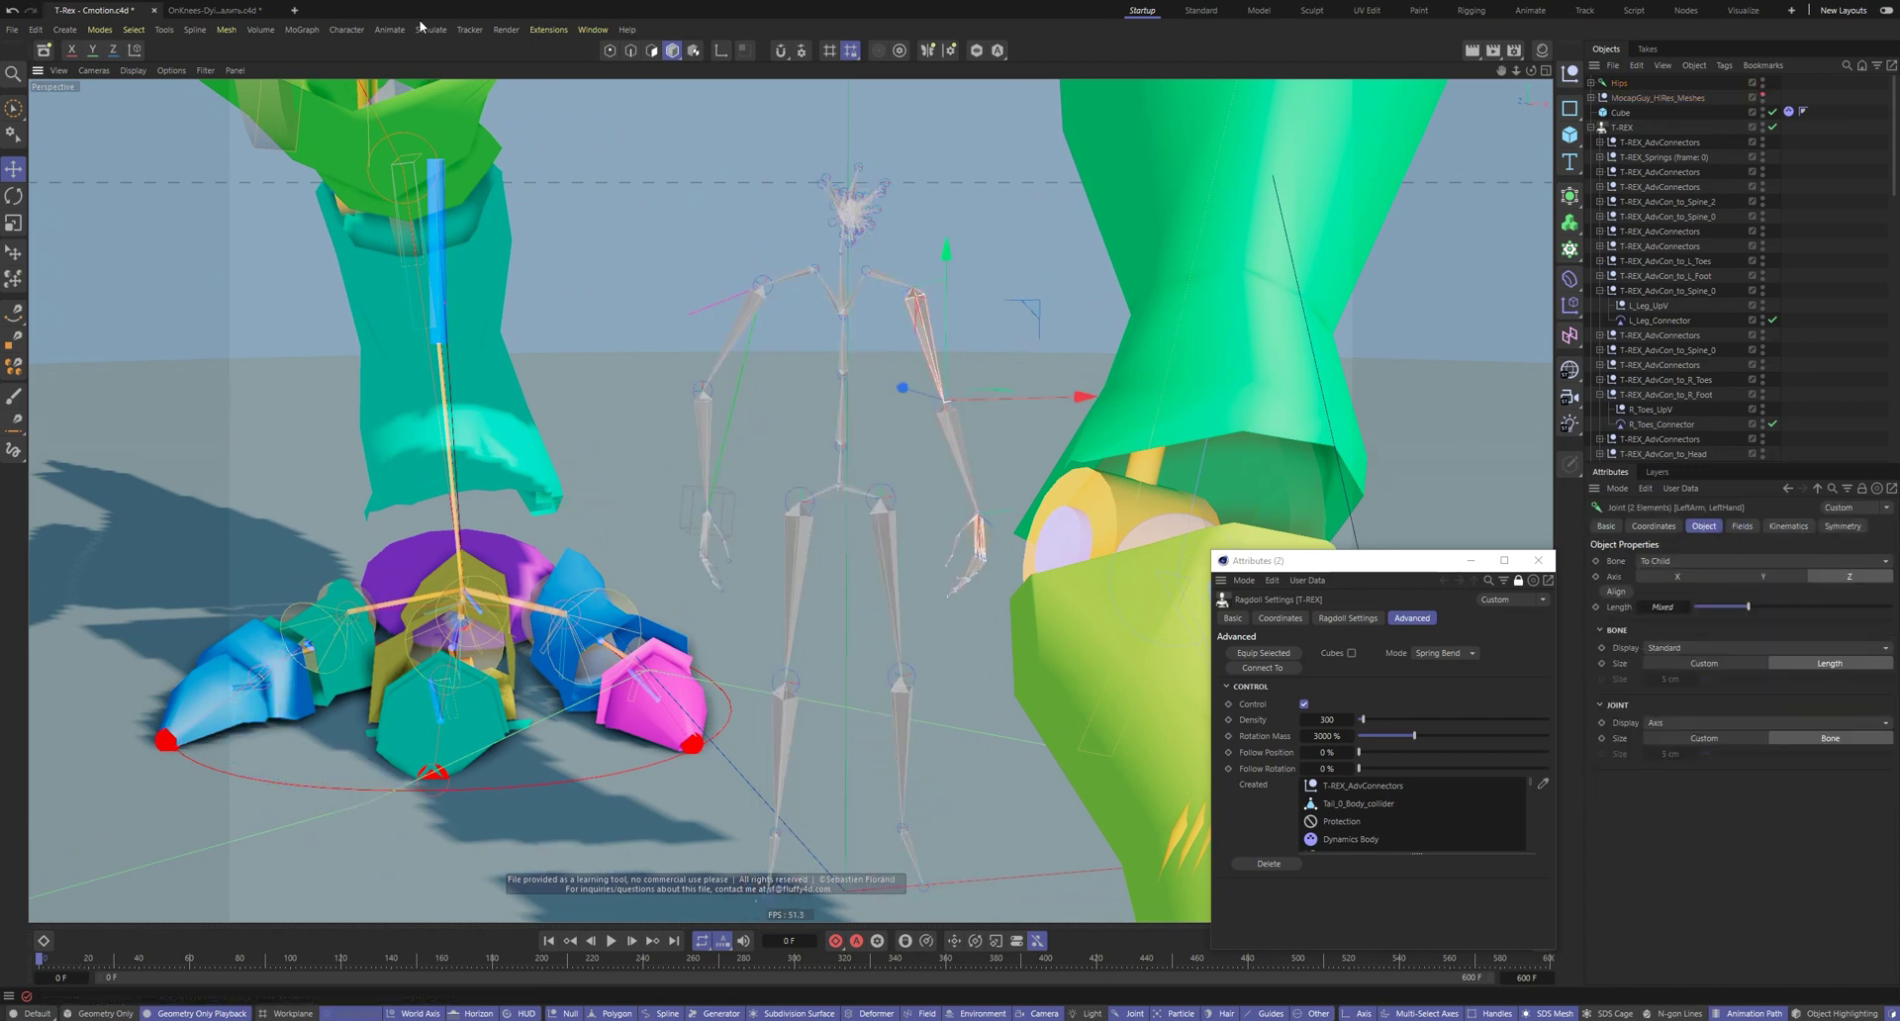
left_click(346, 29)
mouse_move(389, 77)
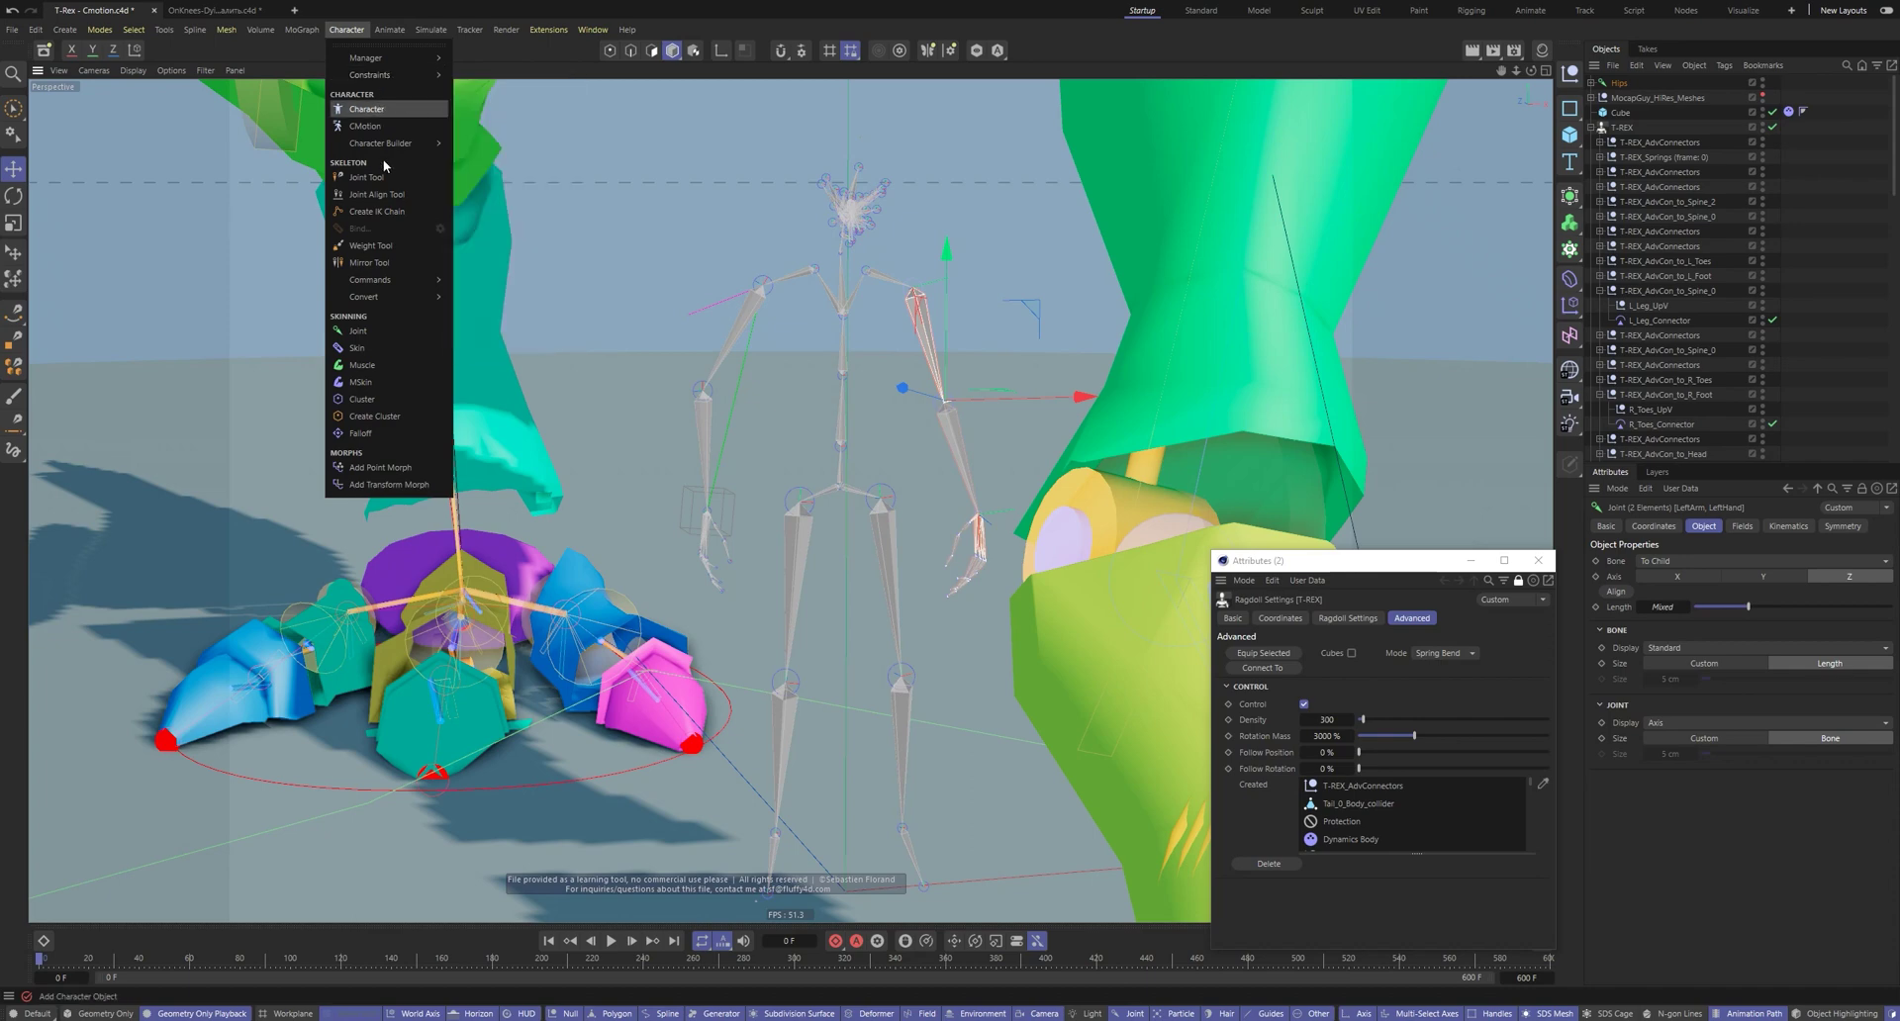
left_click(381, 211)
Create an IK chain on the mocap skeleton's left leg, from the upper leg joint to the foot joint
middle_click_drag(890, 552, 871, 258, "alt")
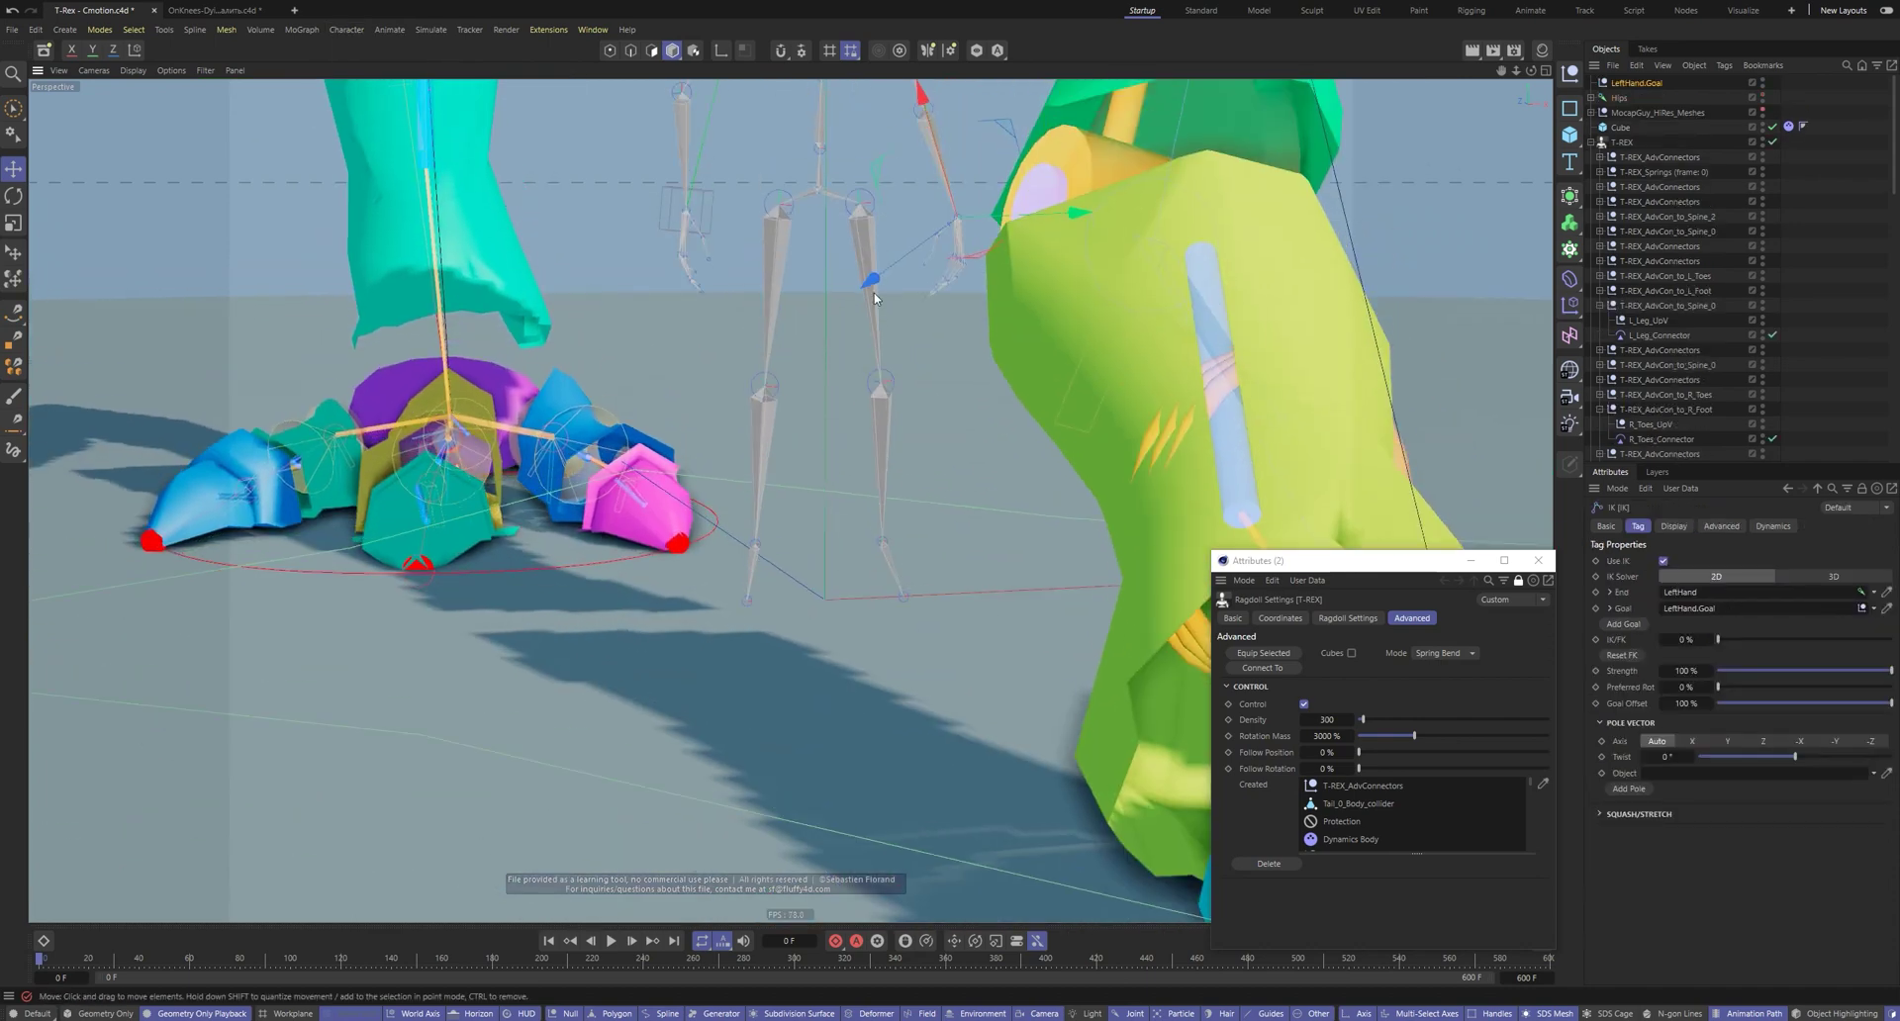
left_click(871, 259)
left_click(899, 562, "shift")
left_click(347, 28)
left_click(381, 210)
Create an IK chain on the mocap skeleton's right leg, from RightUpLeg to the foot joint
left_click(777, 237)
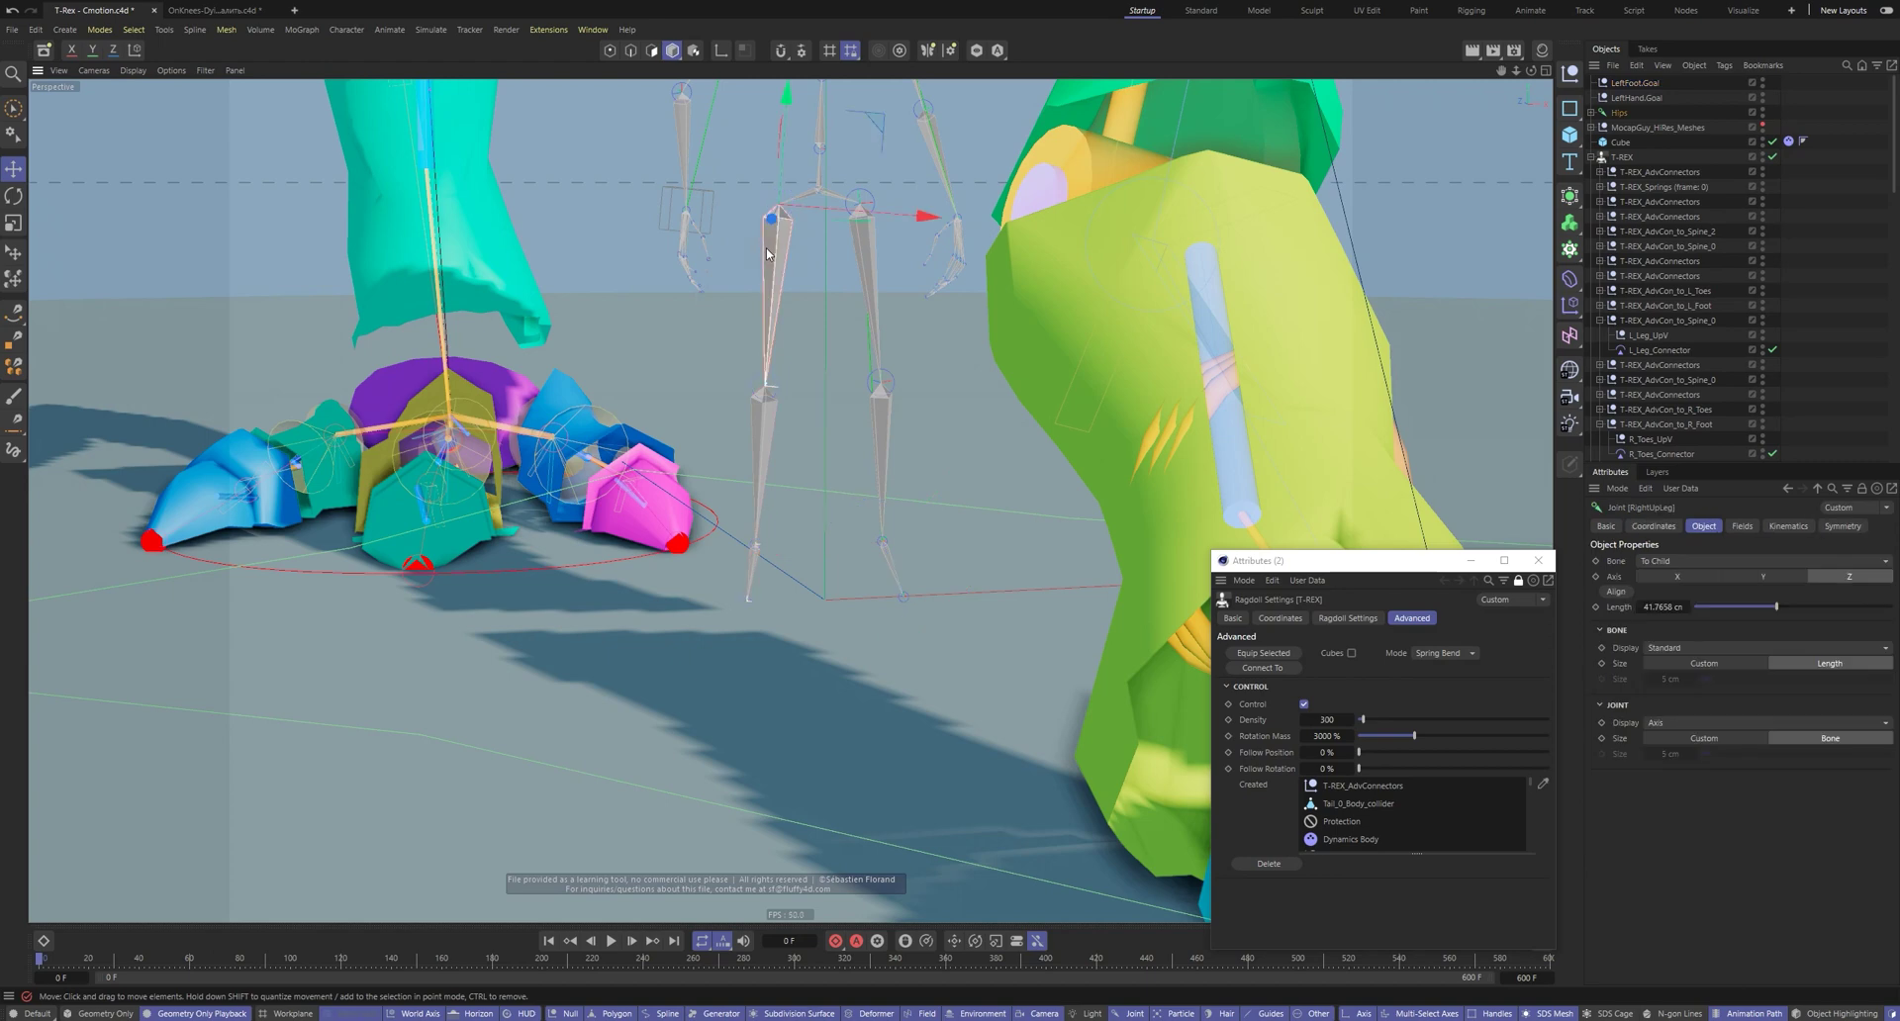
left_click(754, 560, "shift")
left_click(346, 29)
left_click(381, 211)
Convert the LeftFootToeBase_End null at the tip of the left foot into a joint
left_click(902, 580)
key("s")
left_click(1683, 306)
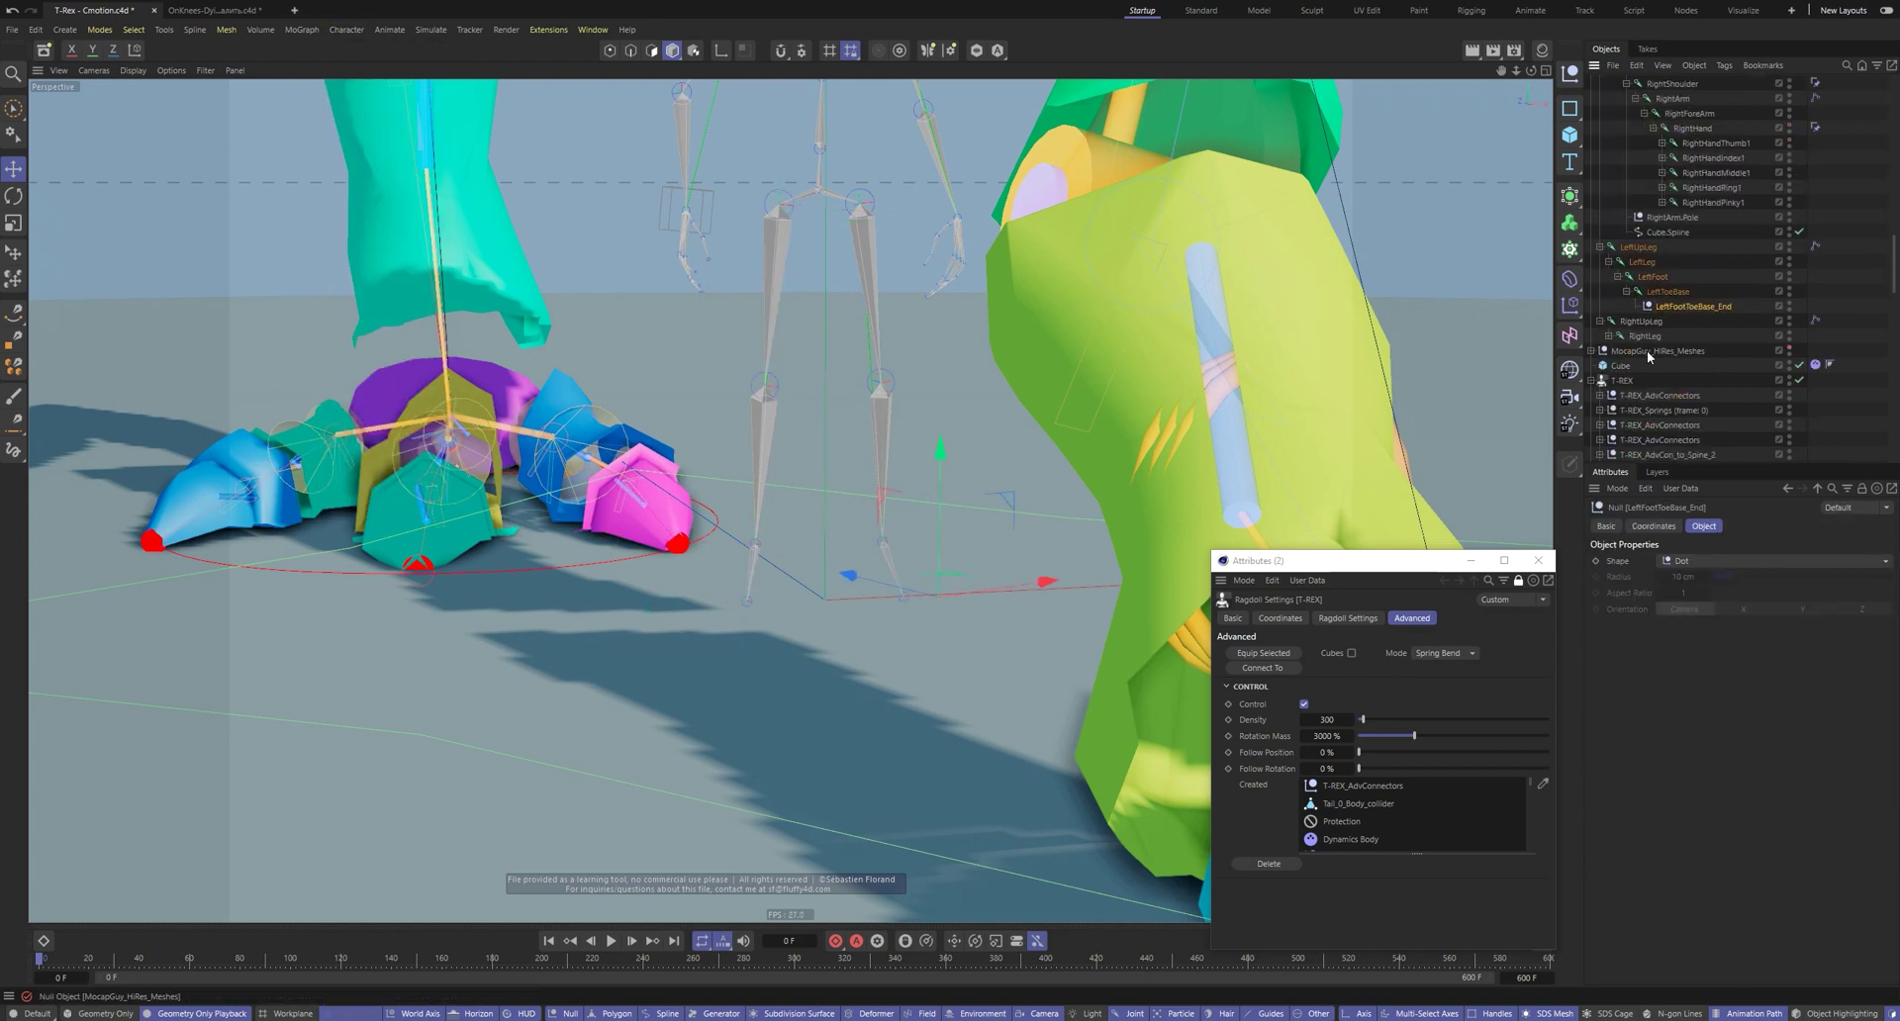
left_click(348, 31)
mouse_move(382, 296)
left_click(519, 366)
Style the LeftHand, LeftFoot and RightFoot goals as cubes with a blue display color, hue 200°, and show the character mesh again
middle_click_drag(822, 347, 807, 574, "alt")
left_click_drag(807, 574, 742, 584, "alt")
scroll(1694, 230, "up", 12)
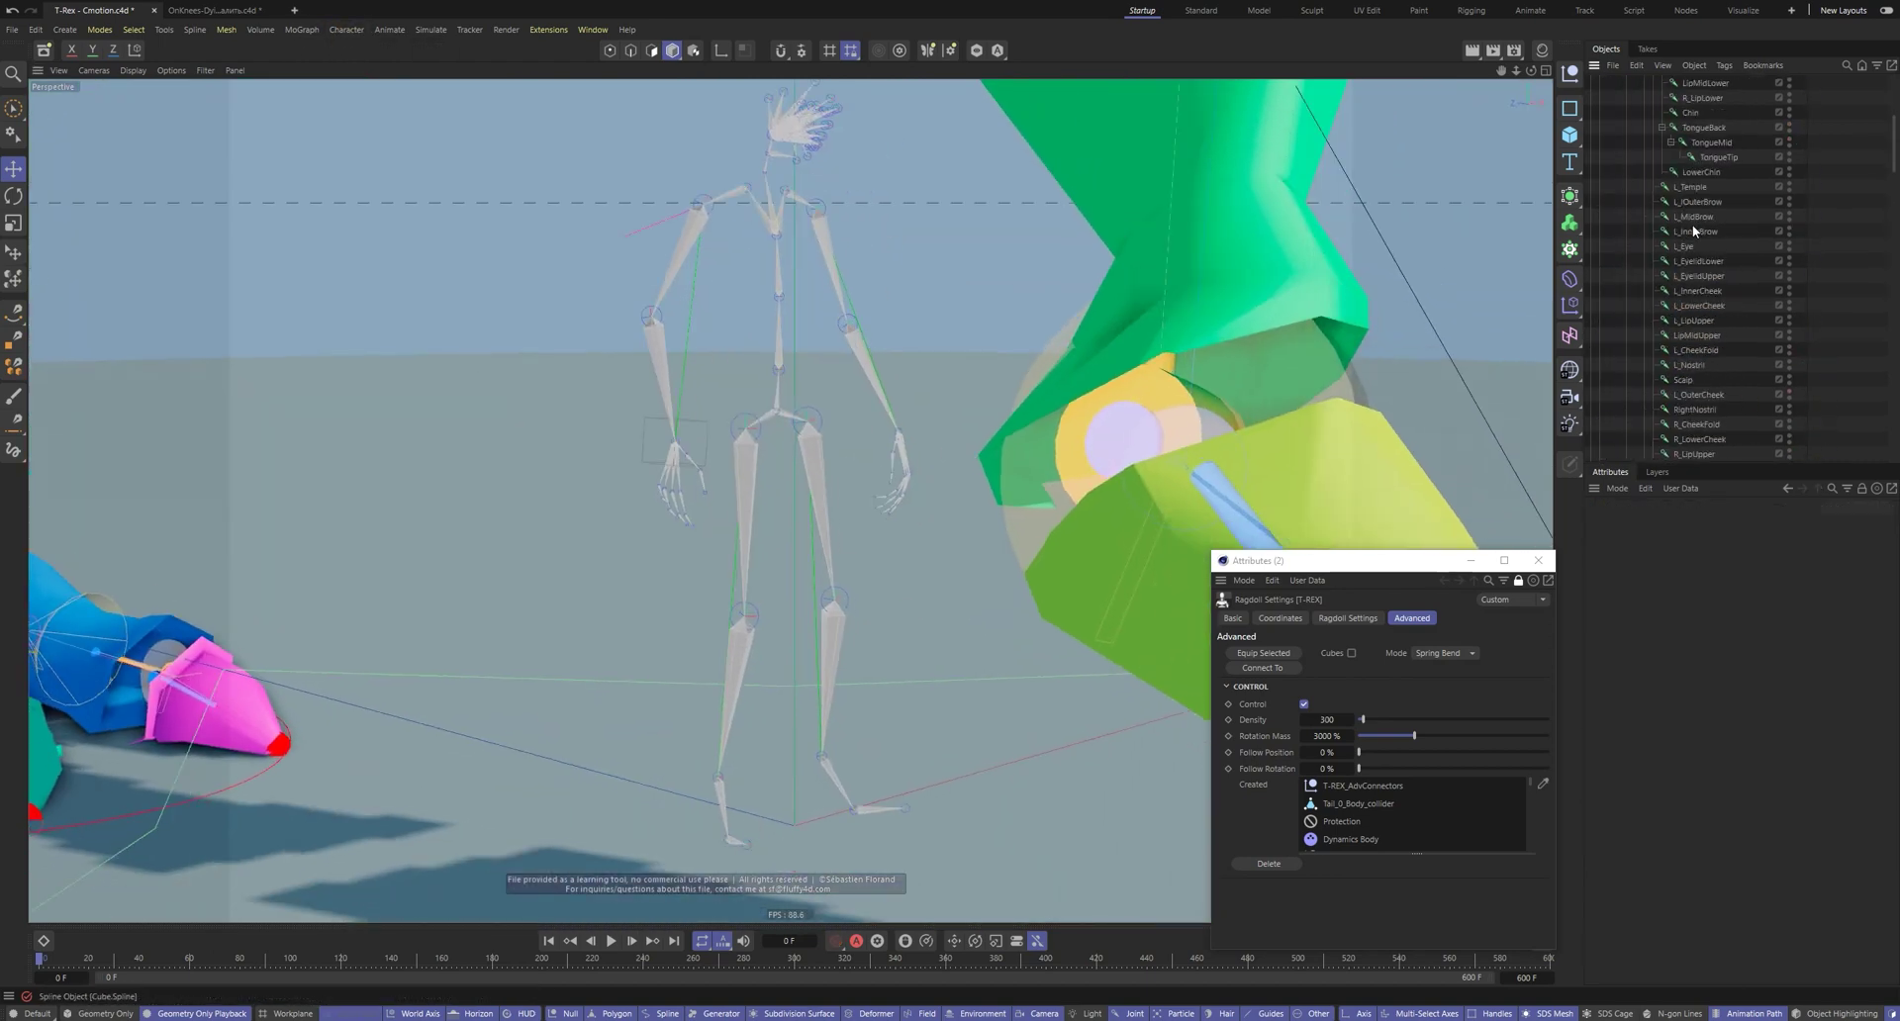
left_click(1606, 525)
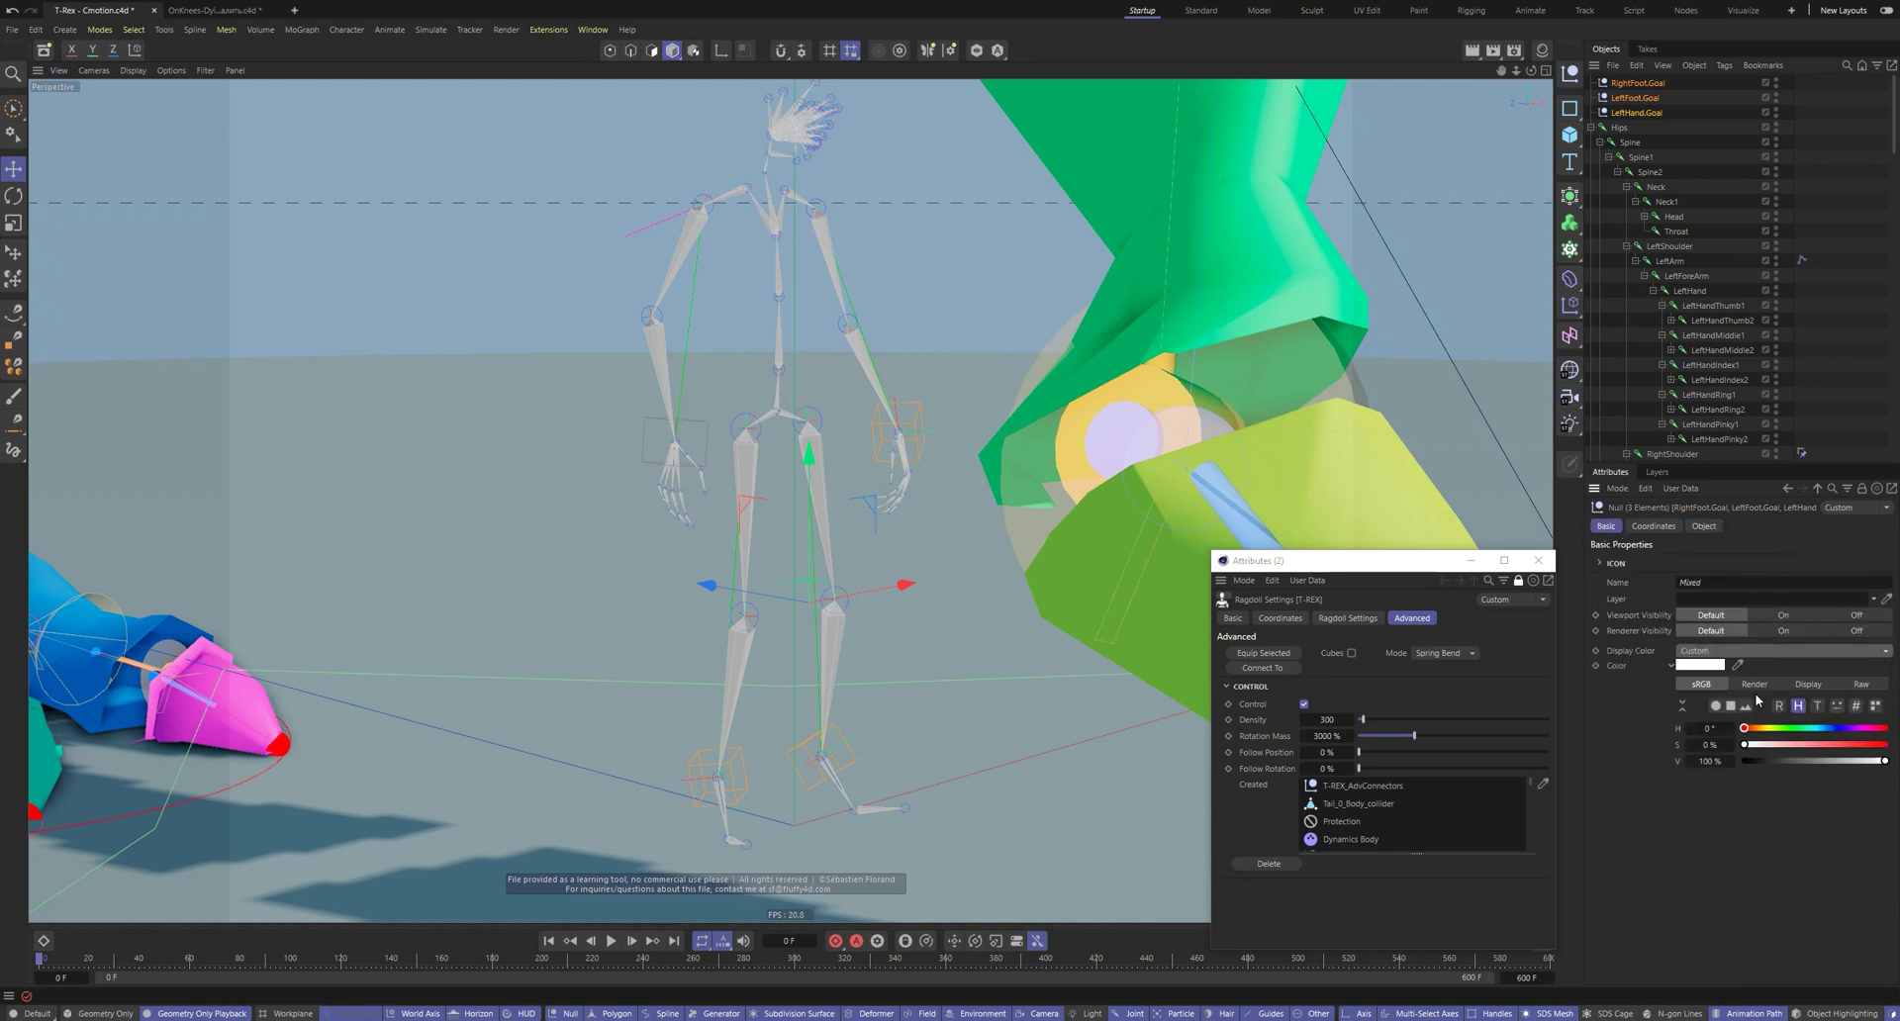
scroll(987, 520, "down", 4)
left_click(1592, 127)
left_click(1763, 139)
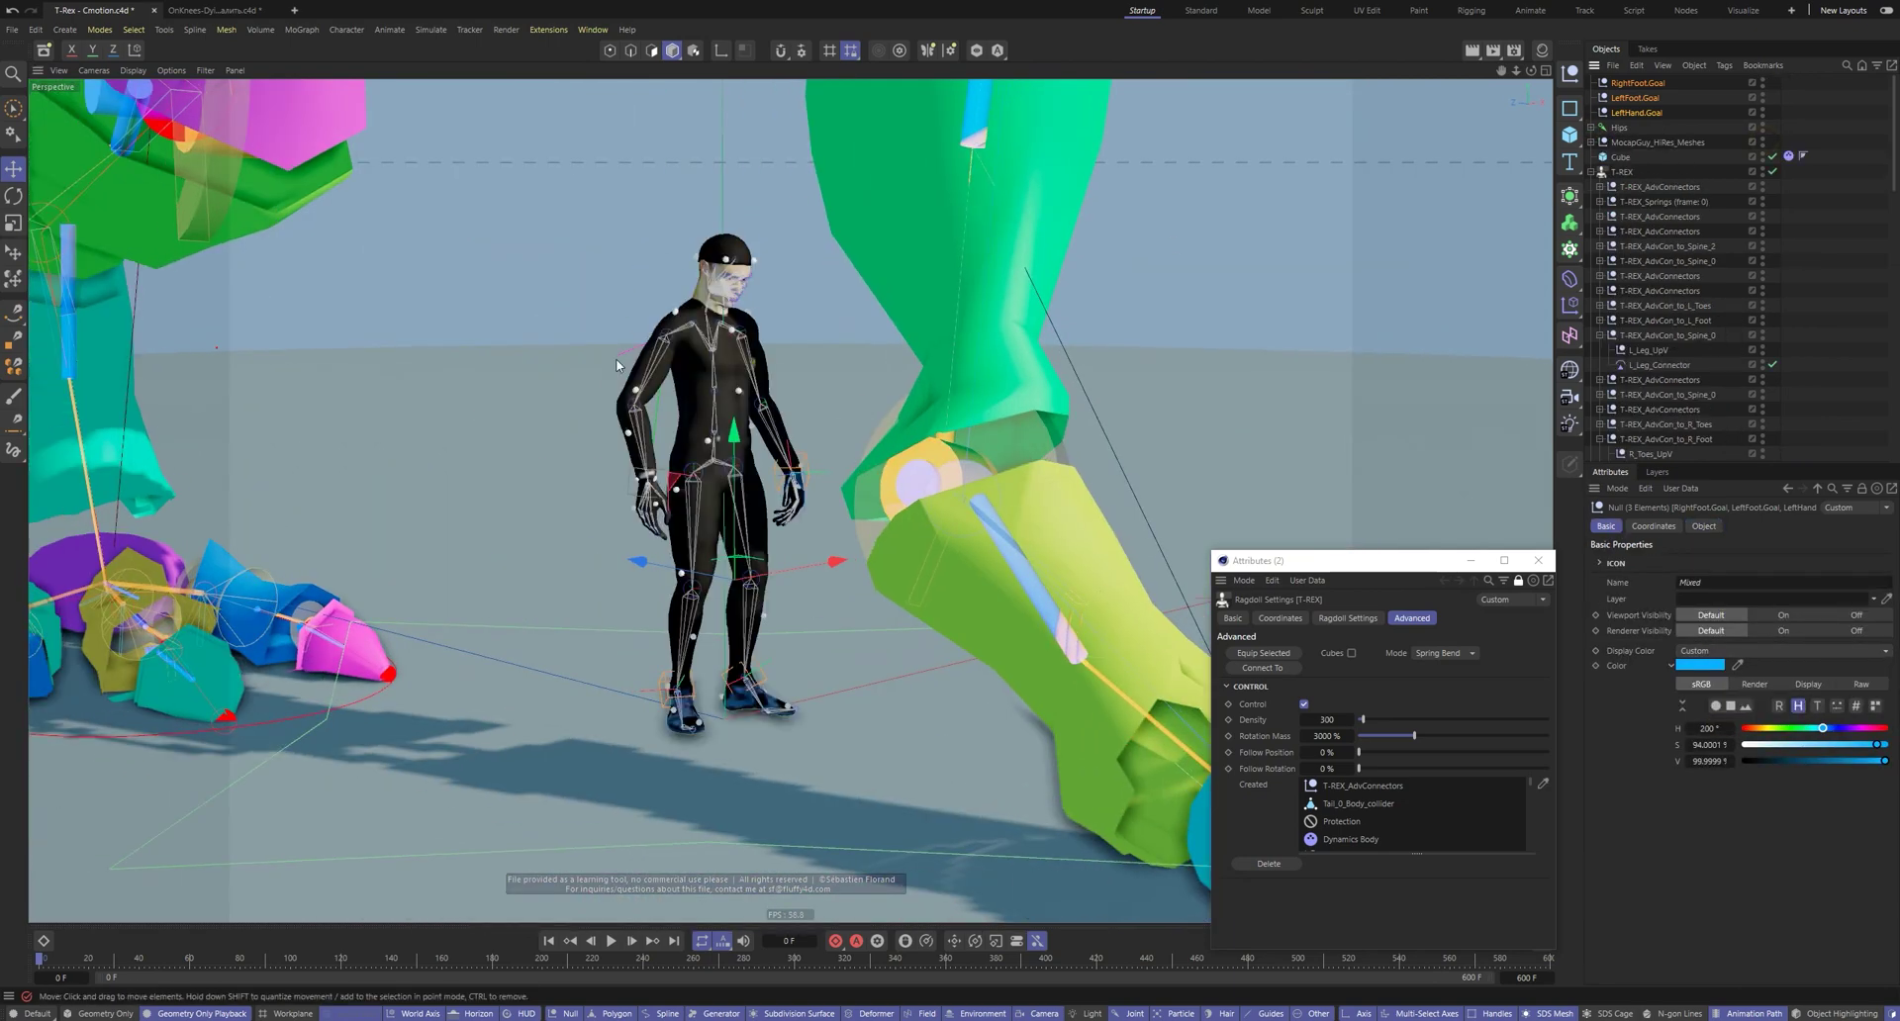
Try moving the hand and foot IK goals sideways and undo the move
left_click_drag(836, 561, 890, 552)
key("ctrl+z")
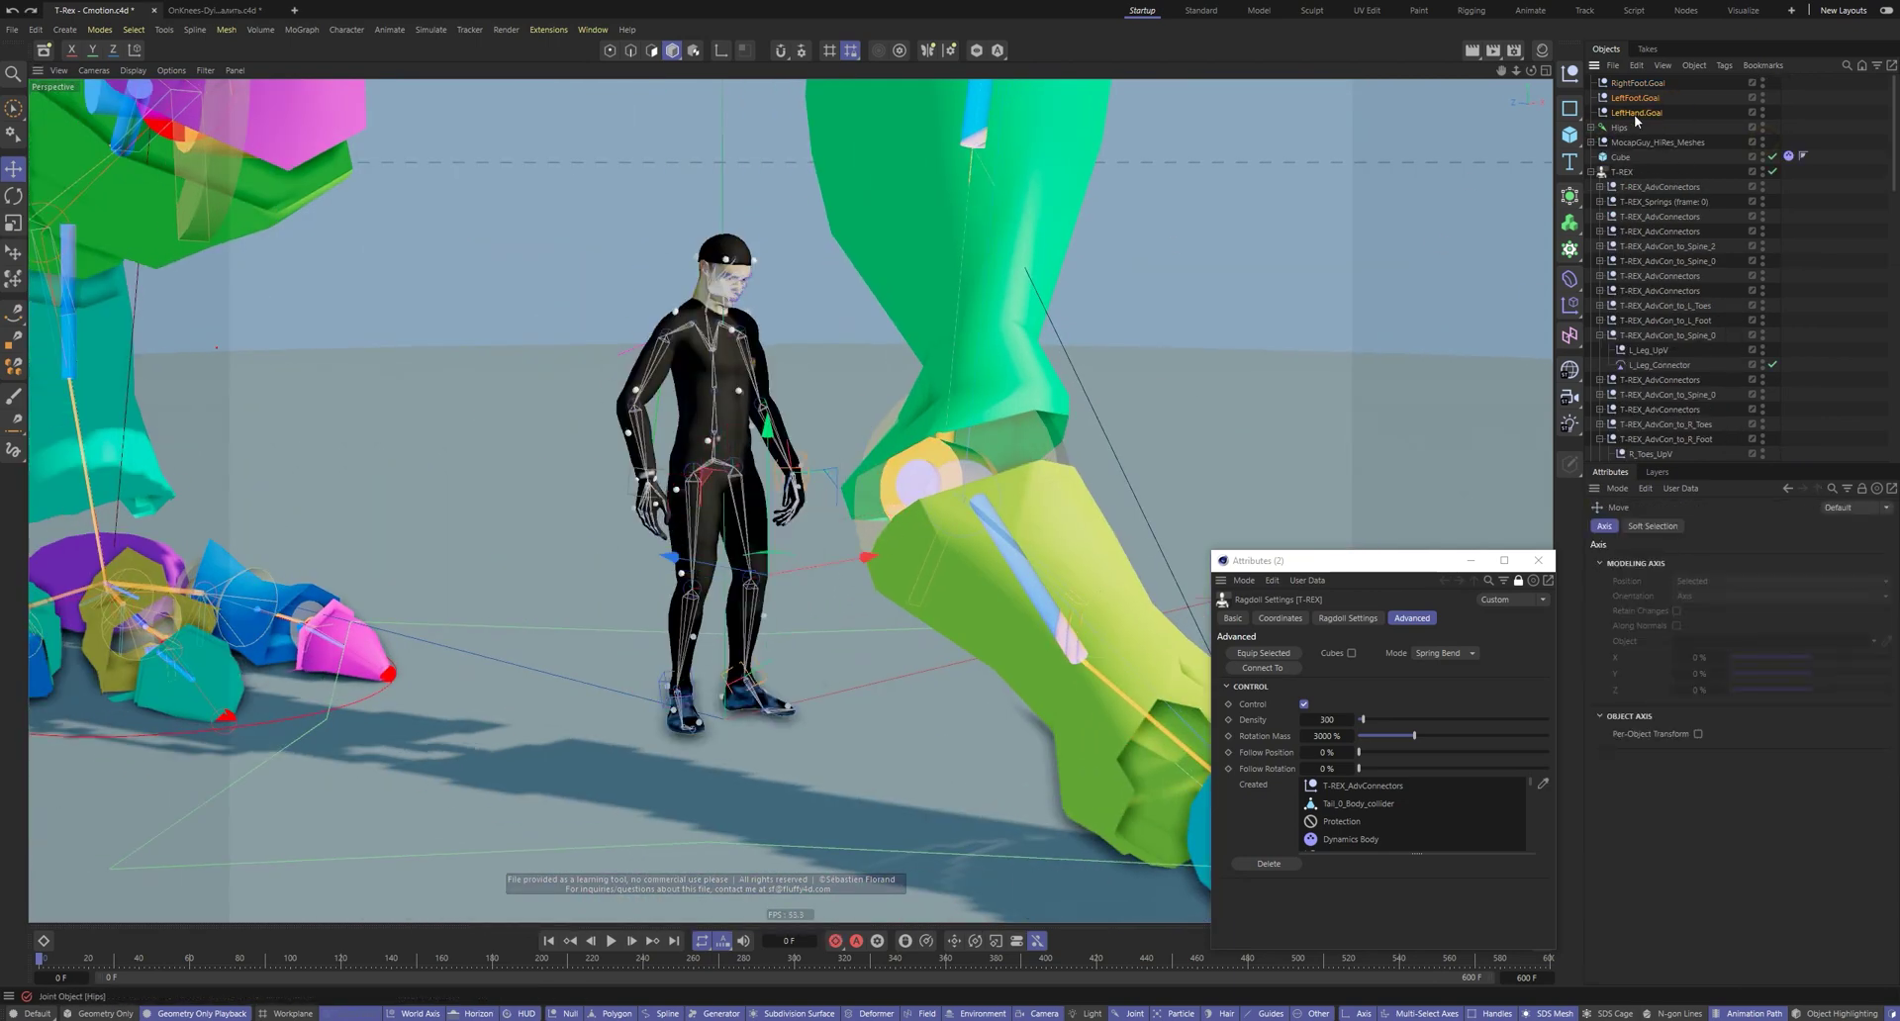
left_click(1637, 83)
left_click_drag(726, 453, 772, 414)
scroll(720, 437, "up", 3)
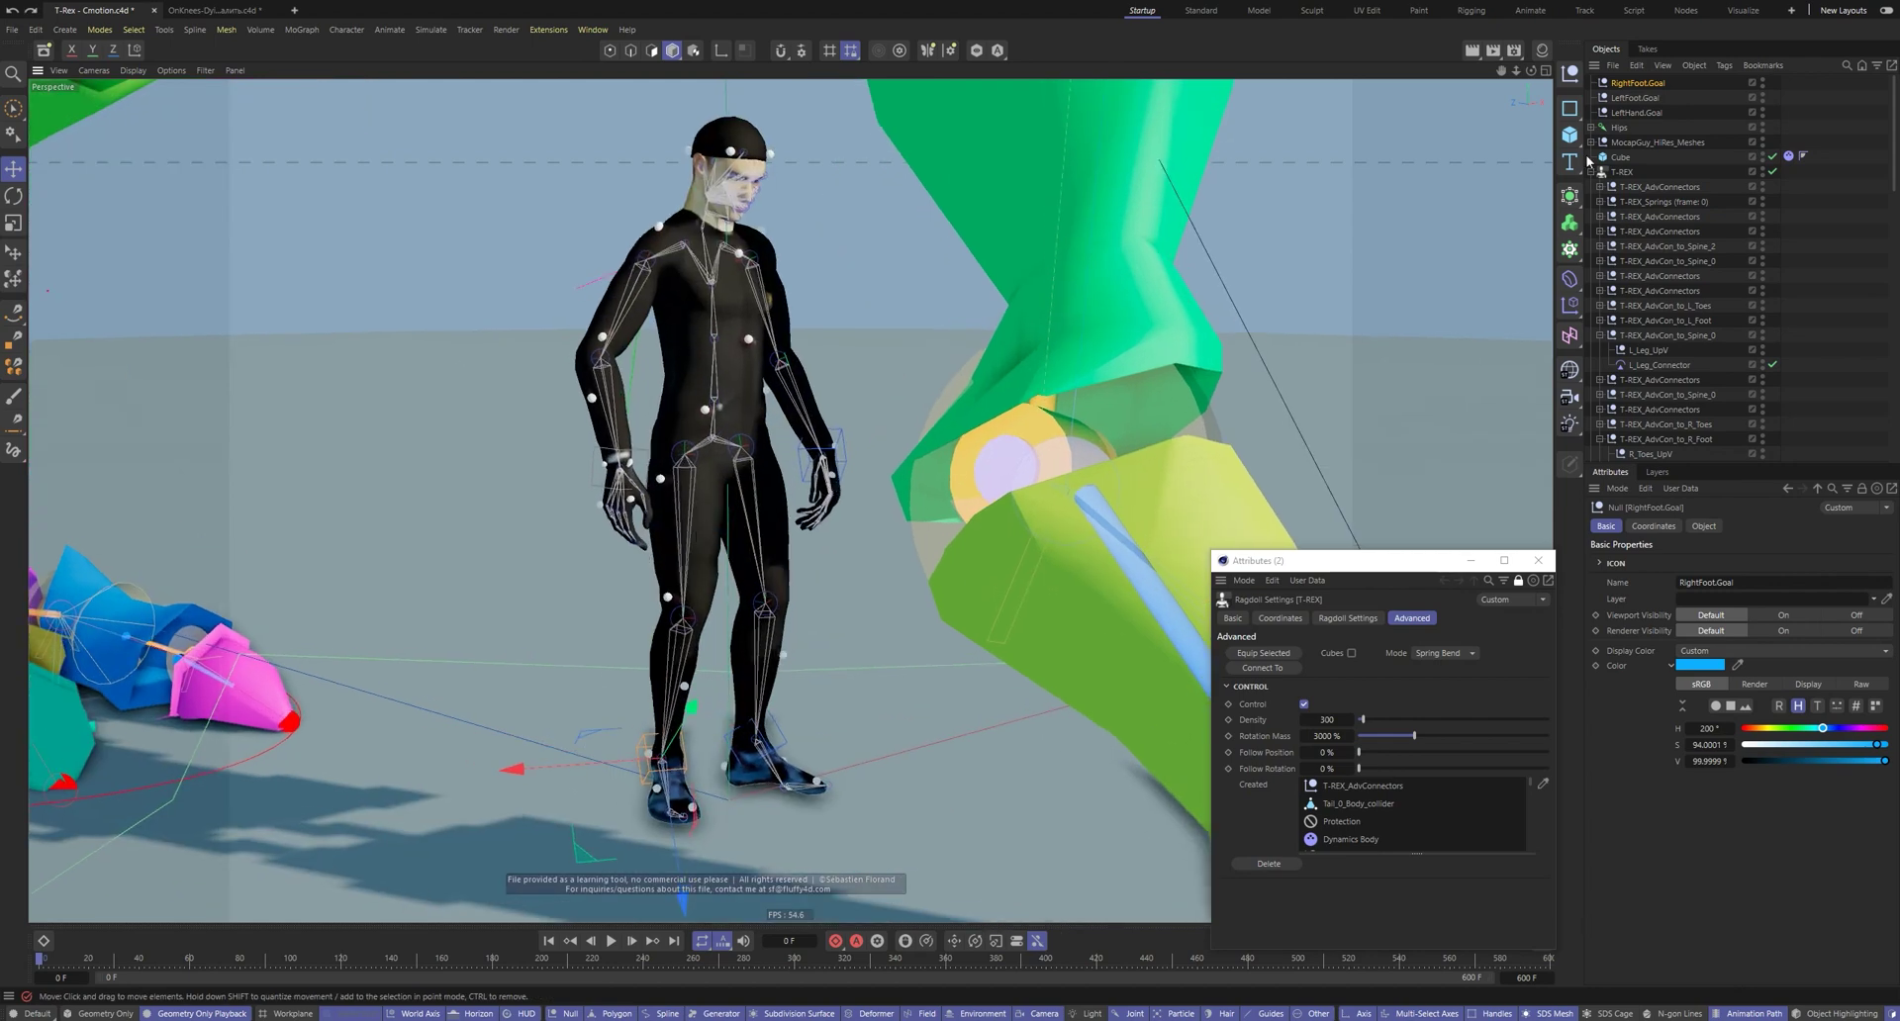
Collapse the T-Rex hierarchies, add a Ragdoll object named Rider and expand its Retarget settings
left_click(1592, 215)
left_click(1682, 321)
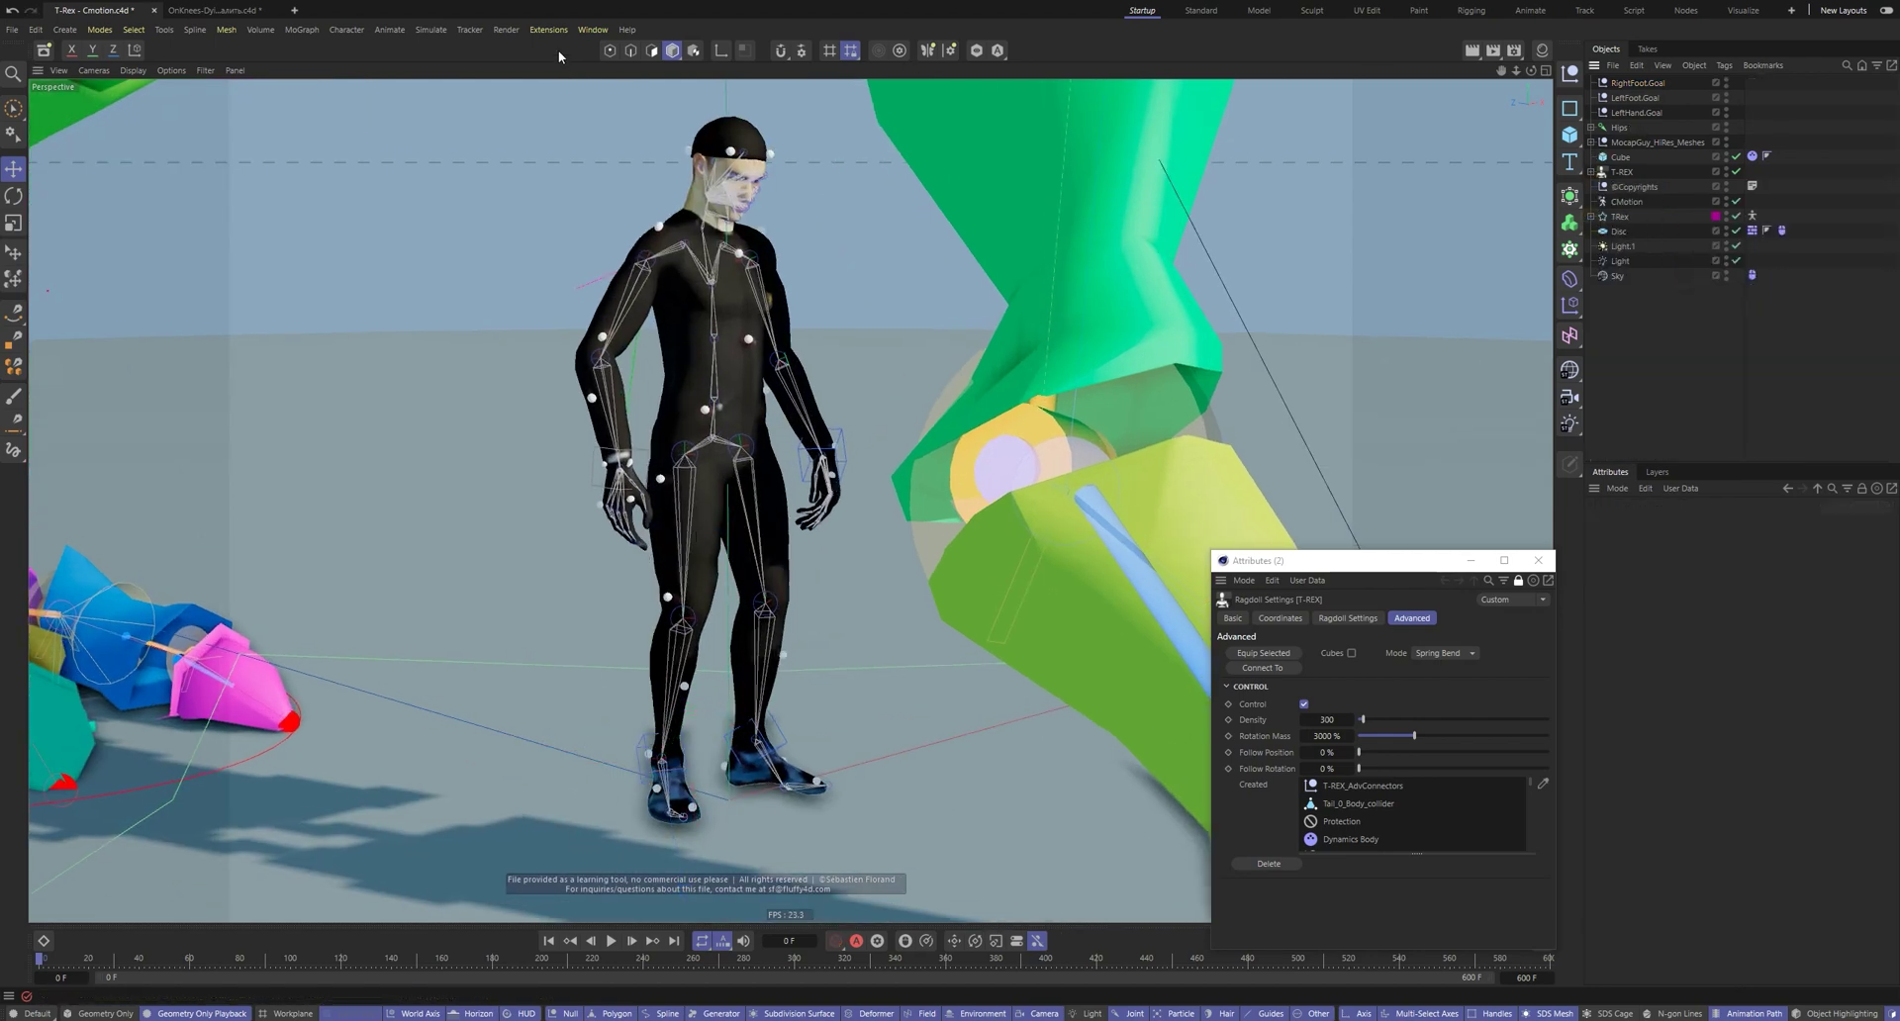
left_click(543, 29)
left_click(555, 432)
left_click(1724, 527)
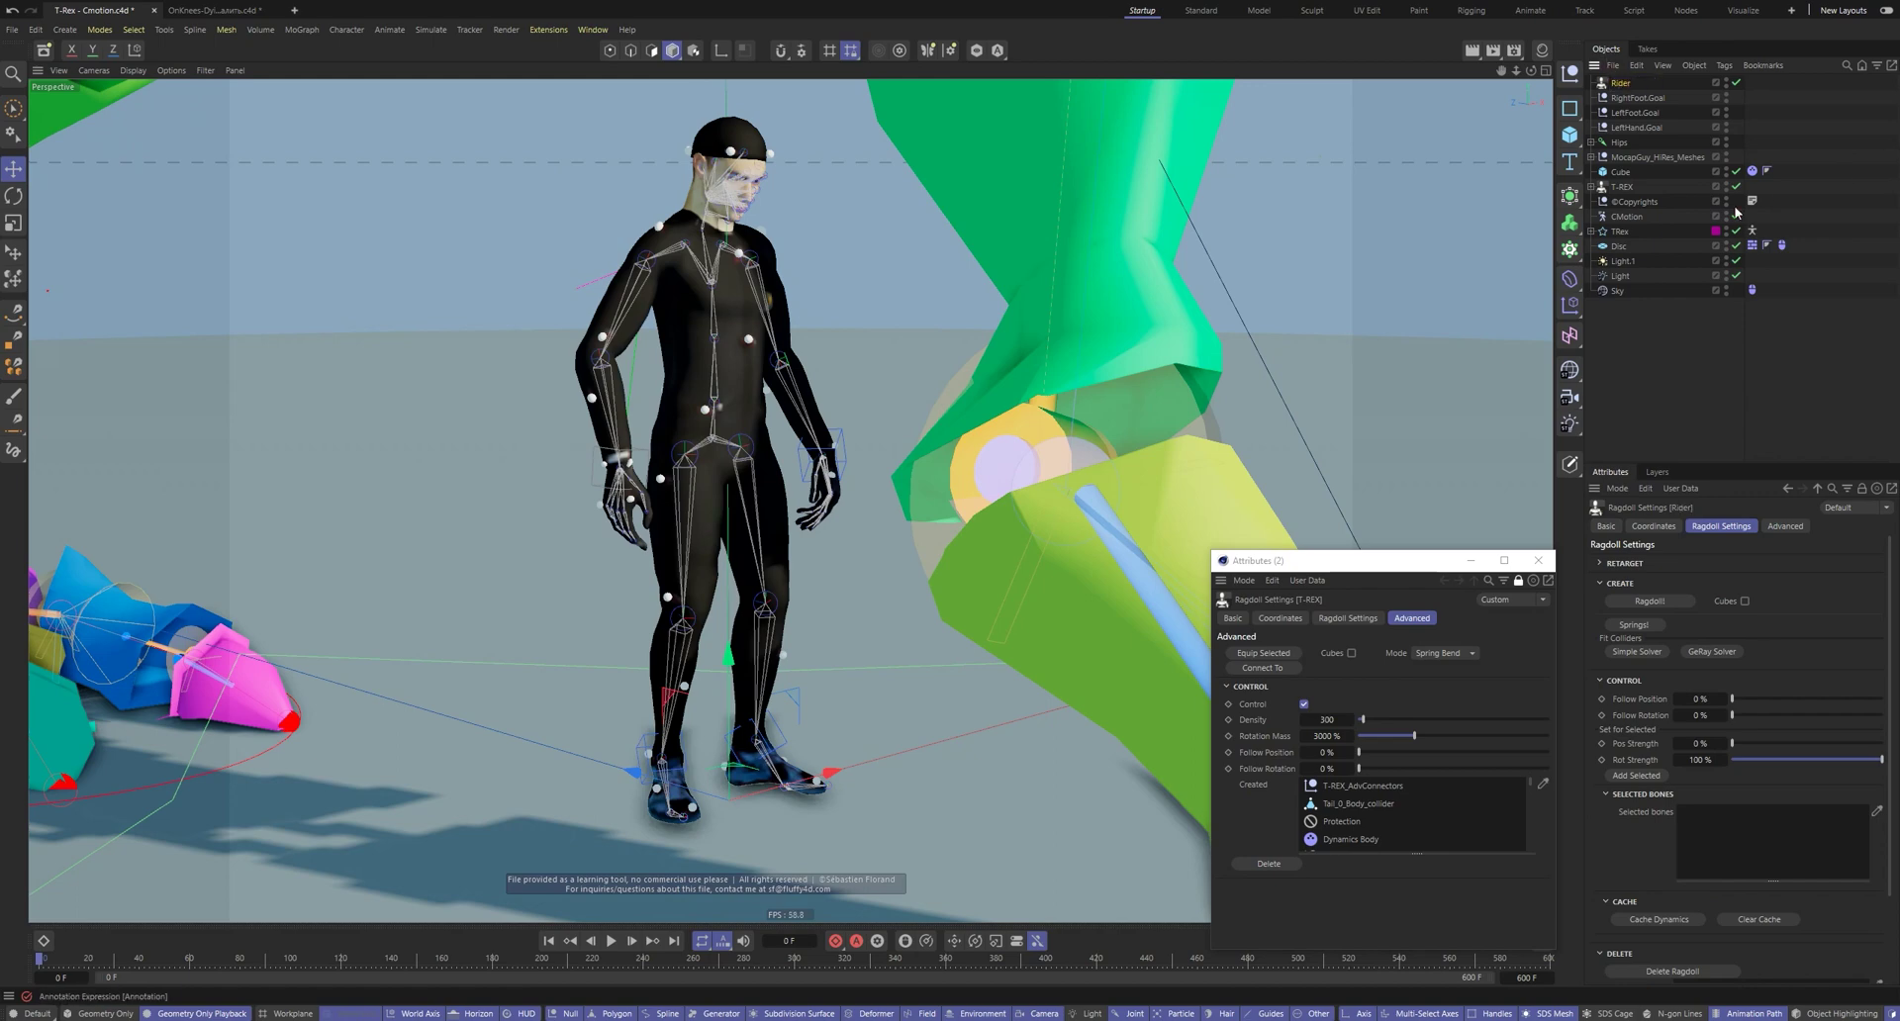
left_click(1625, 563)
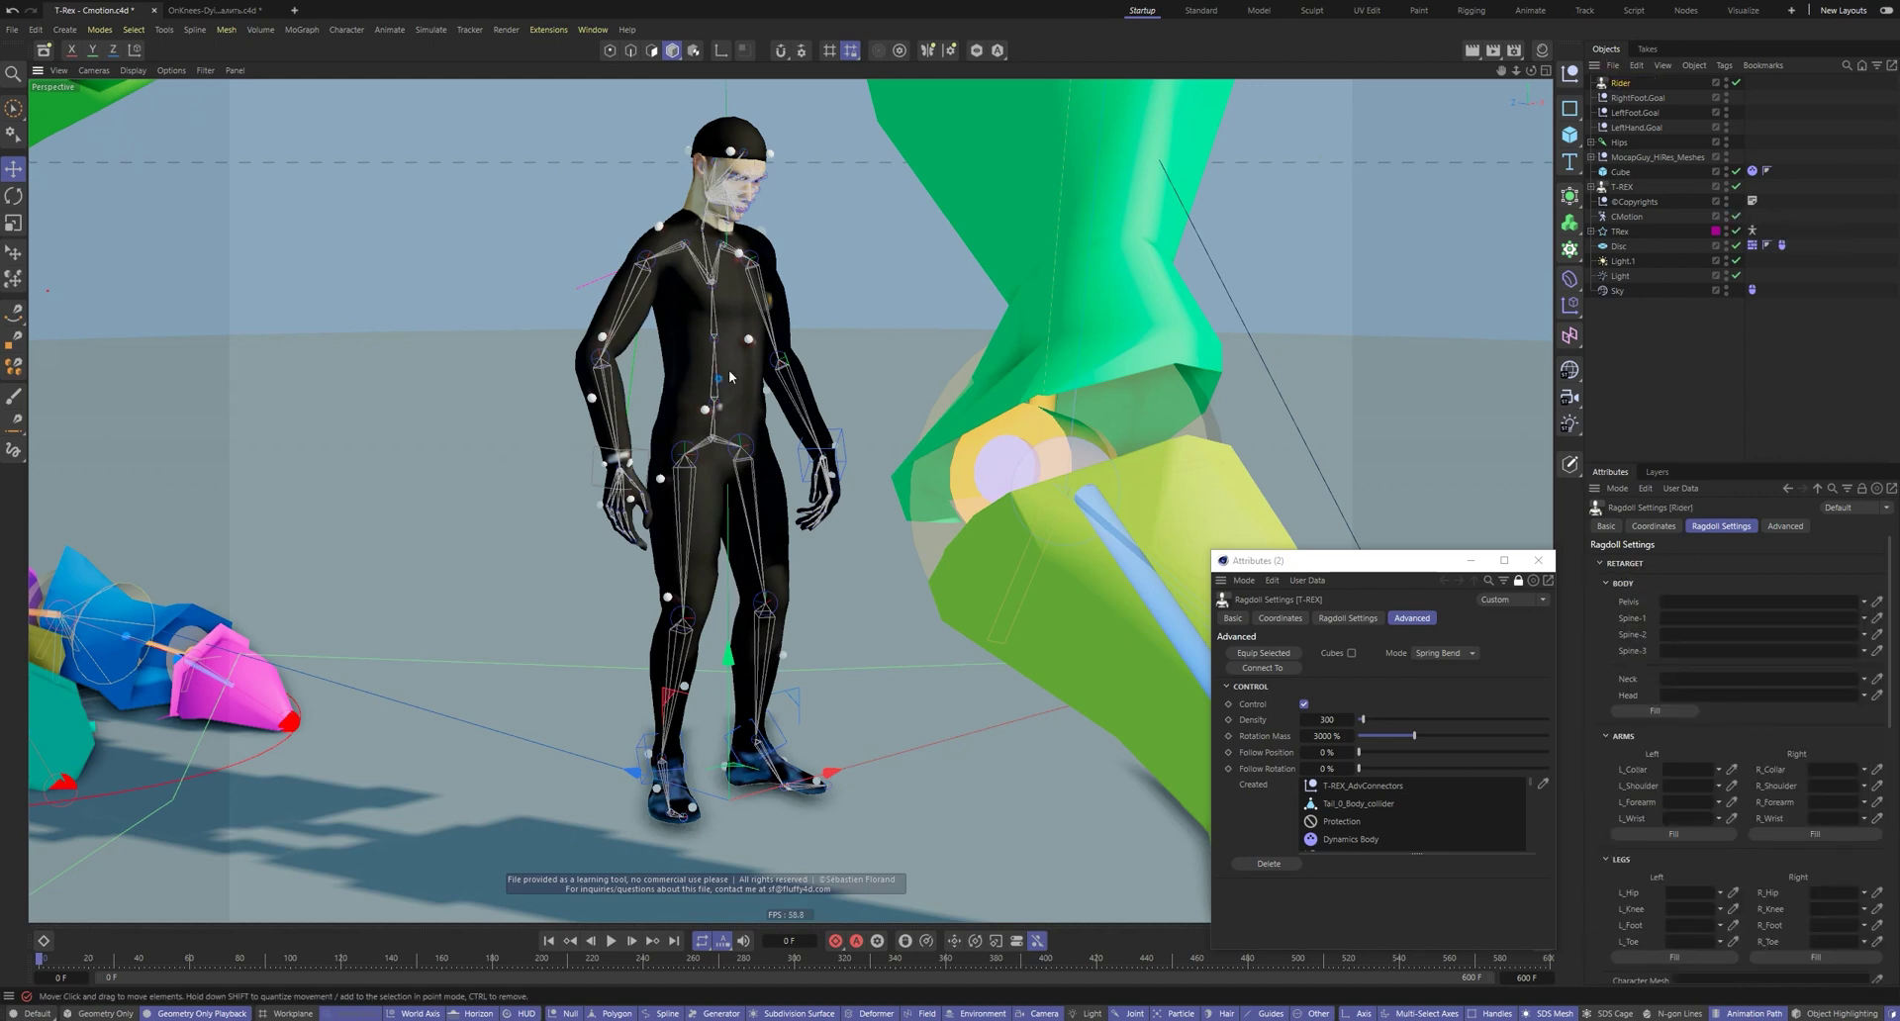
Hide the character mesh and show the Rider's ragdoll settings in a new locked attributes window beside the skeleton
left_click(1728, 153)
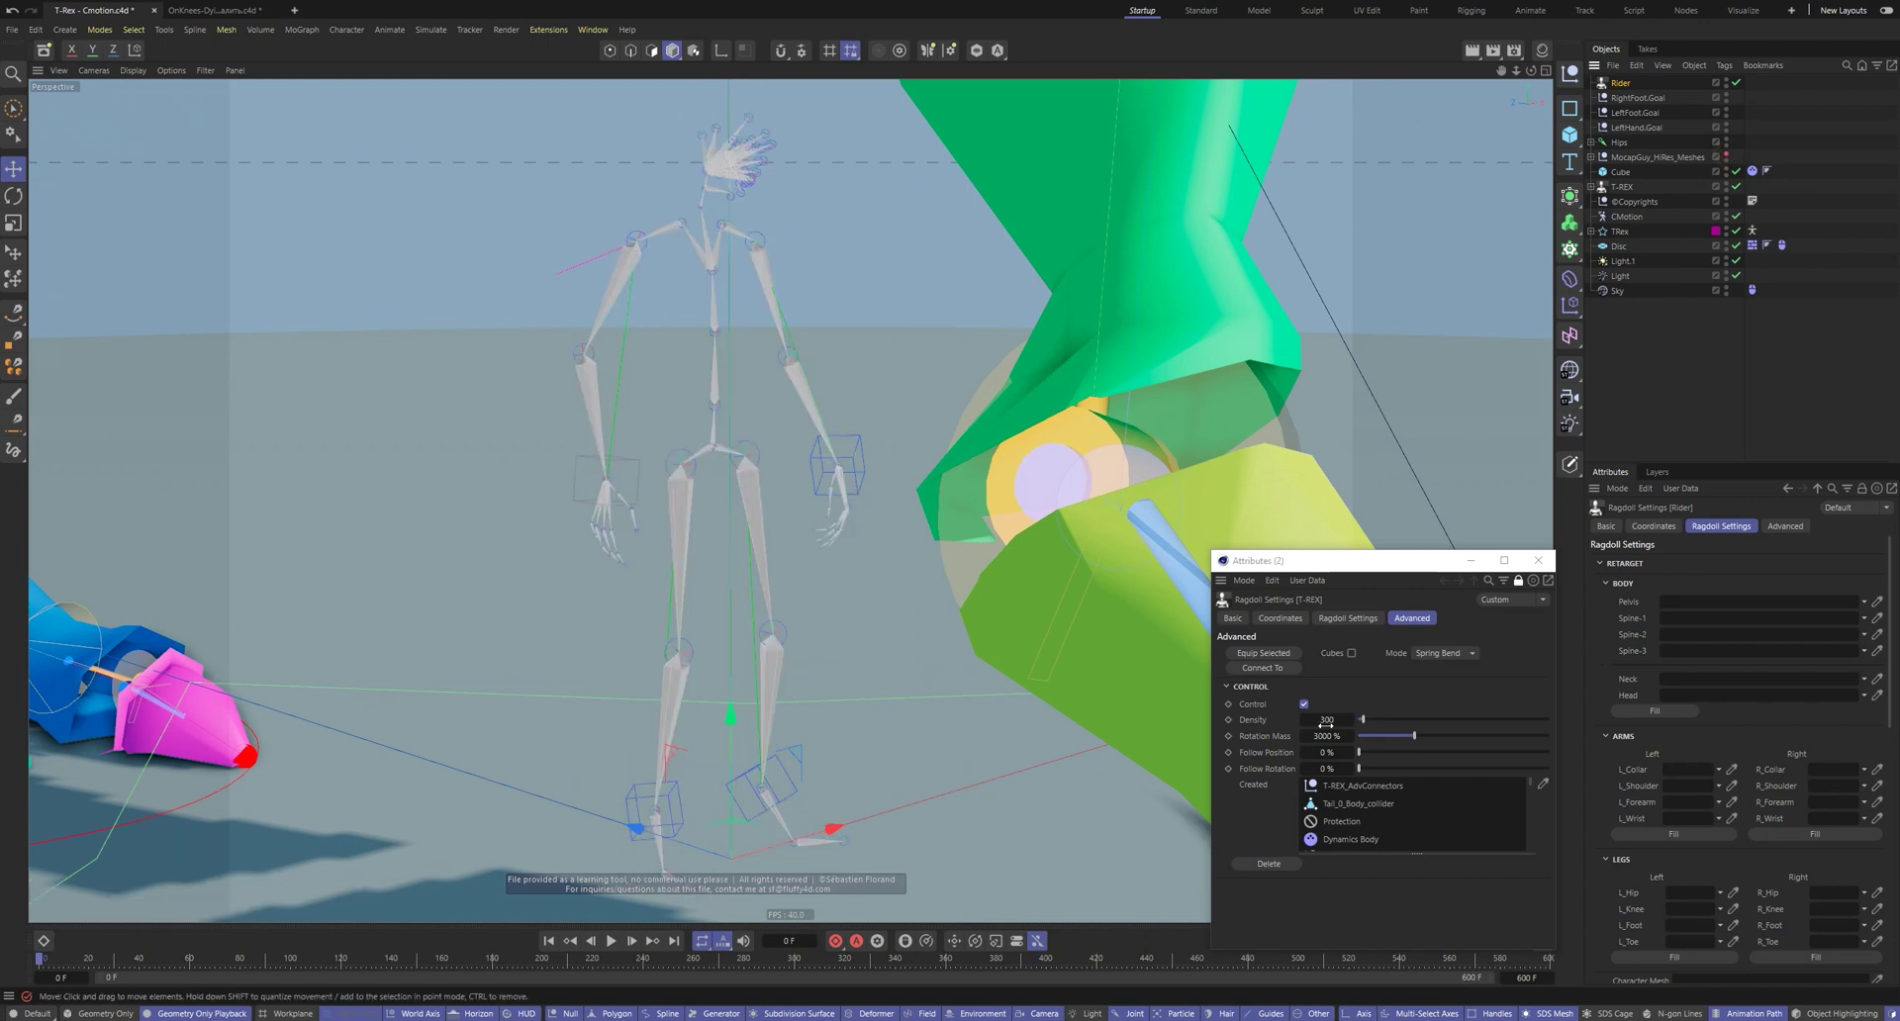
left_click(1538, 561)
left_click(1863, 489)
left_click(1891, 489)
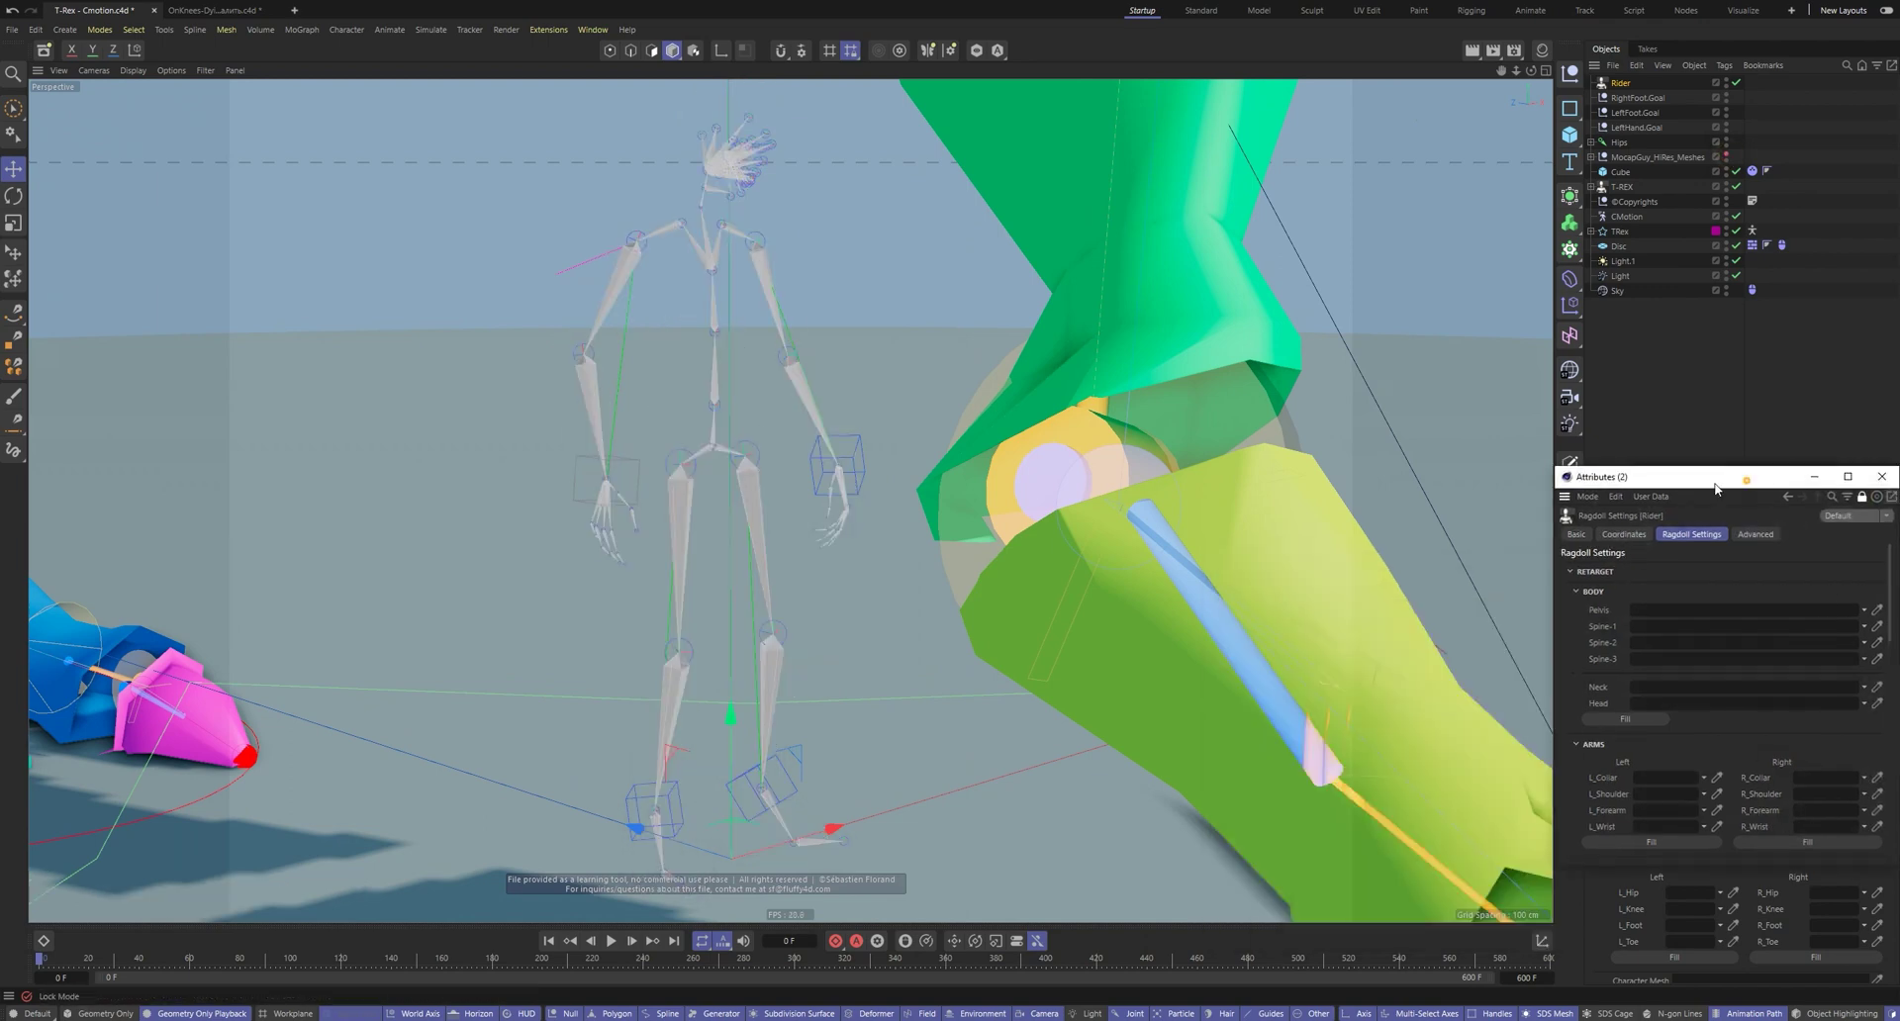
left_click_drag(1719, 477, 1360, 501)
Fill the Rider's body retarget slots with Hips, Spine, Spine1 and Spine2, using Neck for the neck and Head for the head
left_click(709, 448)
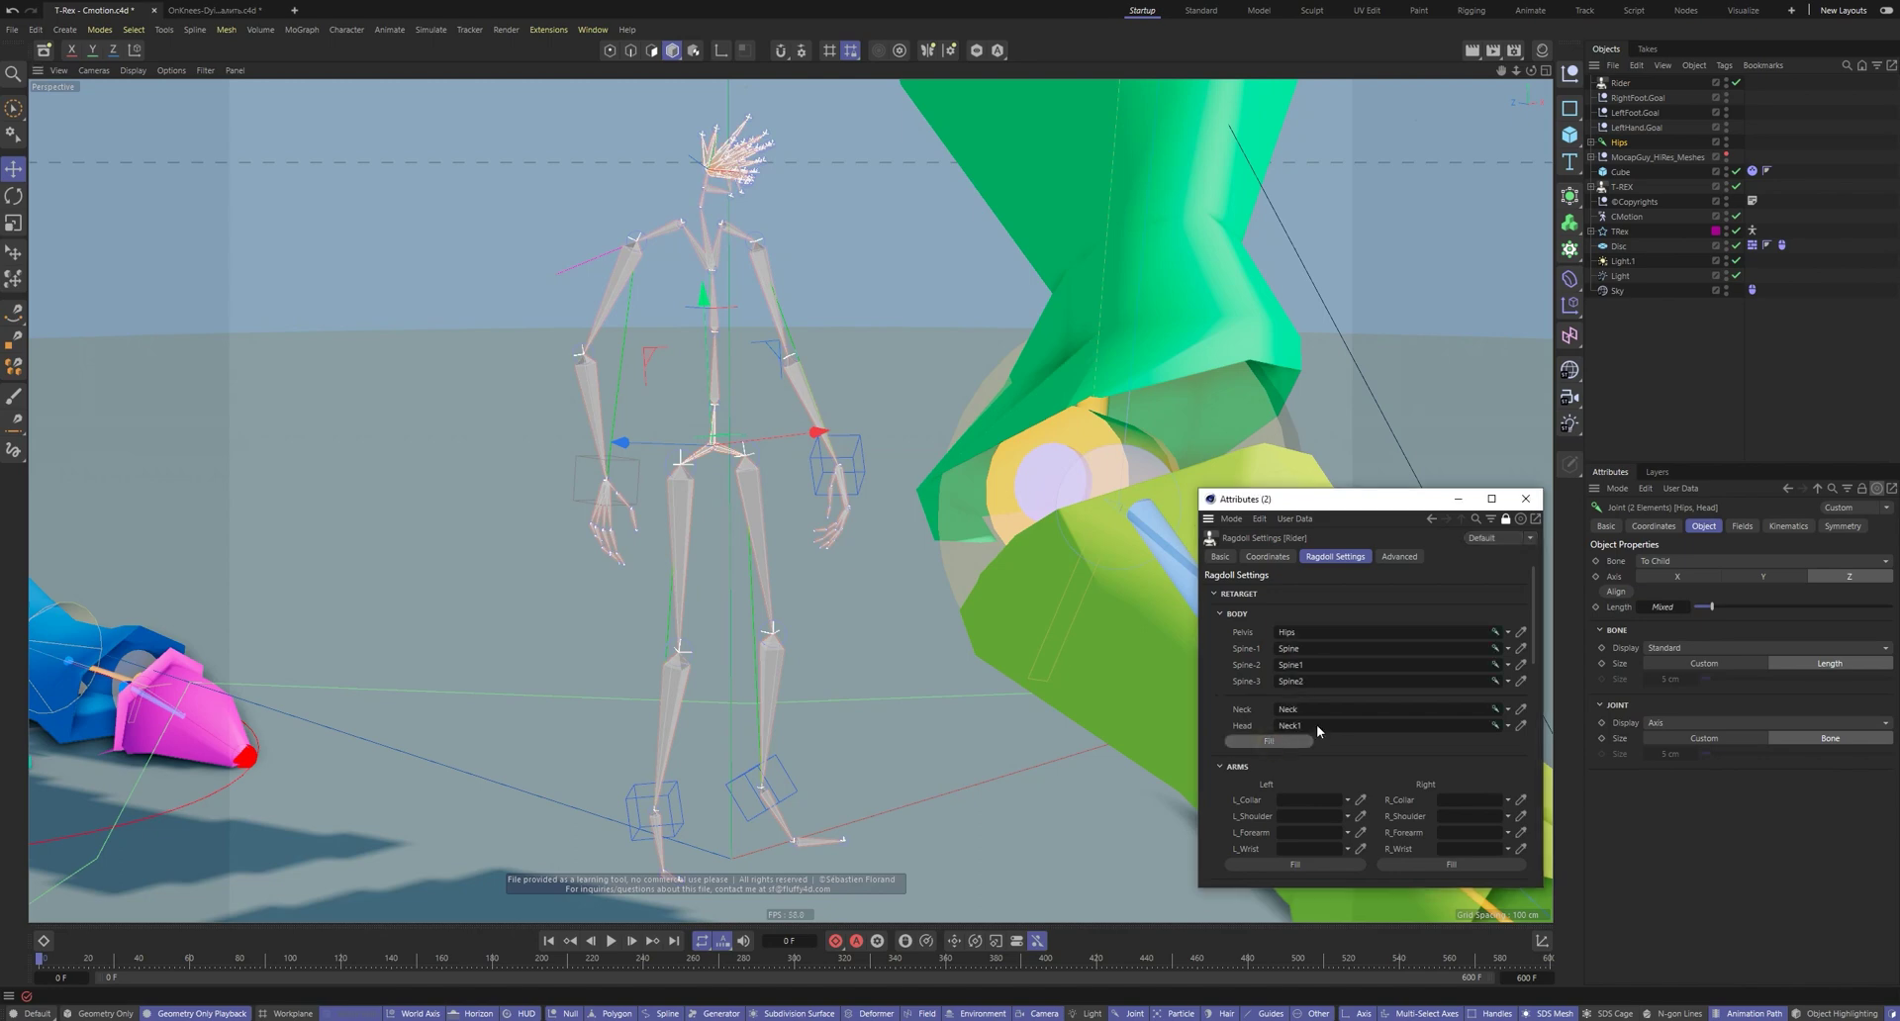
left_click(1592, 144)
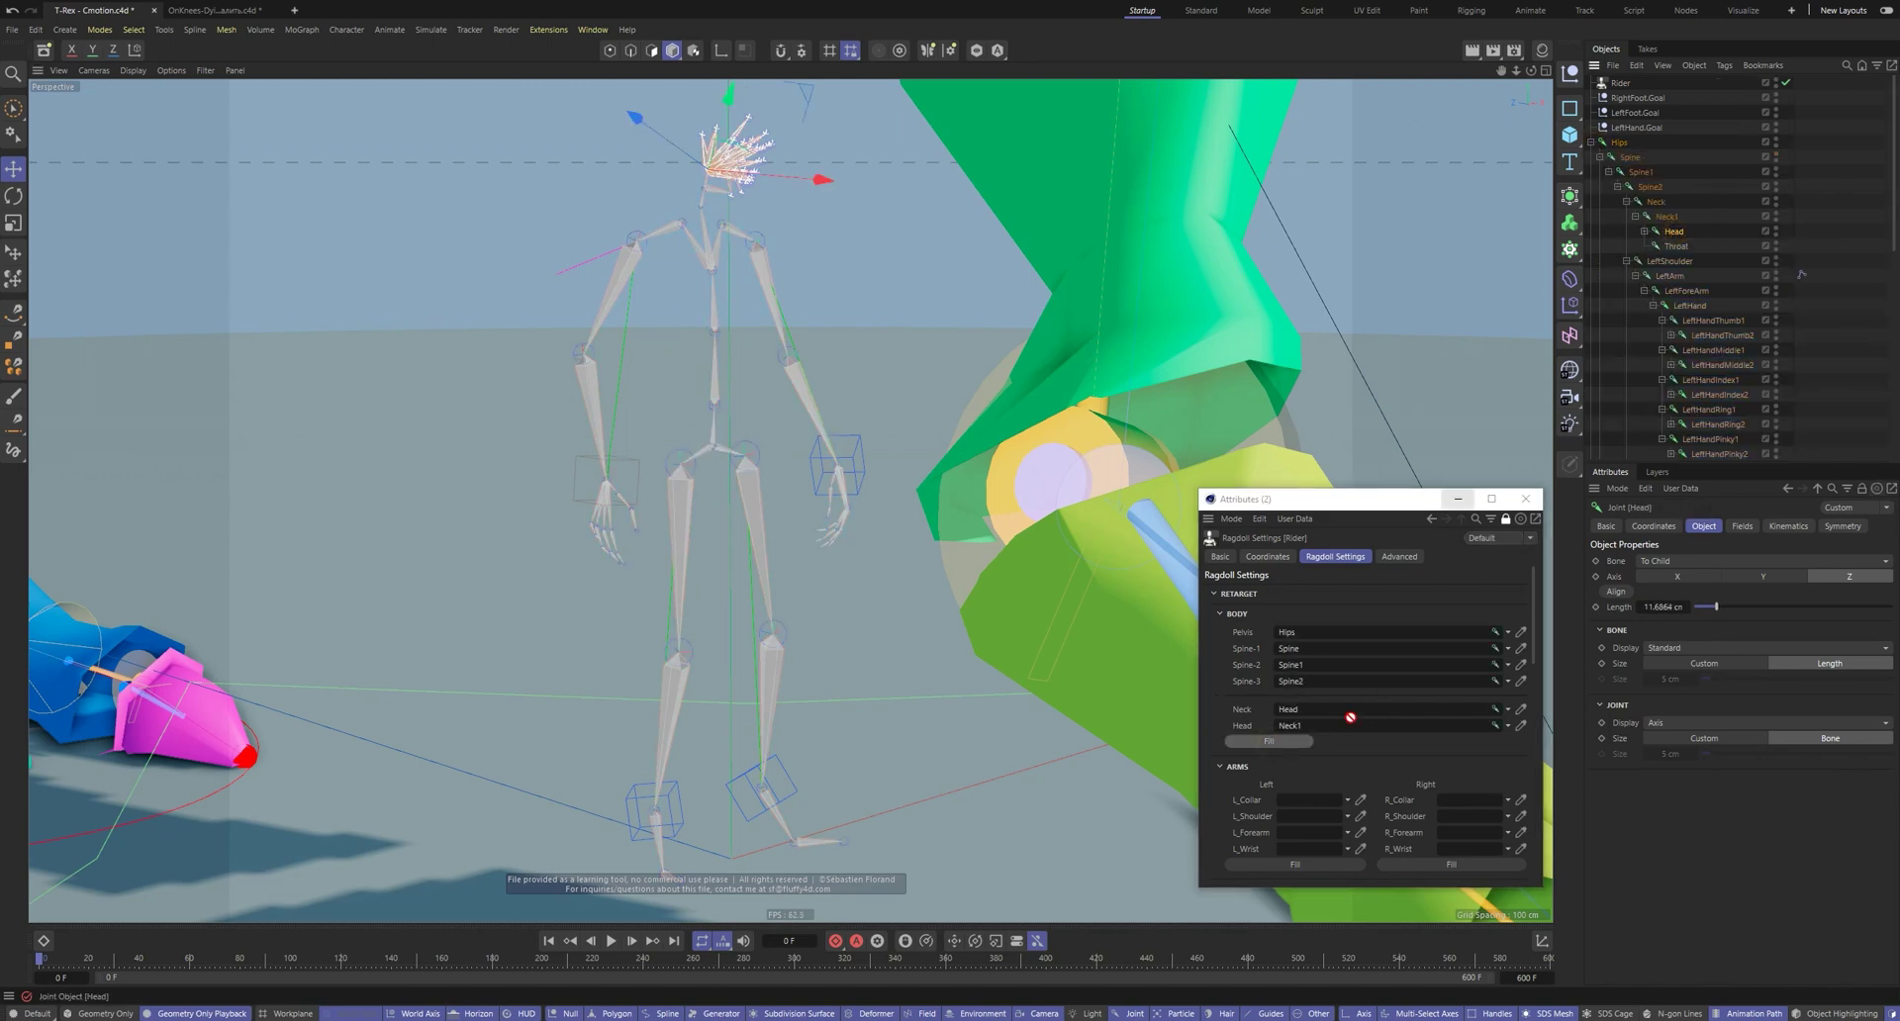
scroll(1286, 723, "down", 2)
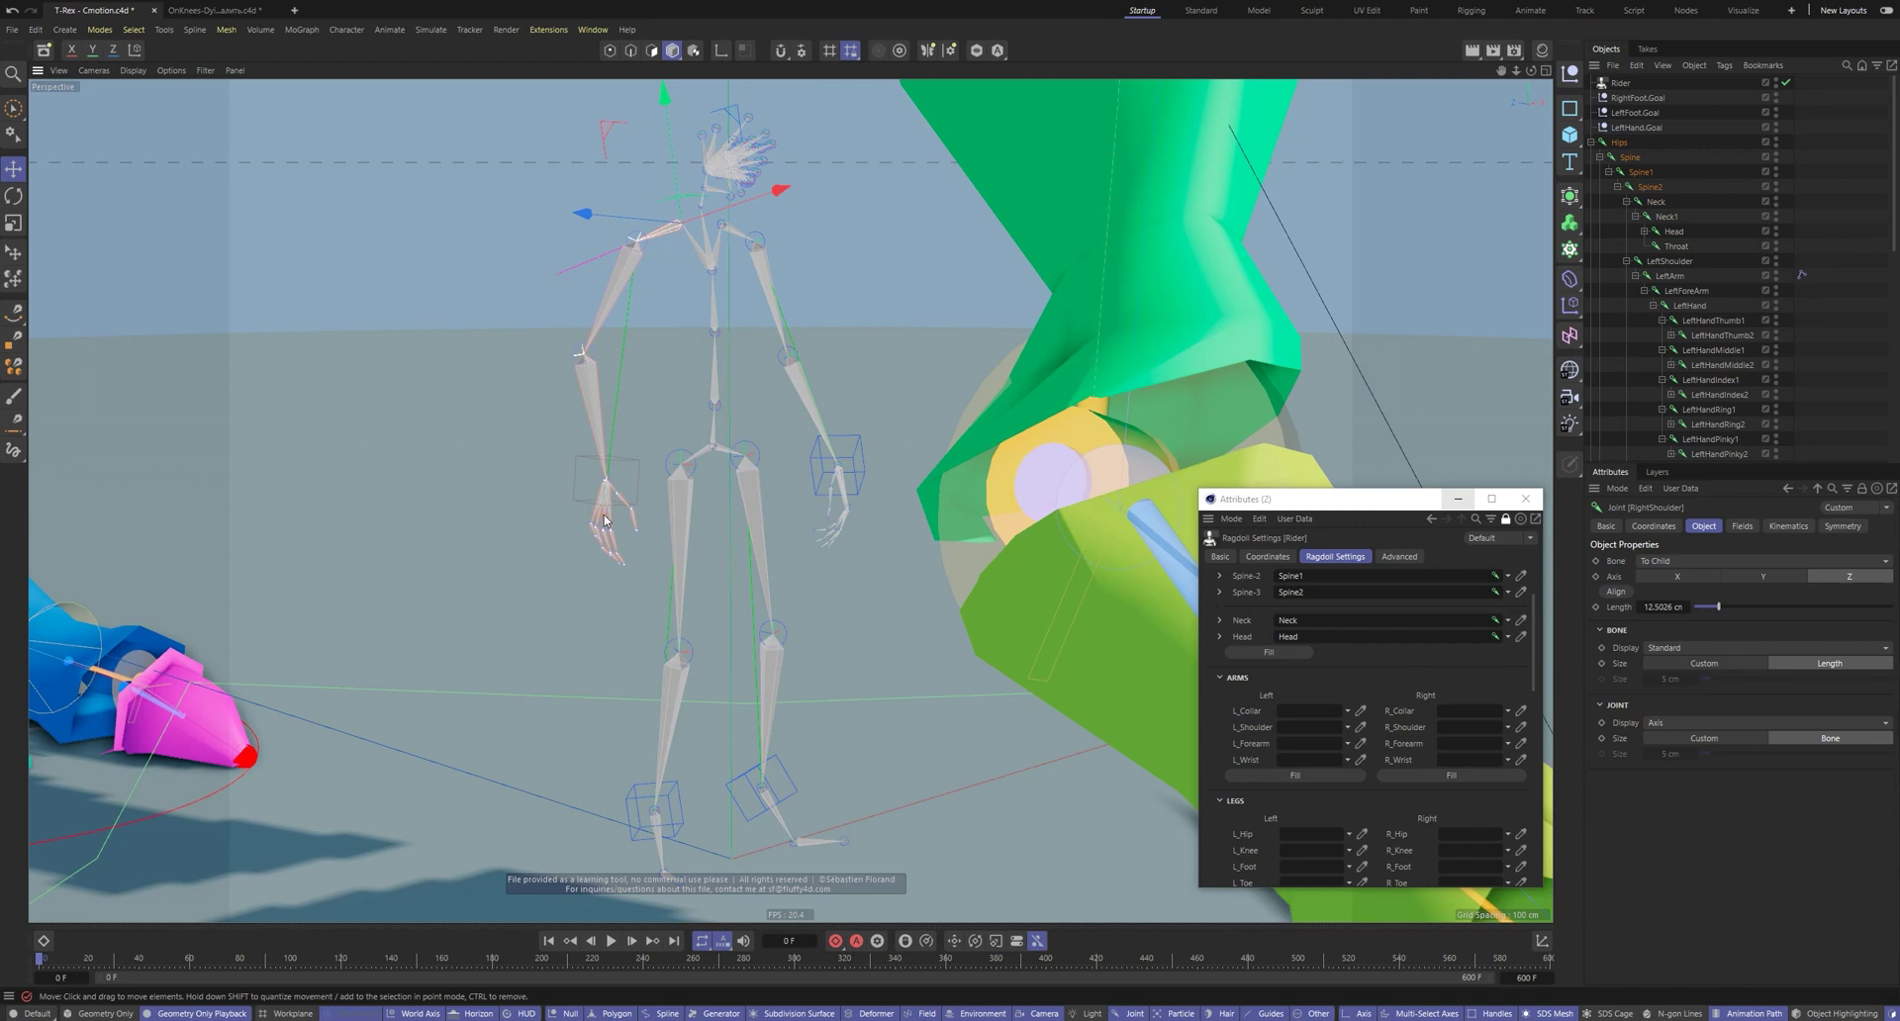
Fill the right arm slots with RightShoulder through RightHand and the left arm slots with LeftShoulder through LeftHand
left_click(1469, 776)
left_click(735, 237)
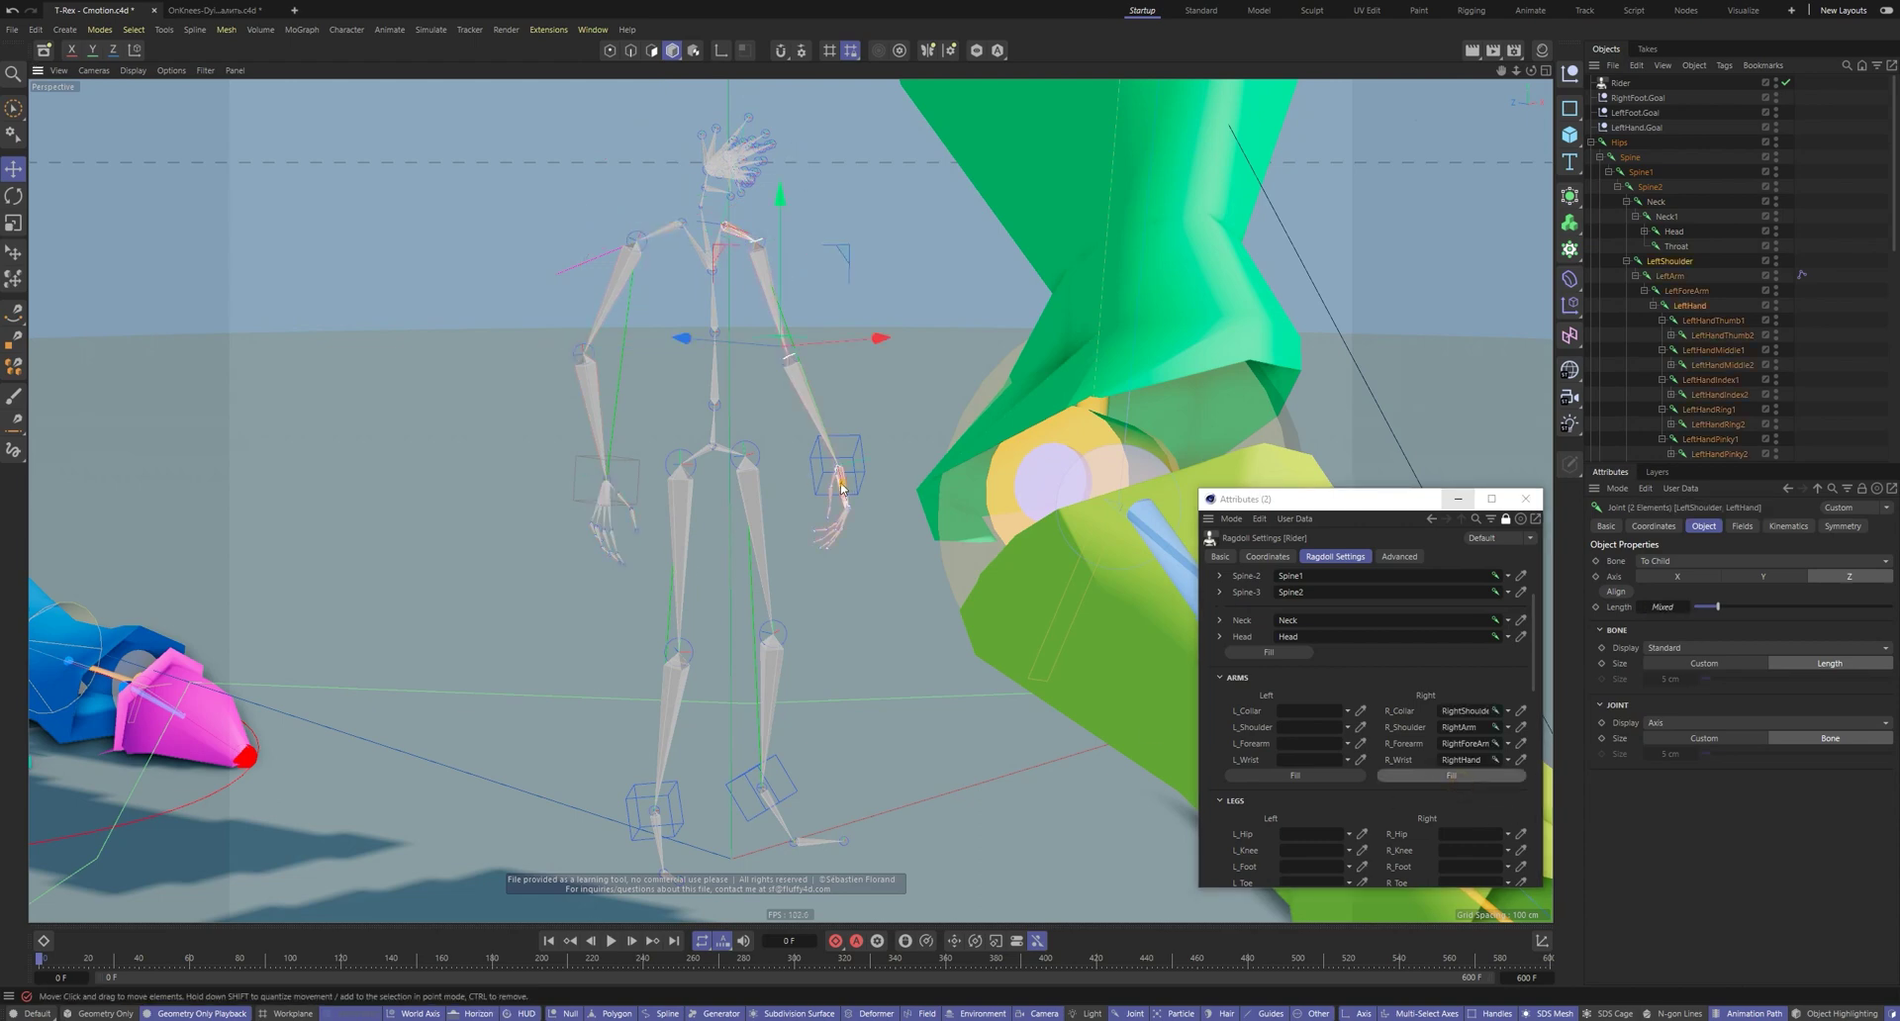
left_click_drag(841, 488, 1101, 677, "alt")
Fill the left leg retarget slots with LeftUpLeg through LeftToeBase and the right leg slots with the chain starting at RightUpLeg
left_click_drag(661, 629, 930, 818, "alt")
scroll(1252, 807, "down", 3)
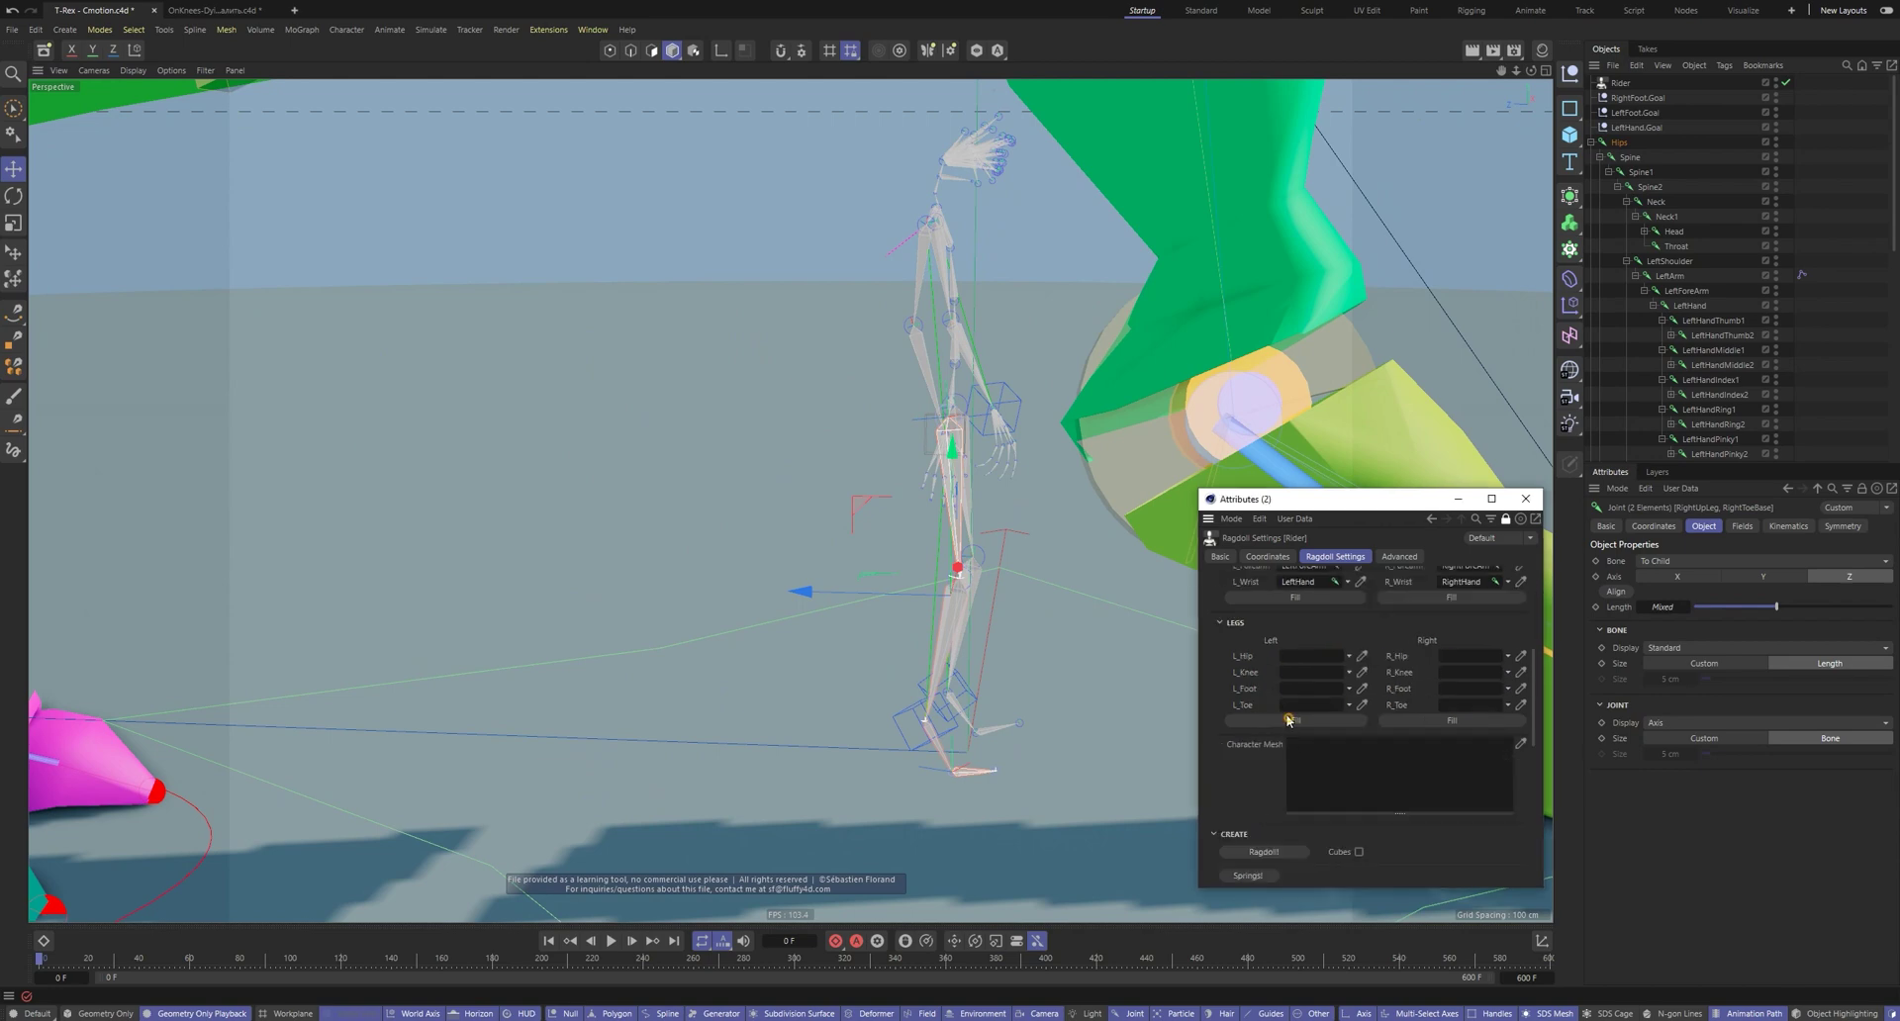
left_click(1292, 720)
left_click_drag(1108, 683, 1010, 653, "alt")
left_click(1014, 478)
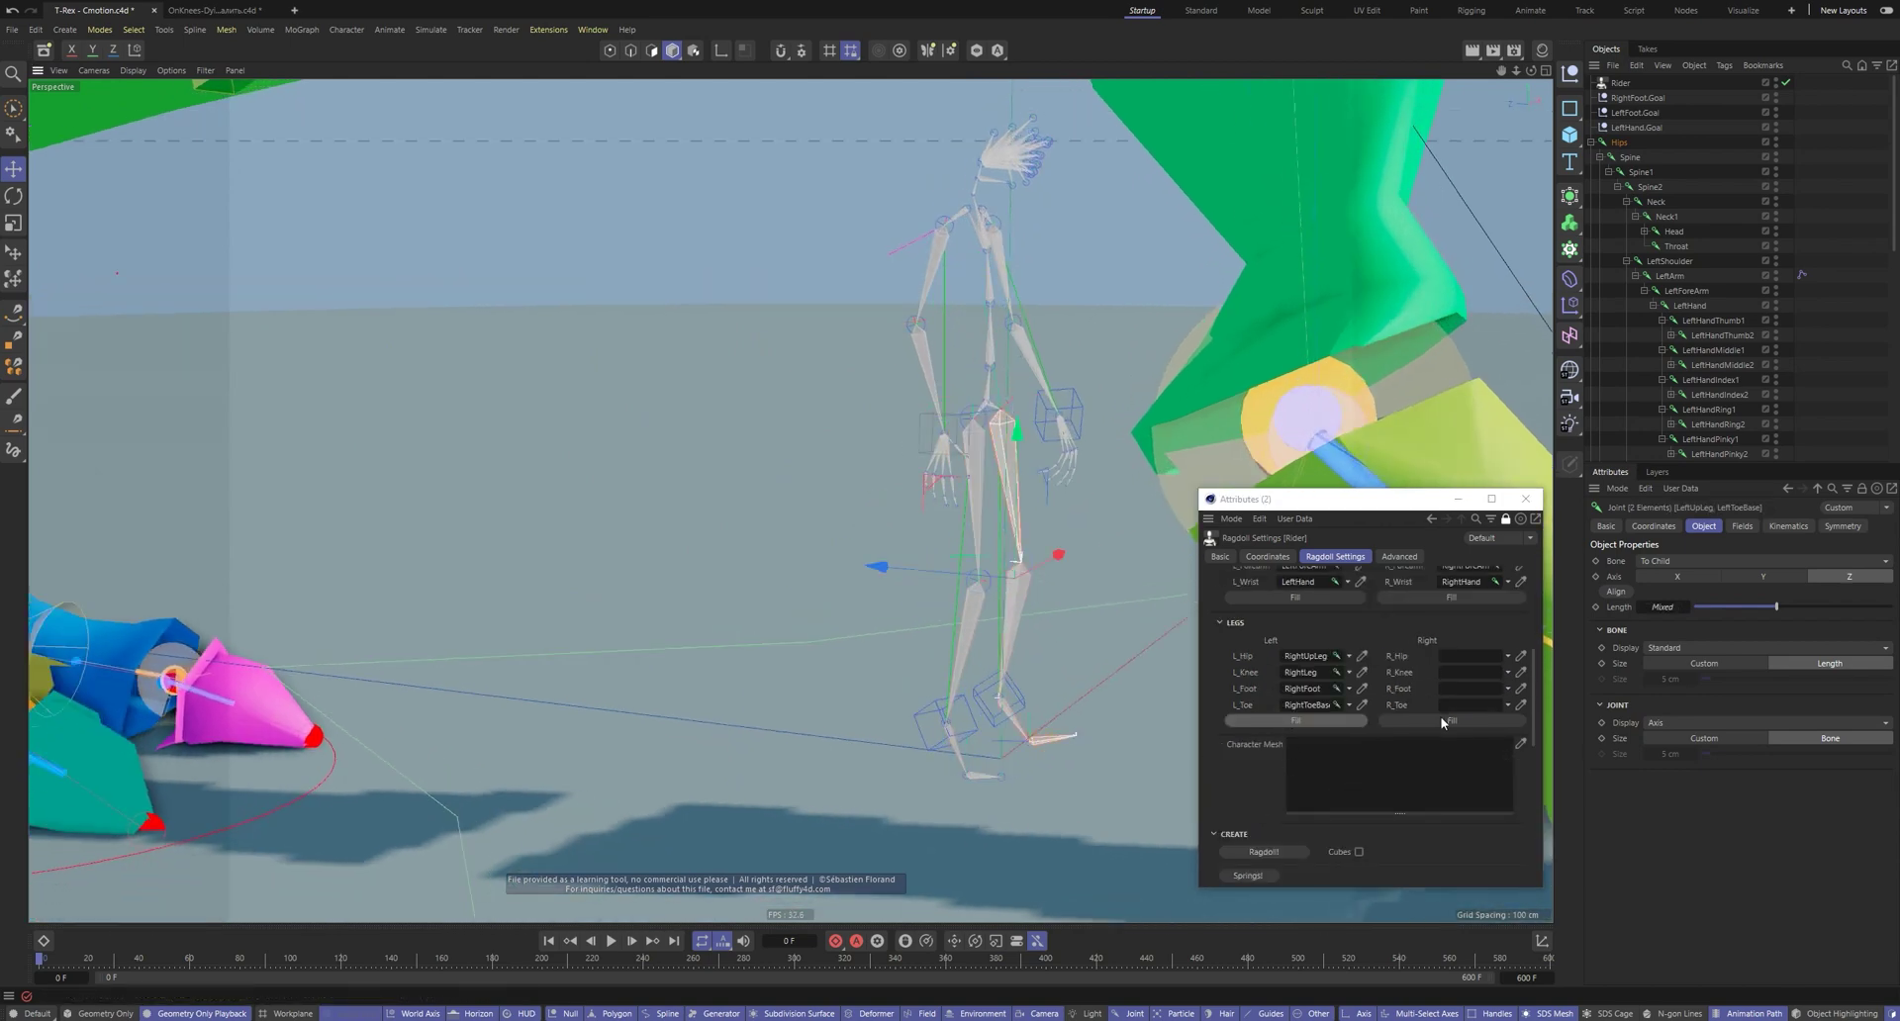
left_click_drag(1193, 662, 1089, 633, "alt")
left_click(974, 594)
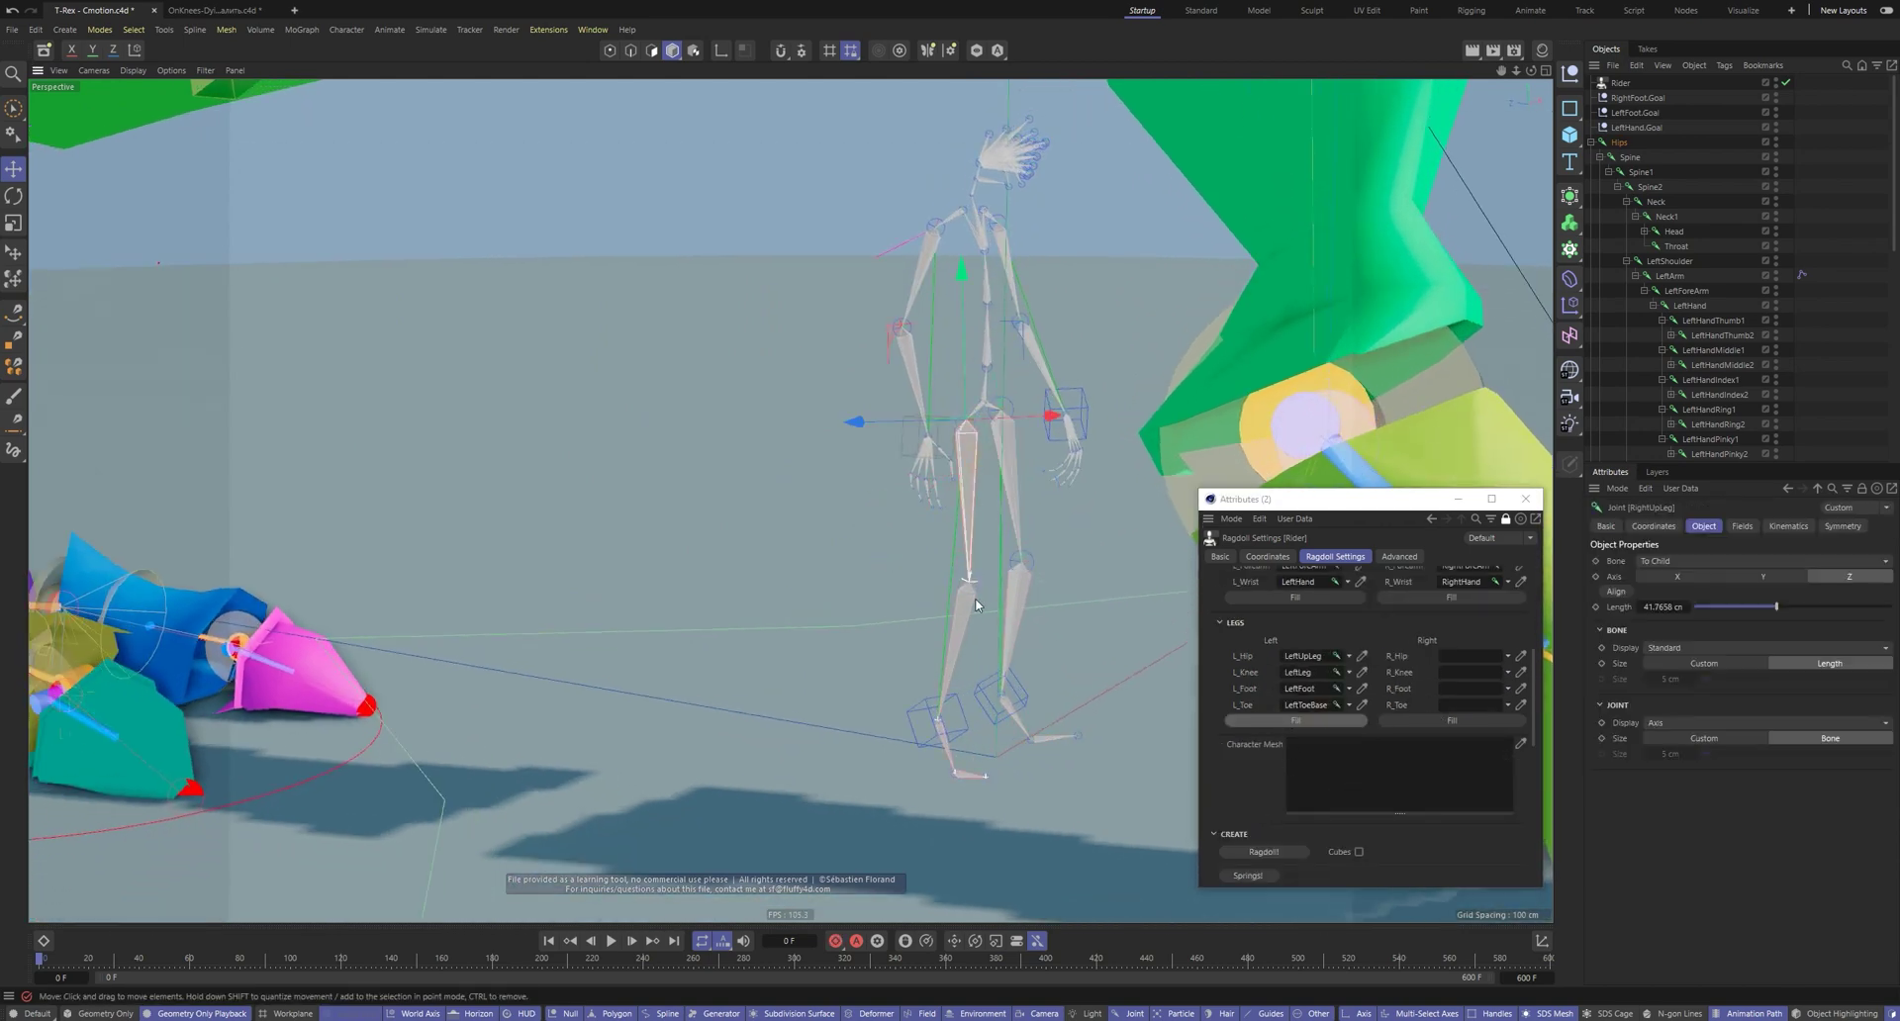
left_click_drag(977, 223, 876, 297, "alt")
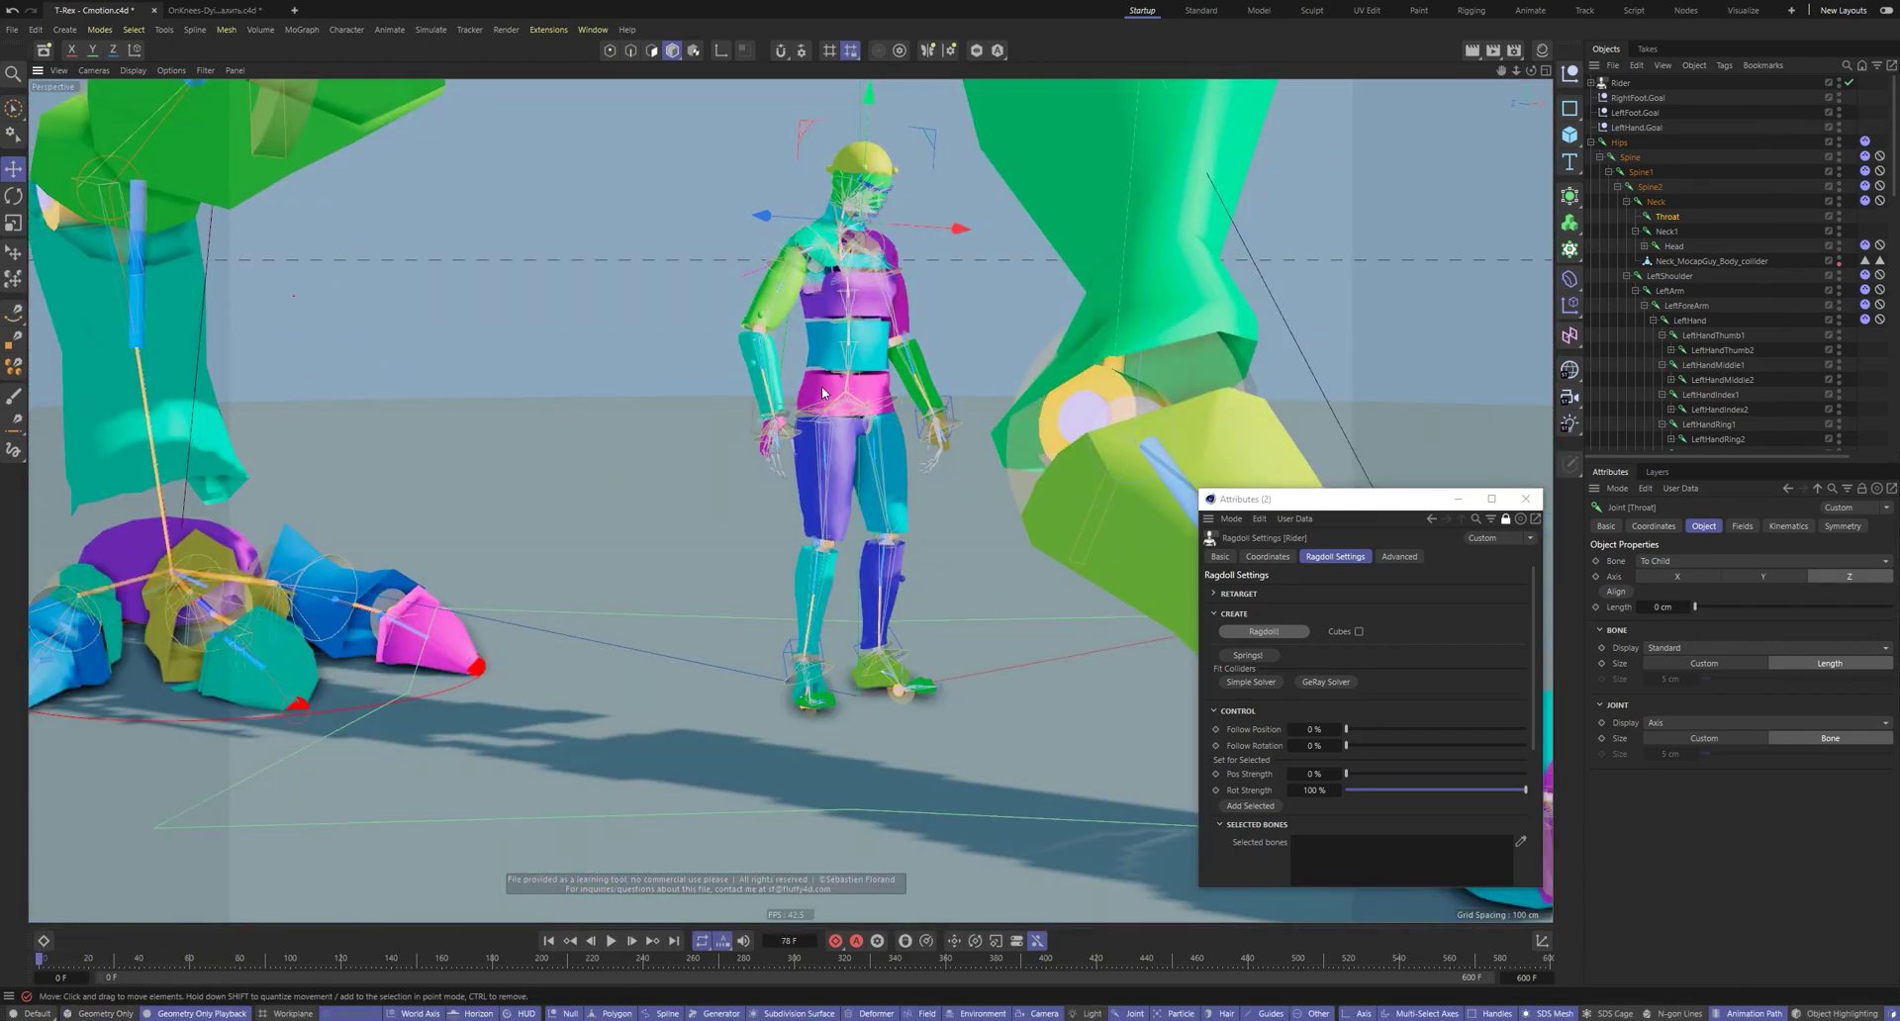
Delete the Rider's generated ragdoll and move the mocap character with its IK goals onto the T-Rex's back
scroll(1366, 752, "down", 5)
left_click(1285, 767)
middle_click_drag(718, 381, 666, 817, "alt")
scroll(798, 505, "down", 4)
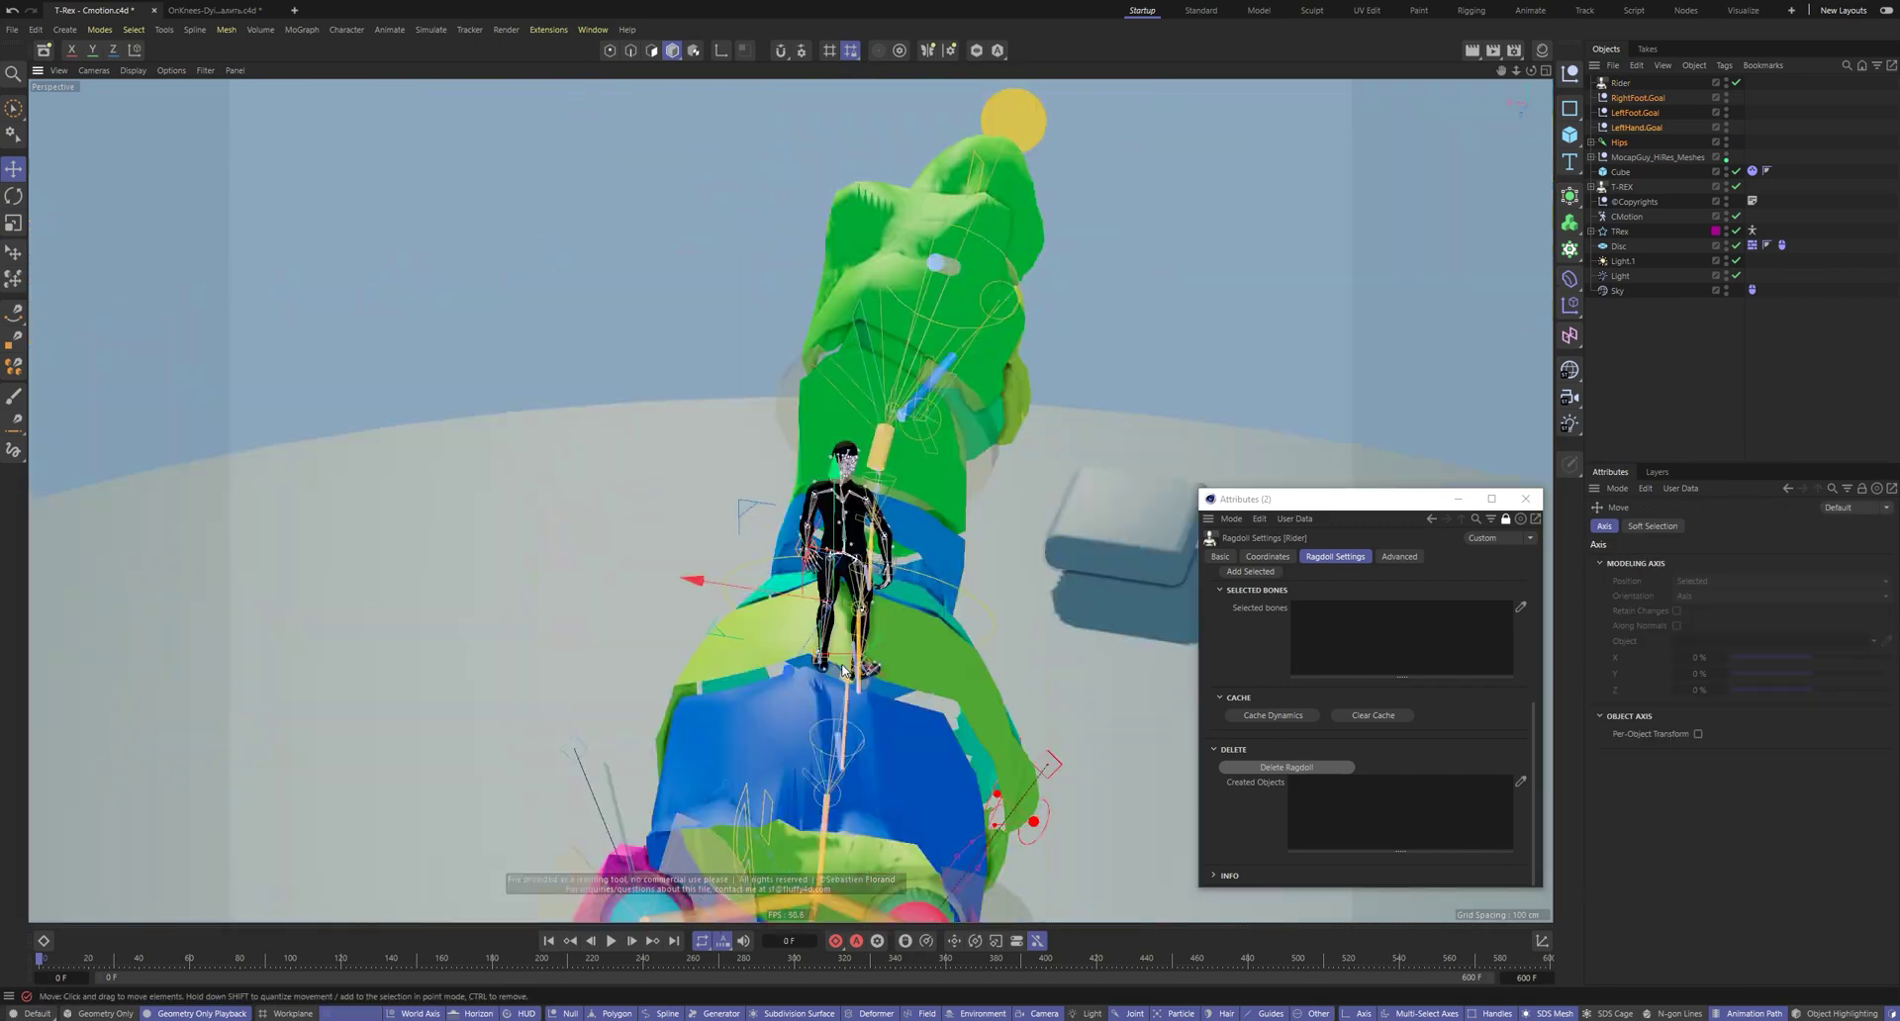
Pose the rider with arms forward on the T-Rex's back, then generate the Rider's ragdoll and test it in playback
left_click_drag(782, 562, 826, 570)
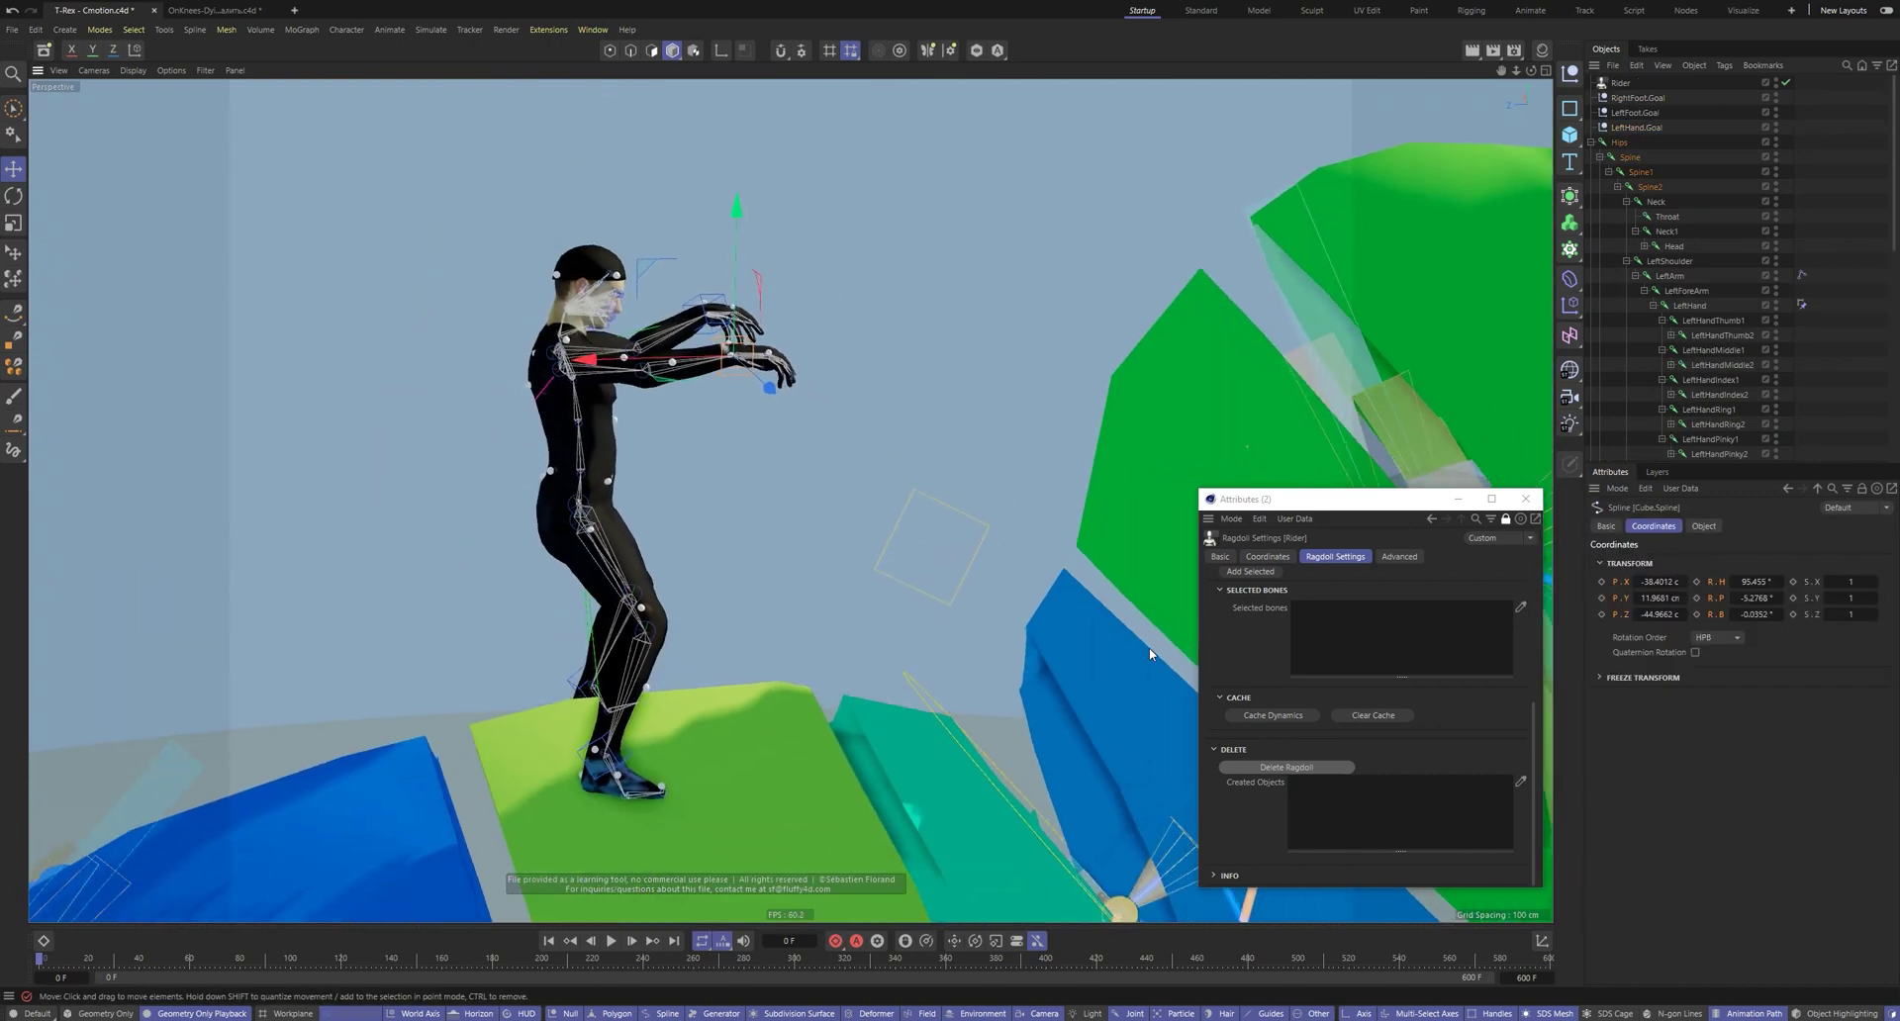
scroll(1294, 612, "up", 4)
left_click(1235, 712)
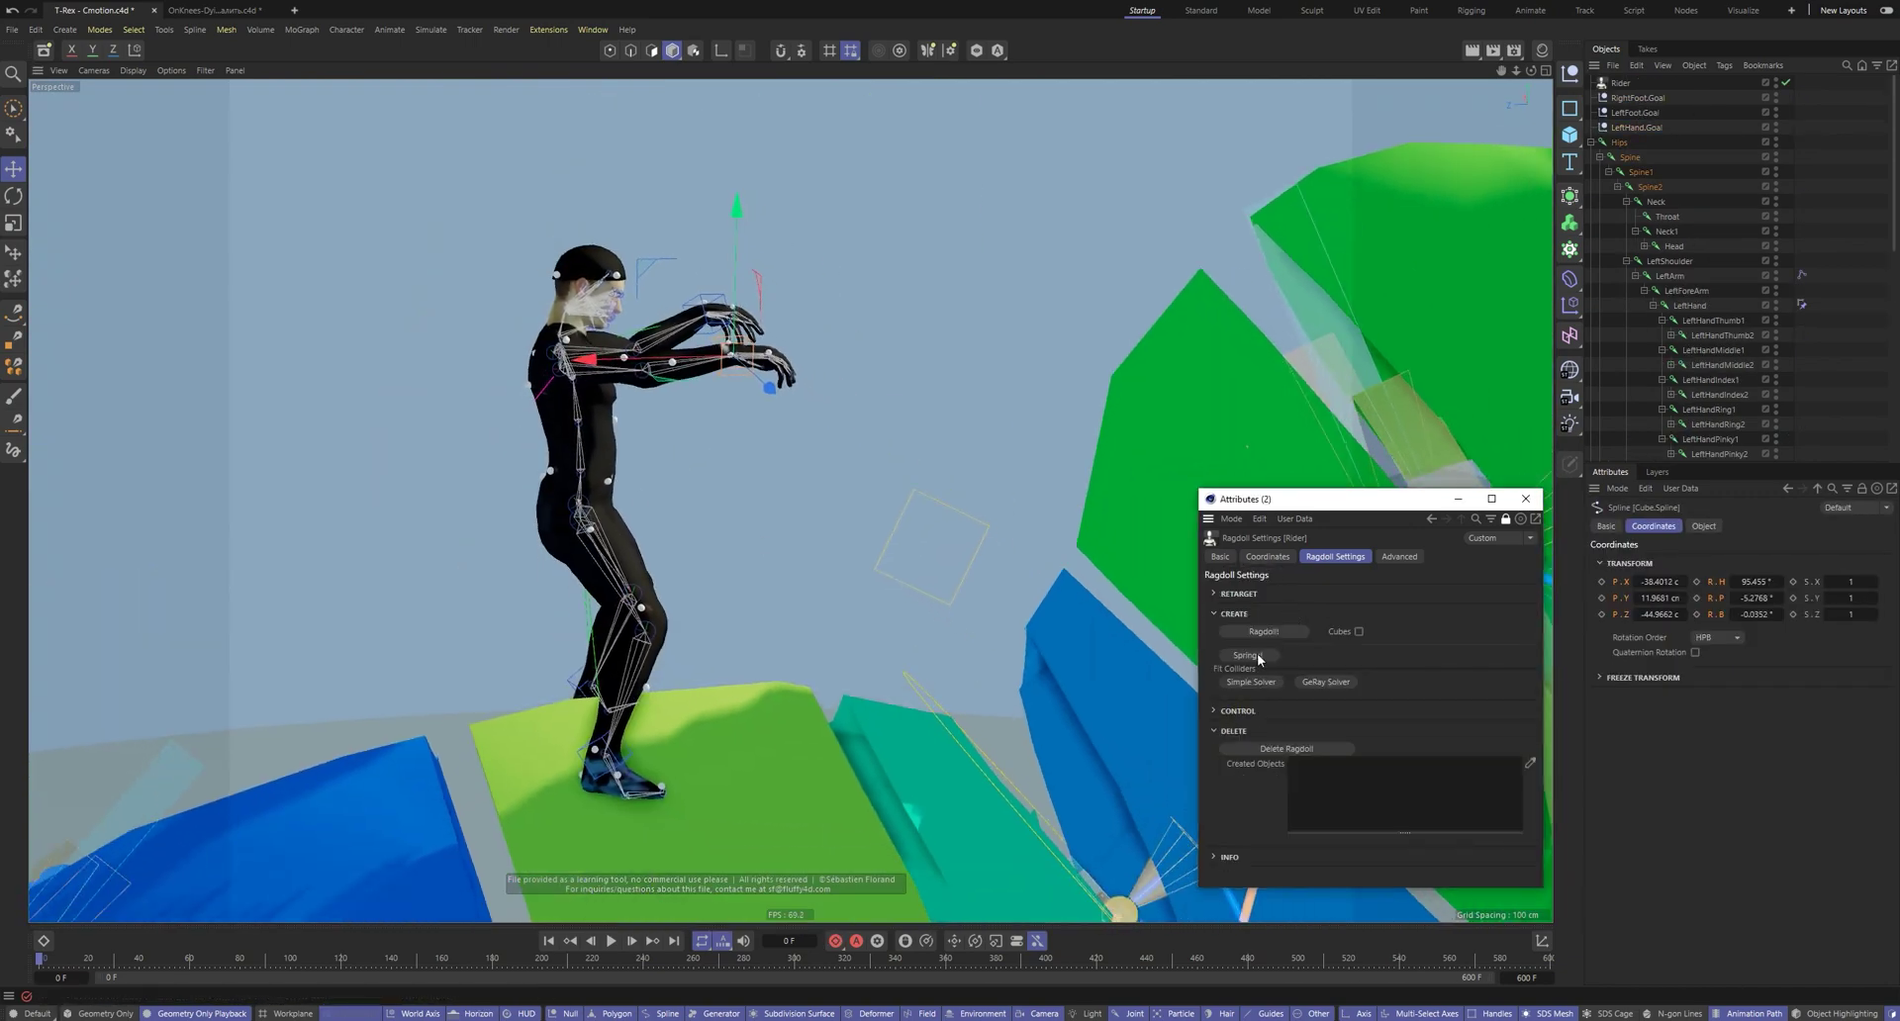
left_click_drag(576, 352, 1303, 322, "alt")
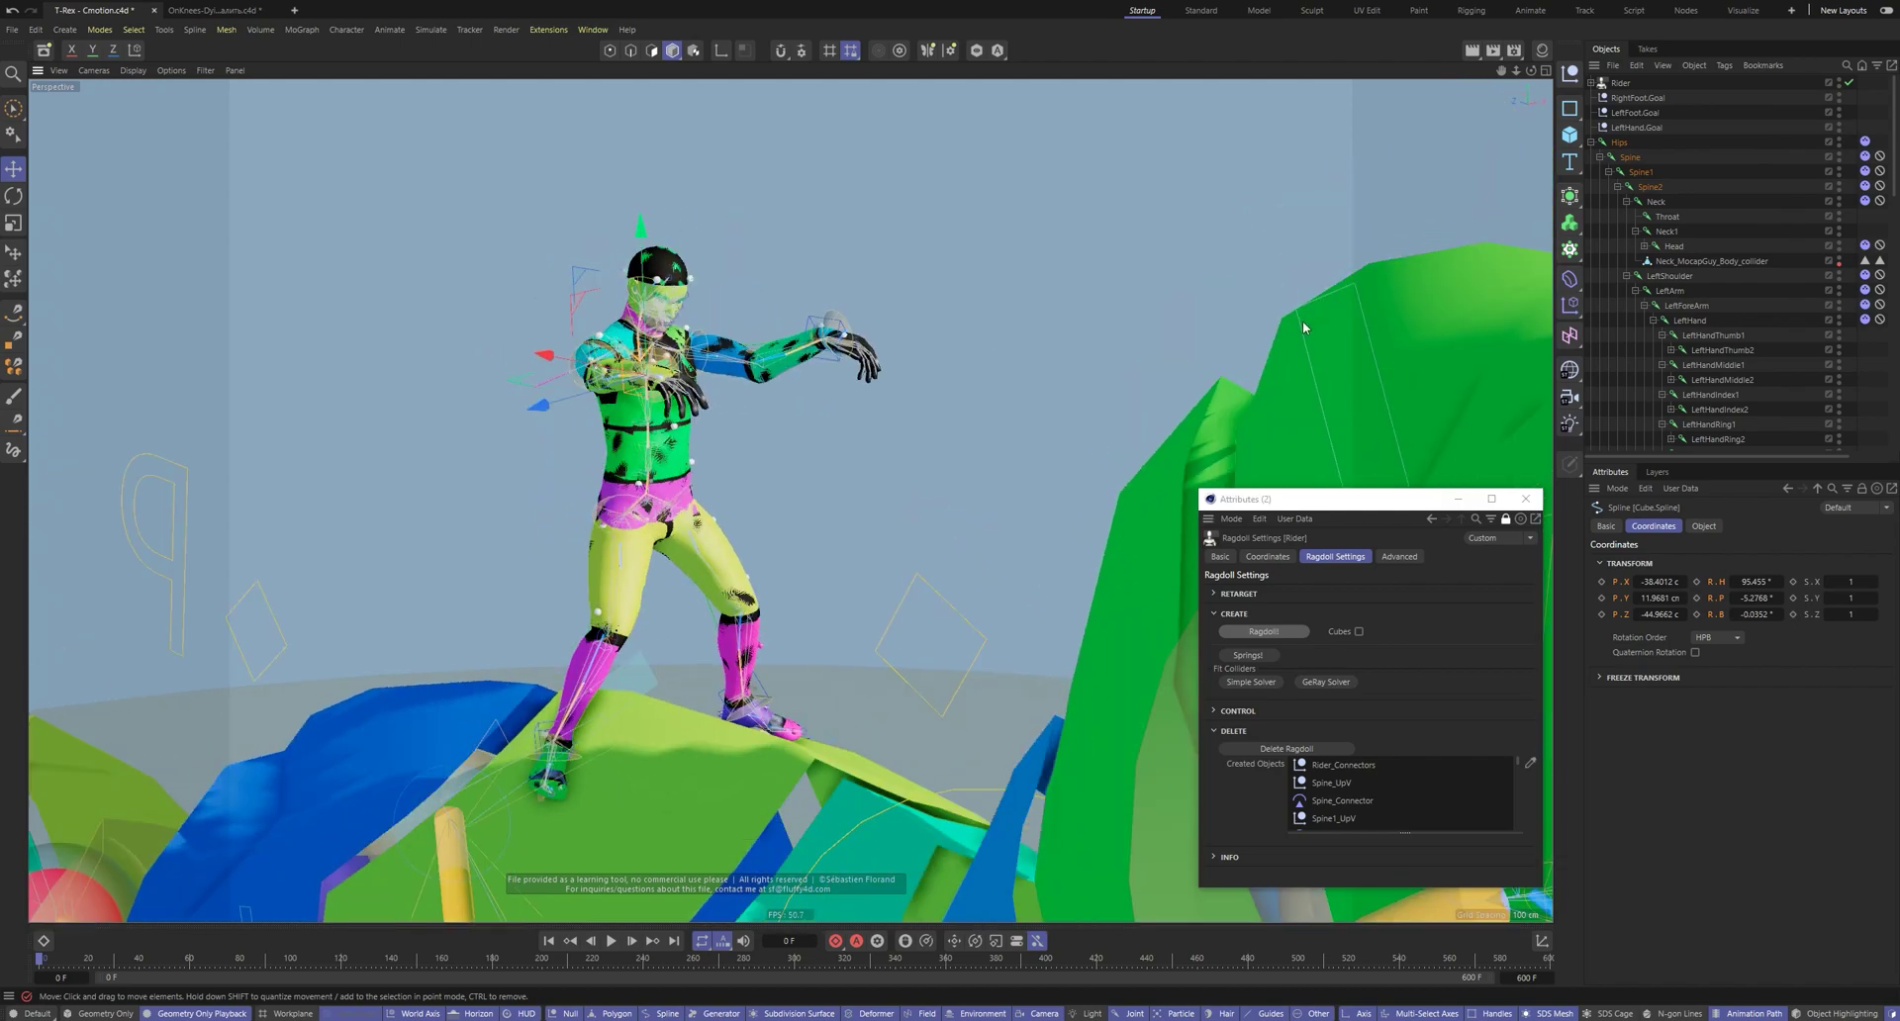
left_click(1593, 142)
key("F8")
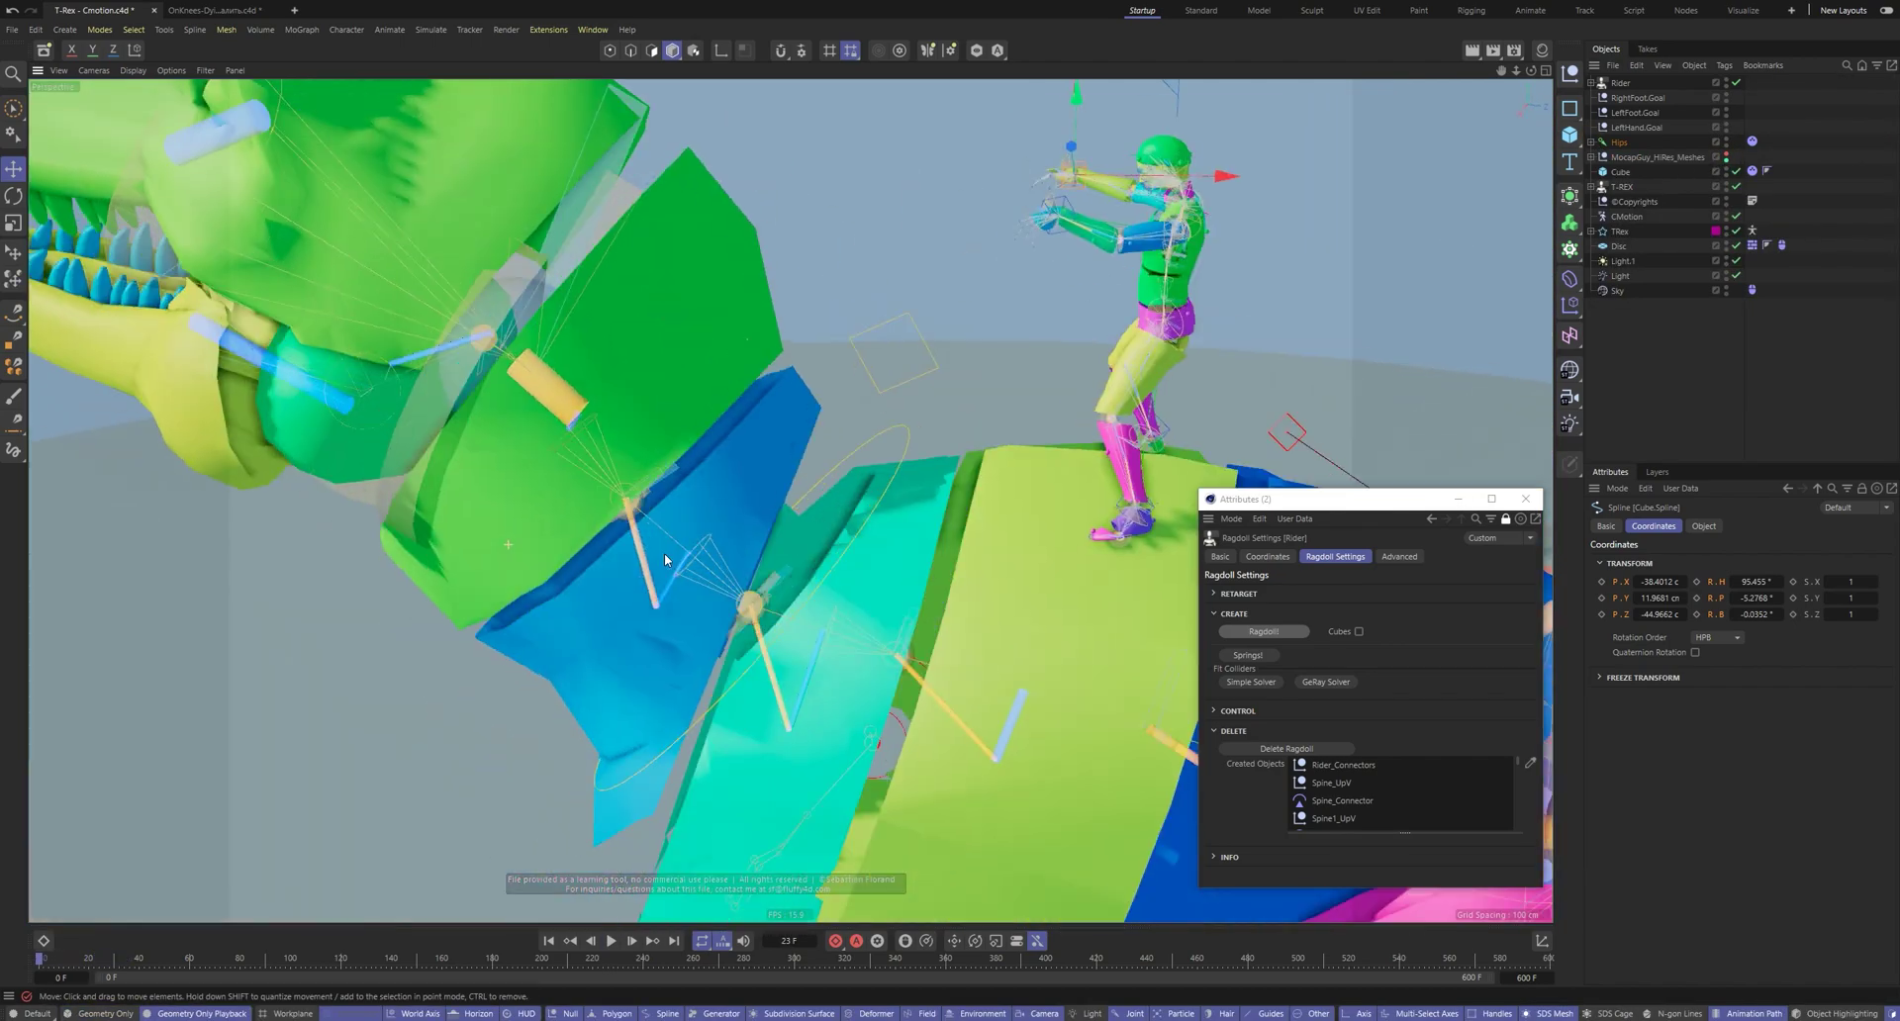
Hide polygon objects in the viewport and select the rider's LeftToeBase and RightToeBase joints
left_click_drag(663, 554, 345, 383, "alt")
scroll(1001, 717, "up", 6)
left_click(748, 512)
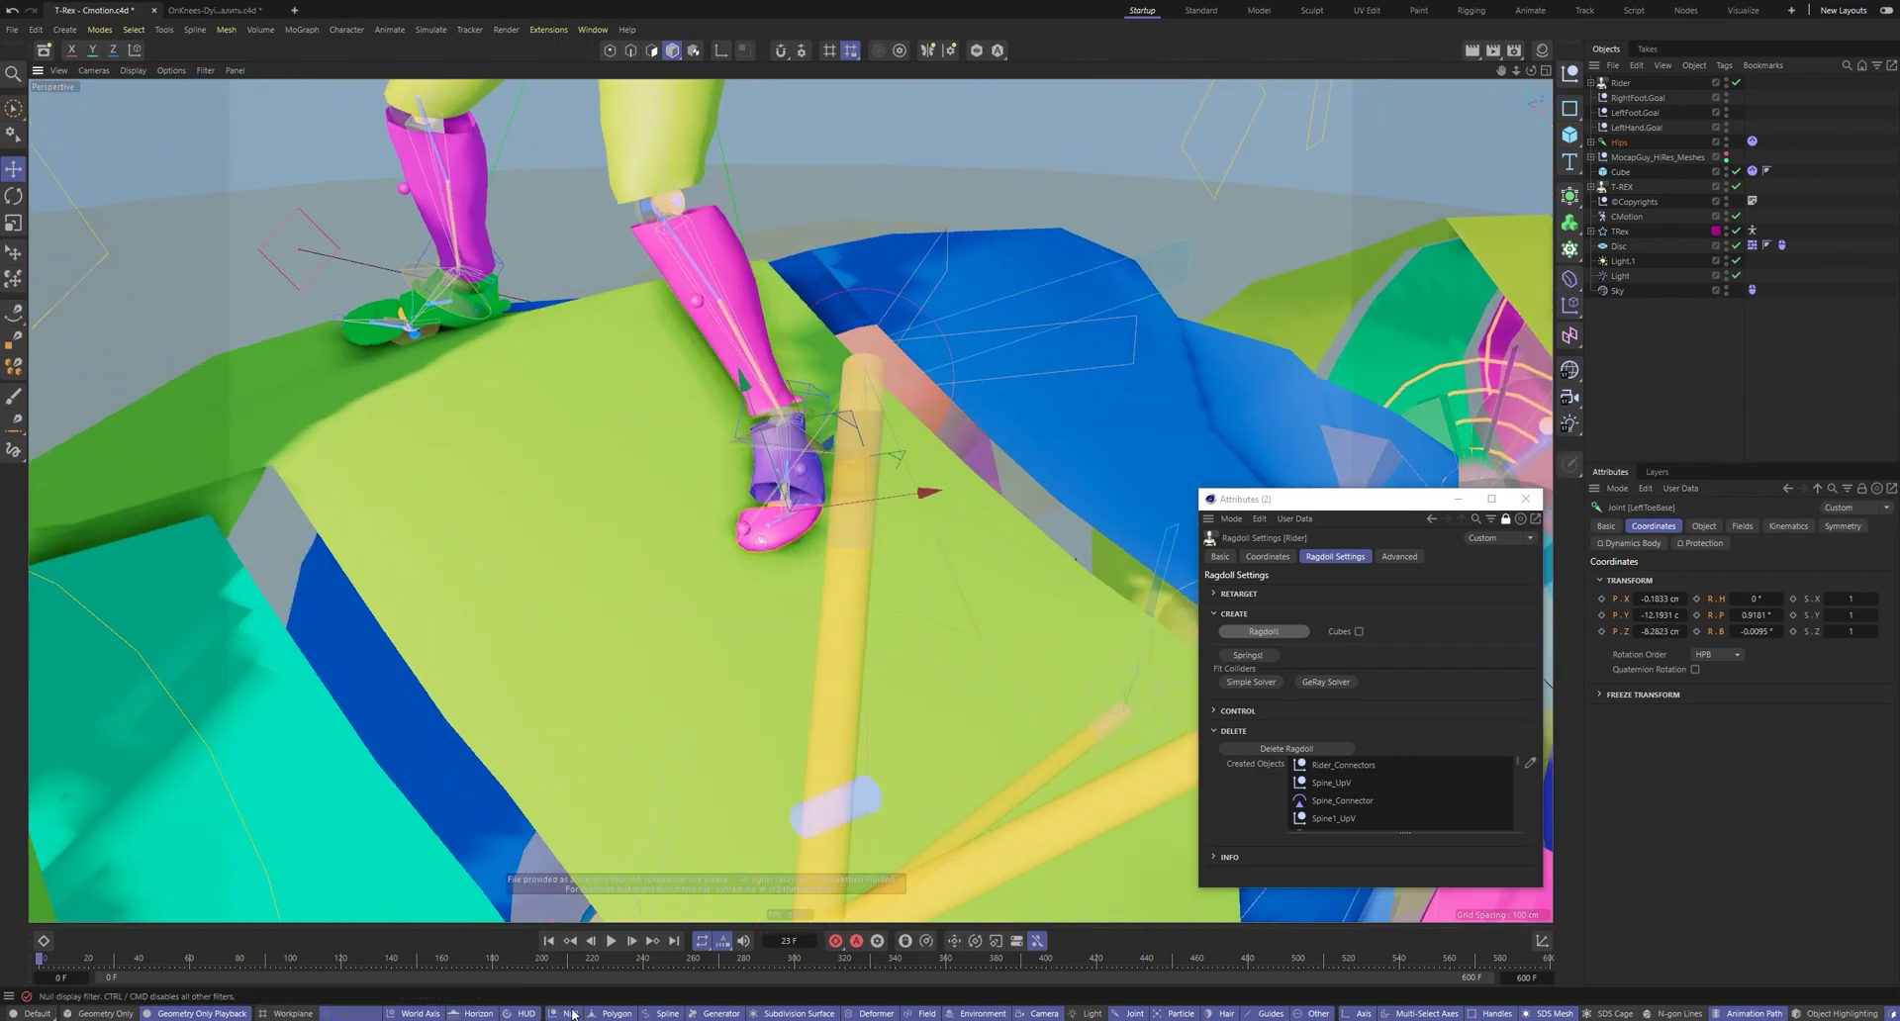
left_click(610, 1014)
left_click(388, 325)
left_click(779, 531)
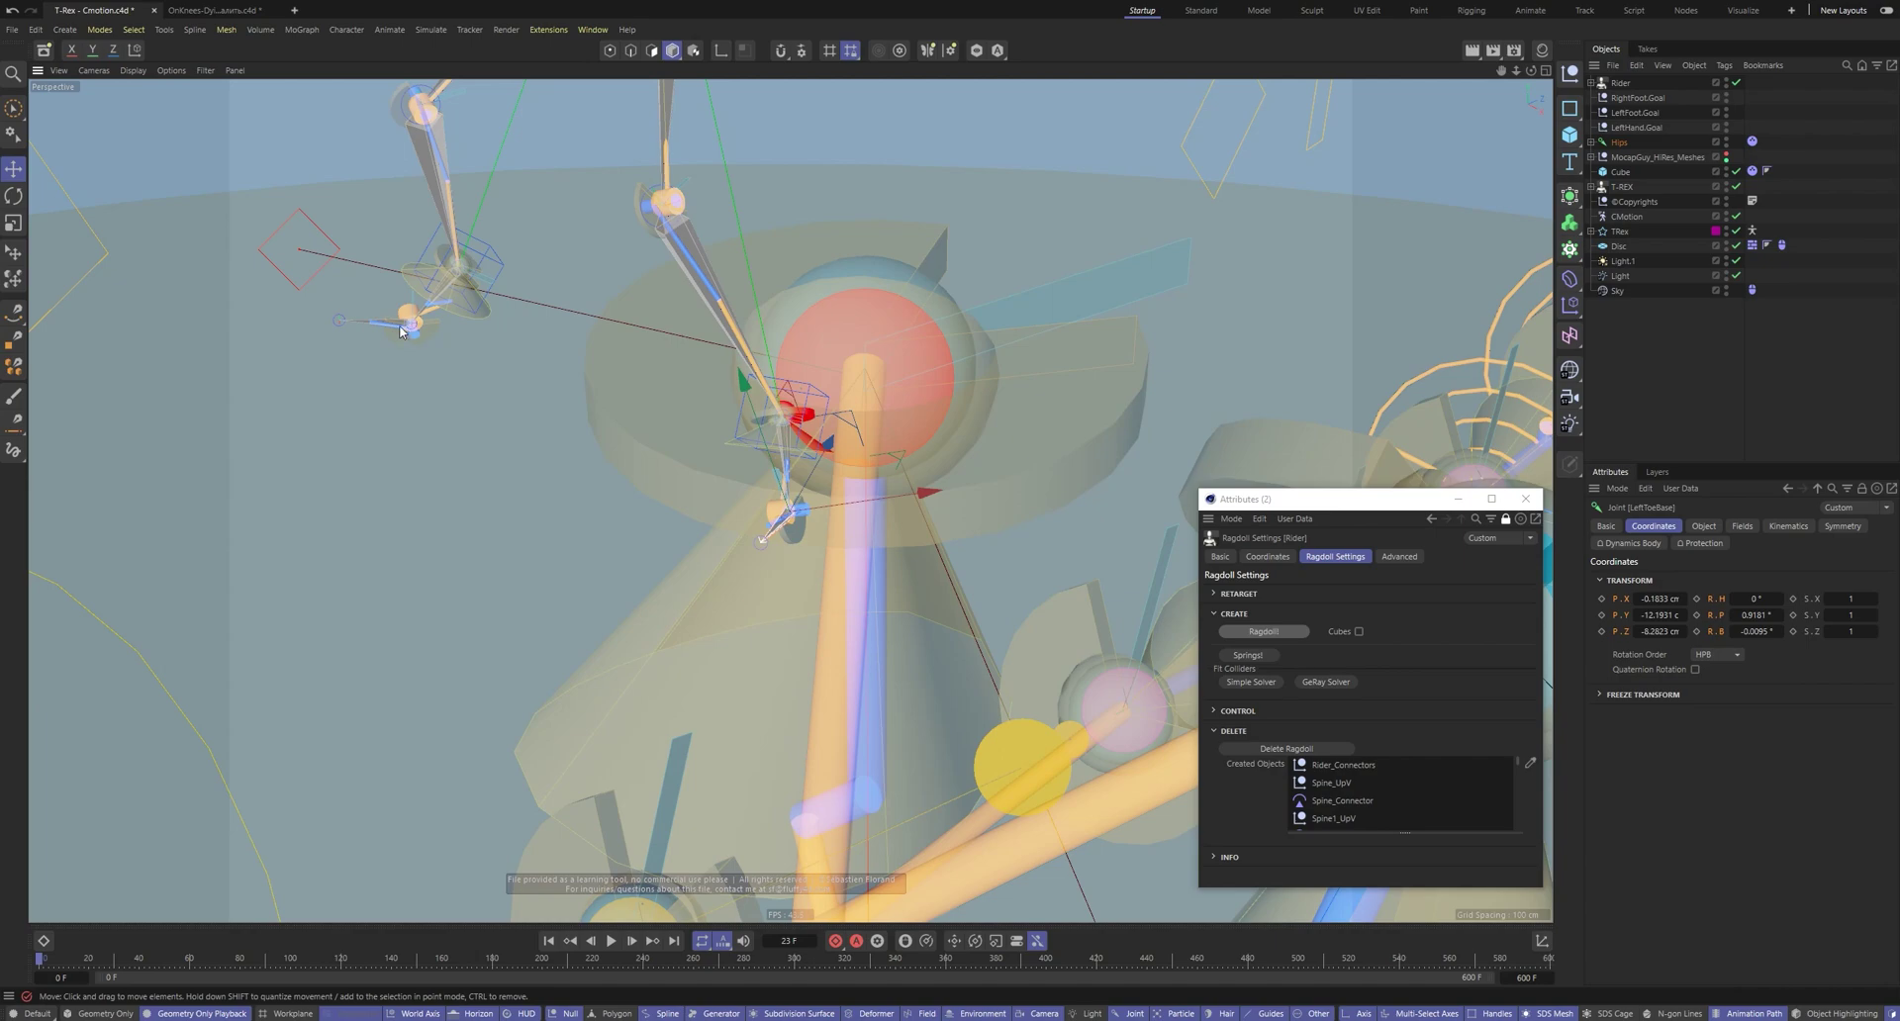
Connect both toe joints to the T-Rex's Spine_1 joint in Spine/Tail mode and show polygon objects again
left_click(1399, 557)
left_click_drag(810, 630, 807, 655, "alt")
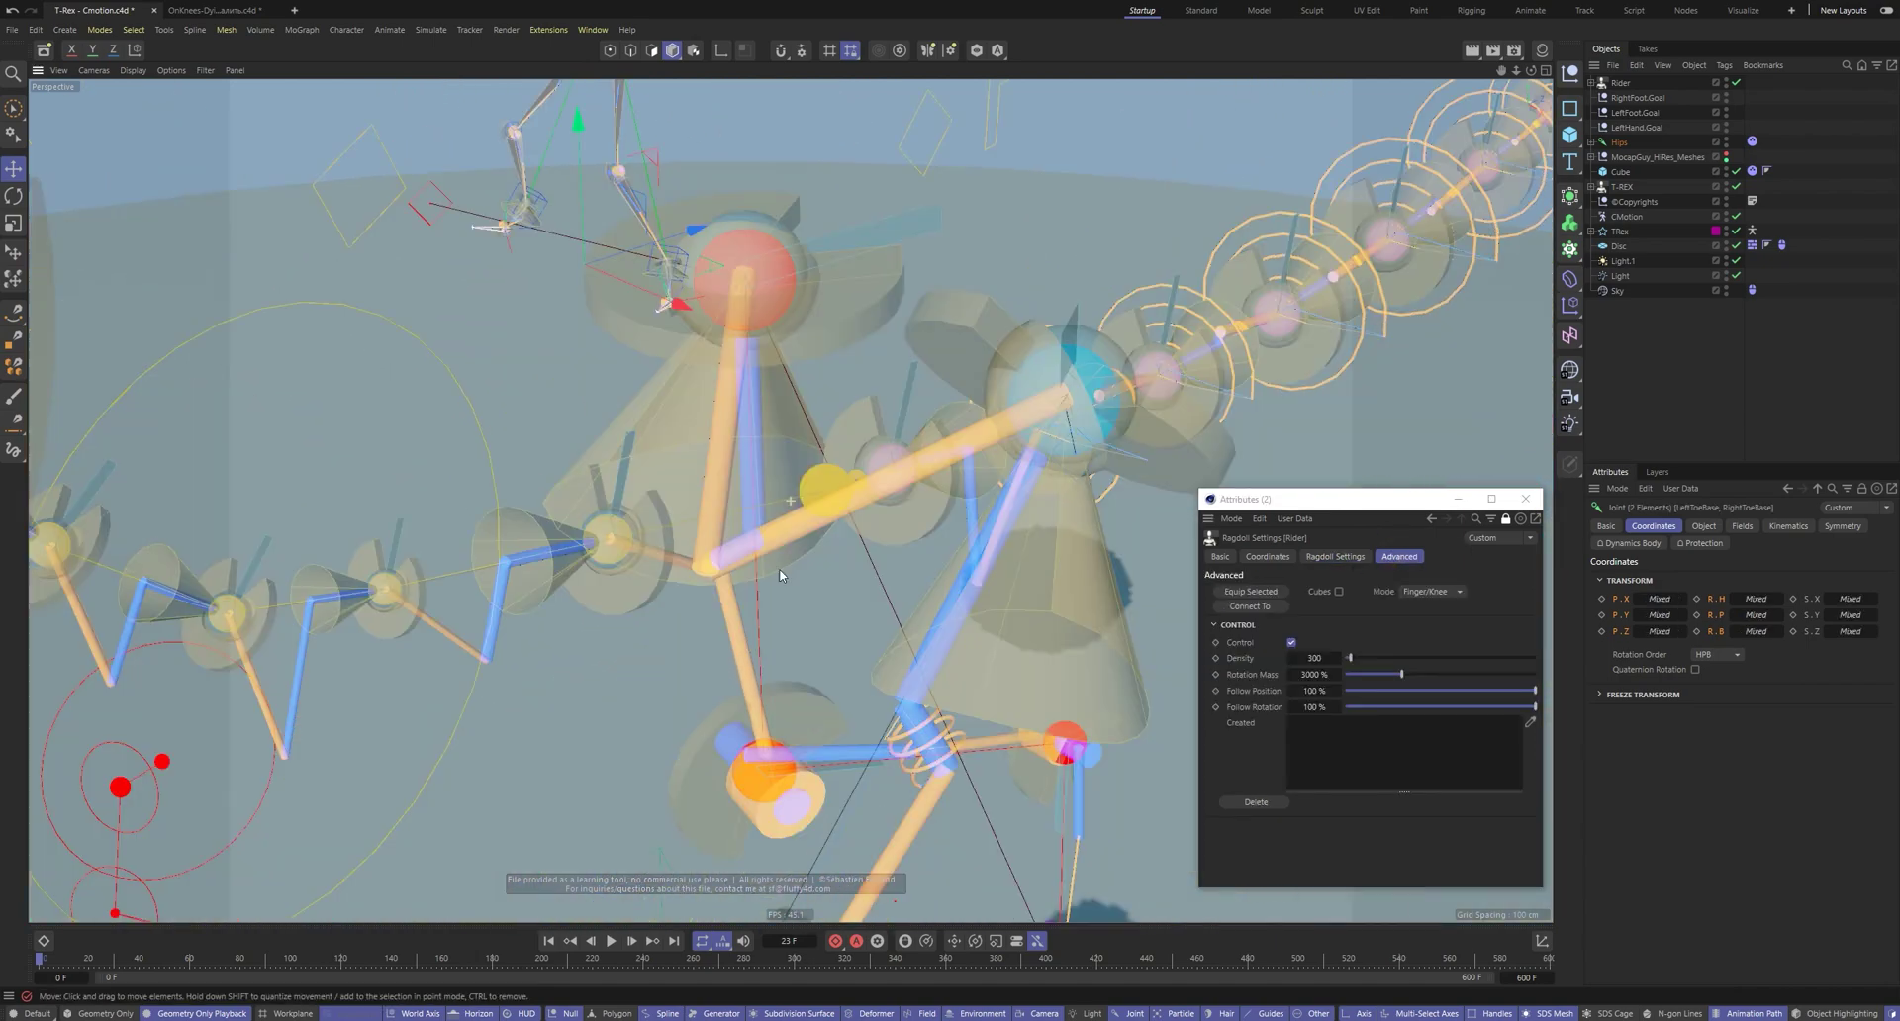
left_click_drag(780, 576, 621, 665, "alt")
middle_click_drag(426, 705, 613, 609, "alt")
left_click(721, 527, "shift")
left_click_drag(722, 531, 649, 503, "alt")
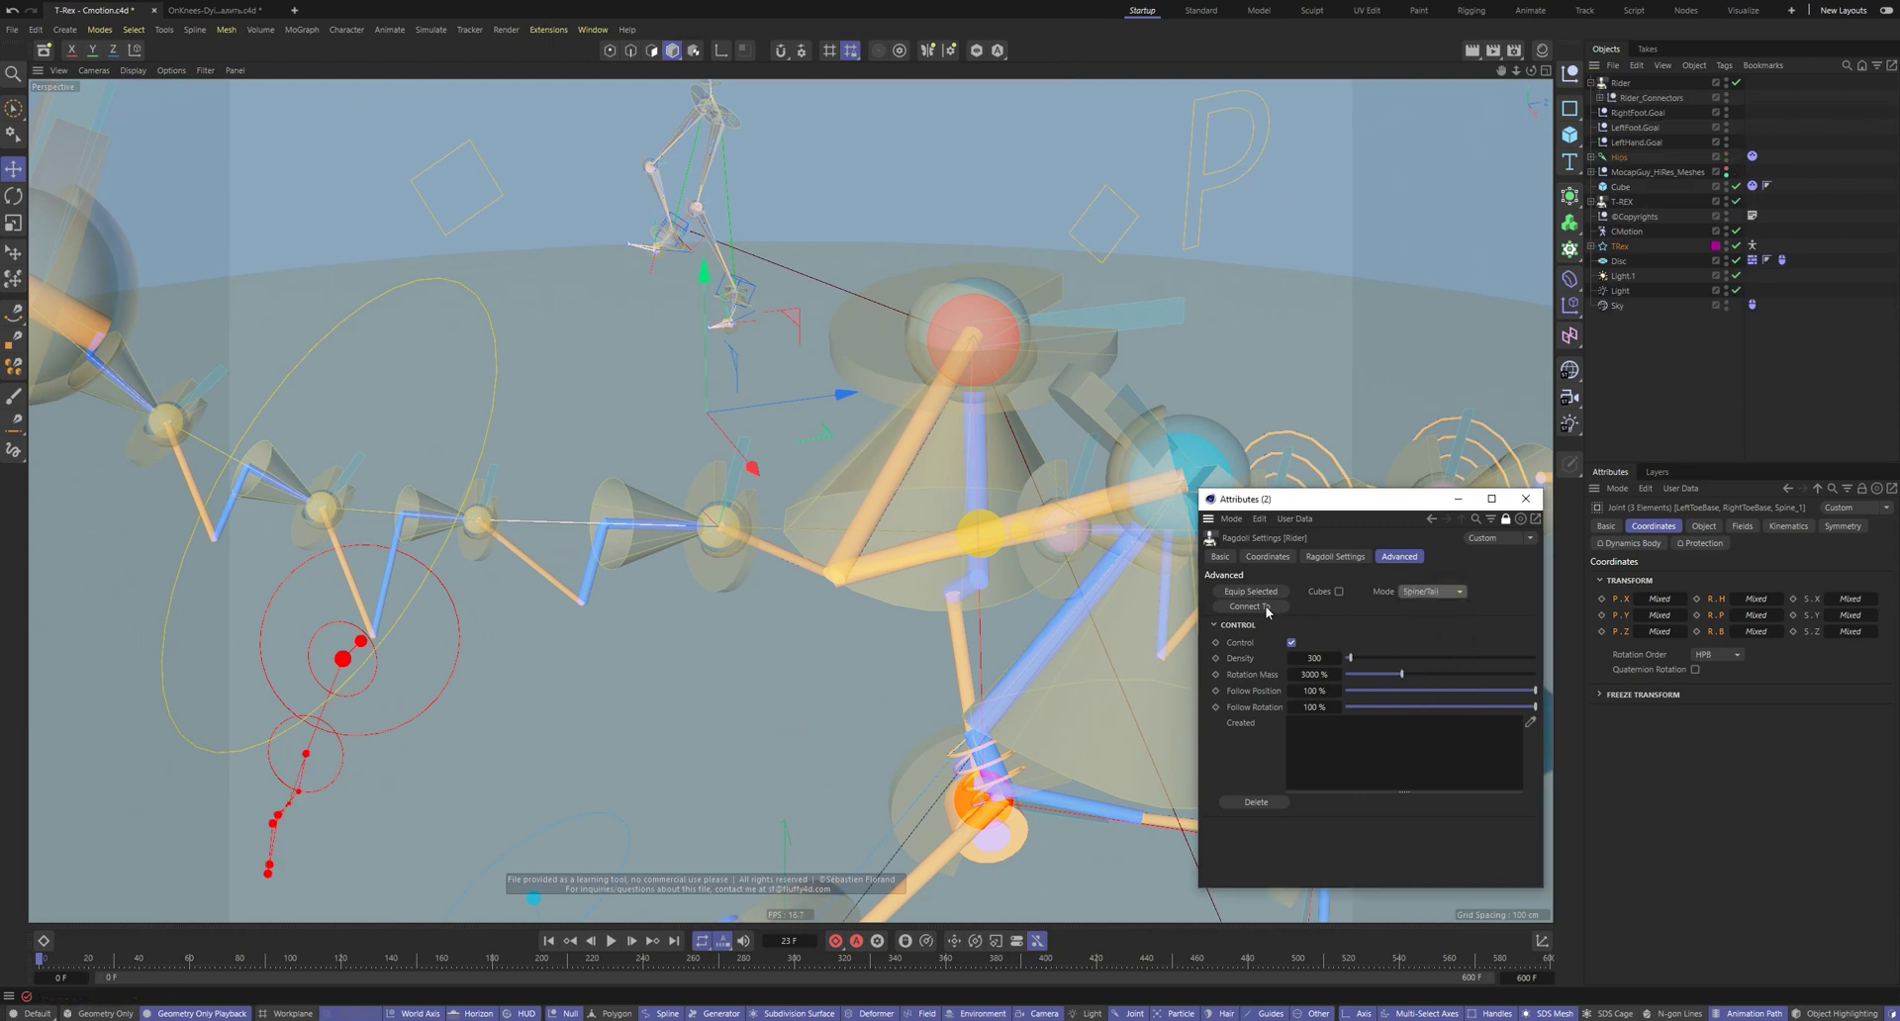
middle_click_drag(694, 540, 600, 577, "alt")
left_click(615, 1013)
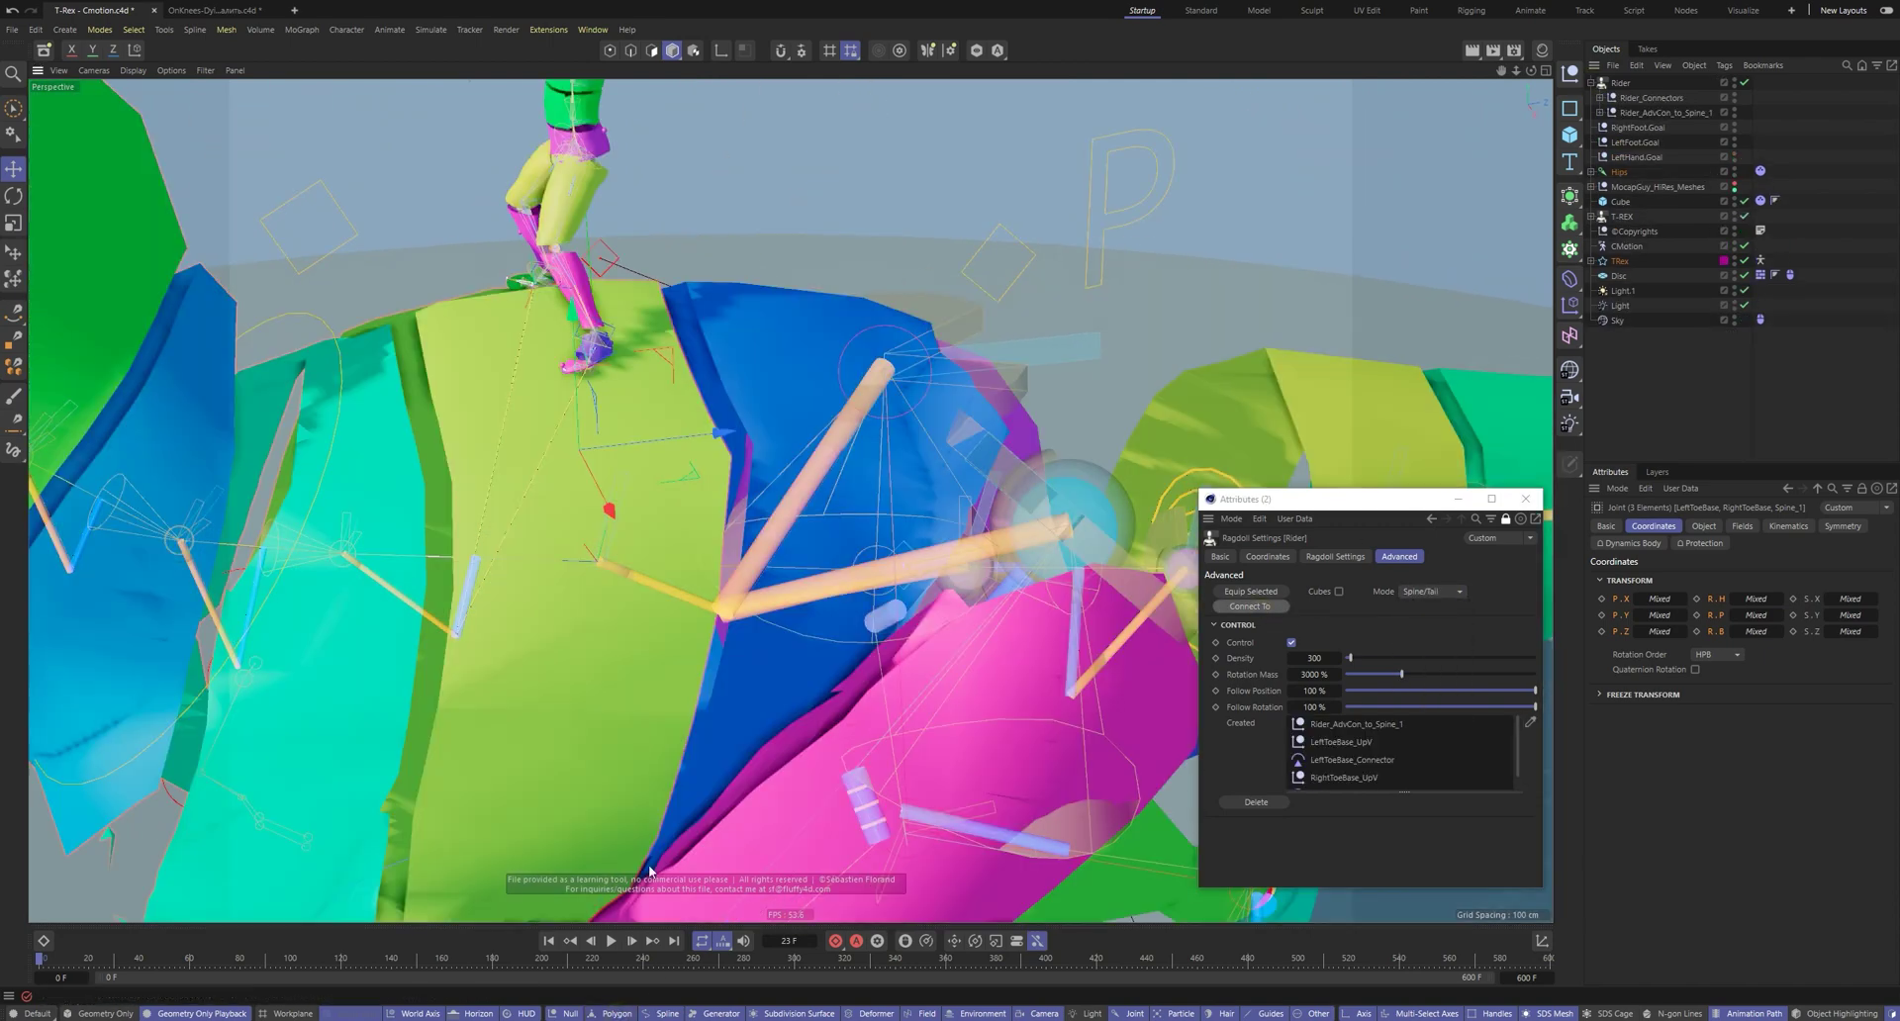
Play the simulation and set the T-REX ragdoll's advanced Follow Position to 58% and Follow Rotation to 62%
key("F8")
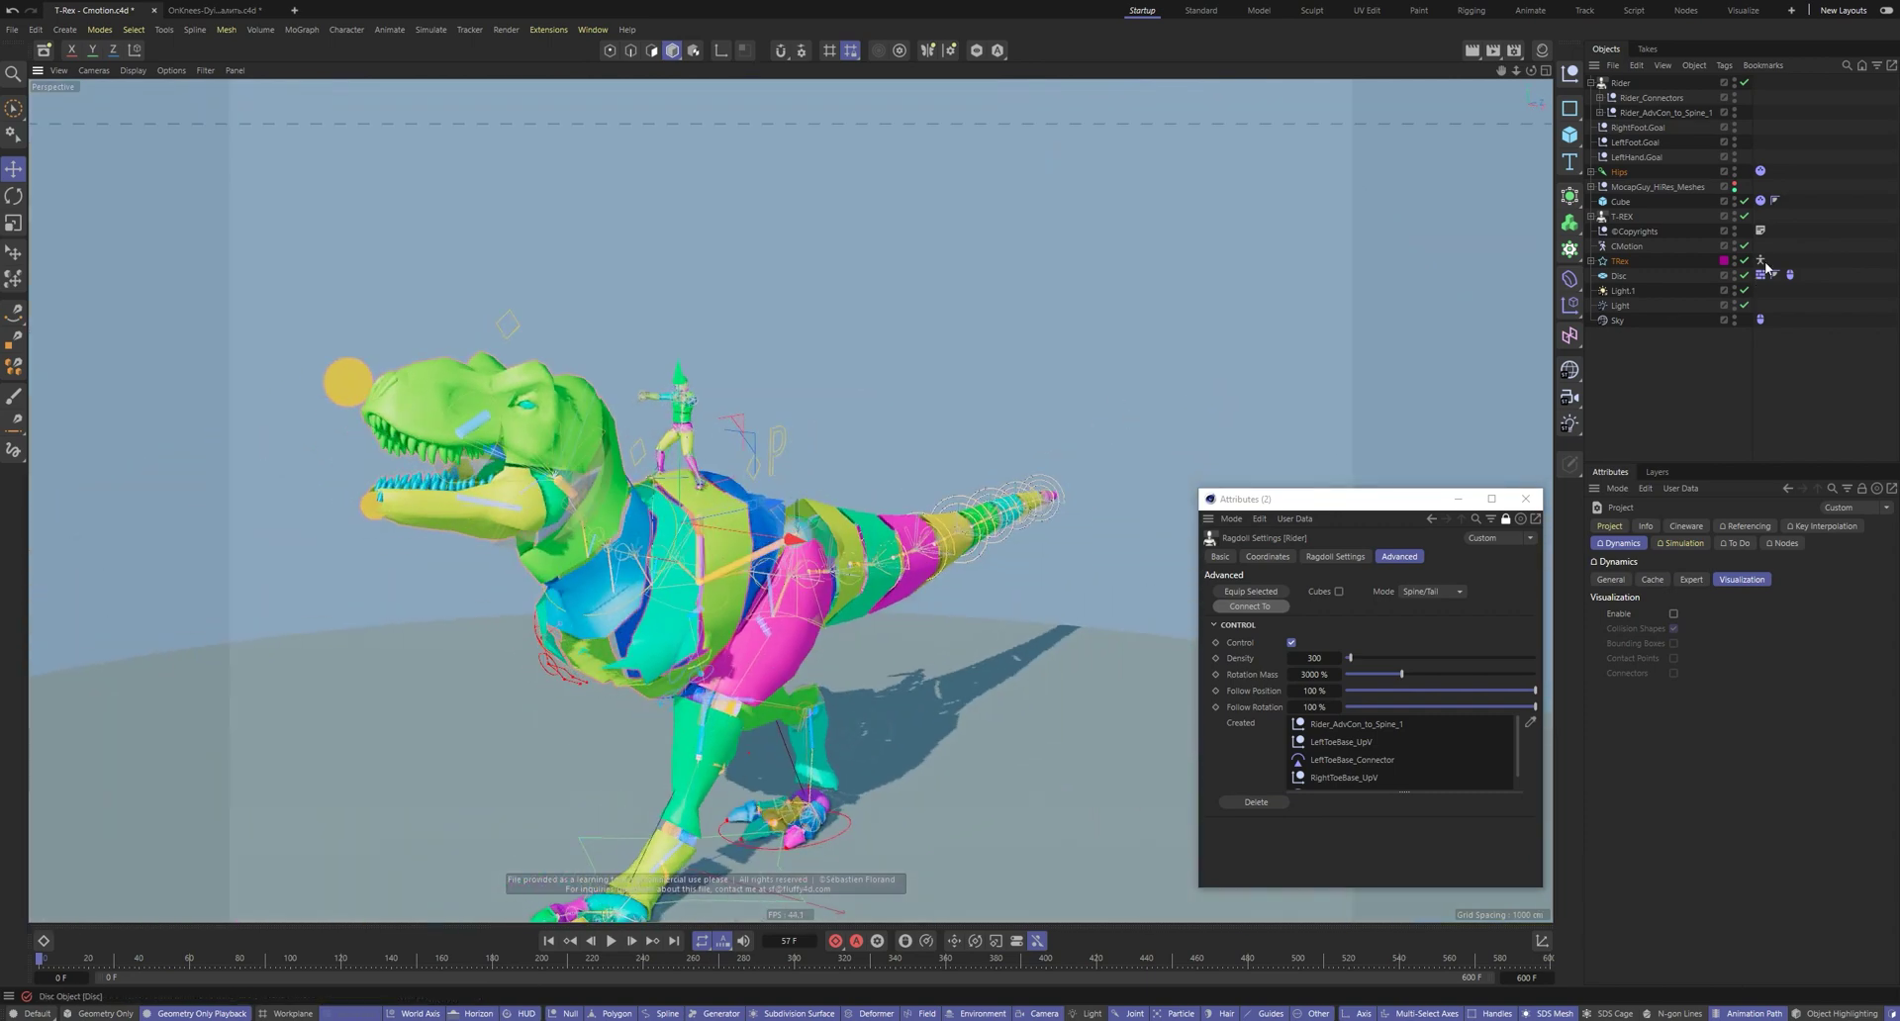
left_click(1621, 218)
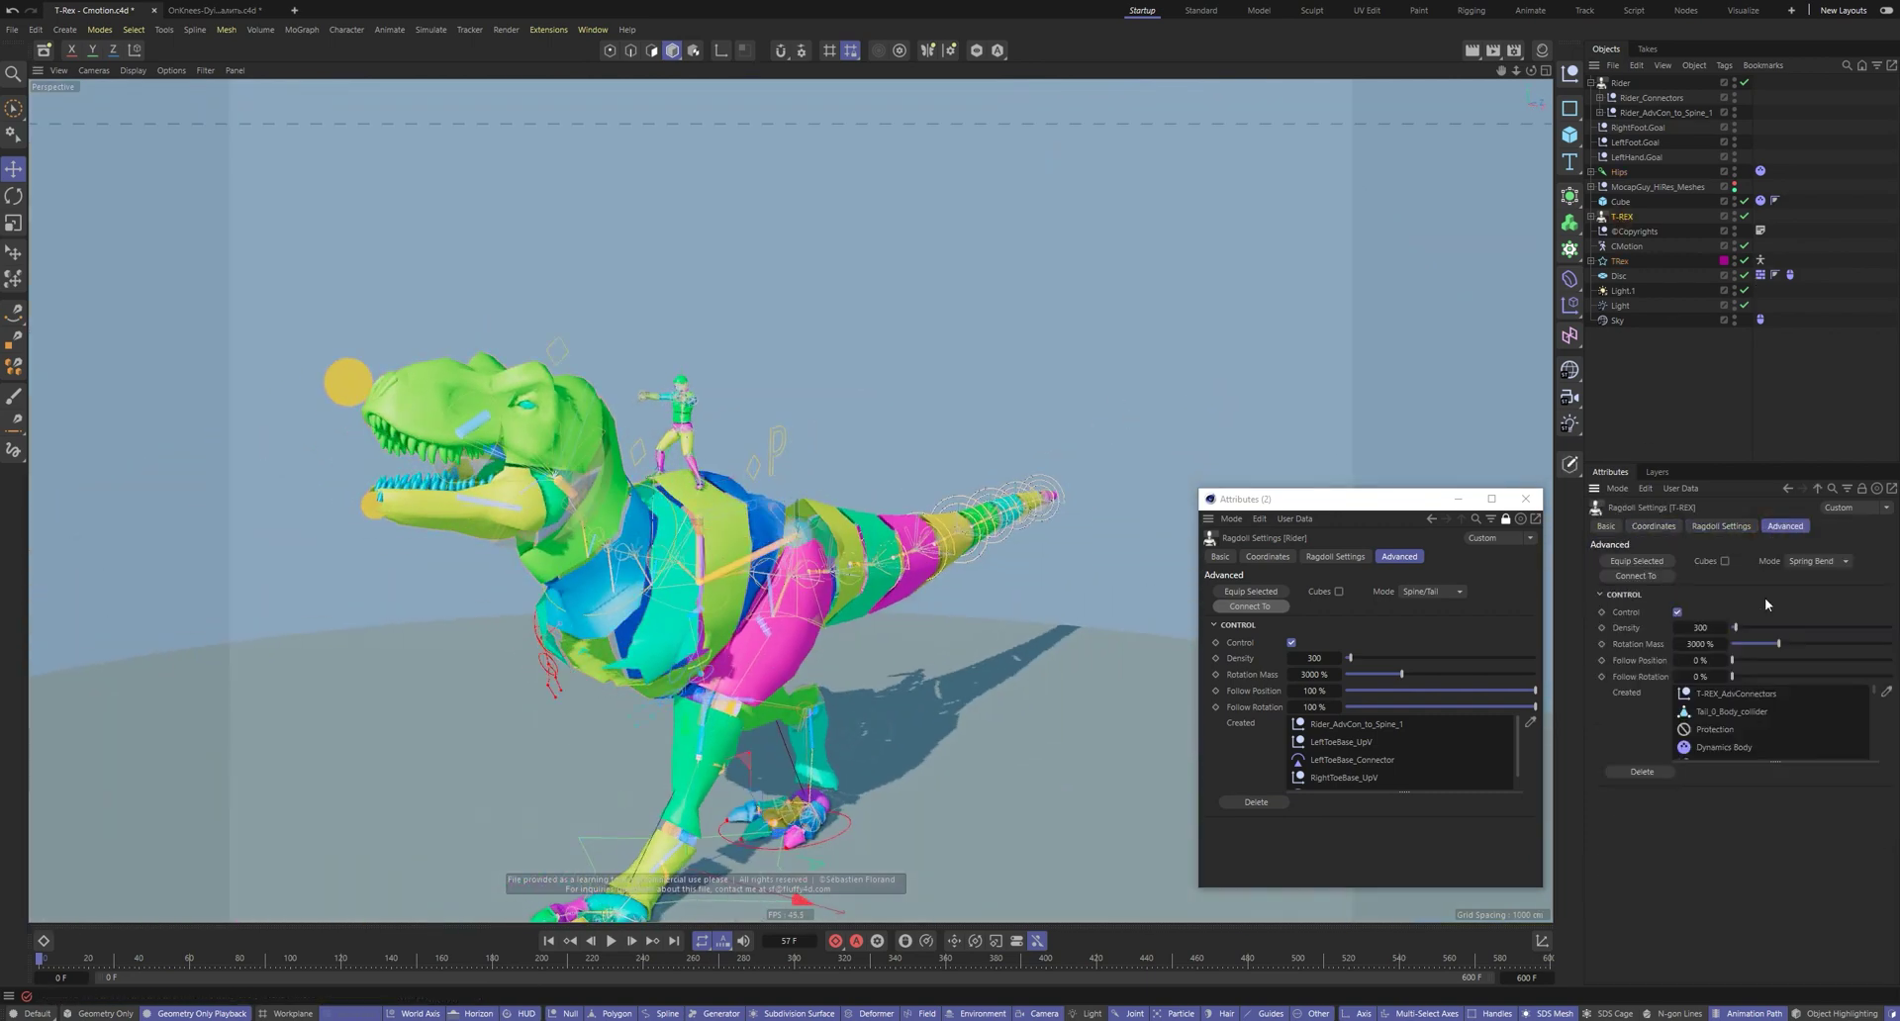
key("F8")
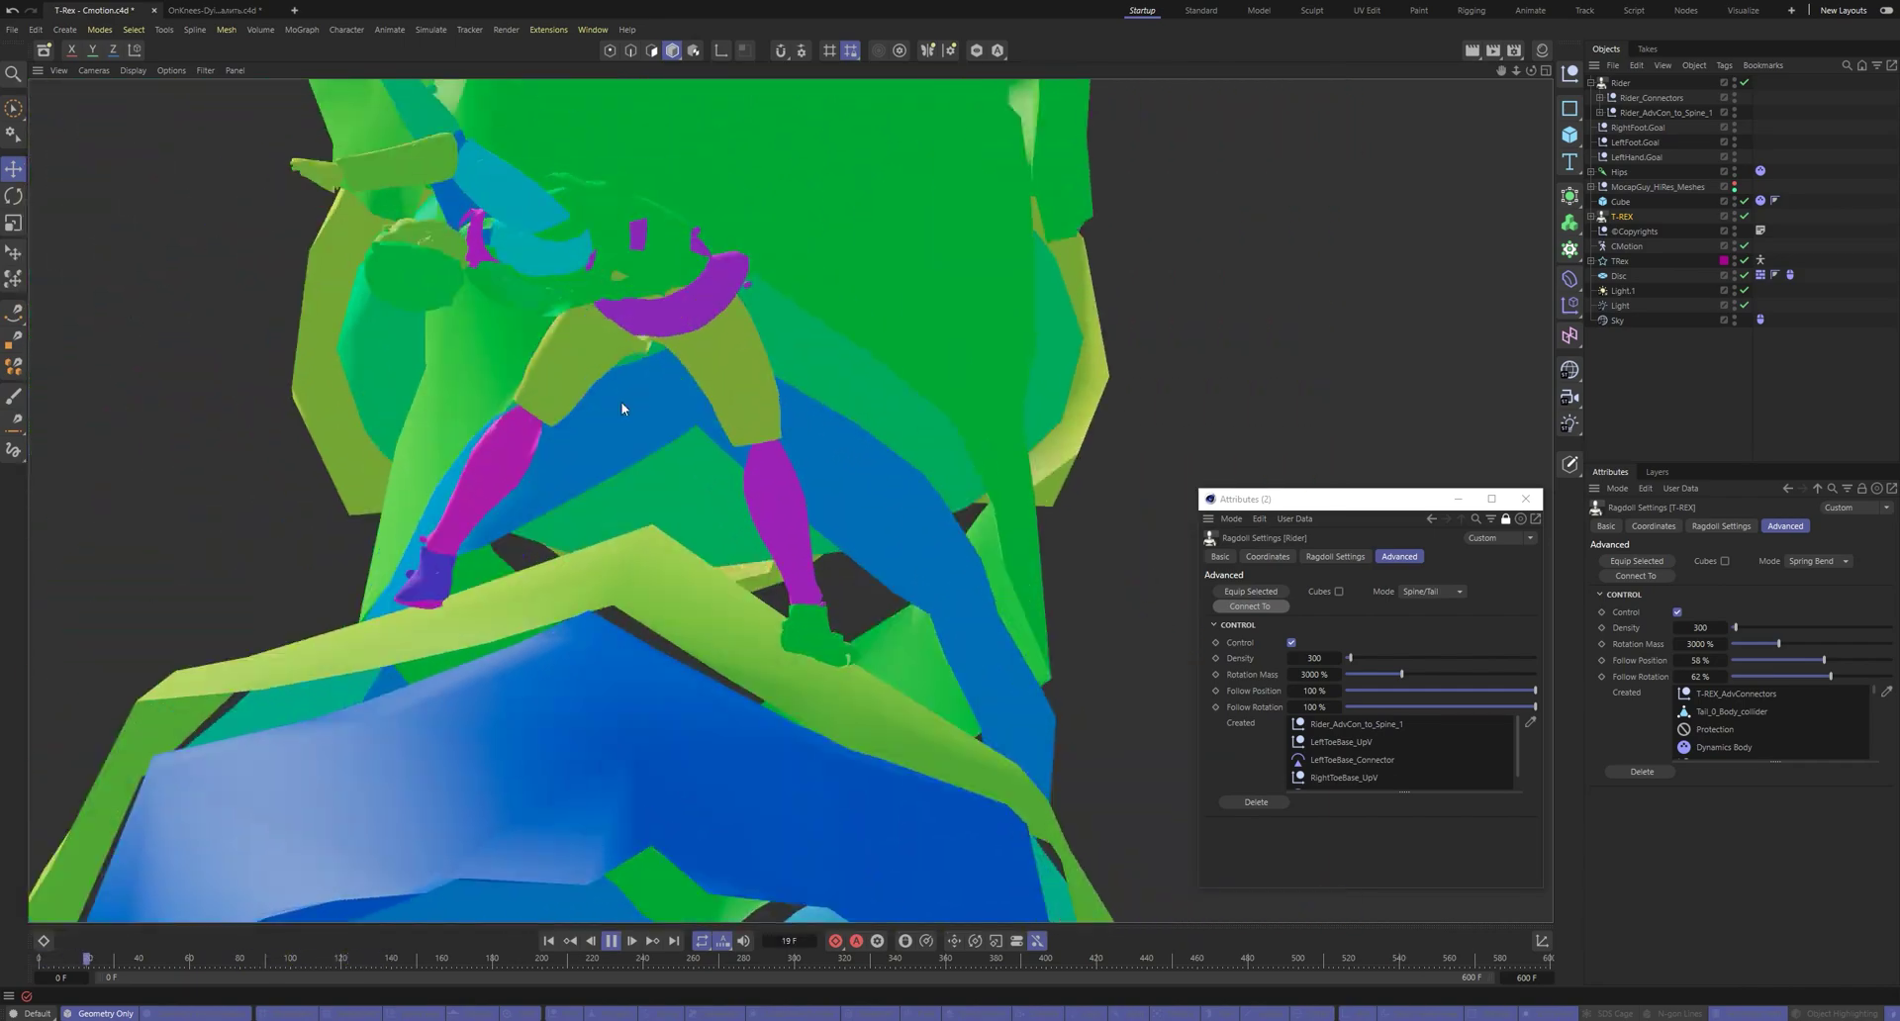
key("F8")
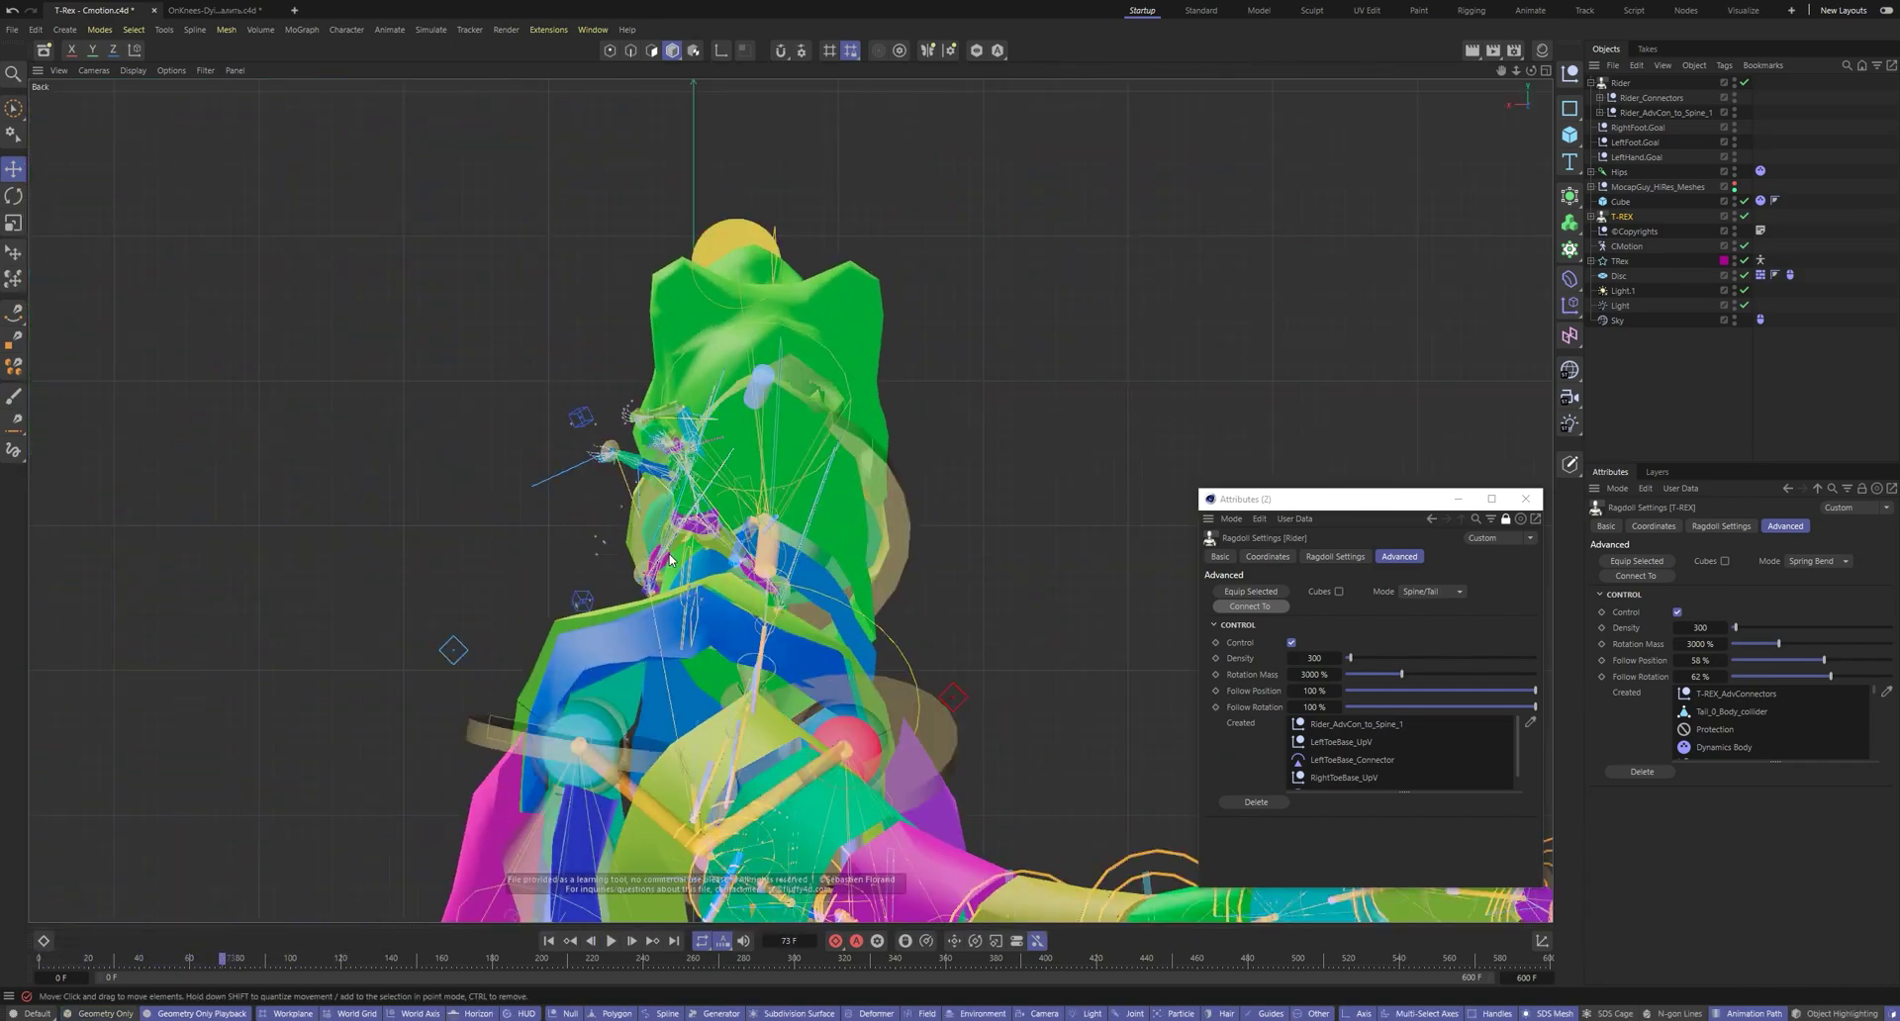
Create a rectangle spline named Rope and set its plane to XZ
middle_click(674, 403)
middle_click(674, 403)
right_click_drag(1148, 281, 1409, 271, "alt")
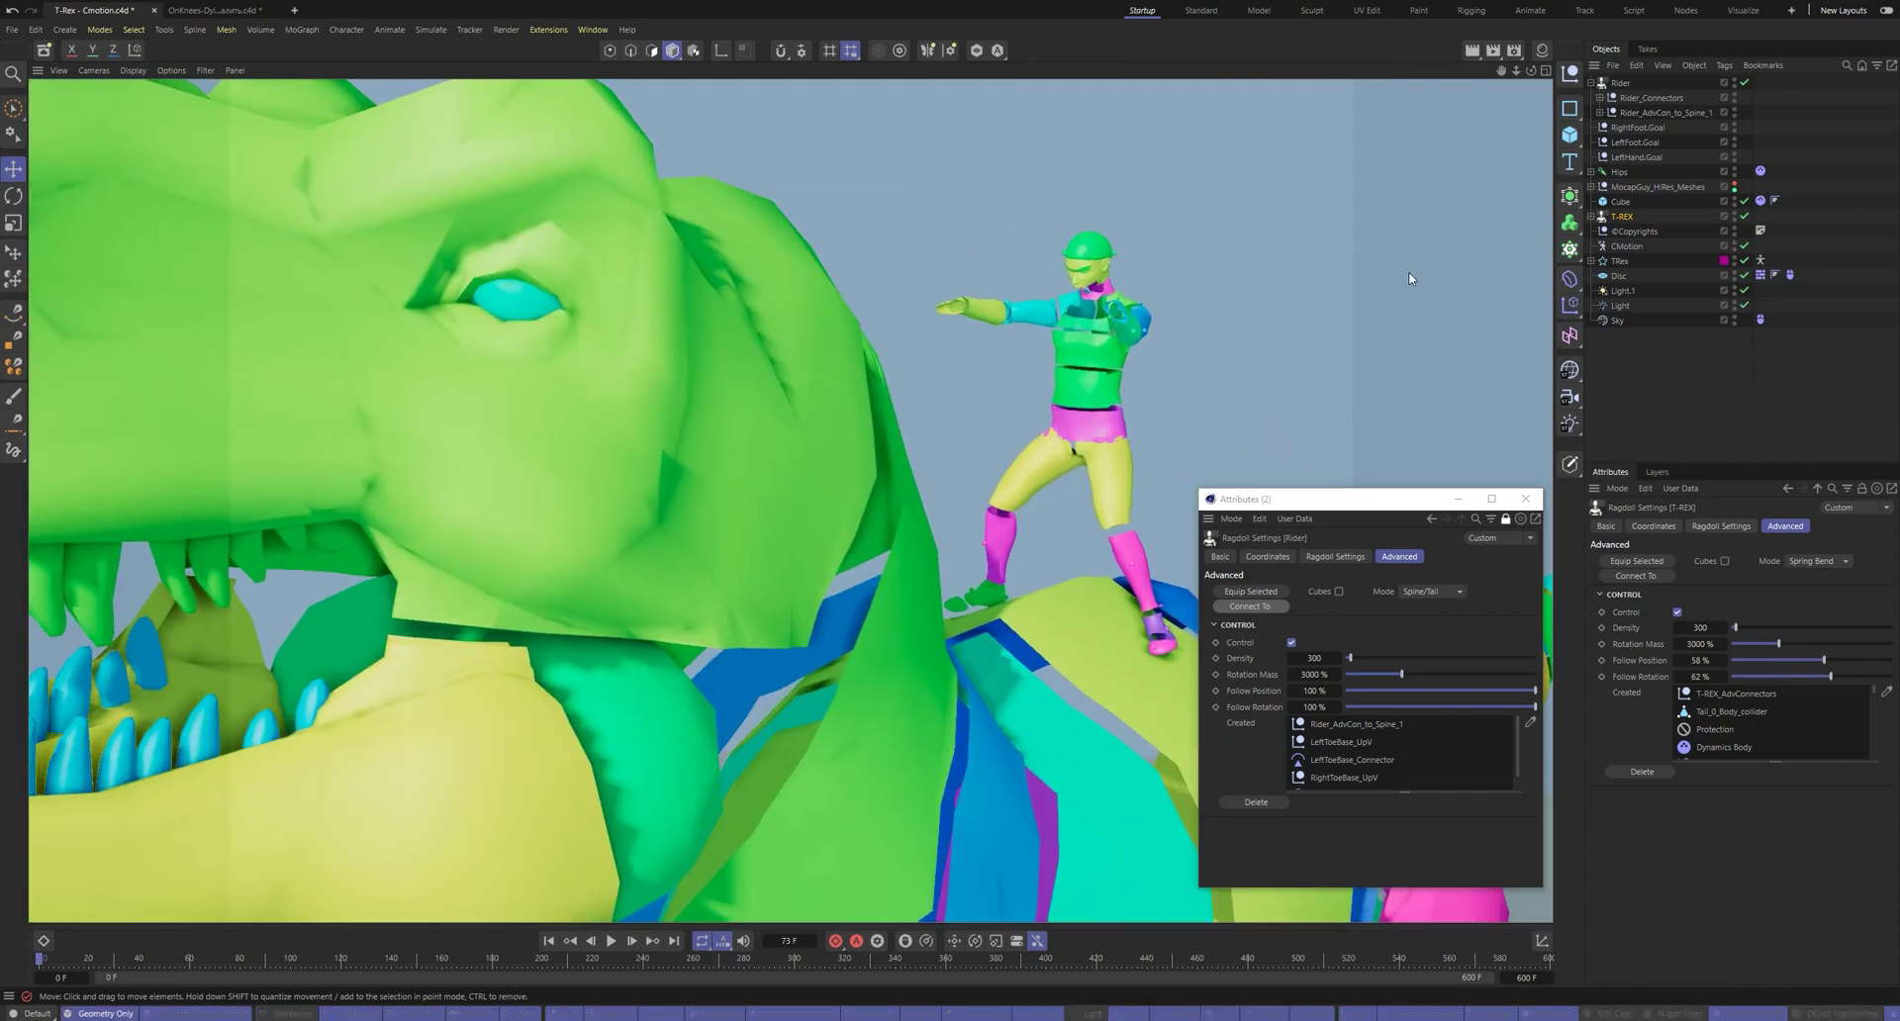
left_click_drag(1409, 271, 1027, 336, "alt")
scroll(1027, 337, "down", 5)
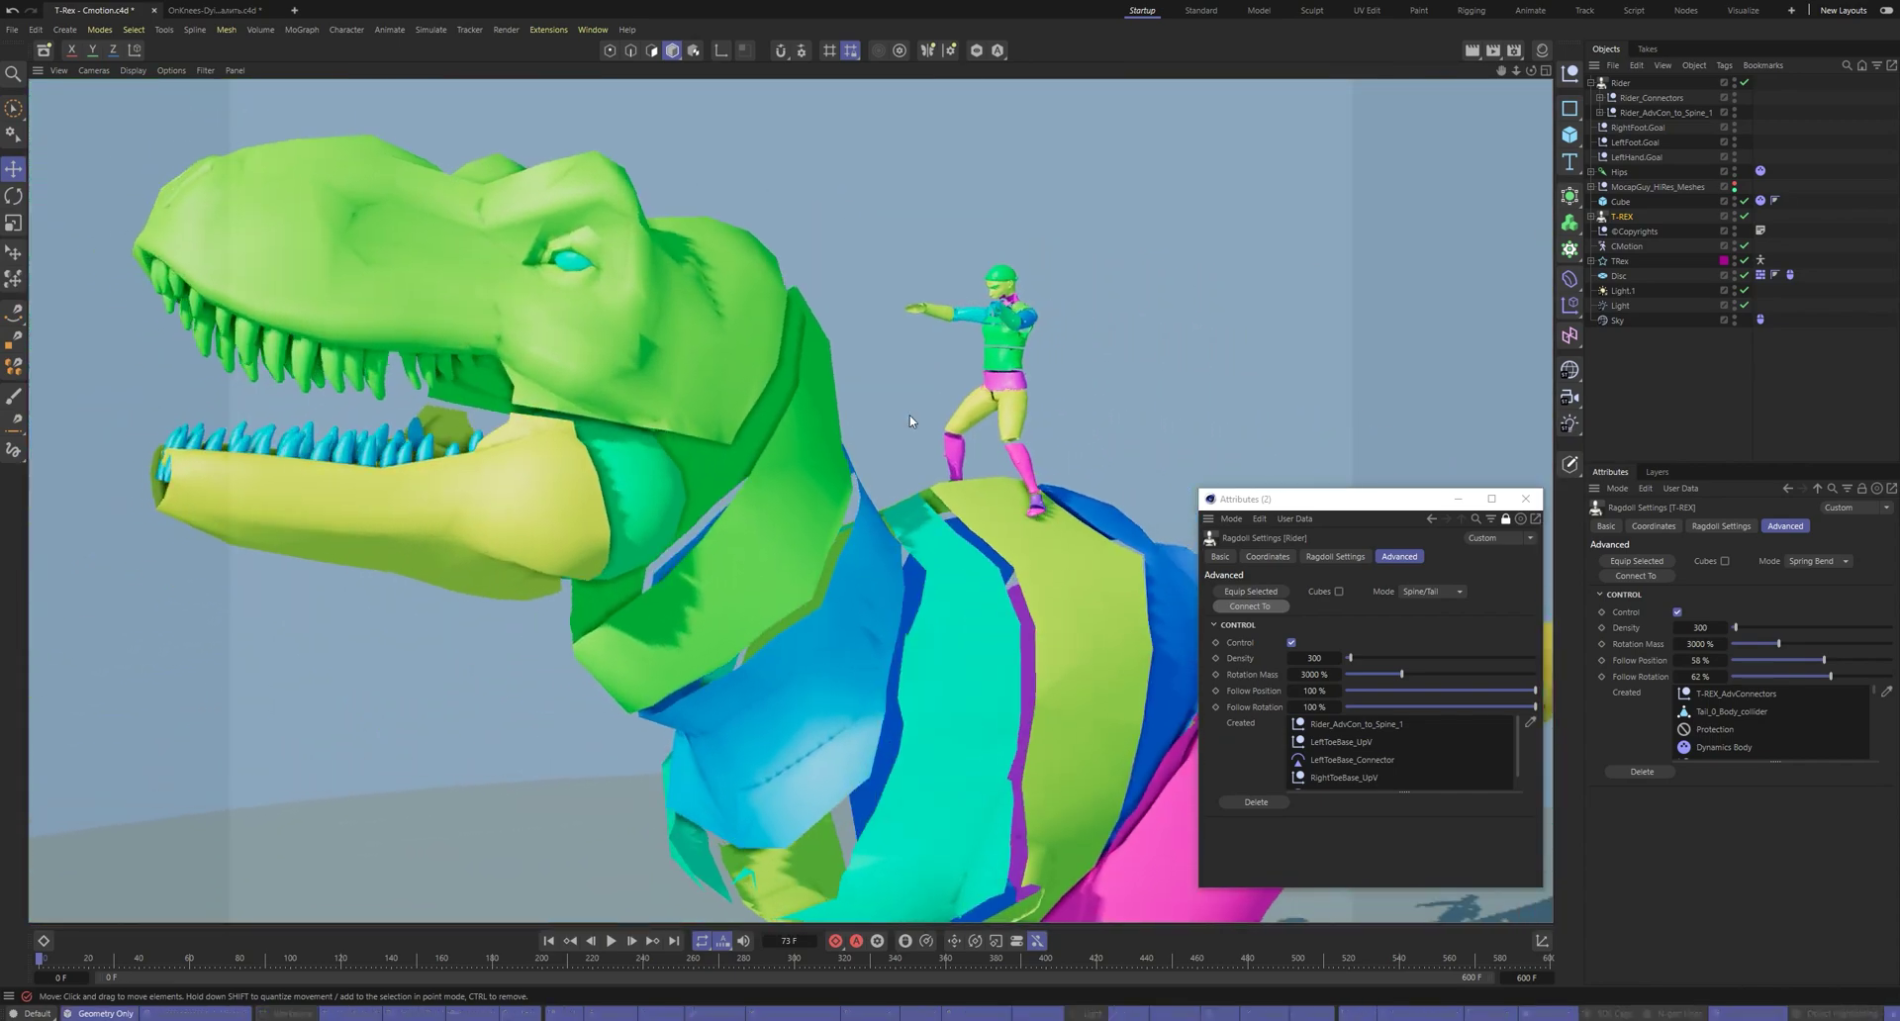
left_click(1572, 108)
right_click_drag(1073, 459, 855, 526, "alt")
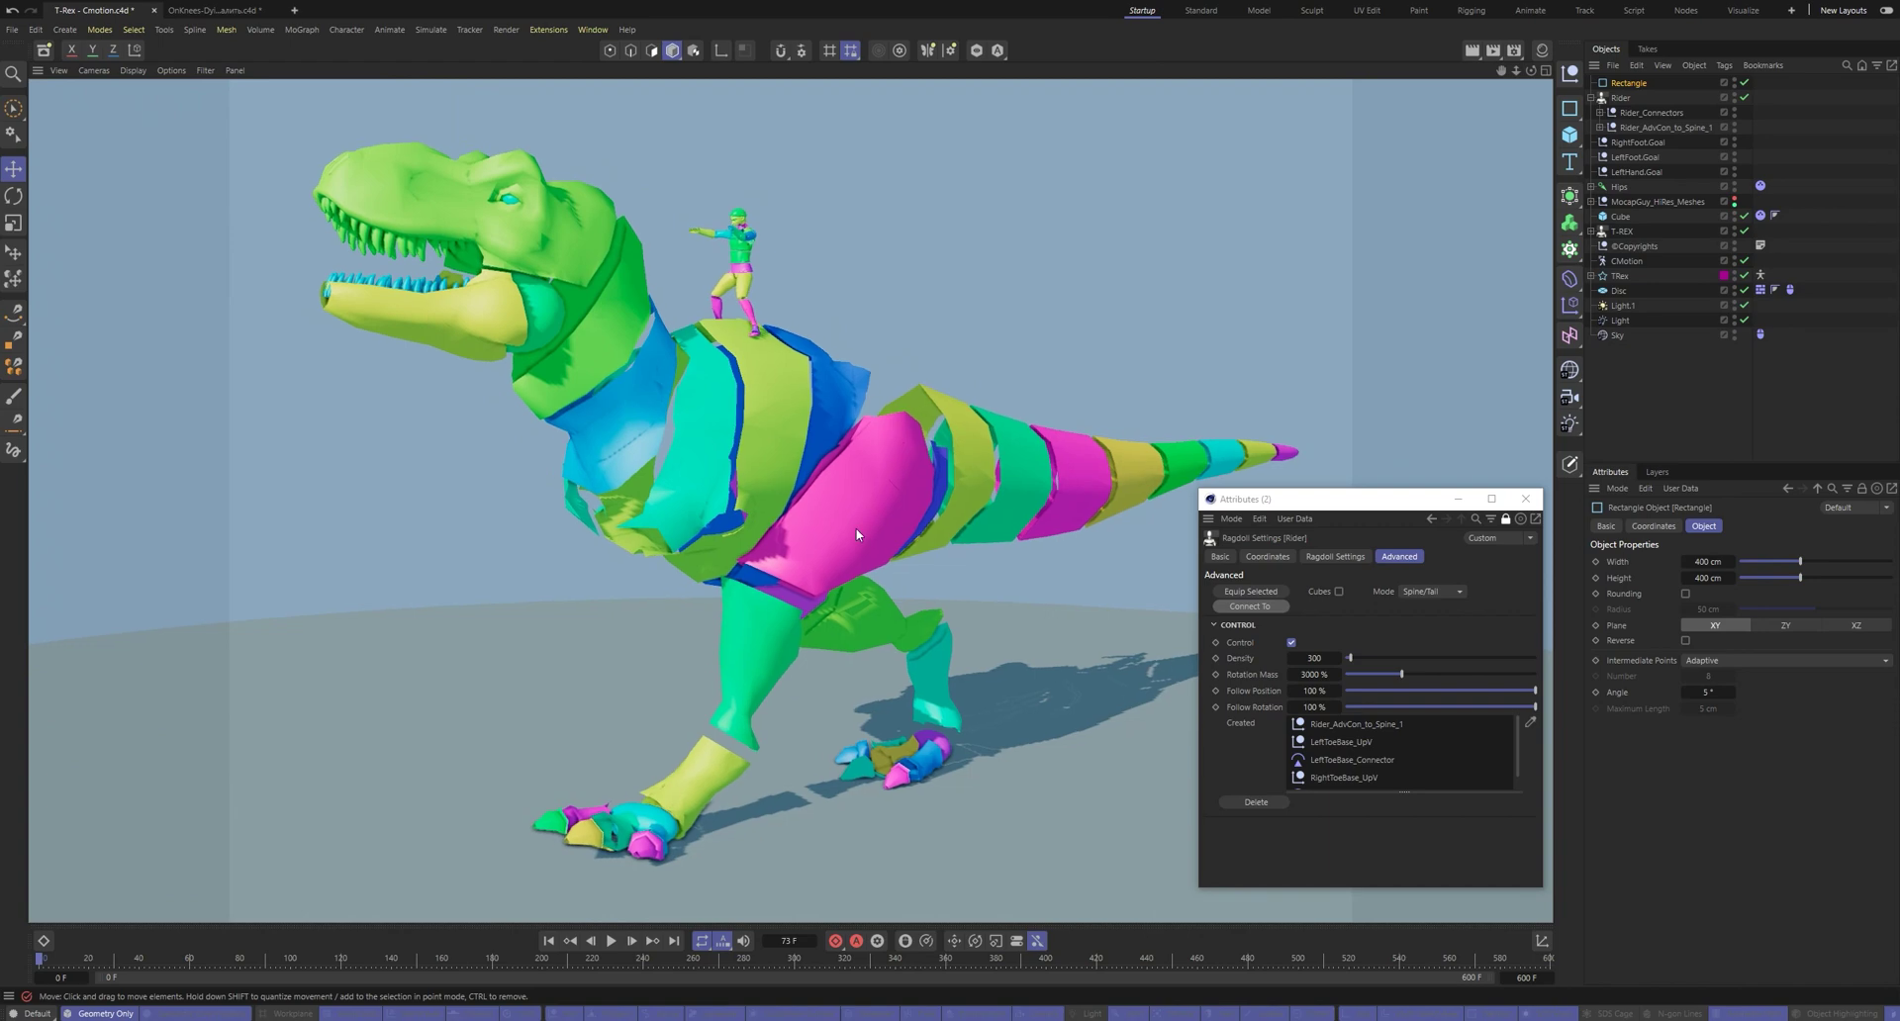
left_click_drag(855, 527, 950, 527, "alt")
left_click(105, 1013)
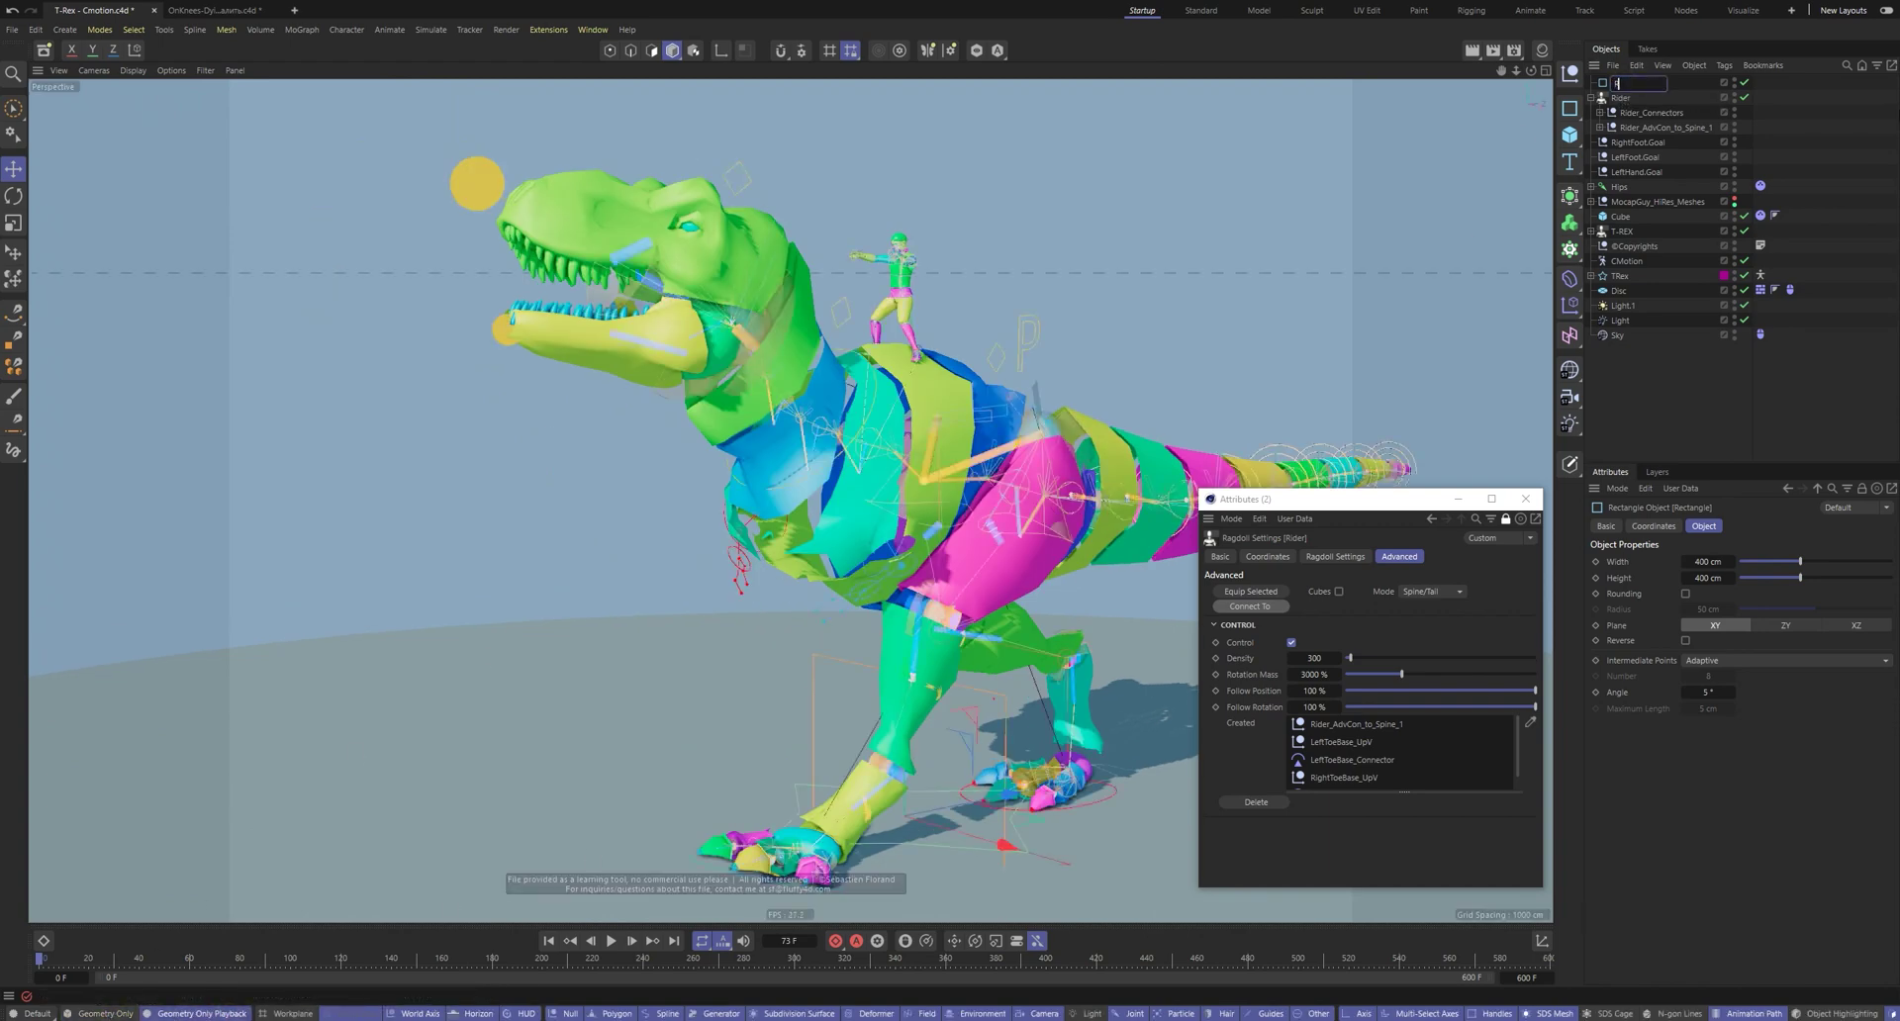
left_click(1841, 626)
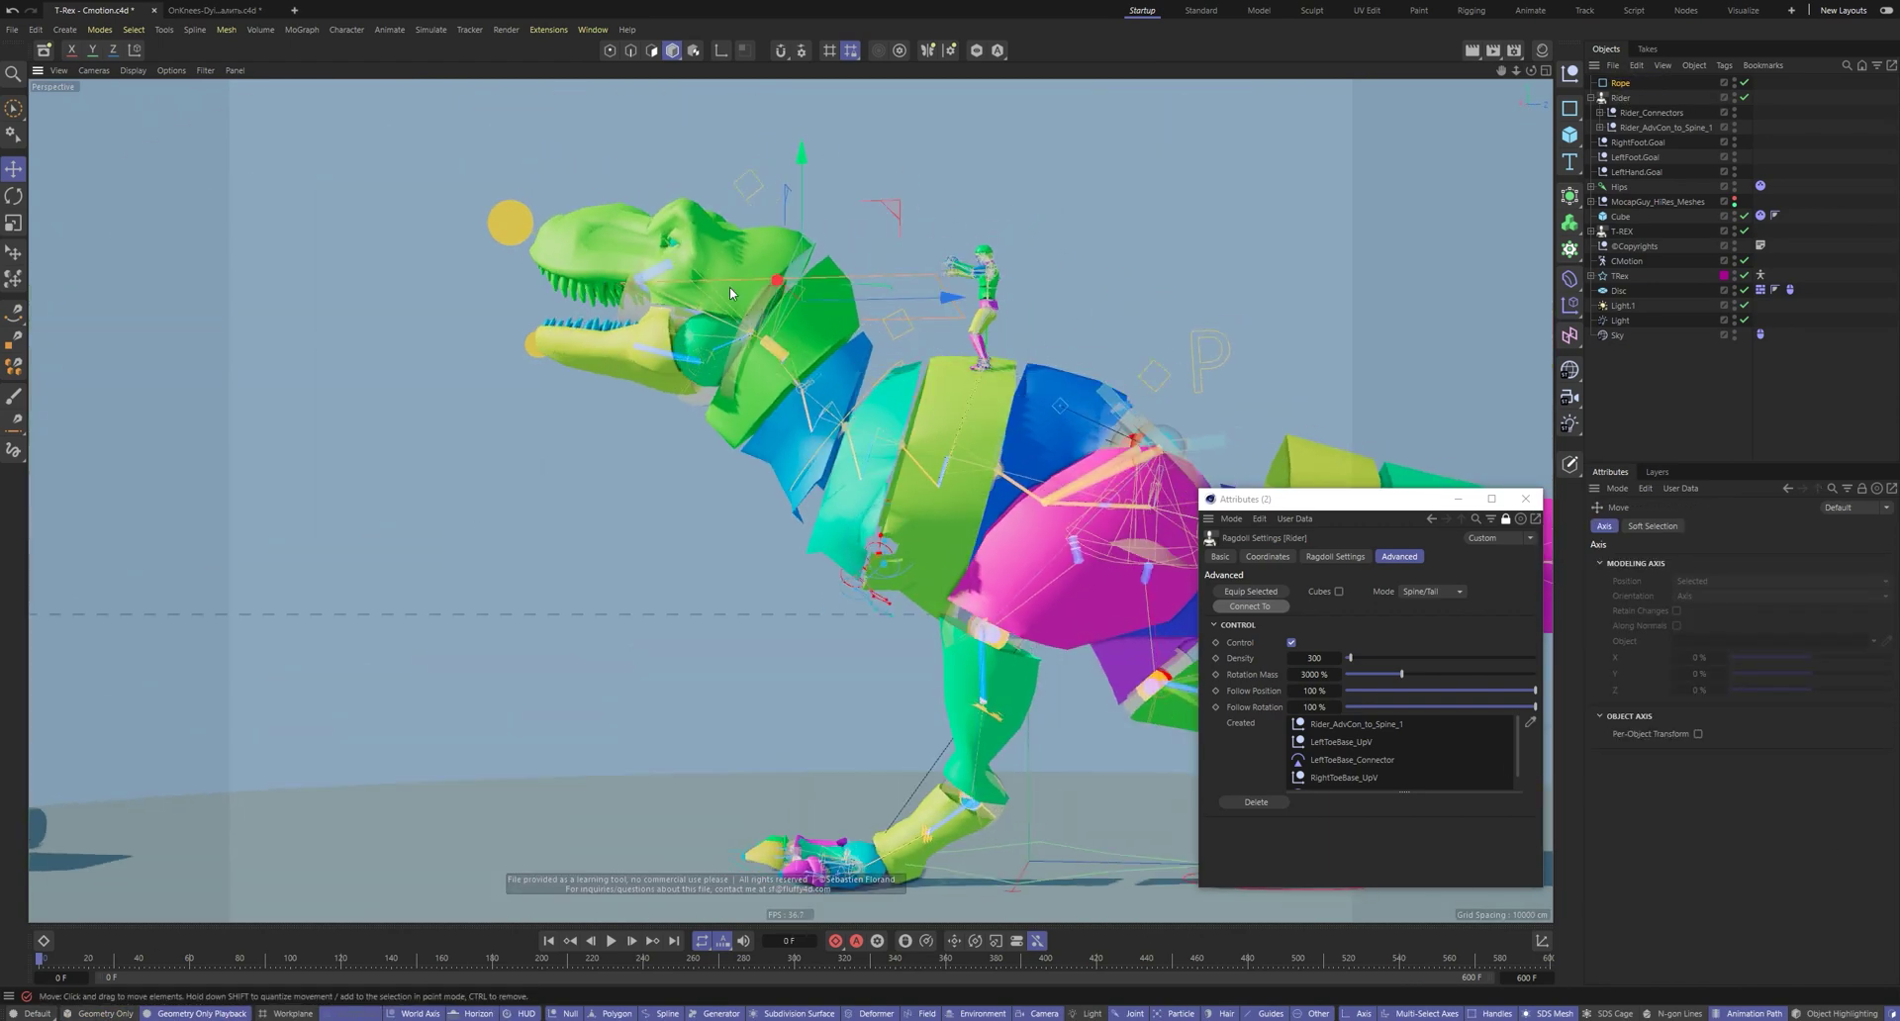
Place the Rope rectangle between the T-Rex's head and the rider, 292 cm wide and 457 cm high, rounded with a 100 cm radius
left_click_drag(728, 287, 894, 317, "alt")
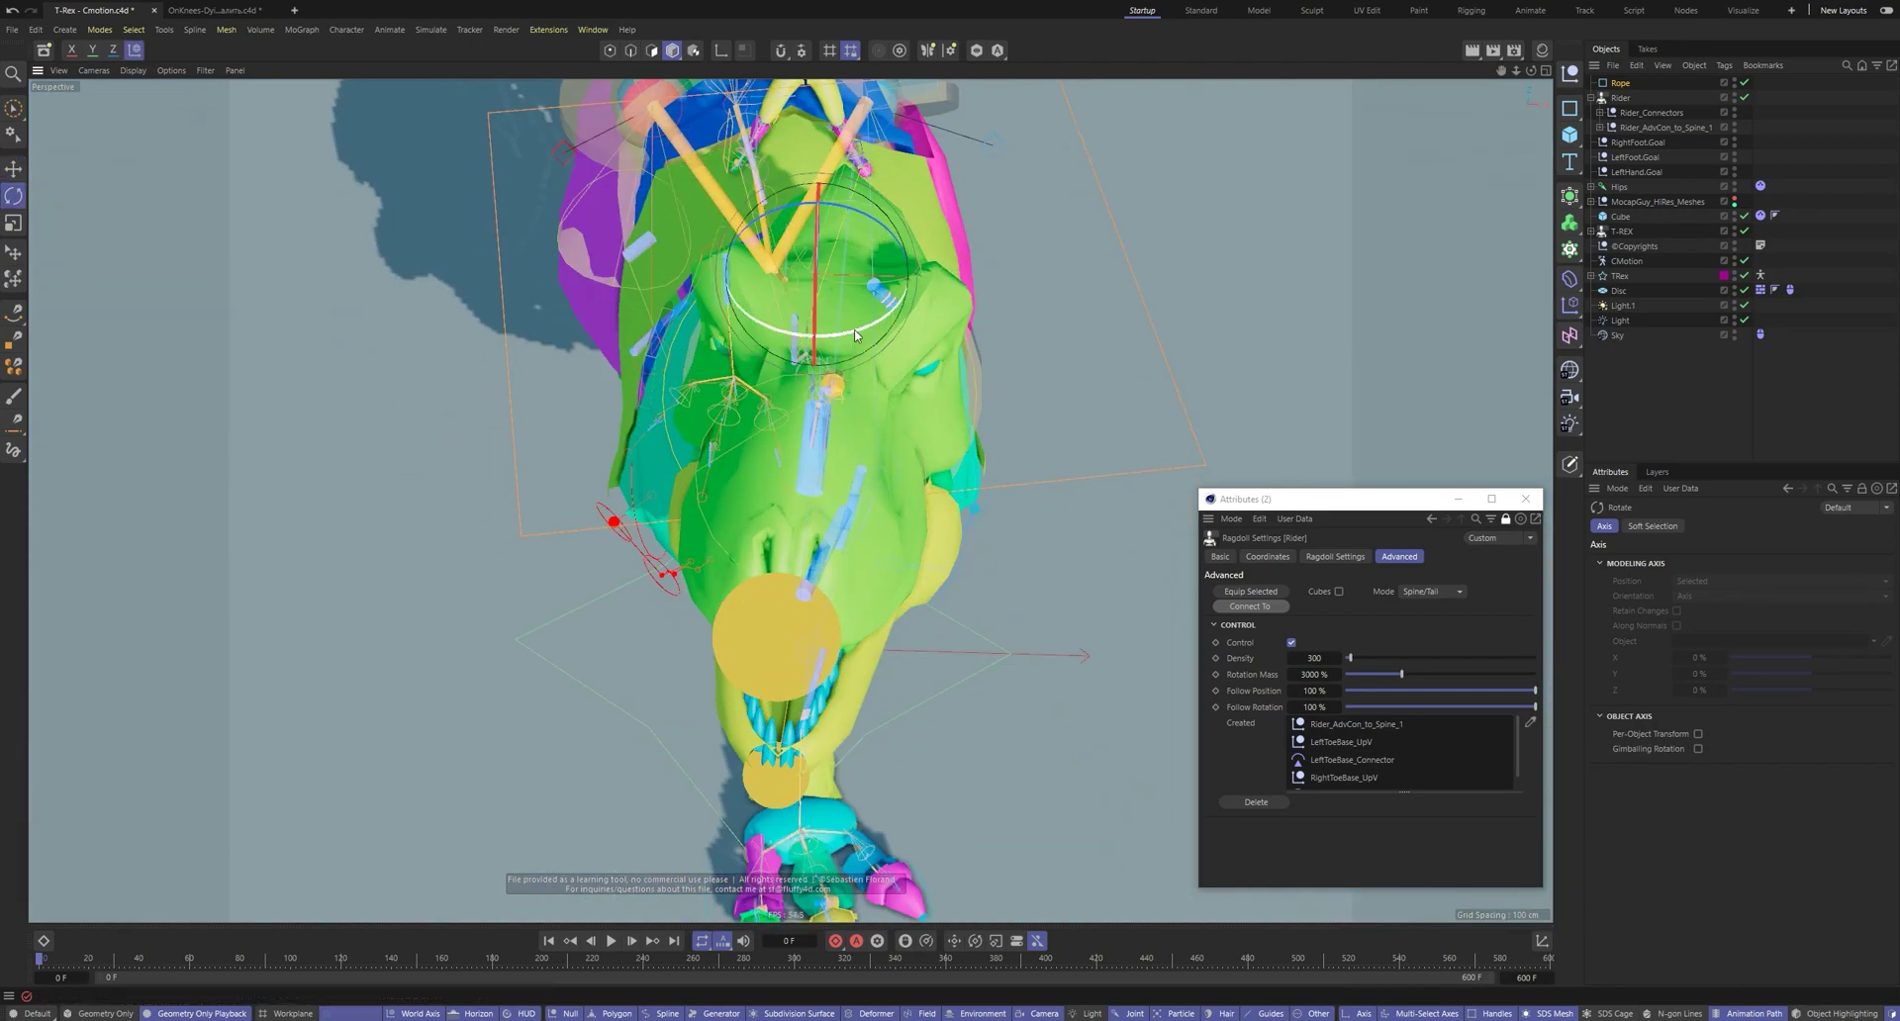
left_click_drag(840, 371, 765, 557, "alt")
key("e")
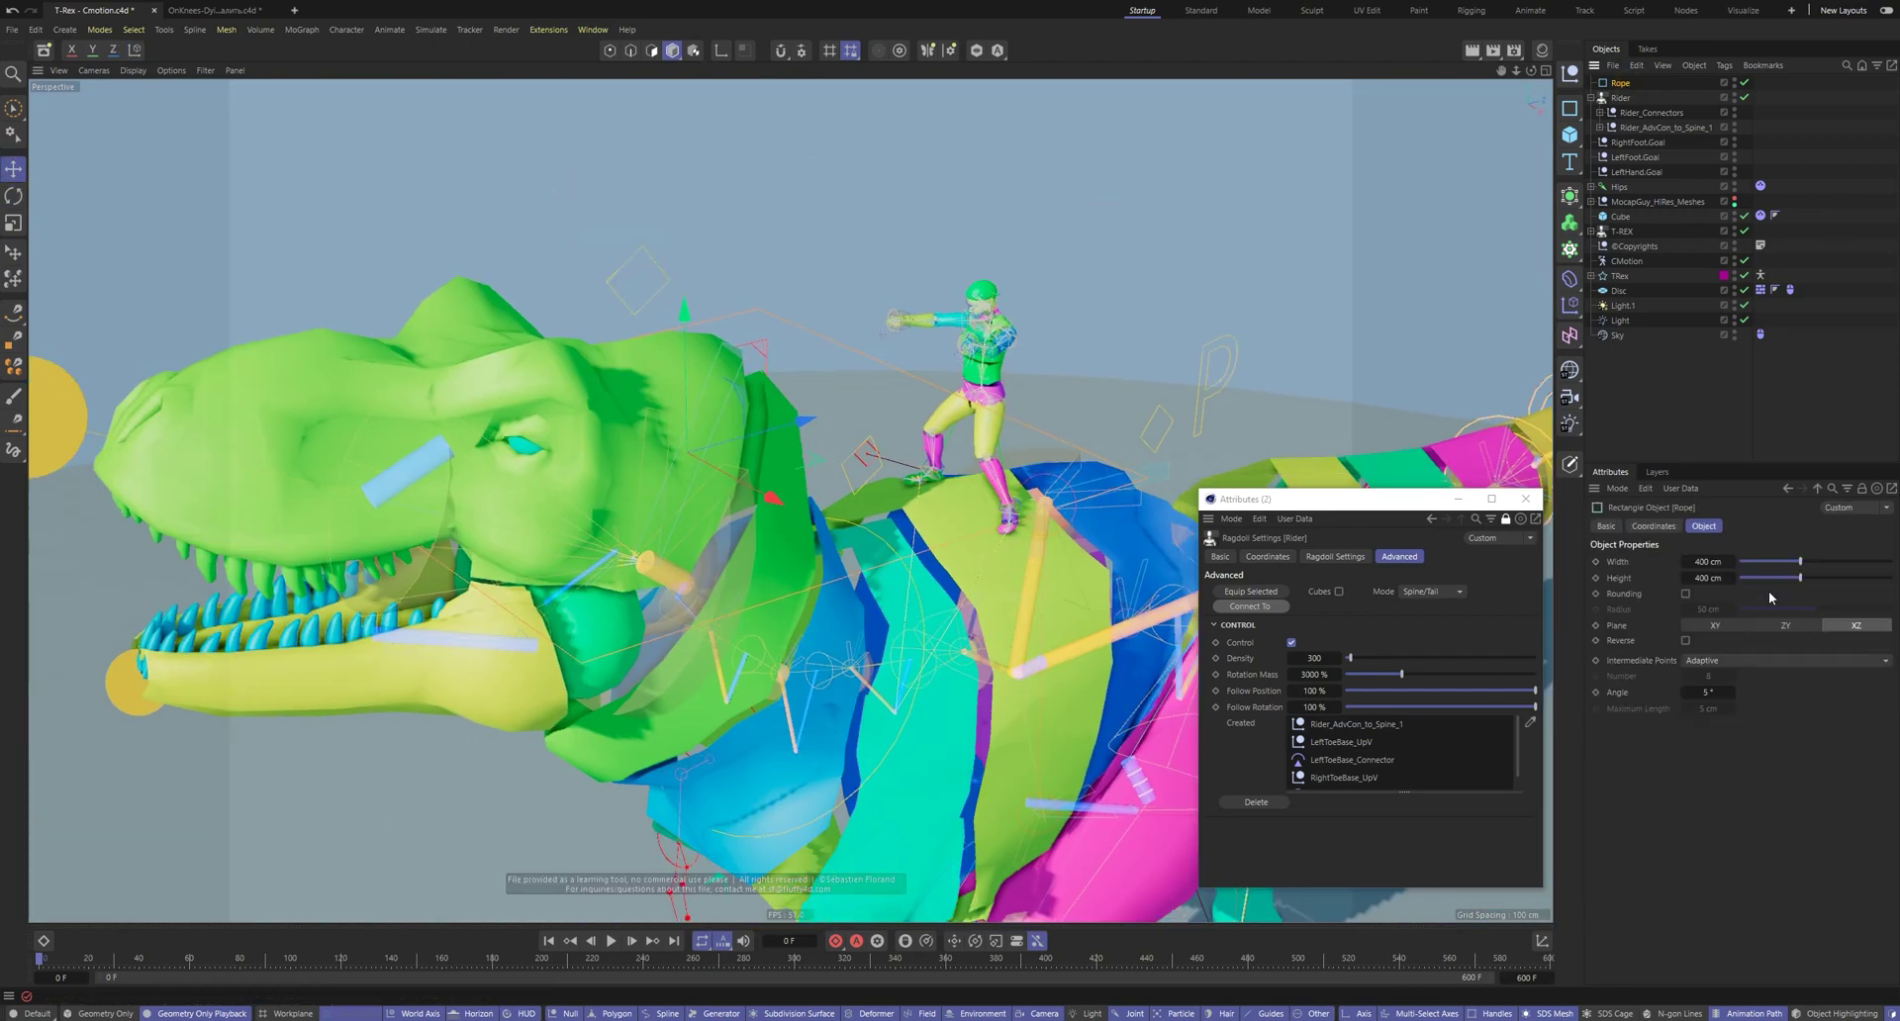
left_click_drag(799, 652, 701, 594, "alt")
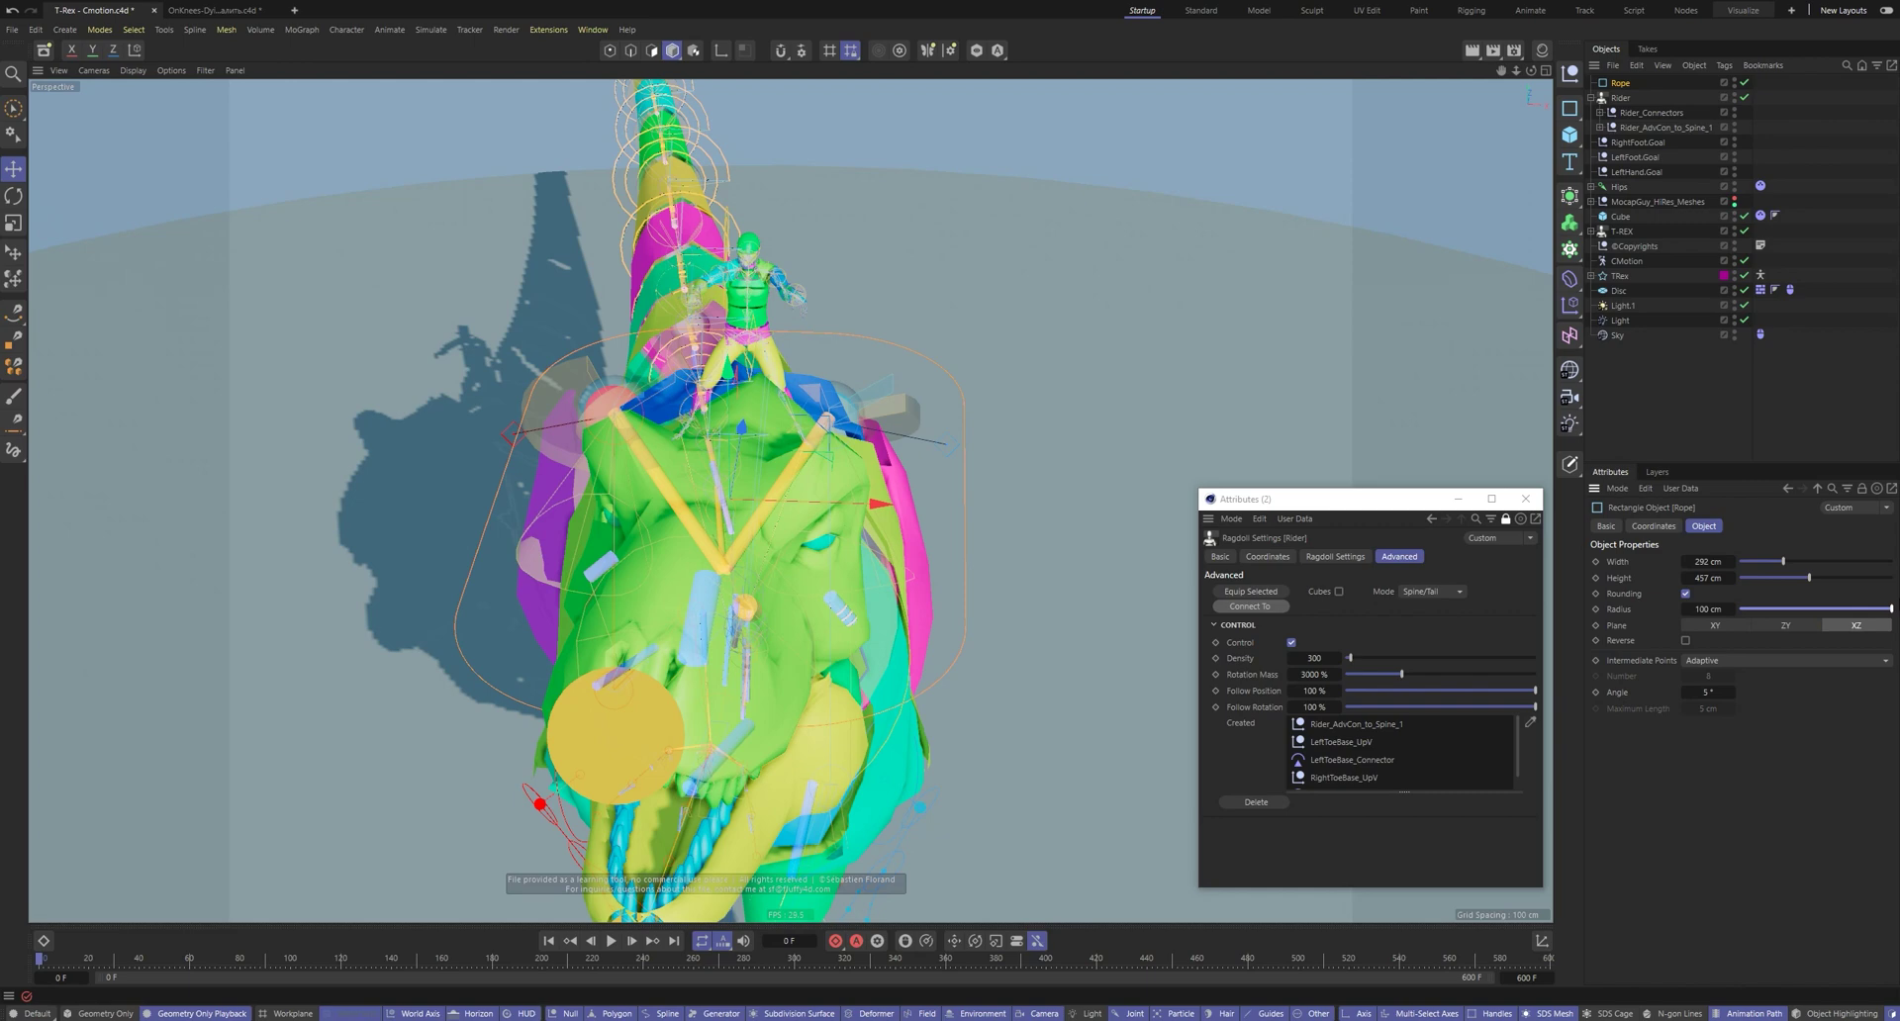
left_click_drag(840, 359, 764, 347, "alt")
Make the Rope spline editable, move its axis to the T-Rex's mouth and shape it to reach the rider's hands
key("t")
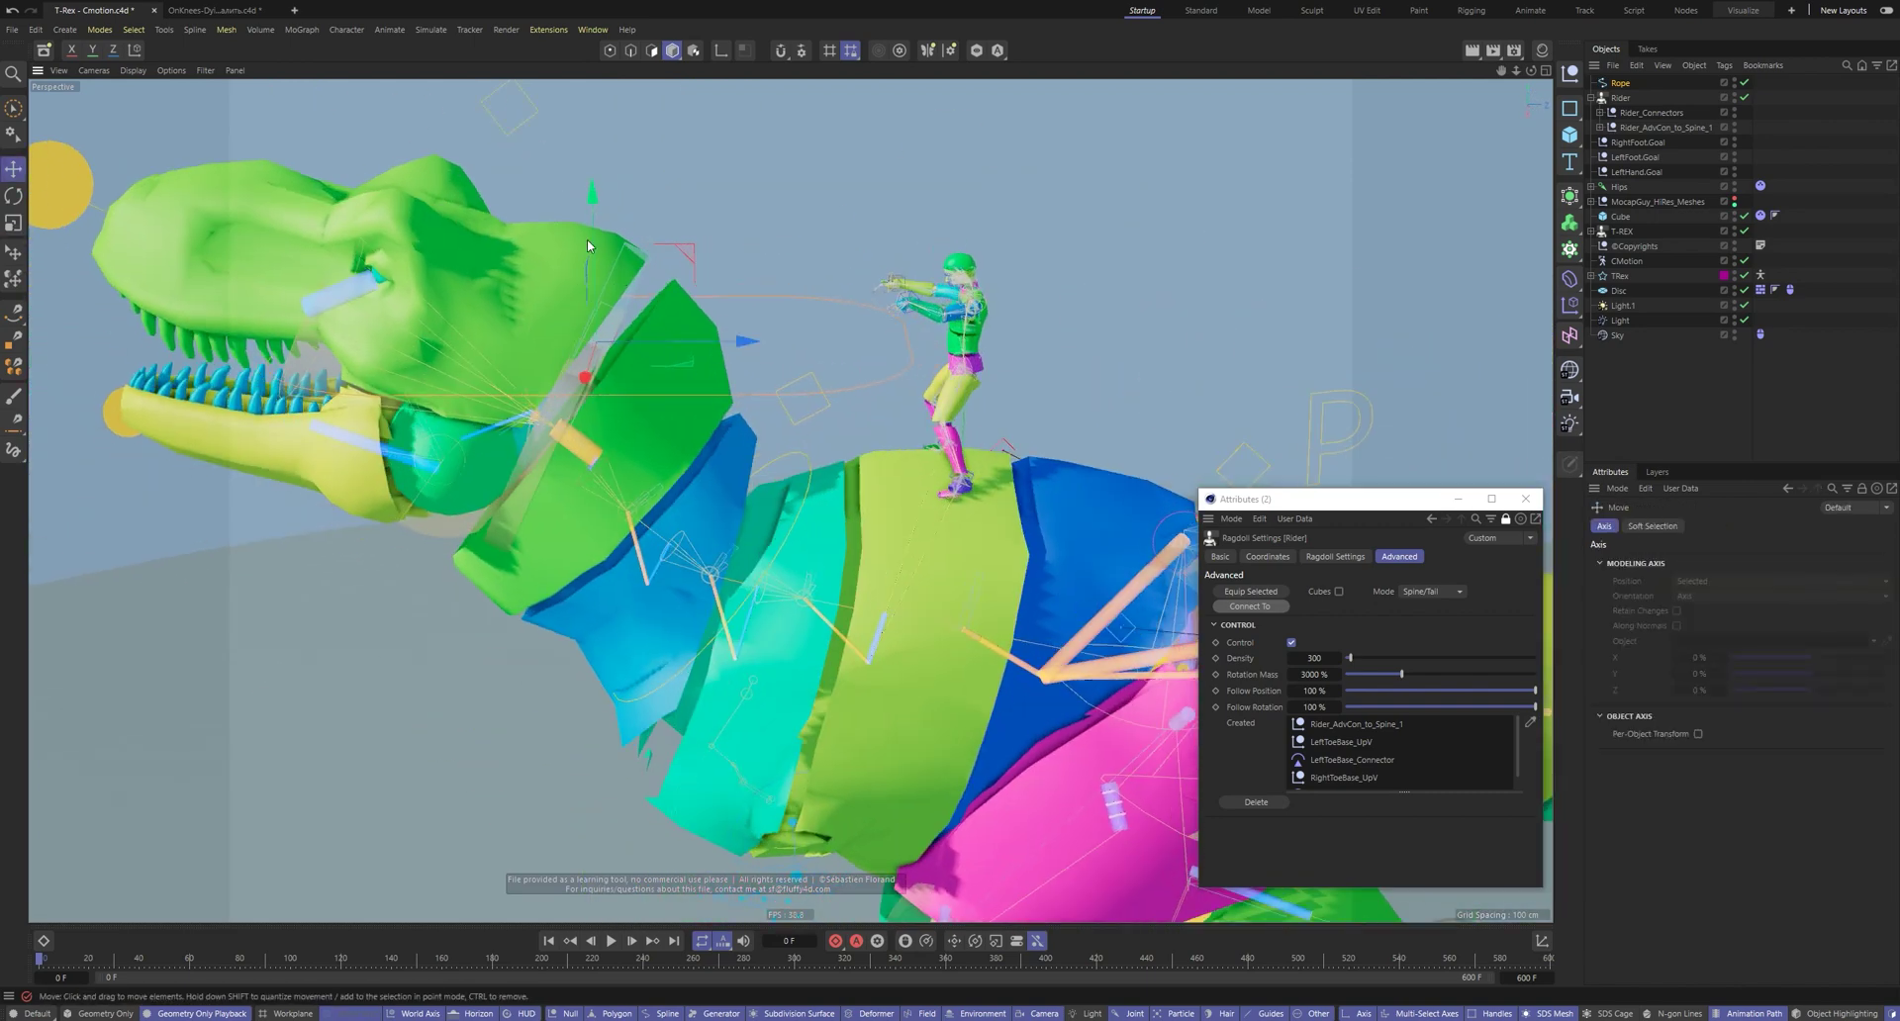
left_click(405, 343)
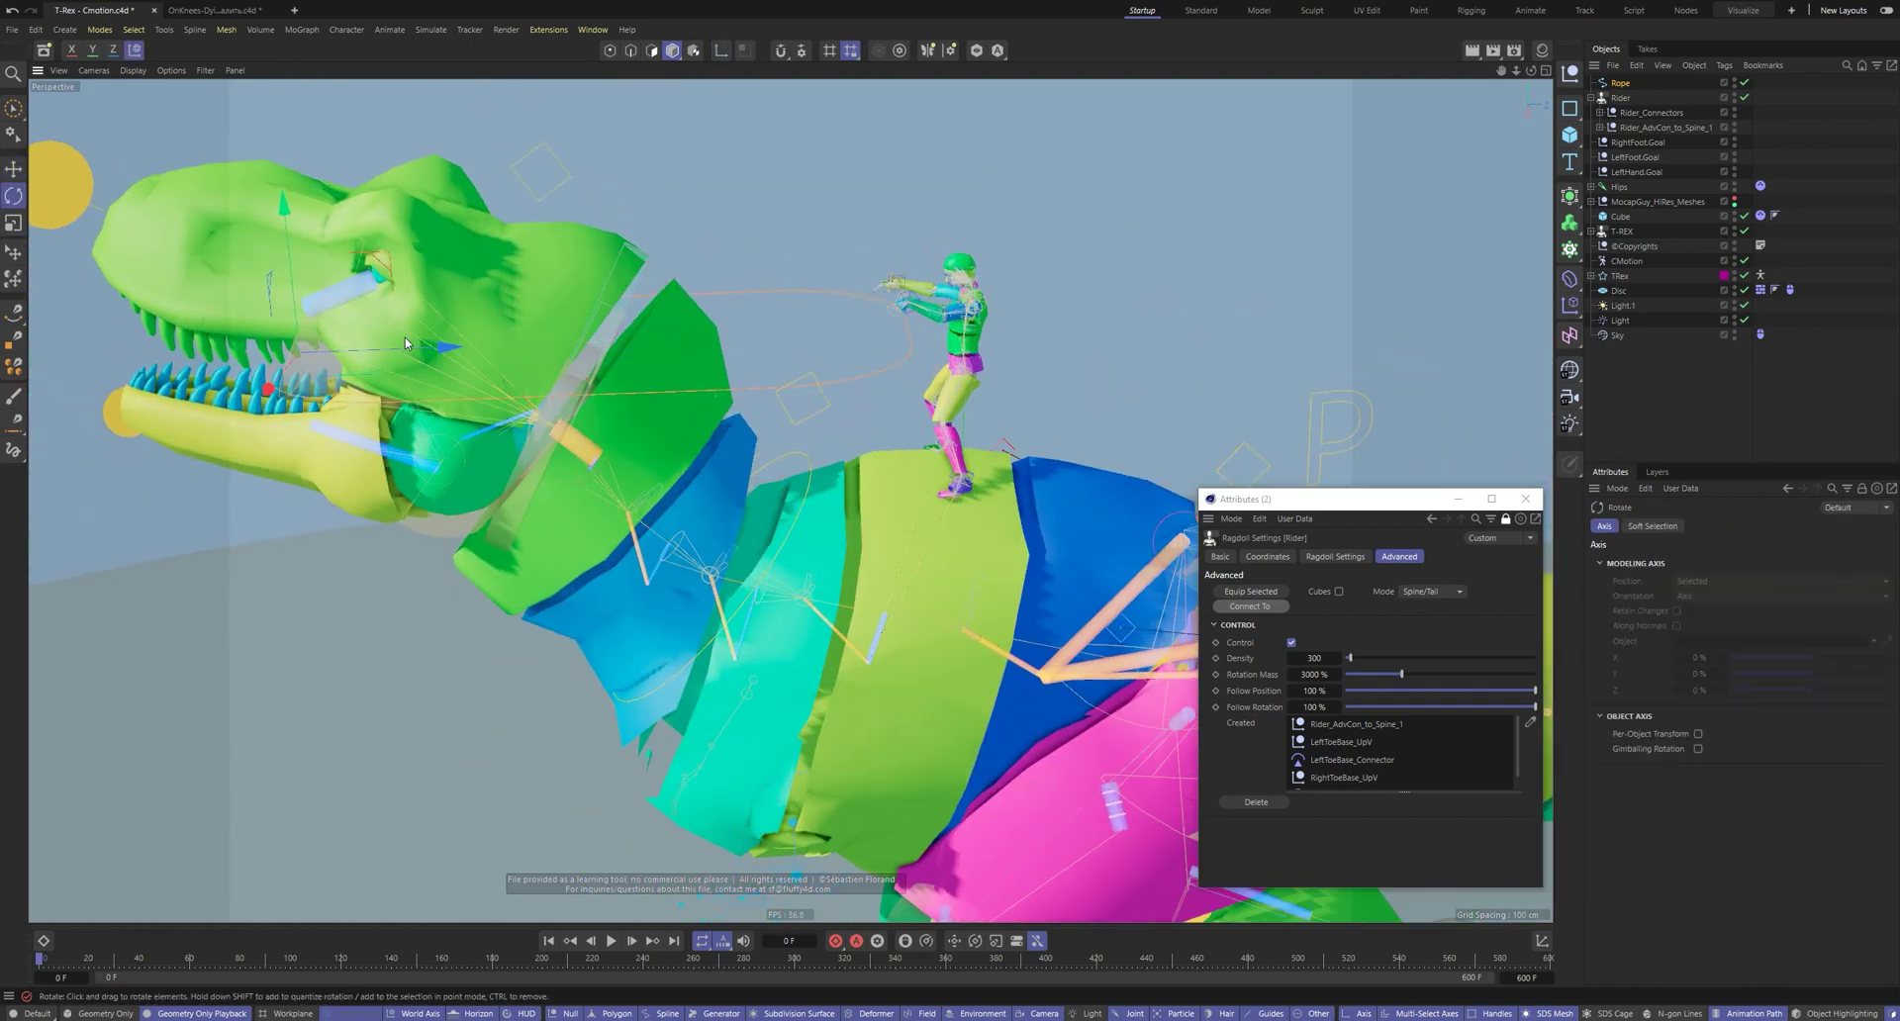
left_click_drag(457, 340, 347, 371, "alt")
key("e")
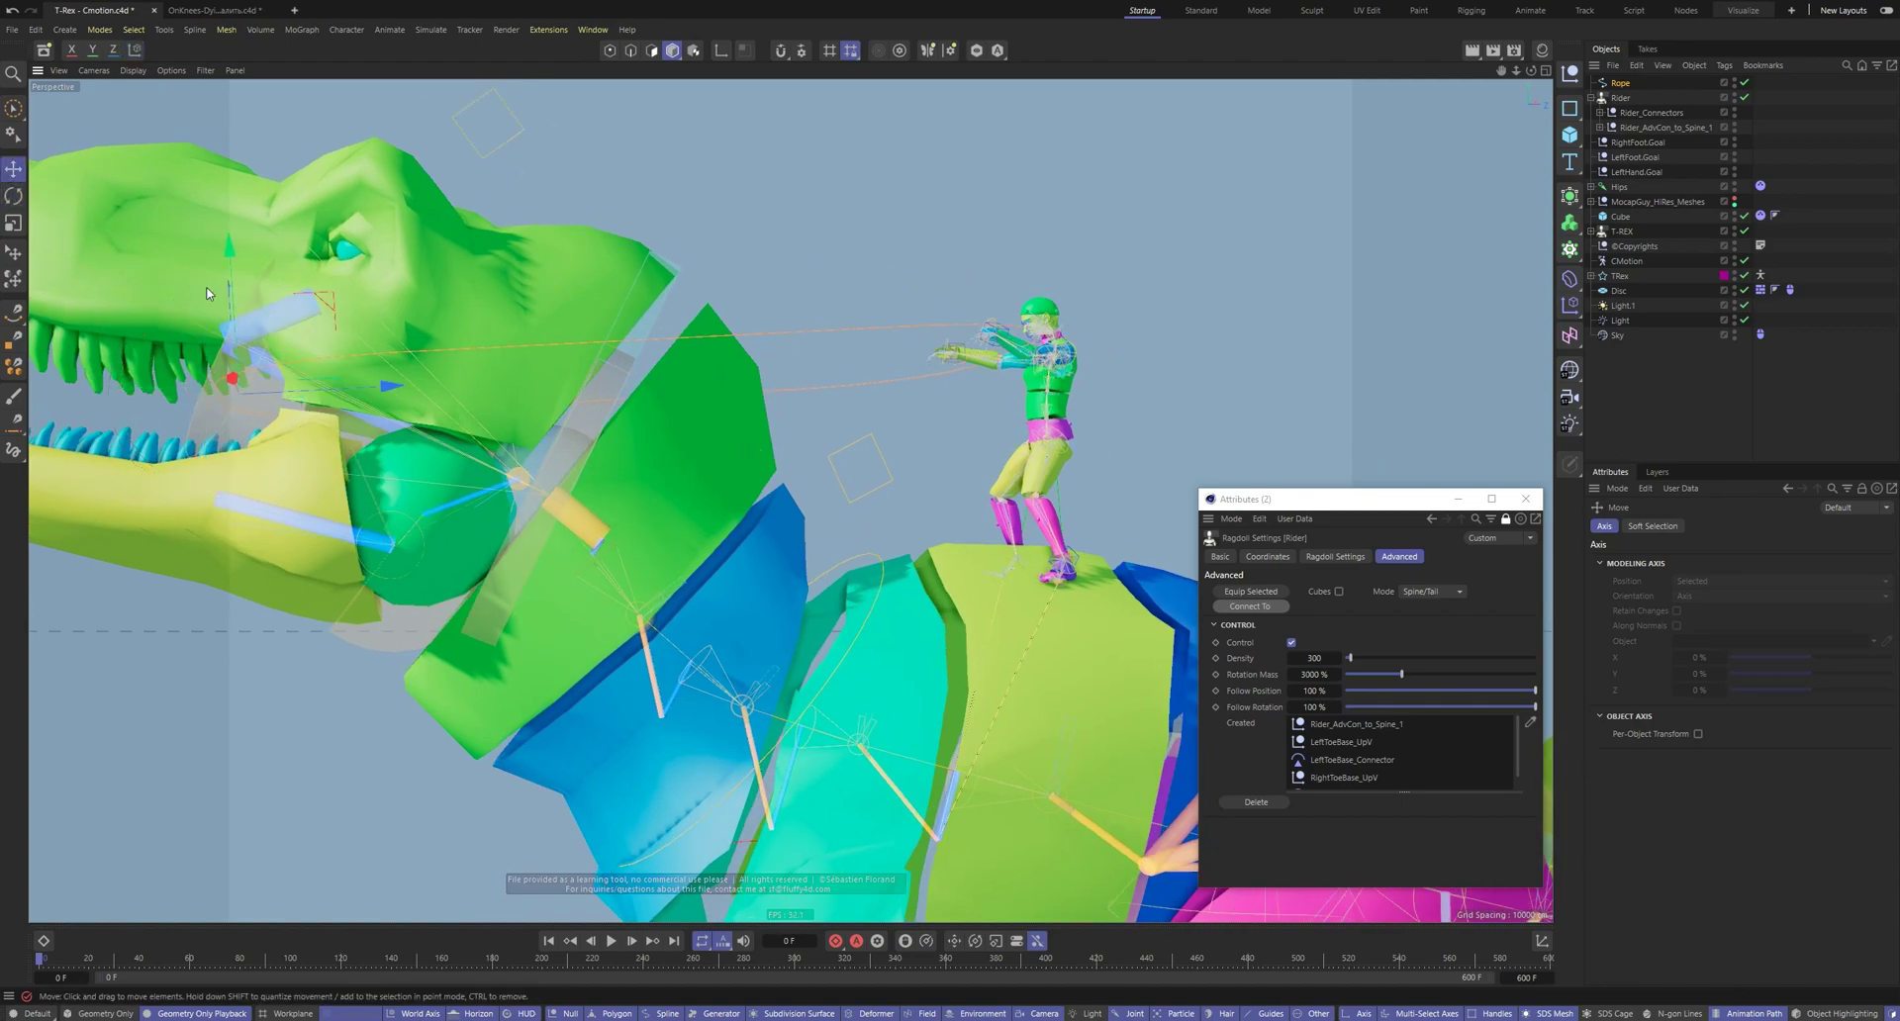
left_click_drag(207, 293, 1171, 408, "alt")
key("t")
left_click_drag(594, 381, 764, 451, "alt")
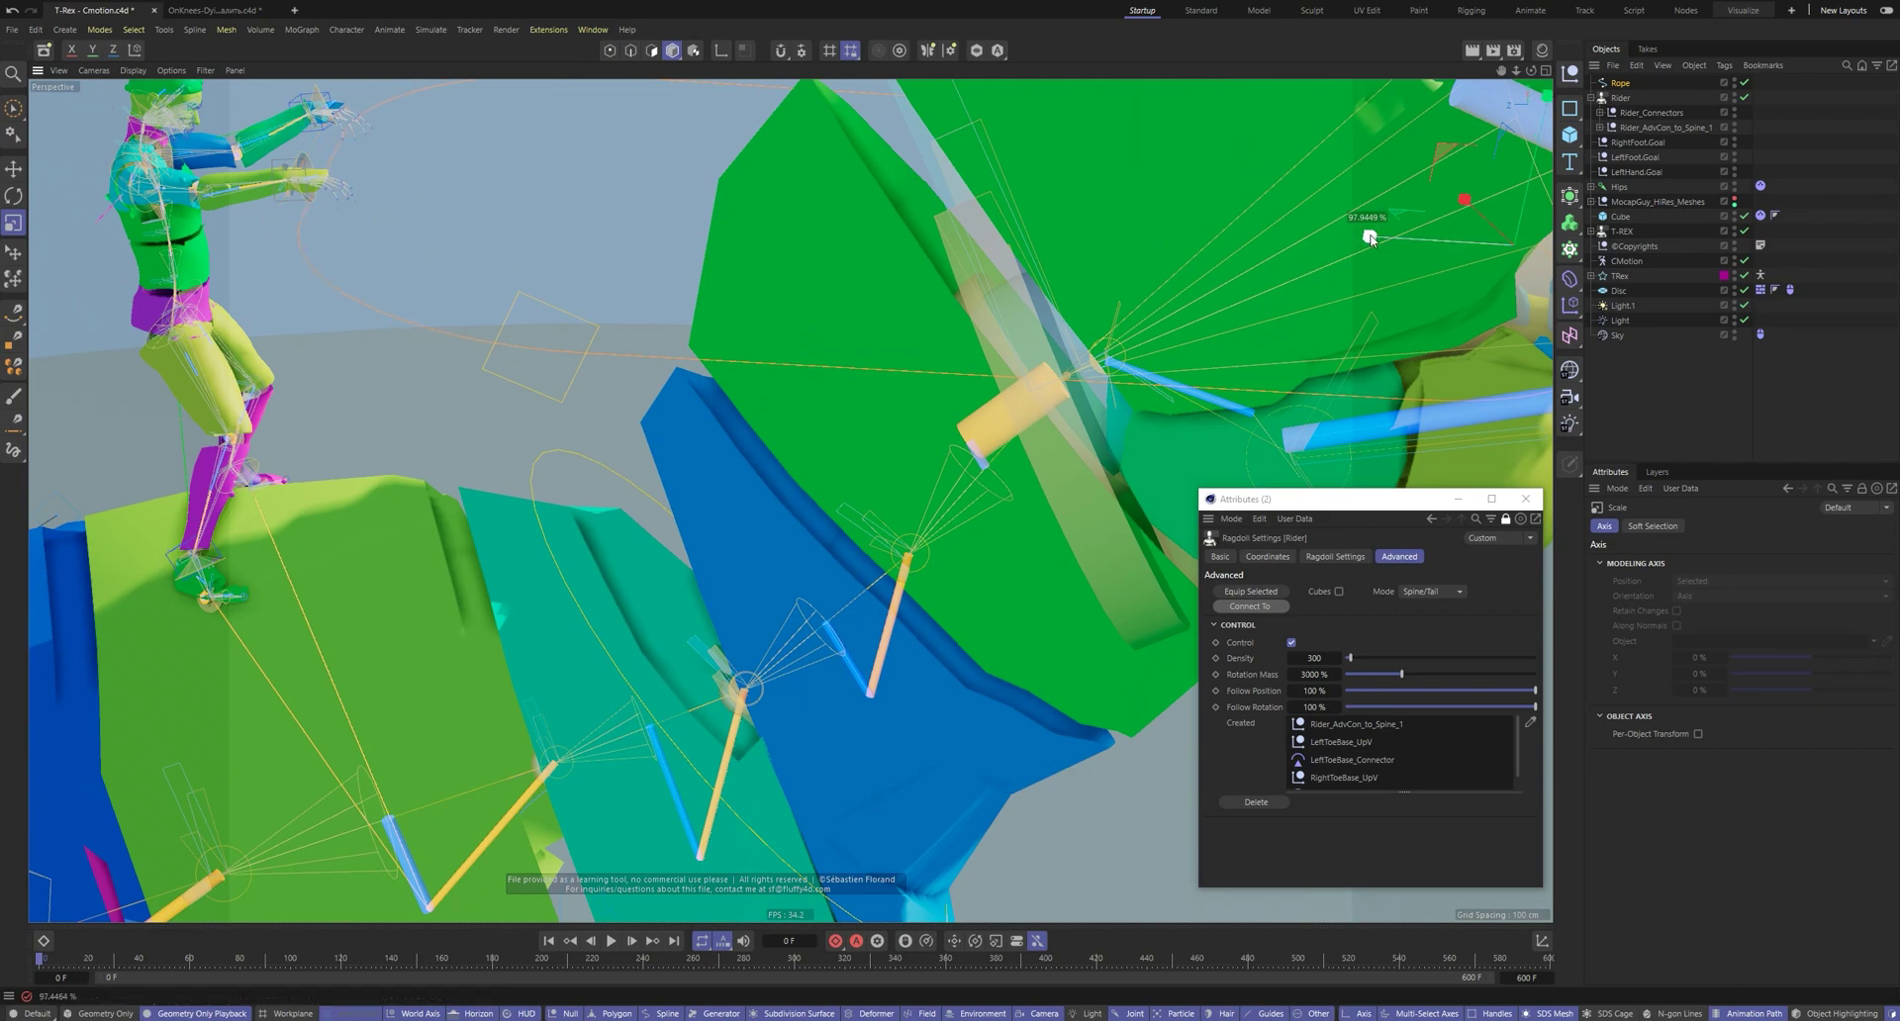
right_click_drag(1045, 292, 891, 426, "alt")
mouse_move(891, 425)
left_mouse_down("alt")
mouse_move(891, 603)
mouse_move(881, 445)
left_mouse_up("alt")
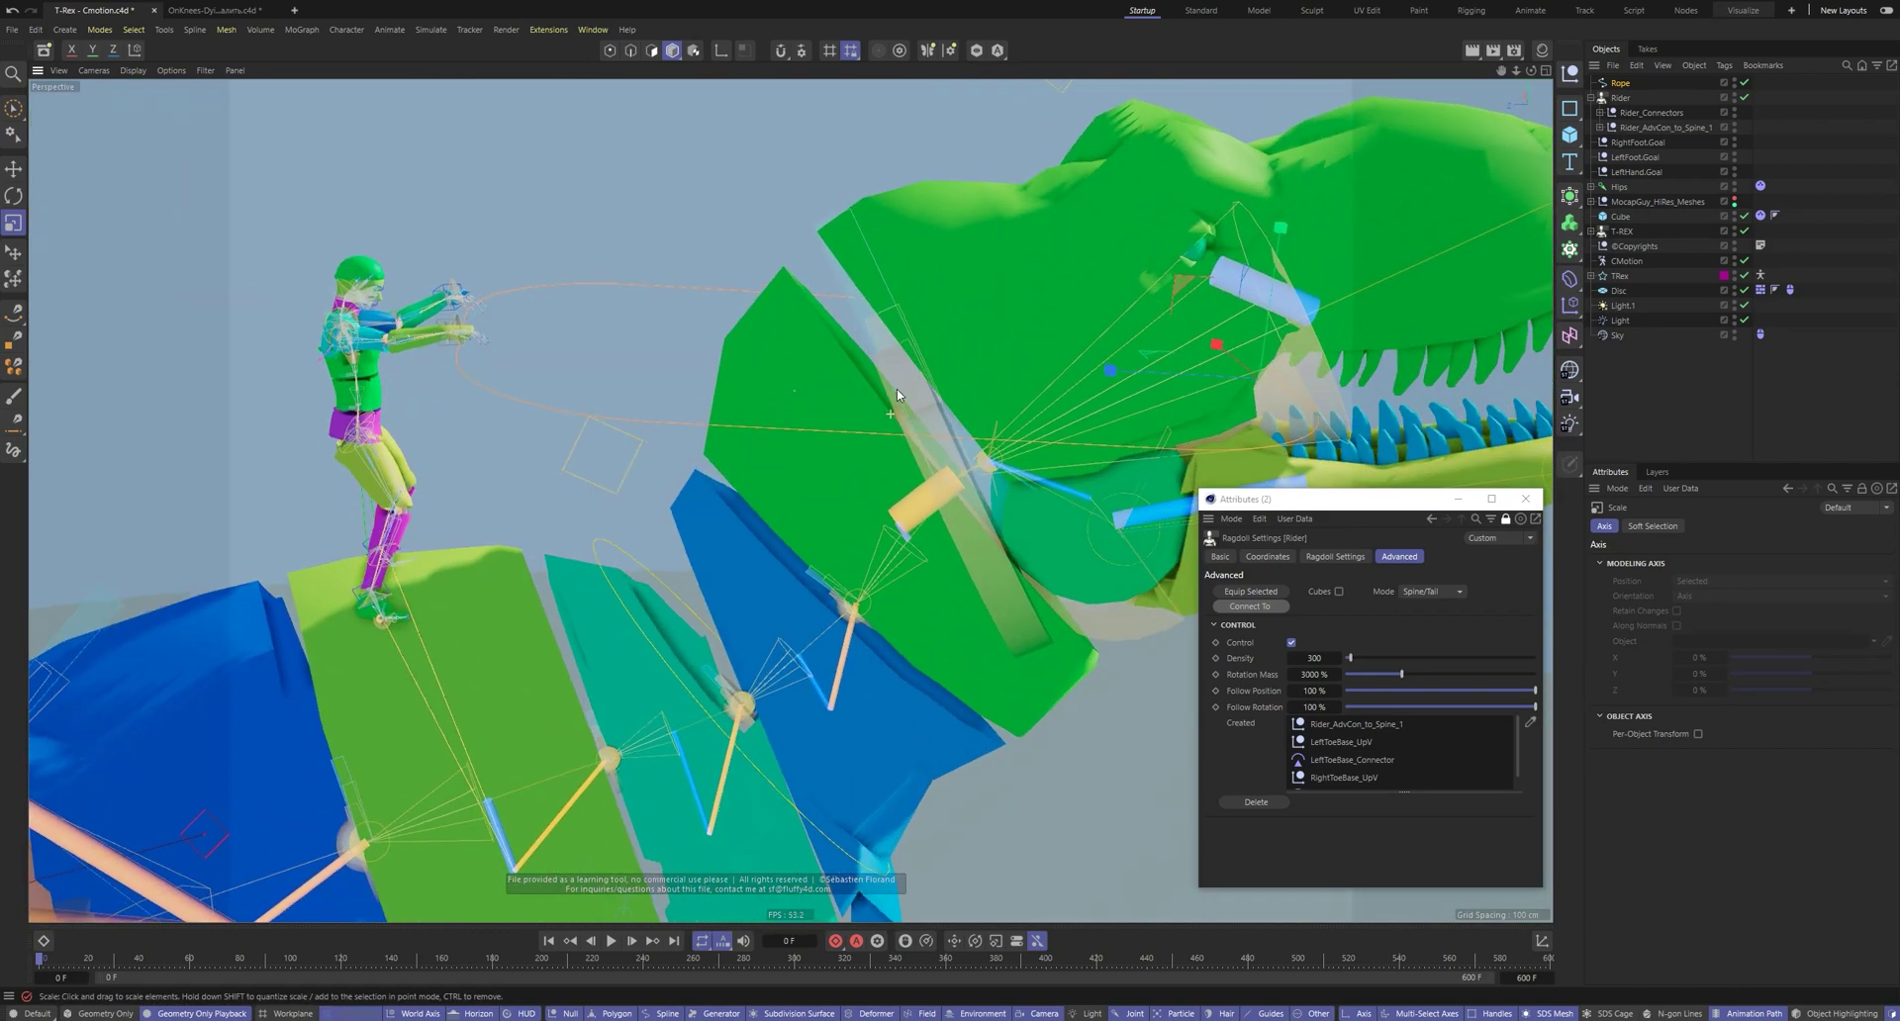
Put the Rope spline under its own Ragdoll Settings object and generate the rope in Generator mode with a 3.18 cm radius
left_click(631, 53)
left_click(580, 428, "alt")
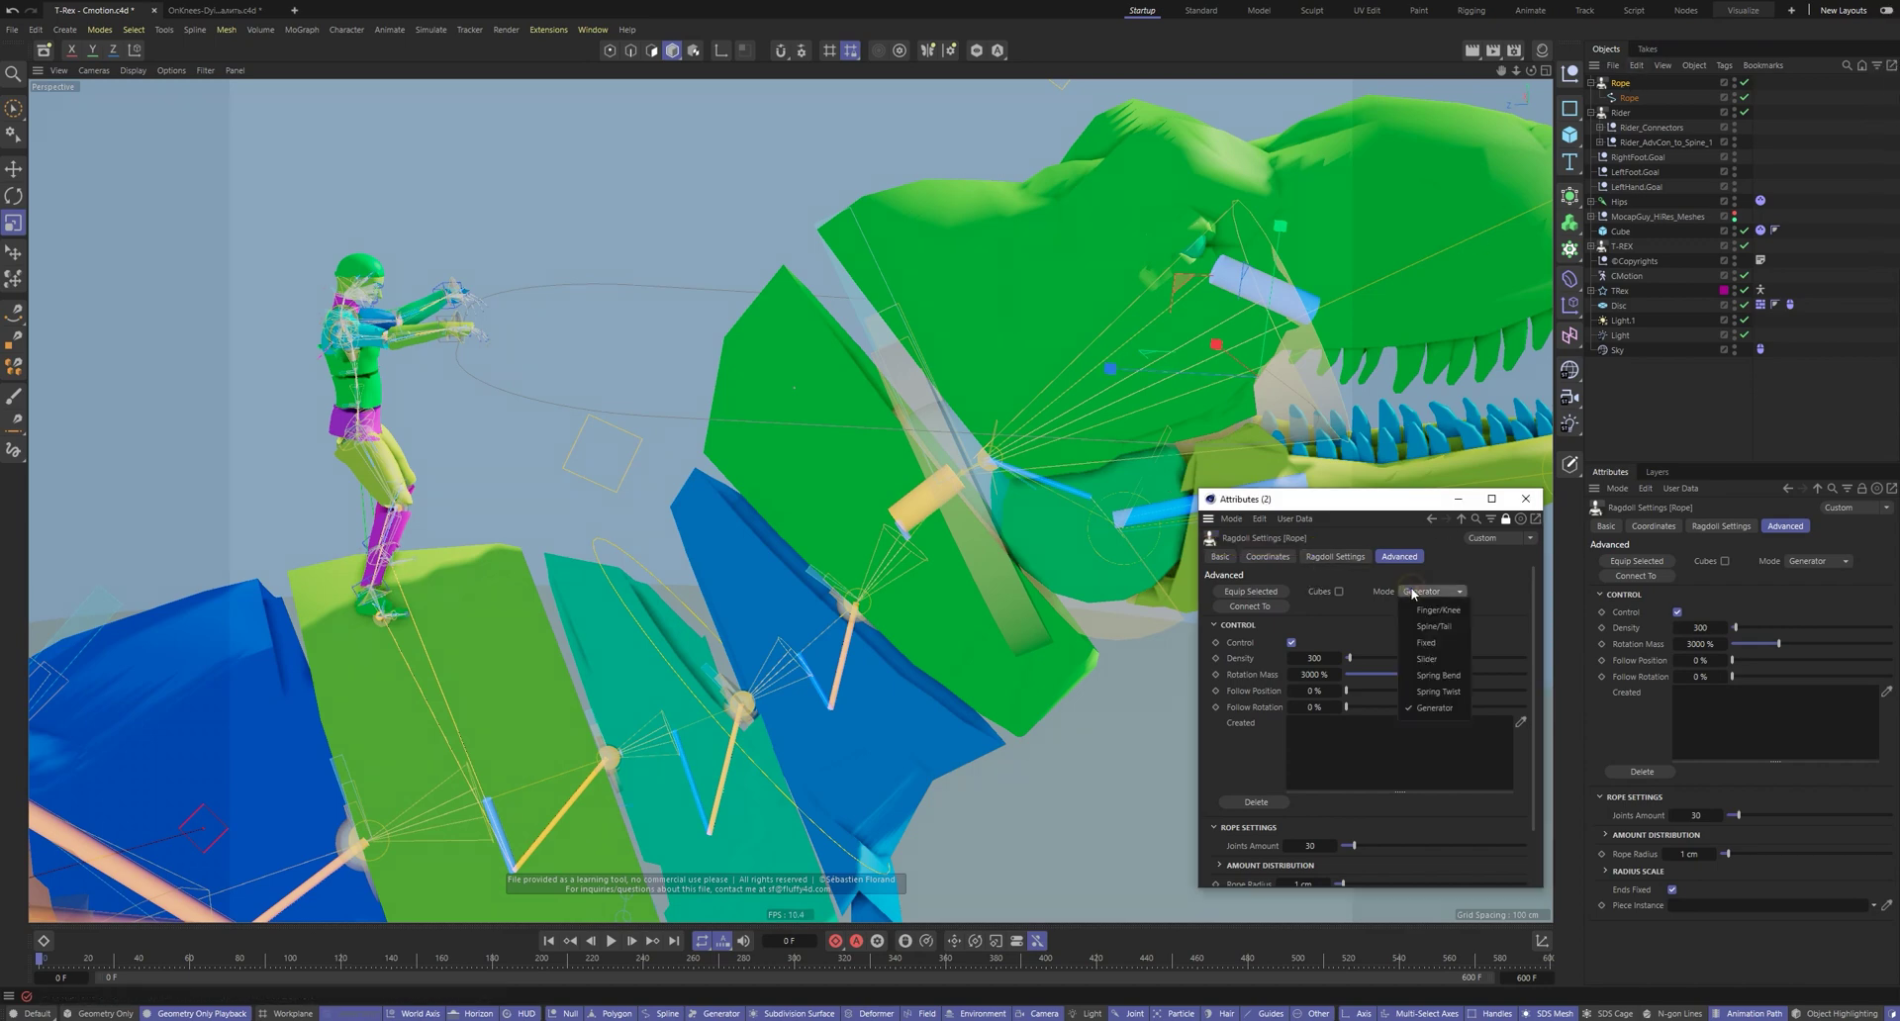
left_click(1237, 625)
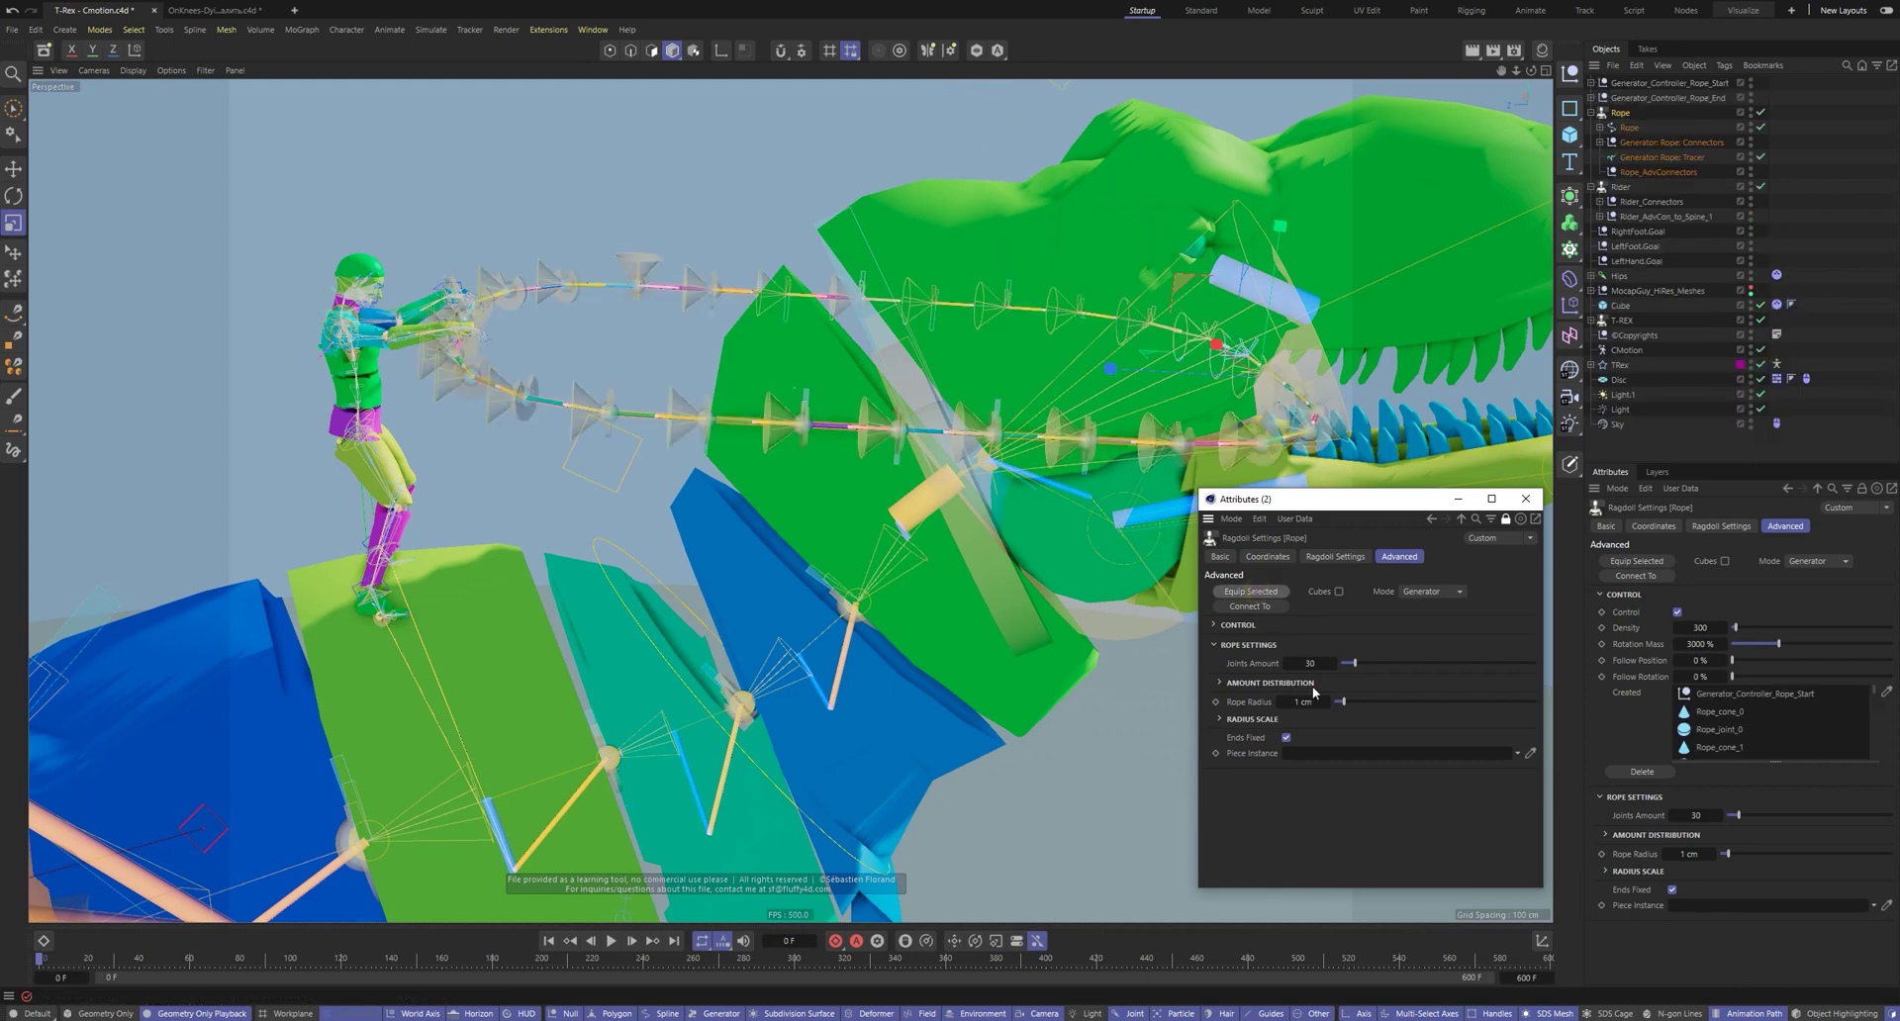
left_click_drag(1343, 702, 1377, 705)
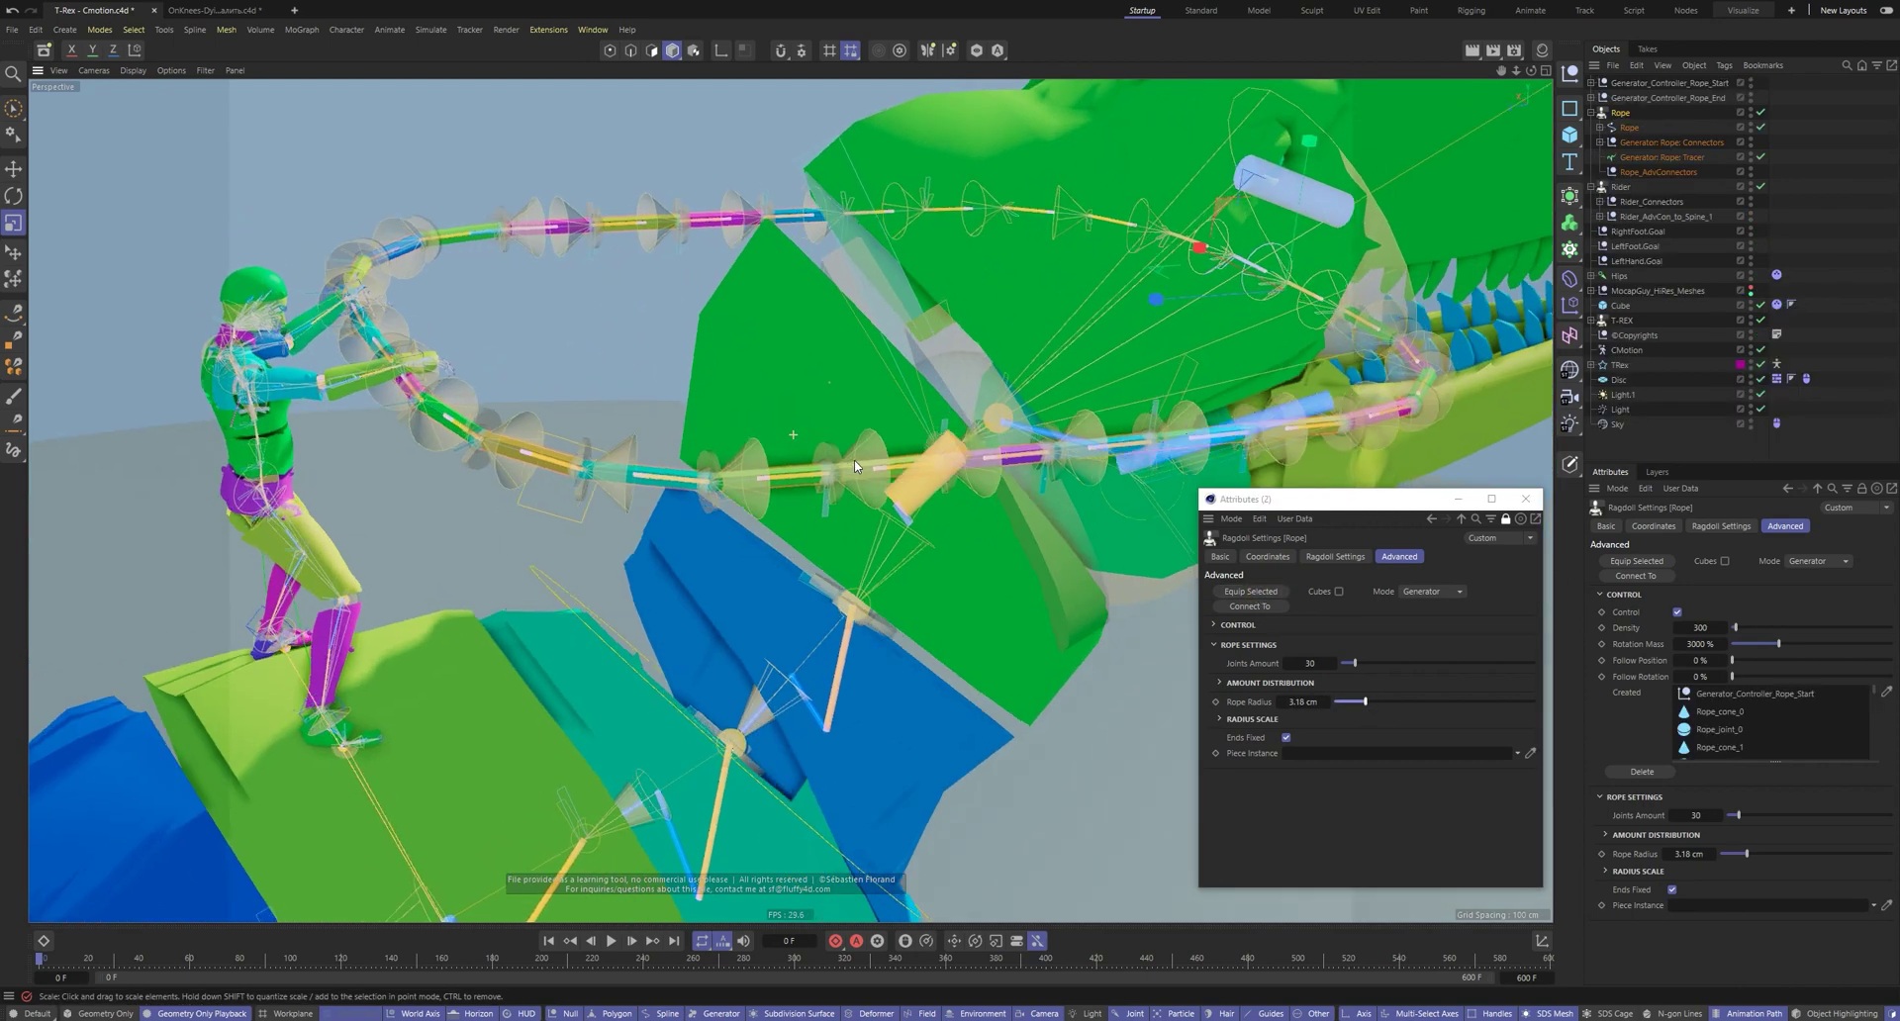
Select all the generated Rope_joint spheres under the Rope spline to inspect them
left_click(1643, 143)
scroll(1645, 198, "down", 5)
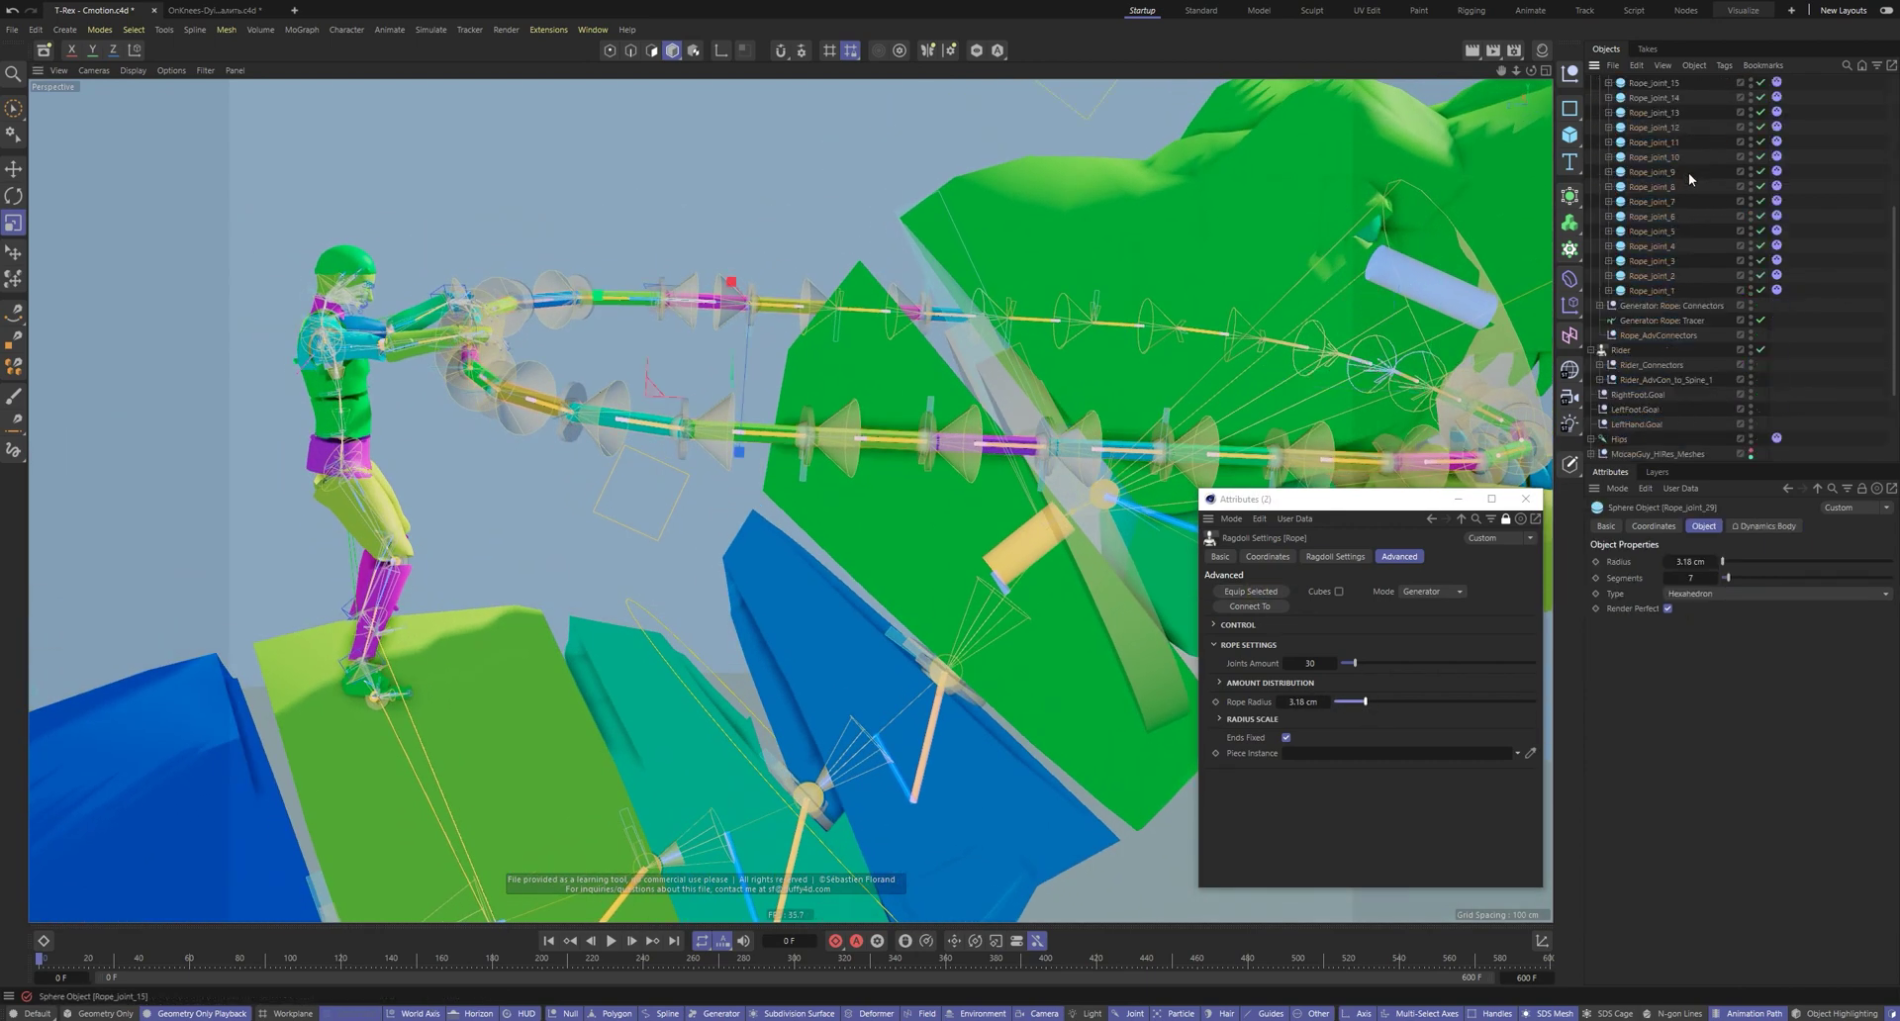
left_click(1654, 291, "shift")
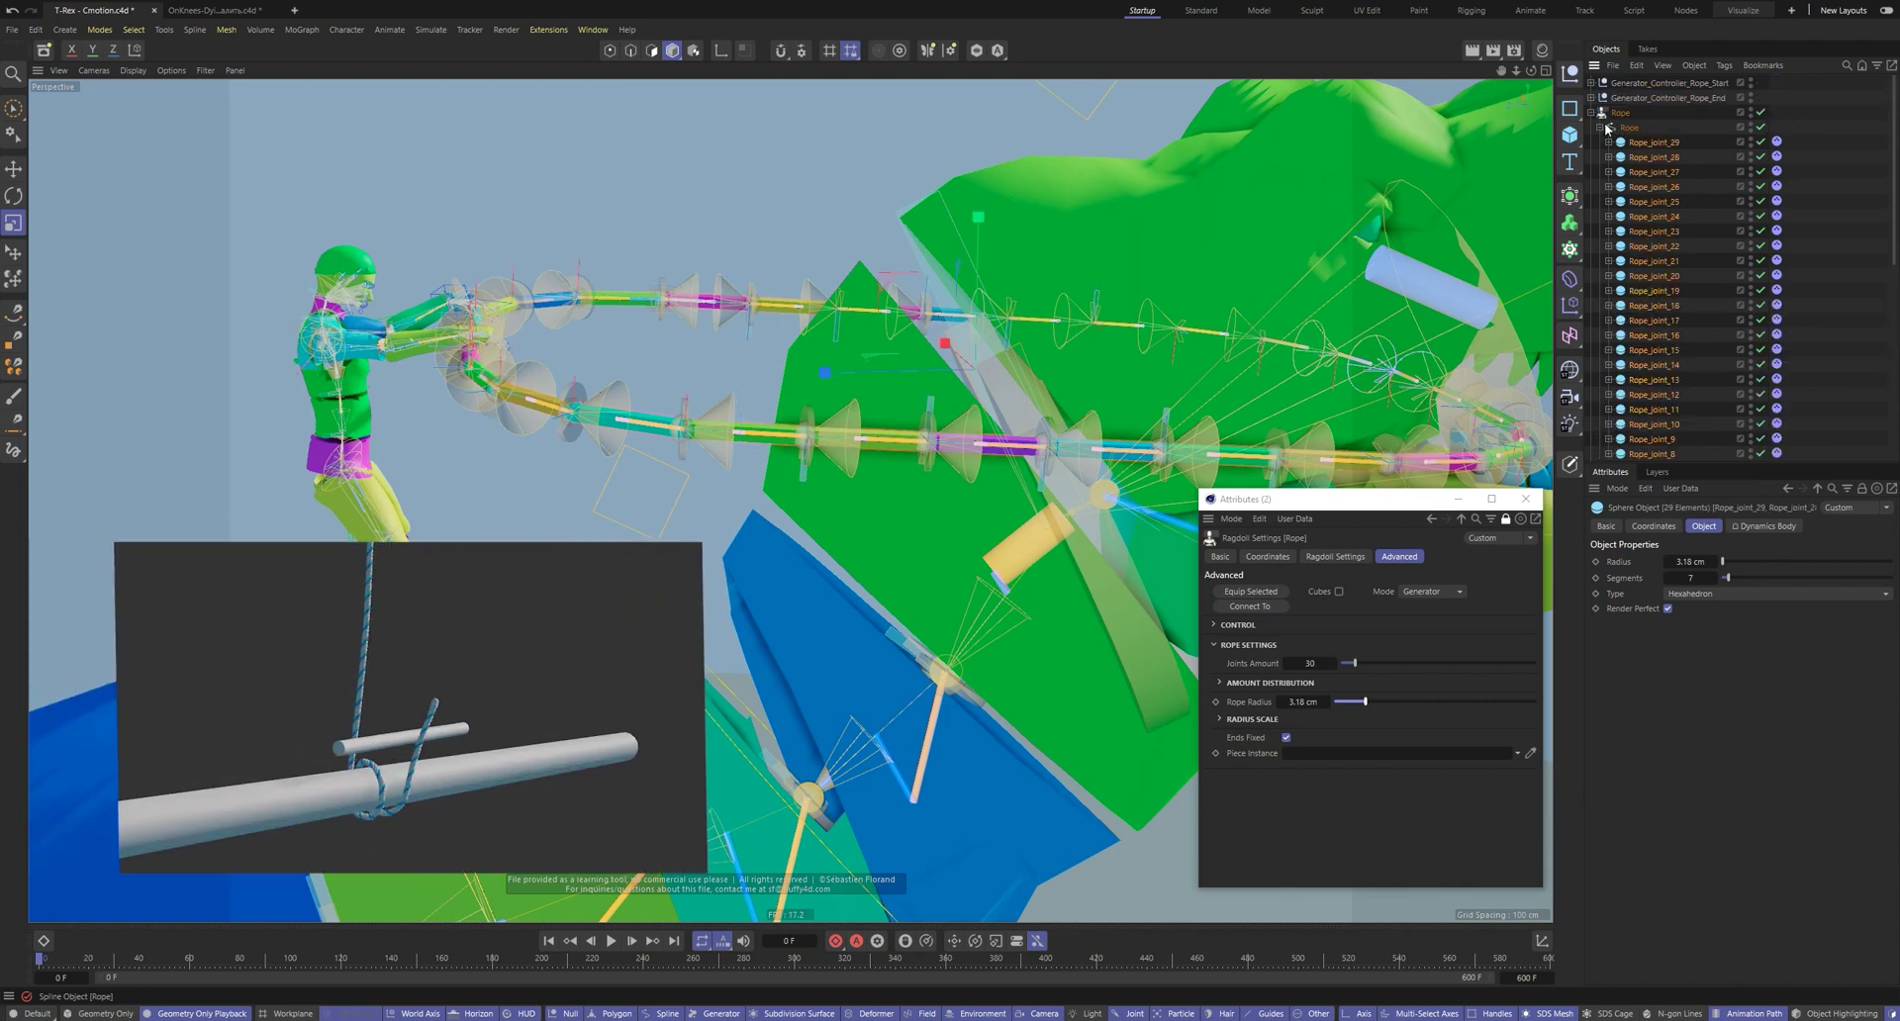
Replace the generated rope with one using a Joints Amount of 80, then delete that generated rope as well
left_click(1258, 625)
scroll(1239, 708, "down", 2)
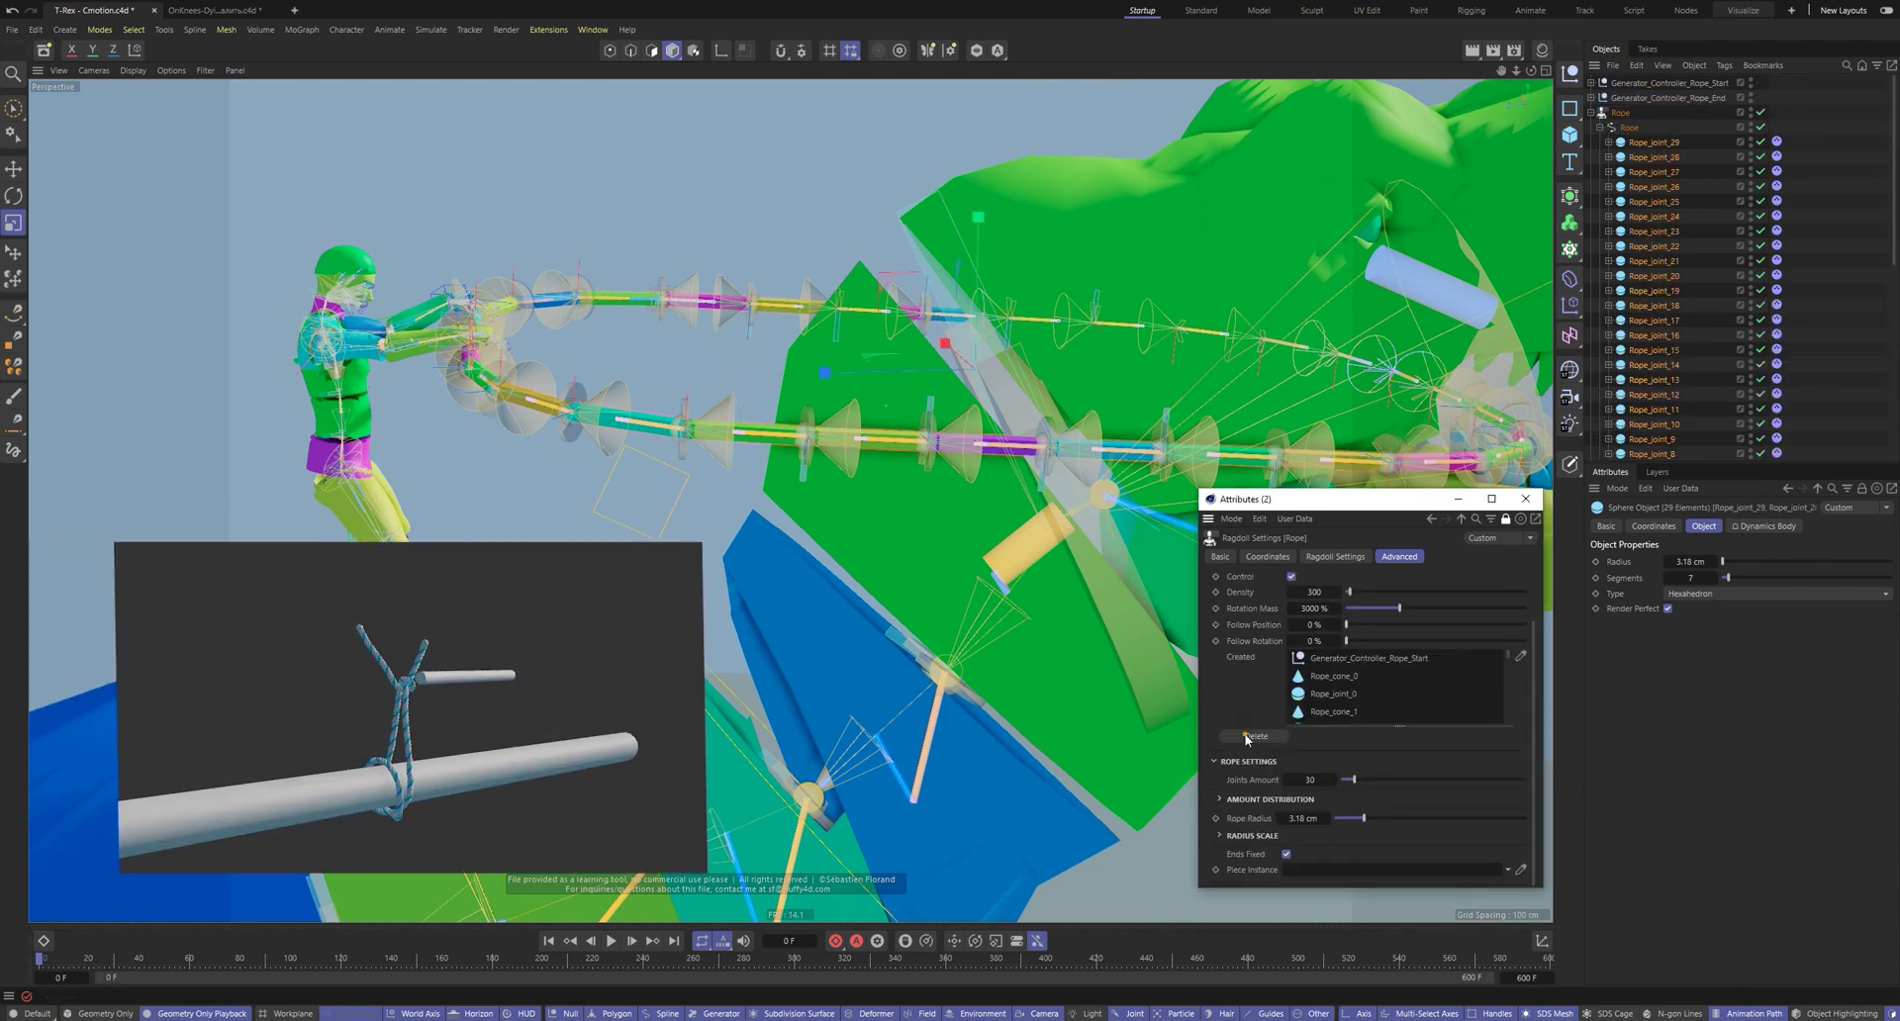
left_click(1255, 736)
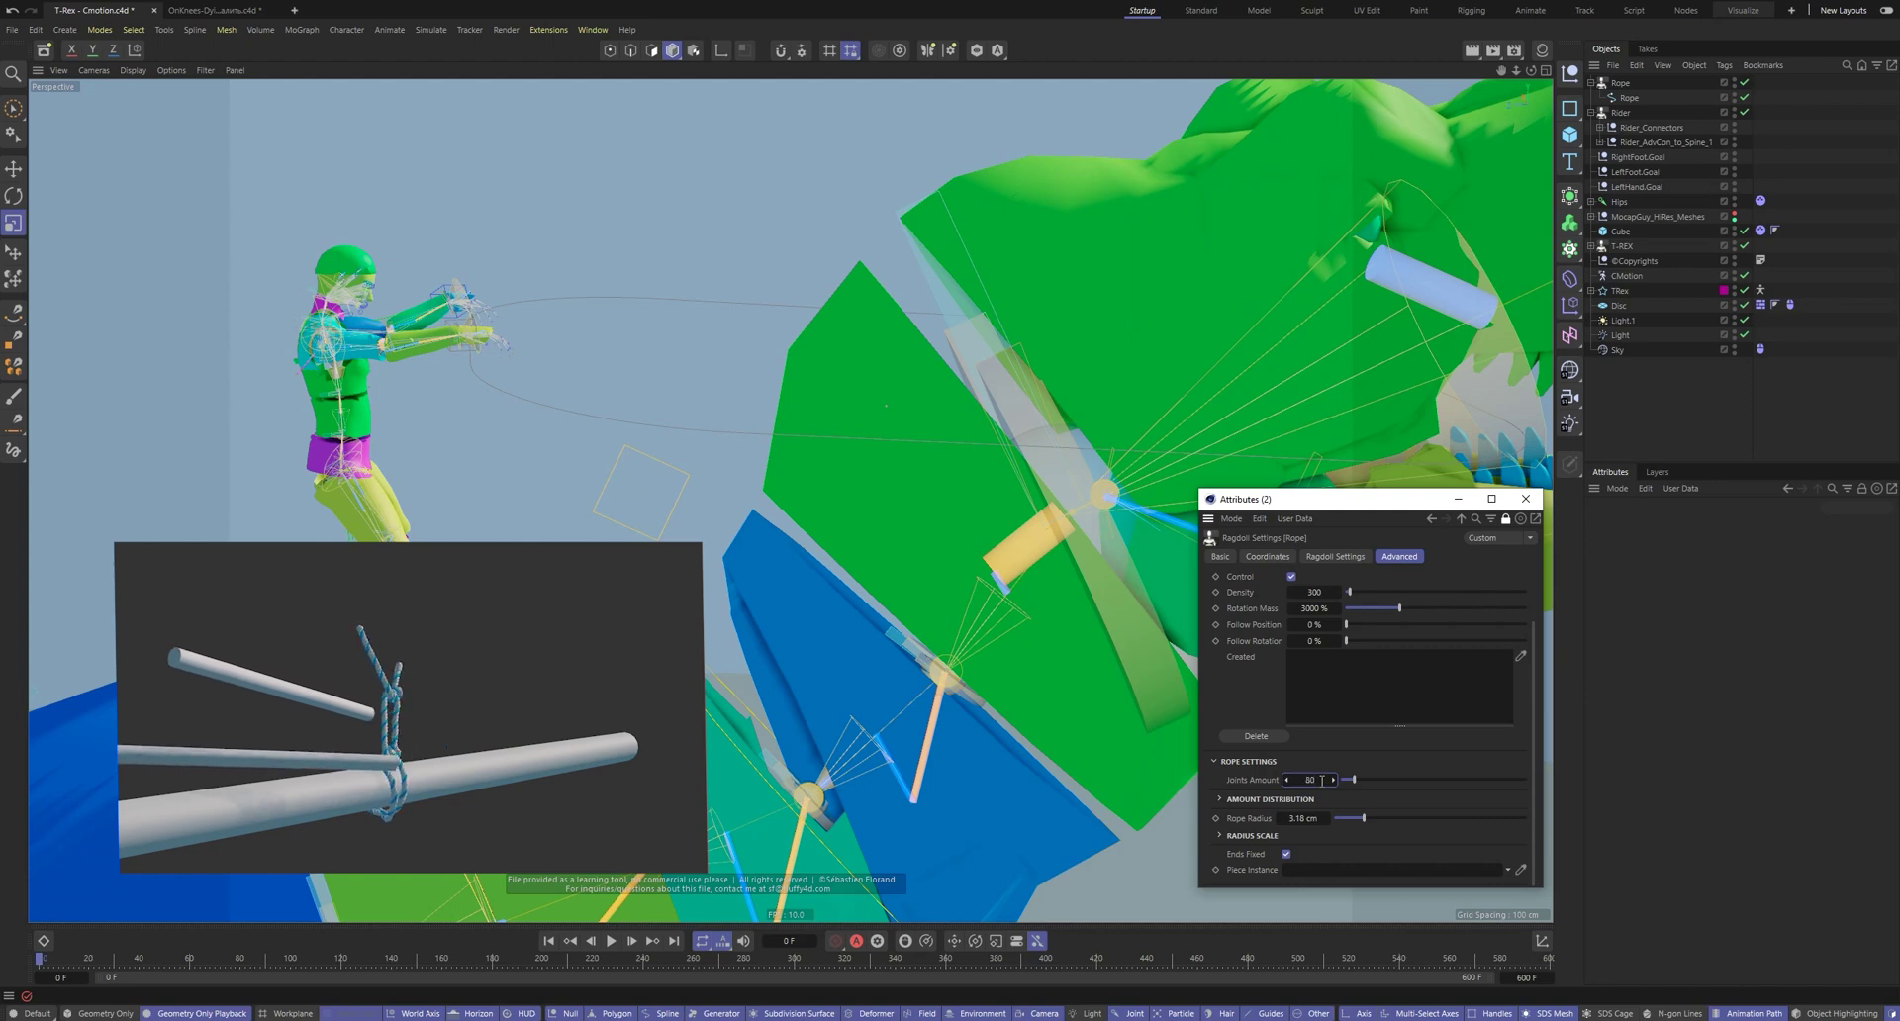
key("Return")
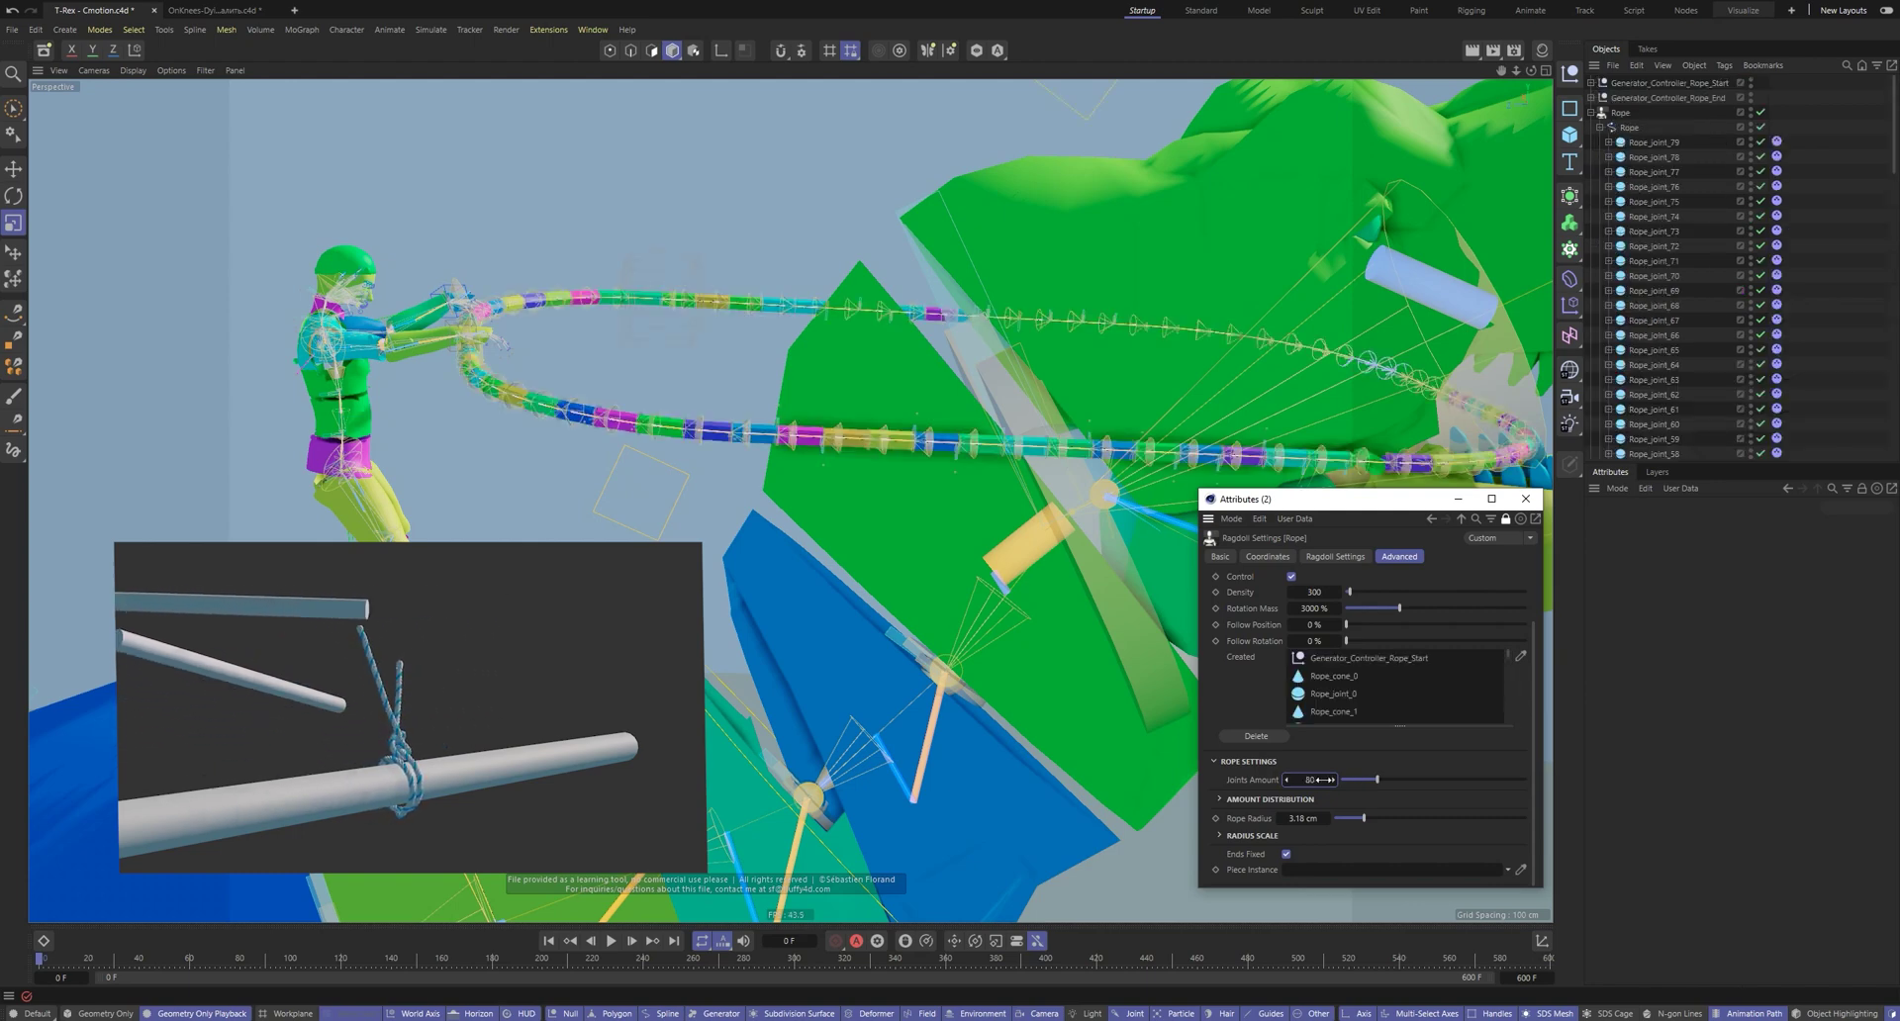
left_click(1257, 737)
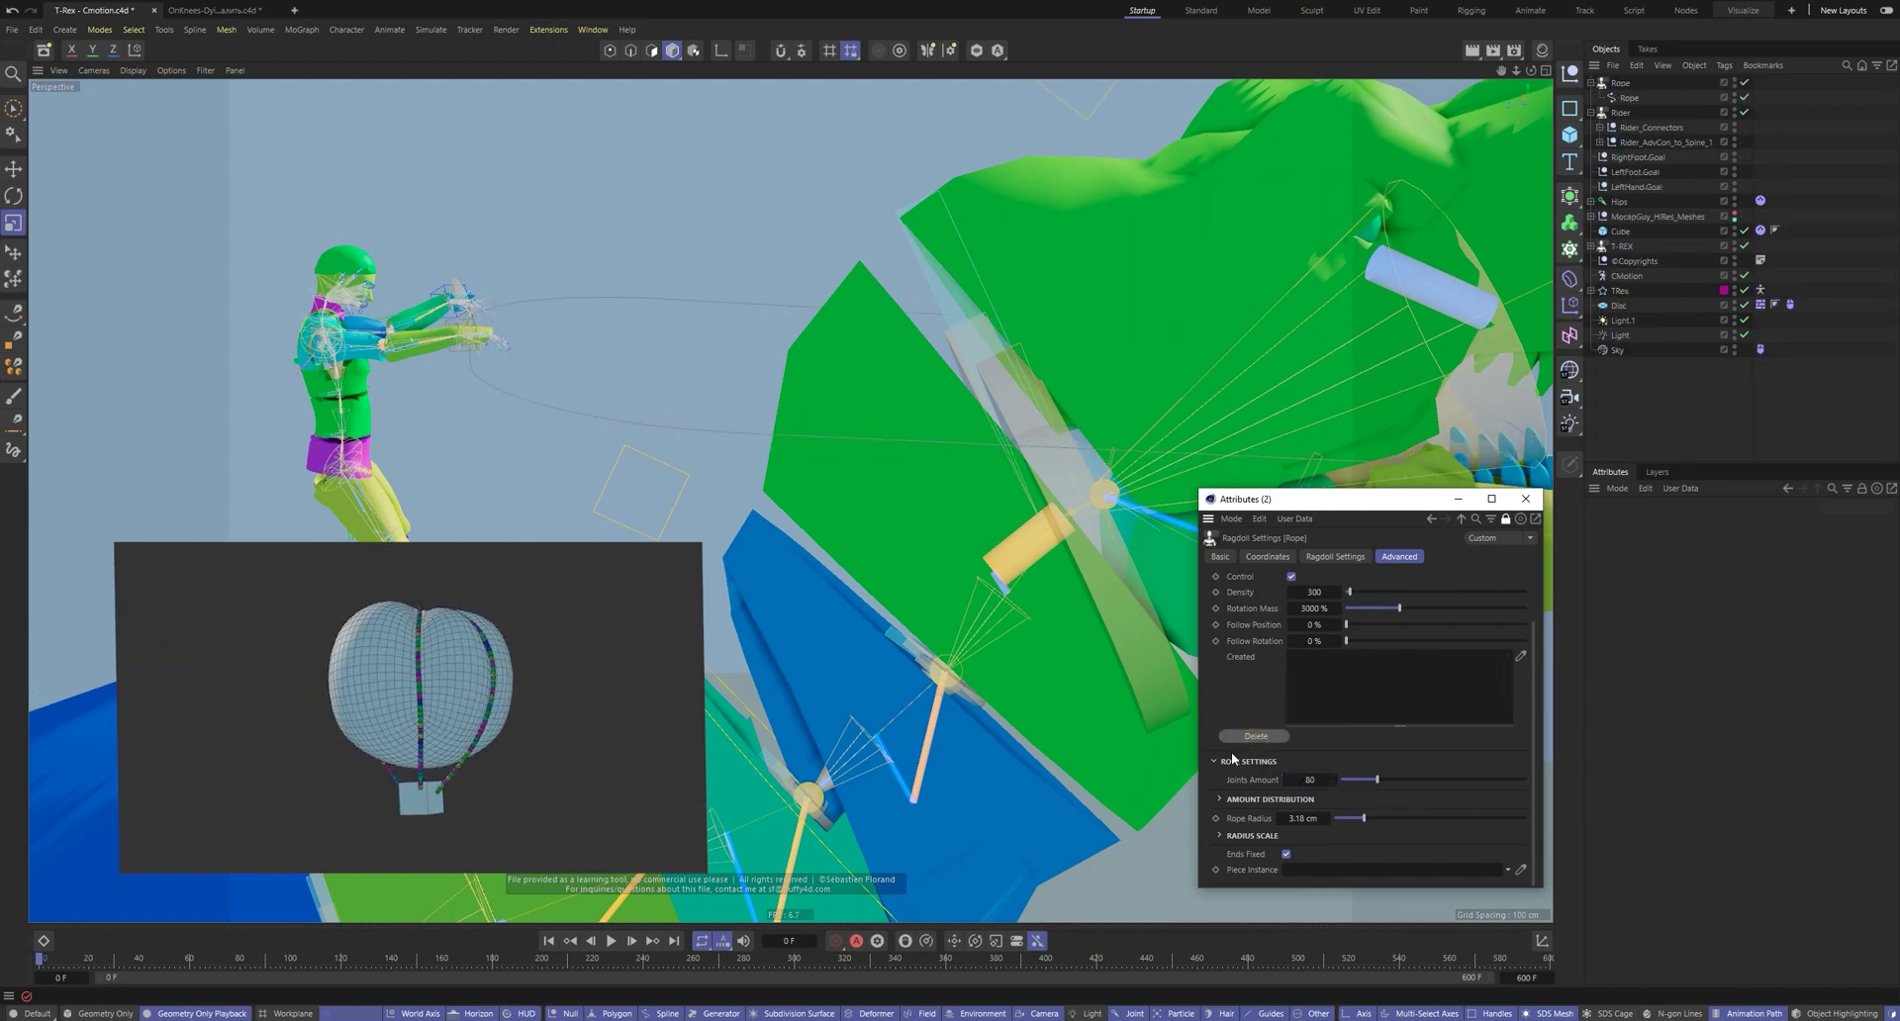
Generate the rope again with 80 joints in Generator mode and set its Rope Radius to 2.24 cm
scroll(1262, 633, "up", 2)
left_click(1256, 593)
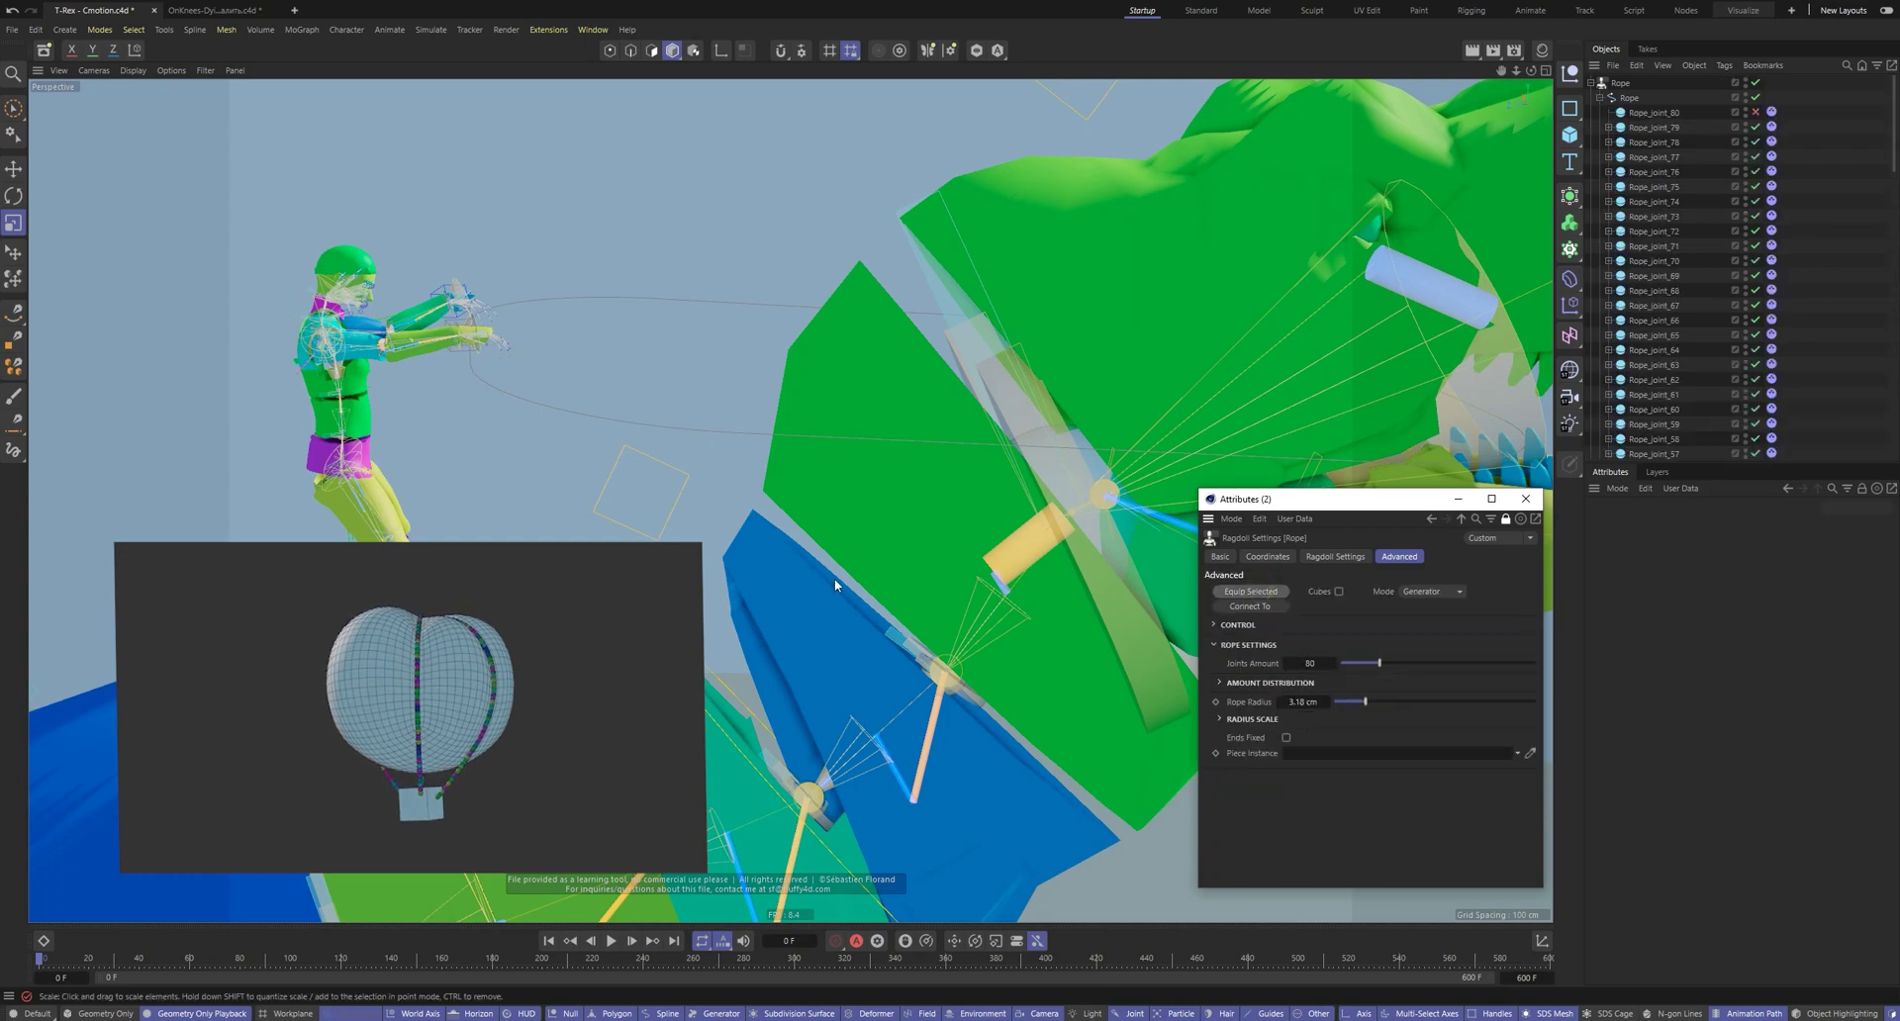
left_click_drag(1364, 702, 1376, 702)
scroll(441, 309, "up", 4)
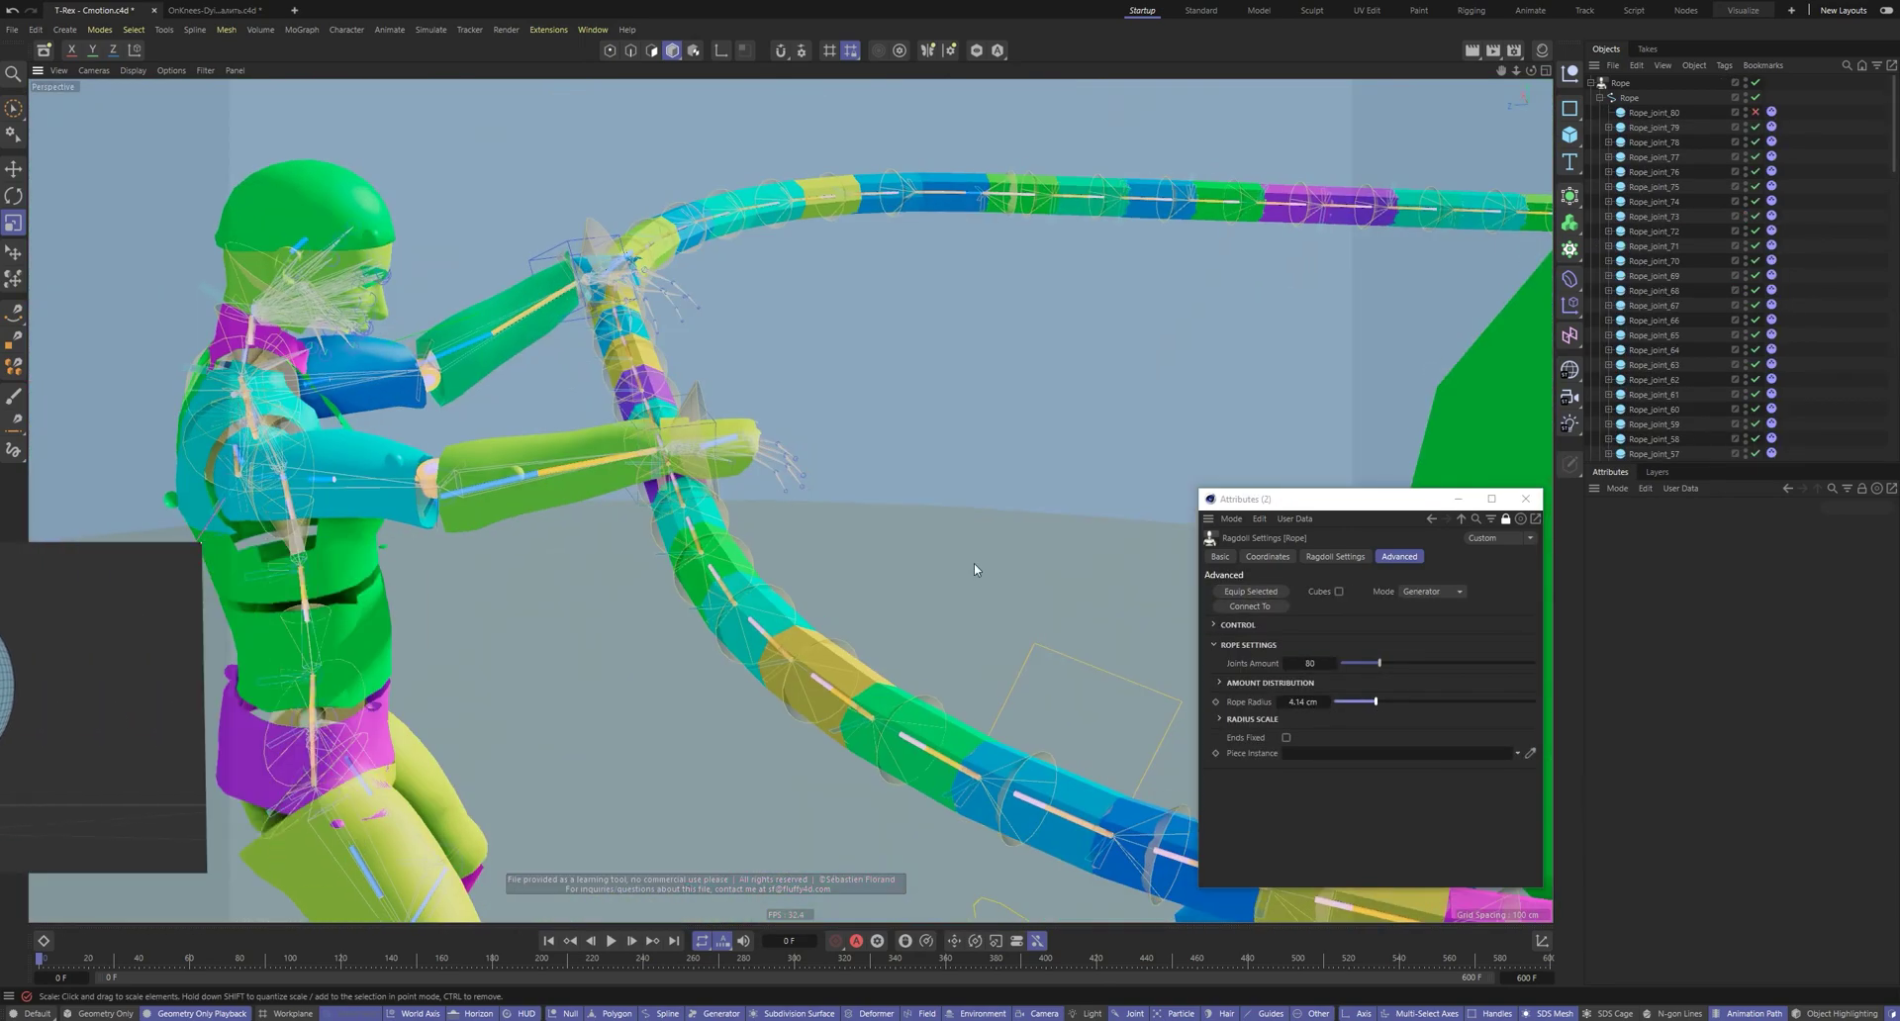
double_click(1745, 109, "alt")
Reshape the Rope spline in point mode, raising its points to the rider's hands and bringing its sides closer to the T-Rex's neck
left_click(1629, 97)
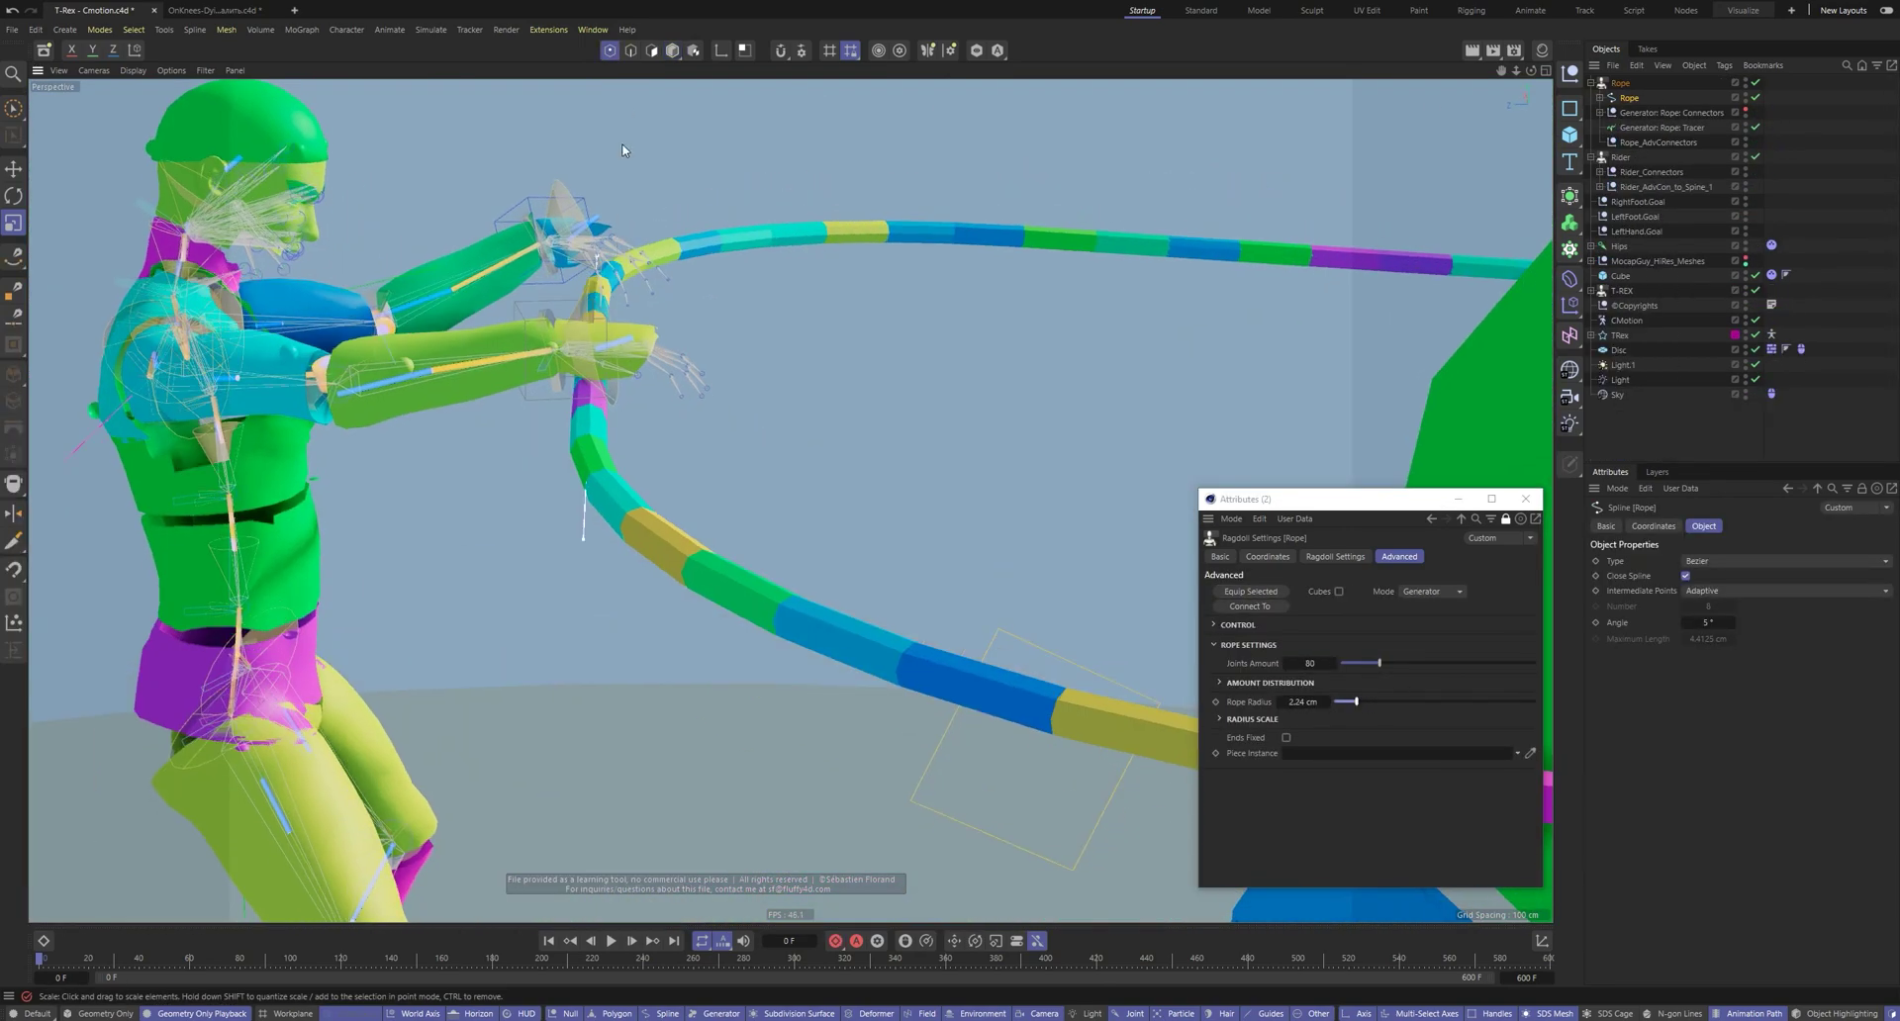
left_click(609, 50)
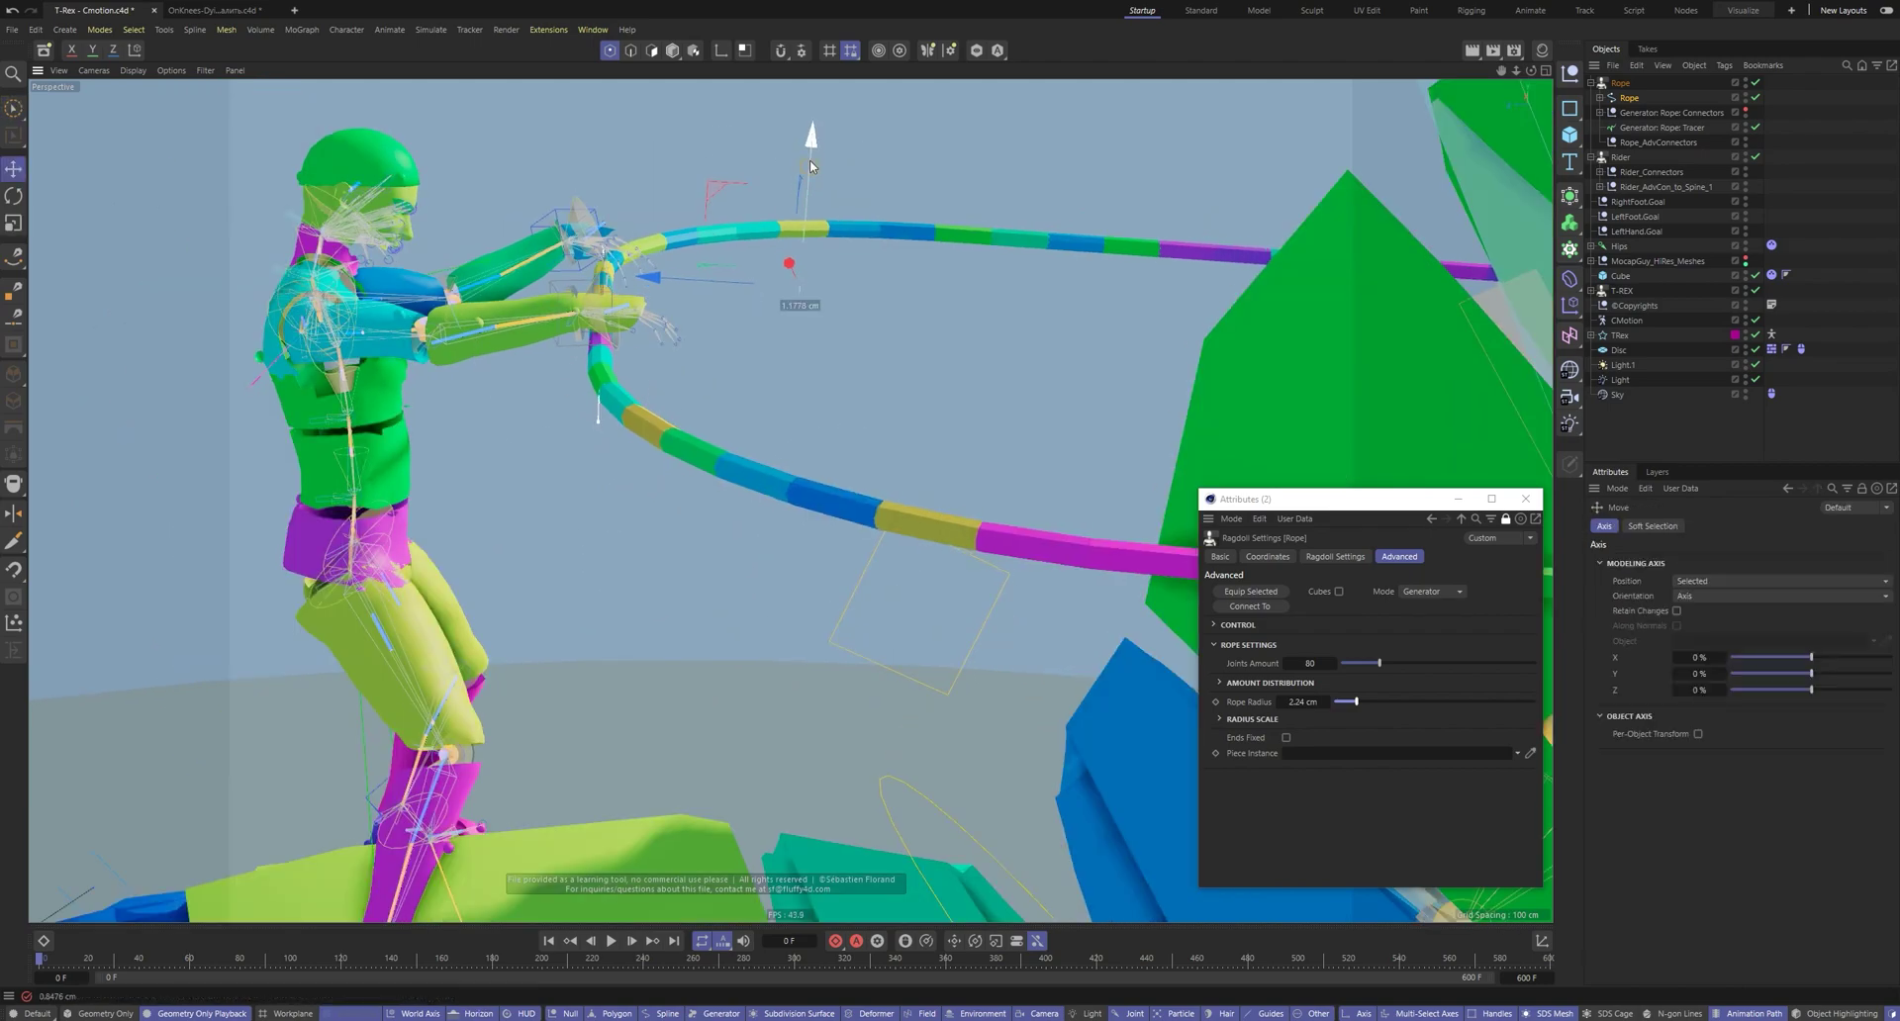
left_click_drag(809, 158, 515, 284)
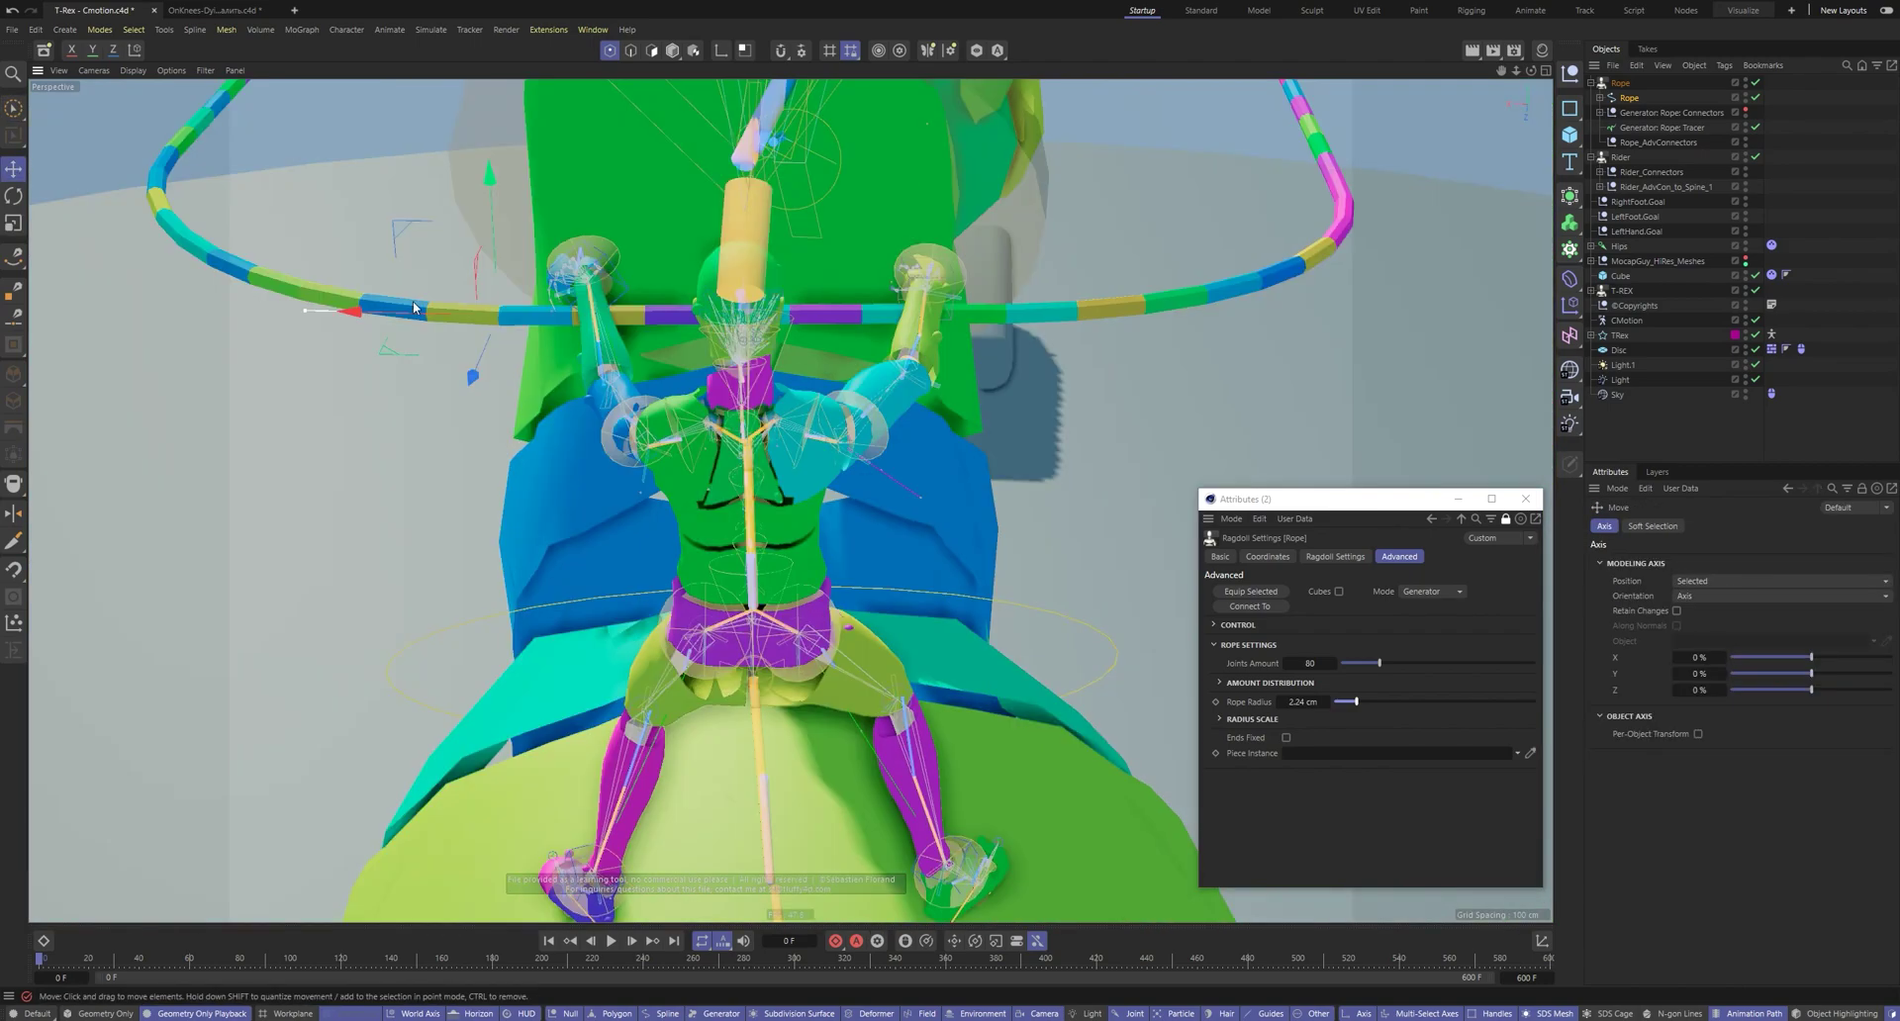
key("t")
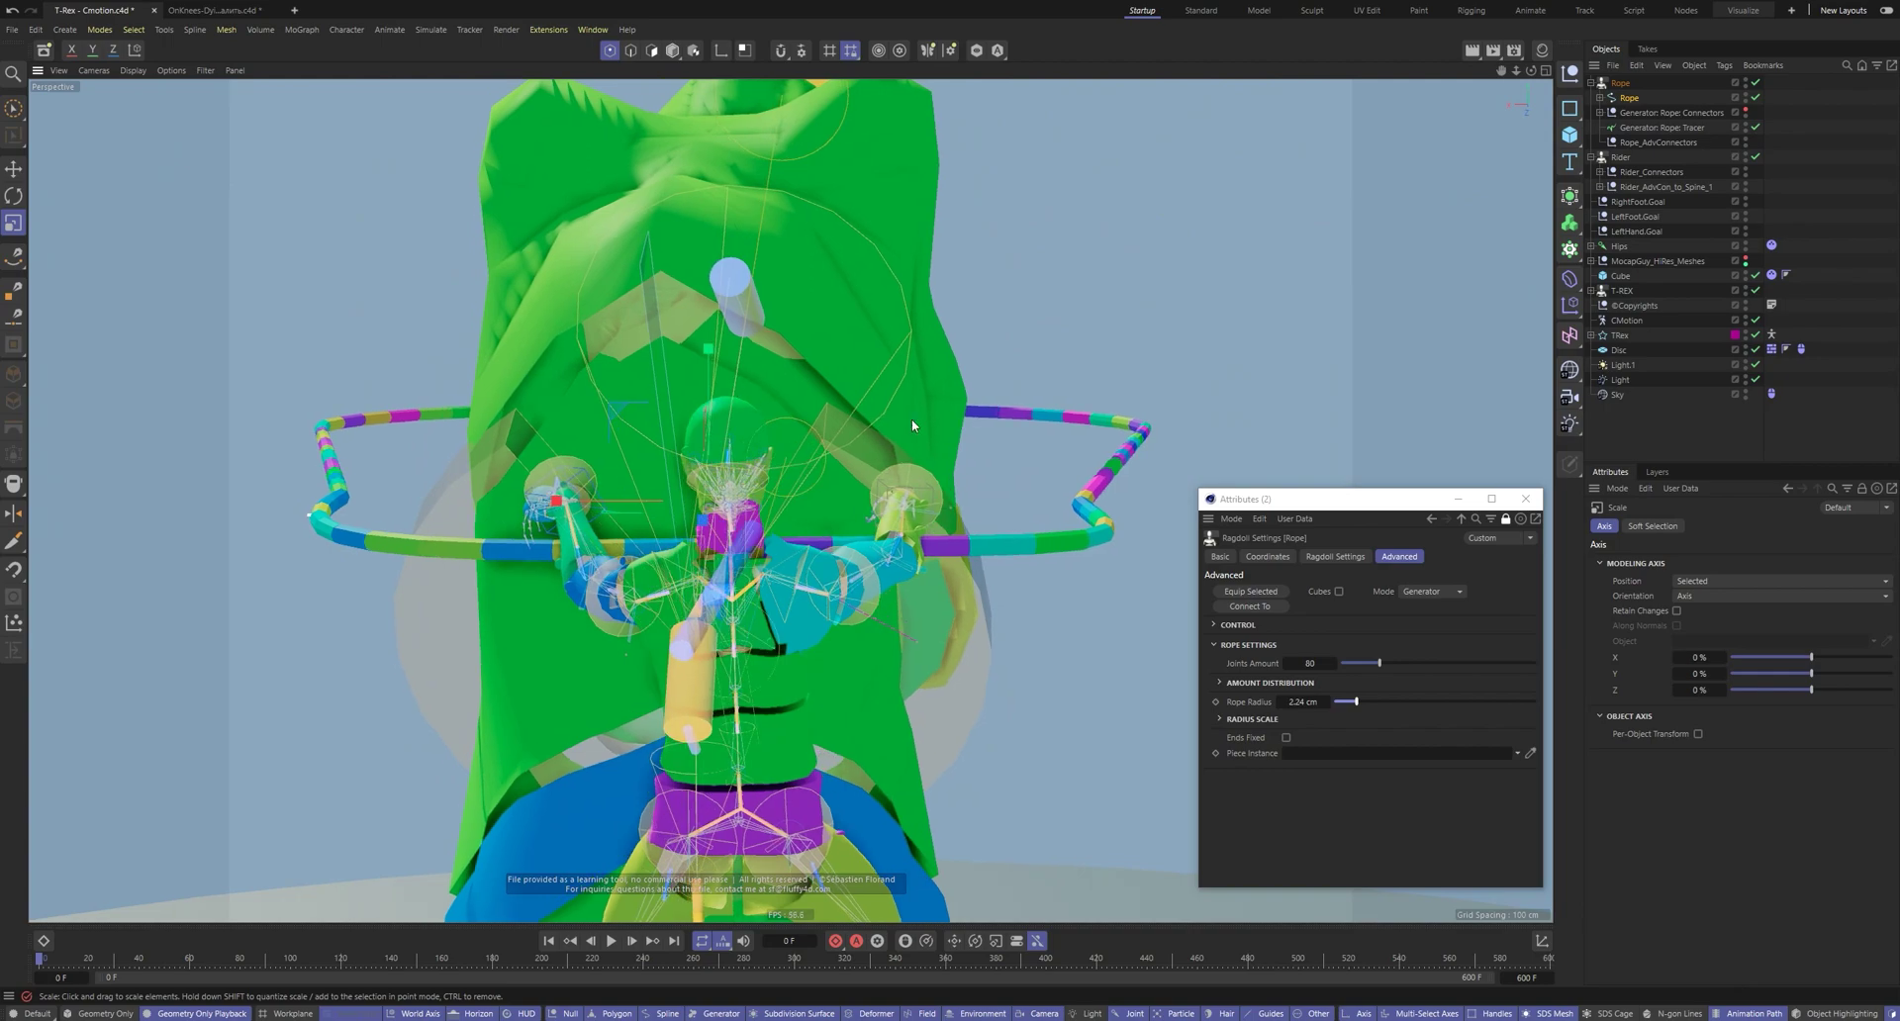
key("9")
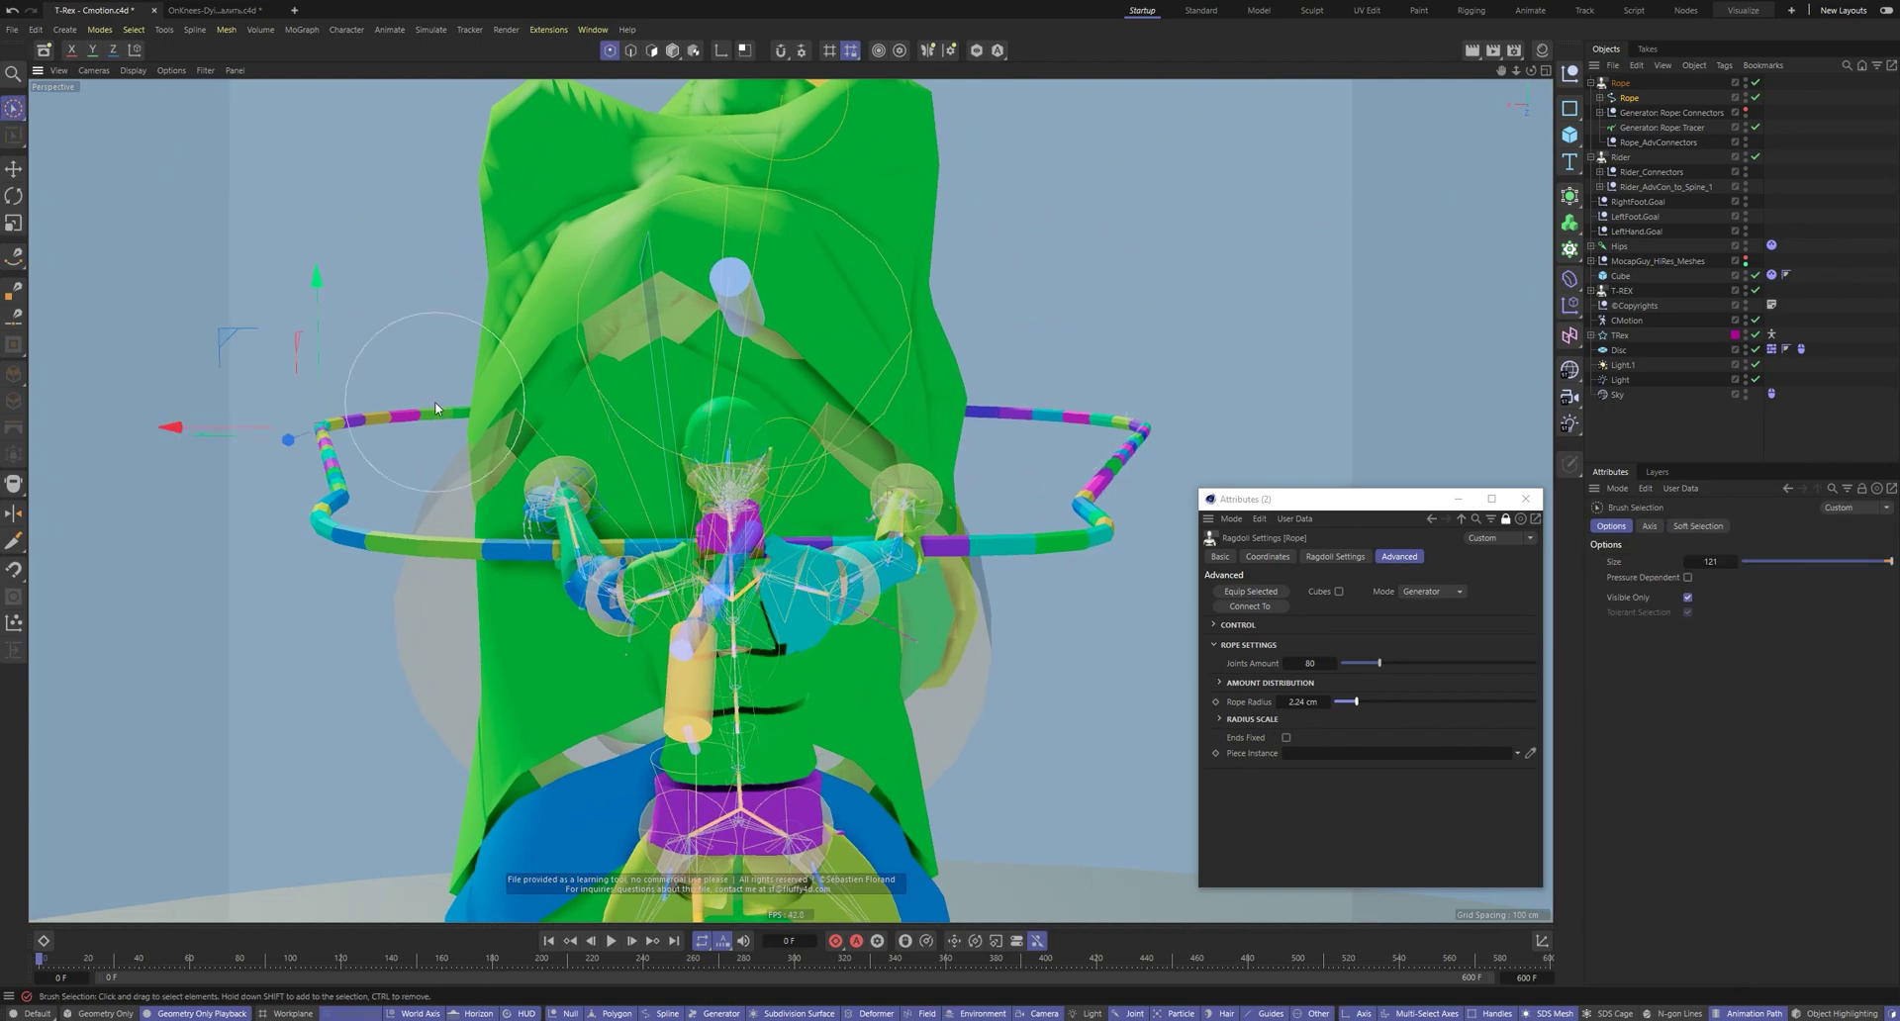
left_click_drag(1150, 406, 1060, 528)
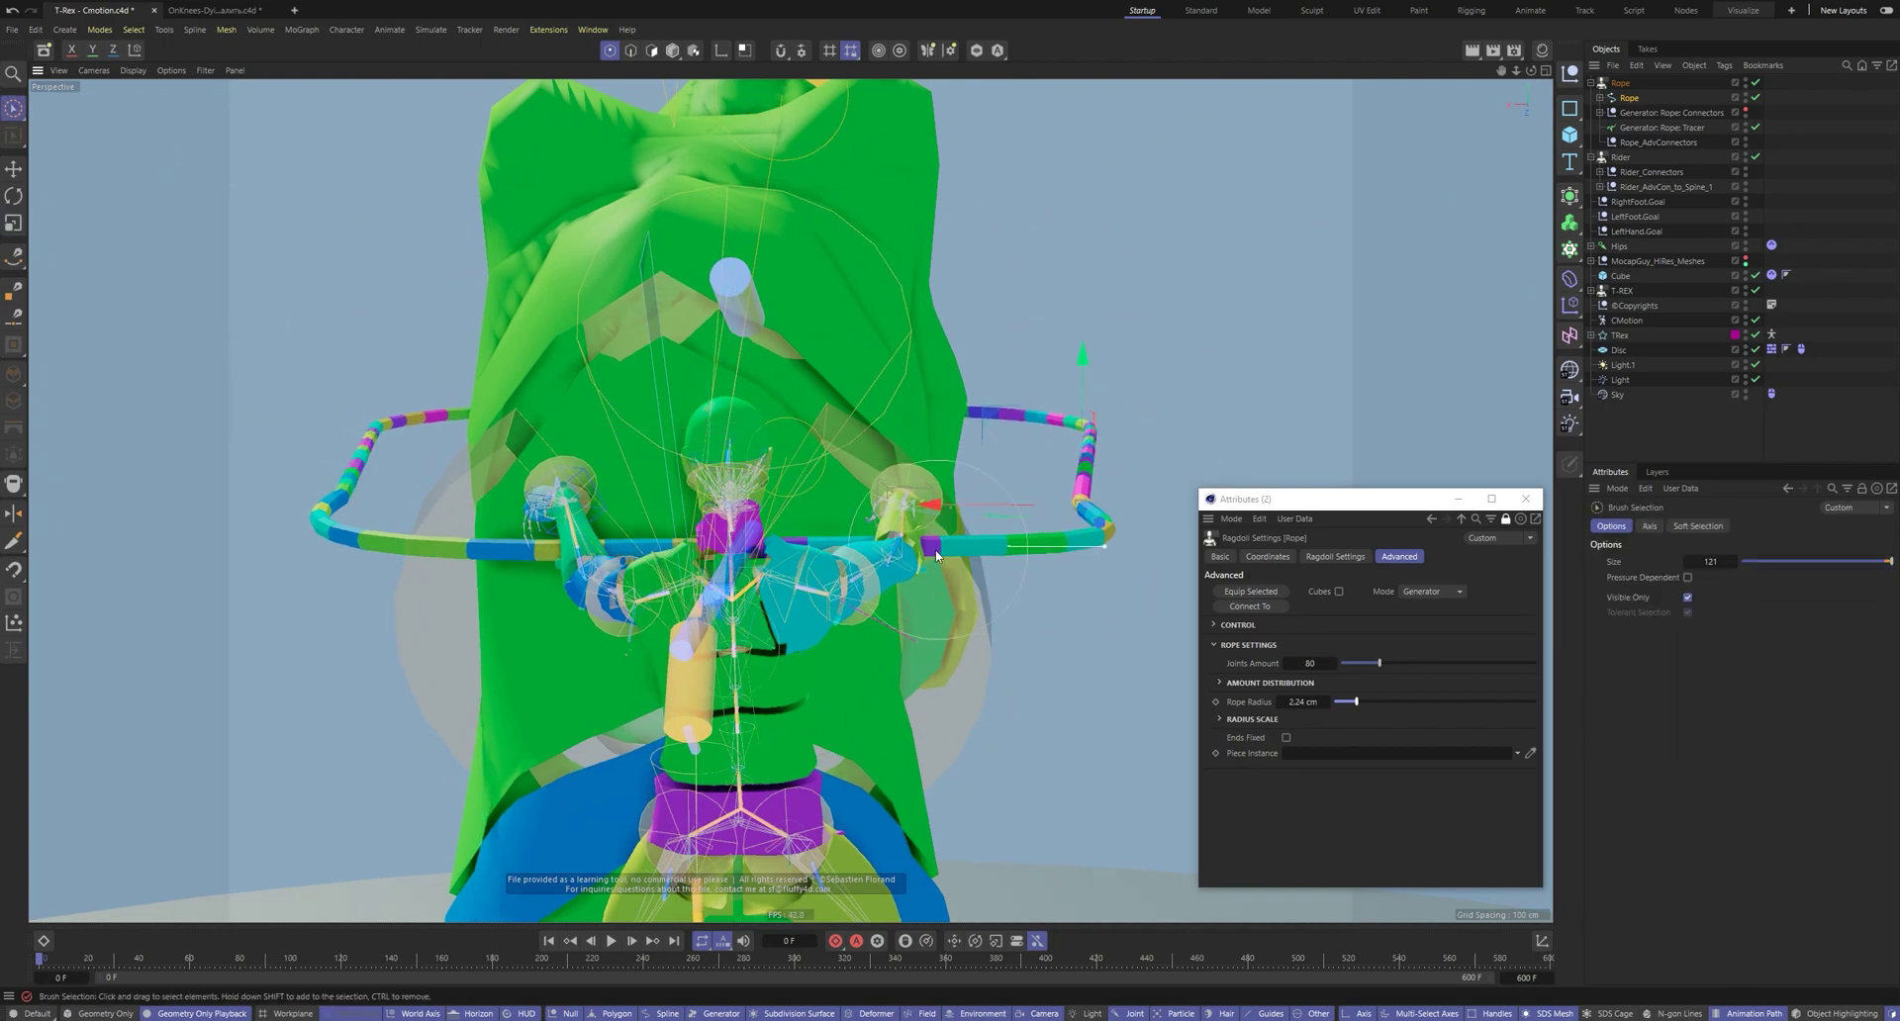
right_click(1020, 554)
key("Escape")
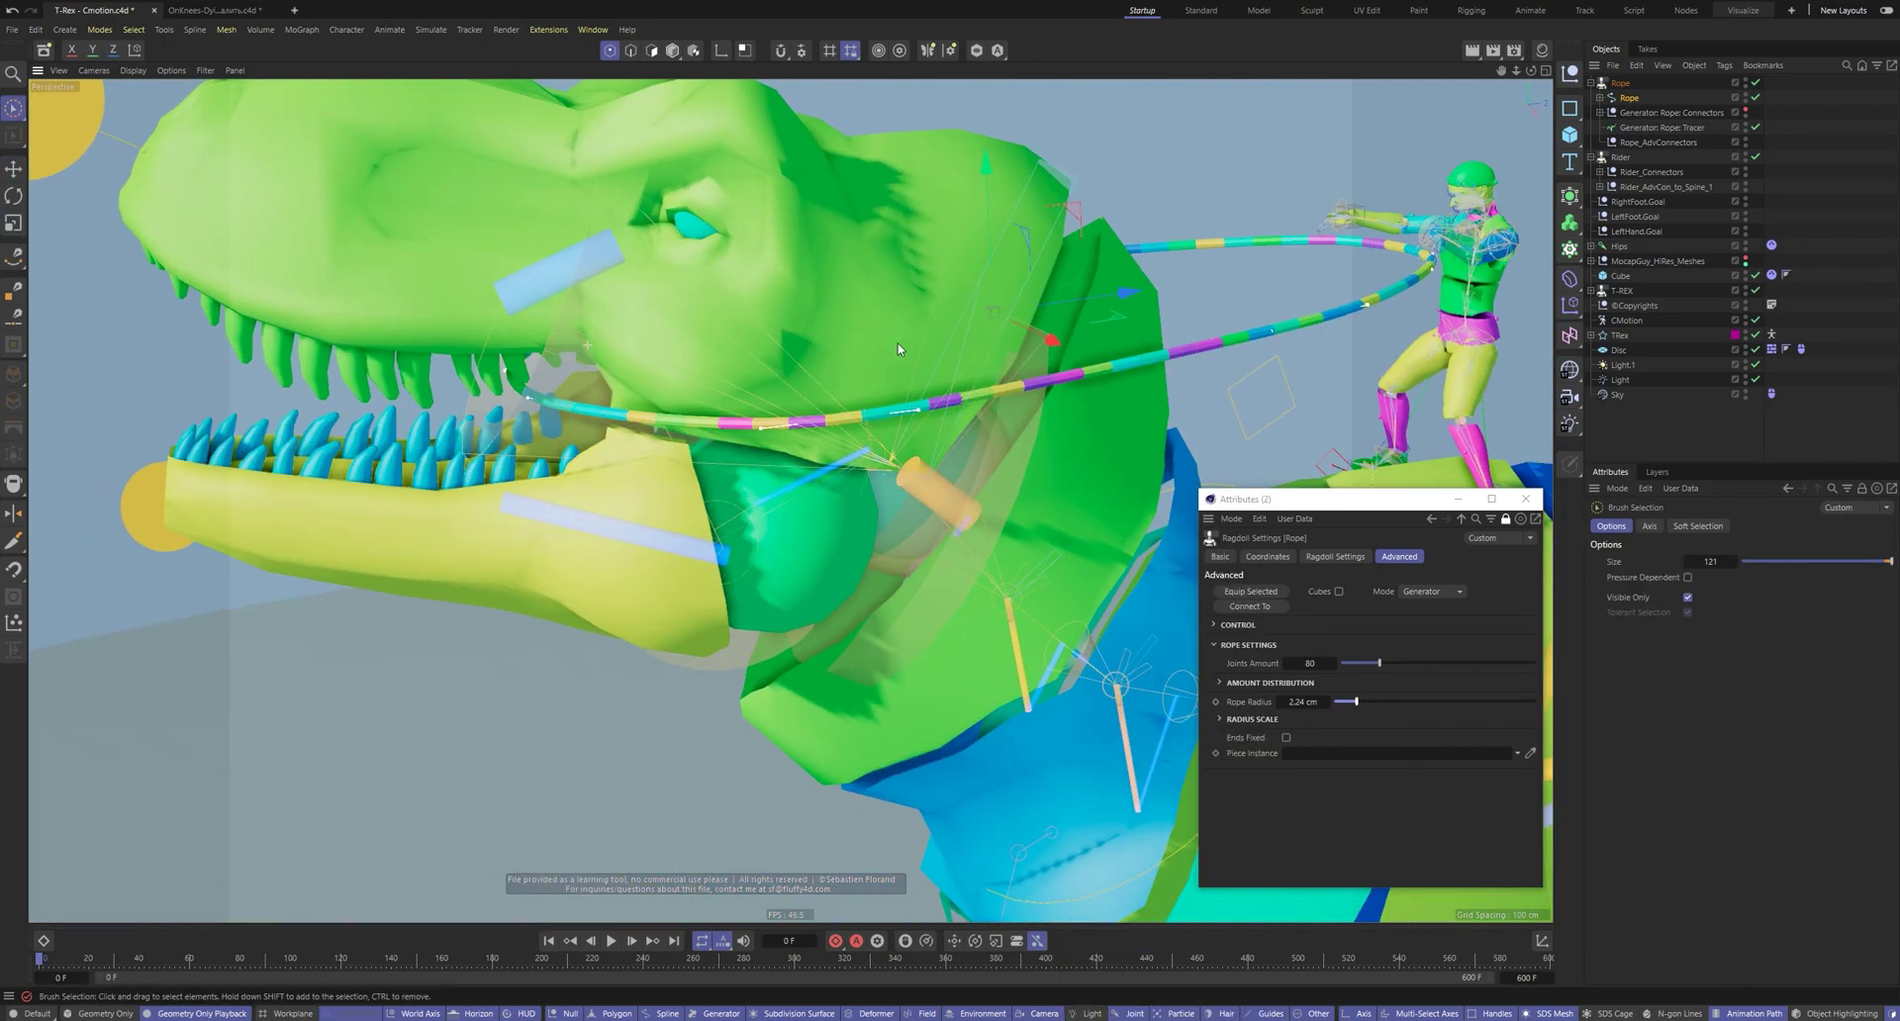
Play the simulation to check the rope and rider, then rewind it to the start
key("F8")
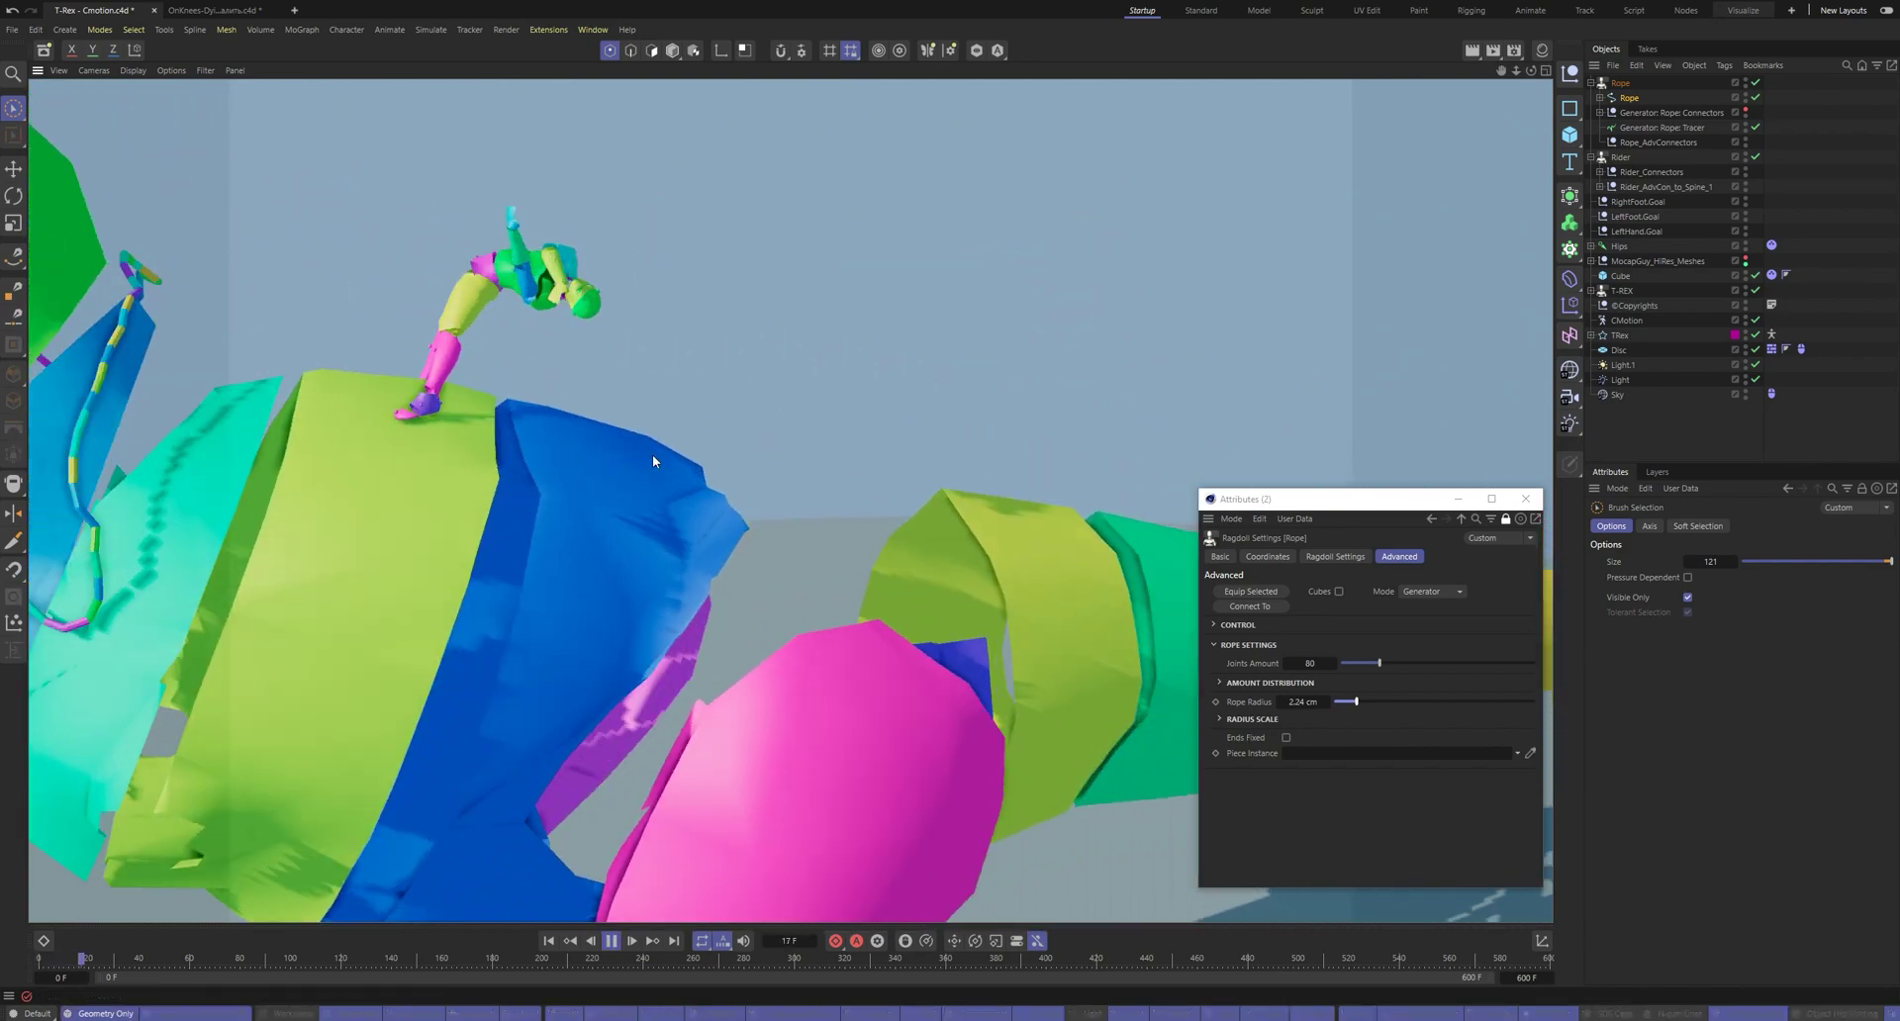
key("shift+f")
right_click_drag(634, 459, 1473, 374, "alt")
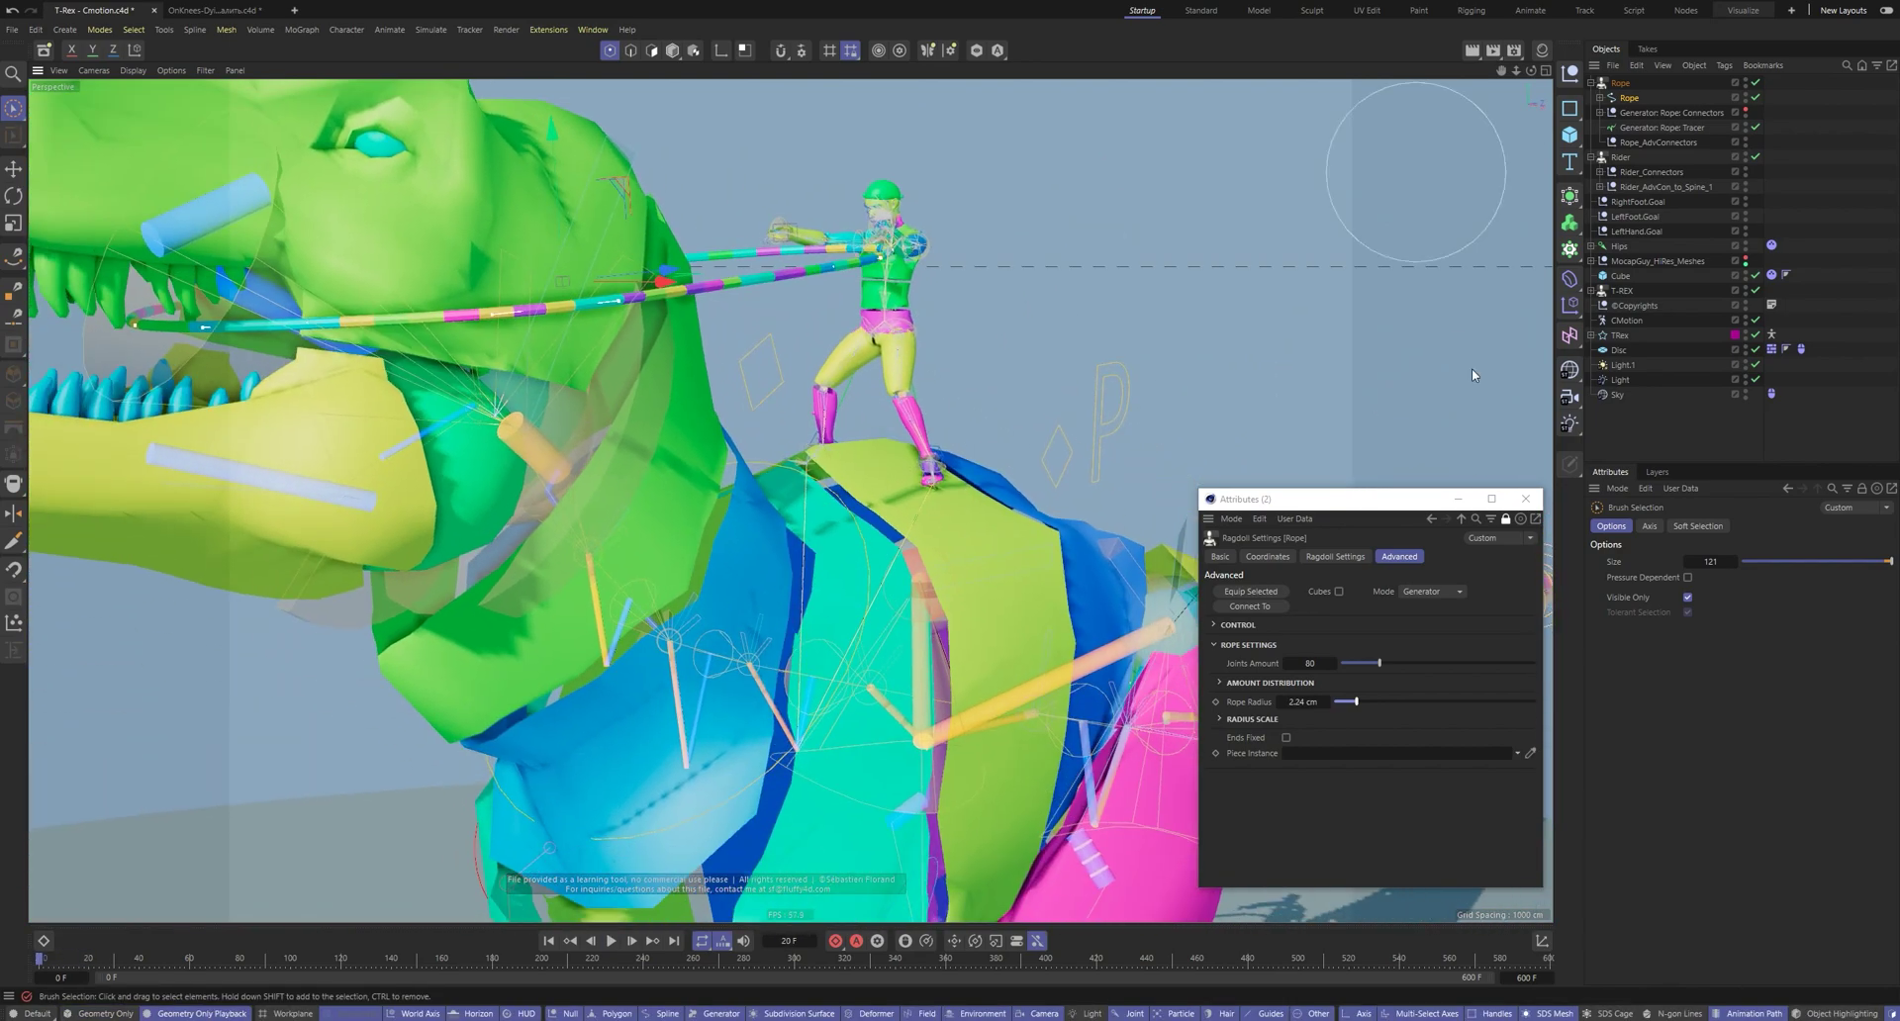
Create a camera and parent it under the T-Rex's Spine_2 joint so it follows the body
left_click(1569, 397)
key("e")
left_click(881, 465)
key("s")
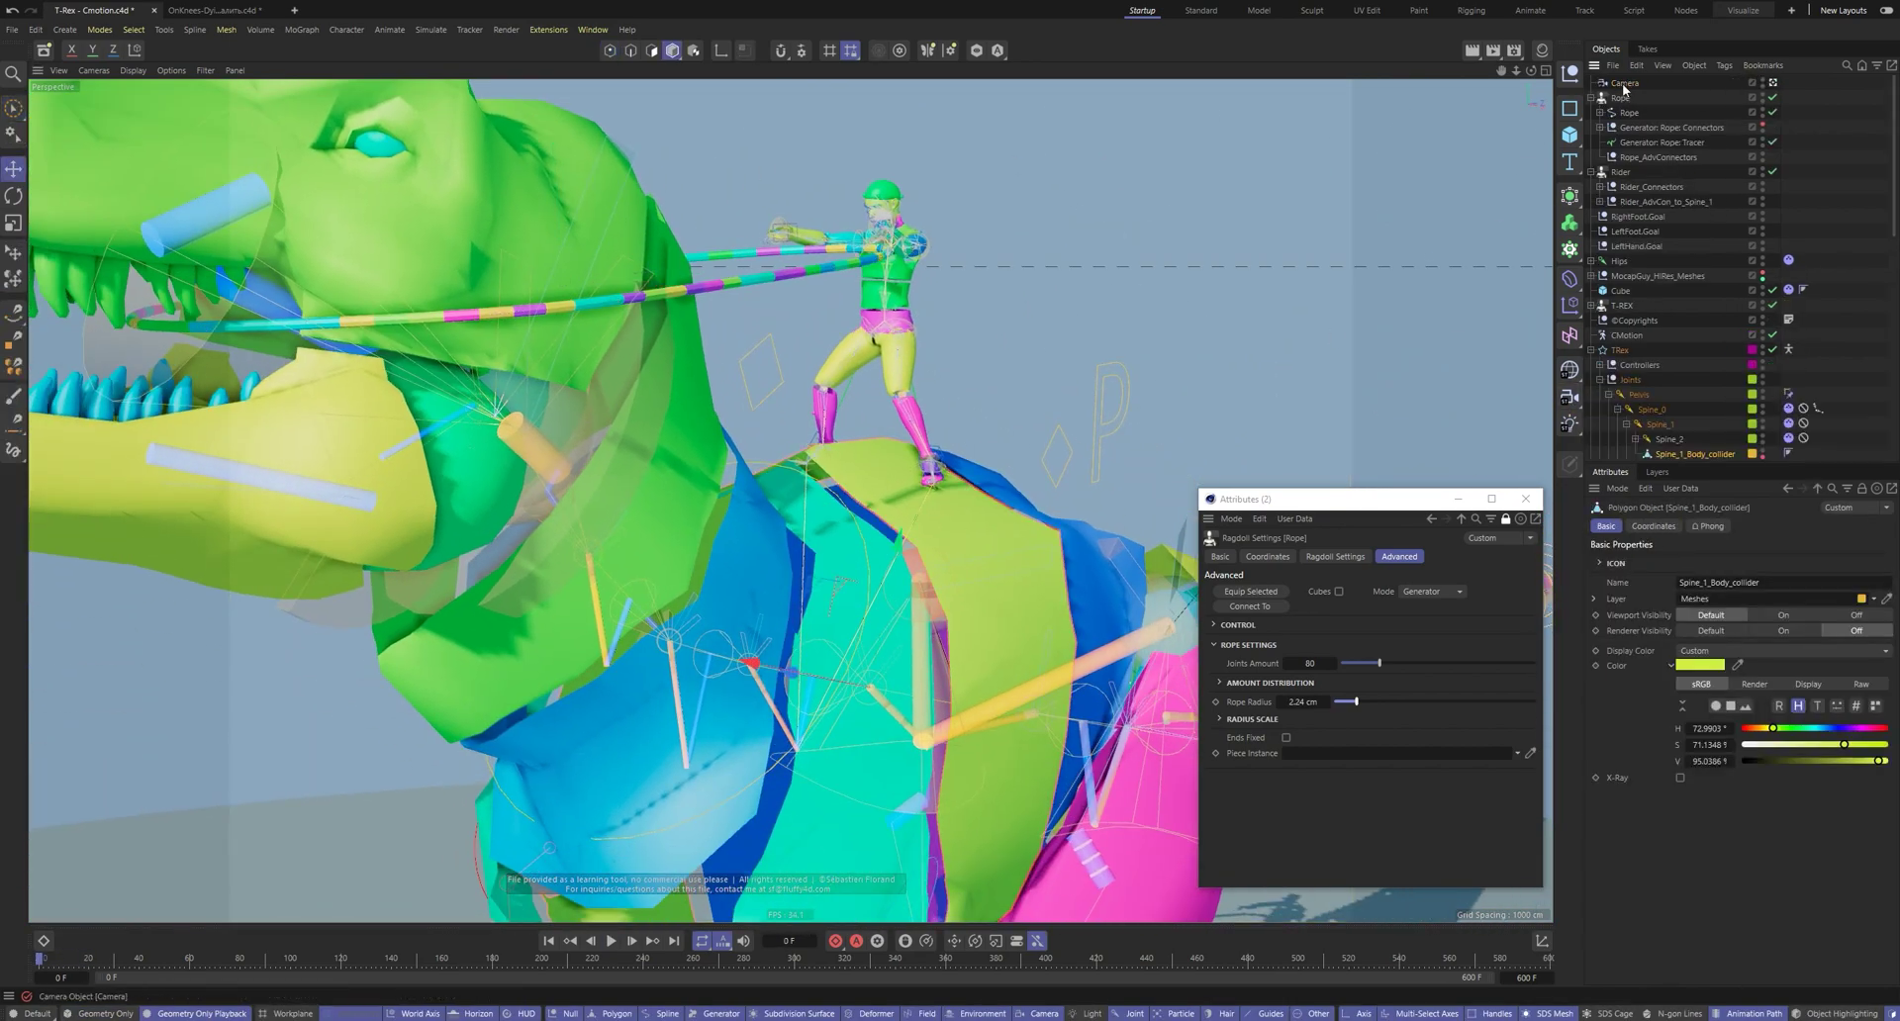
left_click_drag(1624, 83, 1669, 440)
Play the simulation through the attached camera from different angles and rewind it to the start
key("F8")
scroll(997, 454, "down", 5)
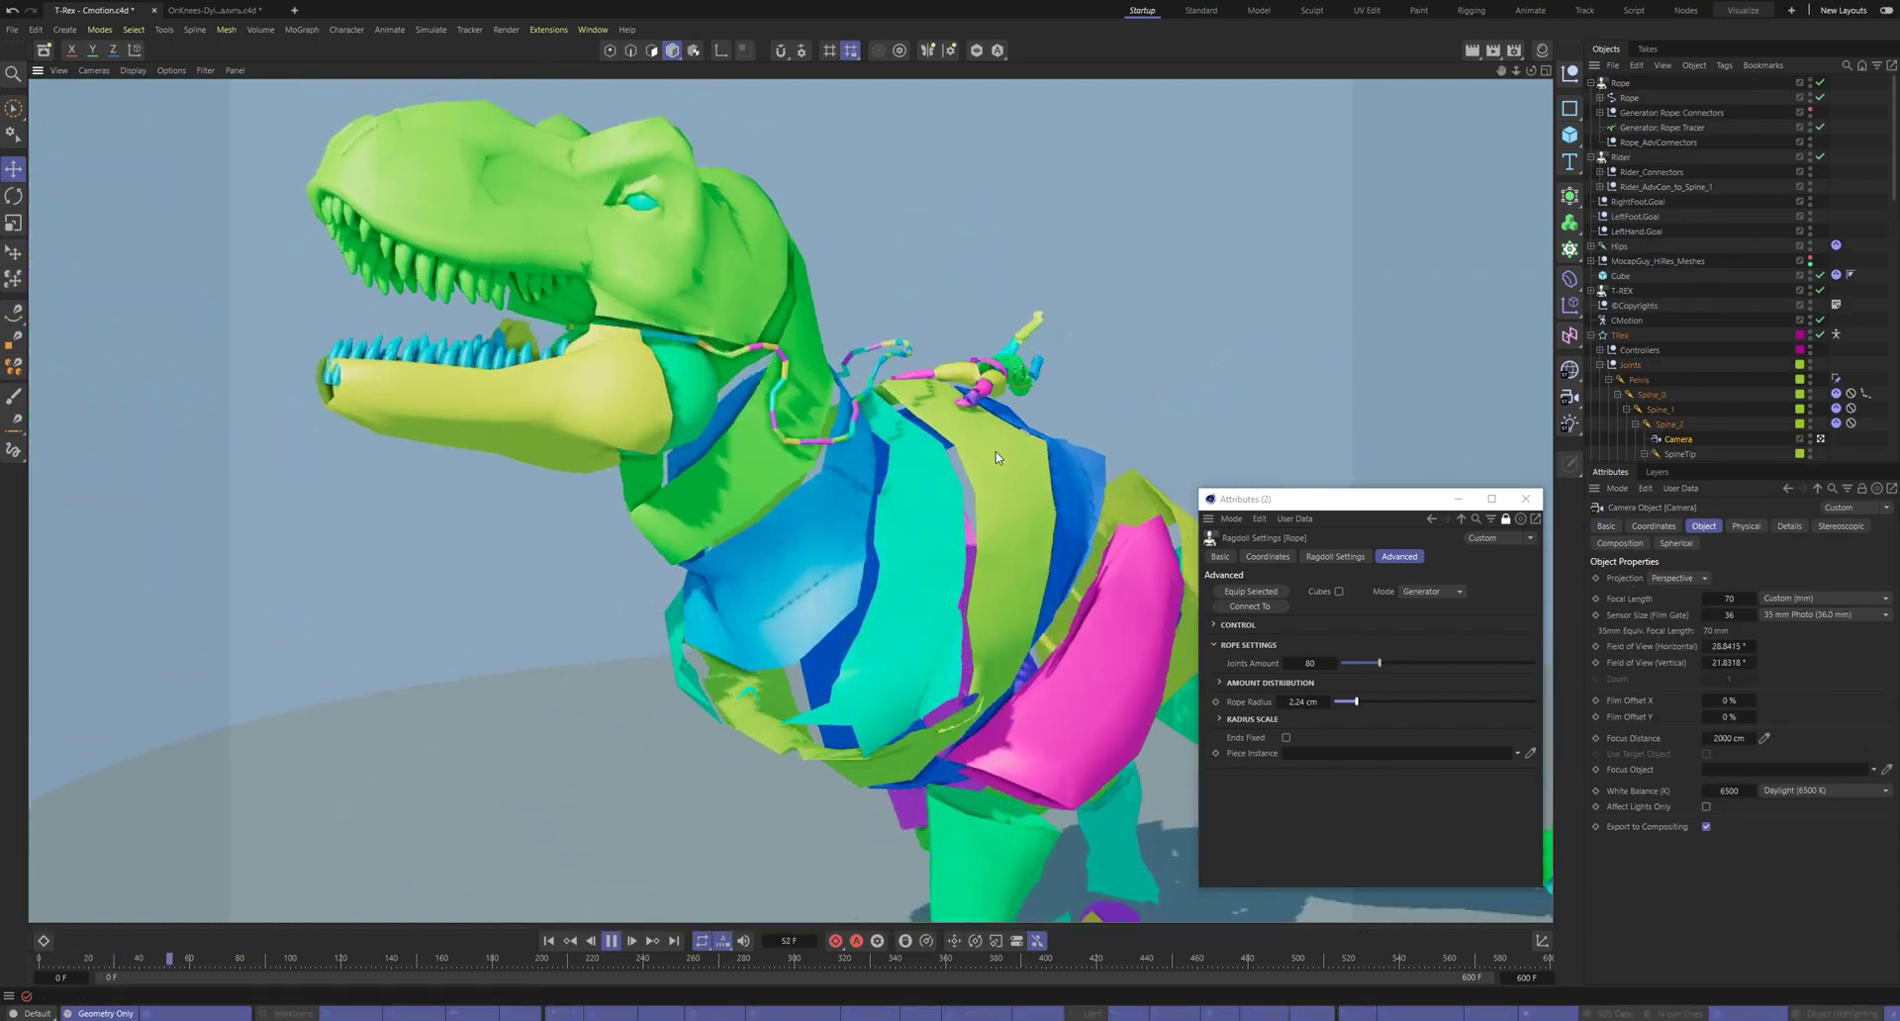
key("shift+f")
key("F8")
left_click_drag(996, 447, 865, 414, "alt")
key("shift+f")
Set the camera's bank rotation to 5.567° and replay the simulation briefly to check the framing
left_click(1664, 529)
left_click_drag(1768, 632, 1767, 661)
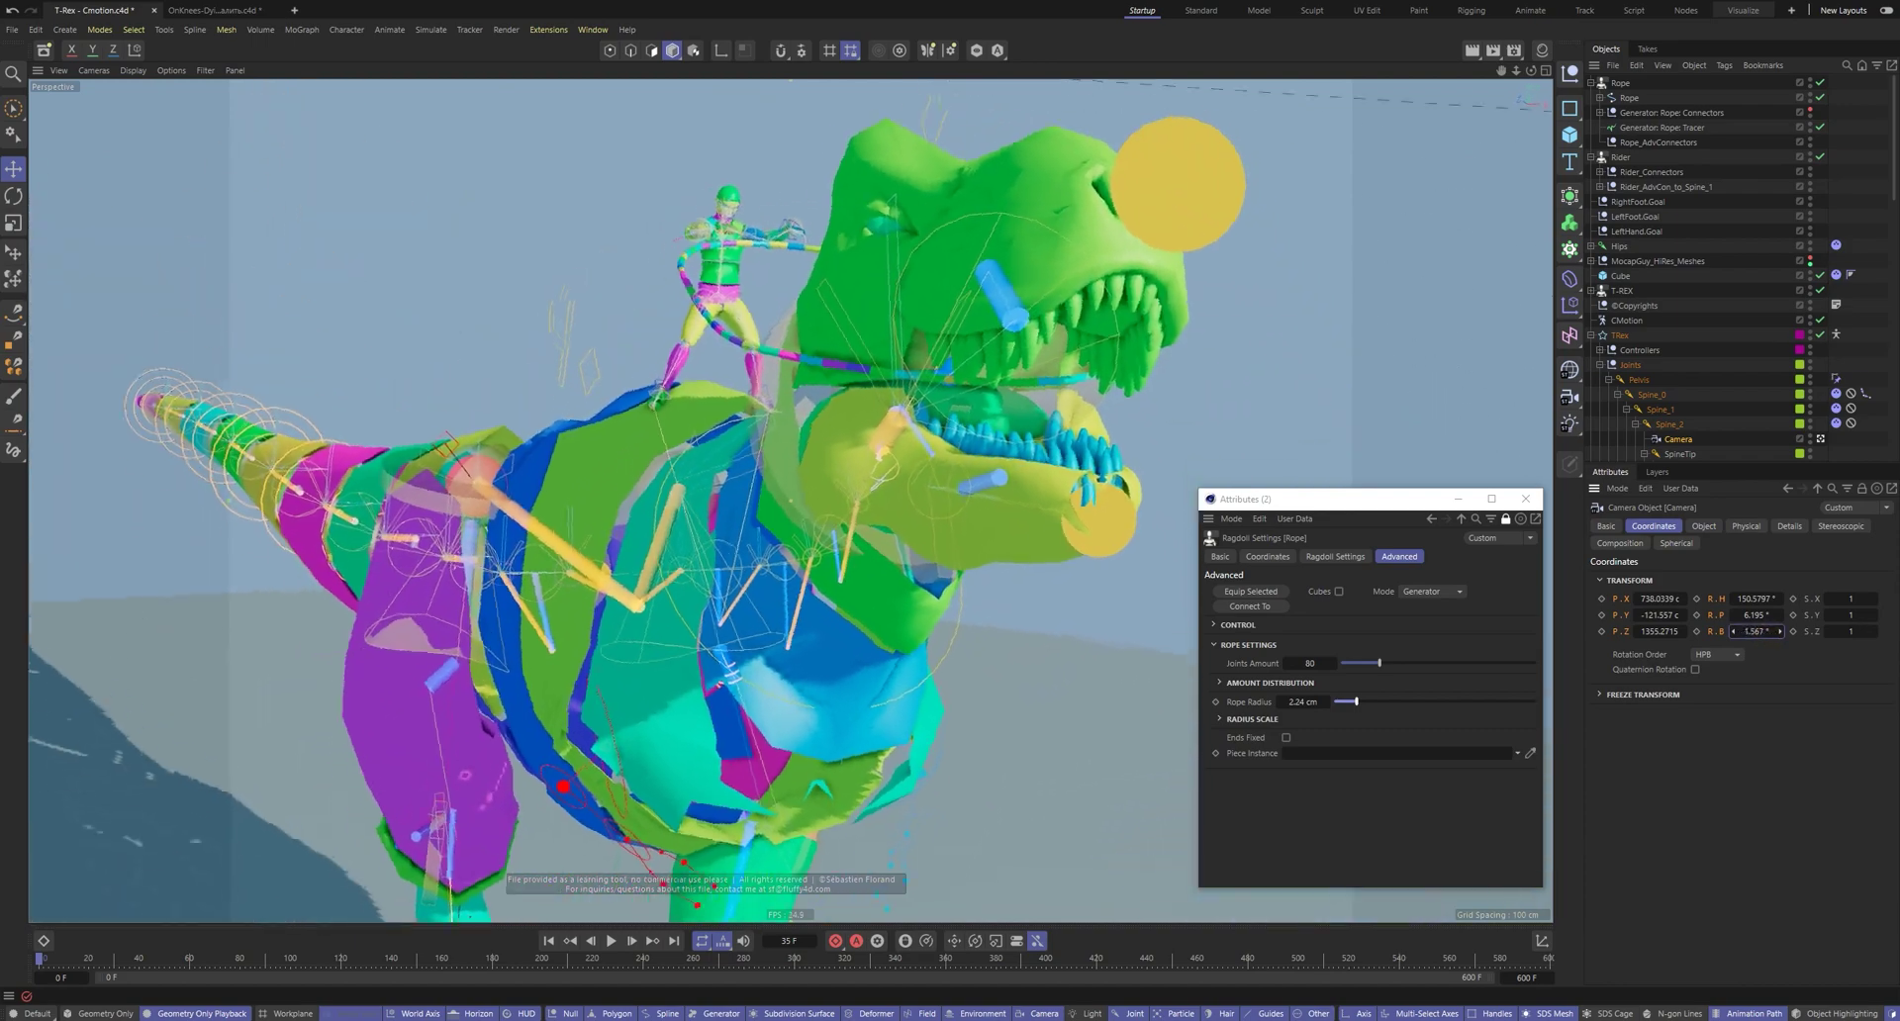
key("F8")
key("F8")
key("shift+f")
scroll(715, 261, "up", 5)
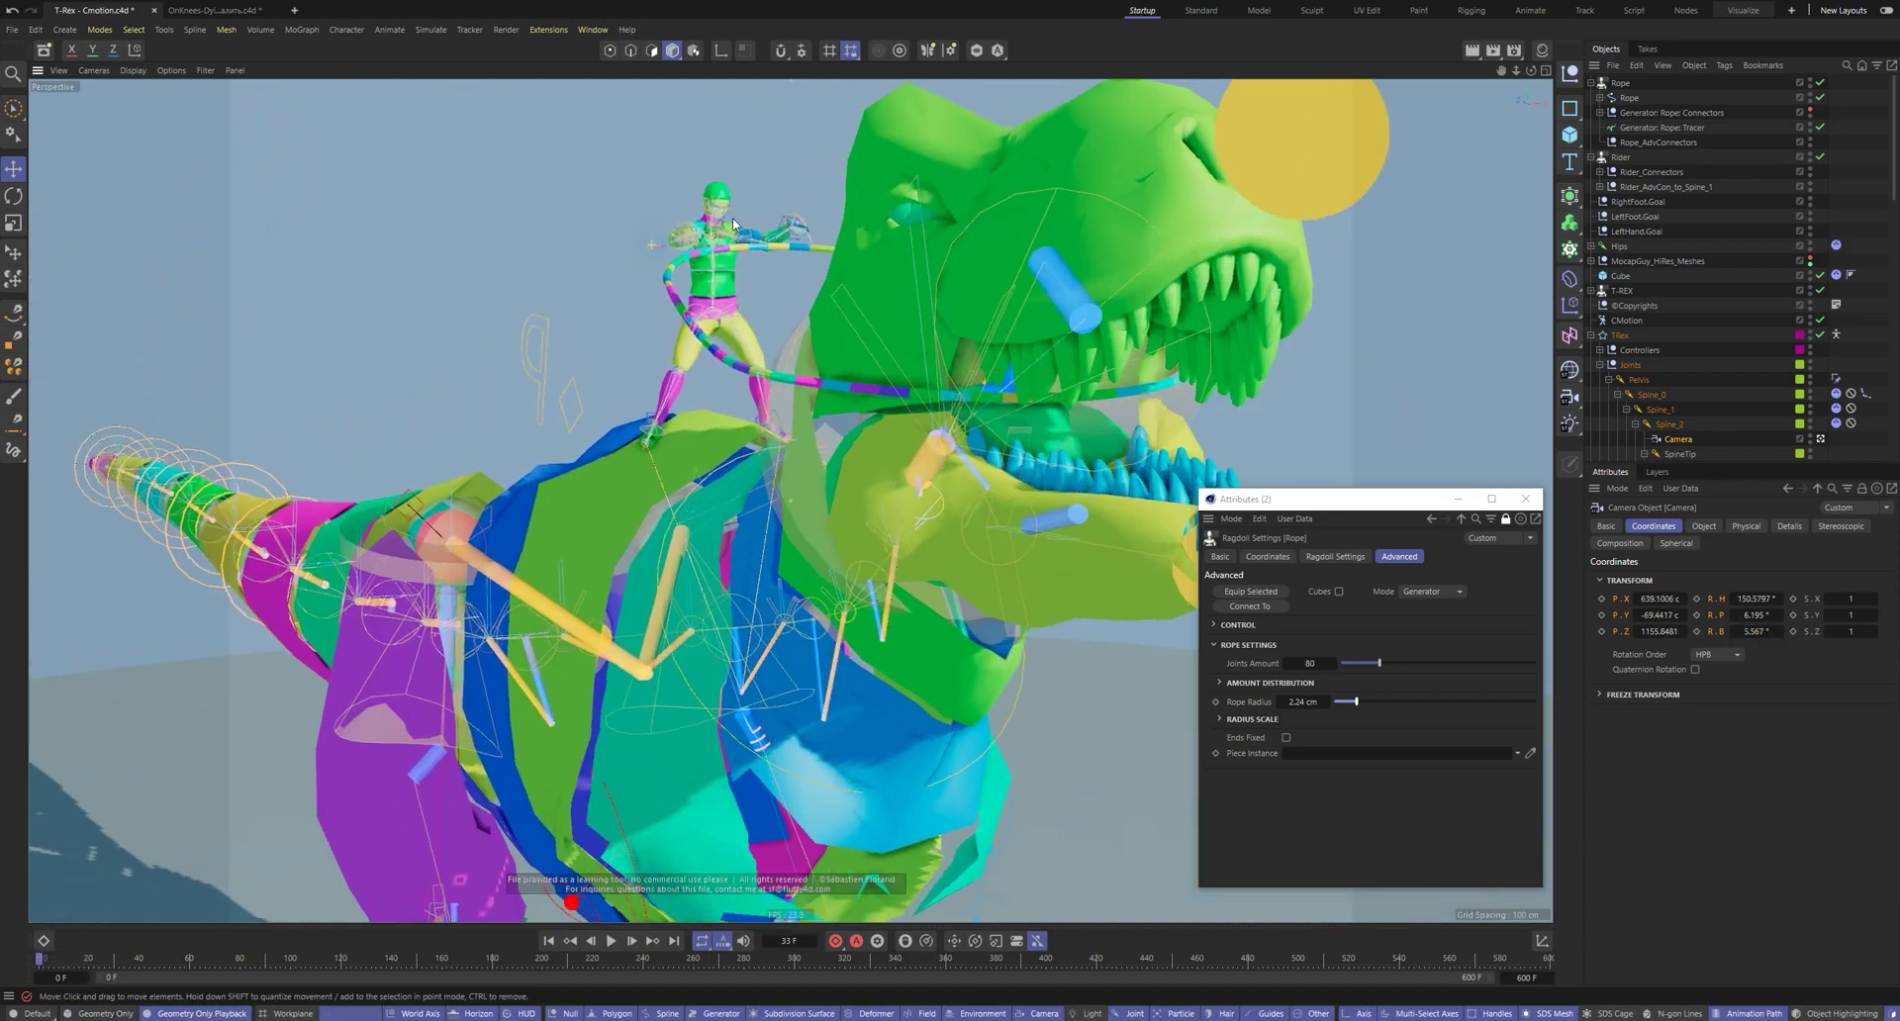
Select Rope_joint_54 and Rope_joint_46 at the mouth together with the Head joint and connect them with Connect To
left_click_drag(1279, 505, 1288, 561)
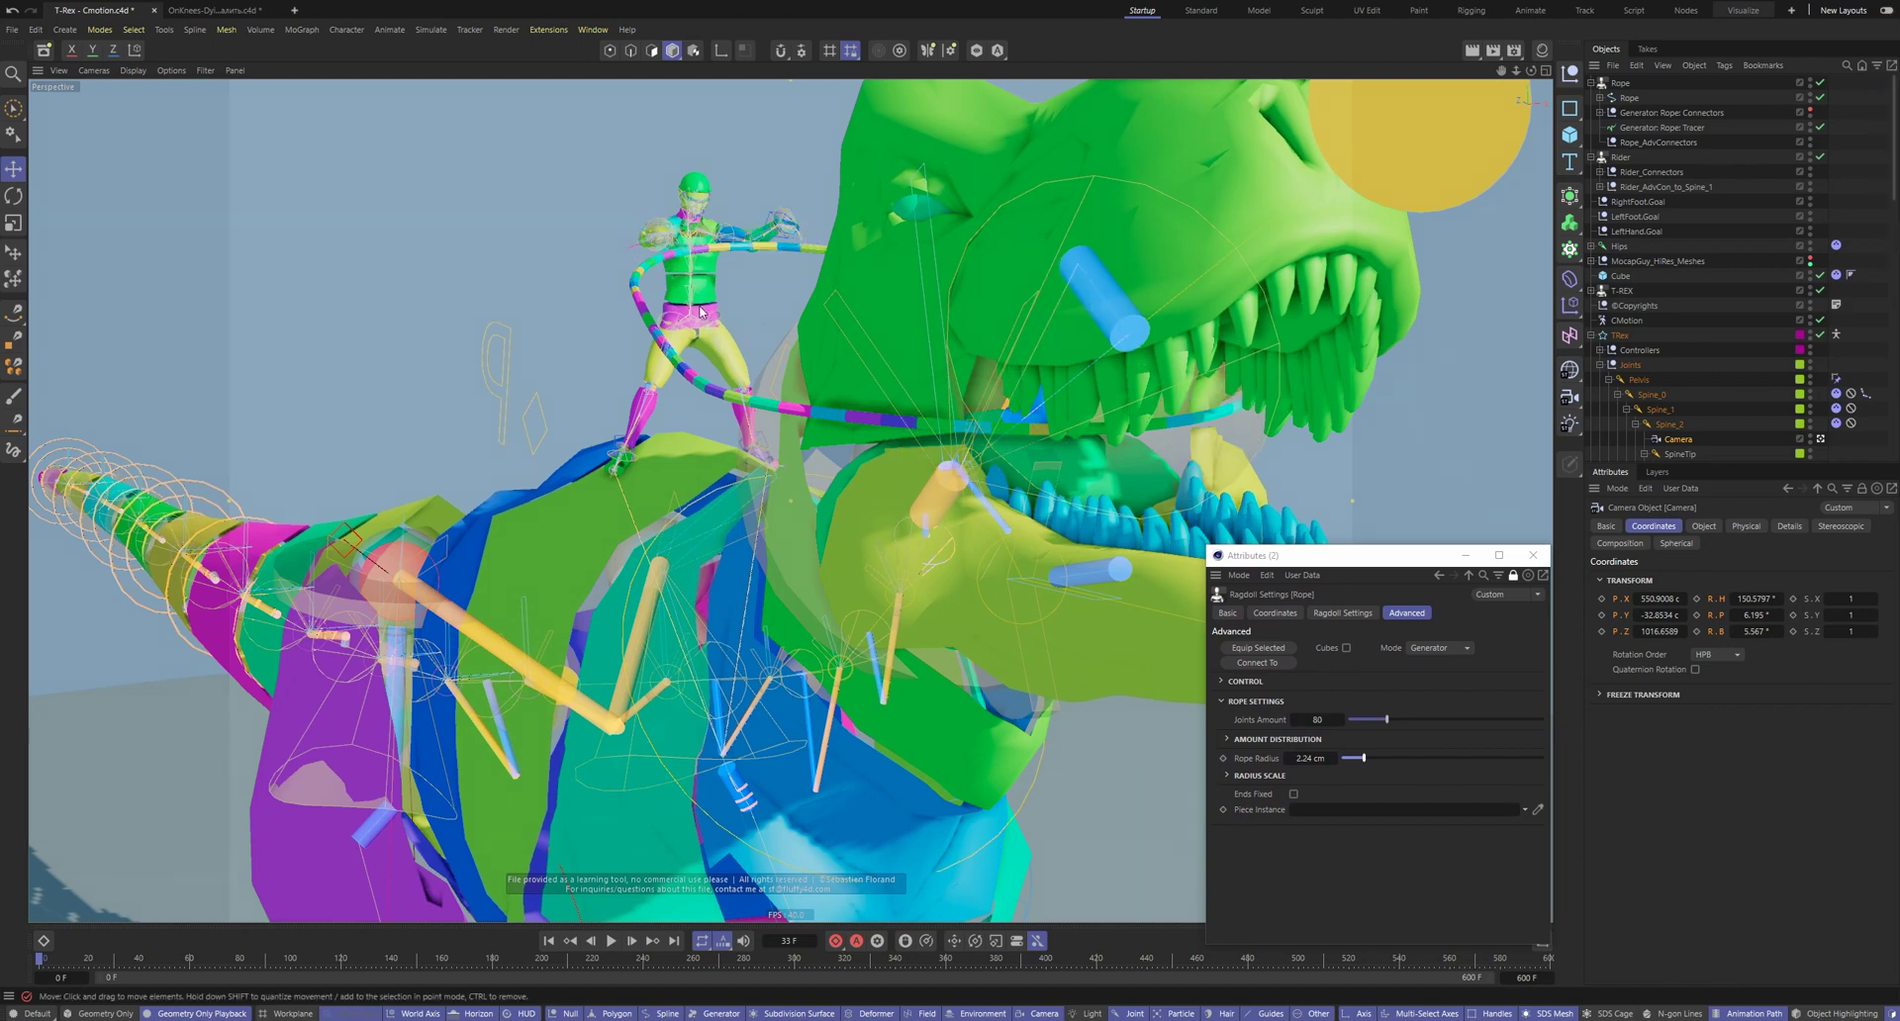
right_click_drag(747, 207, 858, 294, "alt")
left_click_drag(858, 294, 990, 470, "alt")
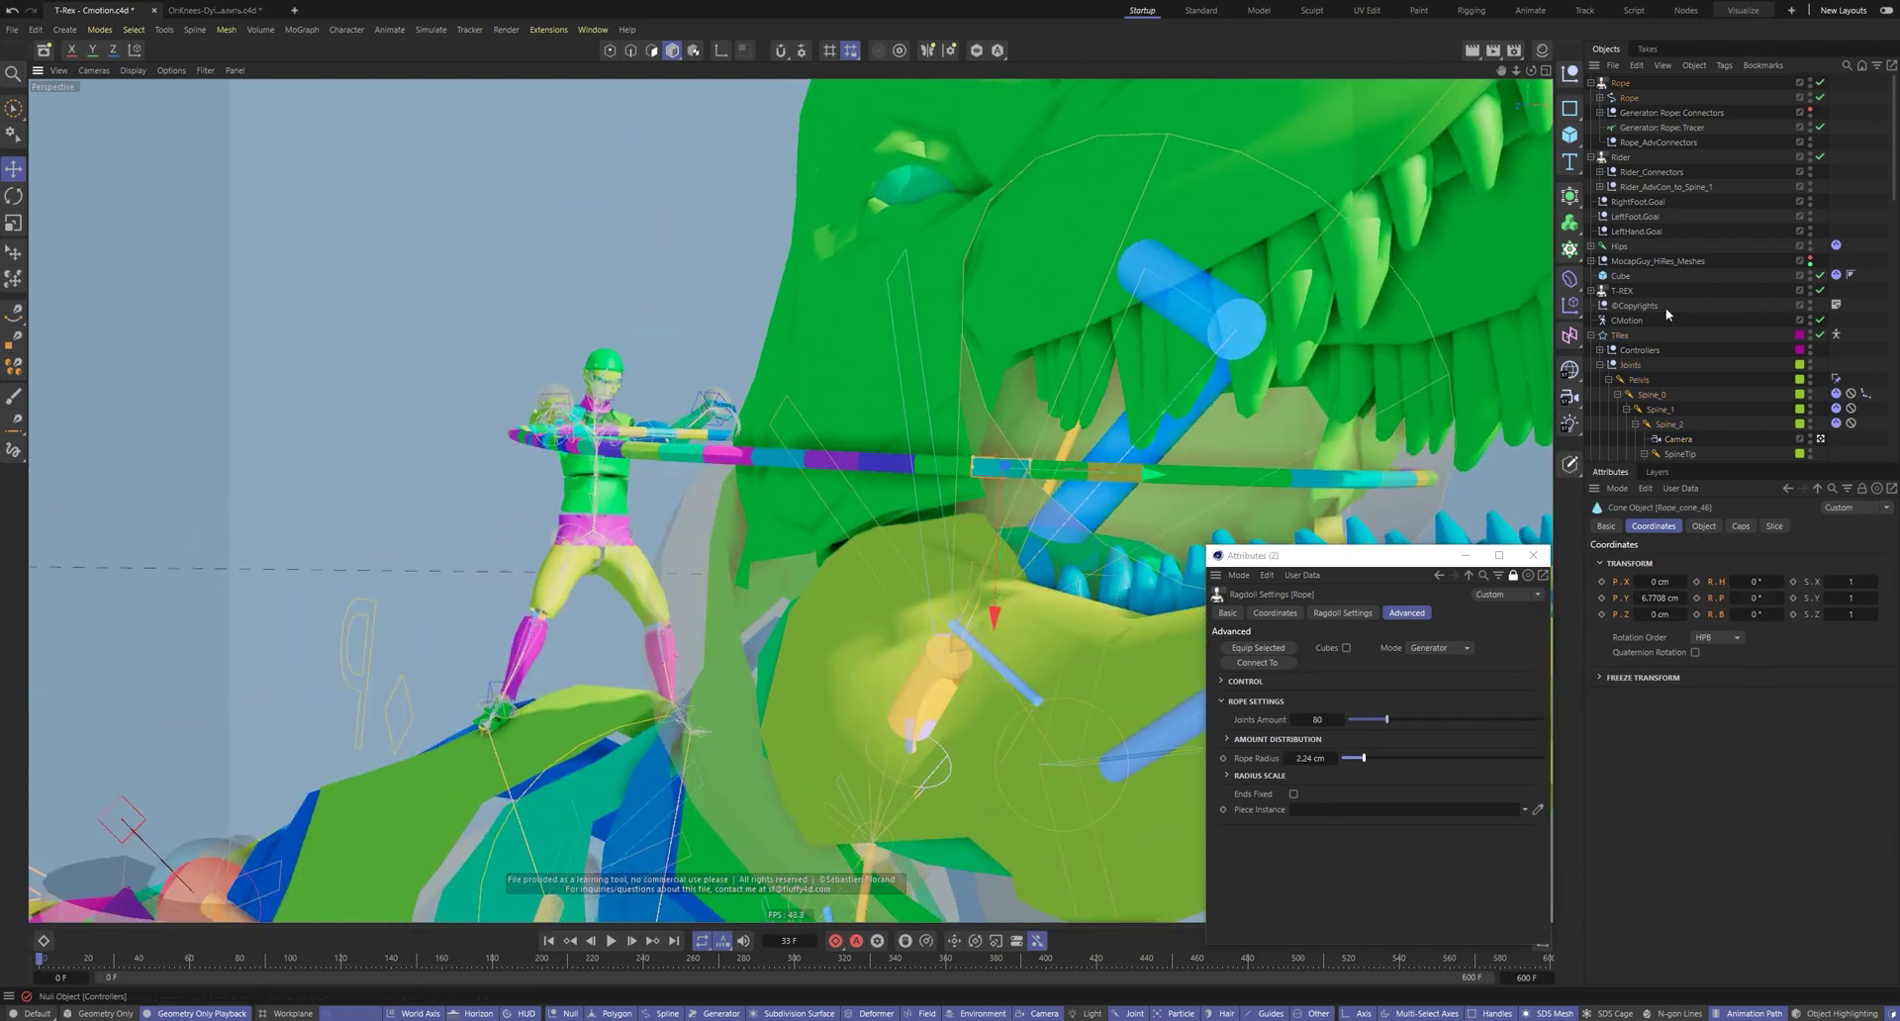
key("s")
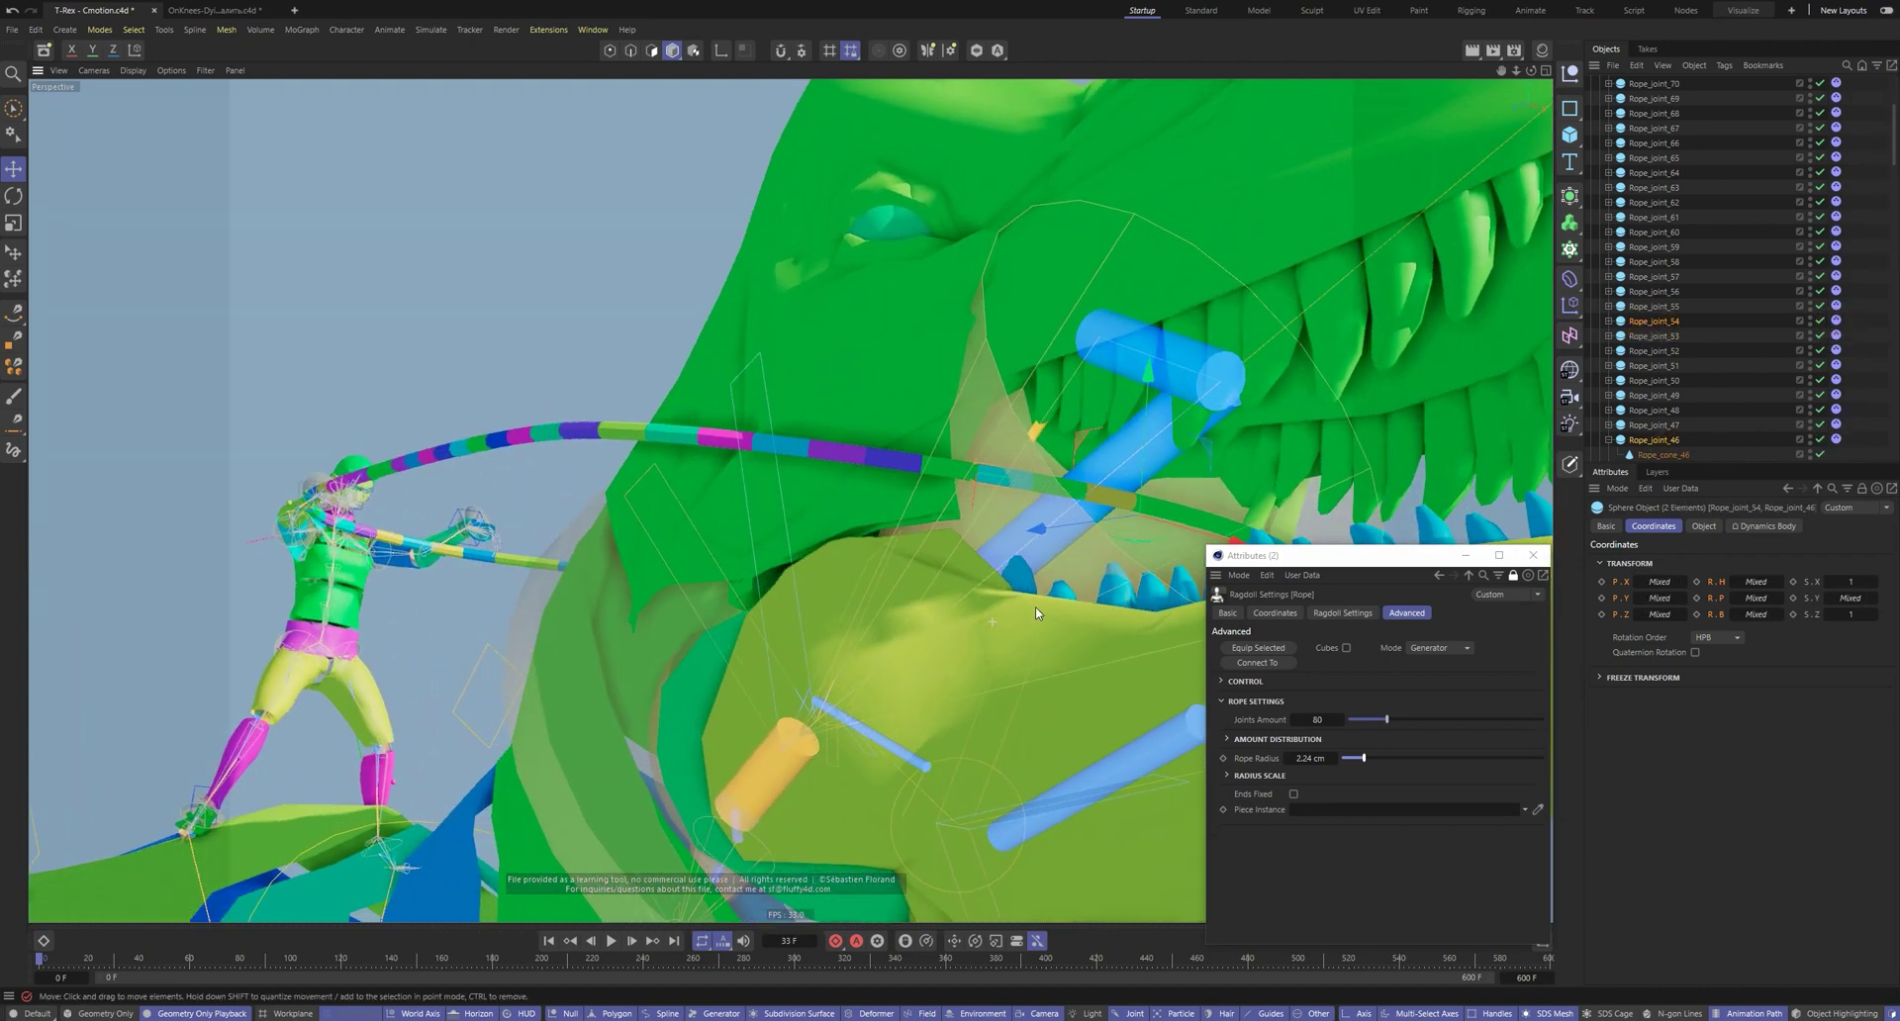
scroll(1762, 307, "down", 10)
scroll(1742, 314, "down", 5)
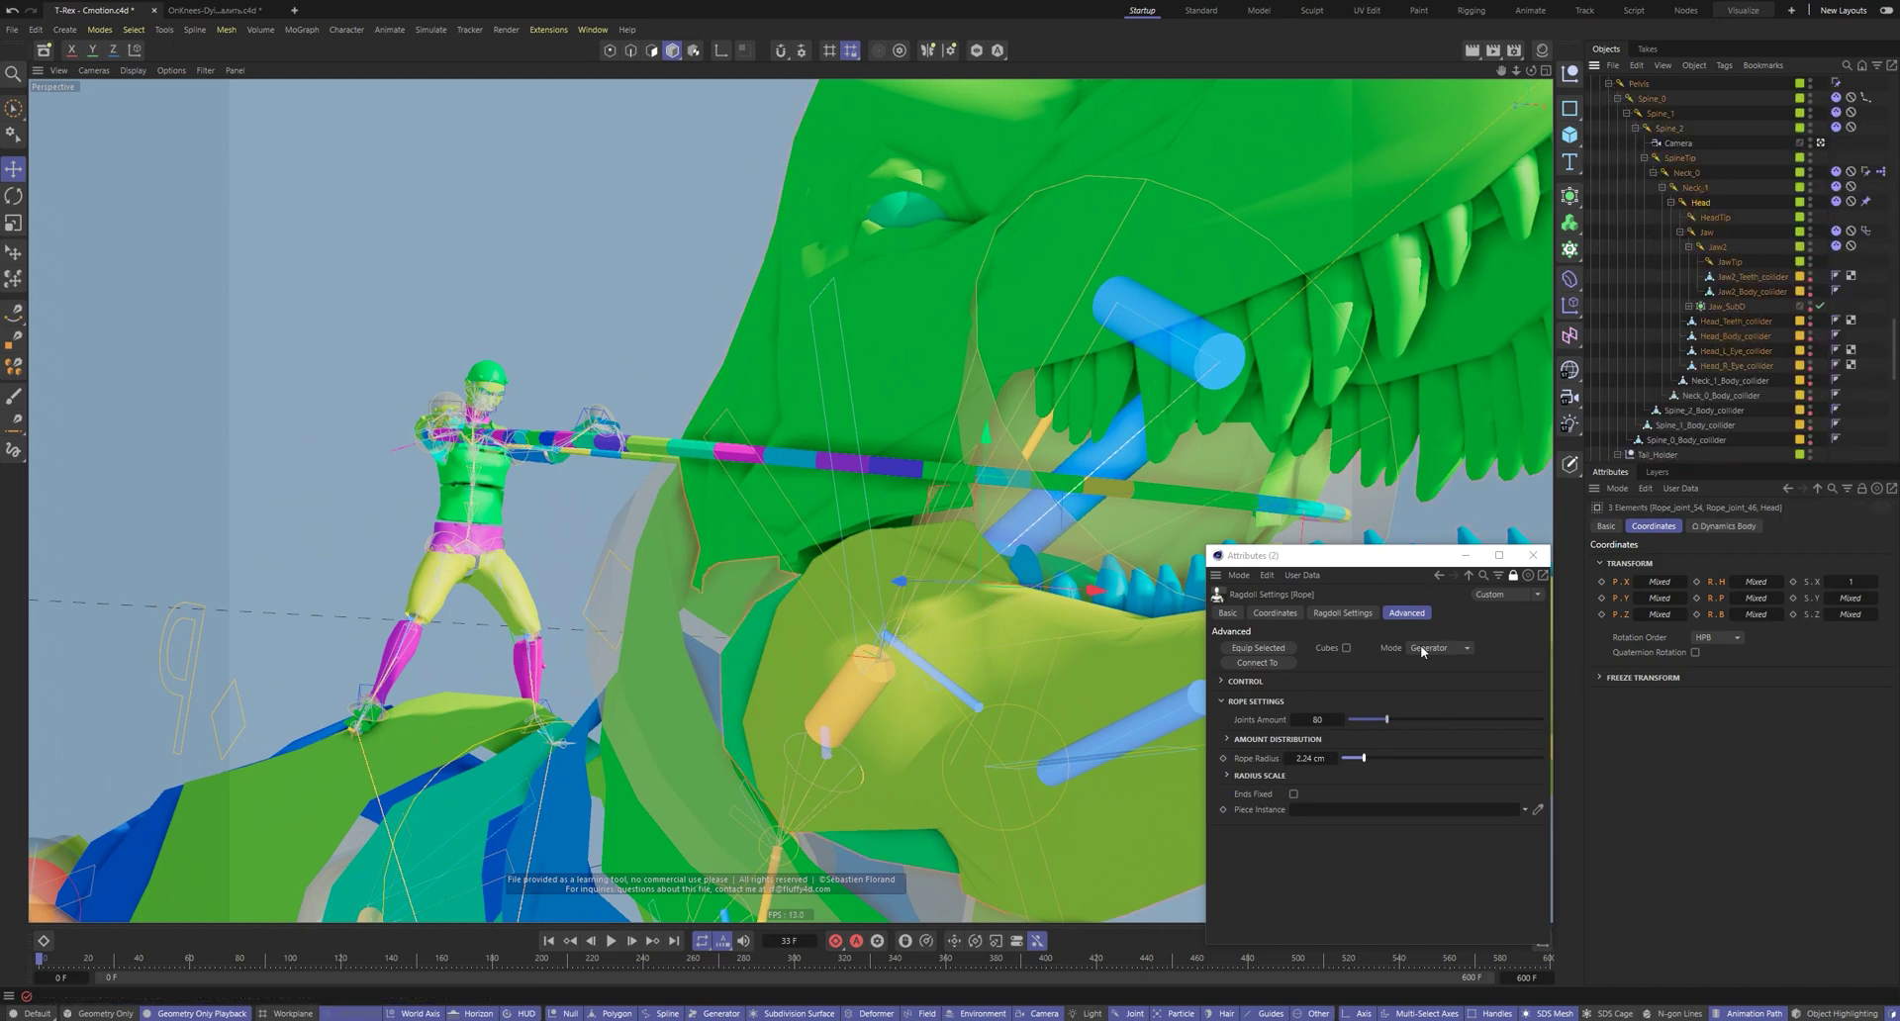
left_click(1259, 663)
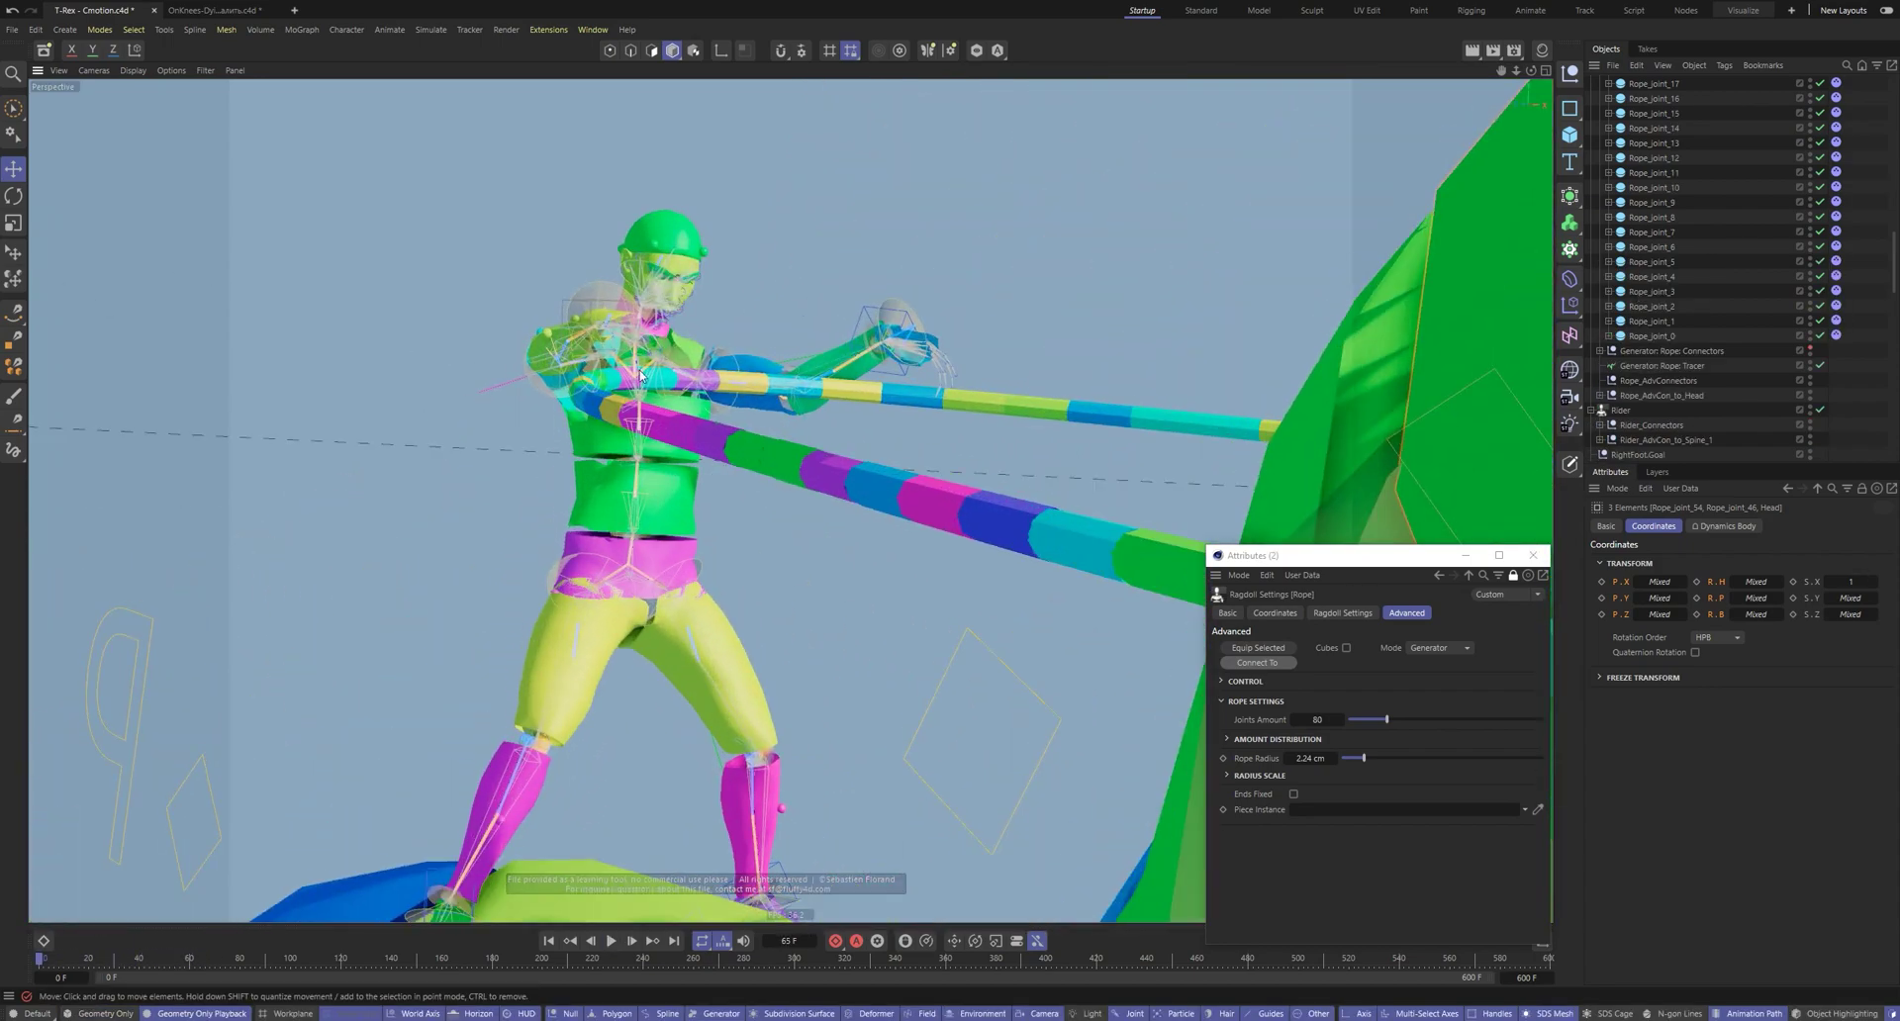
Adjust the Rope spline's points in front of the rider so the rope runs beneath both hands
left_click(1630, 98)
key("e")
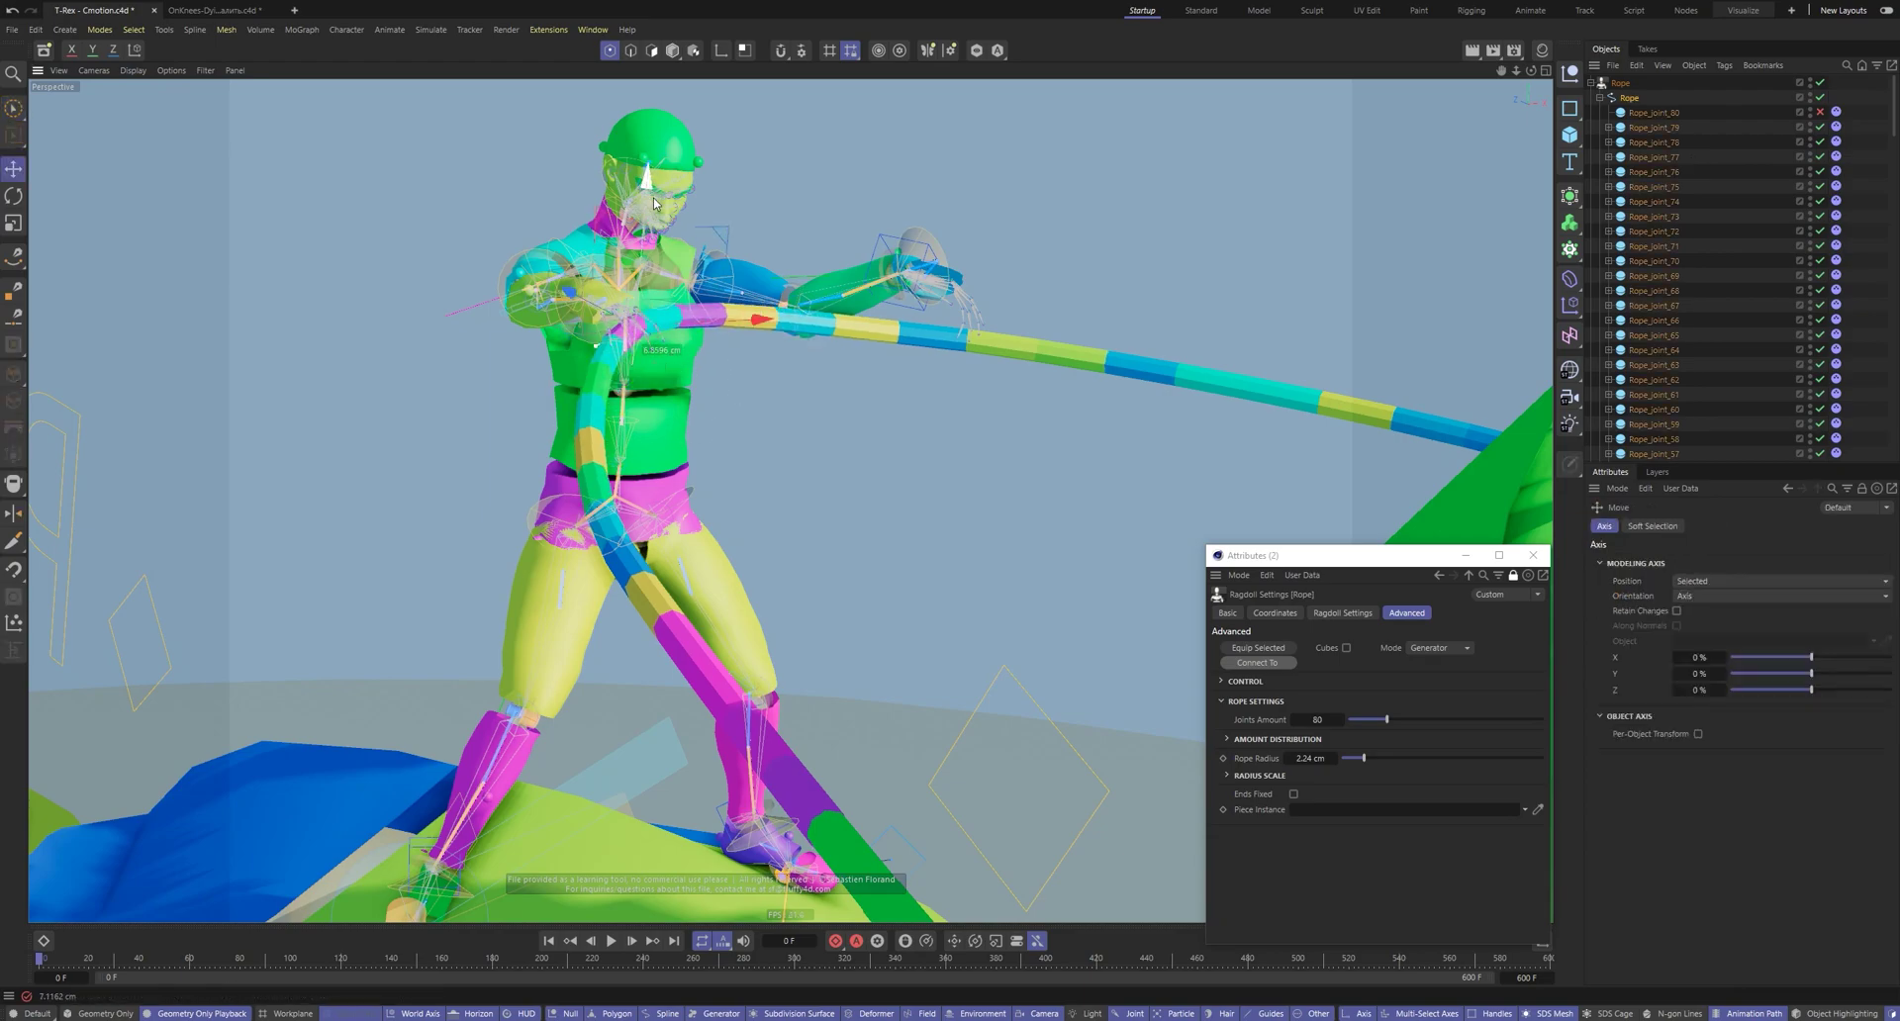
left_click_drag(752, 317, 1039, 295, "alt")
key("r")
key("e")
Select the rope joints at the rider's hands, pairing Rope_joint_13 with RightHand, and connect them to the hands
left_click(1067, 455)
key("s")
left_click(1661, 263)
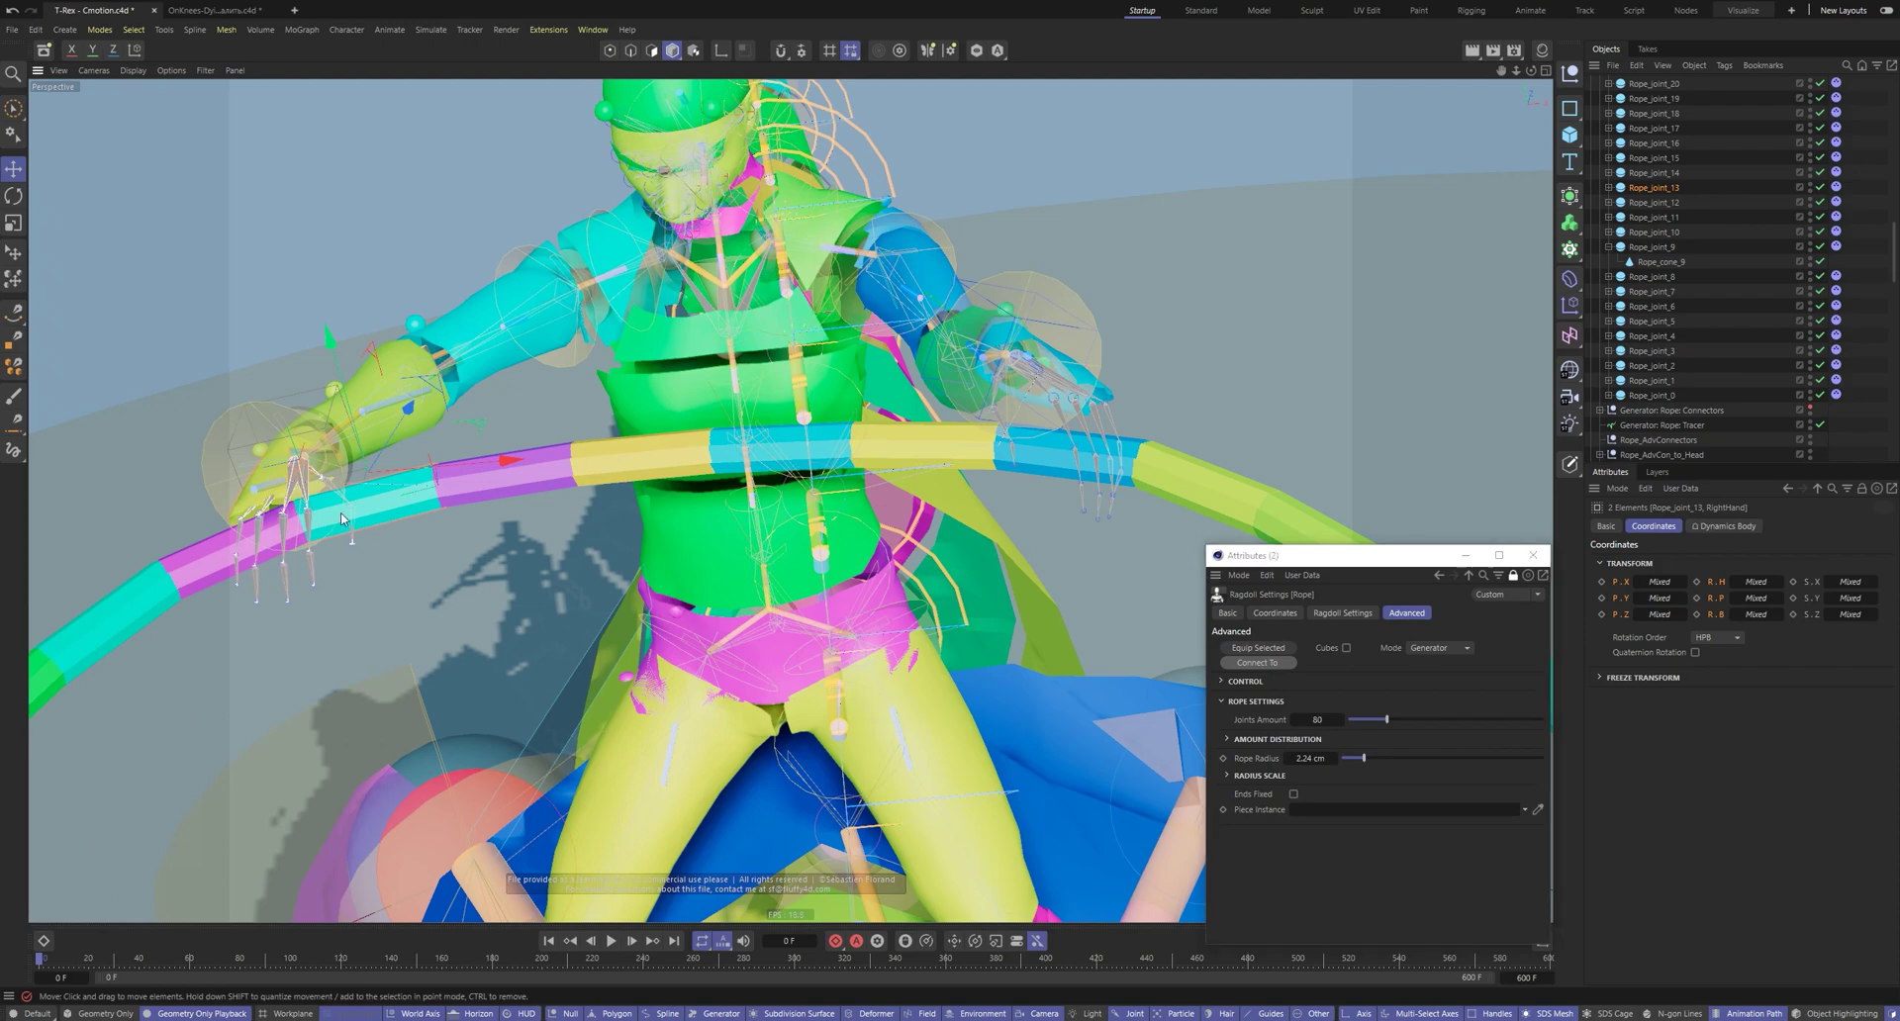
Play and rewind the simulation from several viewpoints to check the rein held between the mouth and the rider's hands
key("F8")
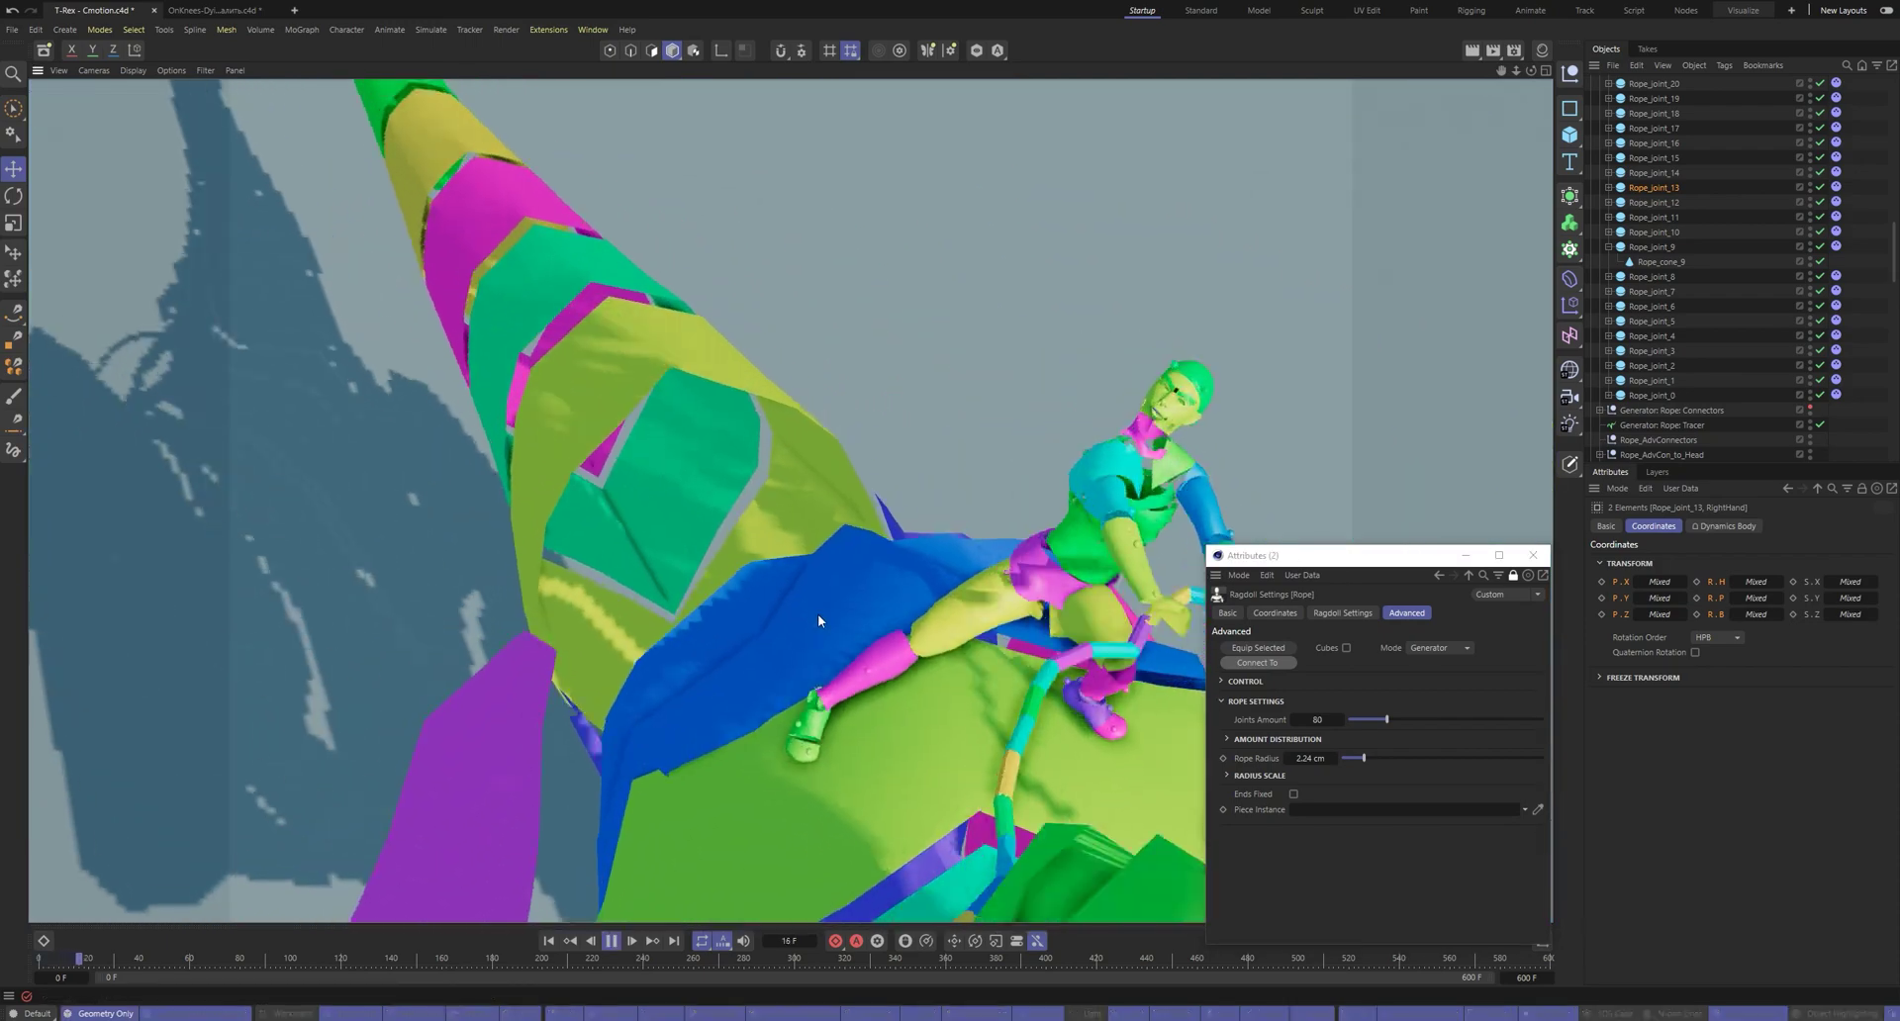
key("F8")
key("shift+f")
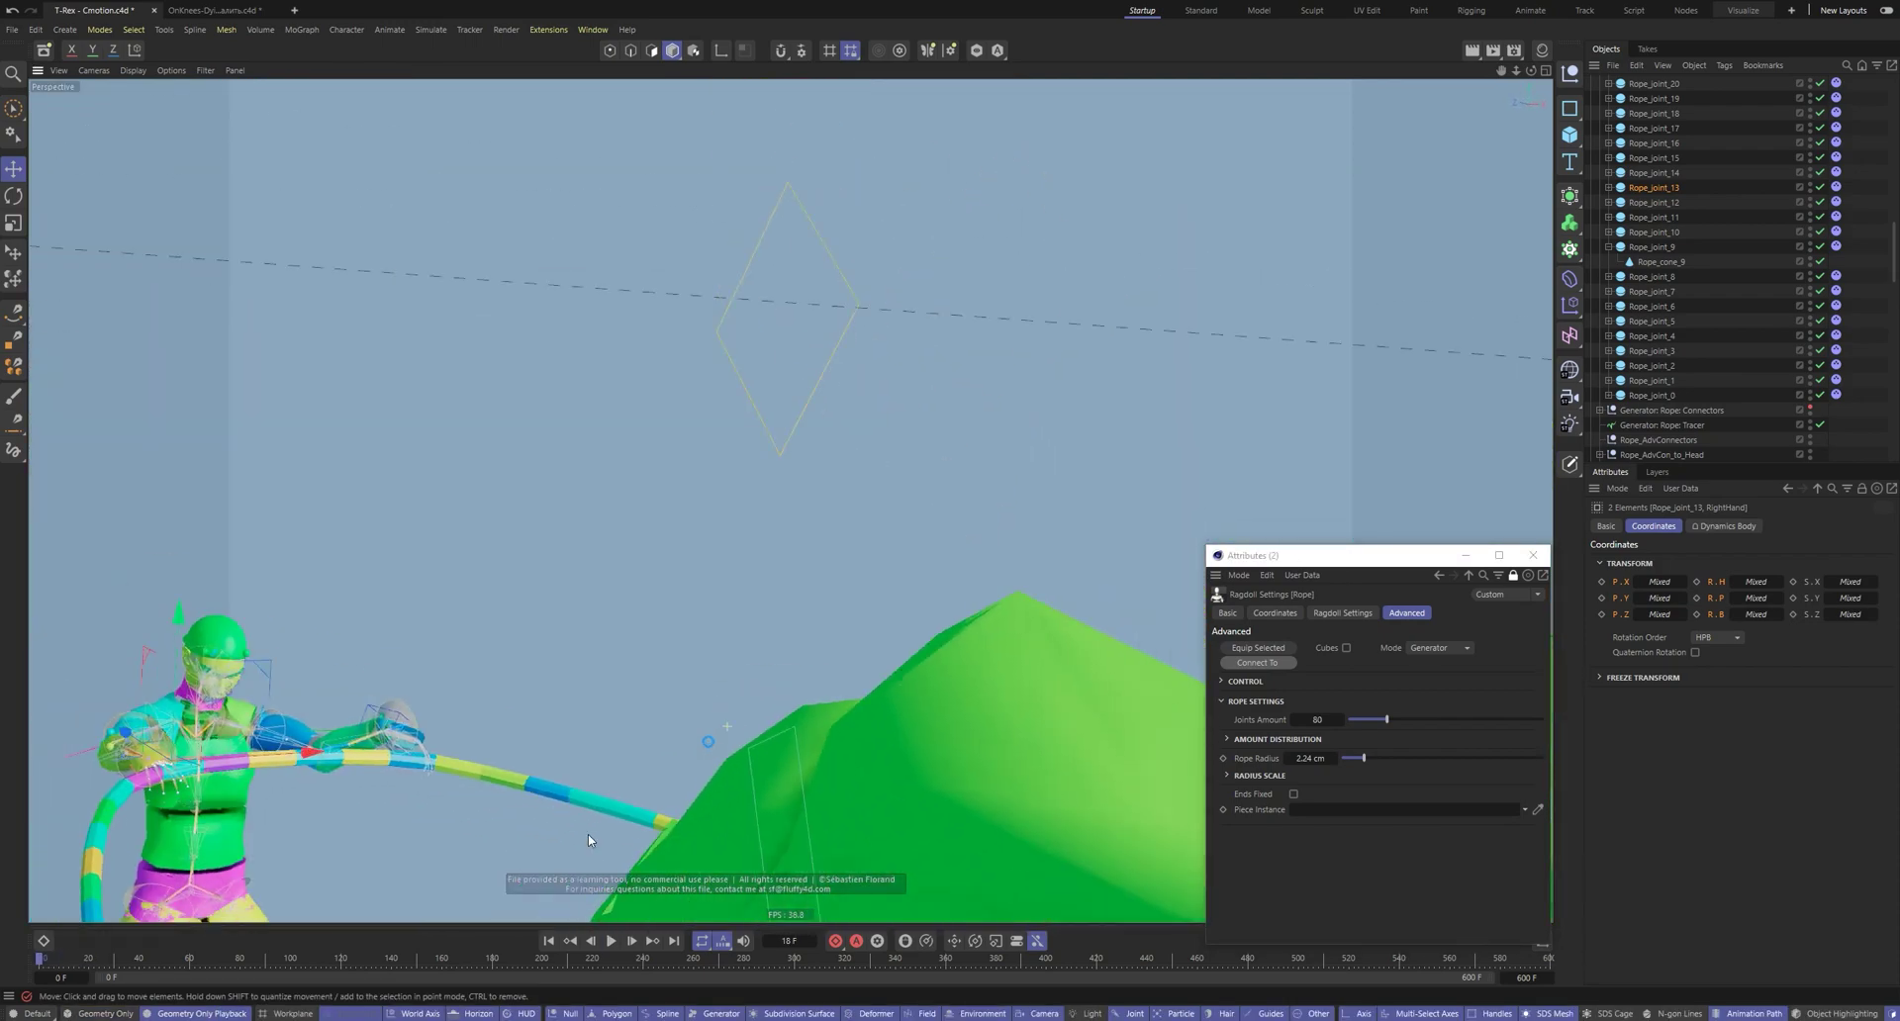
key("F8")
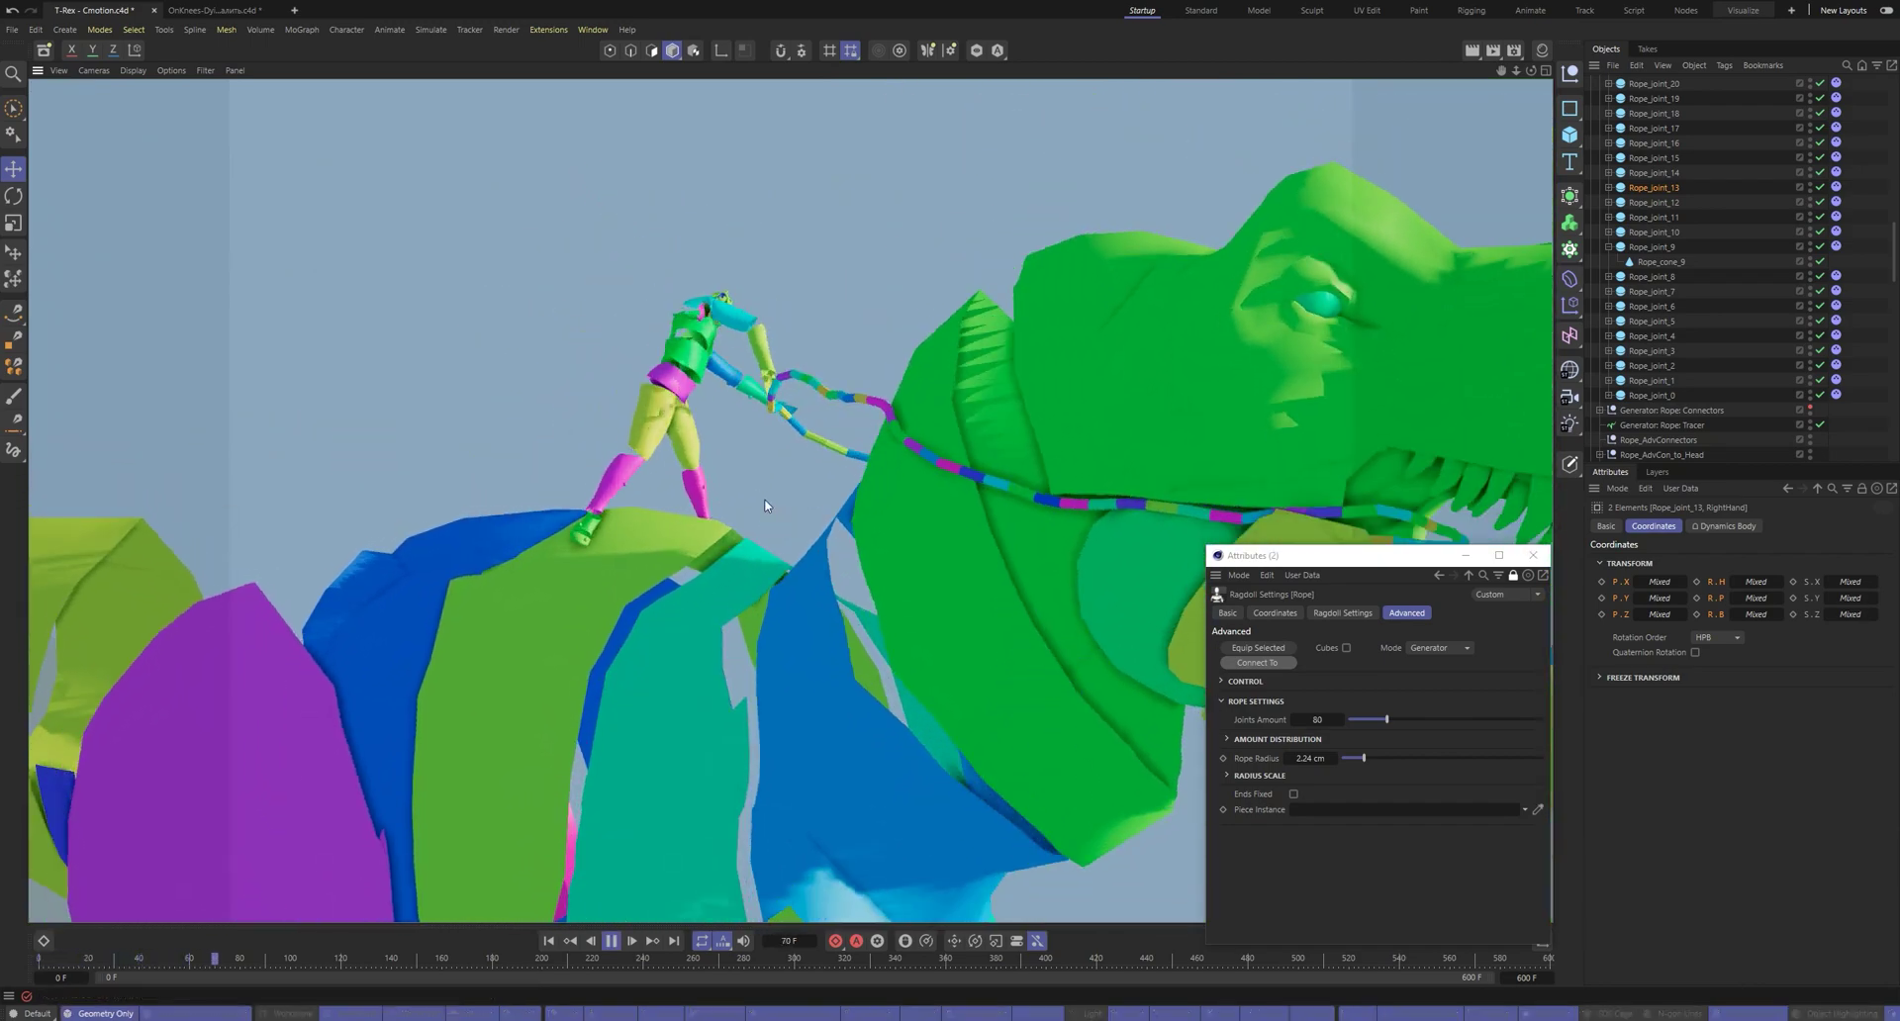
key("F8")
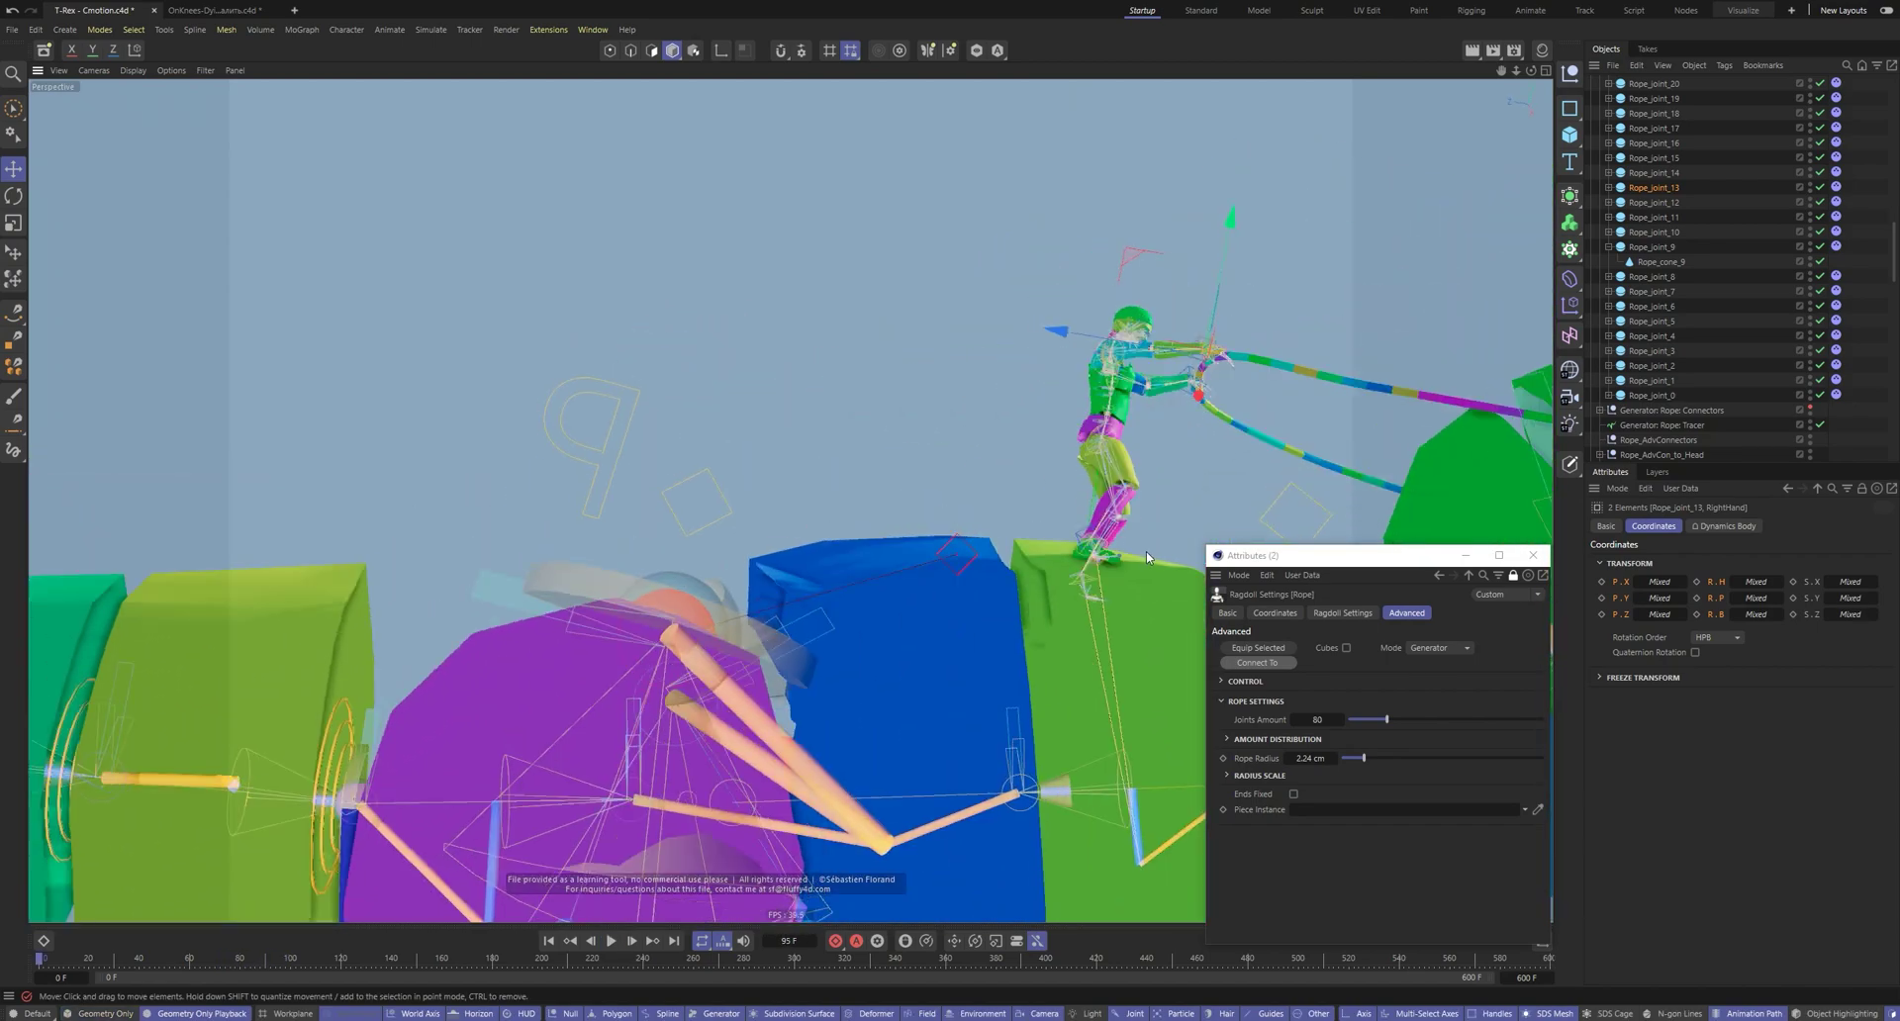
middle_click_drag(1146, 553, 494, 502, "alt")
left_click_drag(493, 501, 531, 597, "alt")
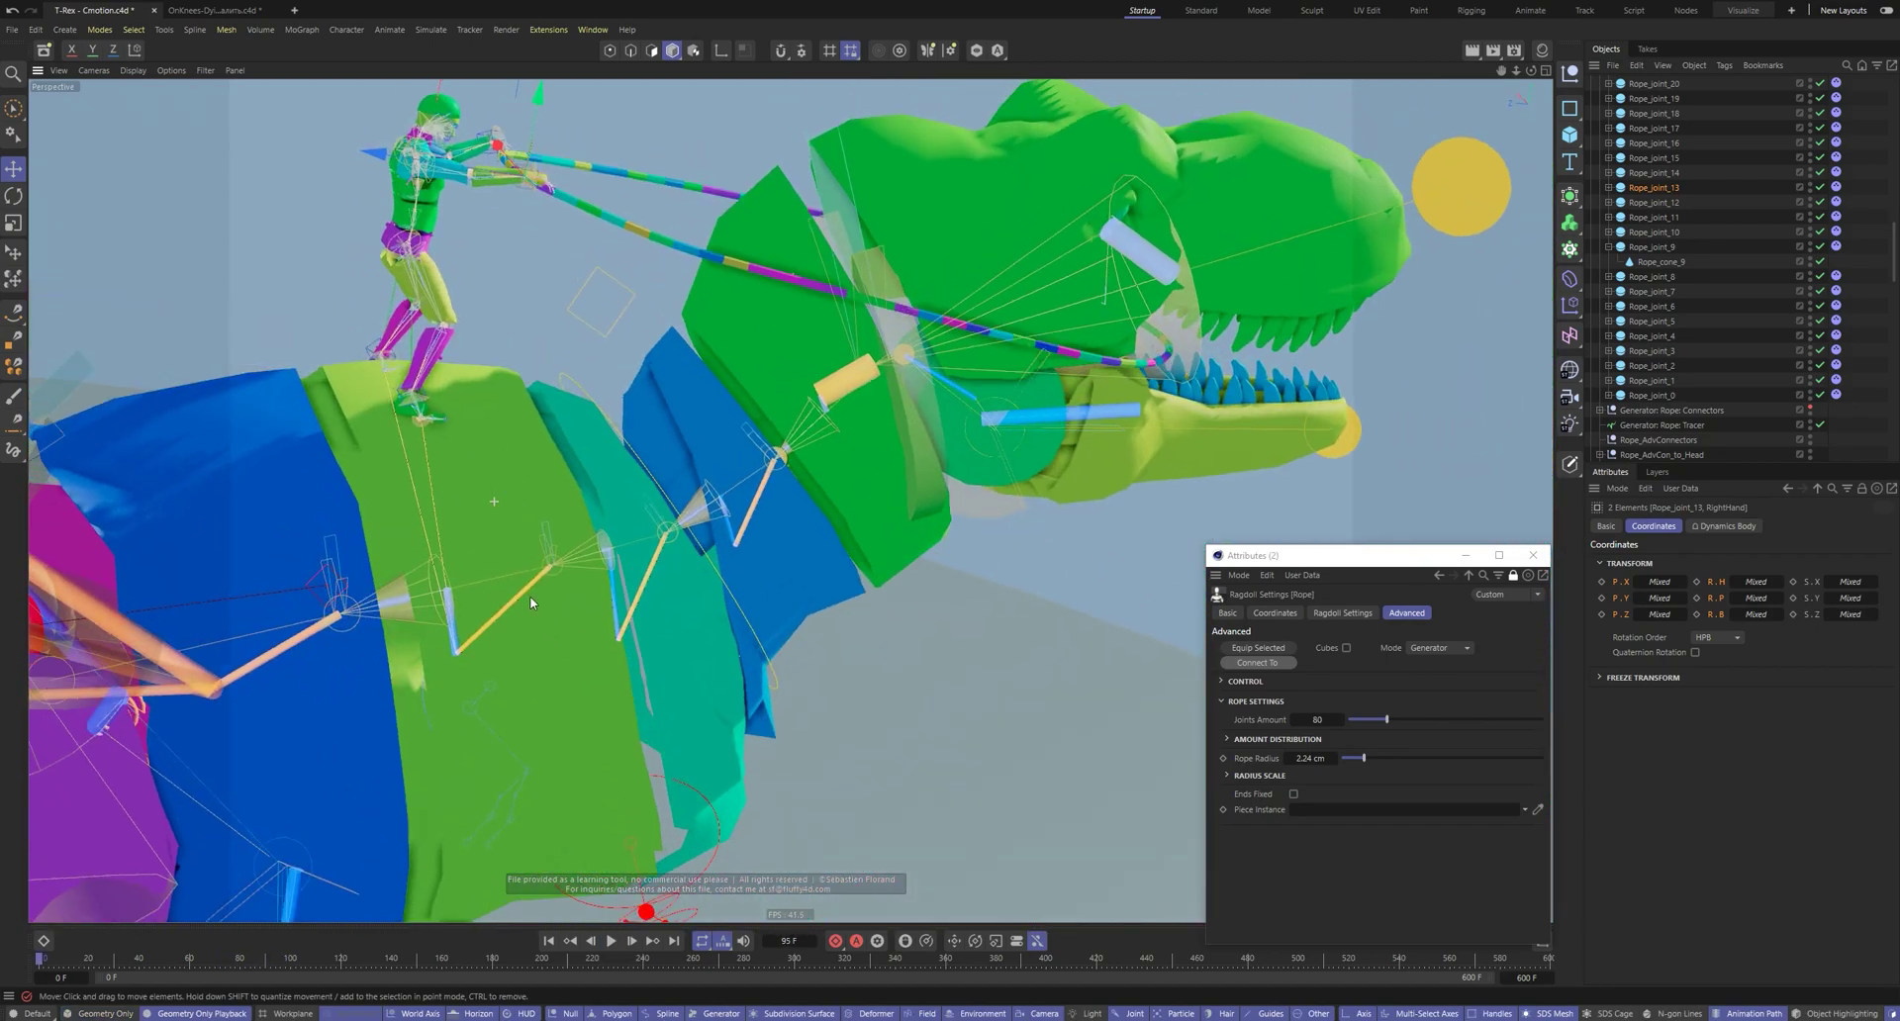
key("shift+f")
key("F8")
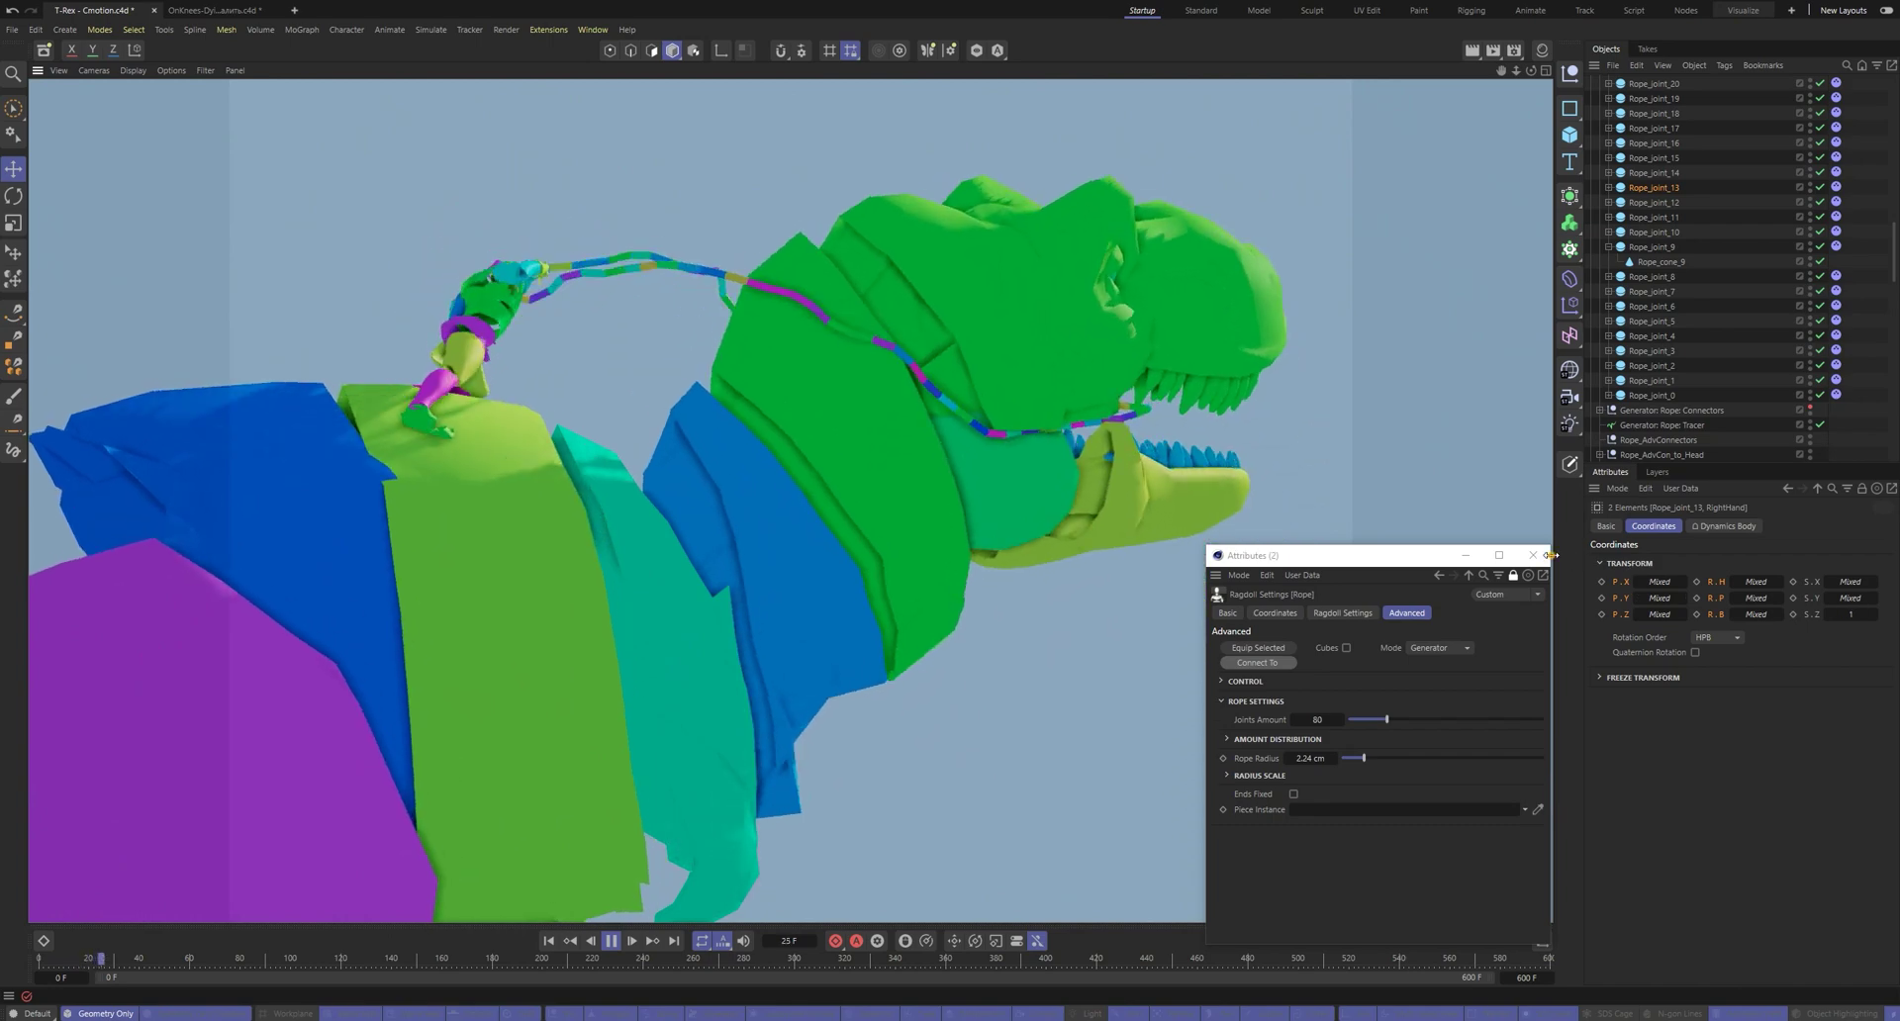
Close the floating Attributes window and watch the simulation play from the side and front
left_click(1533, 556)
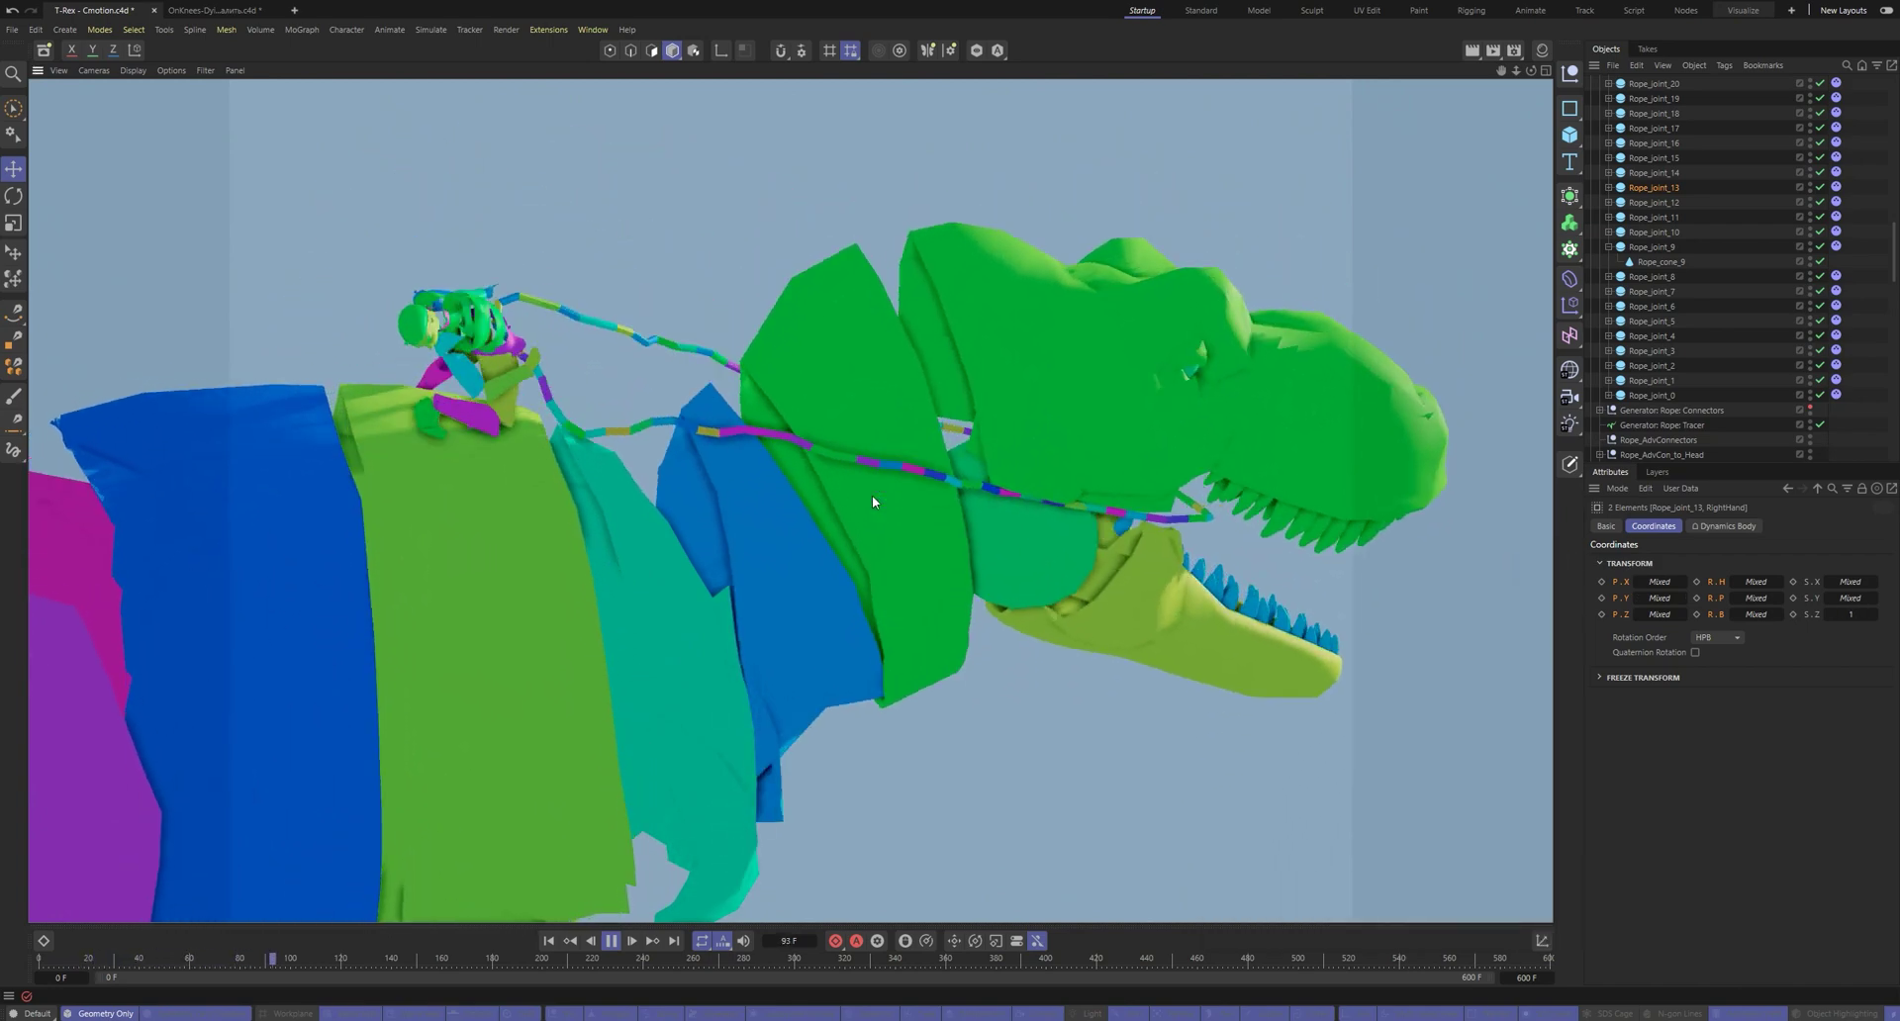
key("F8")
left_click_drag(830, 513, 450, 352, "alt")
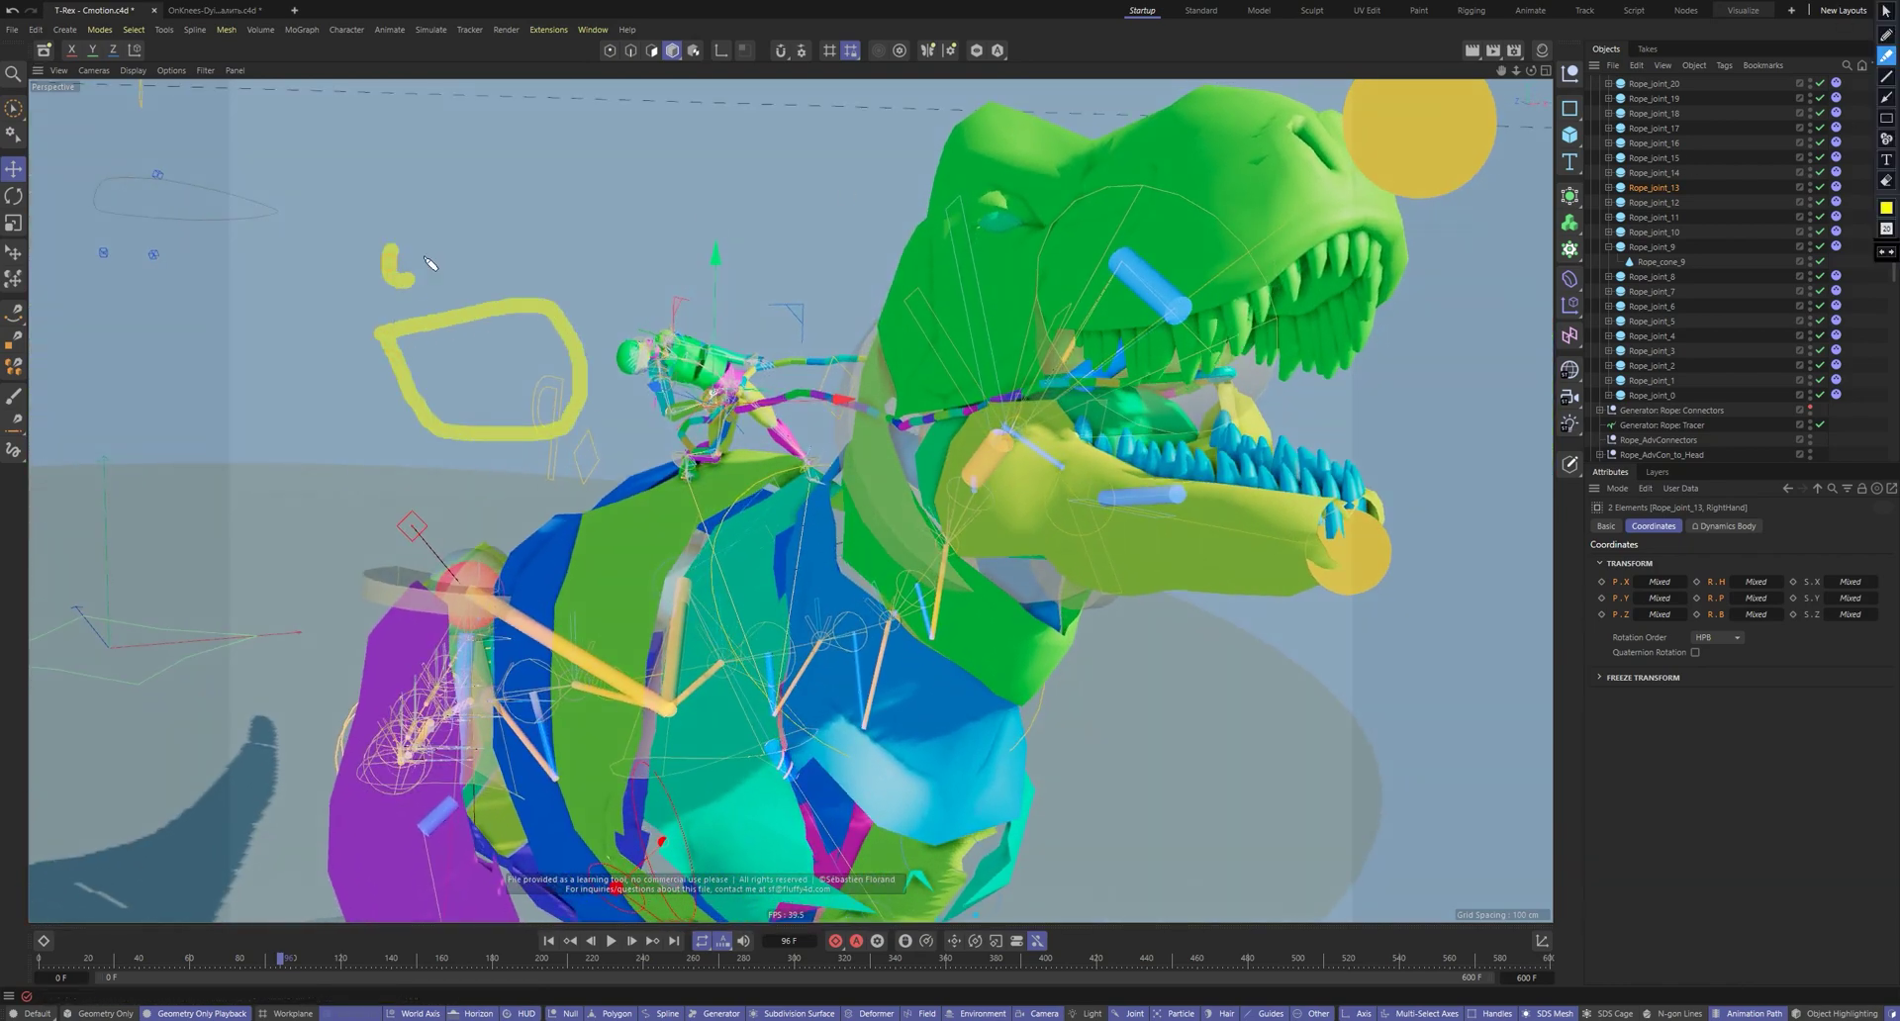
key("F8")
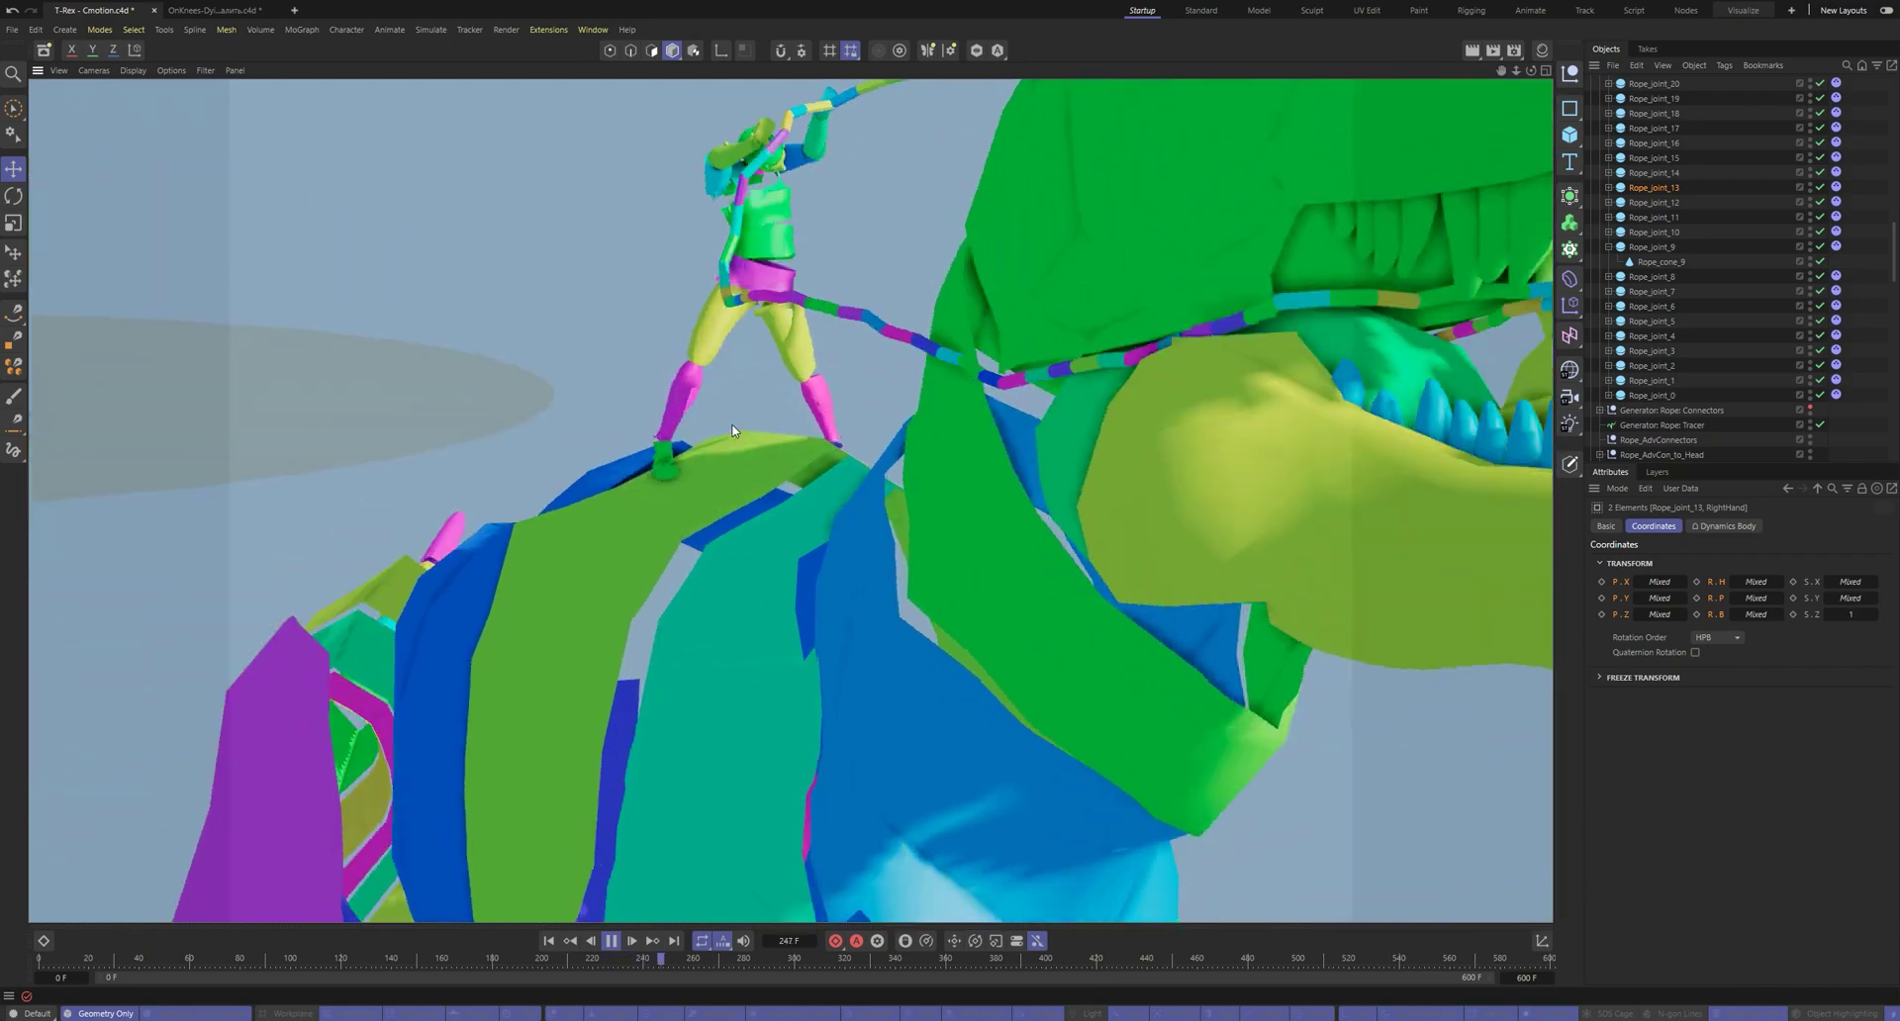
key("shift+f")
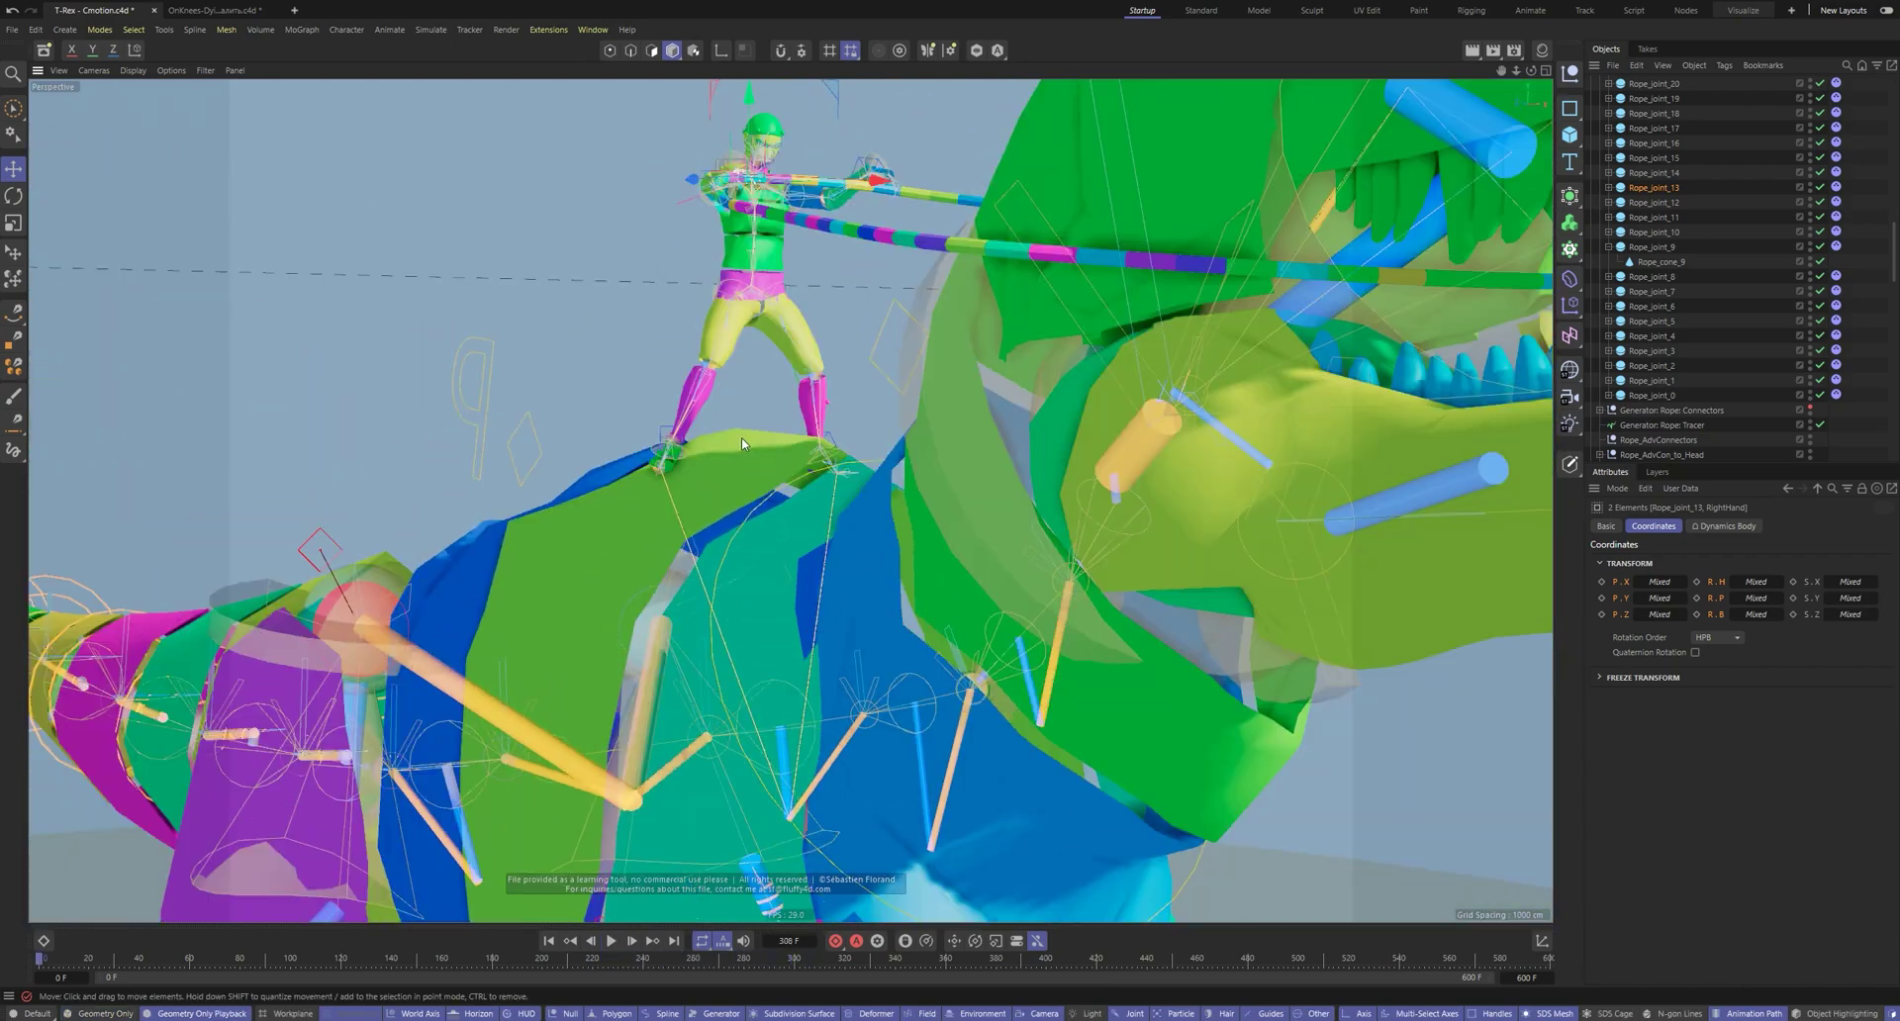
Generate springs for the Rider ragdoll, set the stiffness of all of them to 1, and play the simulation
left_click_drag(754, 255, 863, 267, "alt")
middle_click_drag(863, 267, 787, 484, "alt")
left_click_drag(644, 585, 1043, 470, "alt")
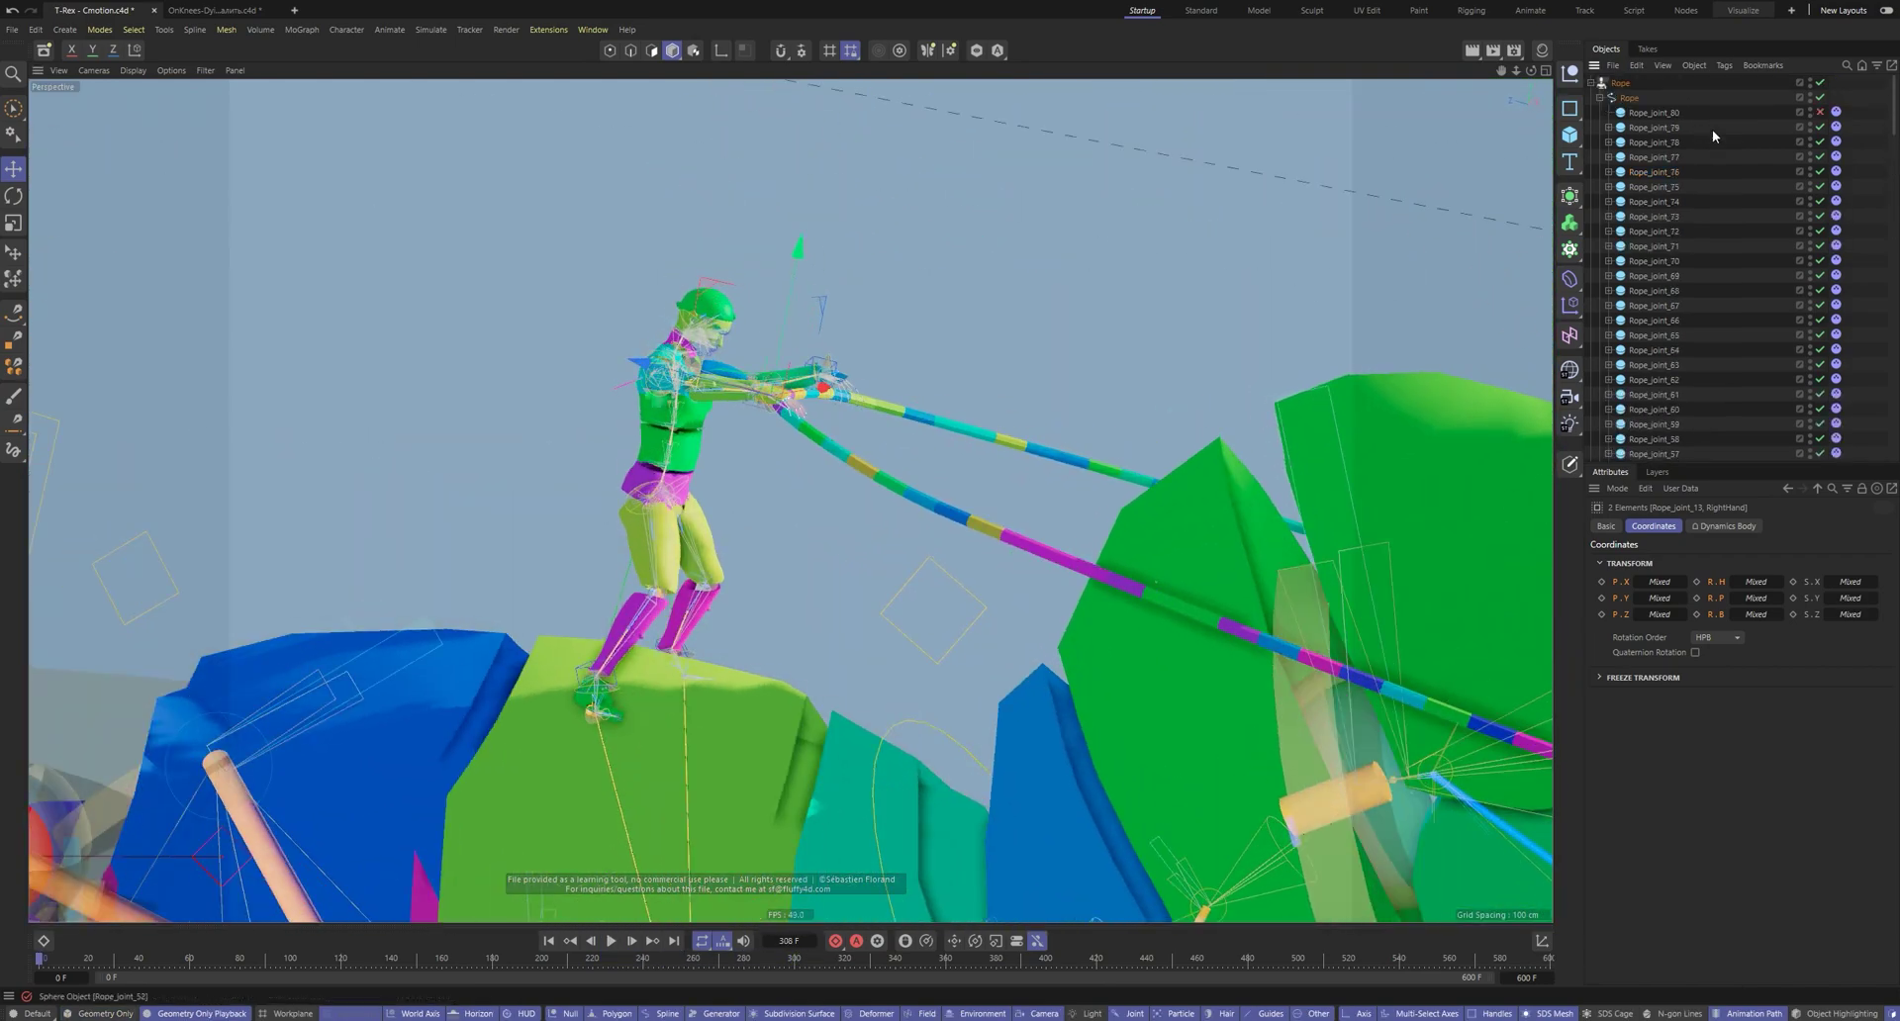
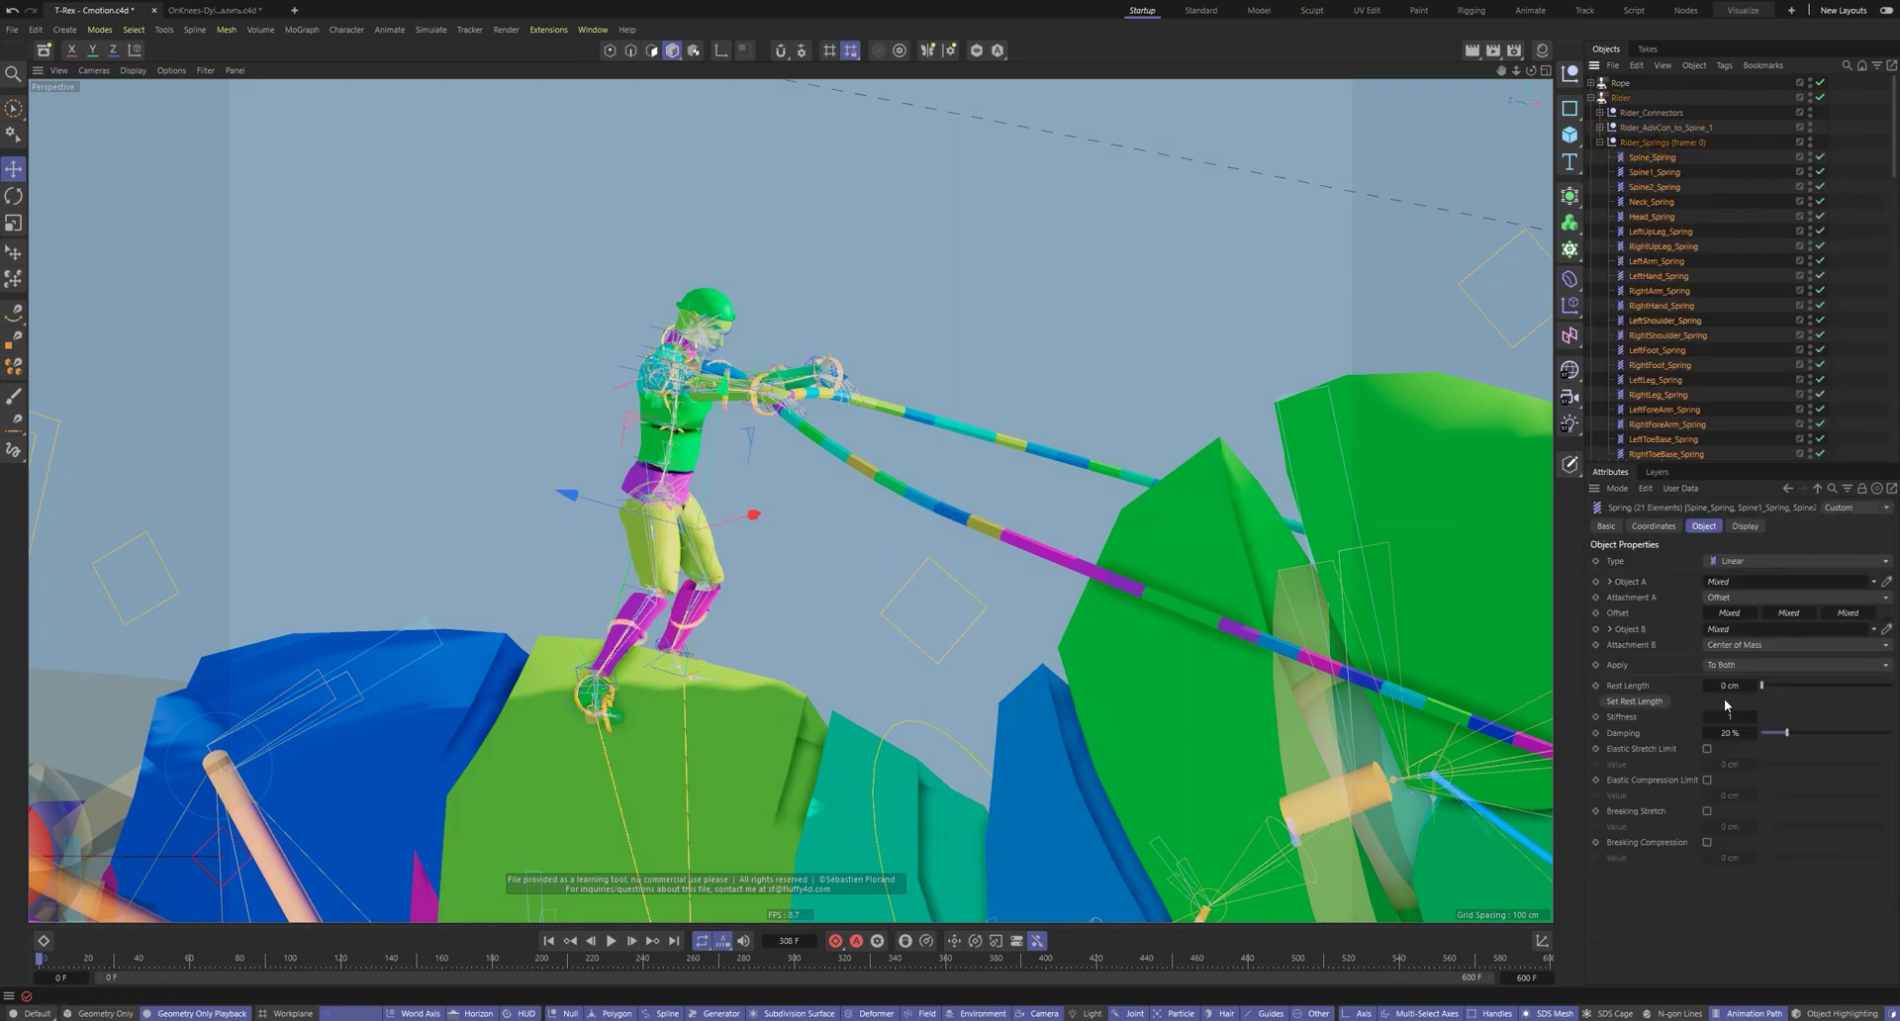
key("shift+f")
key("F8")
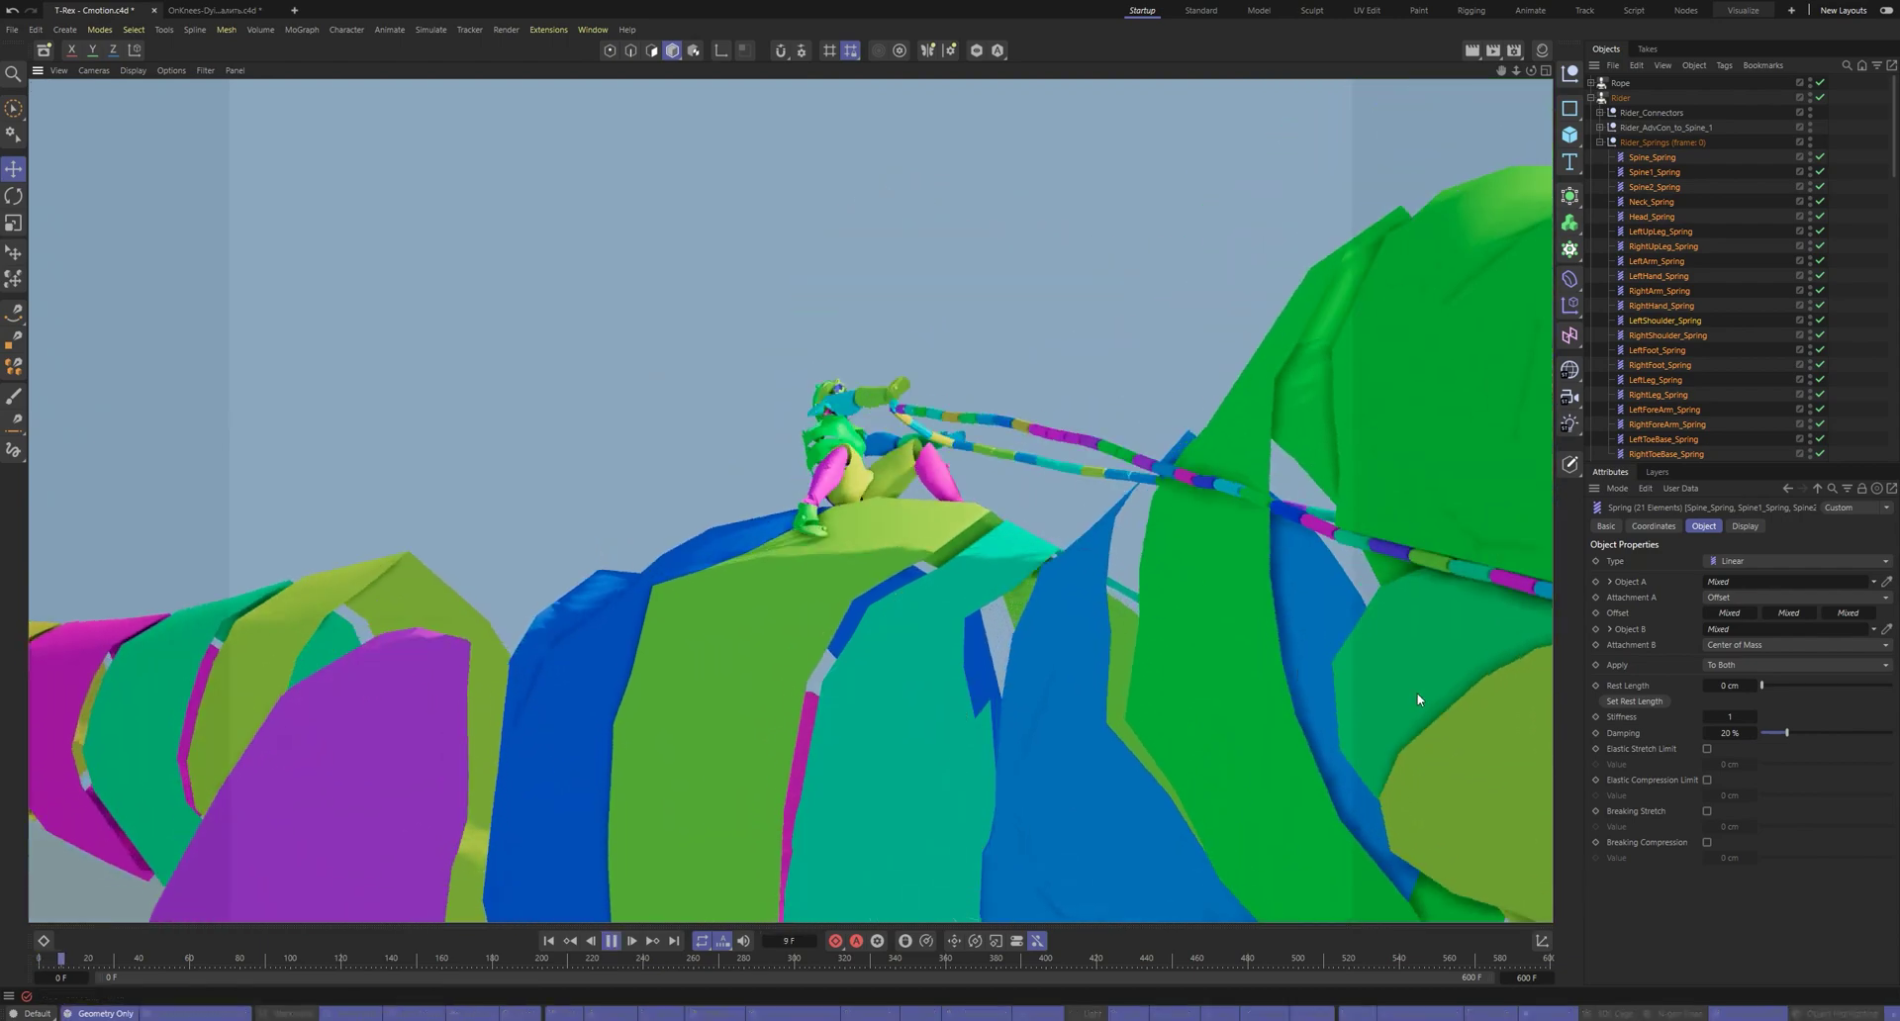
Set the stiffness of all the Rider springs to 55, play the simulation, and rewind it
left_click_drag(1739, 718, 1774, 711)
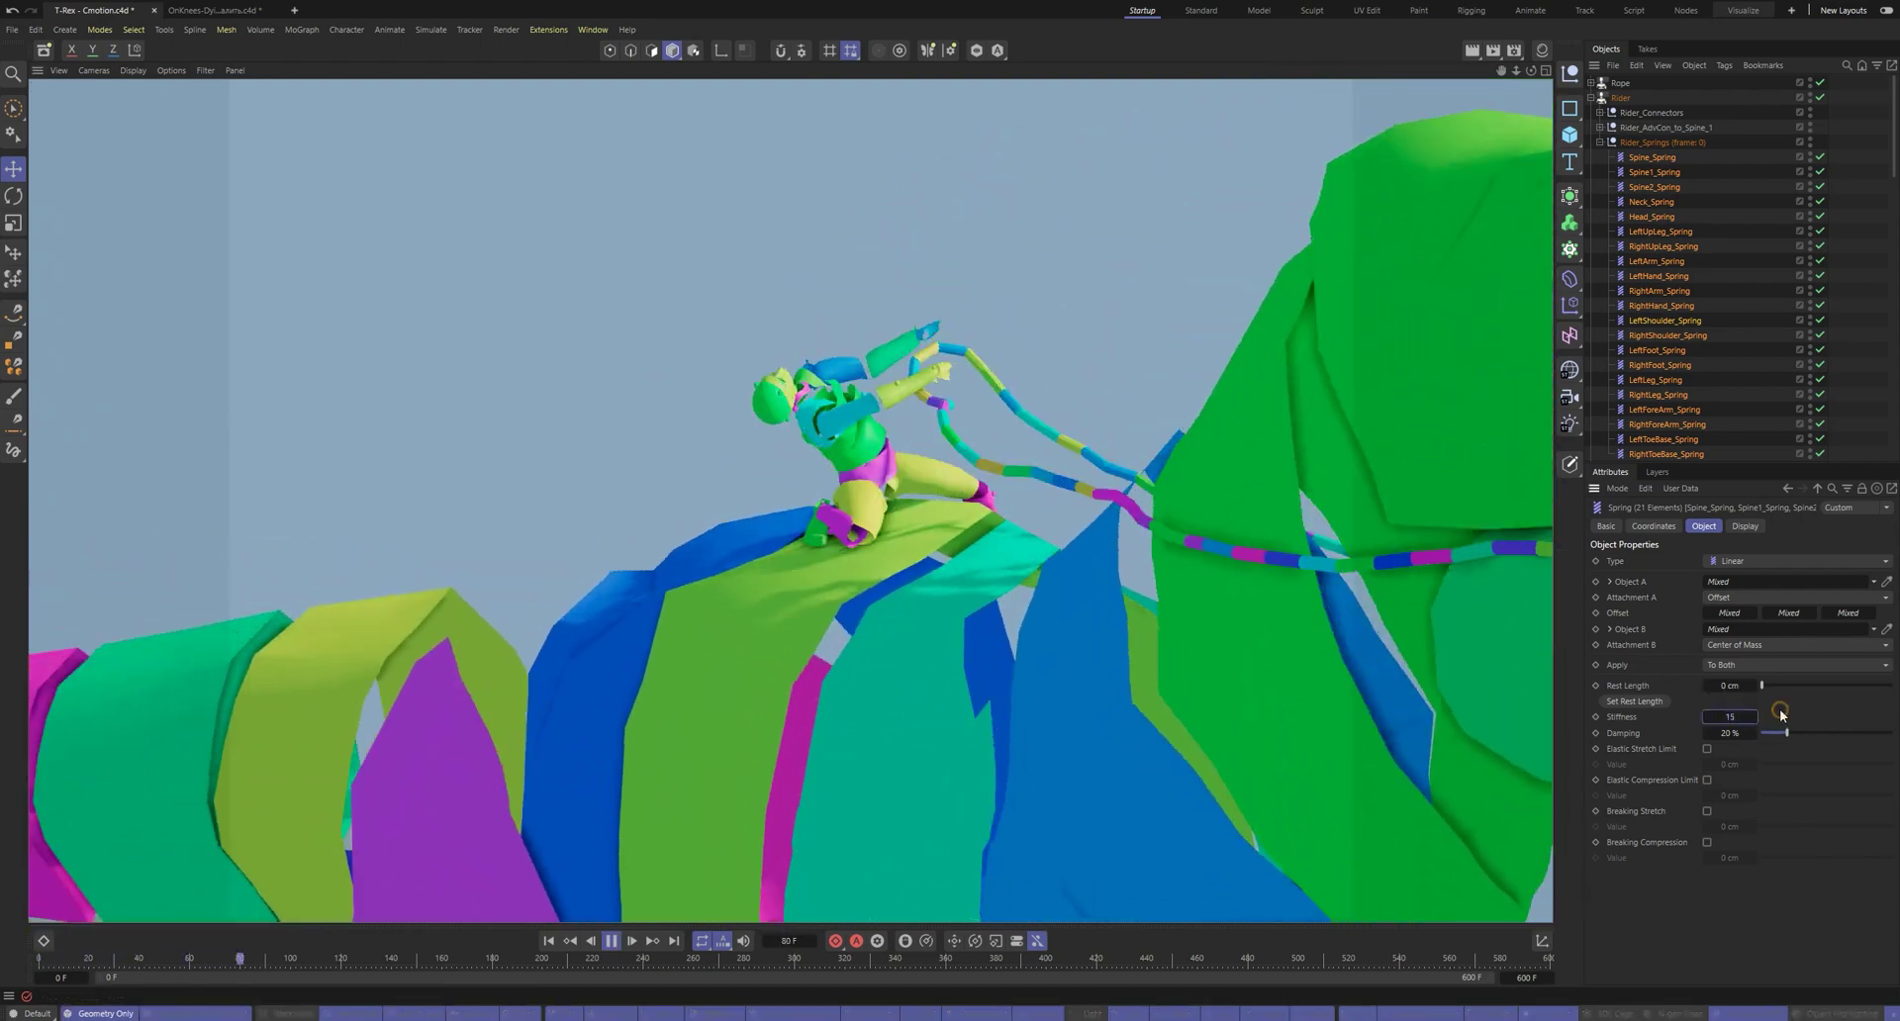
double_click(1731, 717)
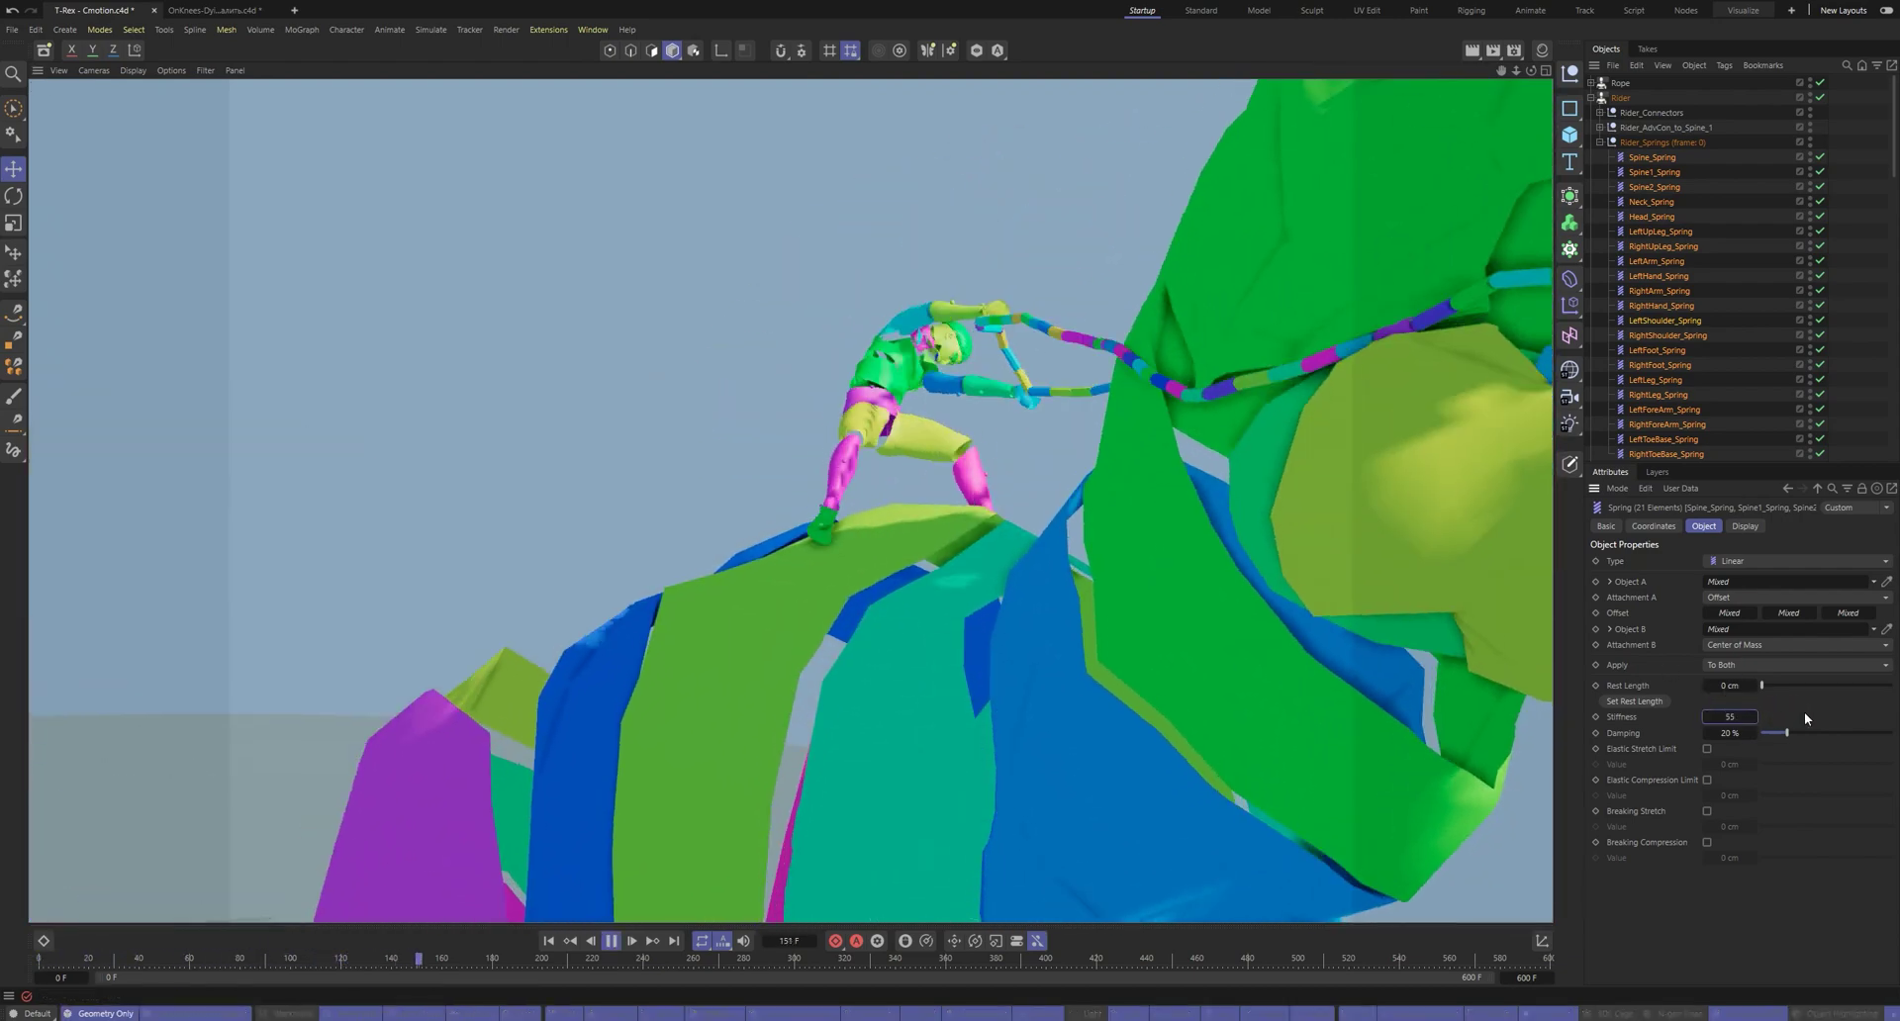
type("55")
key("Return")
key("shift+f")
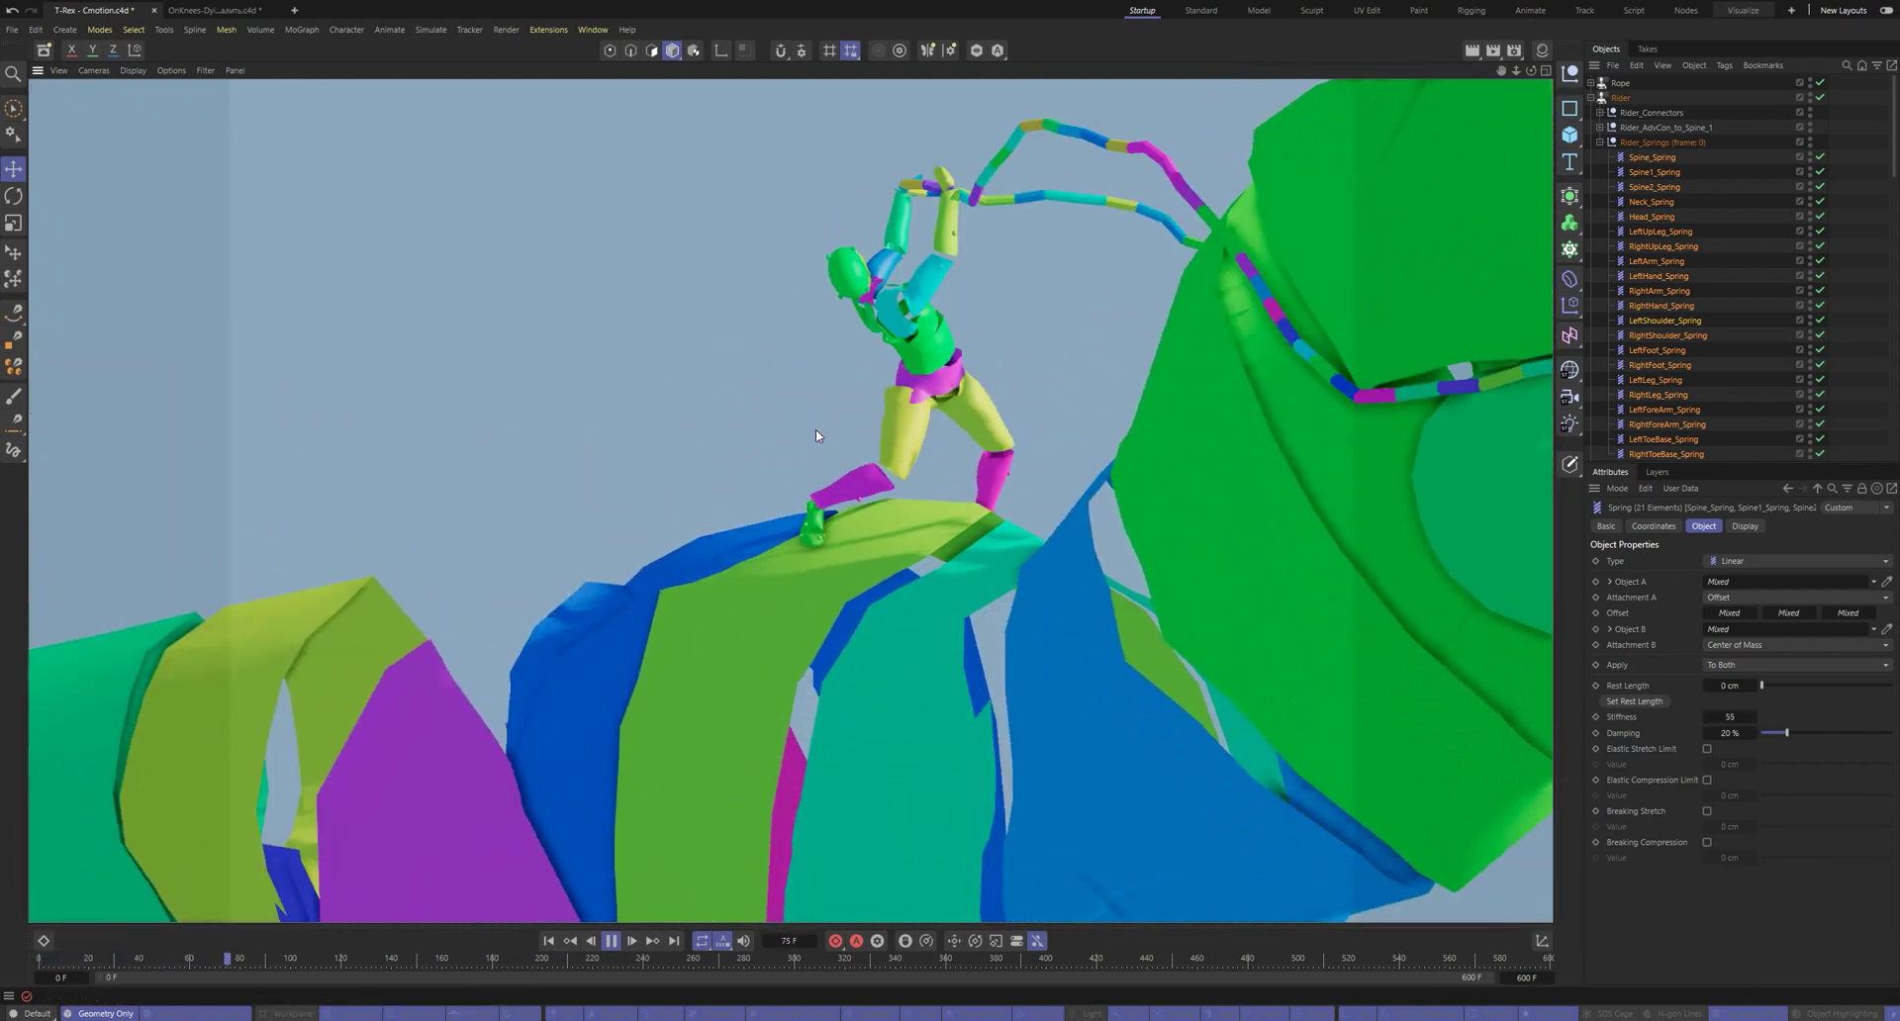
key("F8")
key("shift+f")
scroll(906, 354, "up", 2)
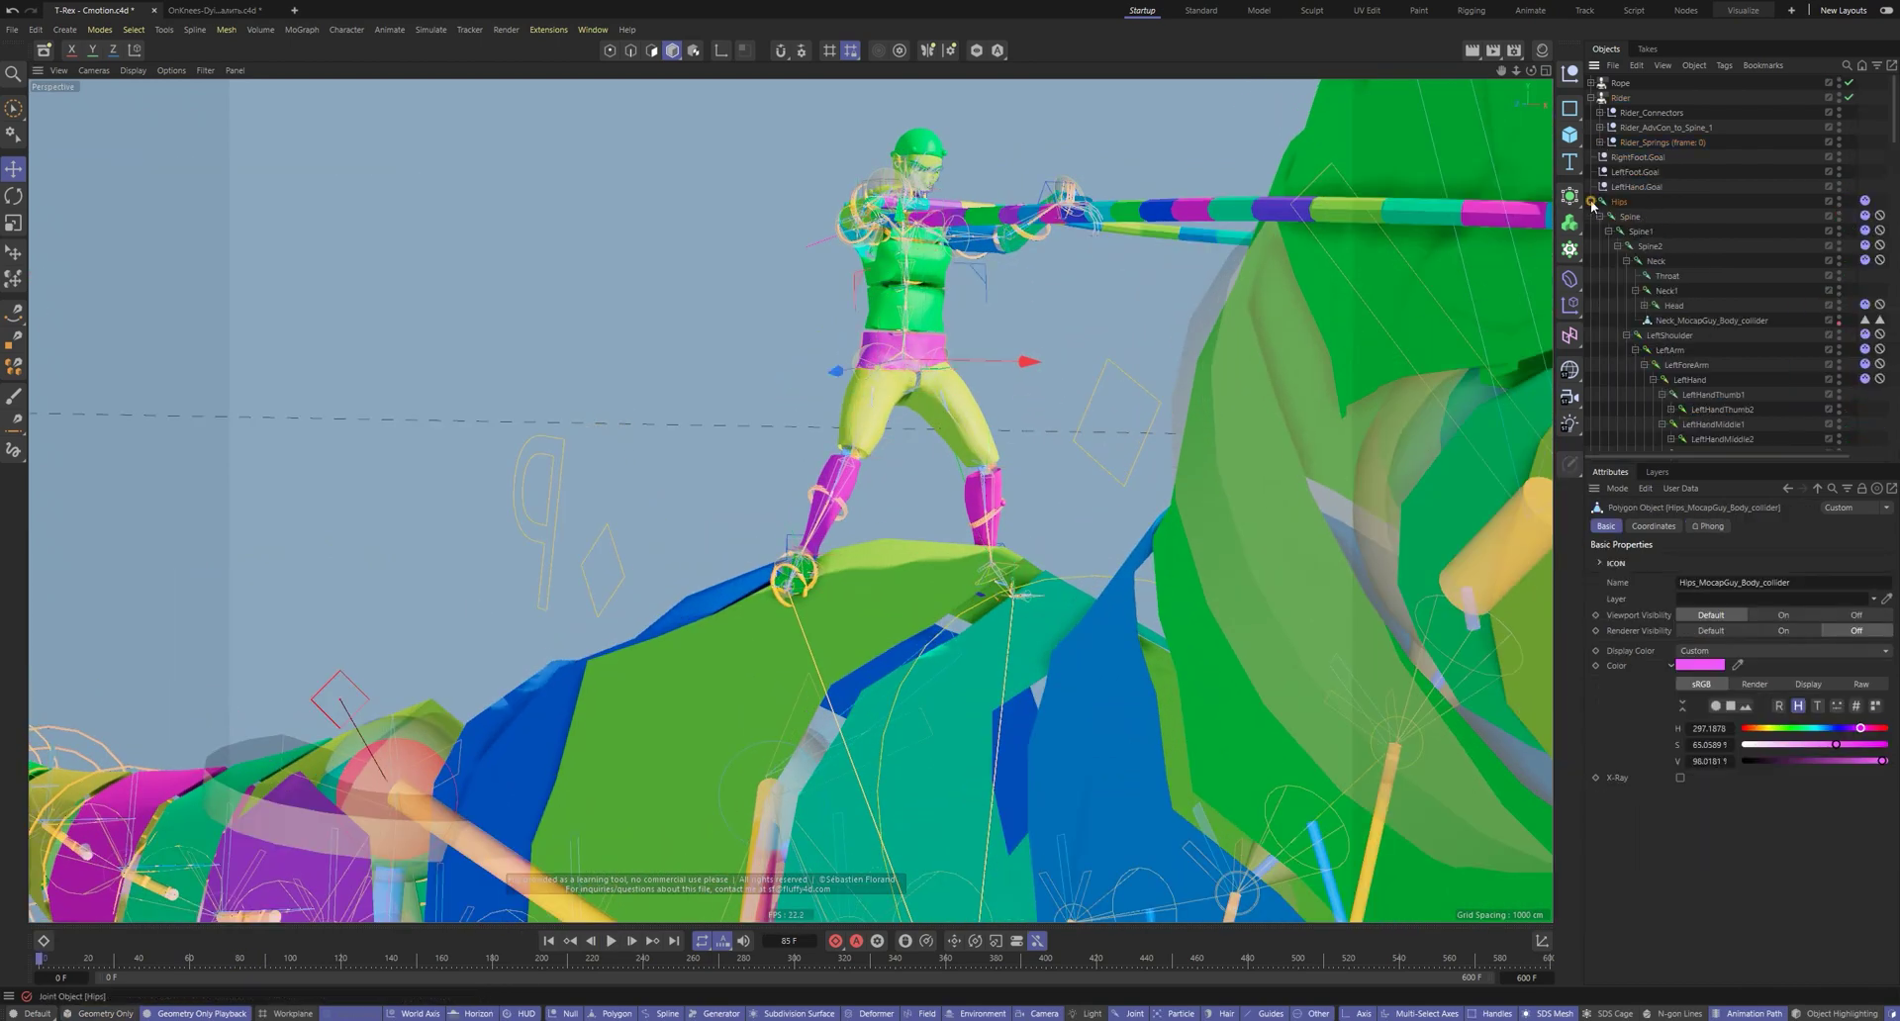
Add twist springs to the rider's spine and neck joints, set their stiffness to 15, and test the simulation
left_click_drag(1788, 488, 802, 610)
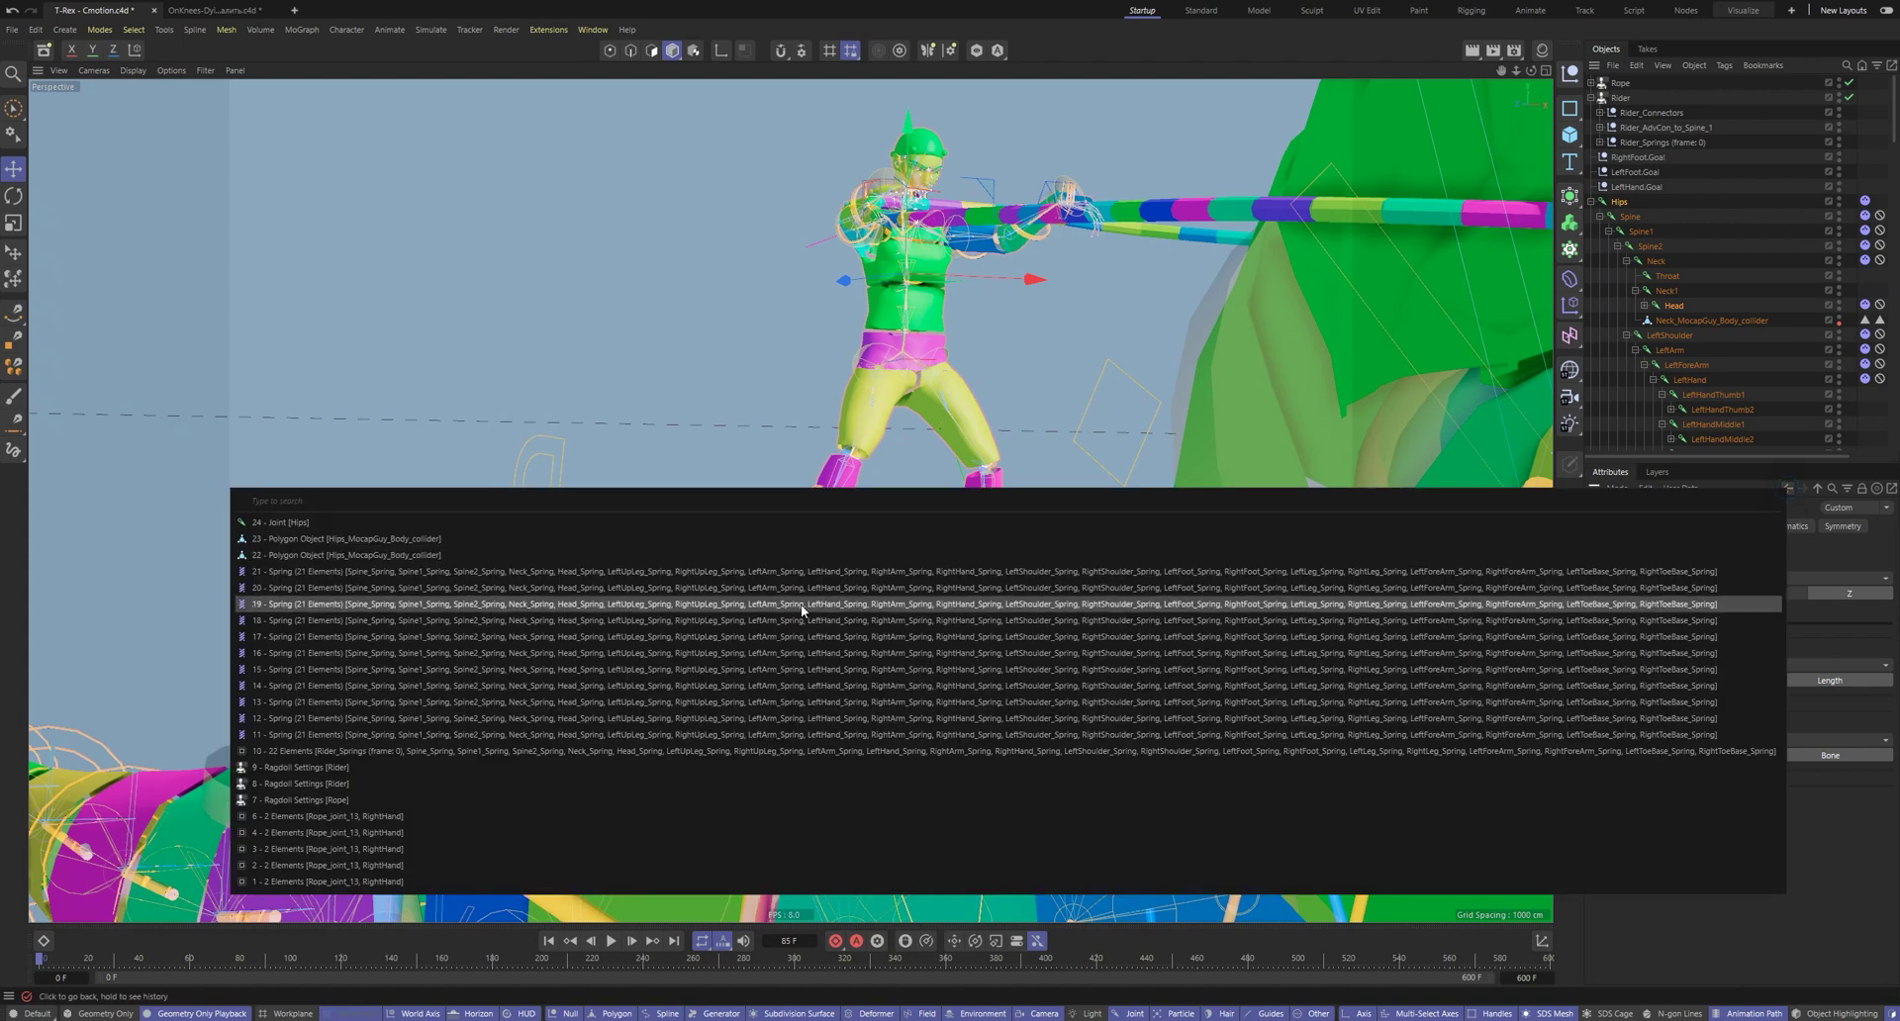
left_click(375, 783)
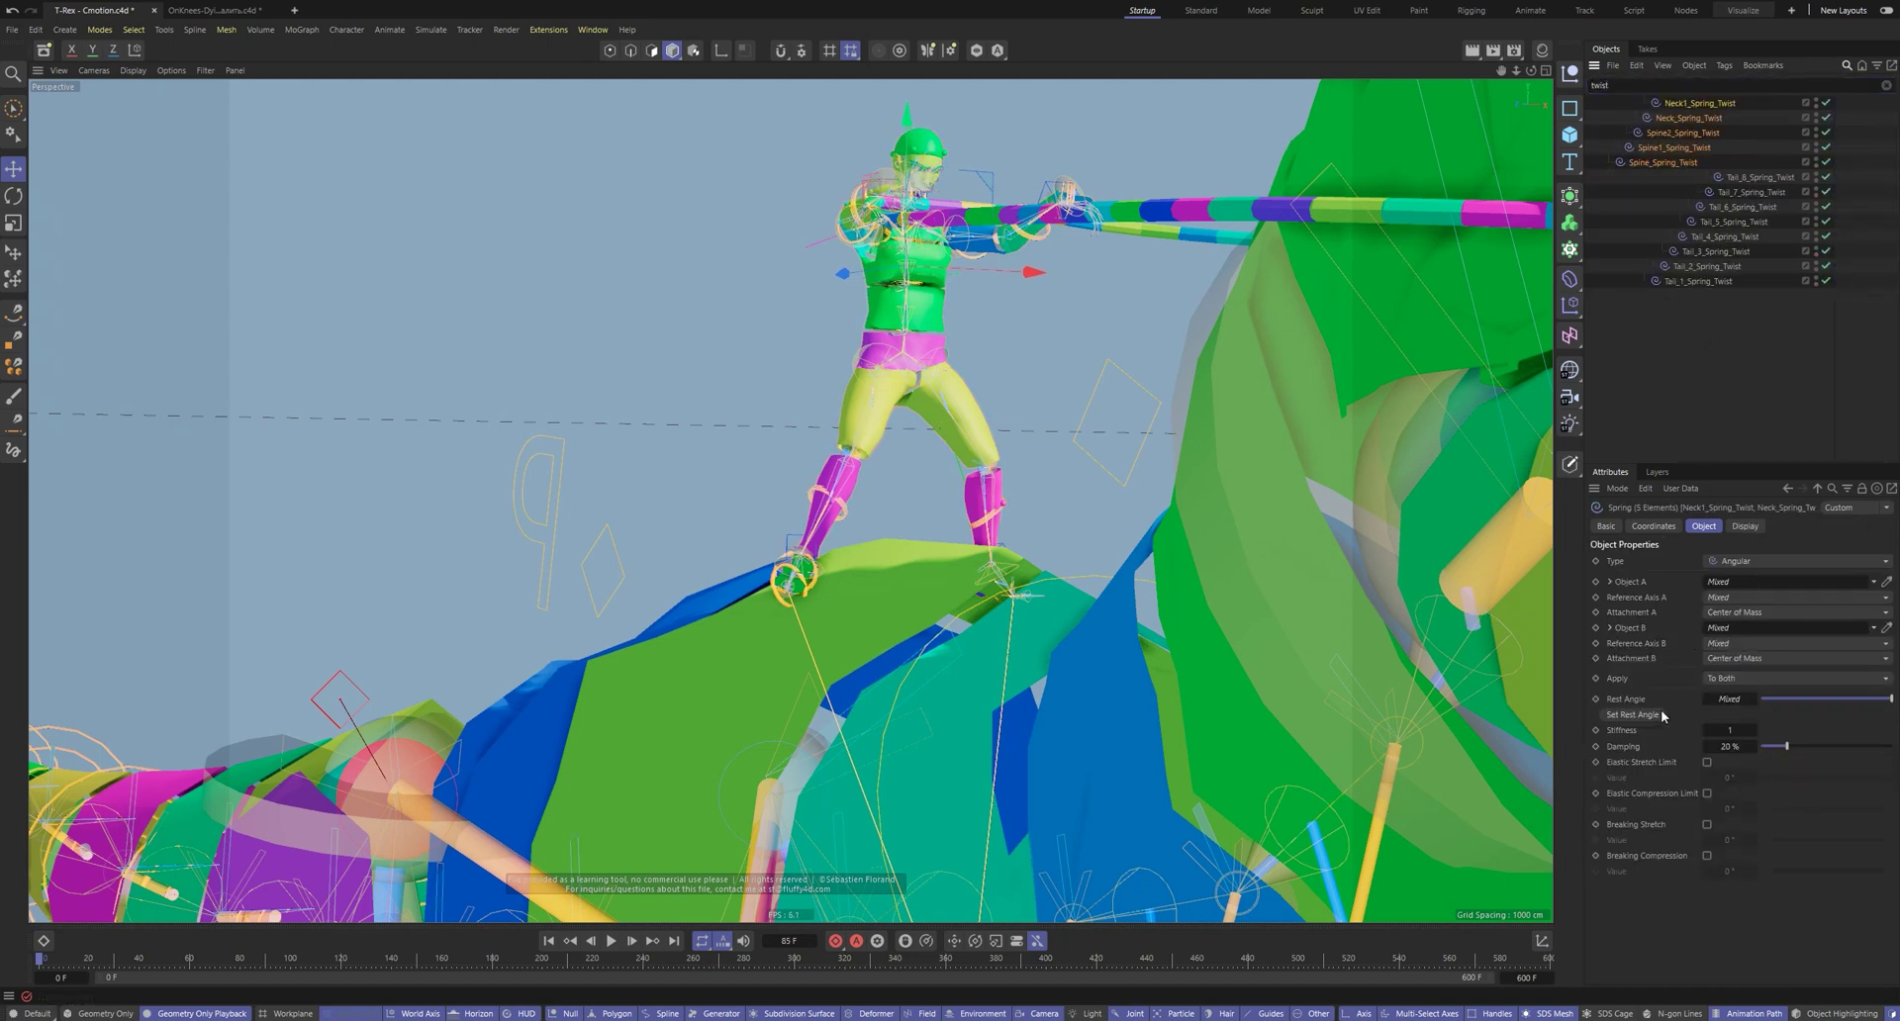
key("Return")
key("F8")
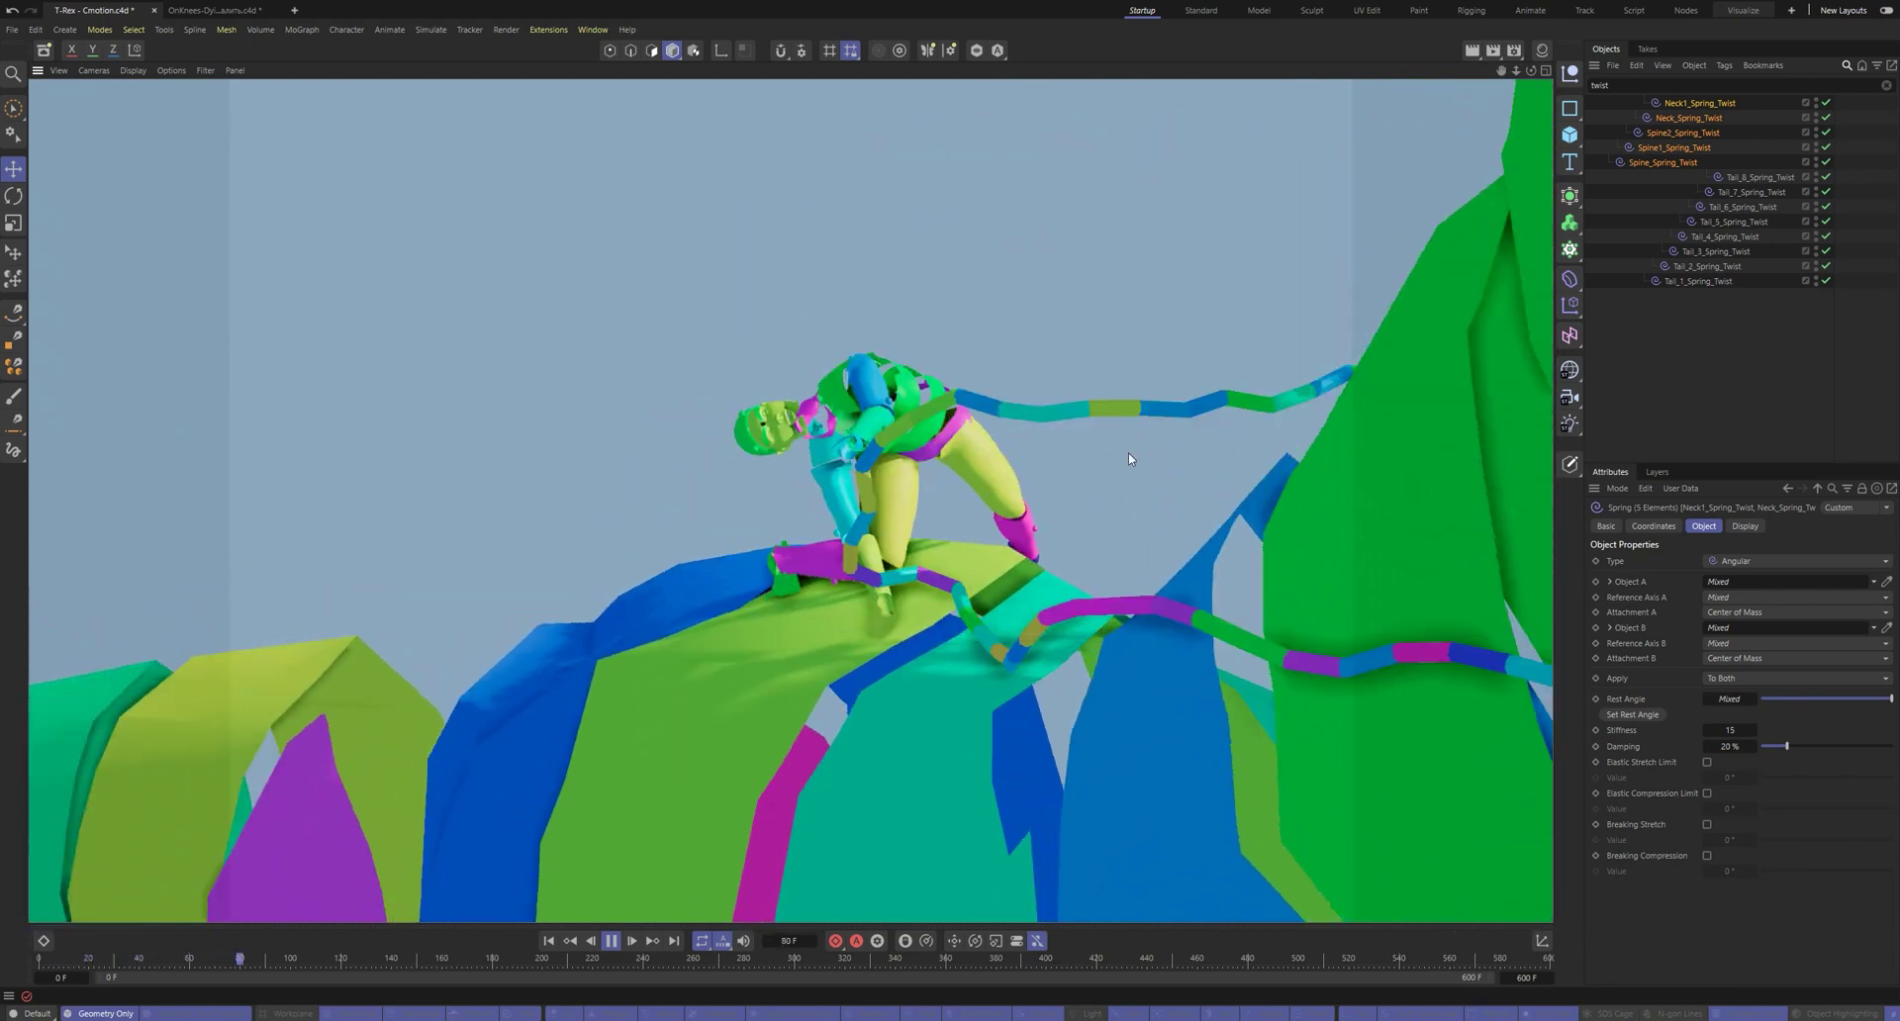
key("F8")
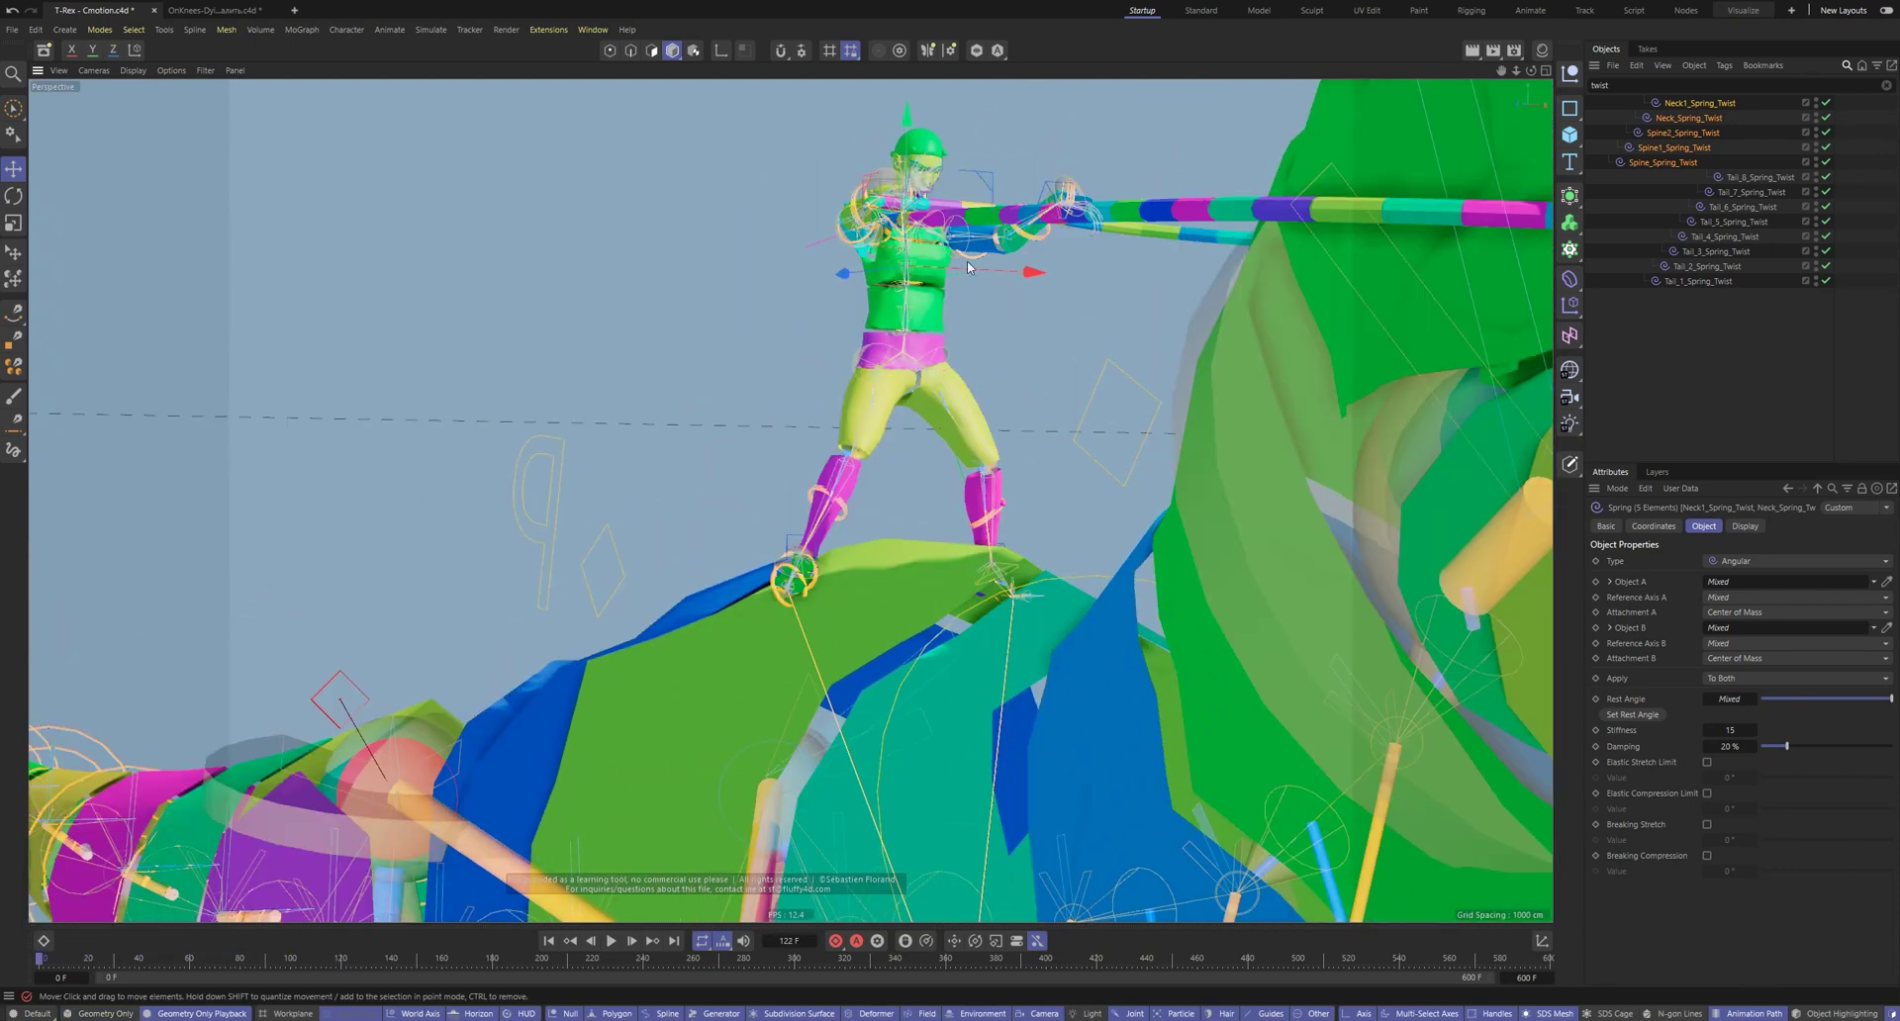
Select the rider's Head and HeadTip joints and add an Aim constraint to Head
middle_click_drag(845, 235, 742, 322, "alt")
left_click_drag(743, 322, 798, 295, "alt")
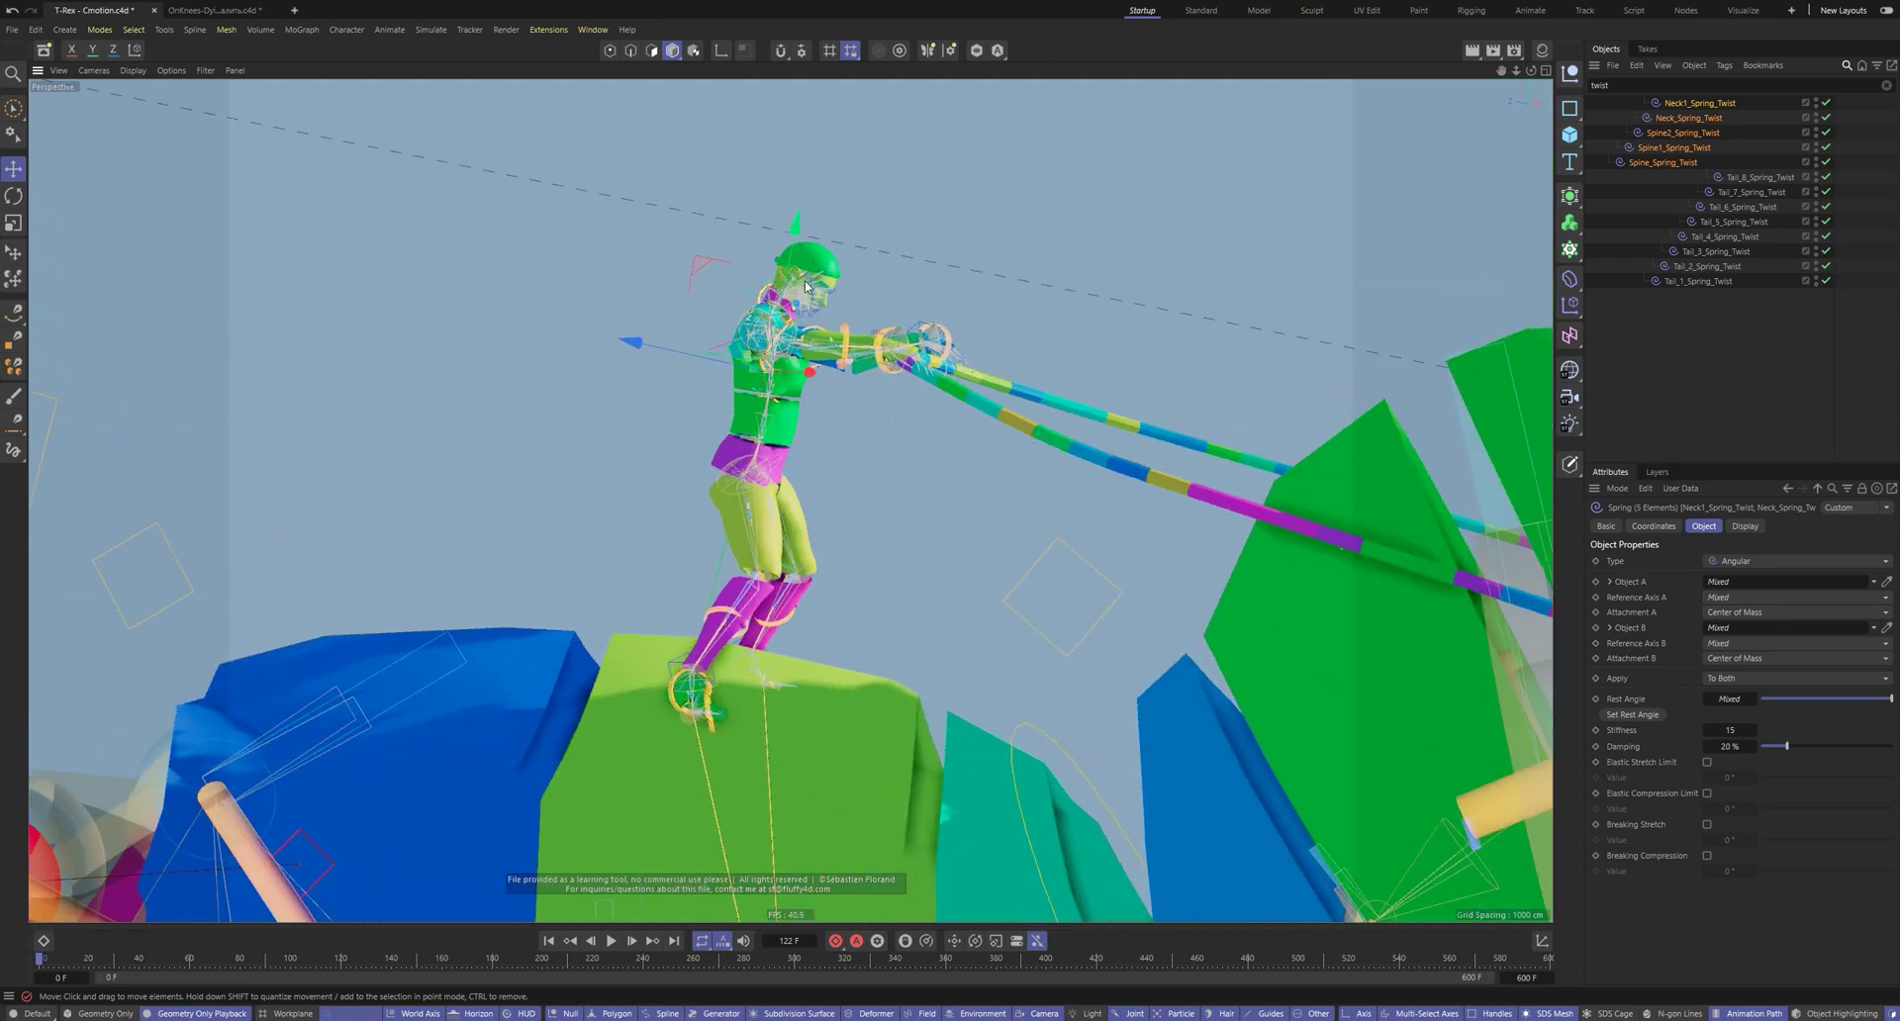
scroll(798, 295, "up", 4)
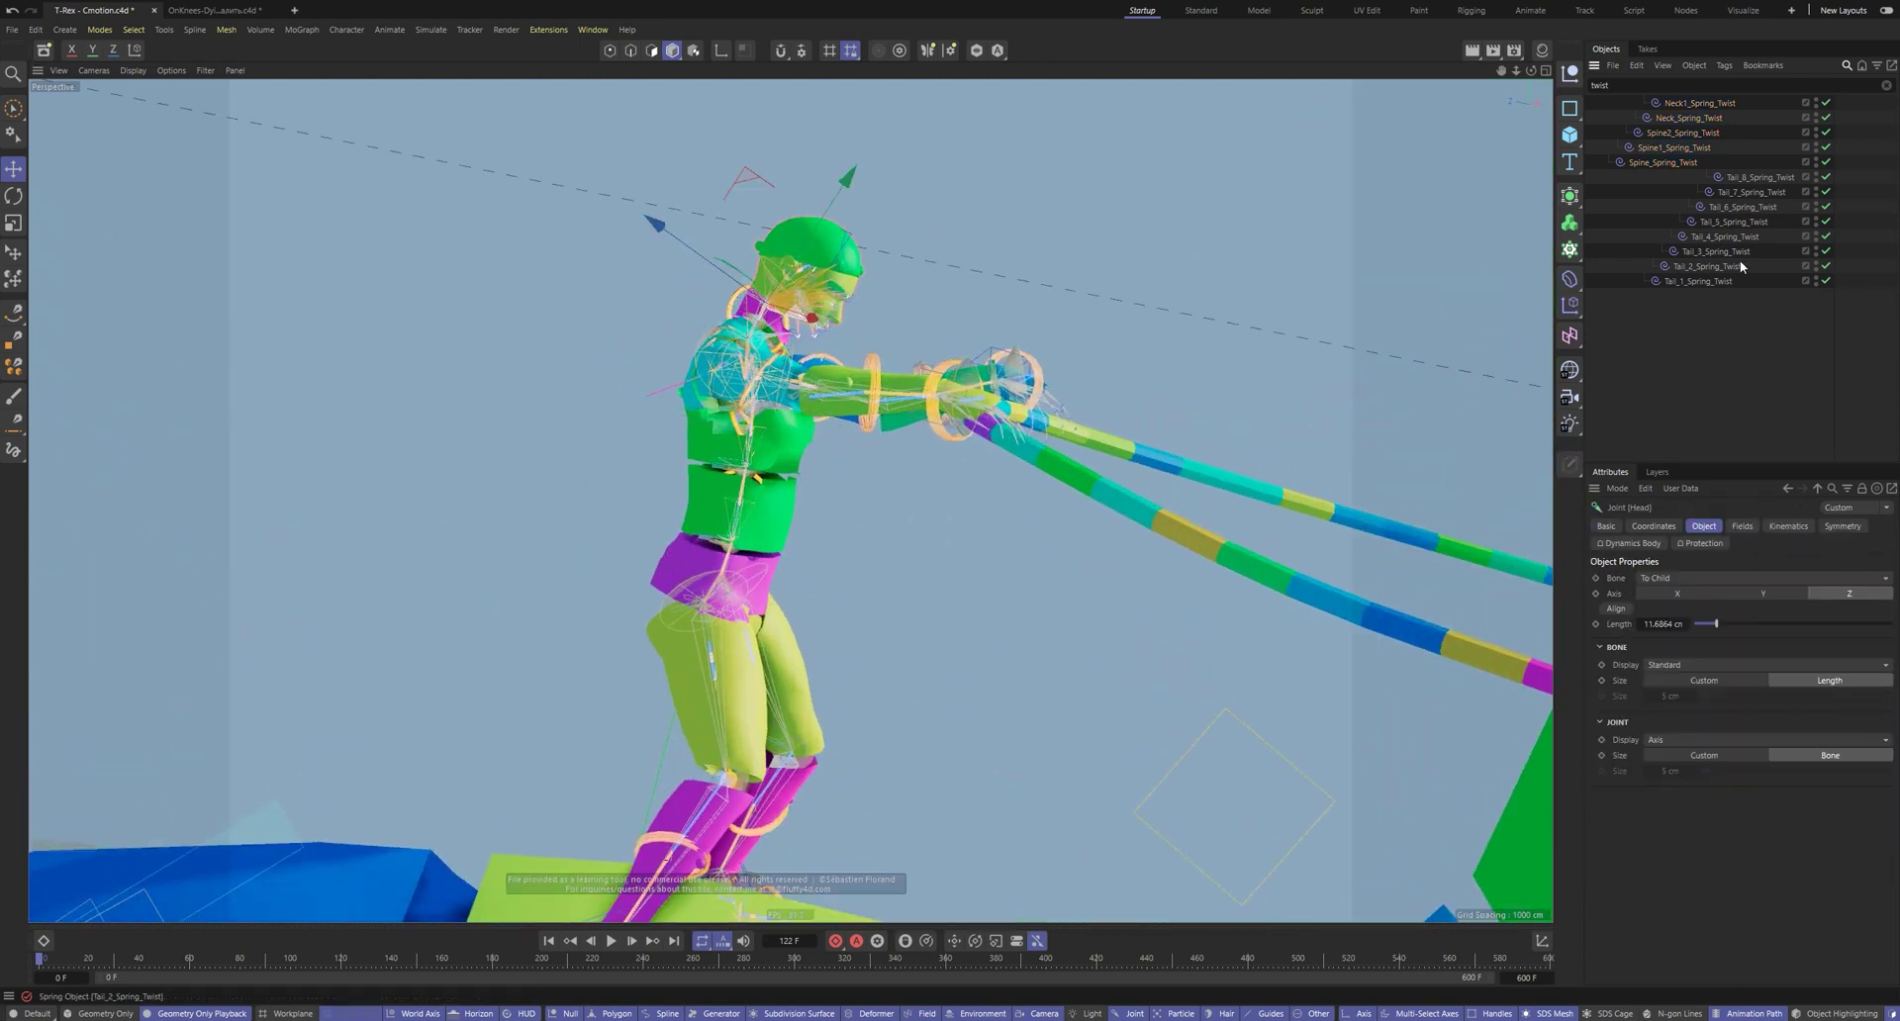
left_click_drag(1005, 342, 1354, 195, "alt")
left_click_drag(1184, 307, 1304, 405, "alt")
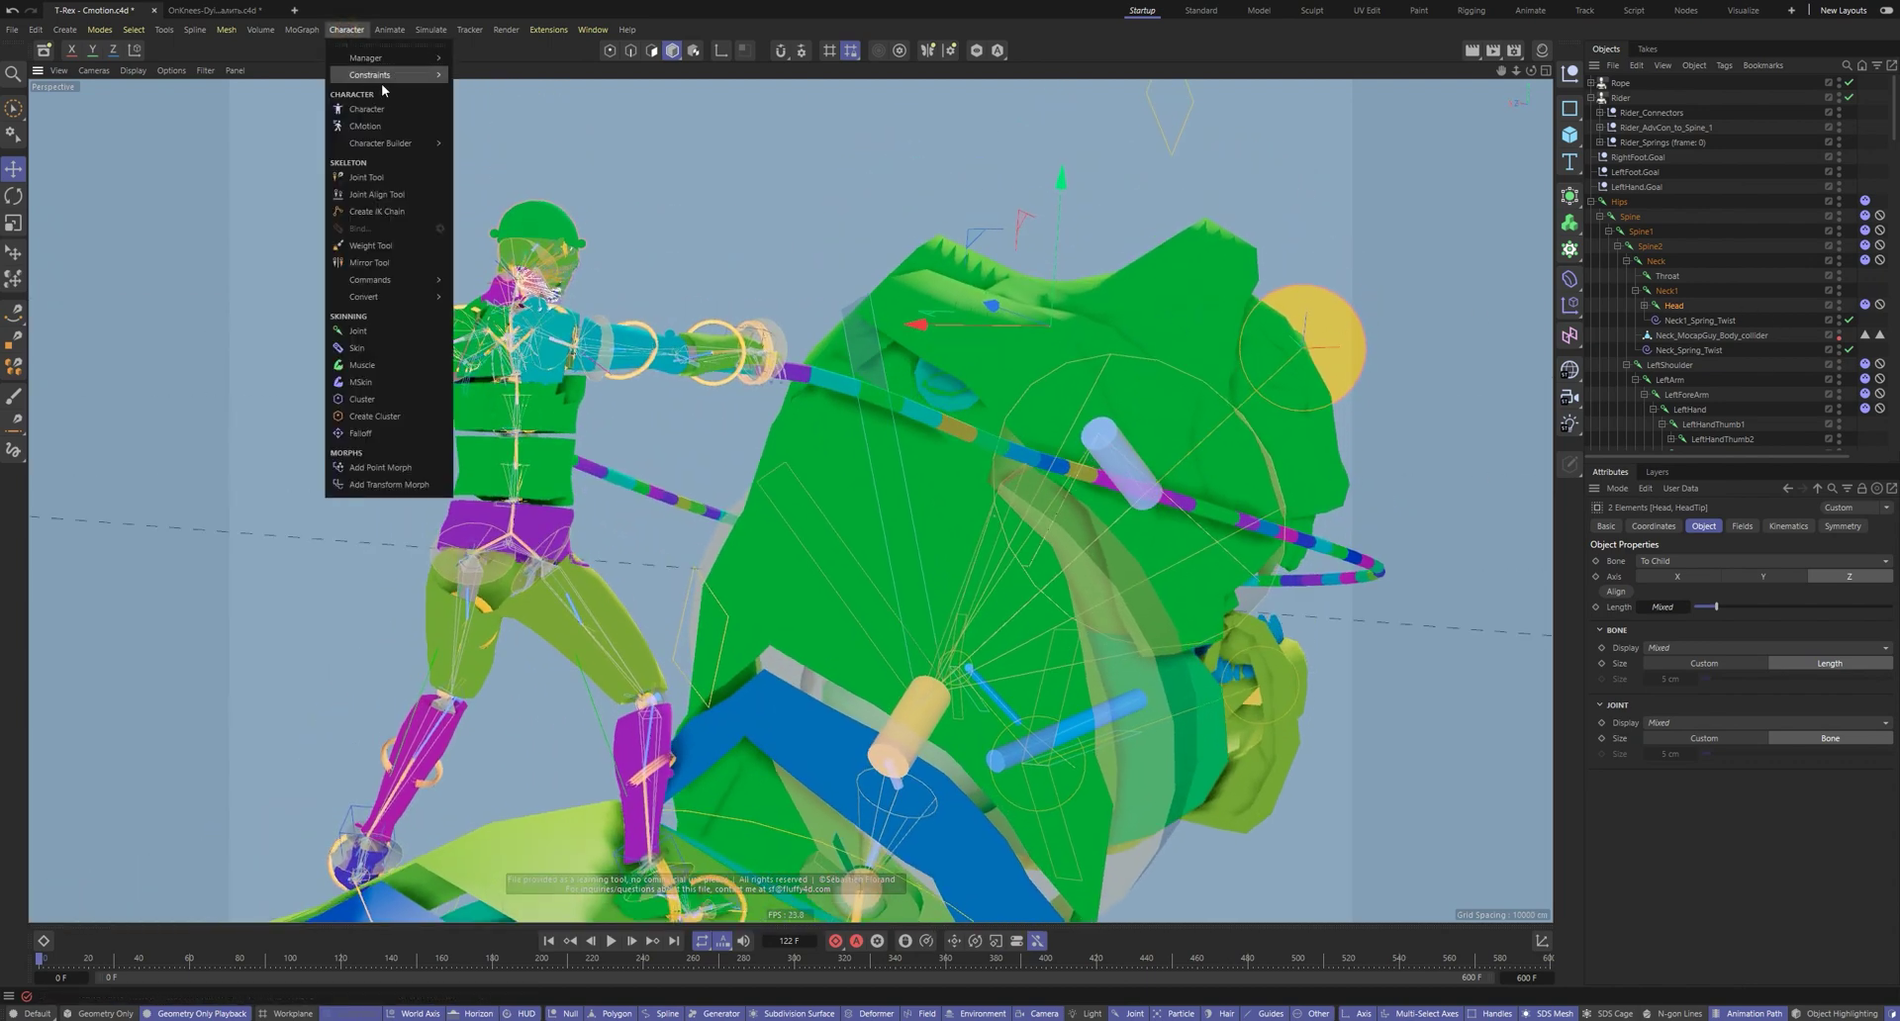
mouse_move(382, 77)
left_click(518, 84)
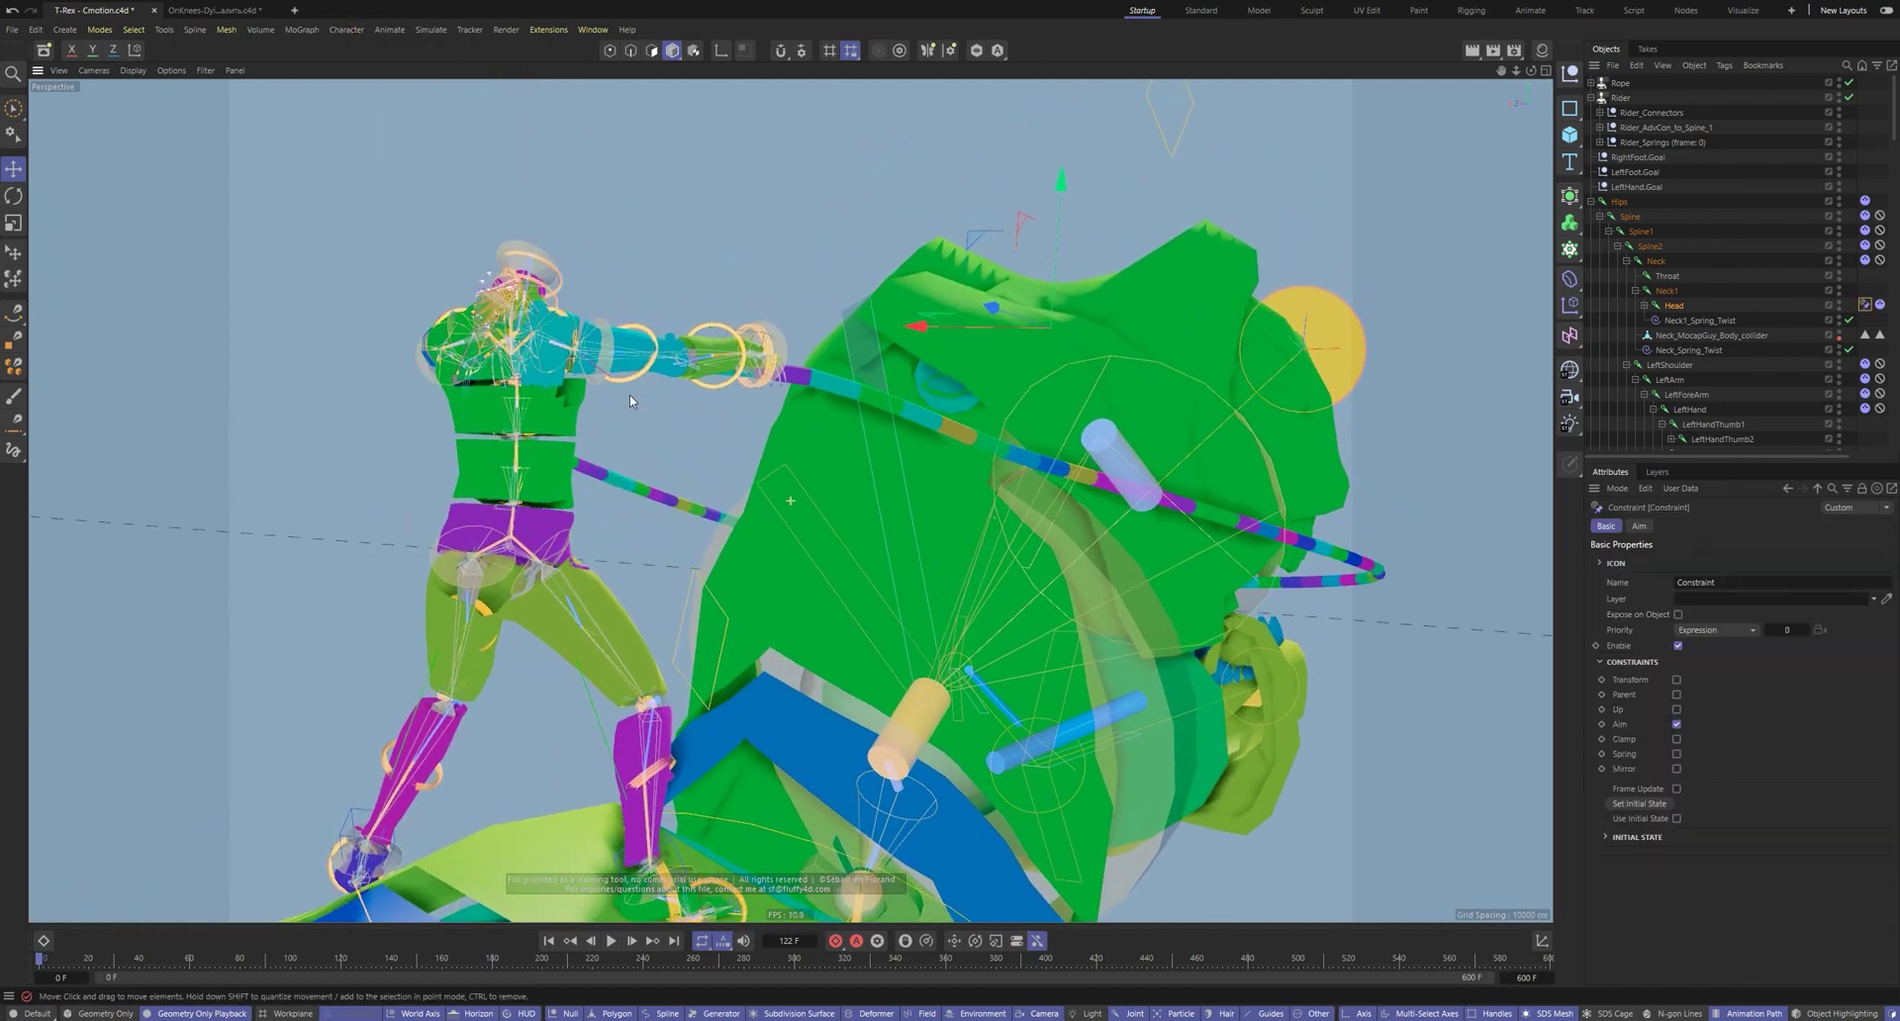
Move the Head joint's Aim constraint tag behind its Dynamics Body and Protection tags
scroll(554, 327, "up", 3)
left_click_drag(564, 332, 504, 371, "alt")
scroll(575, 330, "up", 2)
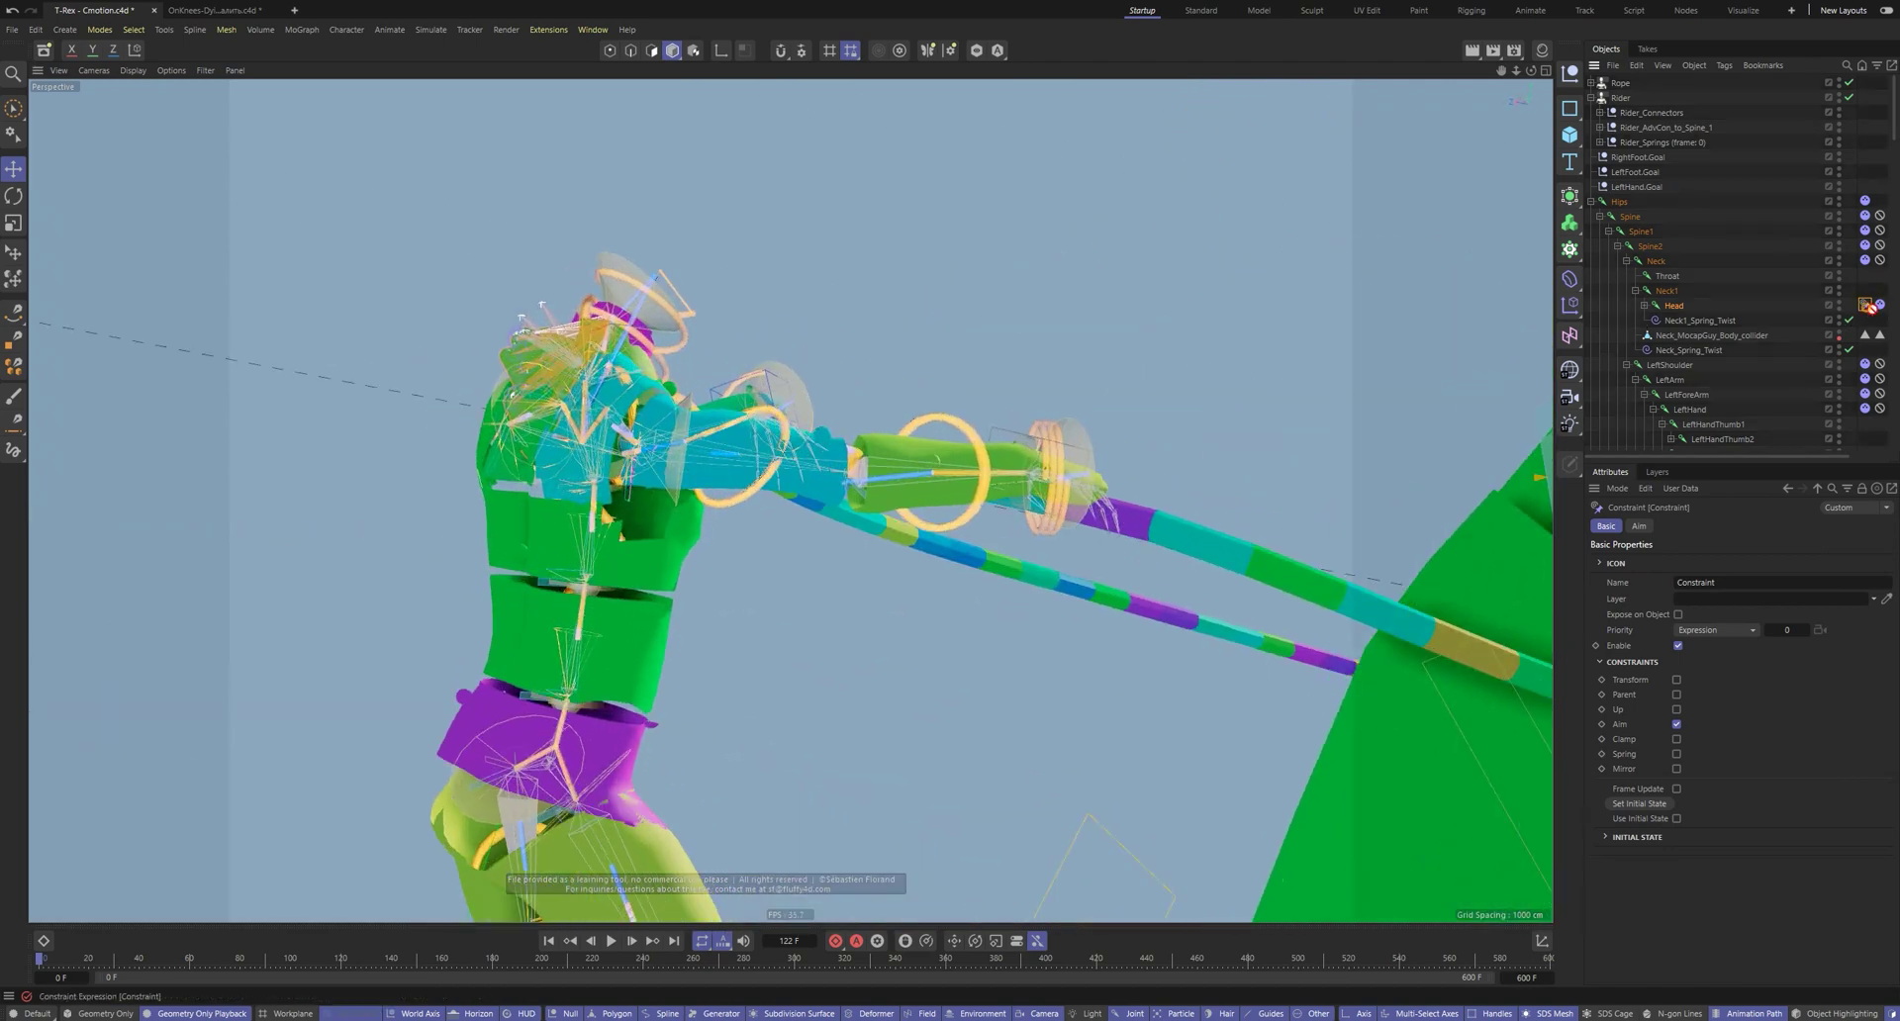
left_click_drag(1871, 308, 1865, 313)
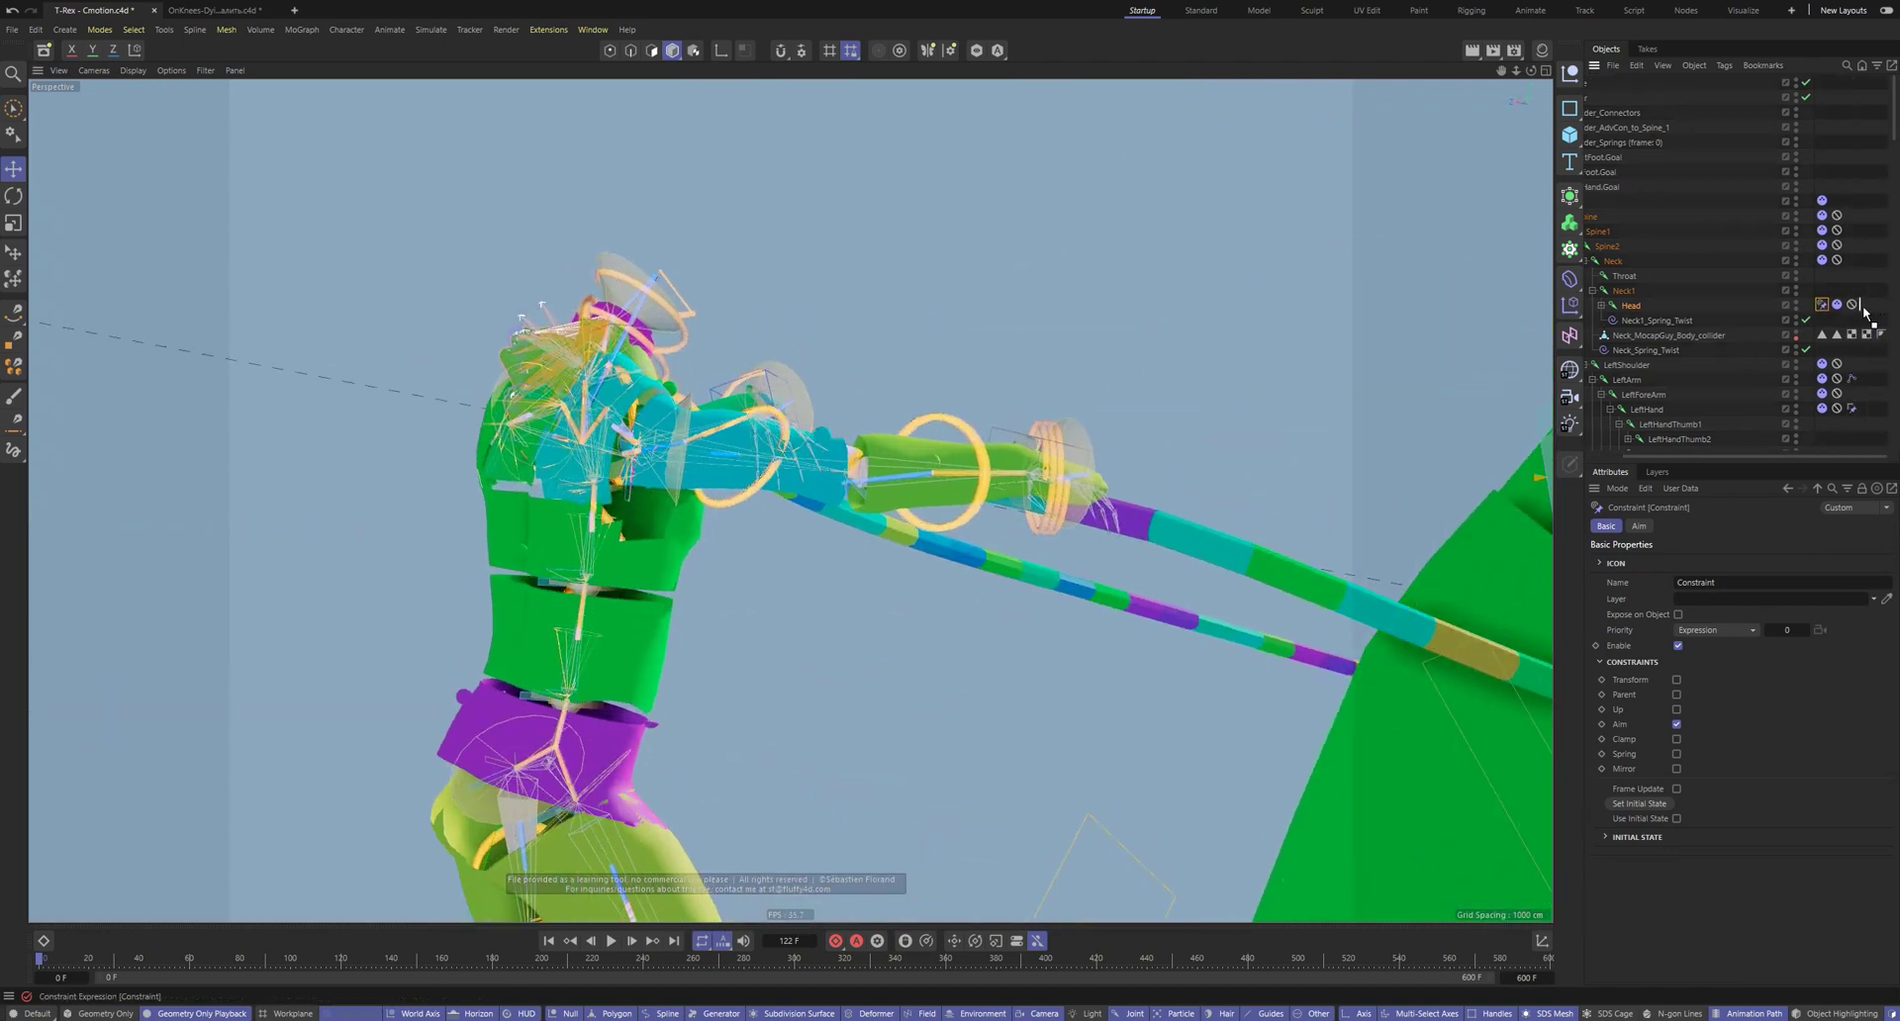
Adjust the Head constraint's Aim settings, set its priority to 499, and enable its Up-Vector constraint
left_click(1631, 528)
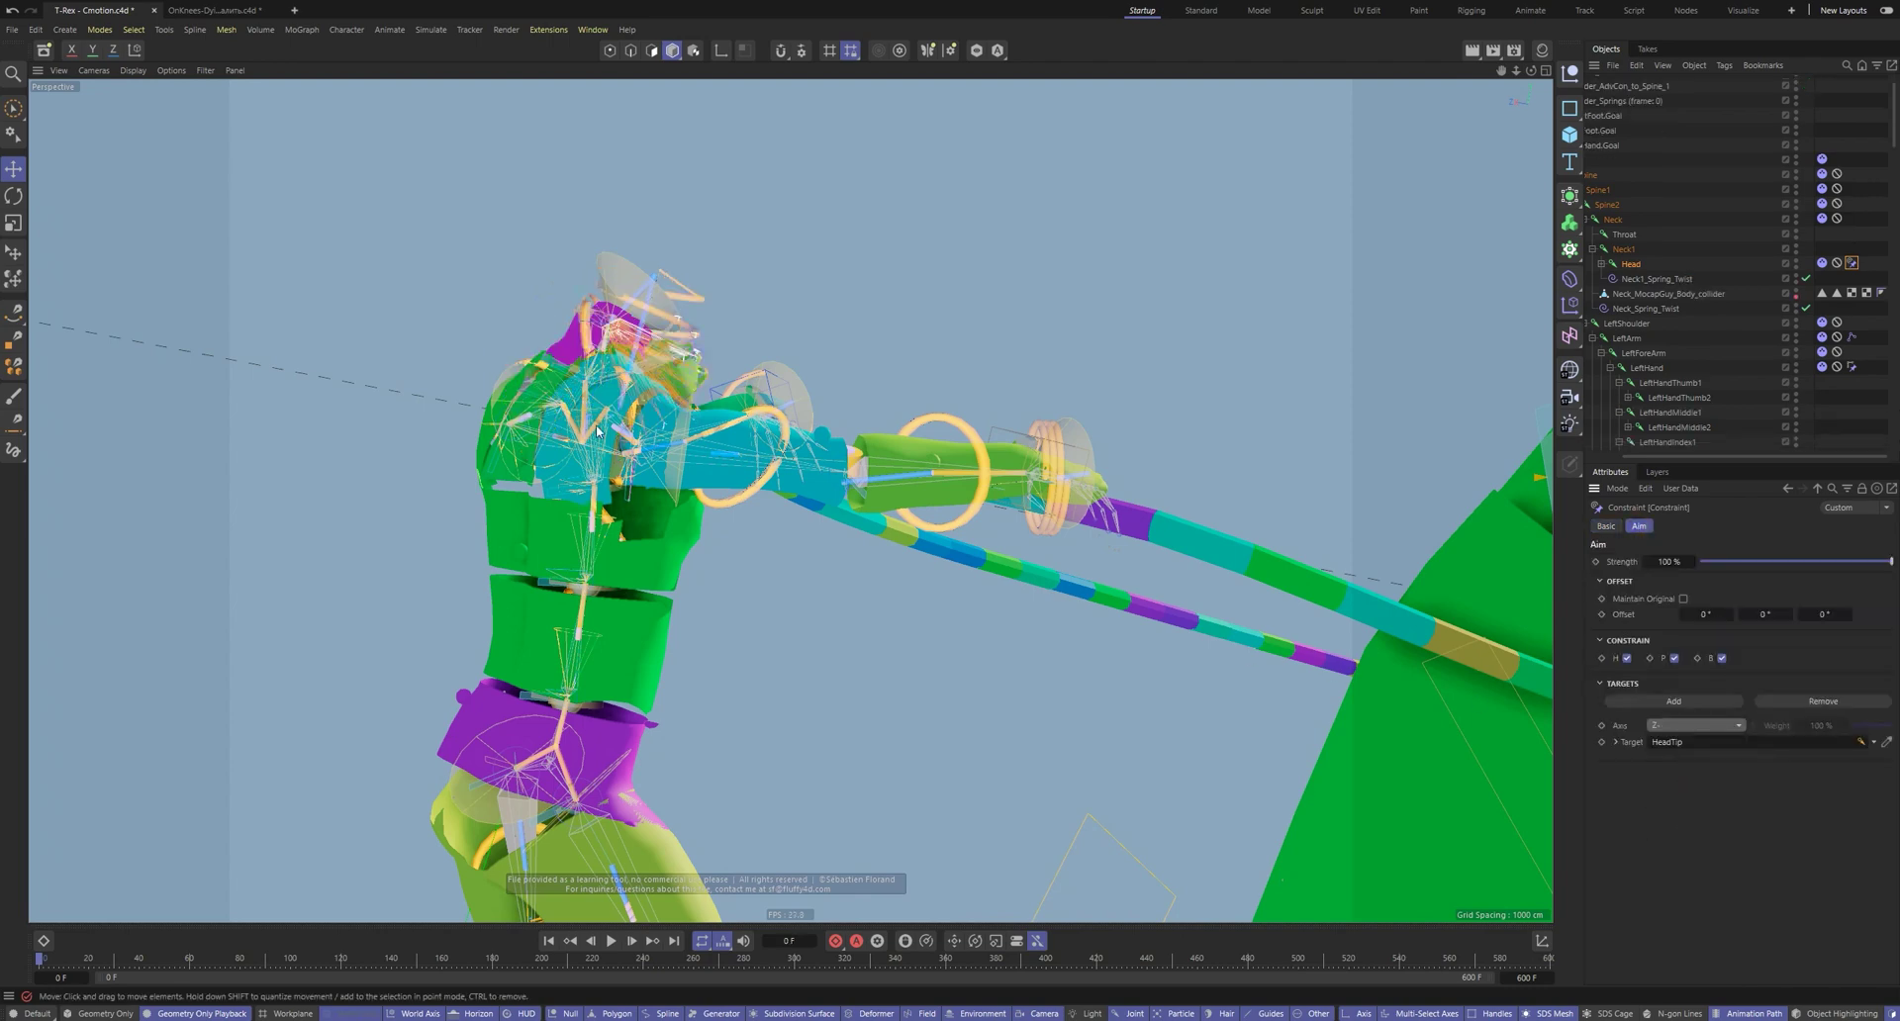
left_click_drag(596, 432, 505, 369, "alt")
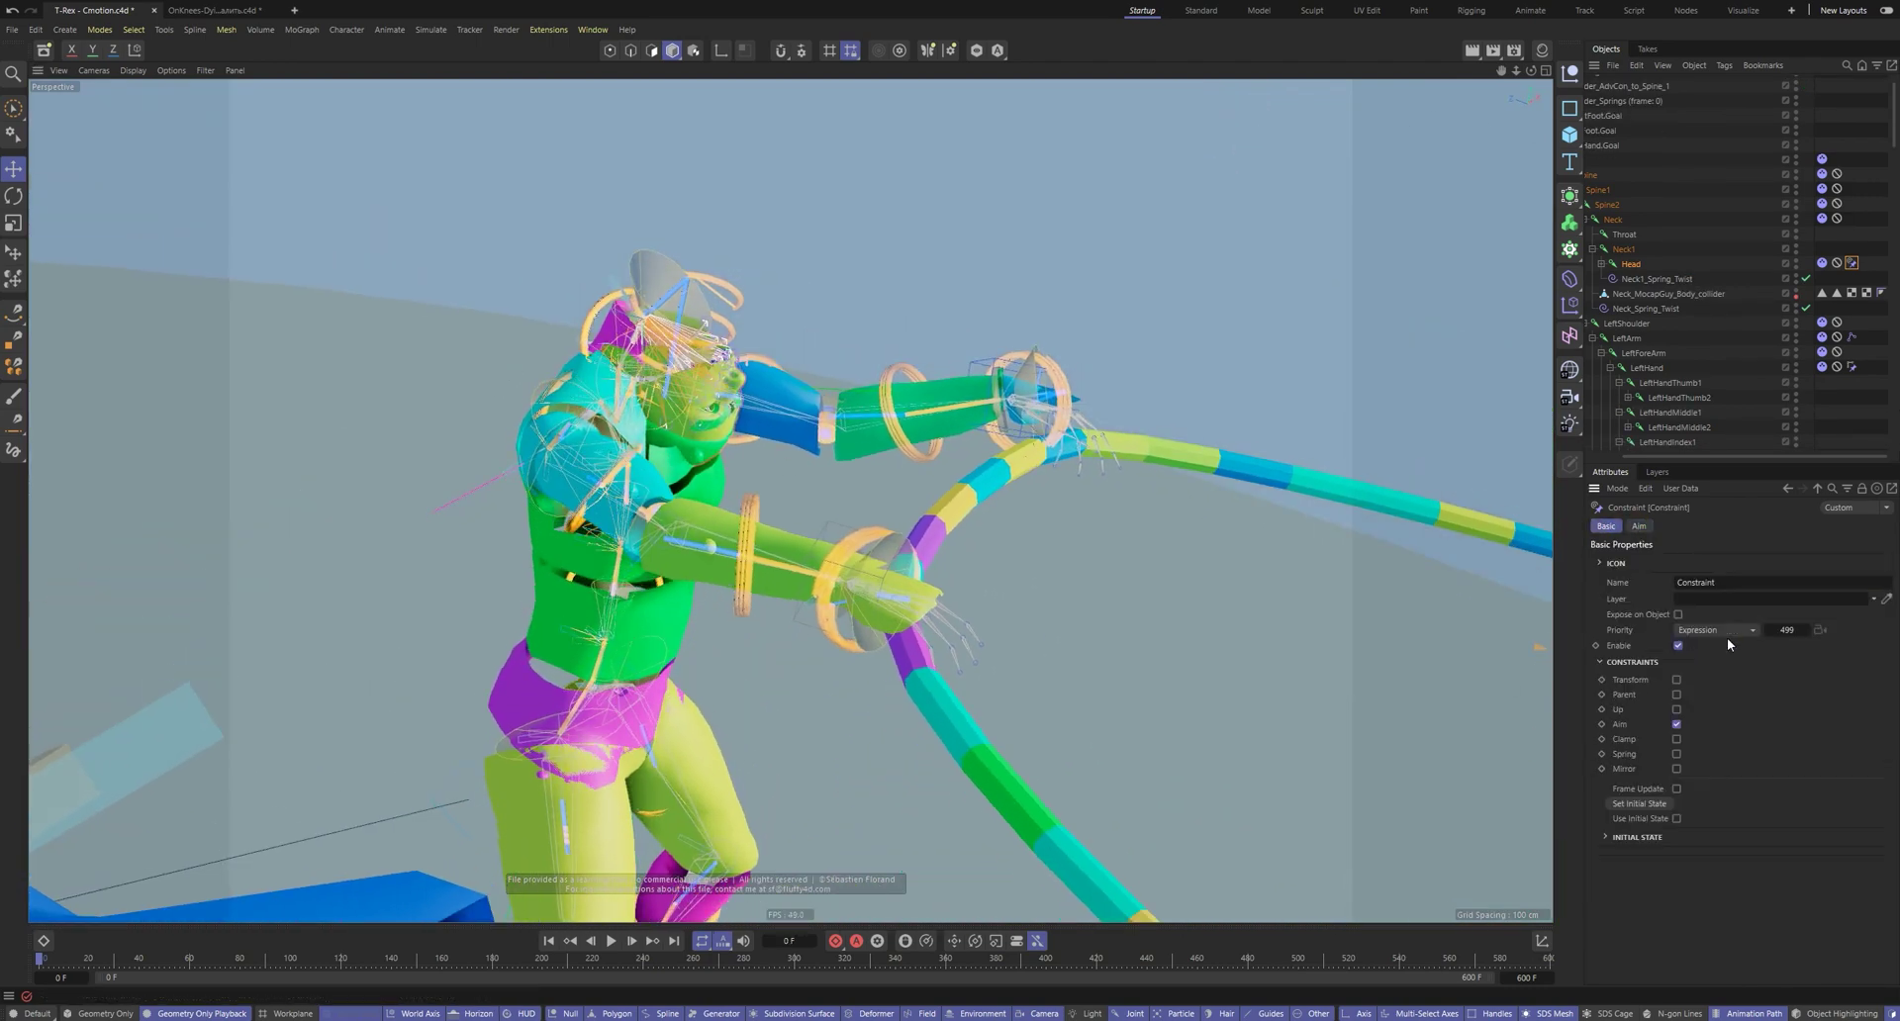
left_click(1686, 529)
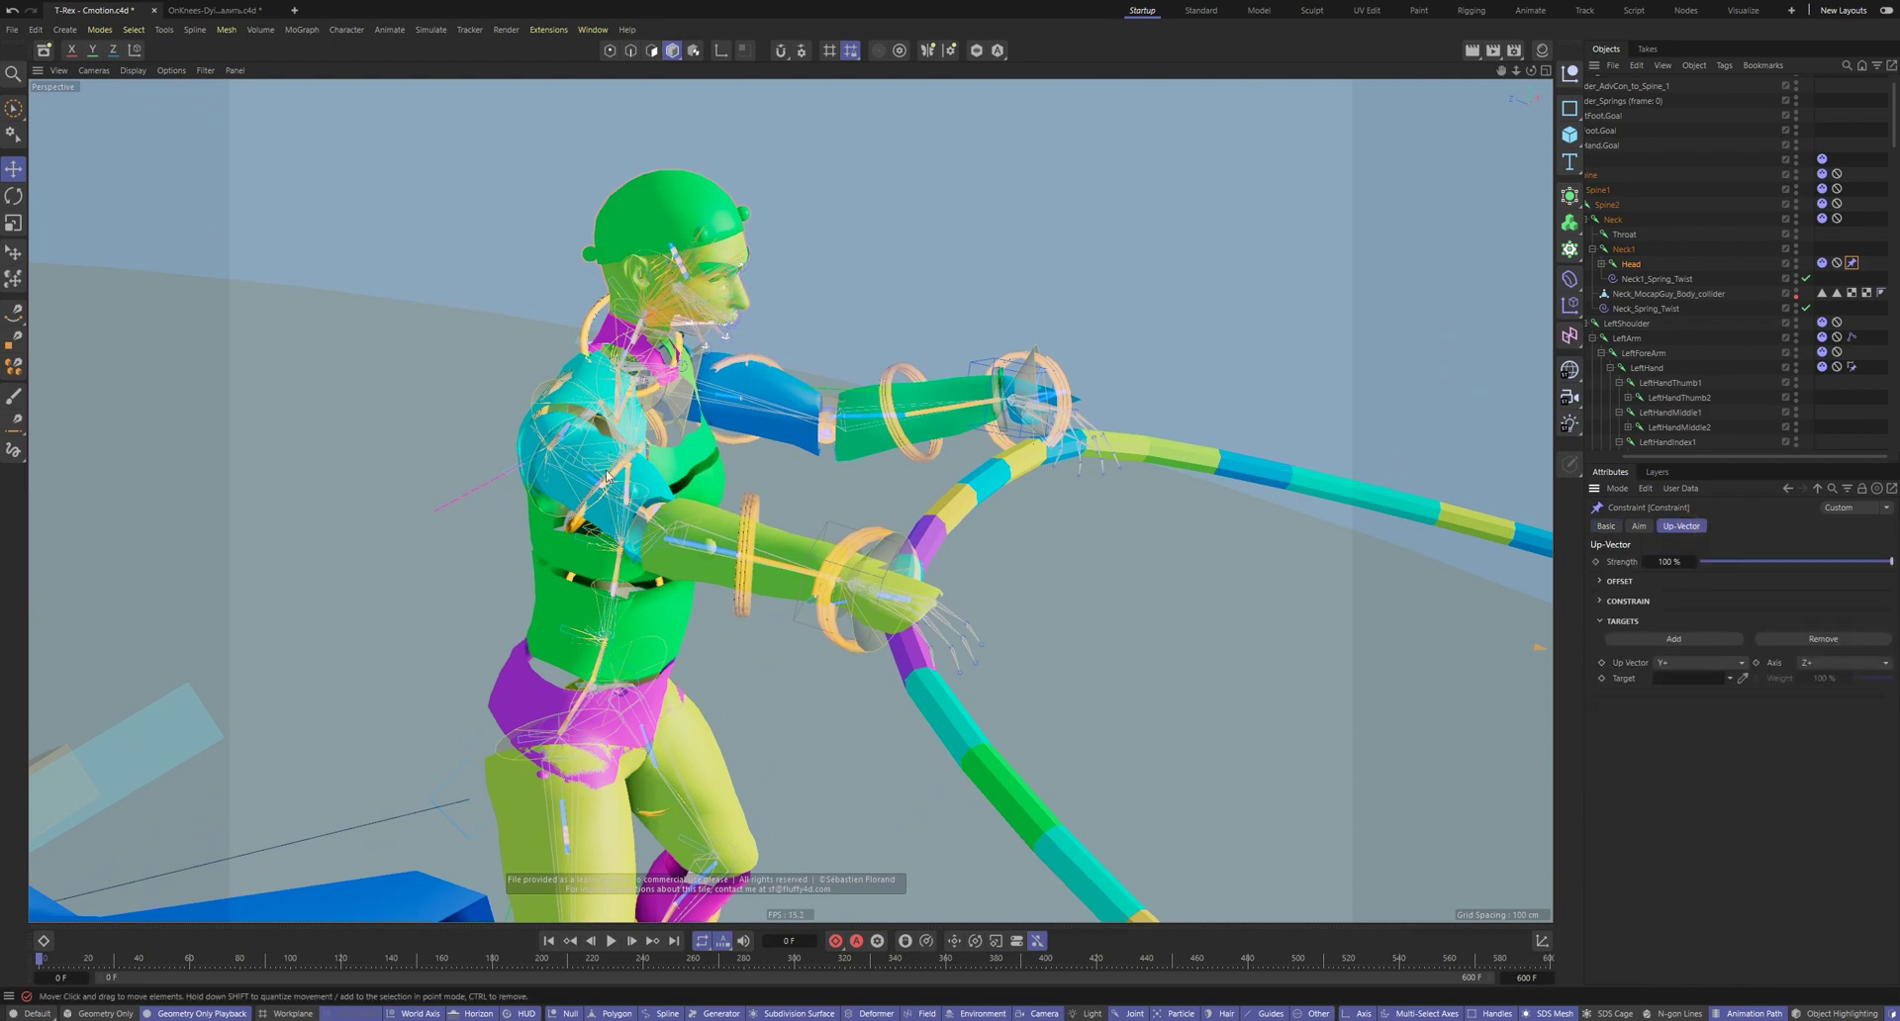
Add a second constraint tag to the Head joint with Up enabled and its priority set to Generators 499
right_click(1642, 193)
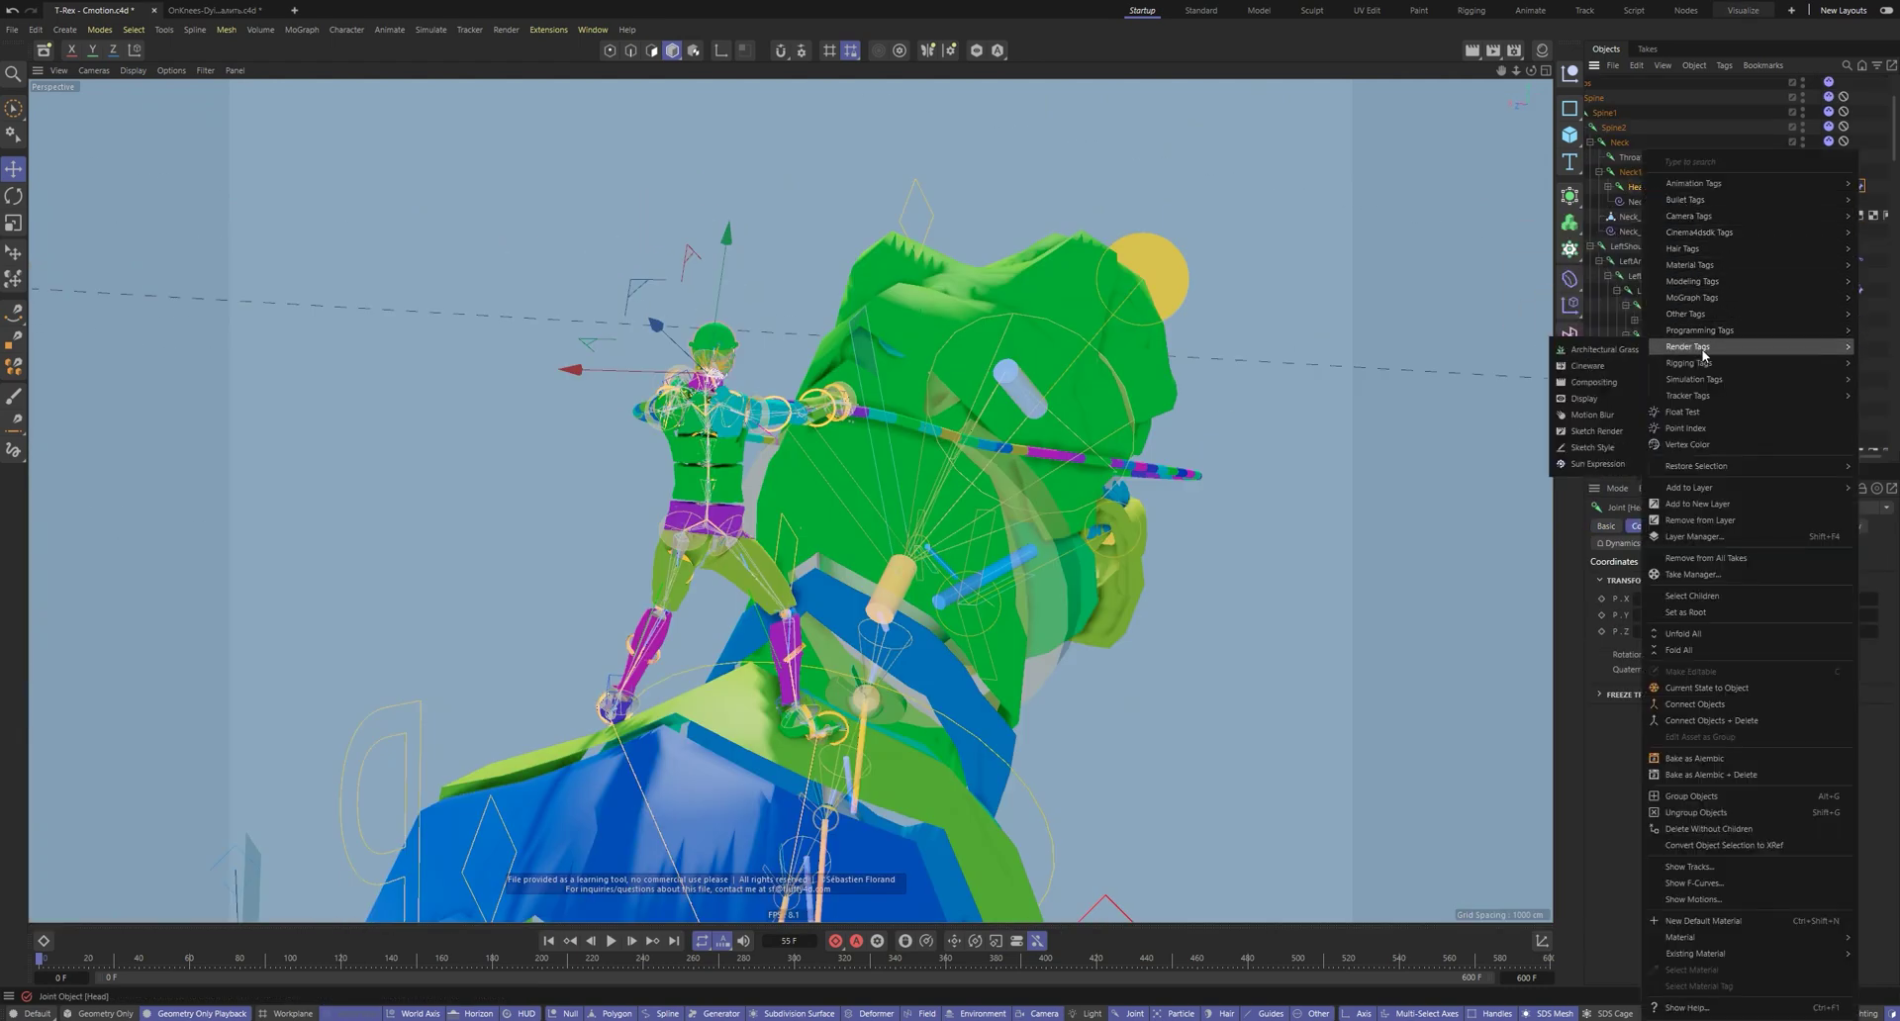
left_click(1603, 436)
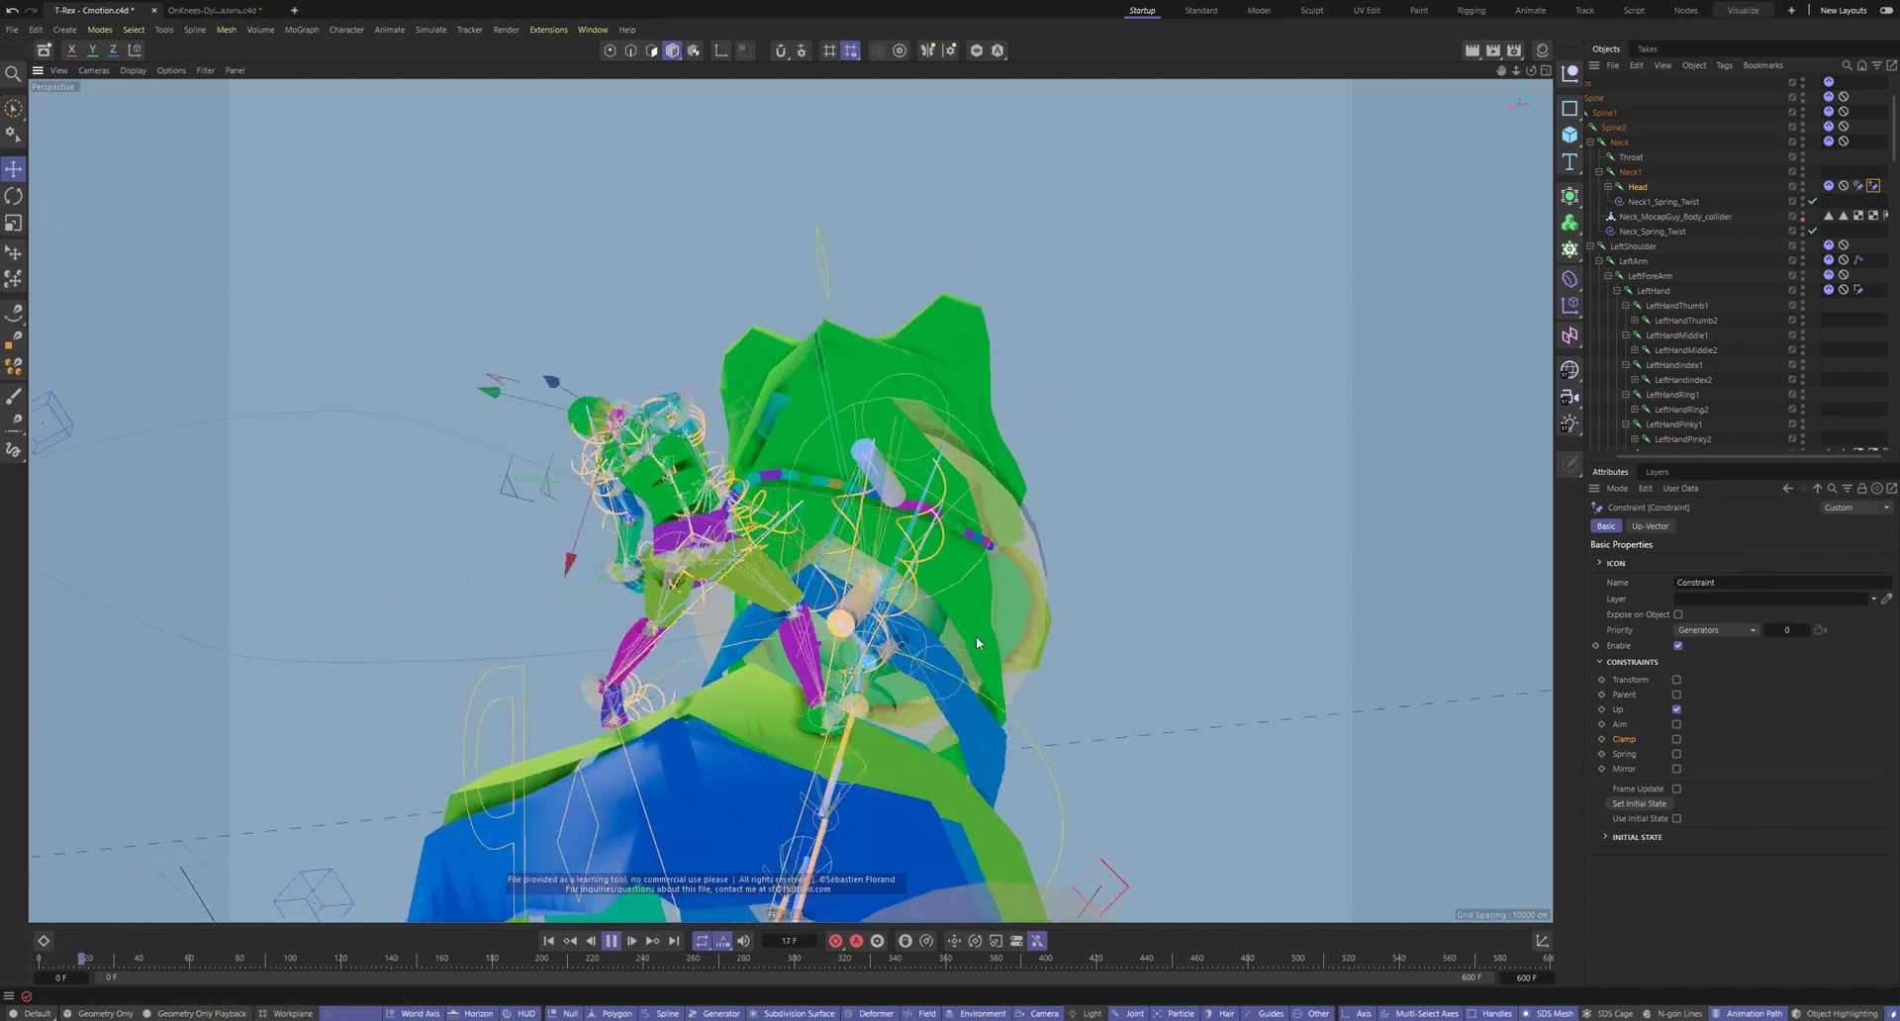
left_click(1786, 631)
type("499")
key("Return")
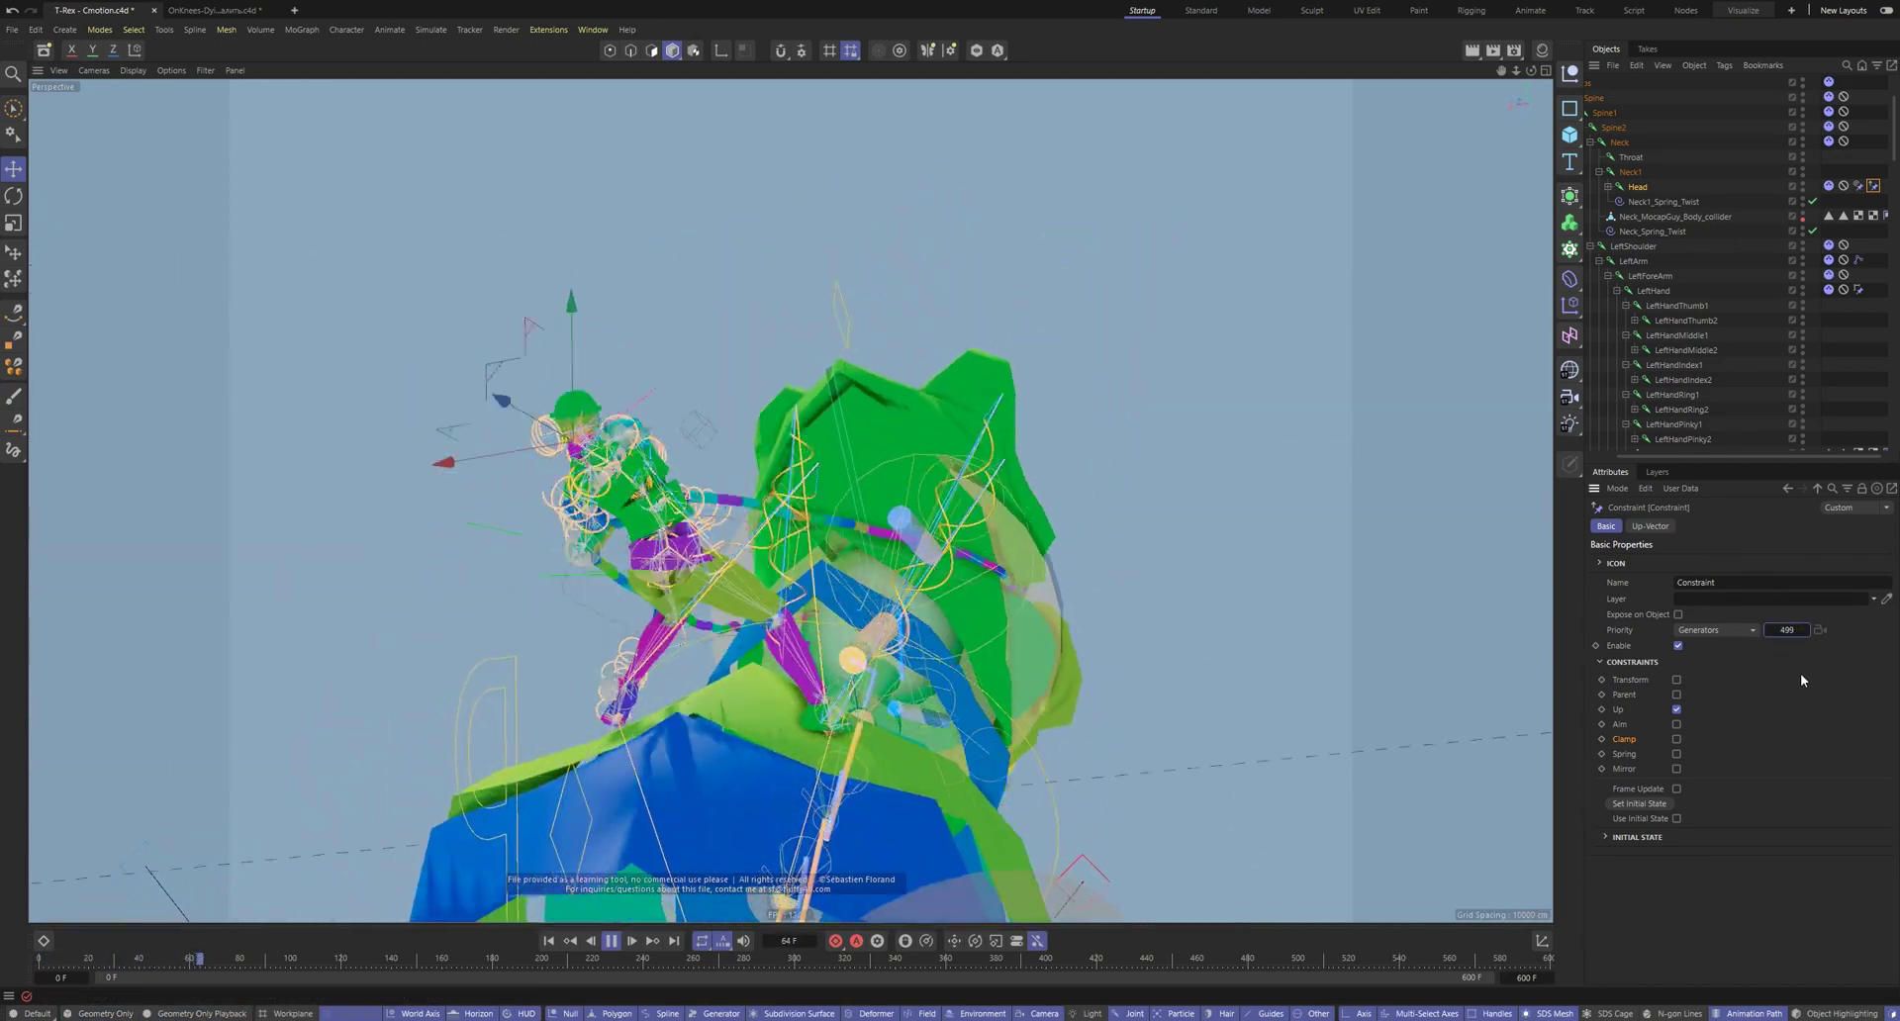
Turn on Geometry Only Playback and restart the simulation playback
left_click(199, 1013)
key("F8")
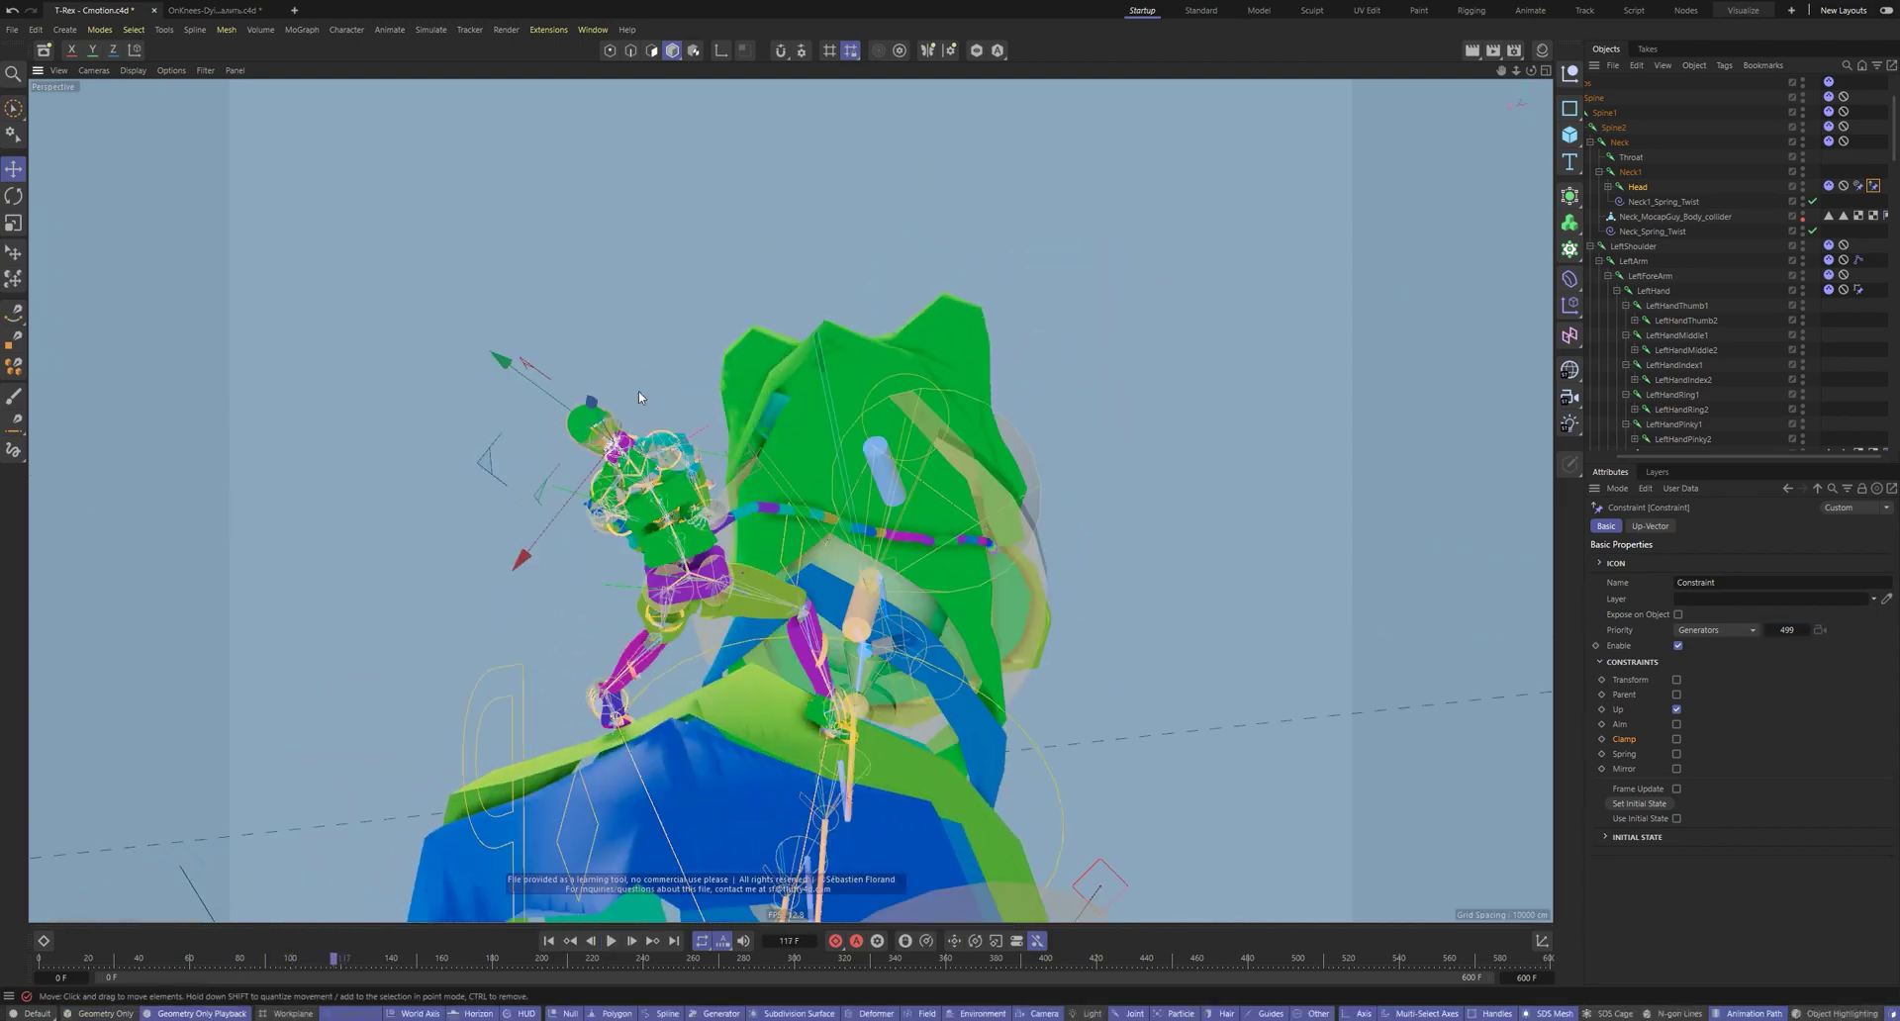
key("F8")
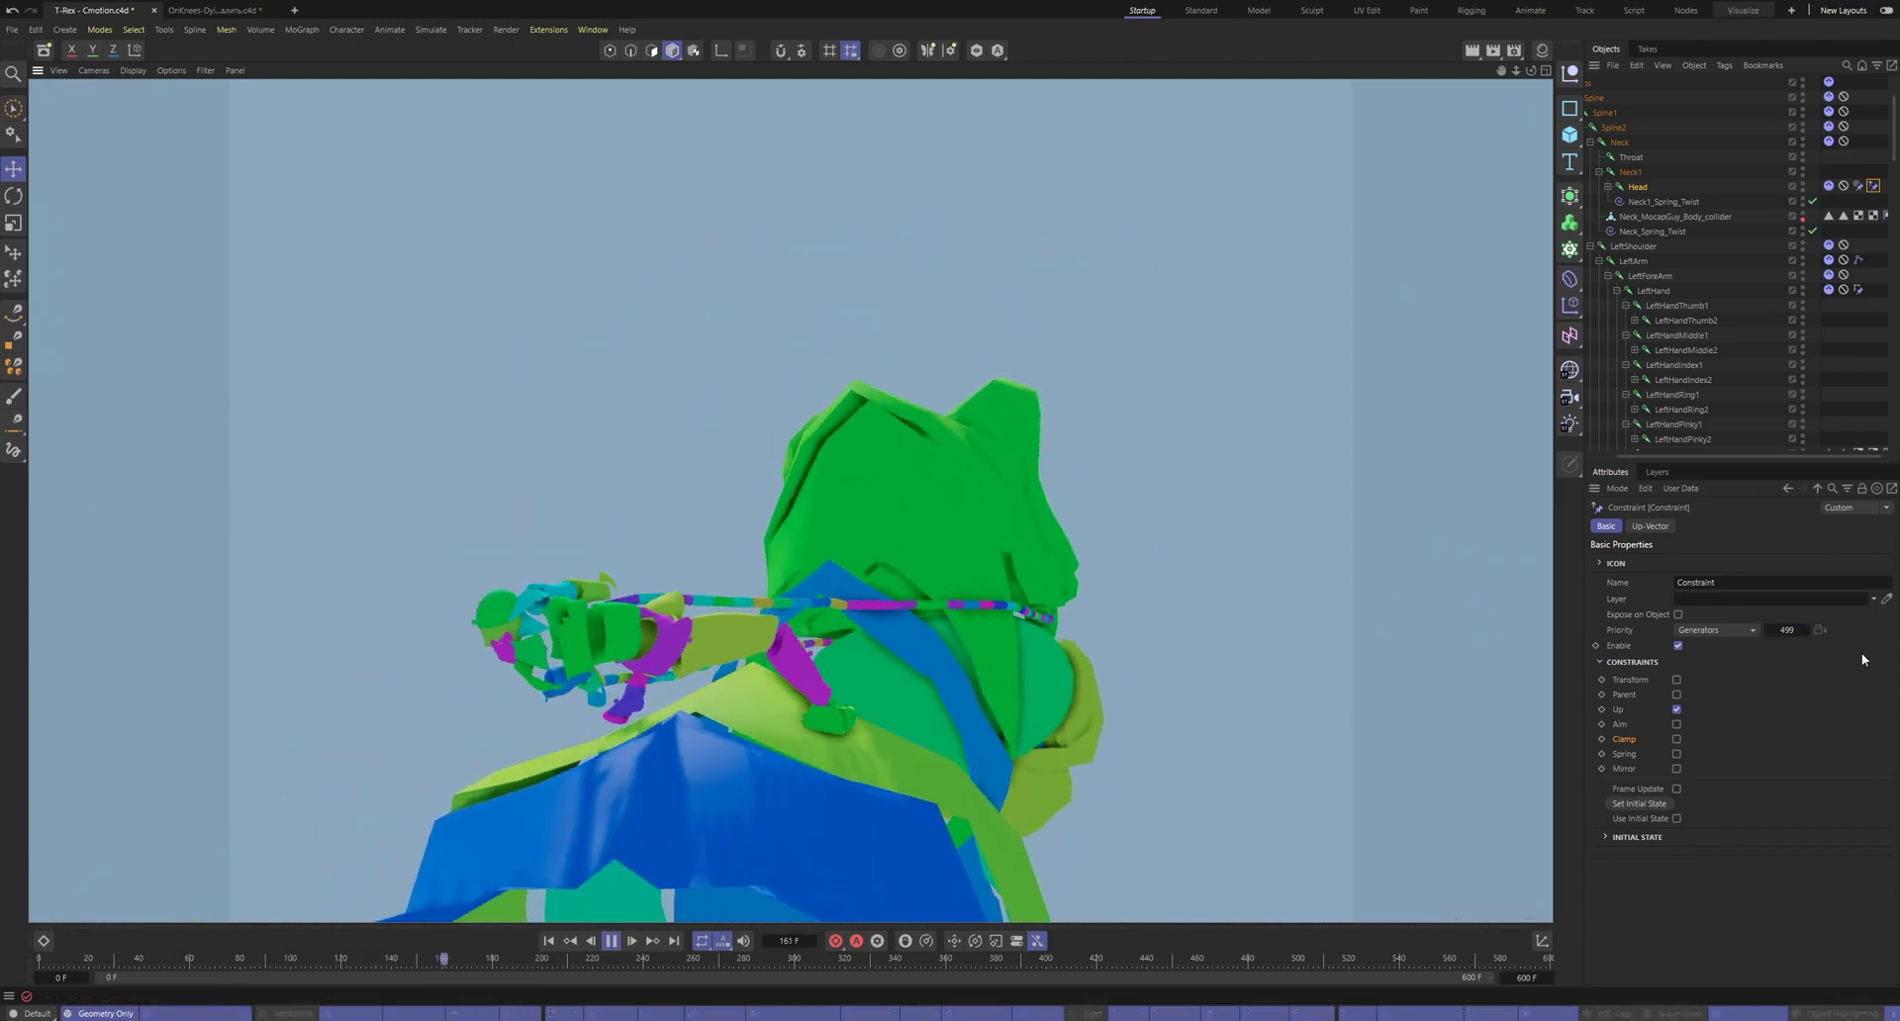
Set the Head constraint's Up-Vector strength to about 39.6 % and replay the simulation from the start
left_click(1650, 525)
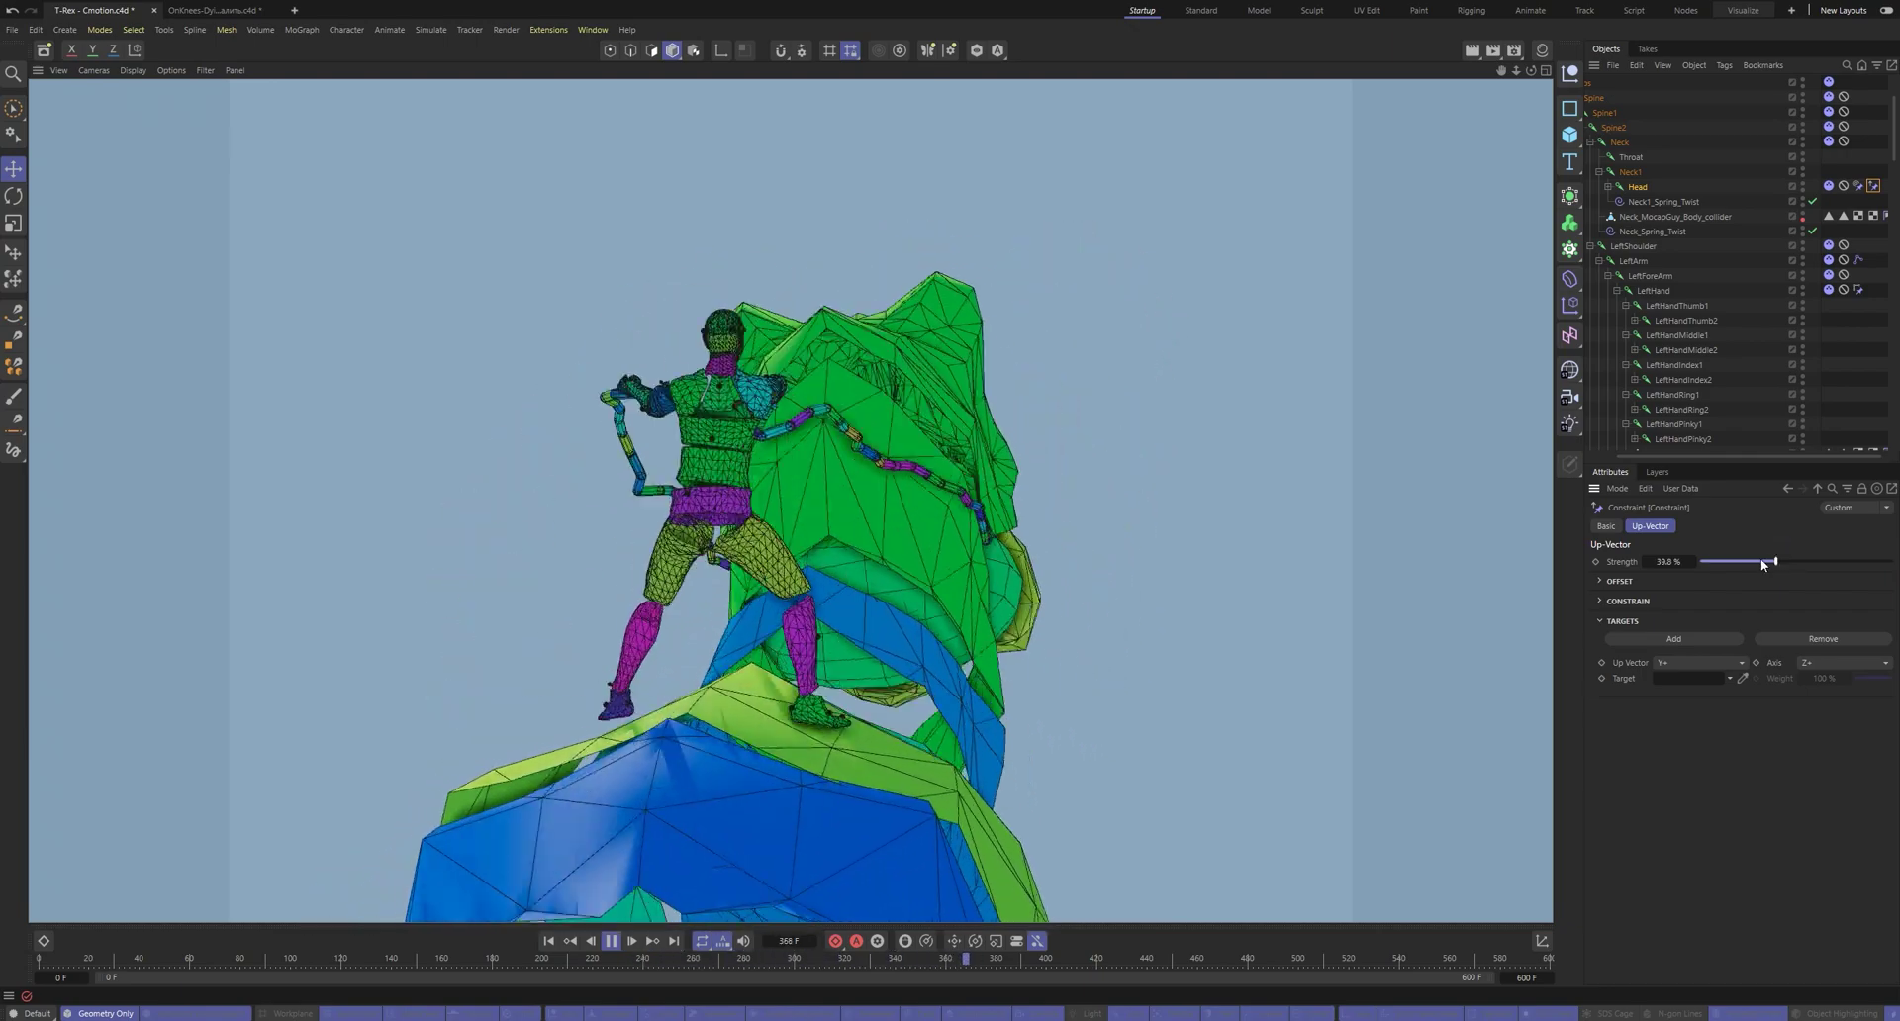
key("F8")
key("shift+f")
key("F8")
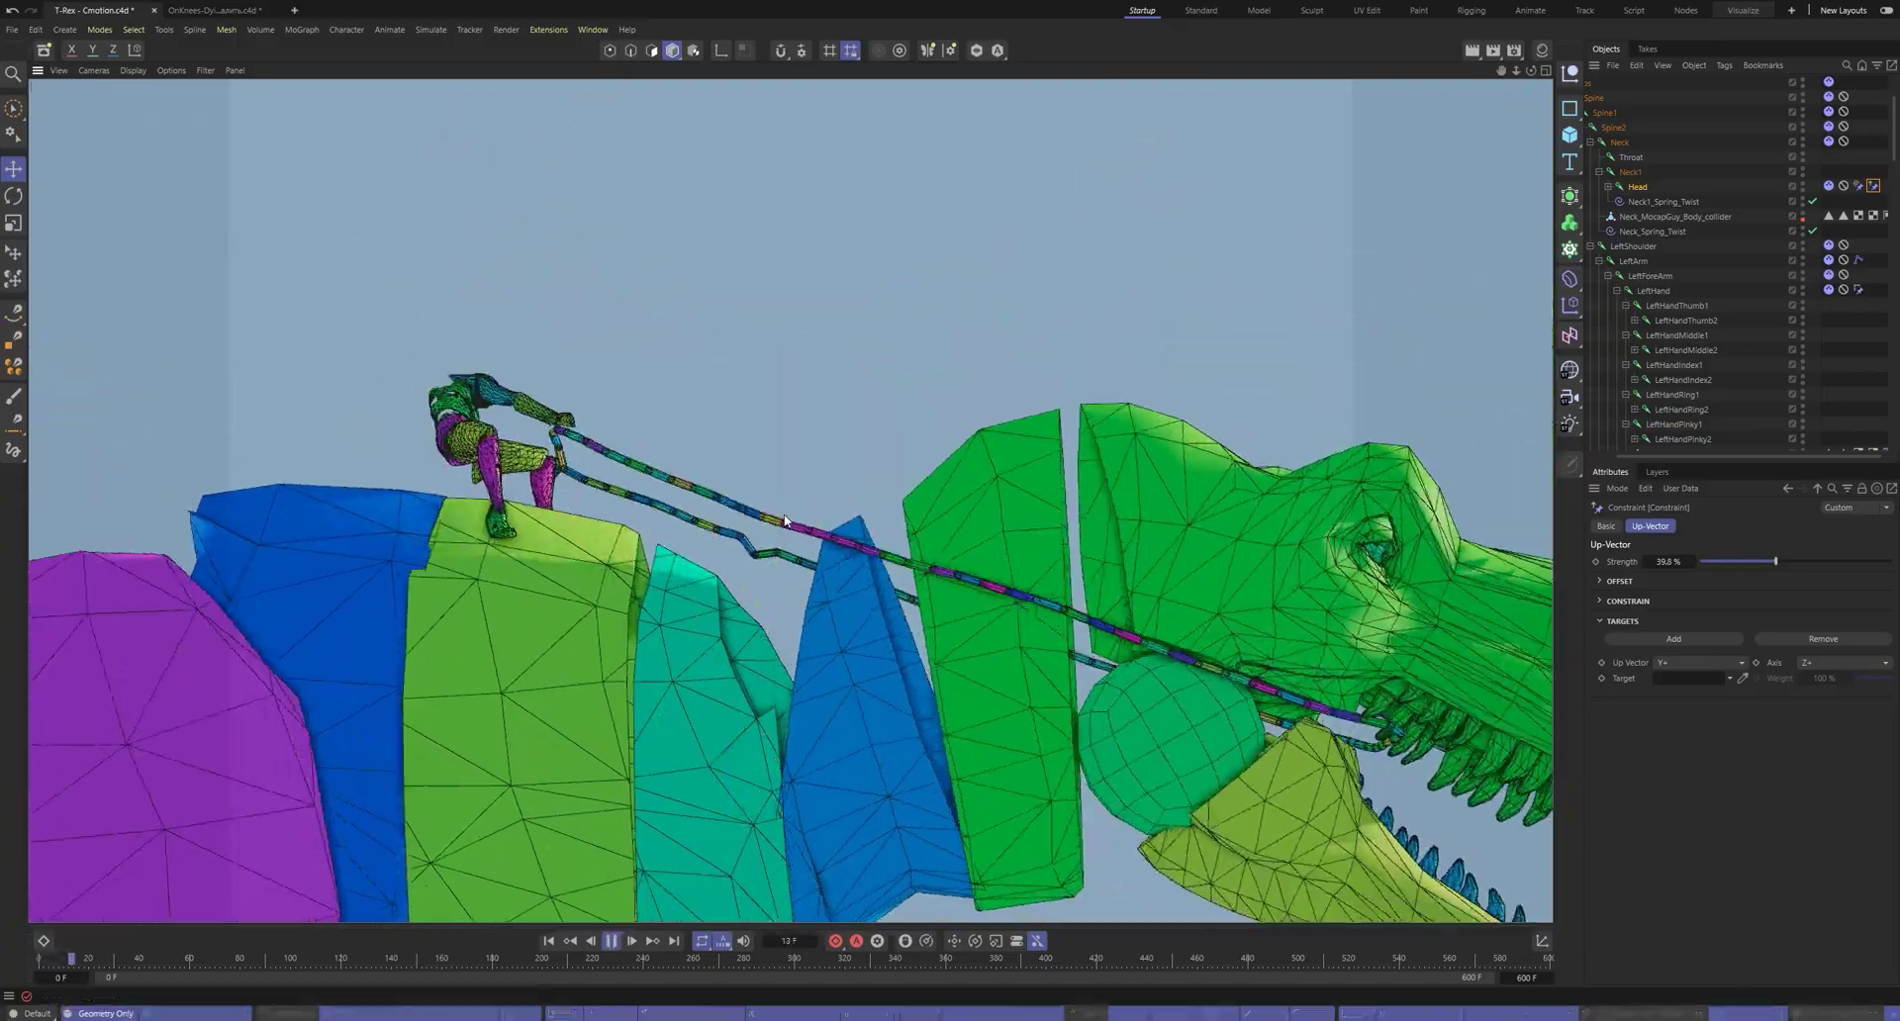
Show the project's Dynamics Expert and Visualization settings together and rewind the simulation
key("ctrl+d")
left_click(1691, 579)
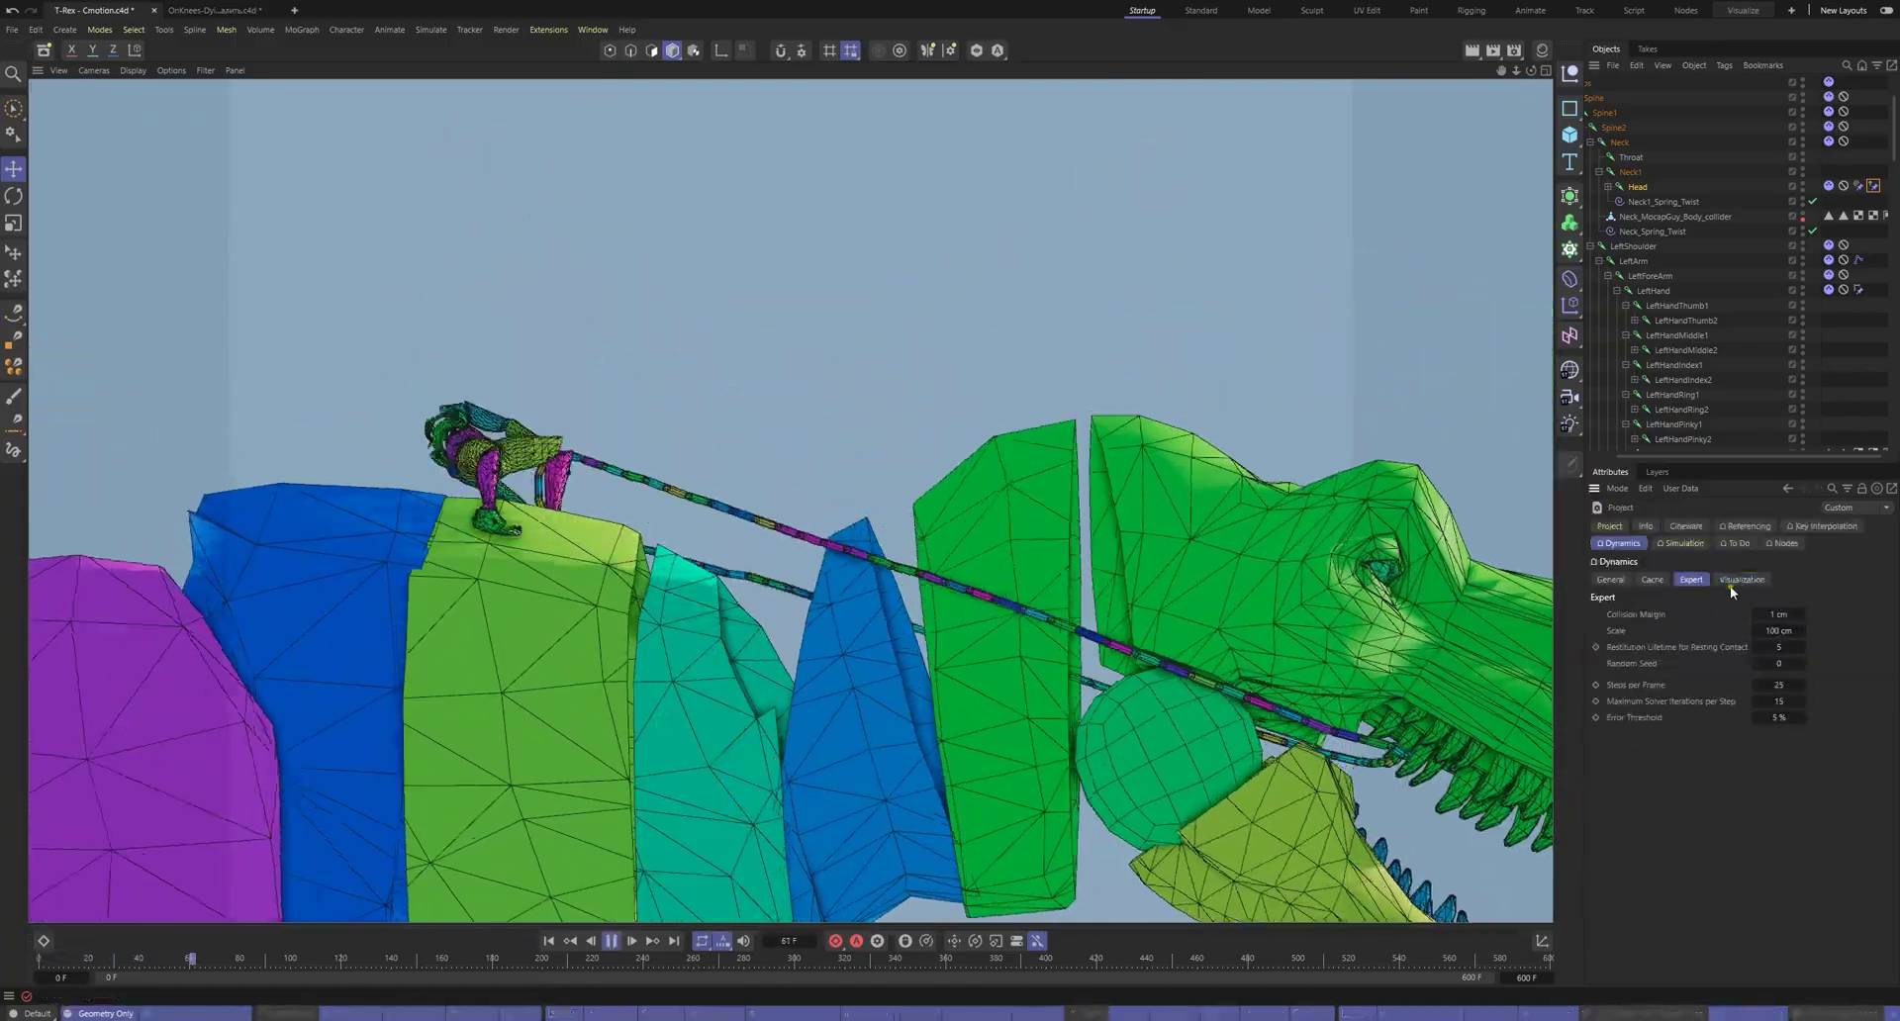
left_click(1732, 580, "shift")
key("F8")
key("shift+f")
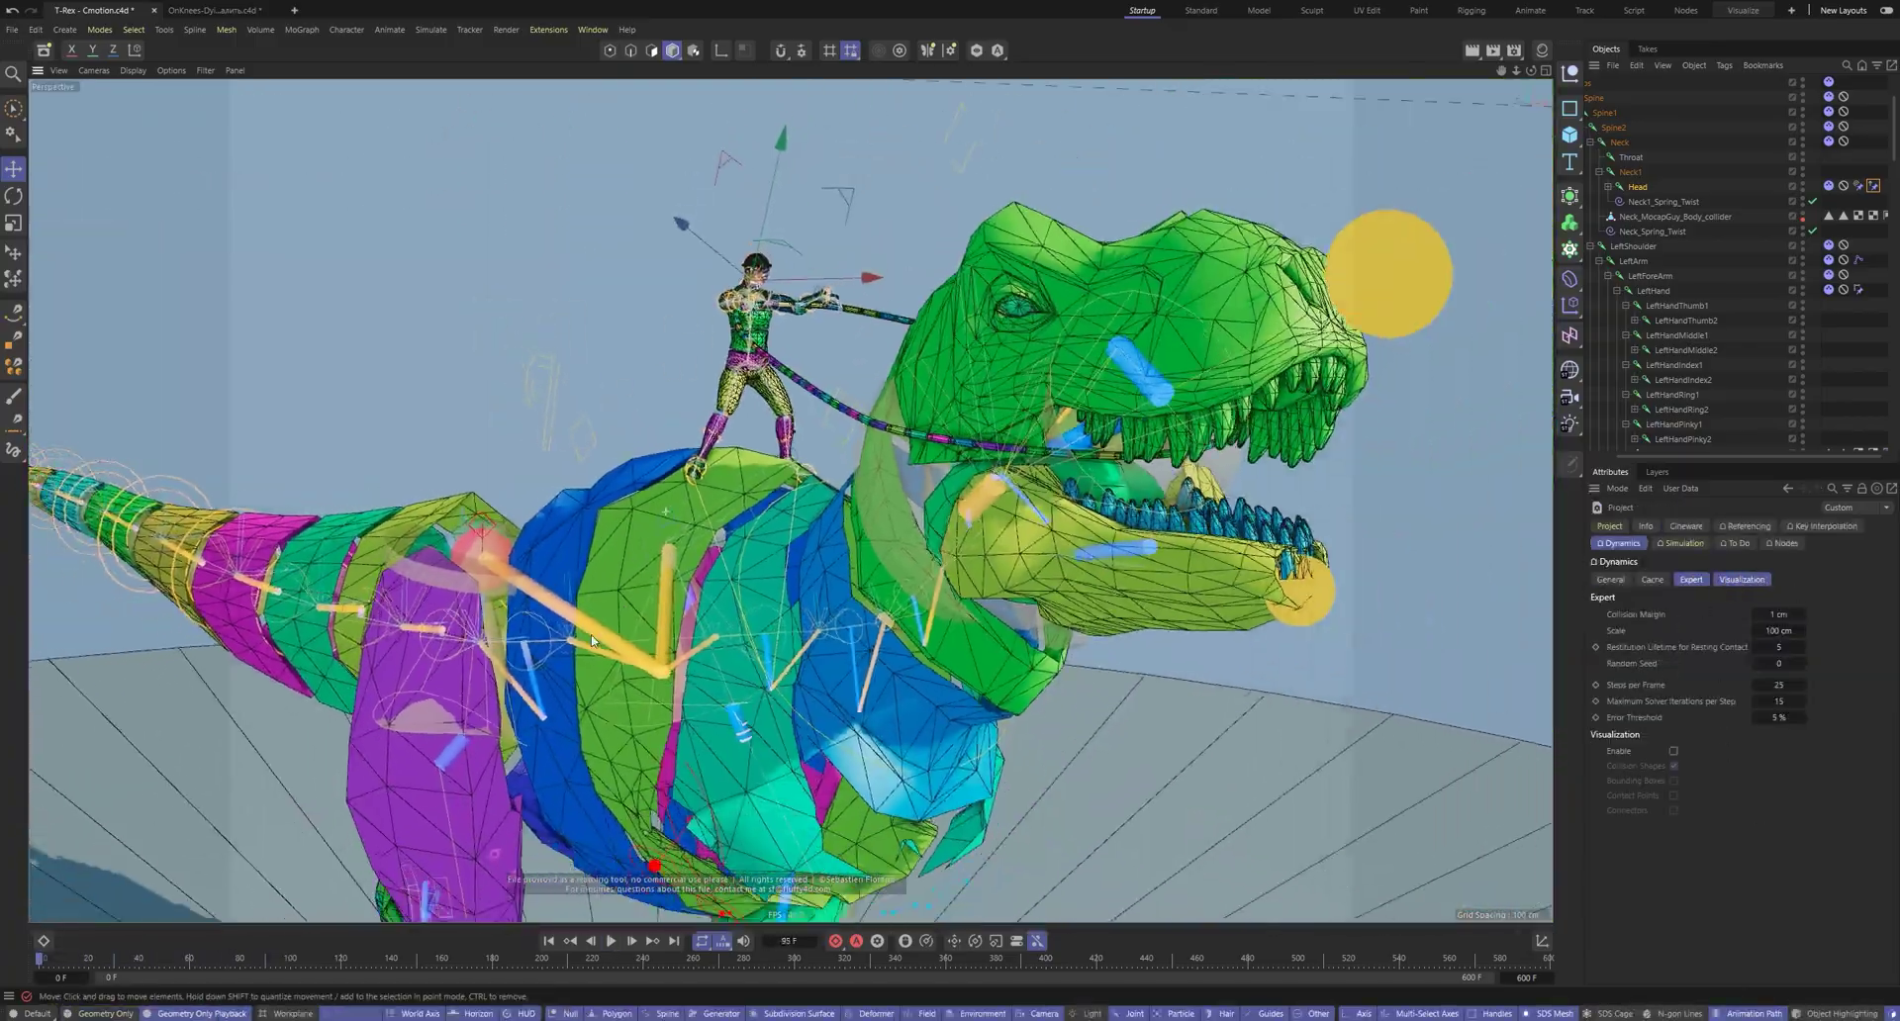
Switch the viewport to Gouraud shading without lines, watch the simulation play, and rewind it
key("F8")
key("n")
key("a")
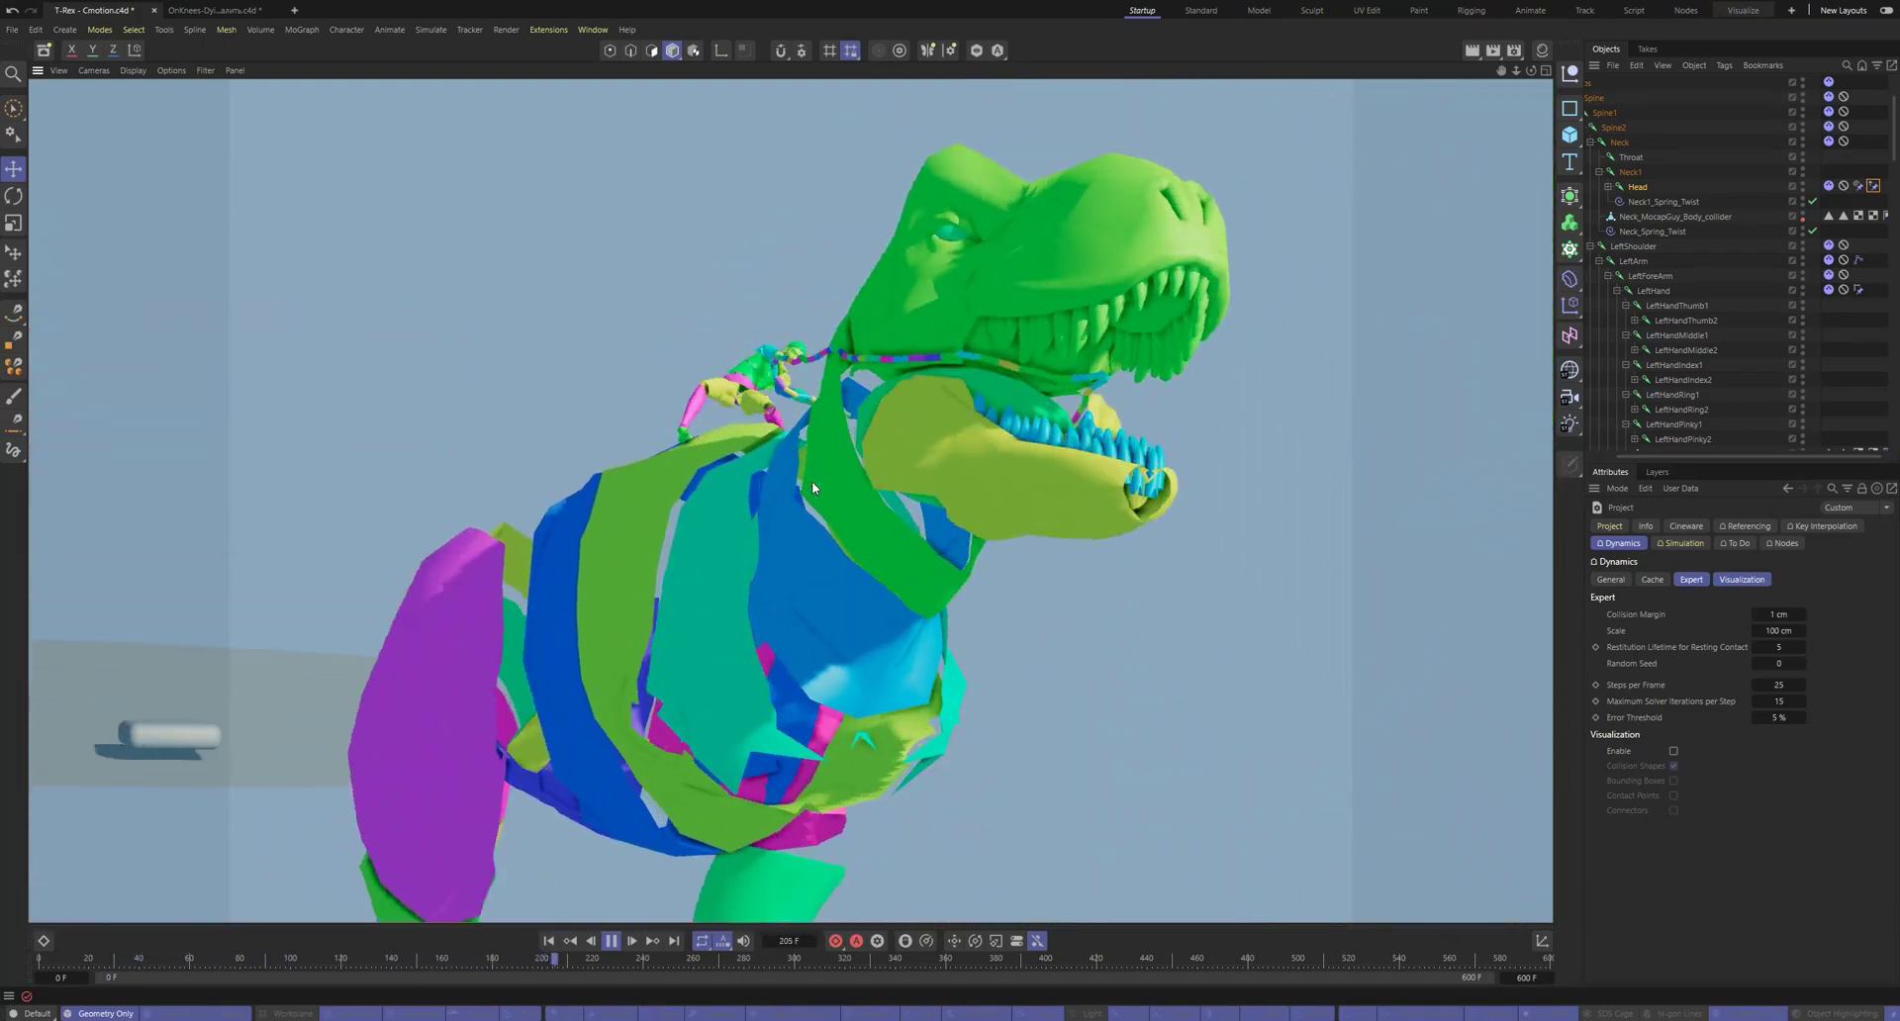
key("shift+f")
Scale the Rope spline's points slightly narrower around the T-Rex's head in point mode and test the simulation
left_click_drag(803, 386, 971, 524, "alt")
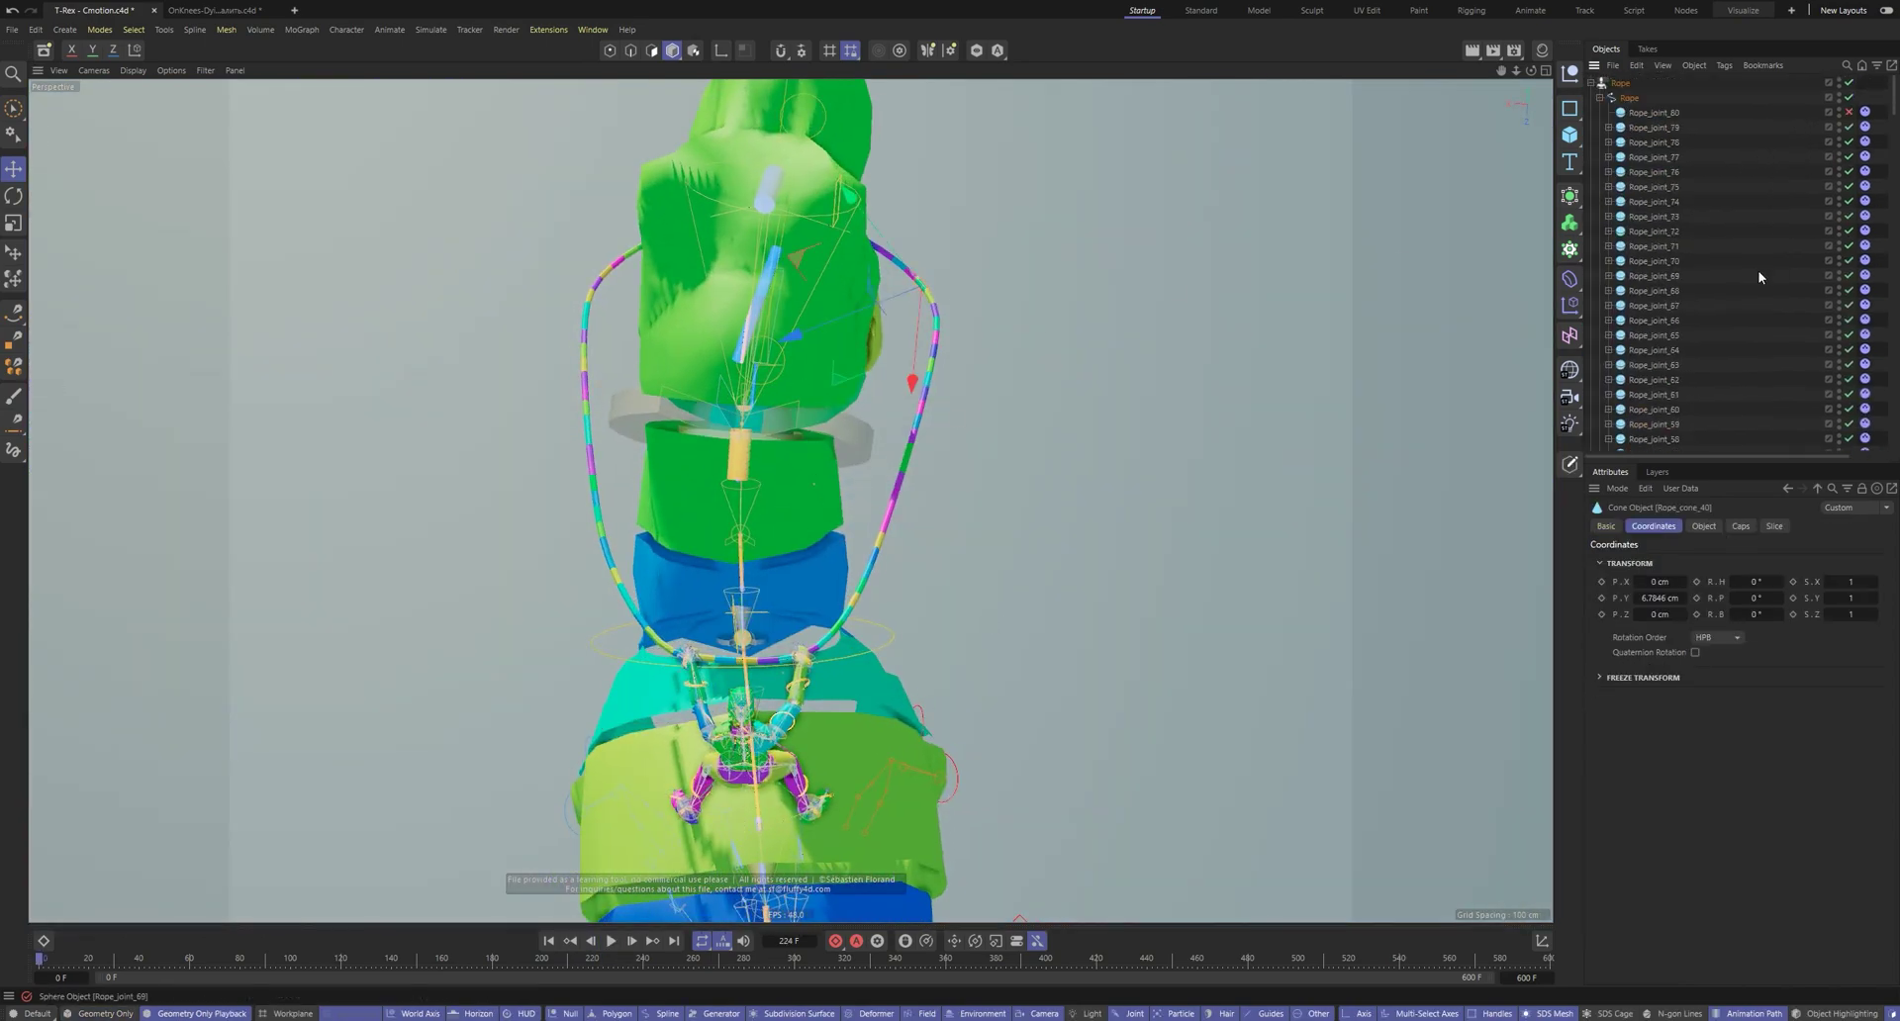
left_click(610, 50)
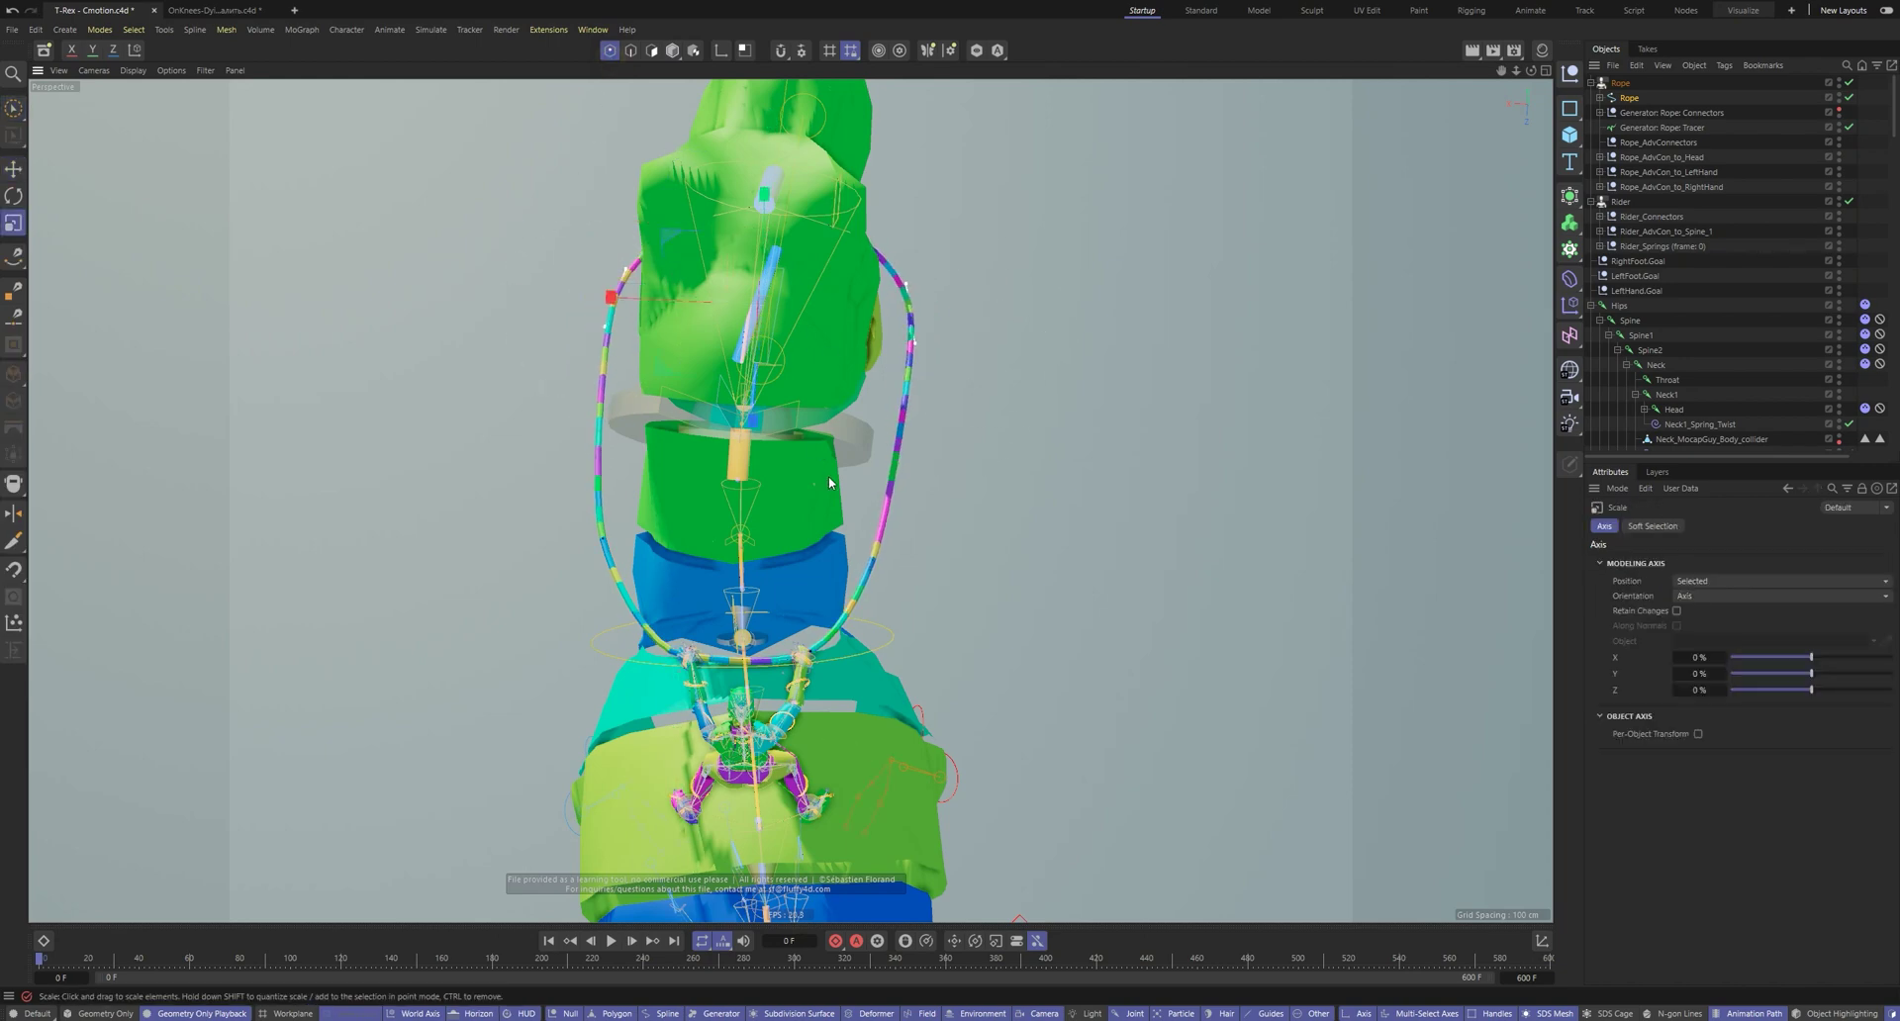
left_click_drag(830, 483, 656, 425, "alt")
key("F8")
key("shift+f")
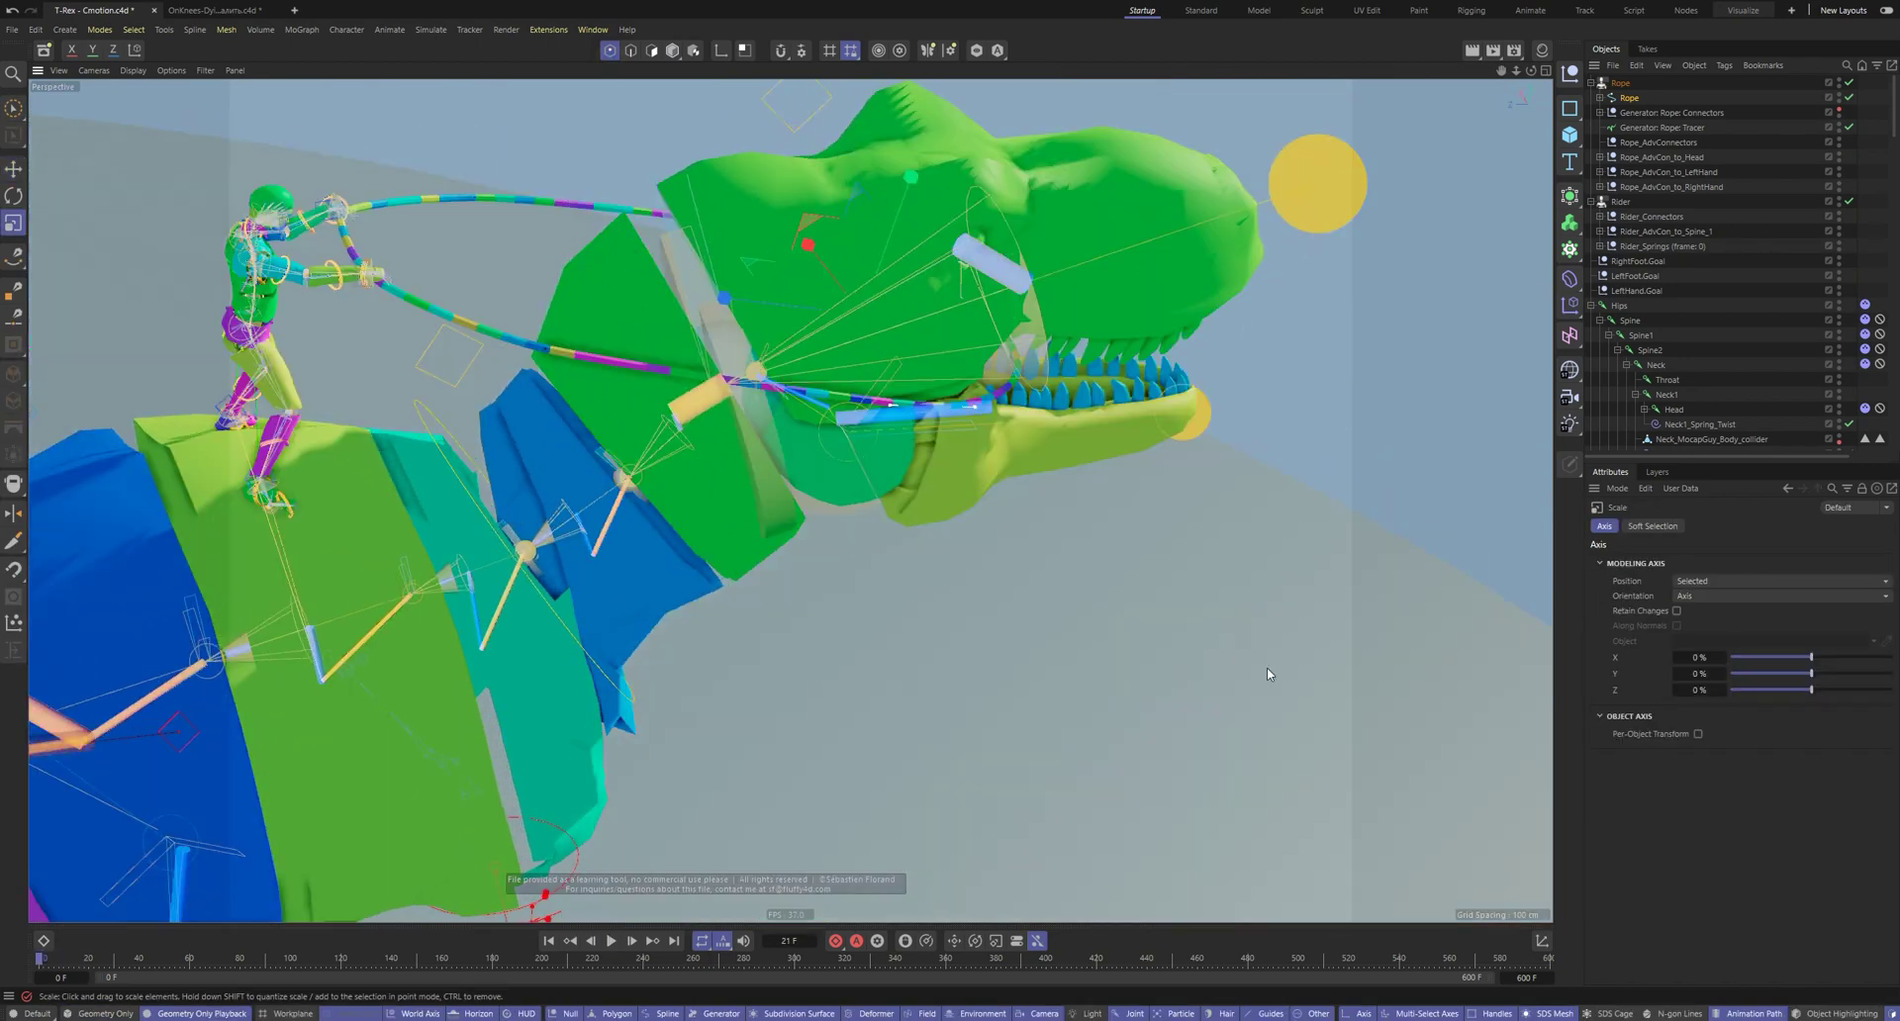
Set the project's dynamics Steps per Frame and Maximum Solver Iterations per Step to 35 and play the simulation
type("35")
key("Return")
key("F8")
left_click_drag(891, 555, 681, 477, "alt")
key("F8")
key("F8")
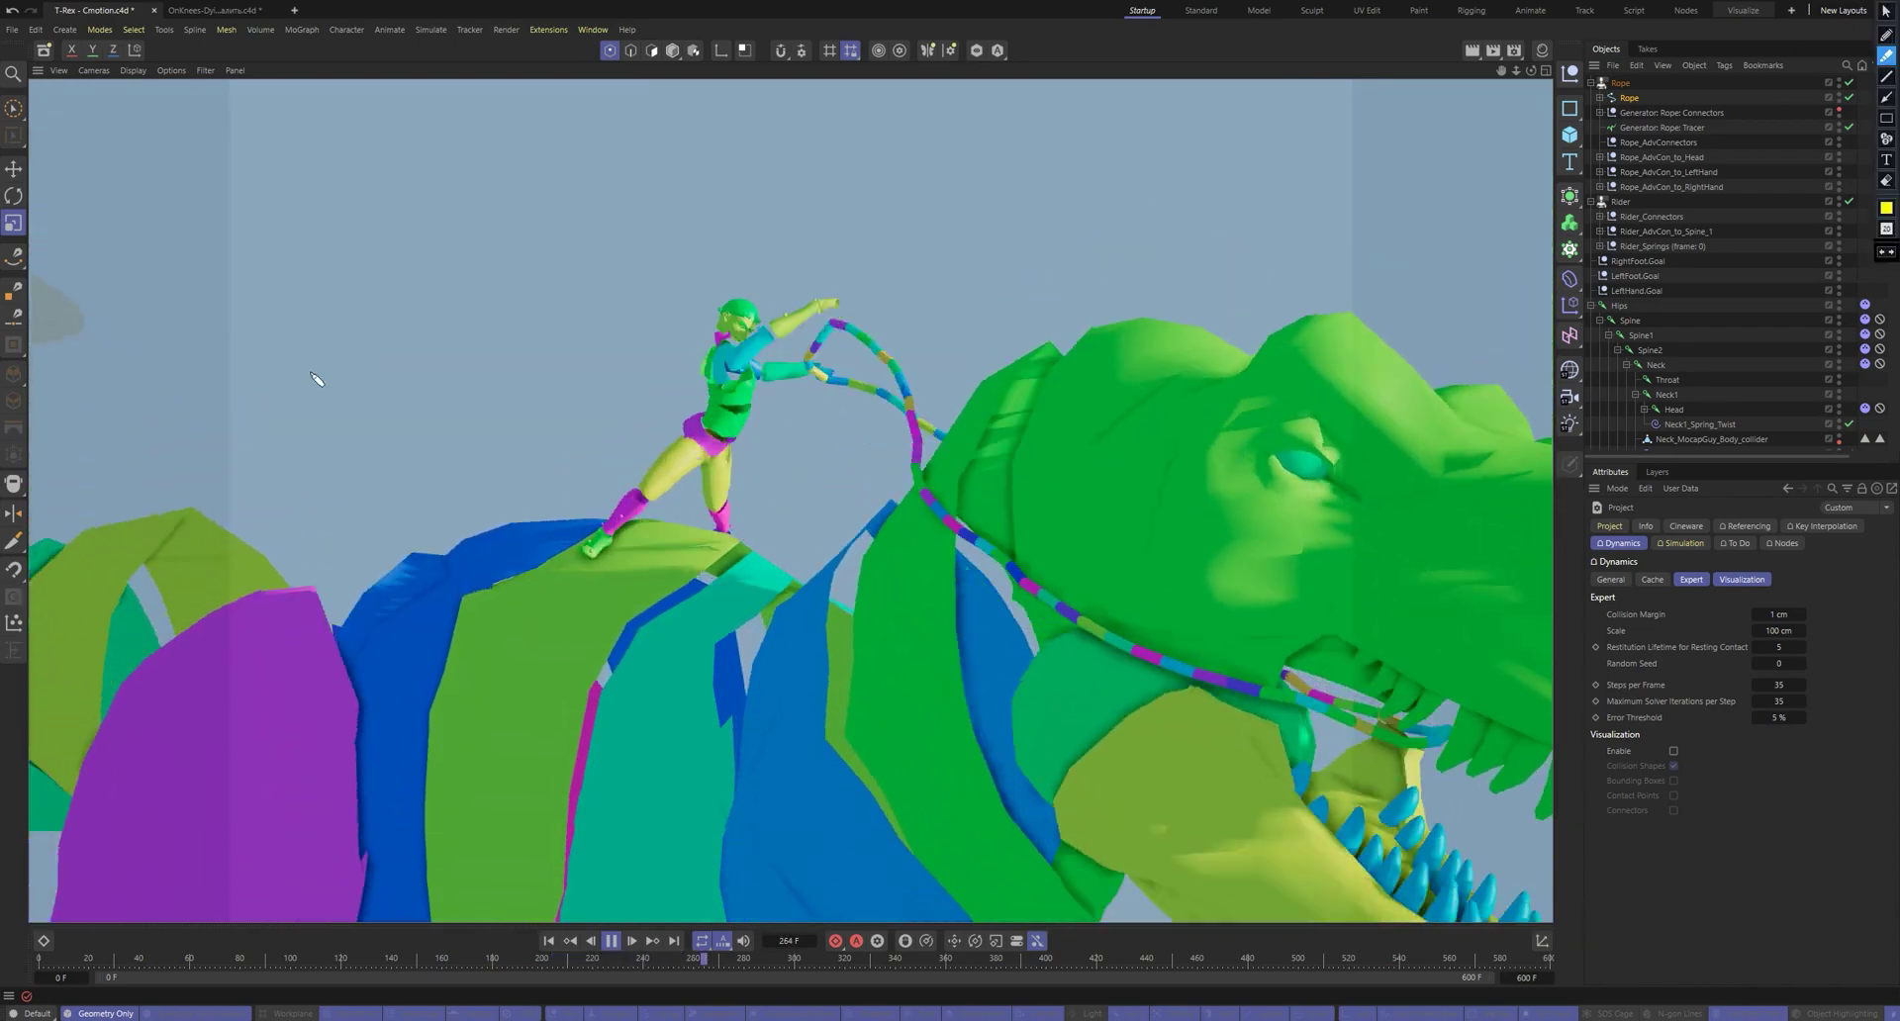
left_click_drag(310, 381, 584, 302)
left_click_drag(293, 255, 342, 188)
mouse_move(503, 197)
left_mouse_down()
mouse_move(564, 162)
mouse_move(499, 149)
left_mouse_up()
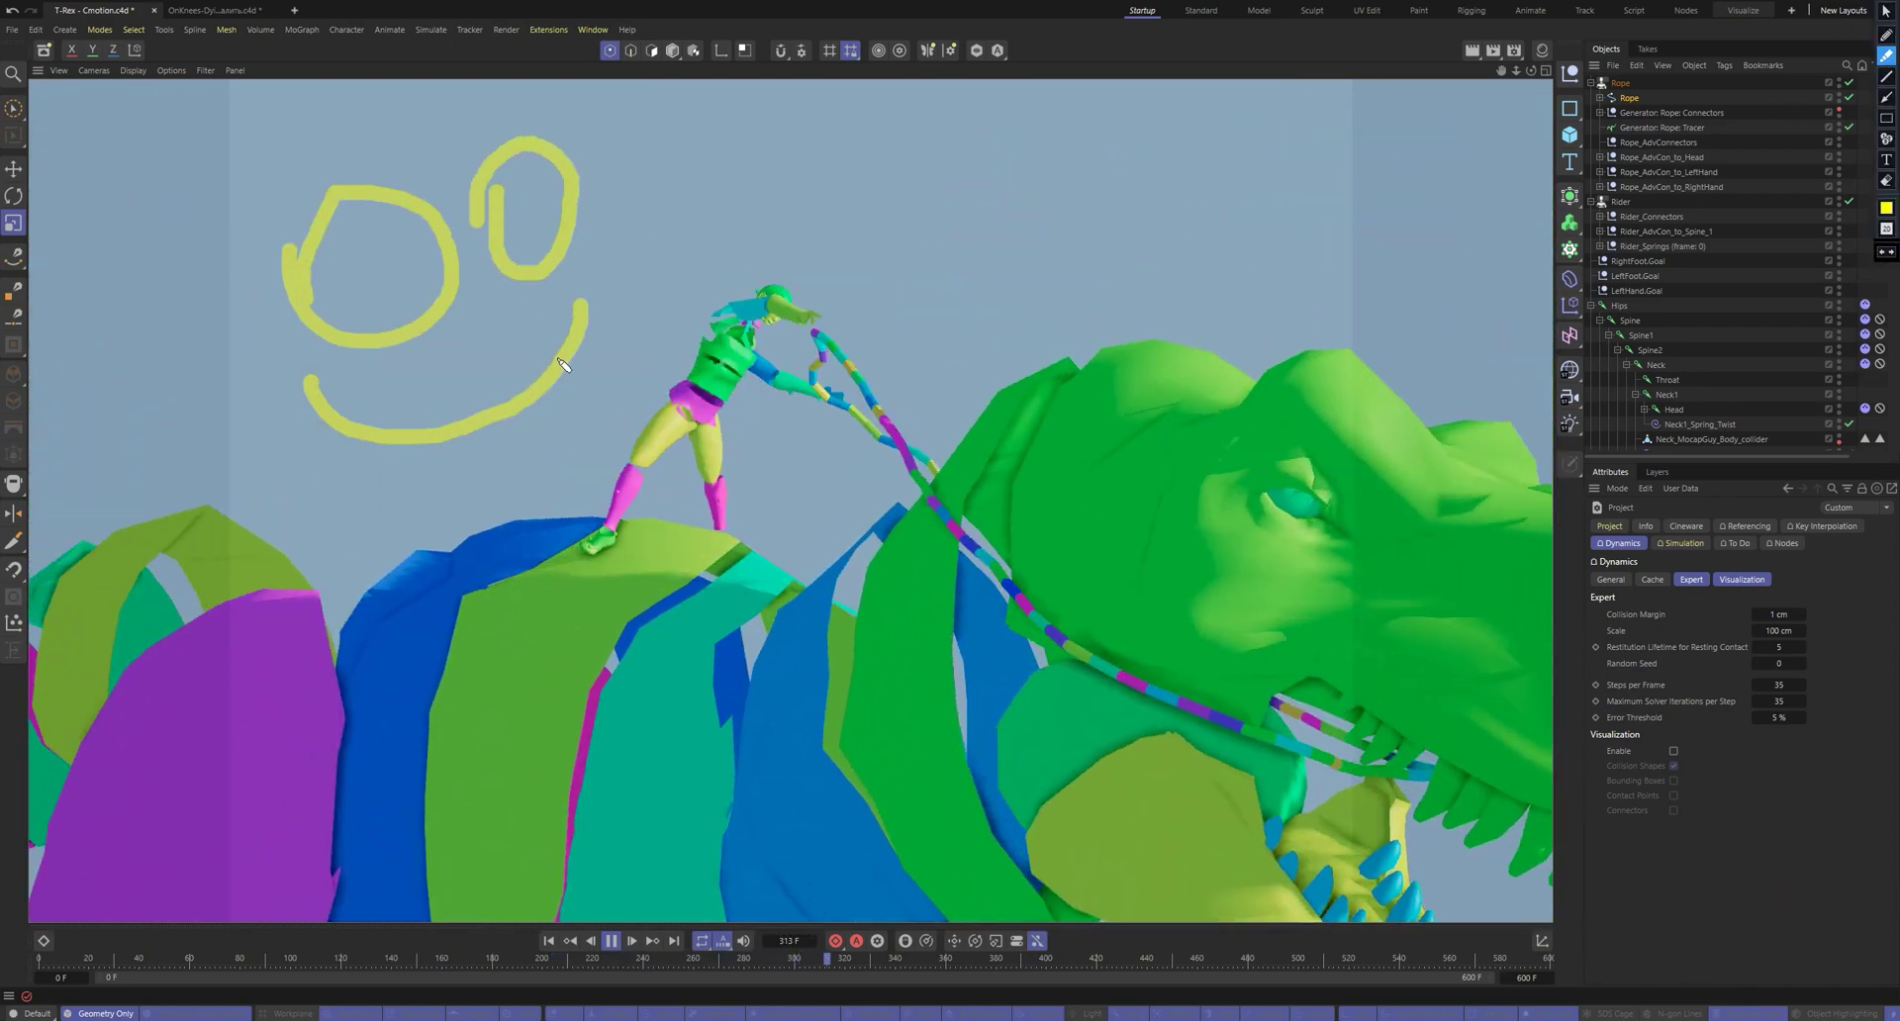